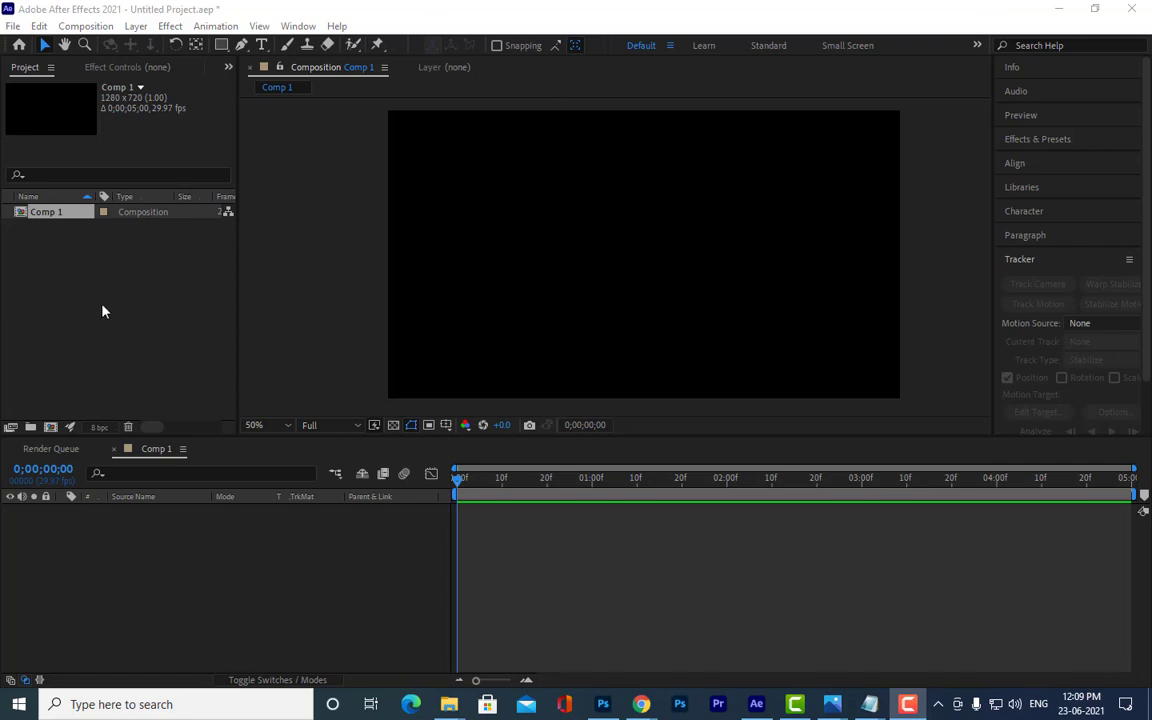
Step: Import bricks.jpg from the photoshop ref images folder into the project
left_click(492, 263)
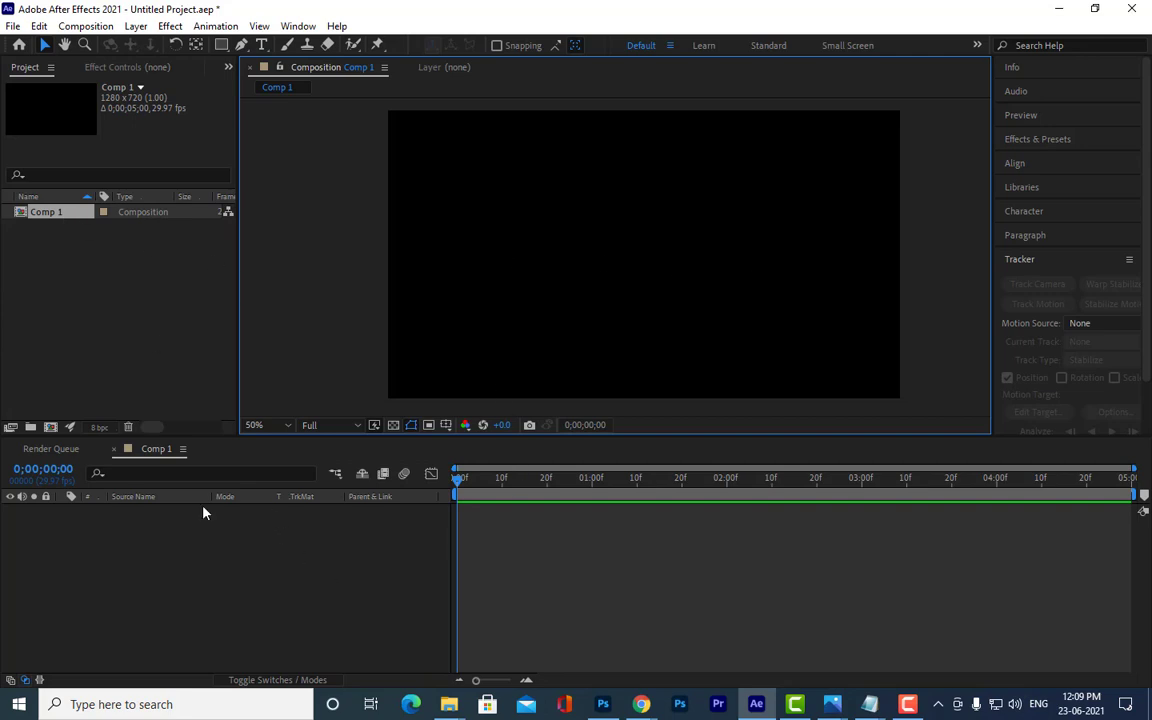
right_click(126, 311)
mouse_move(267, 396)
left_click(424, 388)
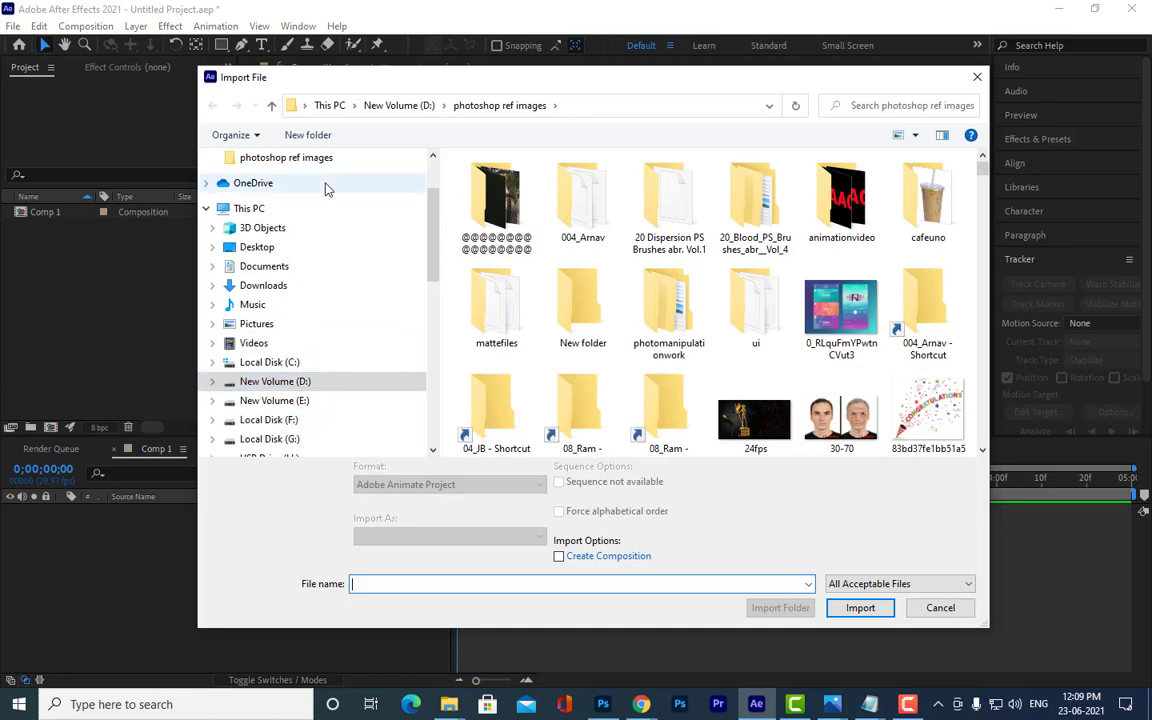
left_click(311, 160)
scroll(892, 288, "down", 3)
scroll(890, 292, "down", 3)
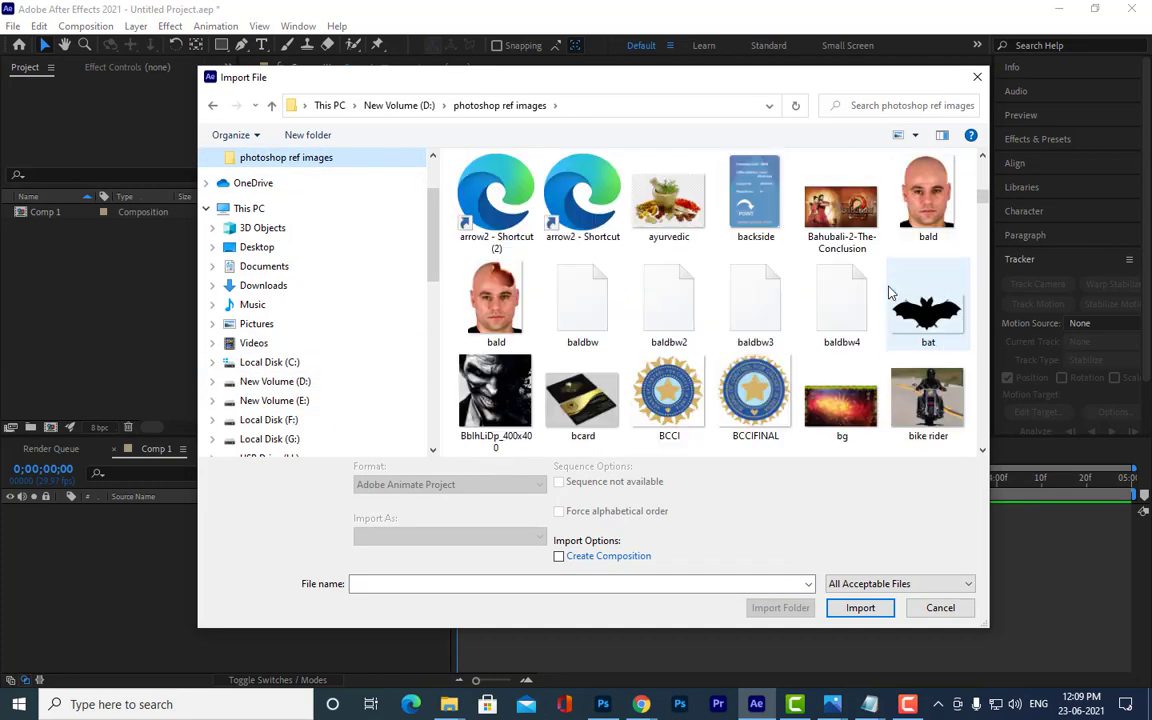
scroll(891, 291, "down", 3)
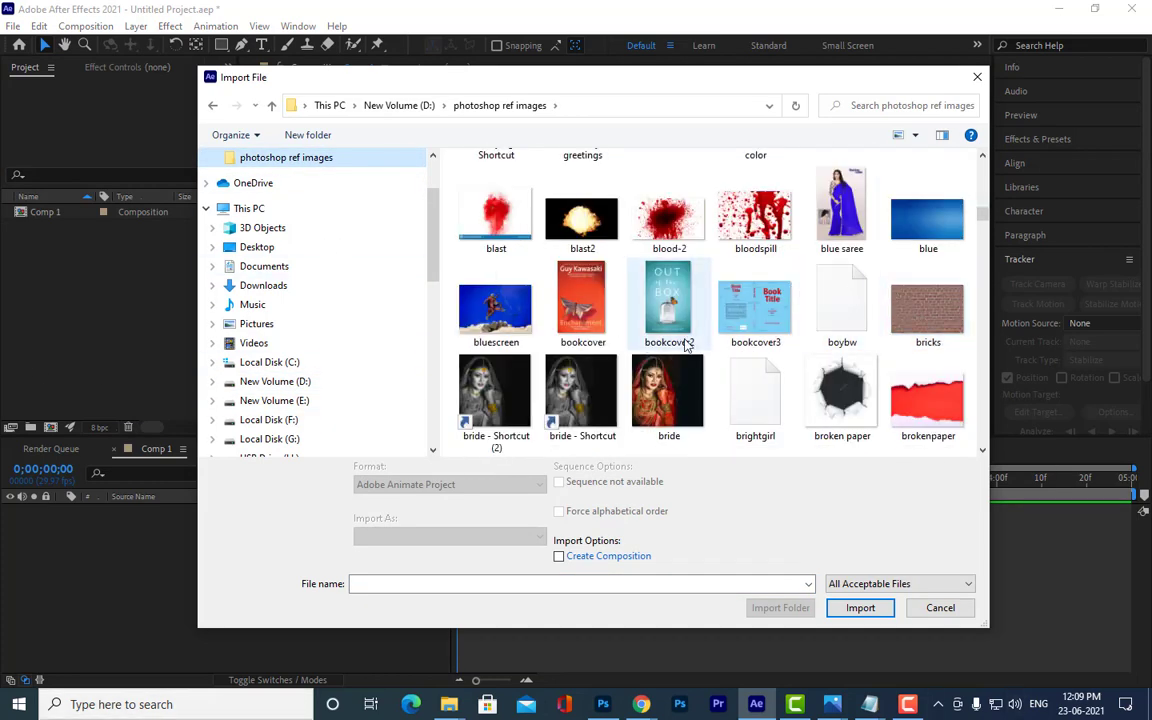
left_click(927, 305)
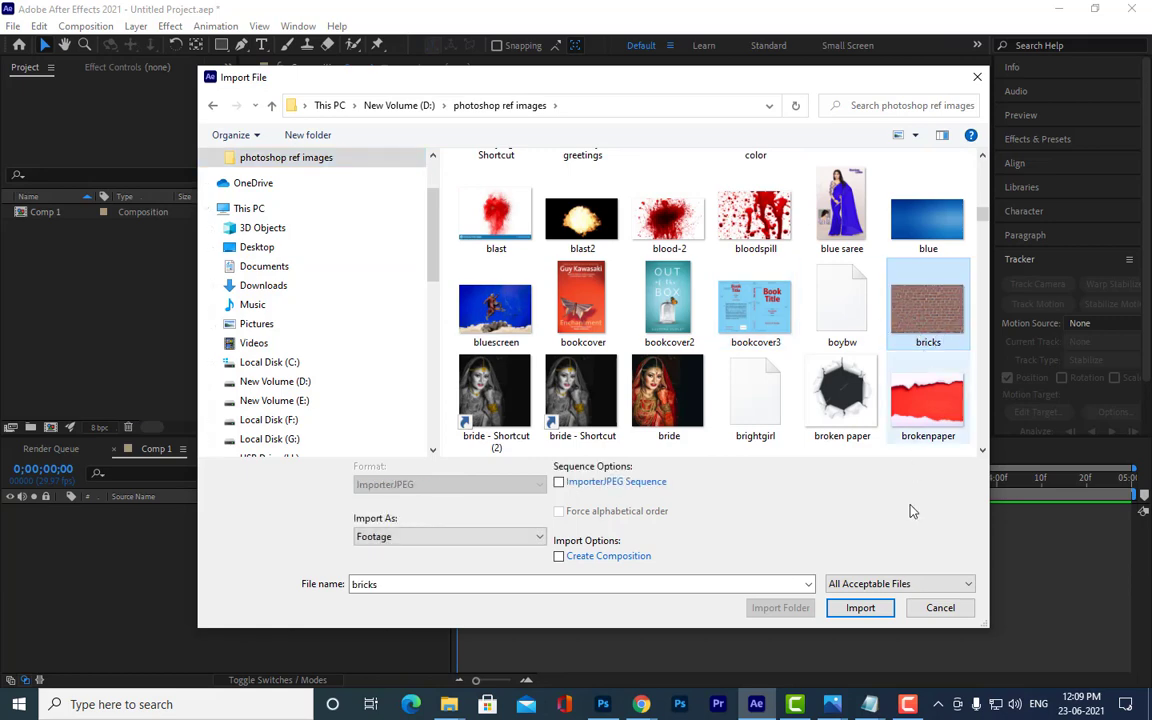
left_click(860, 607)
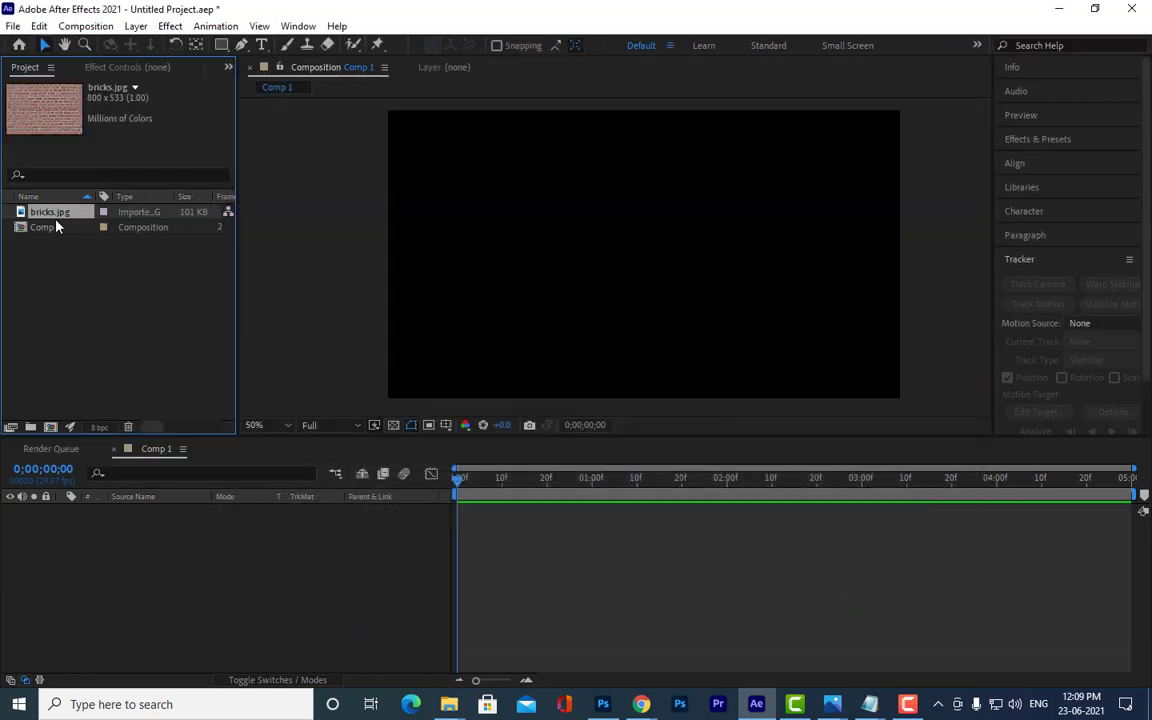
Step: Add bricks.jpg to Comp 1 as a layer and scale it up to 166%
left_click_drag(53, 216, 47, 229)
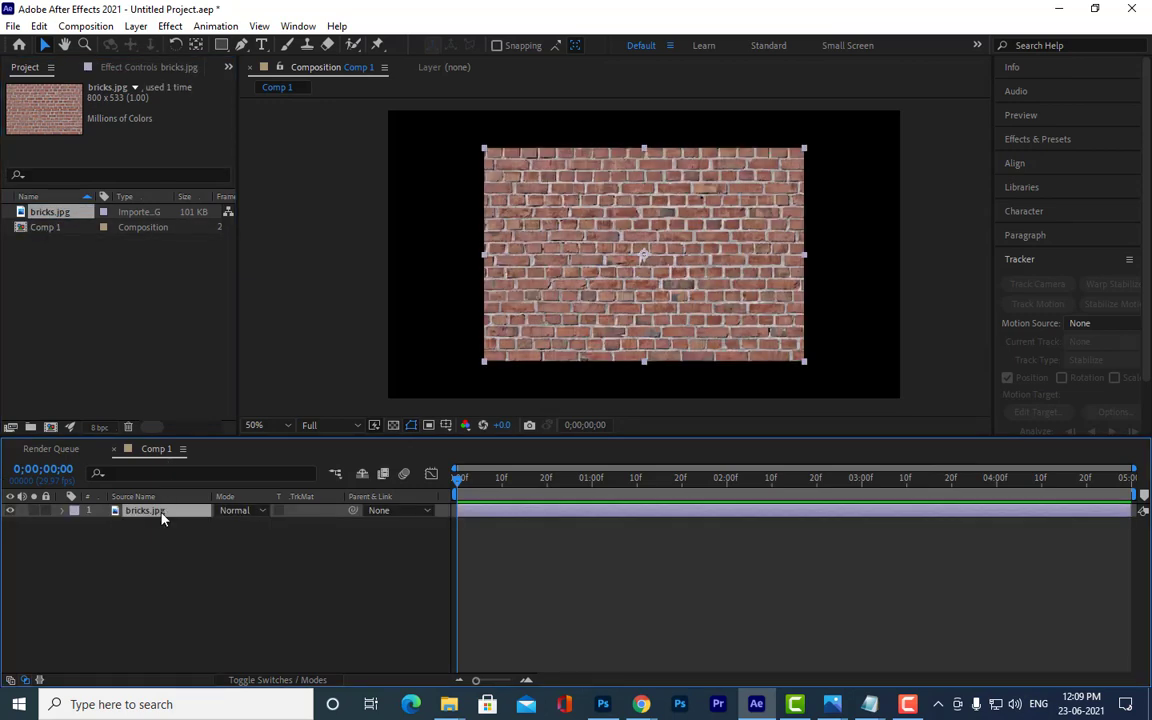
key("s")
left_click_drag(240, 523, 319, 532)
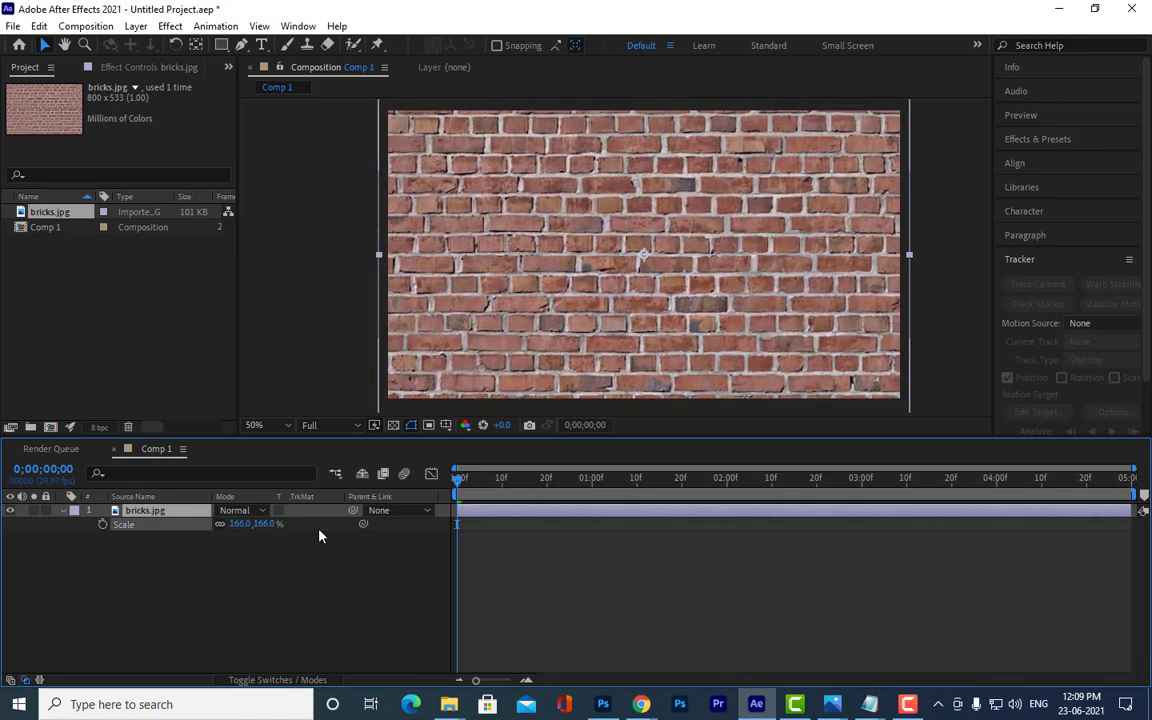
left_click(735, 217)
left_click_drag(735, 217, 730, 231)
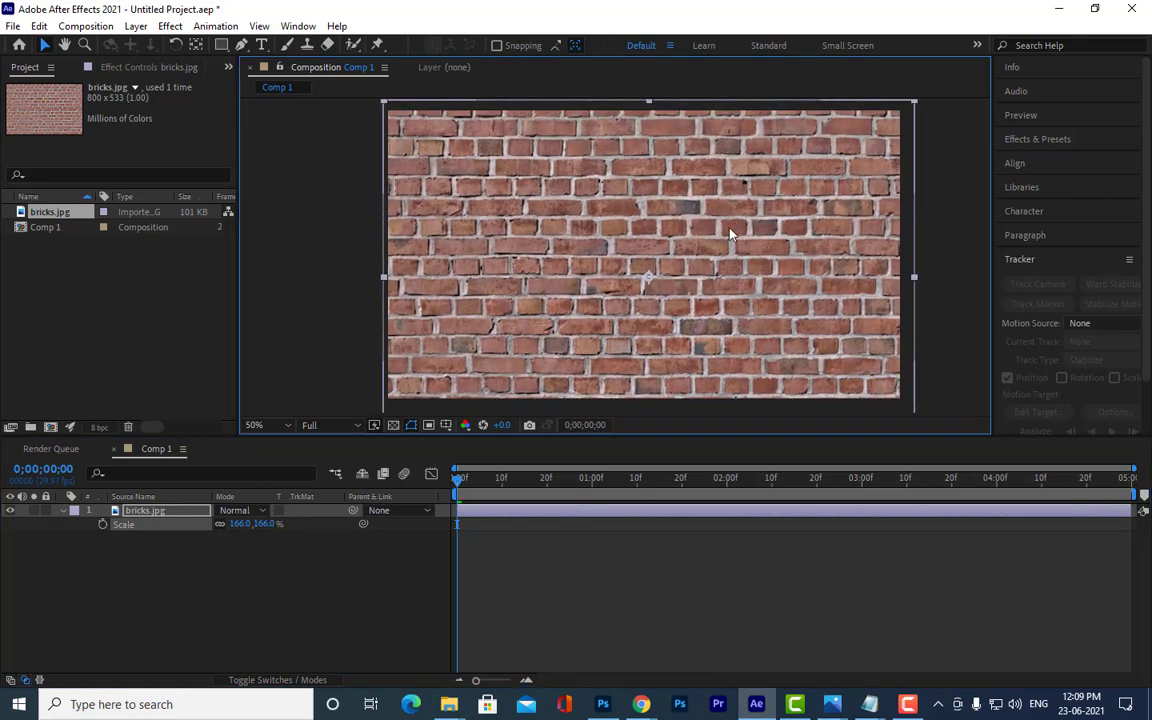
left_click(368, 589)
Step: Shift the brick wall slightly upward and collapse its Scale property
left_click_drag(526, 436, 526, 460)
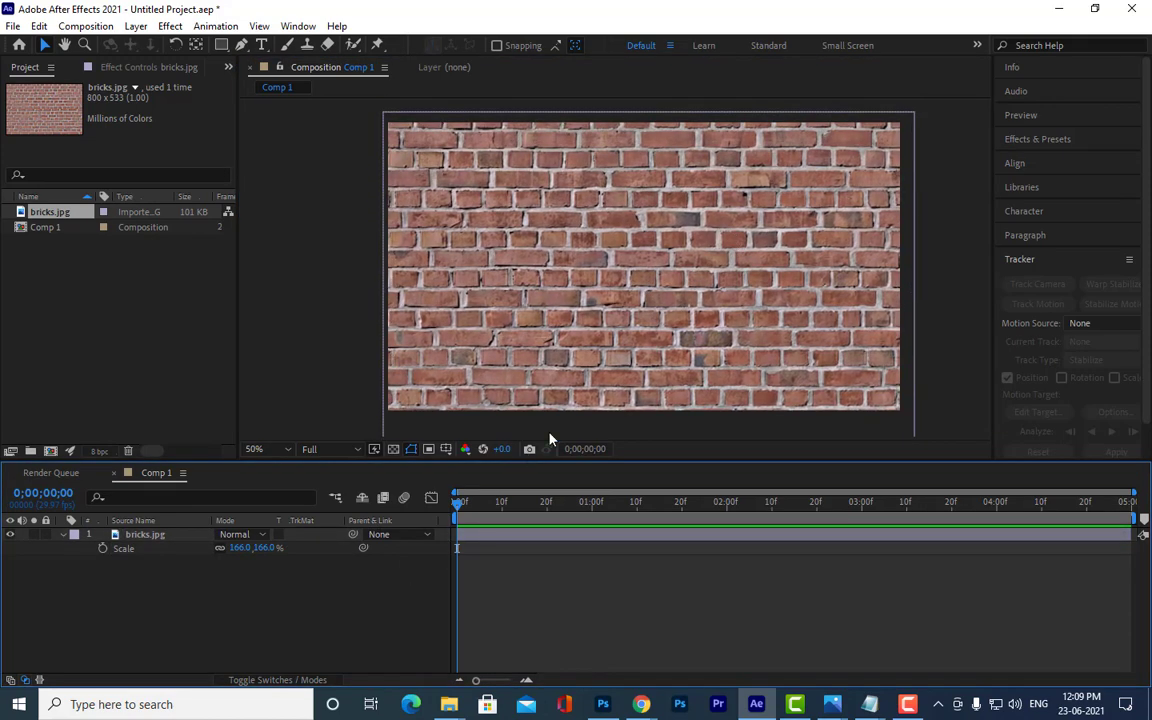
scroll(616, 258, "down", 2)
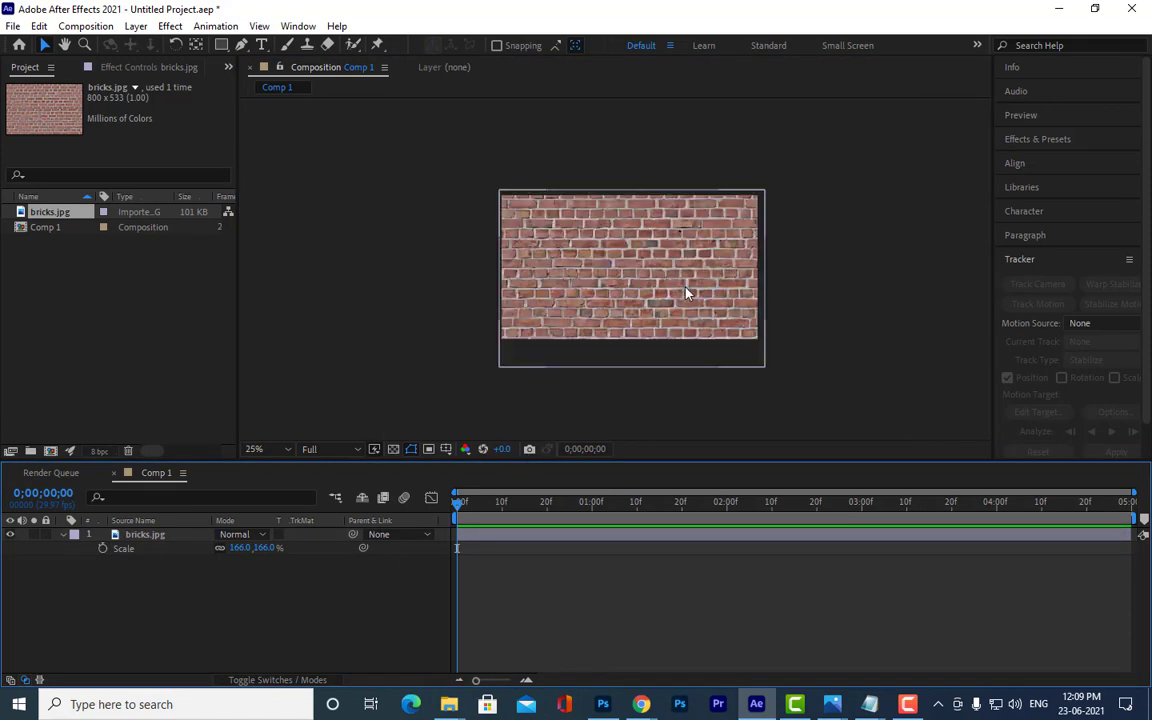
left_click(145, 534)
left_click_drag(694, 308, 698, 297)
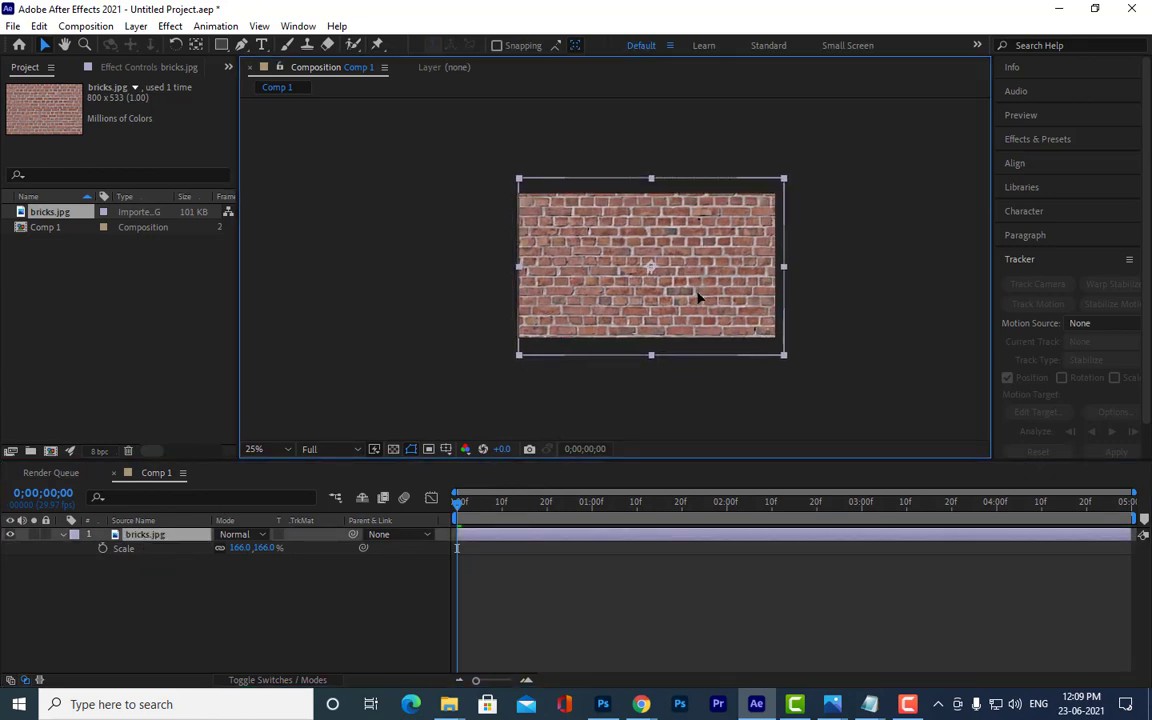
left_click(918, 306)
scroll(769, 227, "up", 1)
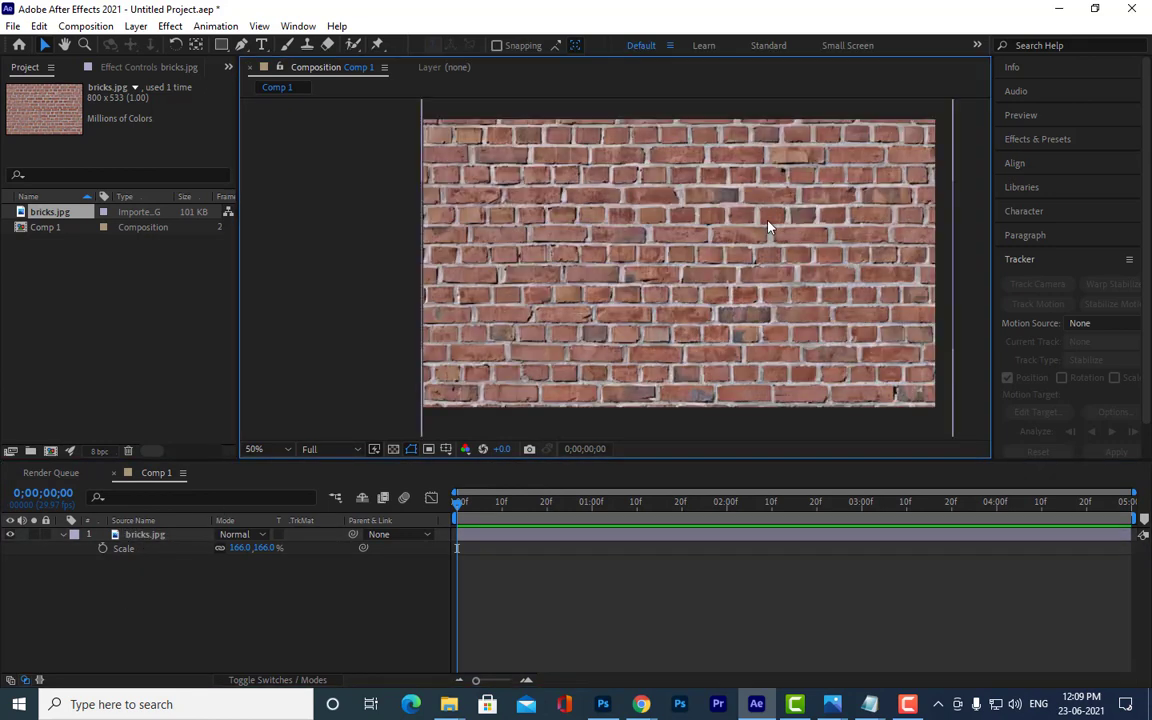
left_click(150, 535)
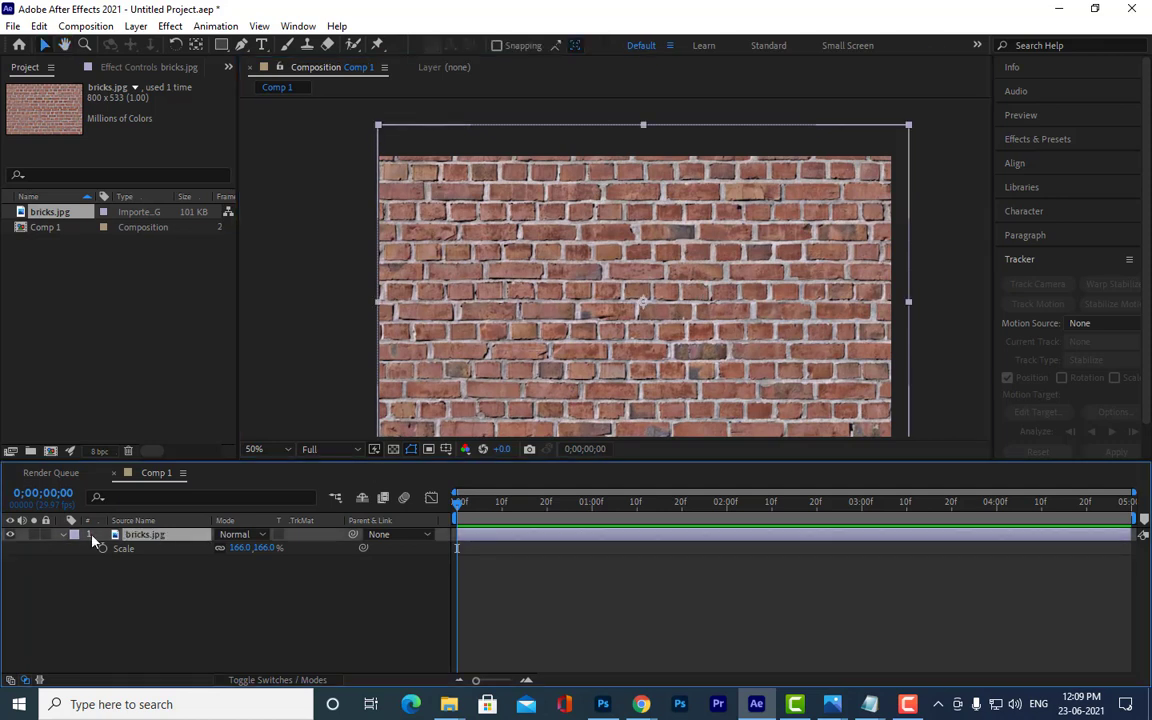
left_click(64, 536)
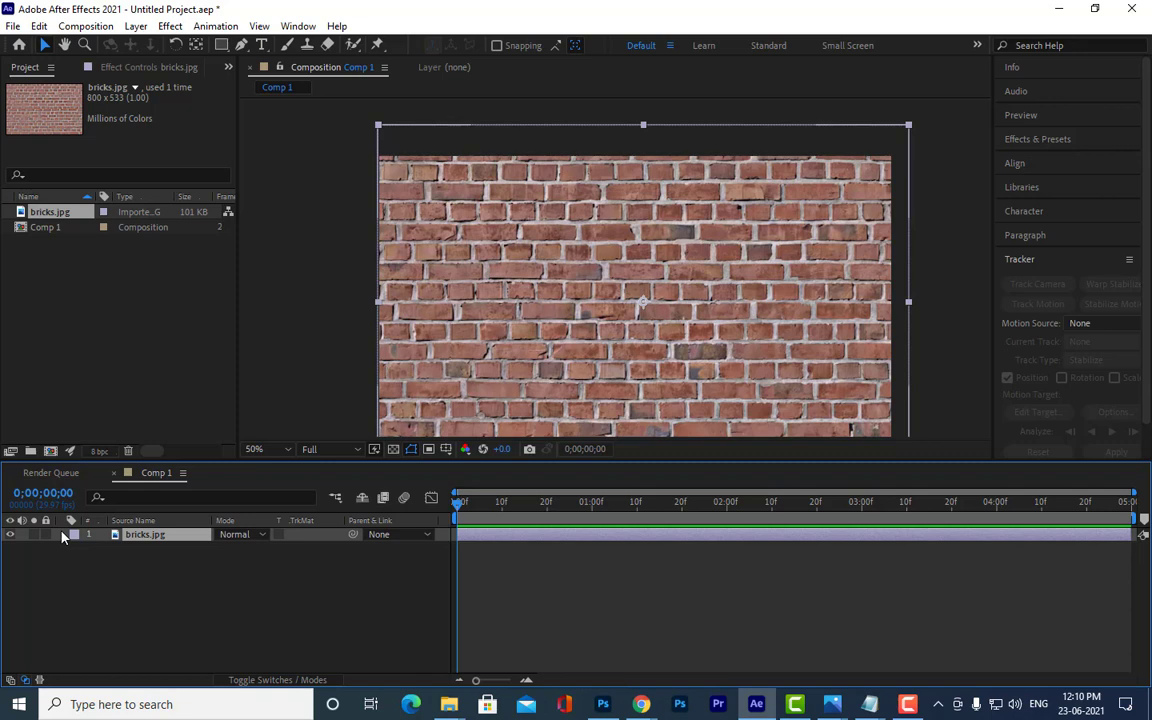
Step: Switch the Comp 1 timeline from blend mode columns to the layer switch columns
left_click(928, 345)
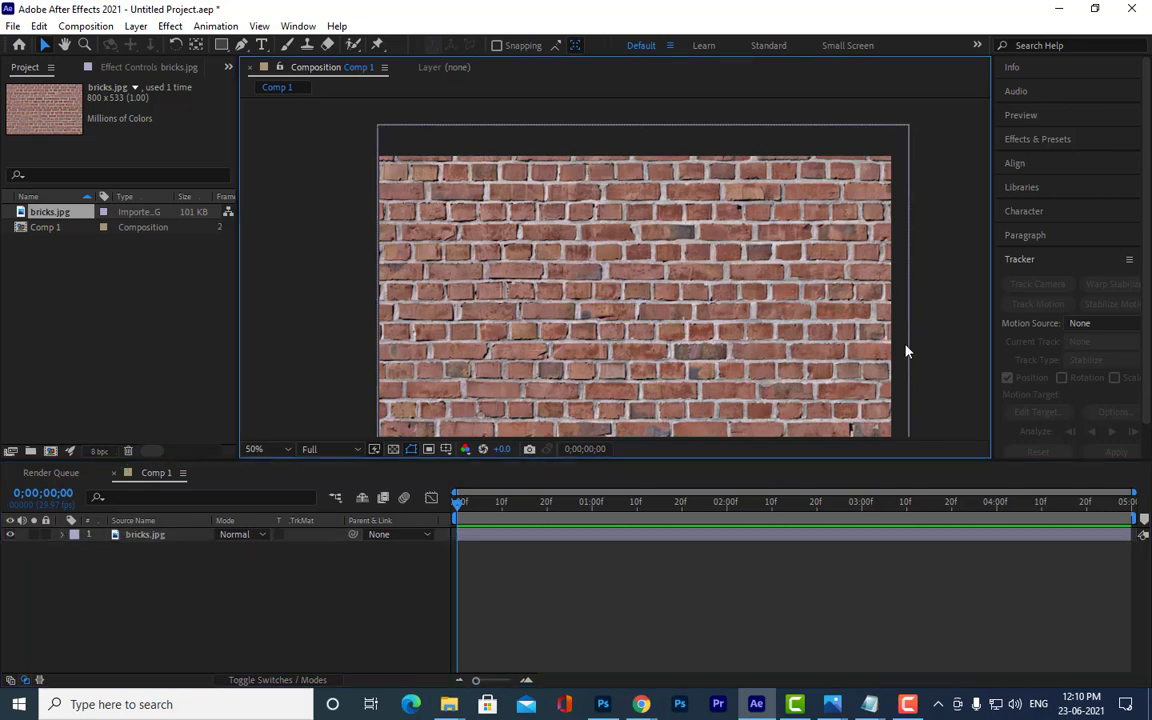
left_click(134, 536)
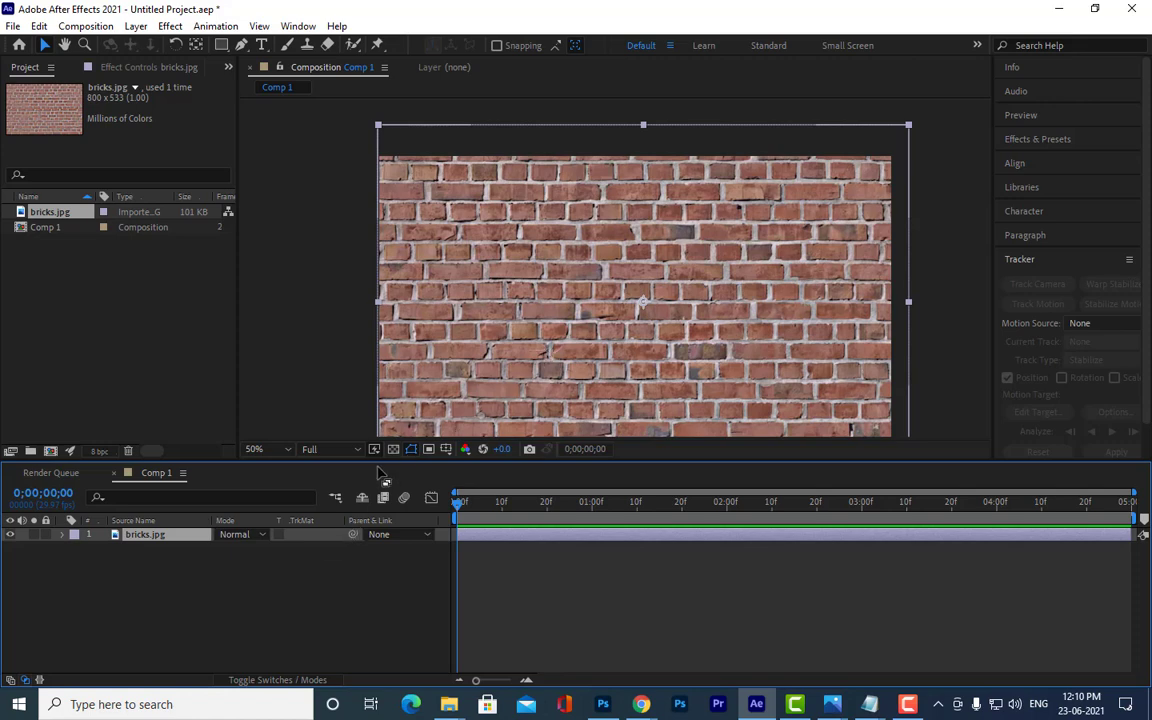
left_click_drag(388, 470, 390, 489)
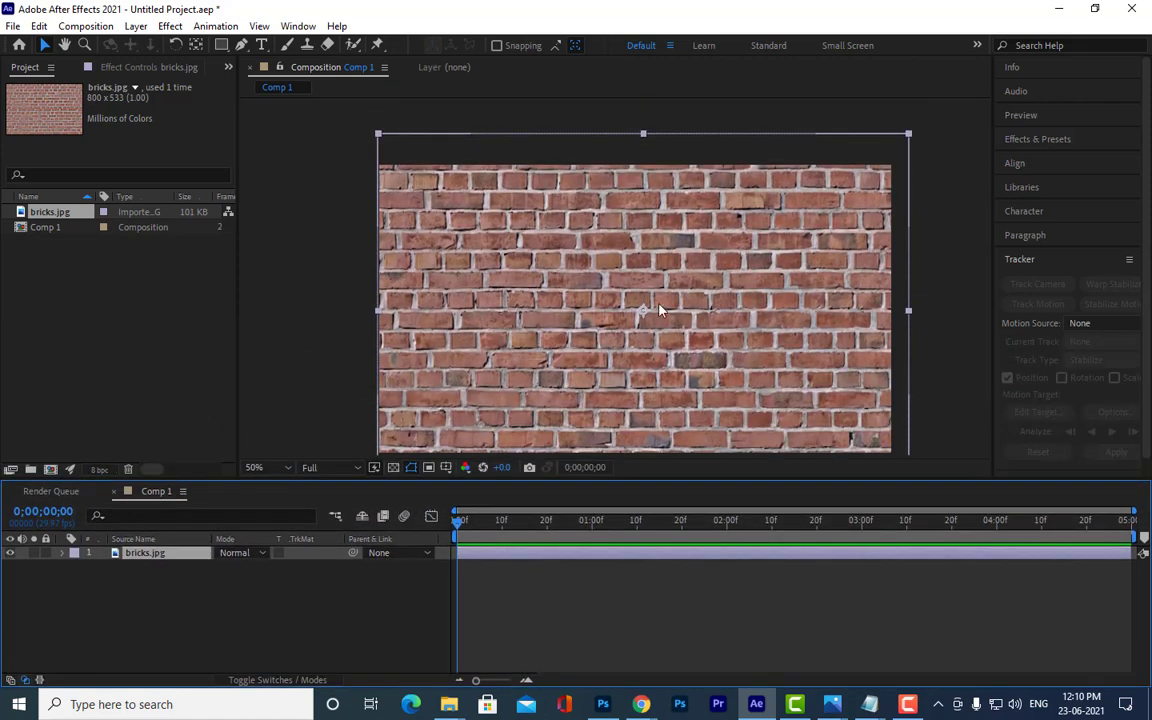
scroll(665, 302, "down", 1)
scroll(665, 302, "up", 1)
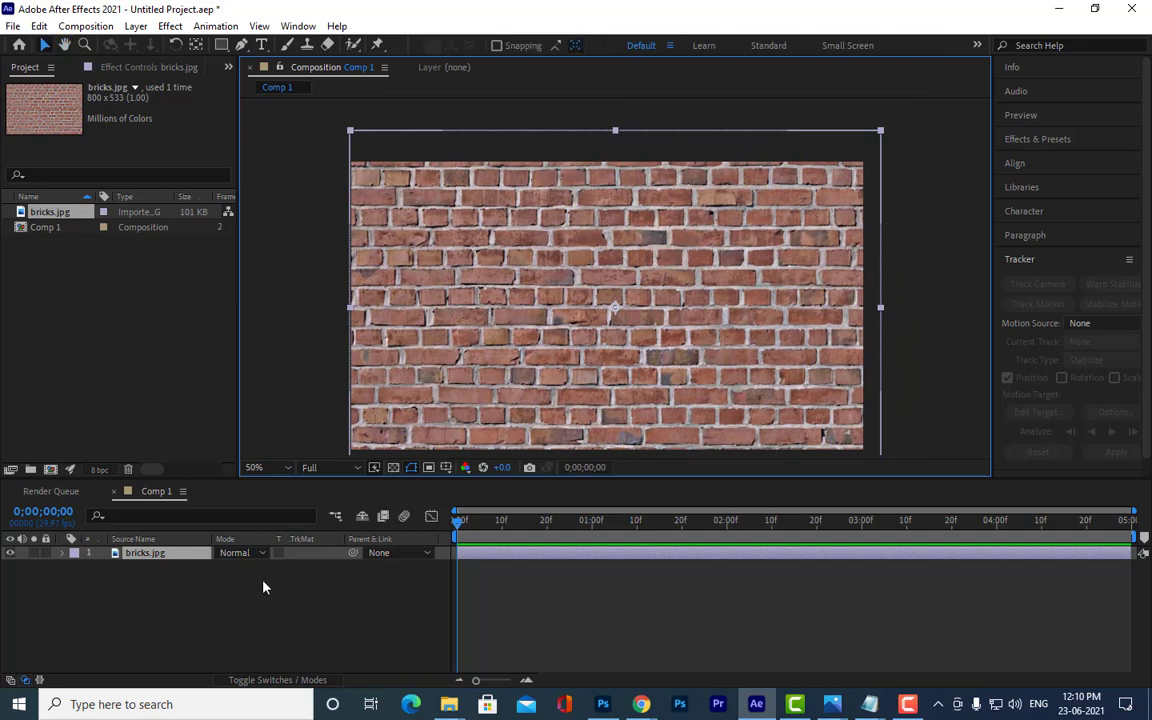
right_click(263, 584)
mouse_move(422, 407)
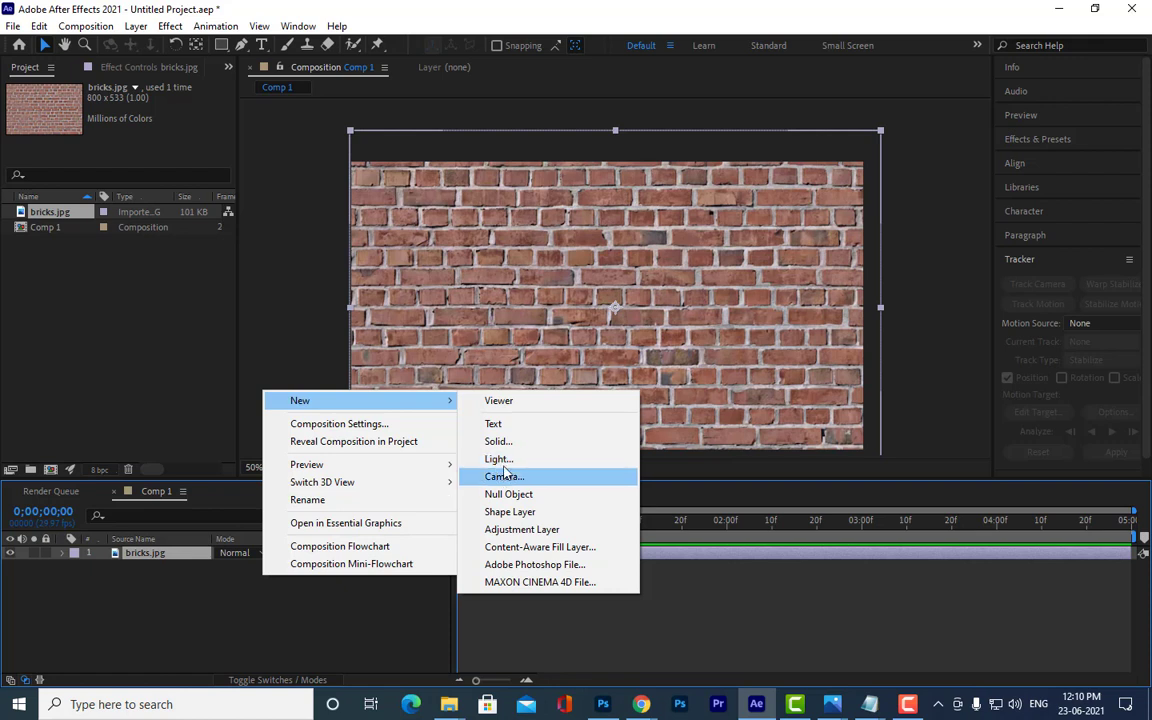
left_click(263, 638)
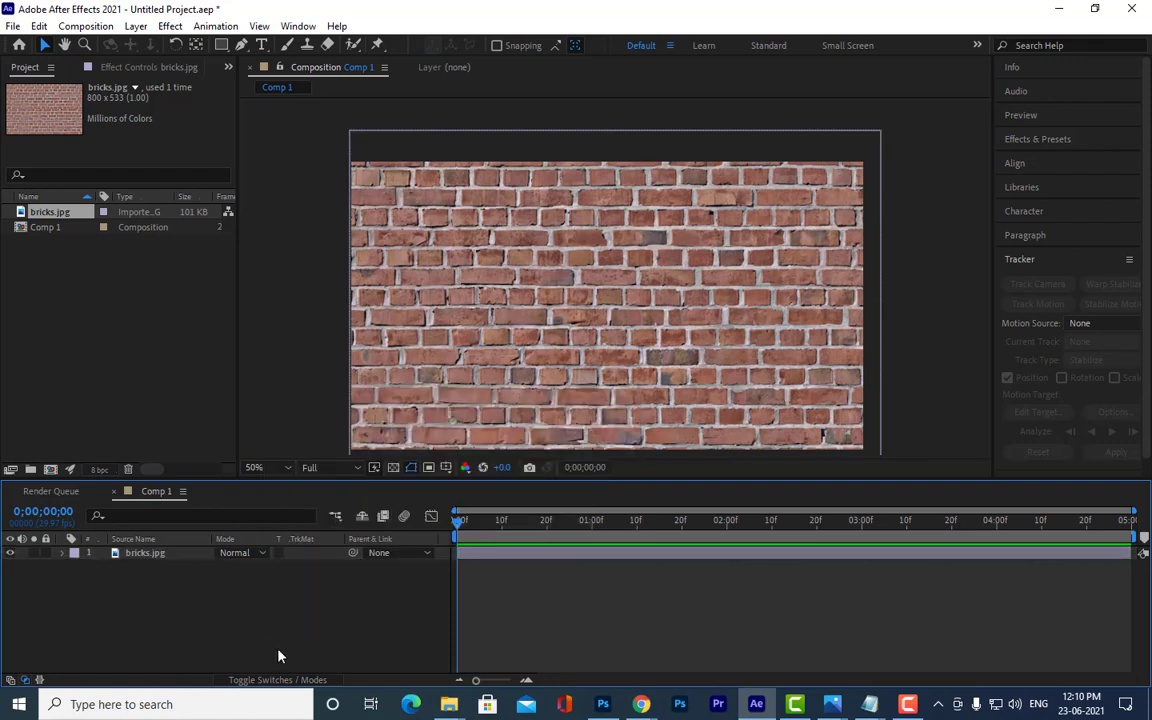
left_click(266, 680)
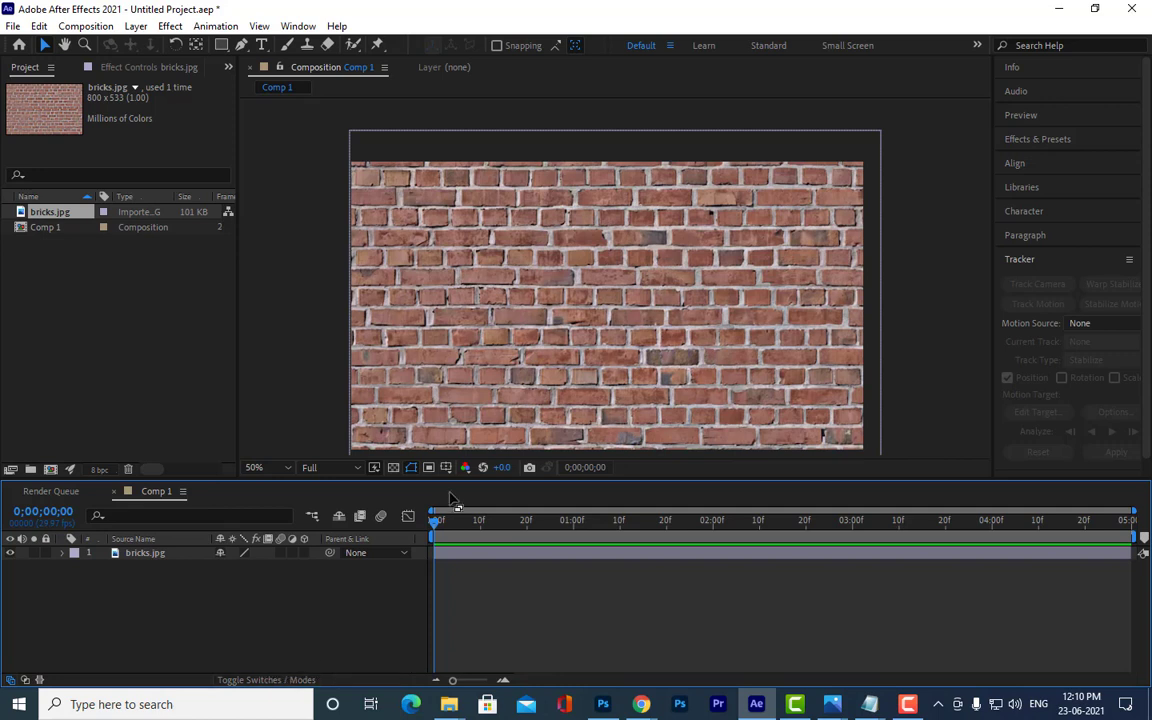
Step: Enable the 3D Layer switch on the bricks.jpg layer
left_click(266, 680)
left_click(266, 680)
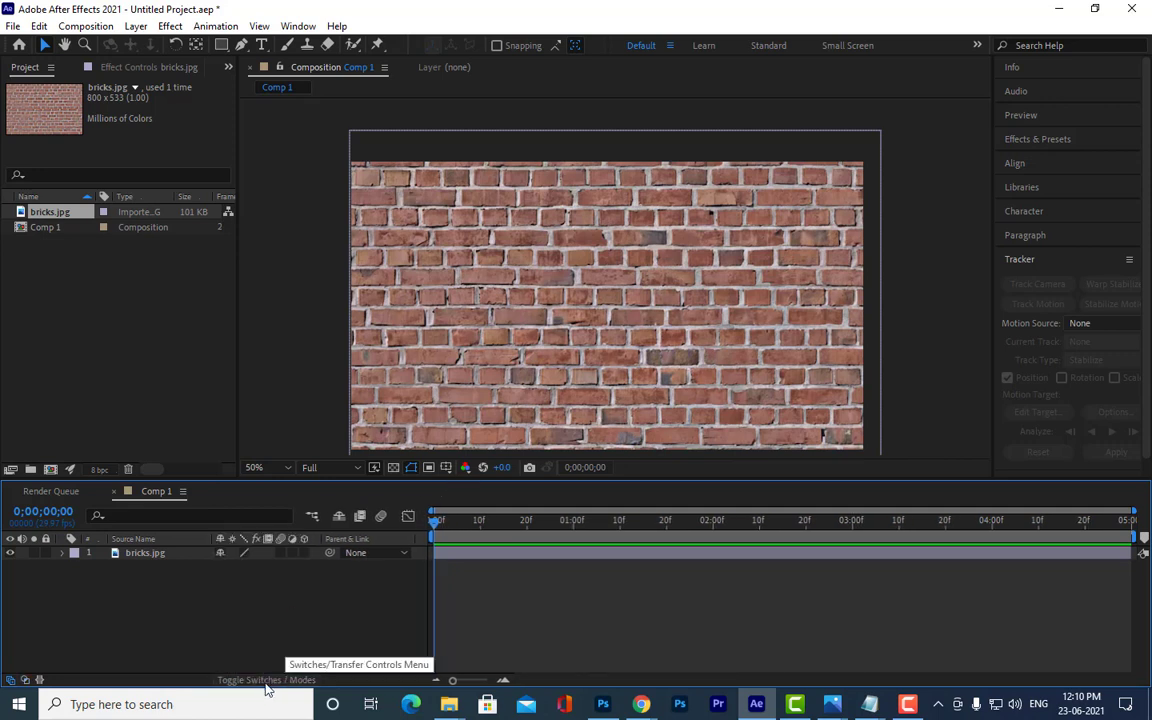
left_click(305, 556)
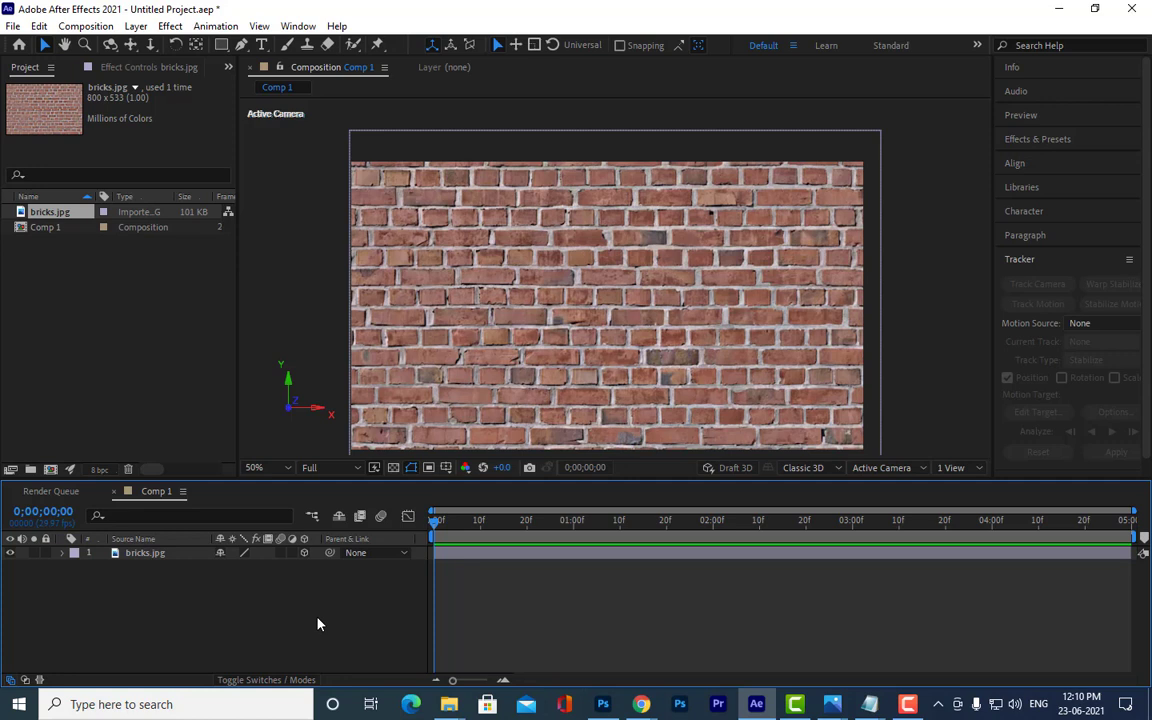
Step: Pan the composition view and set the preview resolution to Half
scroll(802, 346, "down", 2)
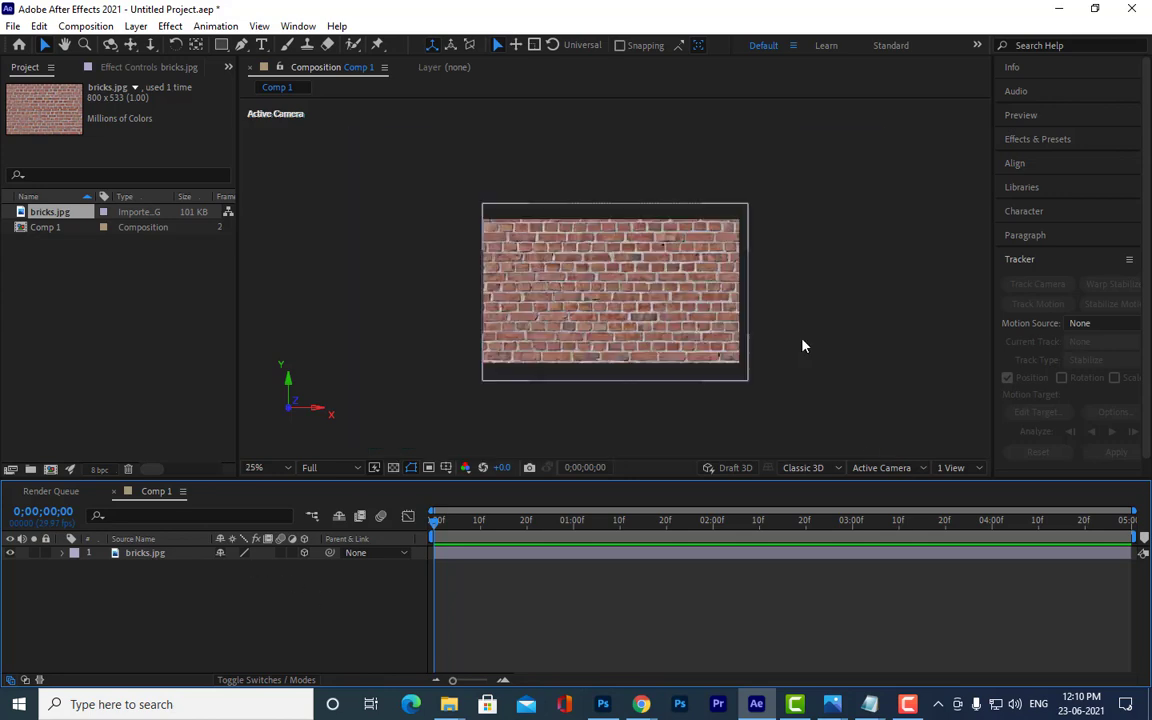
scroll(674, 257, "up", 2)
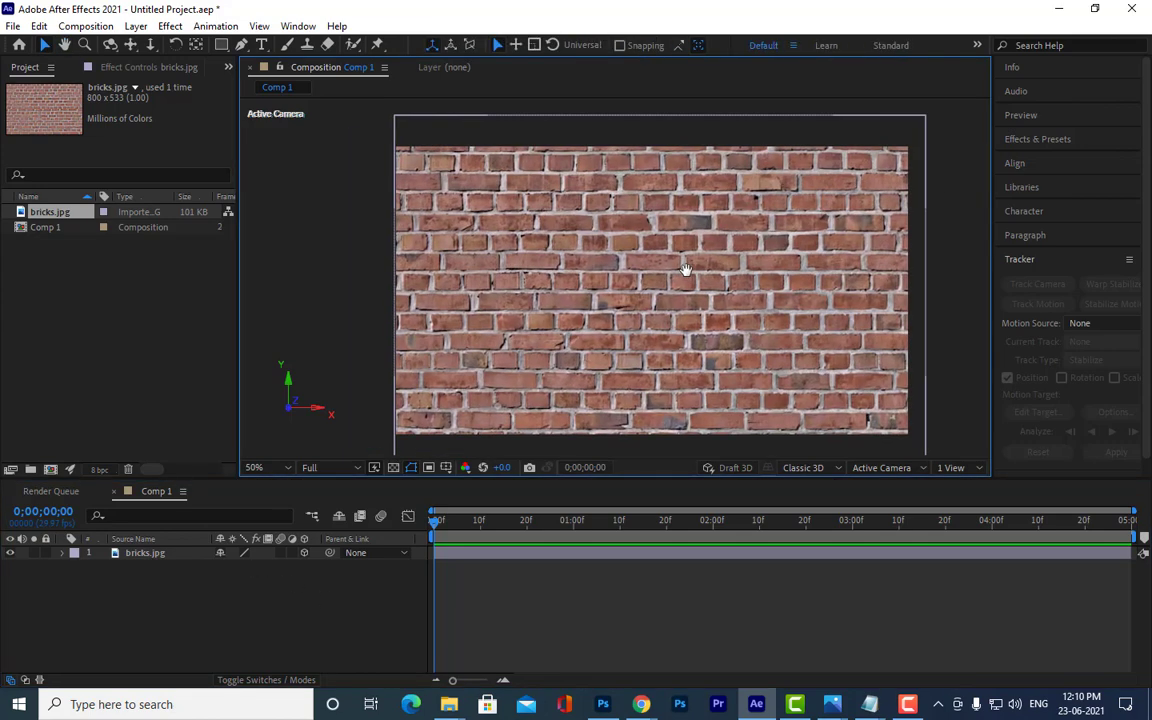
left_click_drag(686, 270, 676, 281)
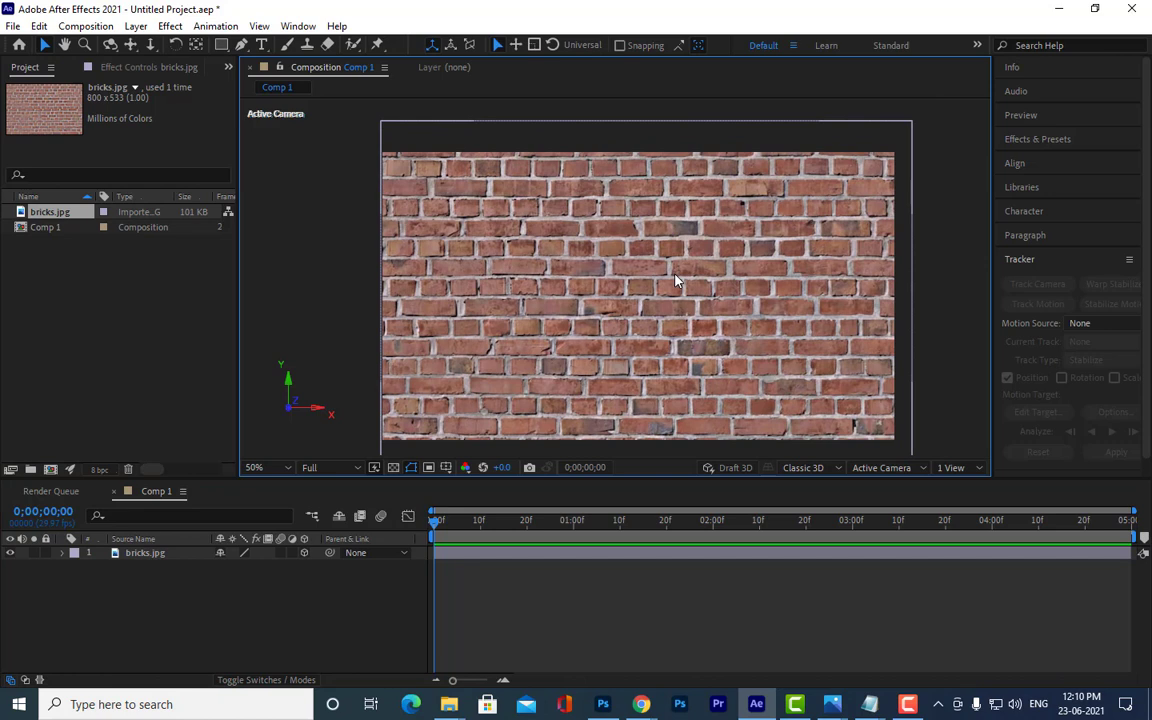
left_click_drag(690, 287, 672, 269)
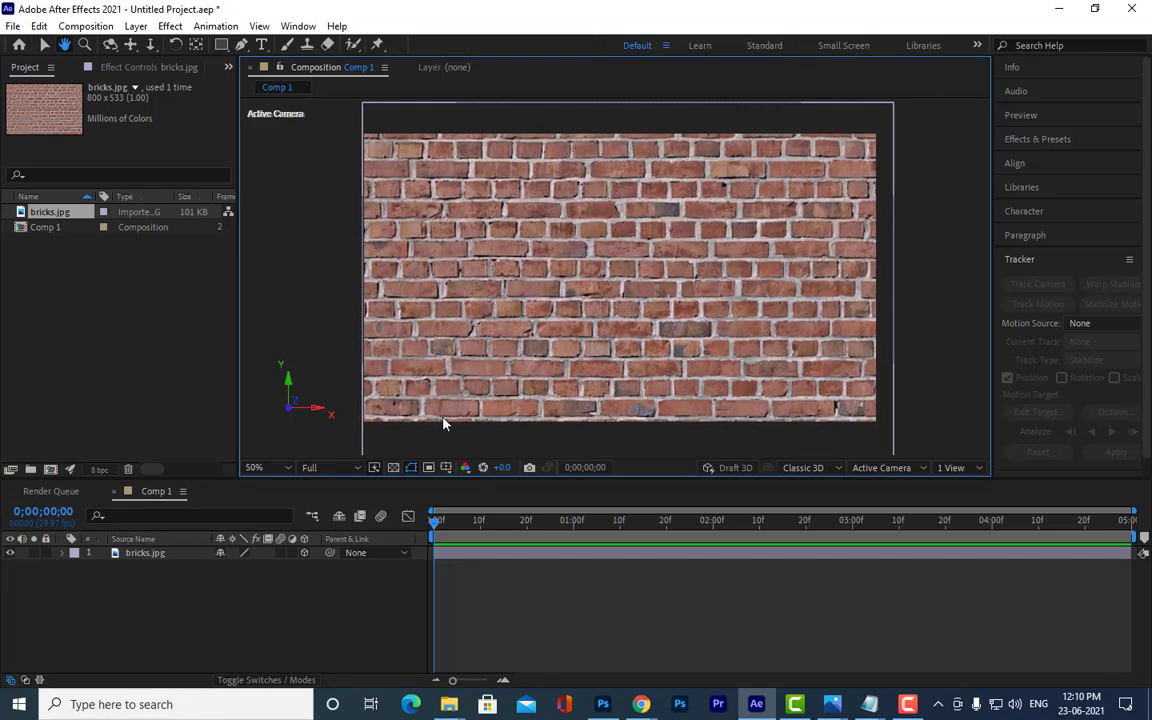
left_click(322, 474)
left_click(334, 527)
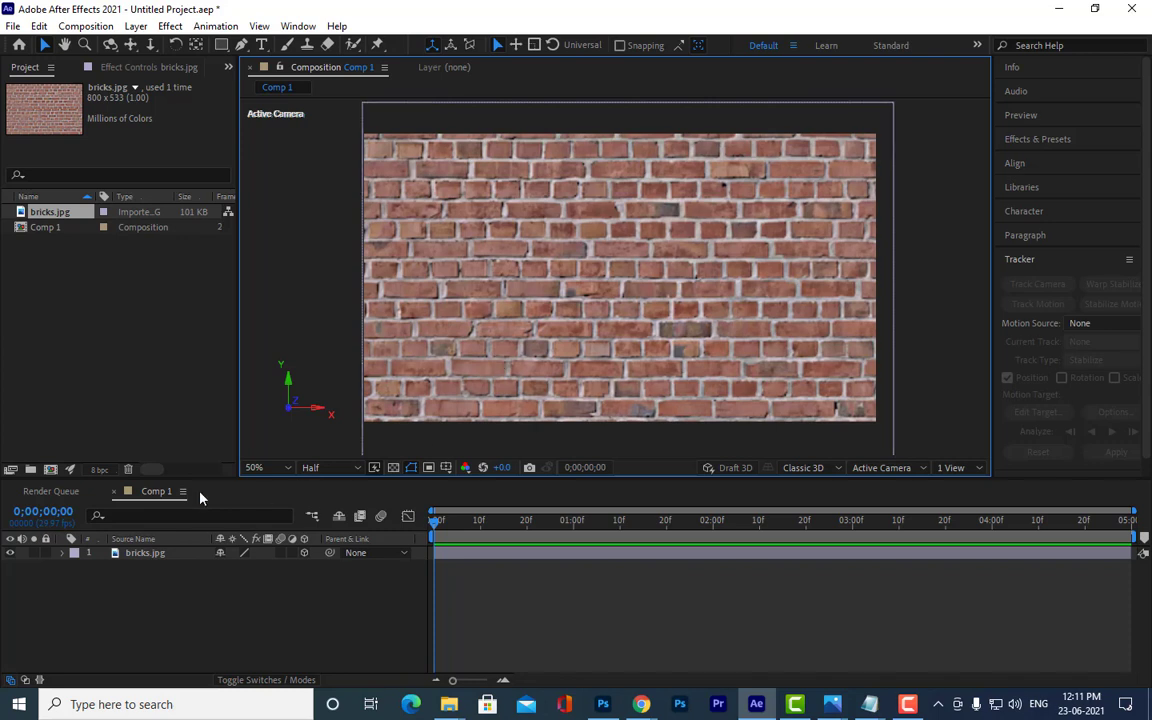
Step: Drag the 3D bricks.jpg layer a few pixels to the right in the viewer
left_click_drag(640, 243, 649, 237)
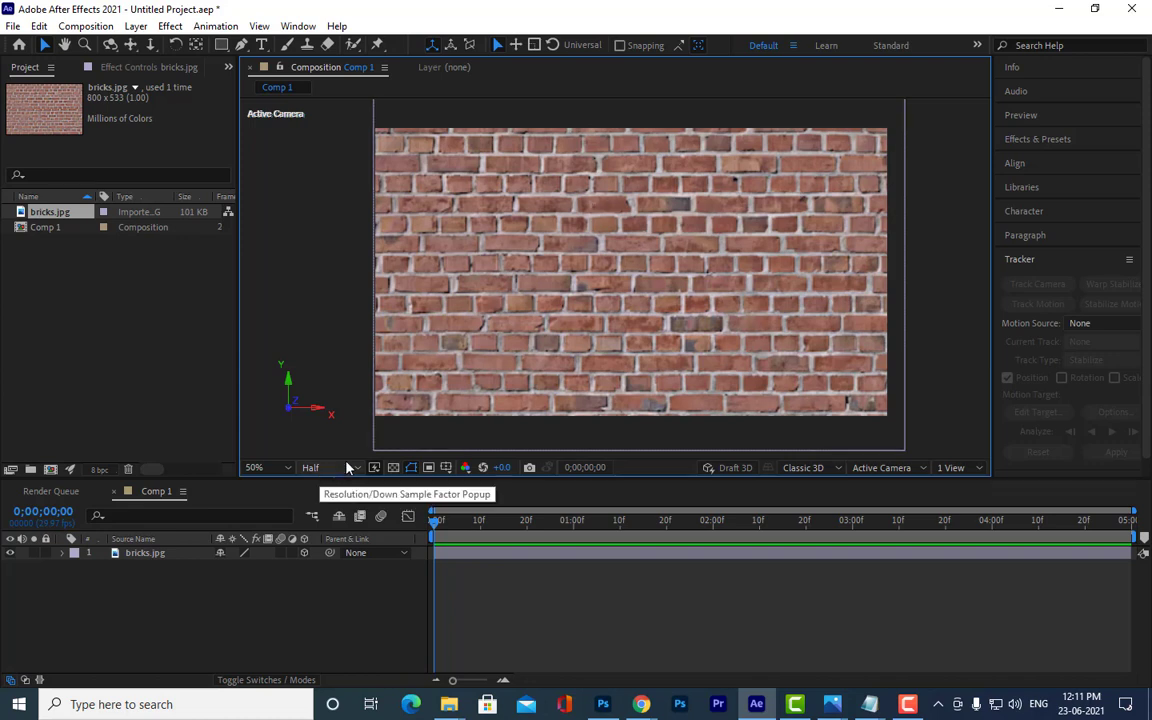
key("h")
left_click_drag(806, 235, 797, 238)
key("v")
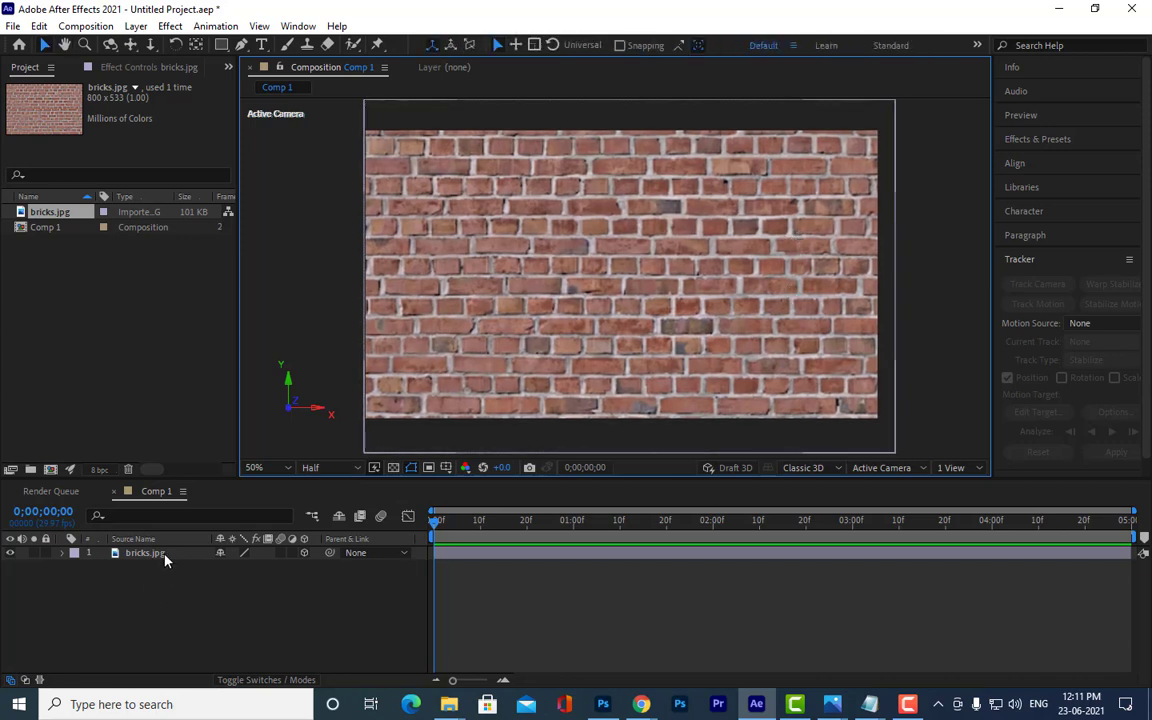
left_click(158, 553)
left_click_drag(637, 286, 641, 287)
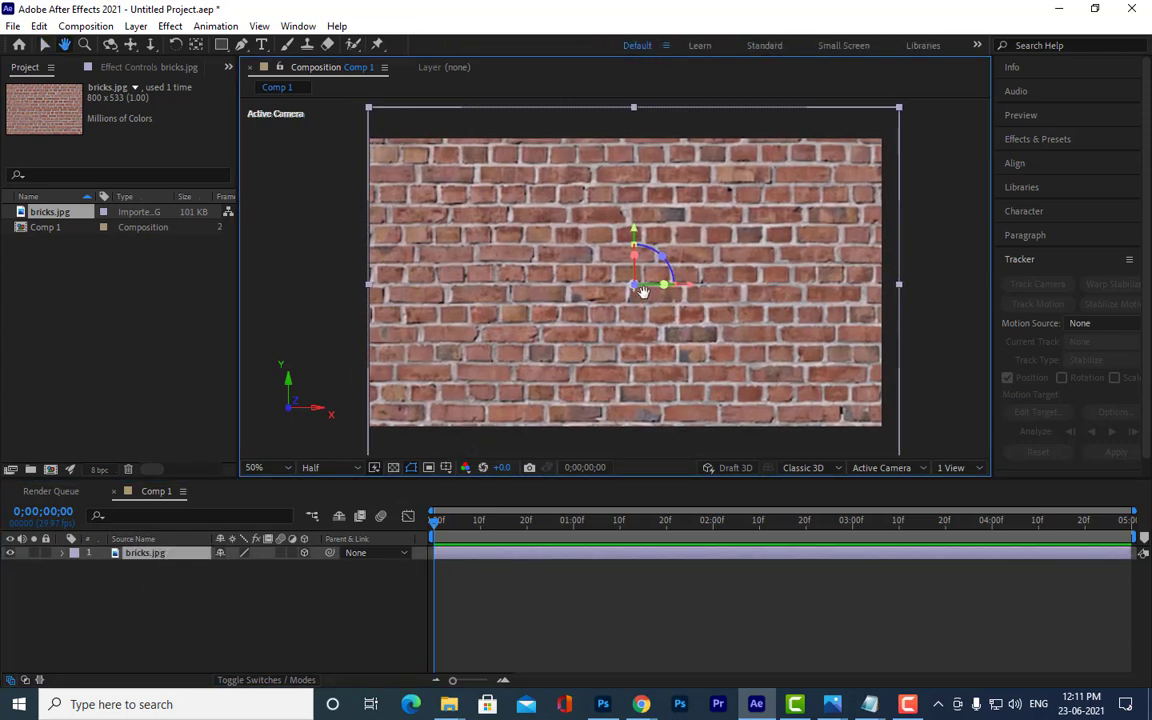
Step: Create a text layer on the wall reading 'ALLU ARAVIND'
left_click(261, 45)
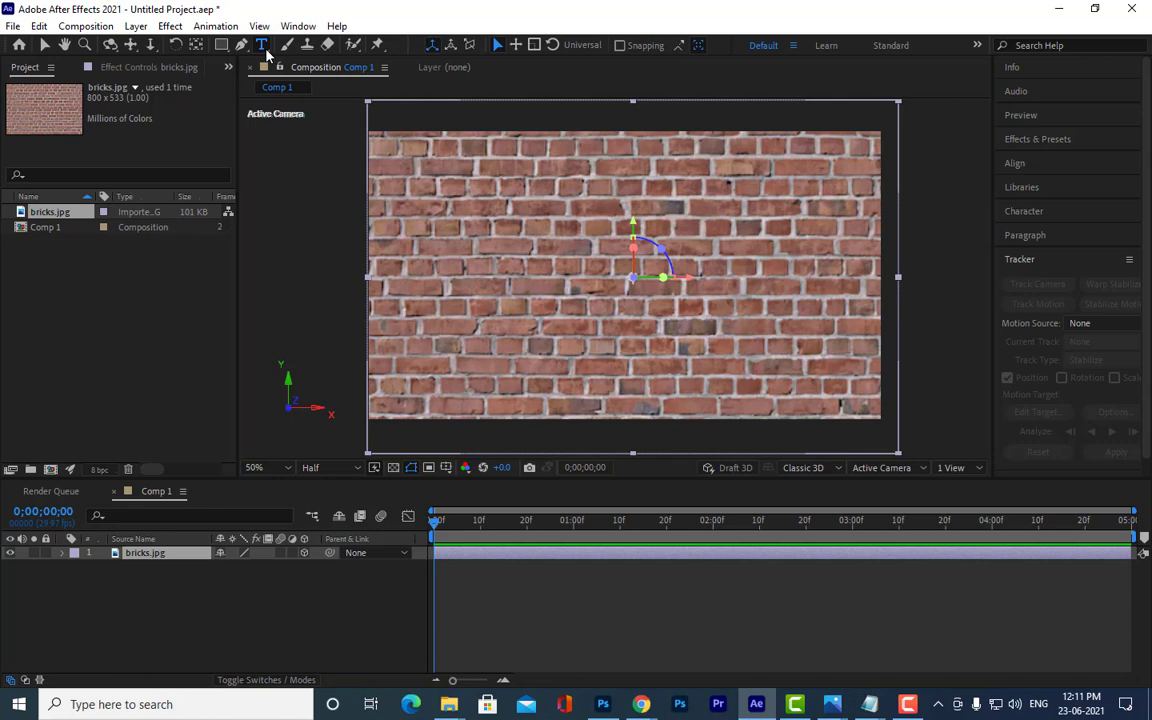
left_click(538, 292)
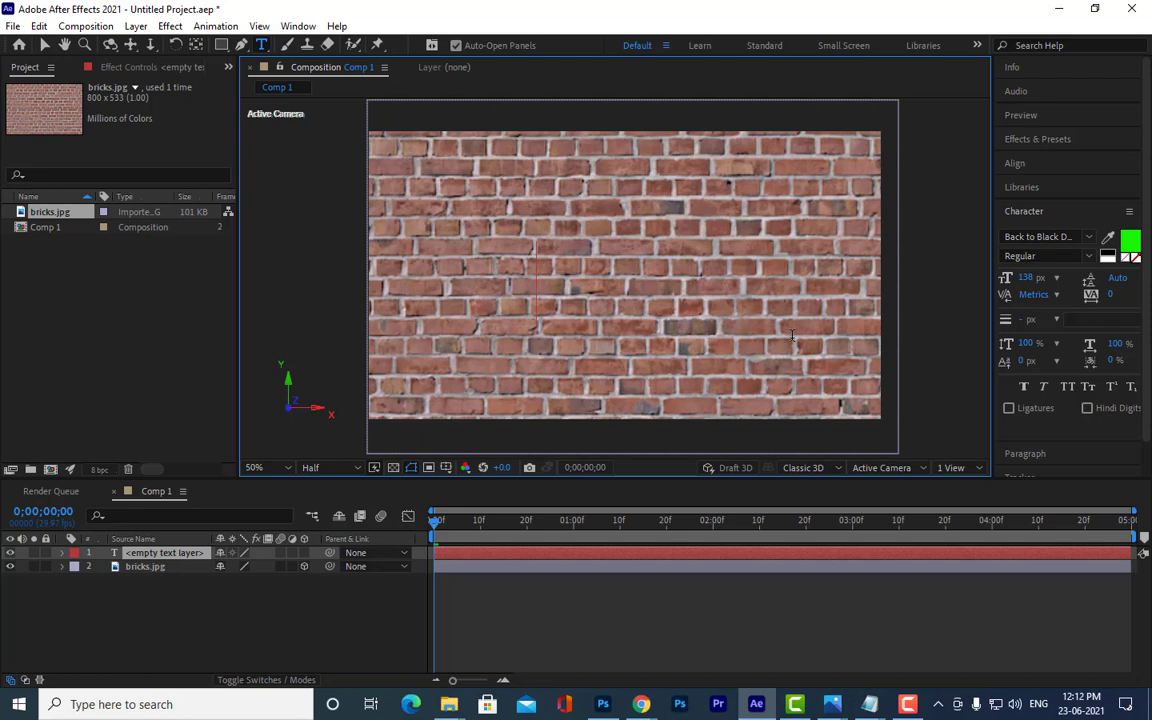
type("al")
key("BackSpace")
key("BackSpace")
type("ALLU")
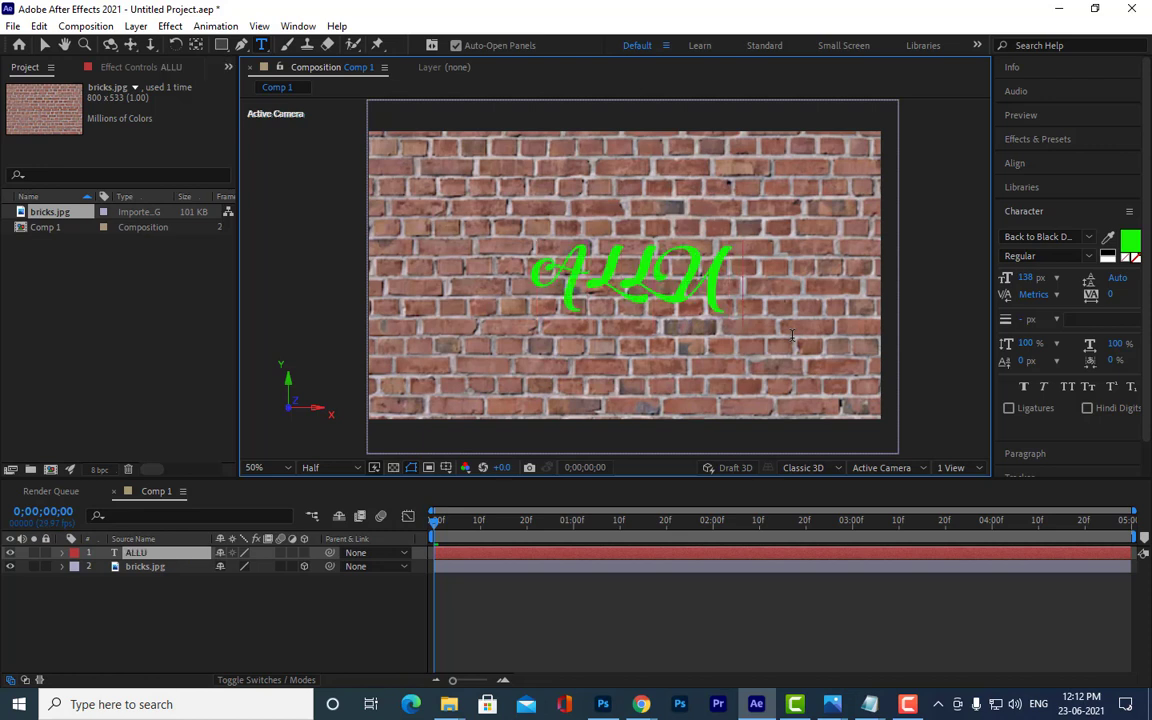
type(" ARAVINDI")
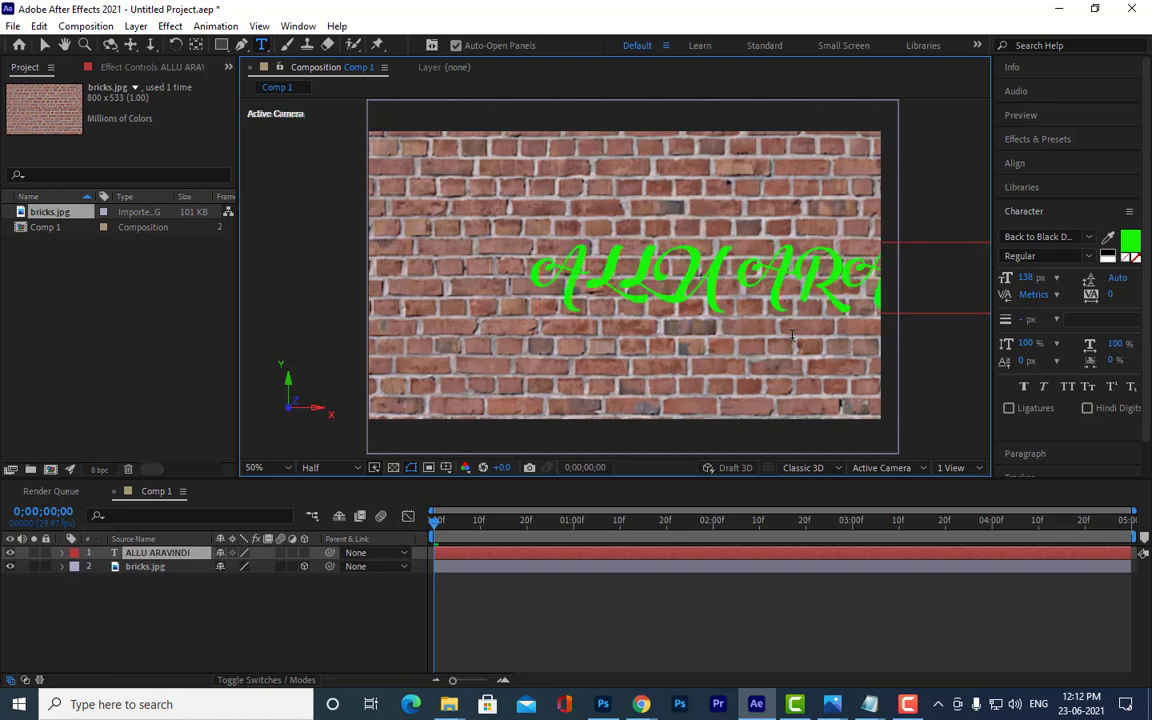
left_click(147, 552)
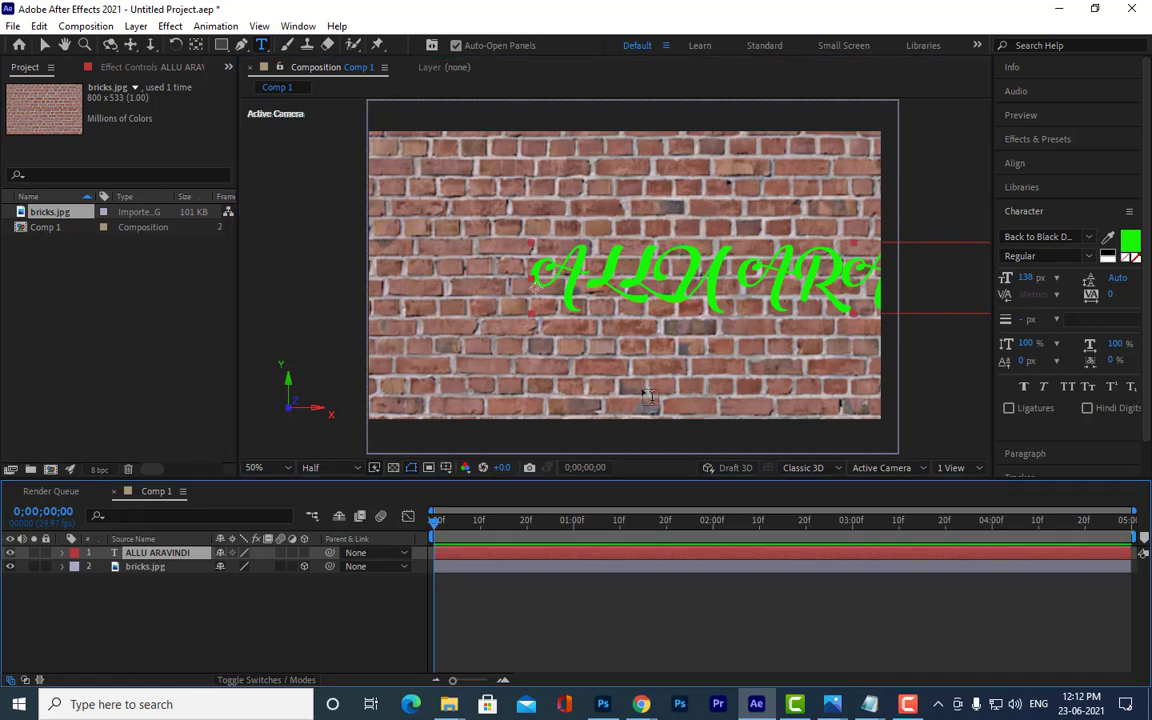
Step: Undo the tilt, select all the title characters and shrink them to 72 px
left_click(44, 45)
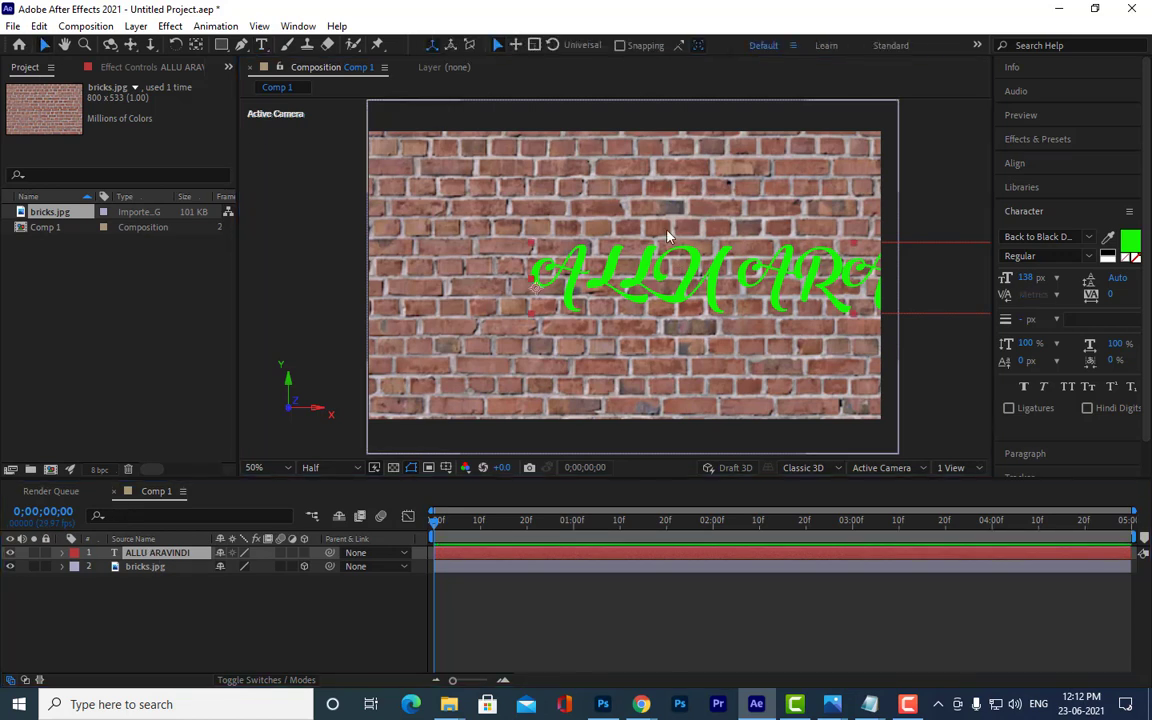
left_click(695, 262)
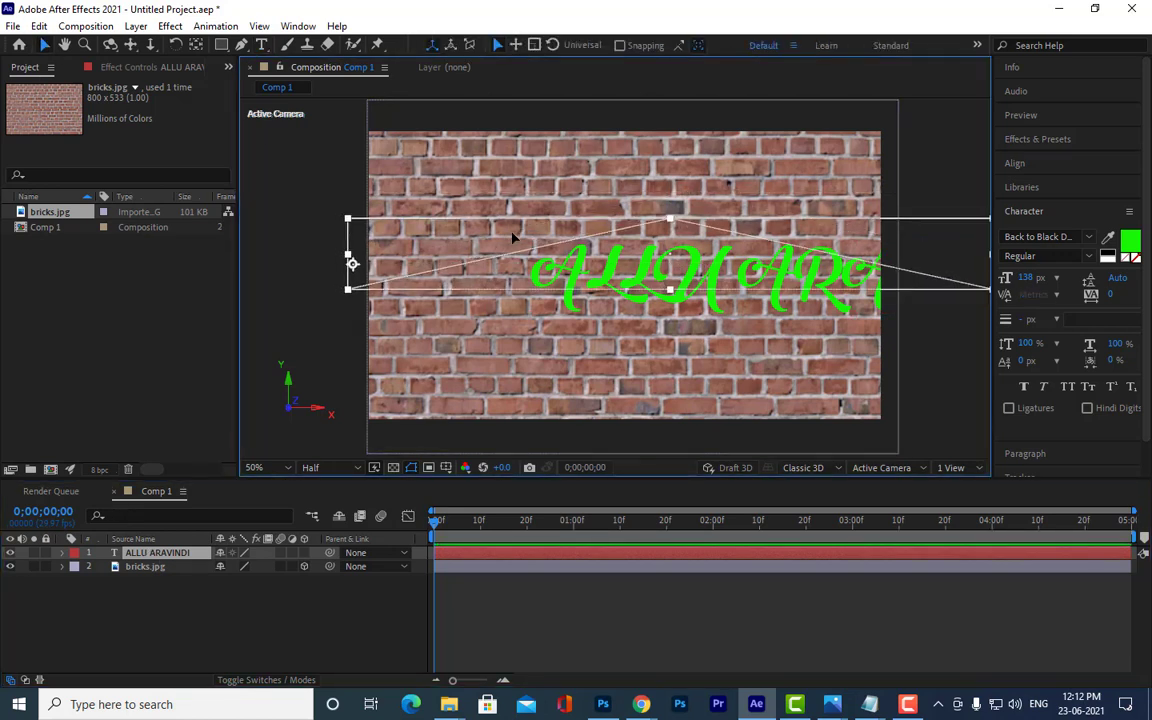
key("ctrl+z")
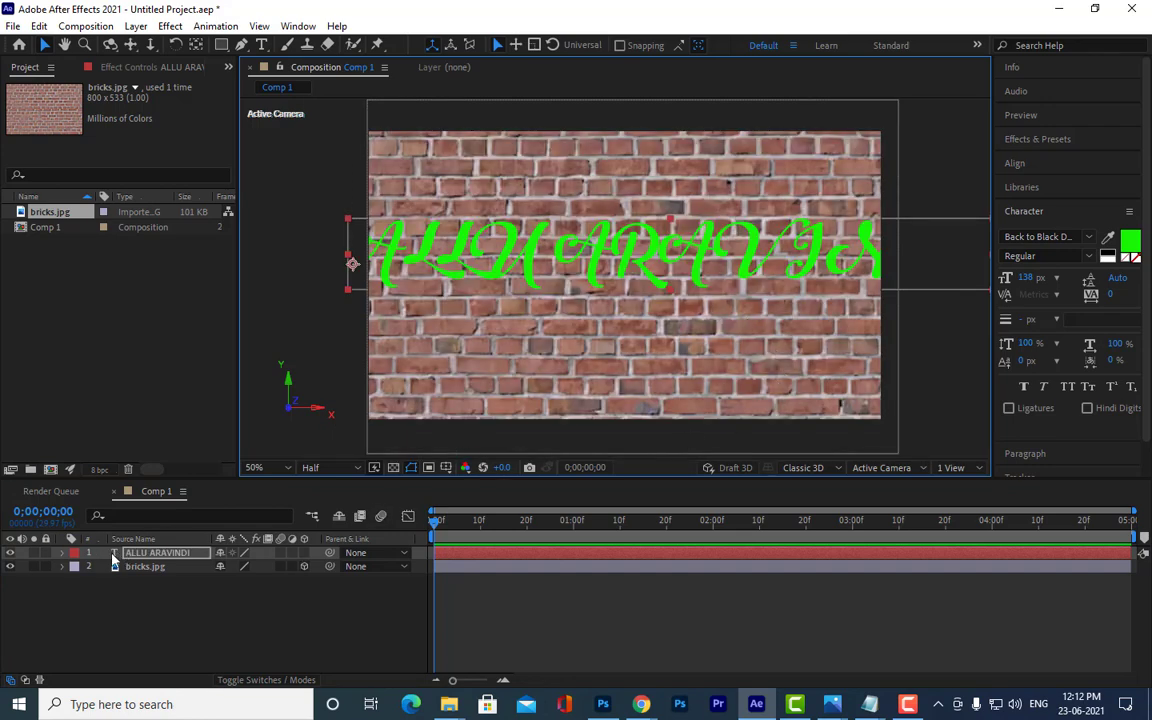
double_click(115, 556)
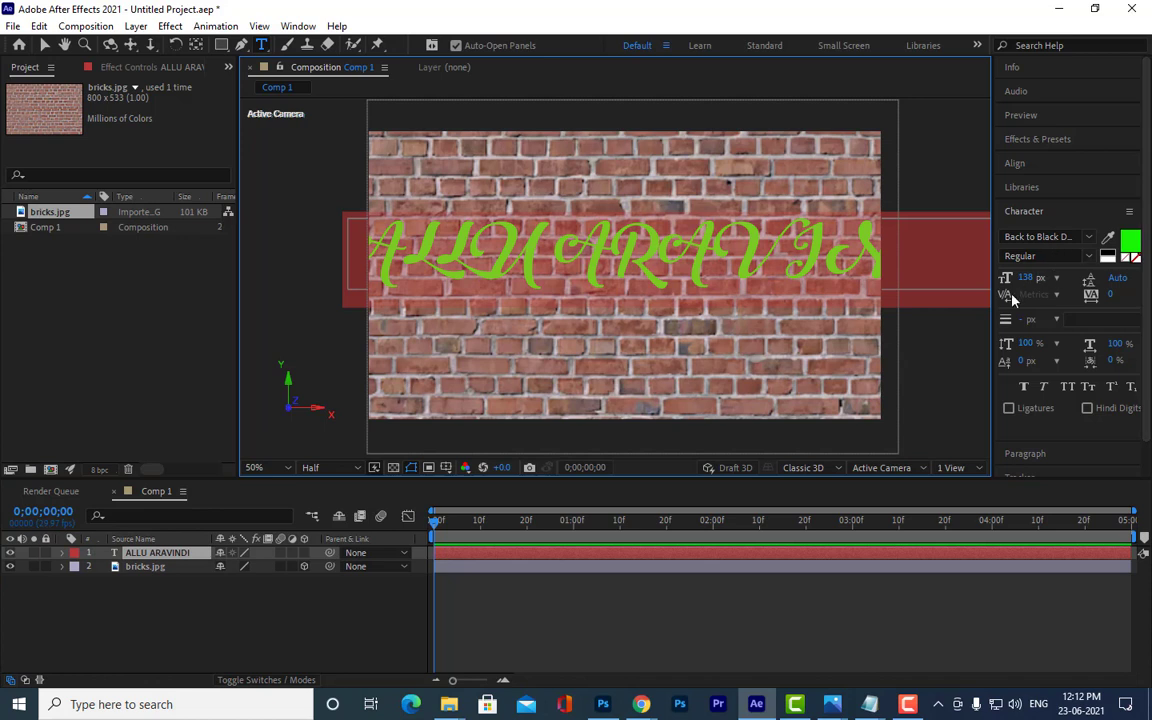
key("ctrl+shift+comma")
key("ctrl+shift+comma")
key("ctrl+shift+comma")
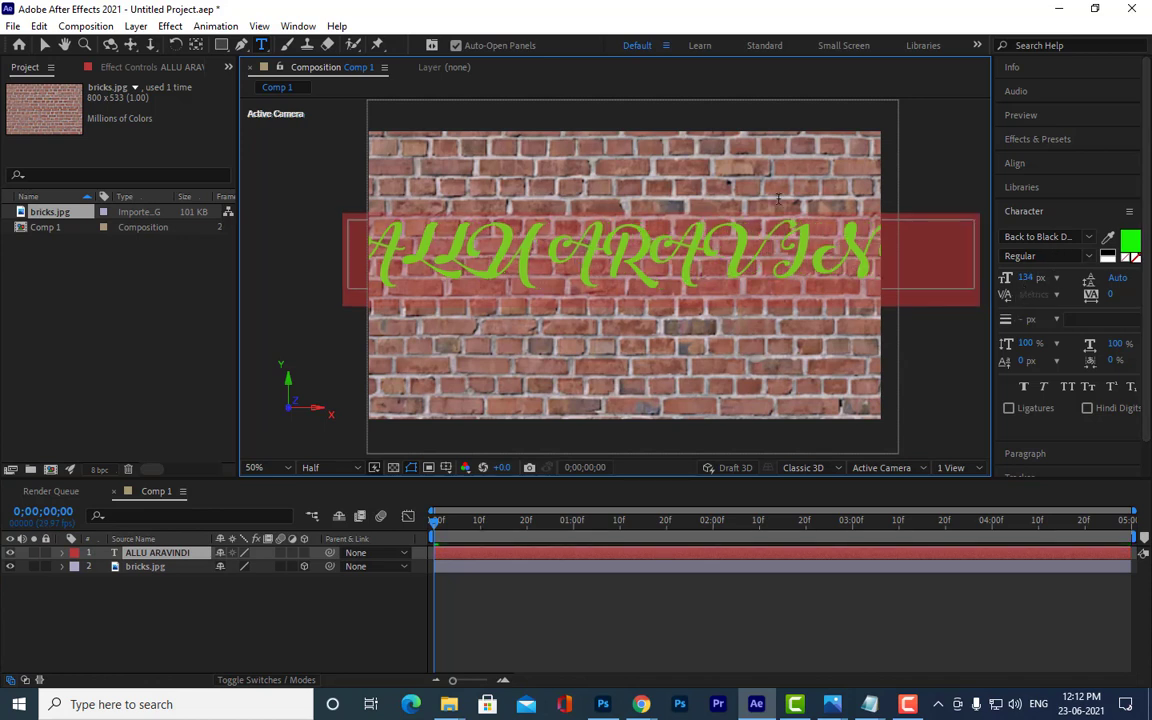
key("ctrl+shift+comma")
key("ctrl+shift+comma")
key("ctrl+shift+comma")
key("ctrl+shift+comma")
key("ctrl+shift+comma")
key("ctrl+shift+comma")
key("ctrl+shift+comma")
key("ctrl+shift+comma")
key("ctrl+shift+comma")
key("ctrl+shift+comma")
key("ctrl+shift+comma")
key("ctrl+shift+comma")
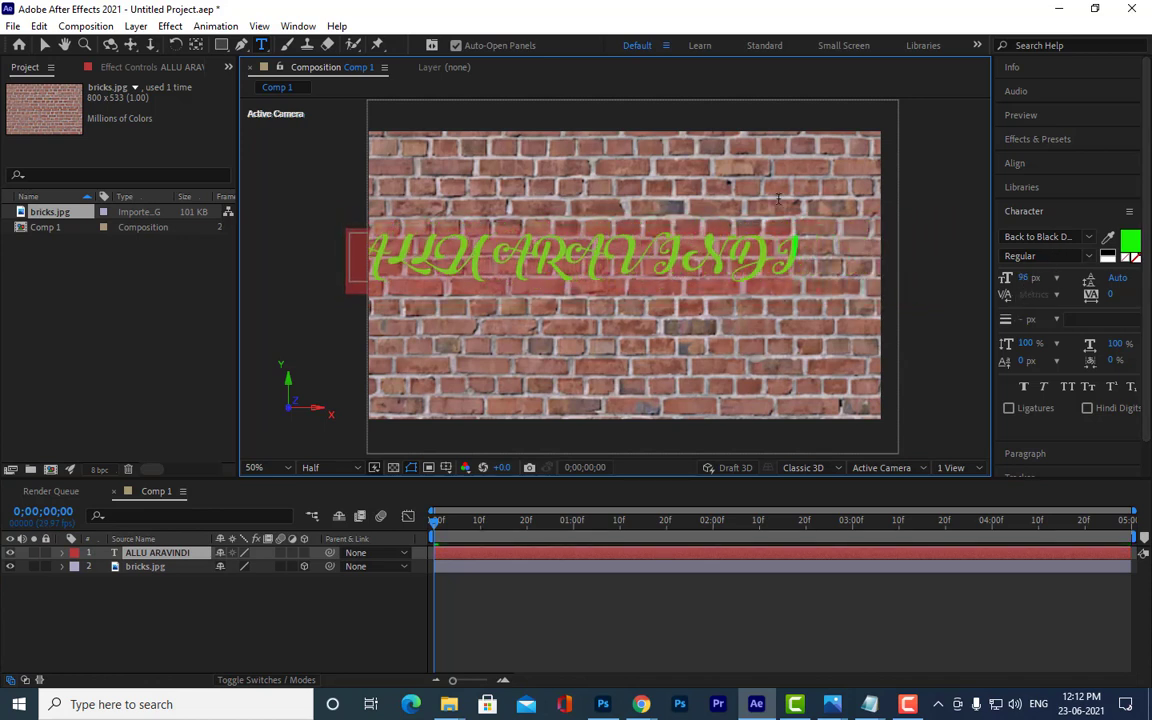
key("ctrl+shift+comma")
key("ctrl+shift+comma")
key("ctrl+shift+comma")
key("ctrl+shift+comma")
key("ctrl+shift+comma")
key("ctrl+shift+comma")
key("ctrl+shift+comma")
key("ctrl+shift+comma")
key("ctrl+shift+comma")
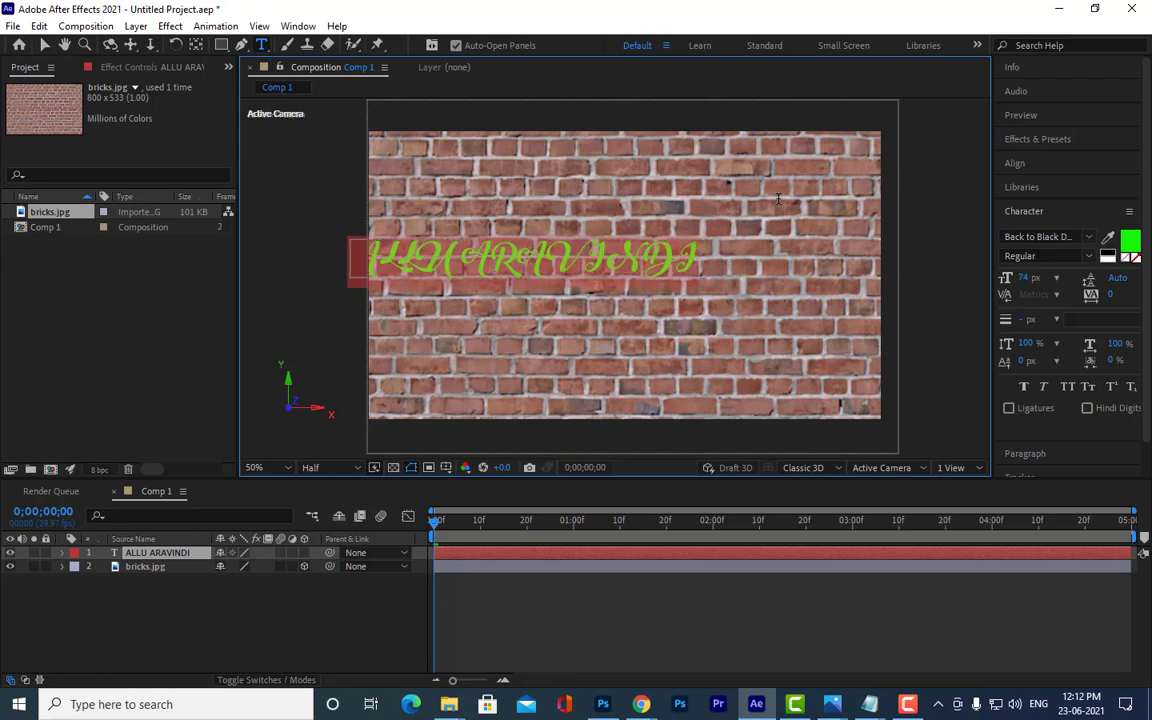
key("ctrl+shift+comma")
key("ctrl+shift+comma")
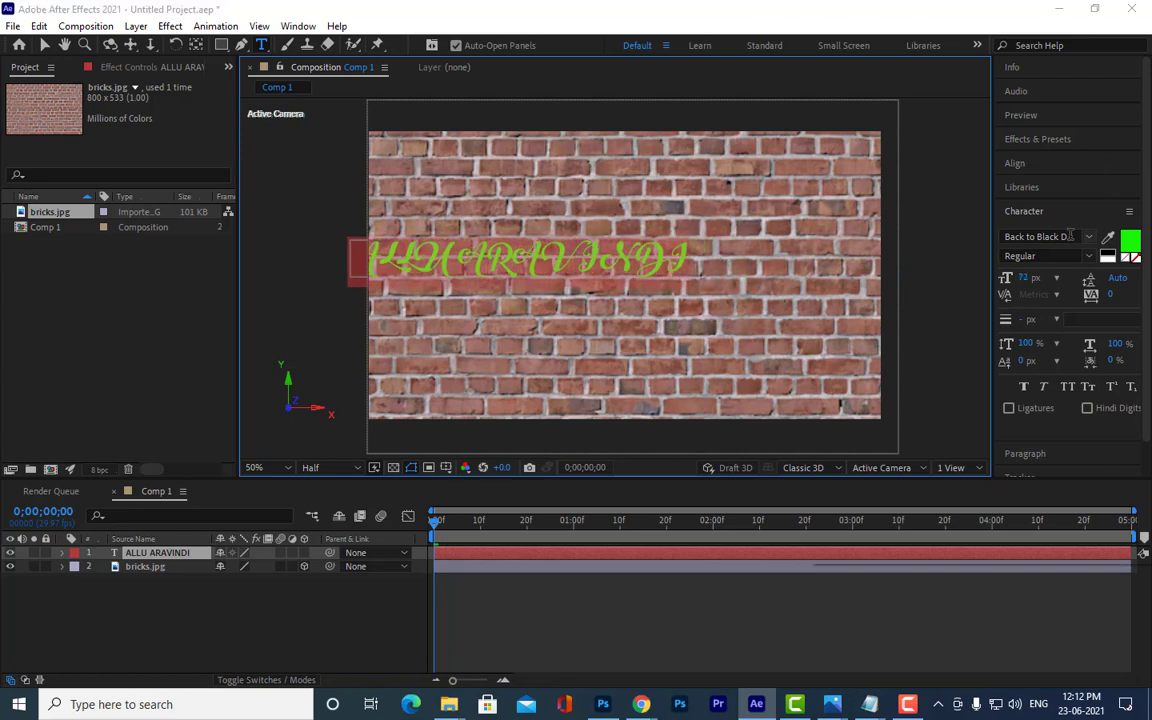
left_click(1072, 236)
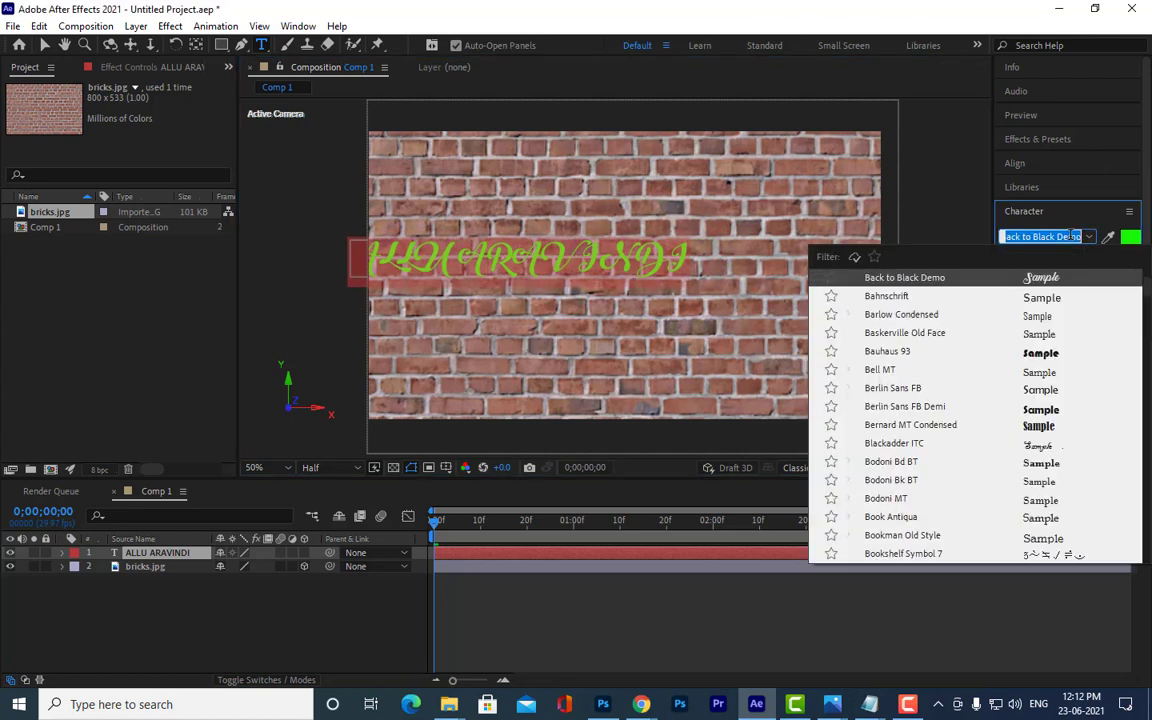
Step: Set the title's font to Impact
type("ari")
key("BackSpace")
key("BackSpace")
key("BackSpace")
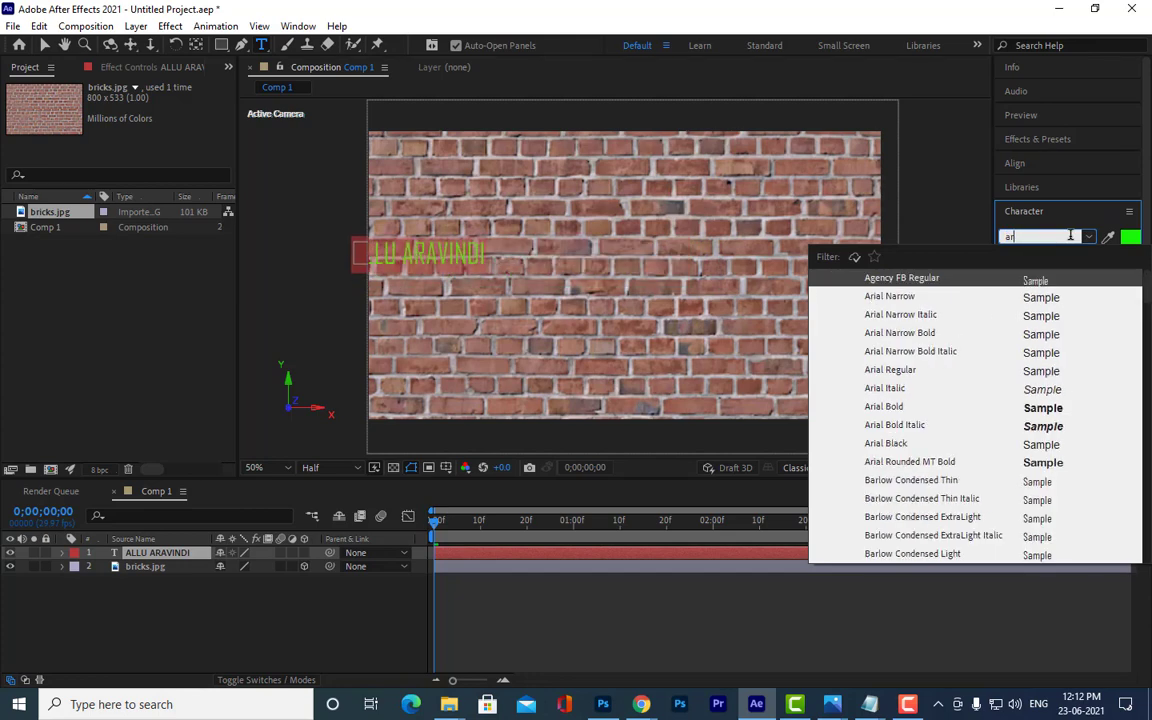
type("impact")
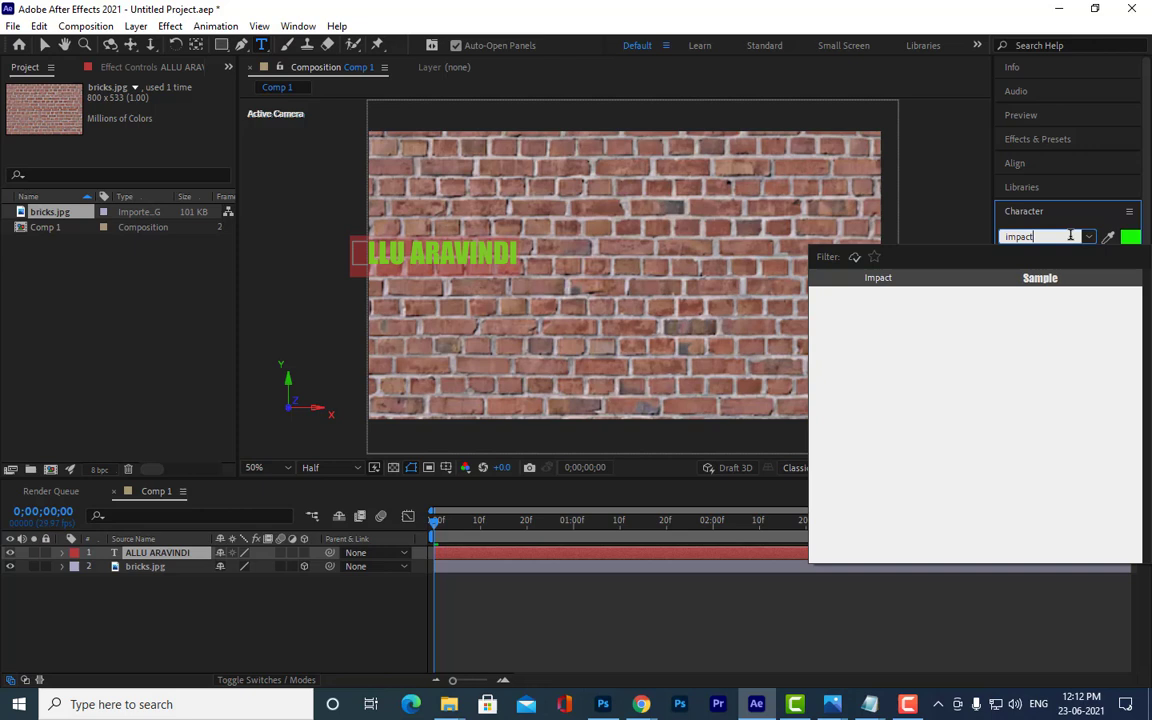
key("Return")
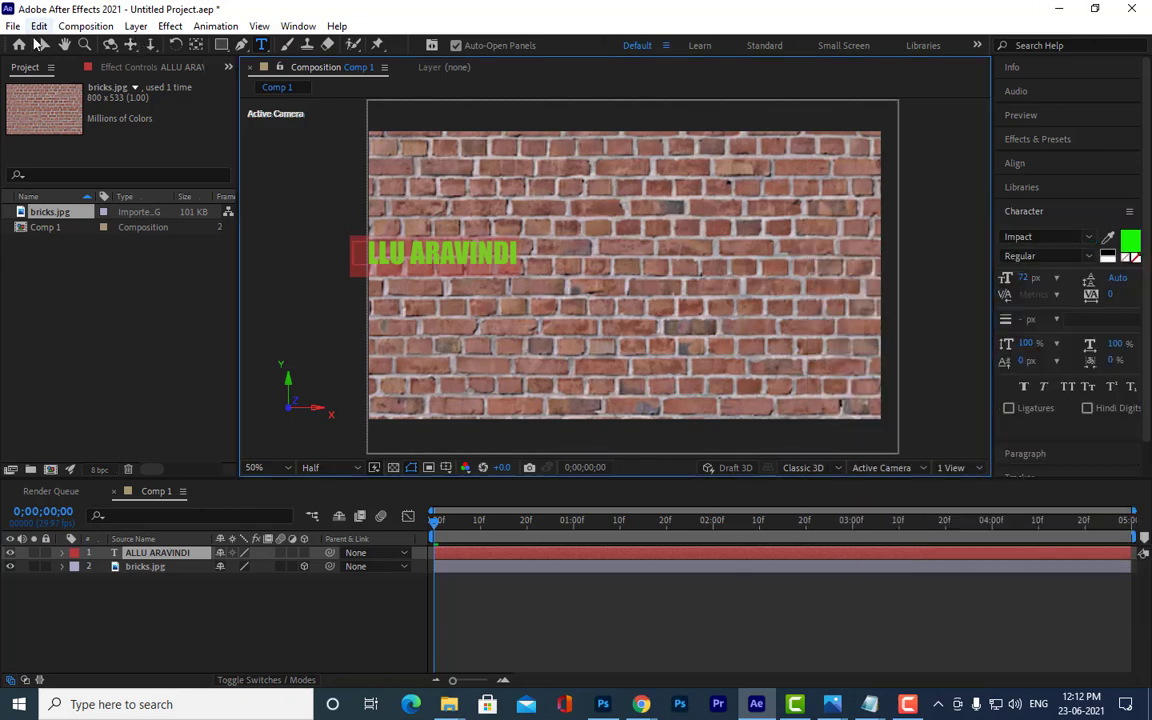
Step: Move the title to the centre of the wall and put its anchor point on the text
left_click(44, 45)
mouse_move(428, 258)
left_mouse_down()
mouse_move(620, 262)
mouse_move(625, 272)
left_mouse_up()
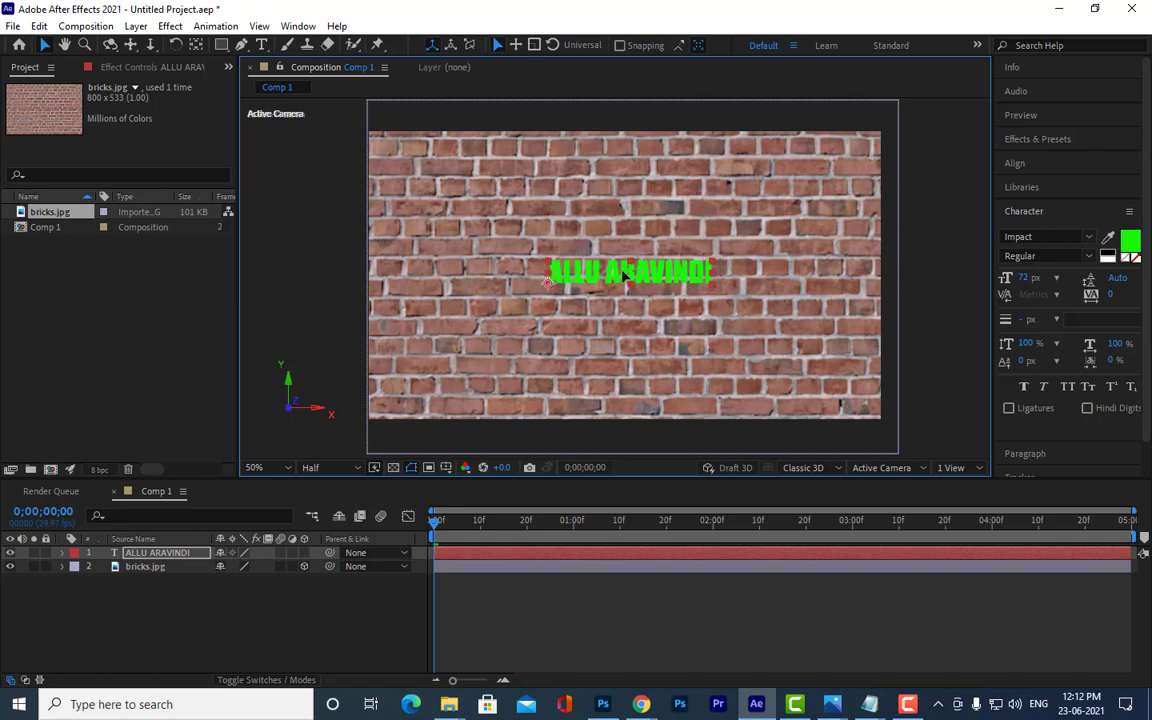
left_click(195, 45)
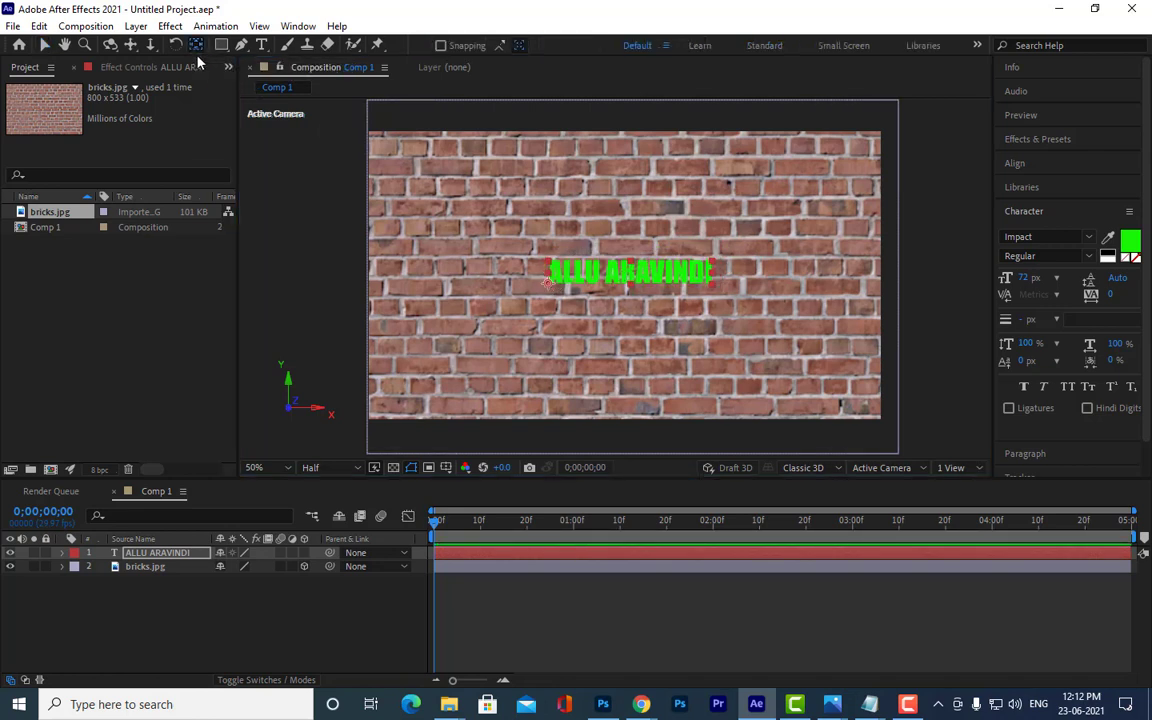
mouse_move(550, 288)
left_mouse_down()
mouse_move(605, 287)
mouse_move(627, 272)
left_mouse_up()
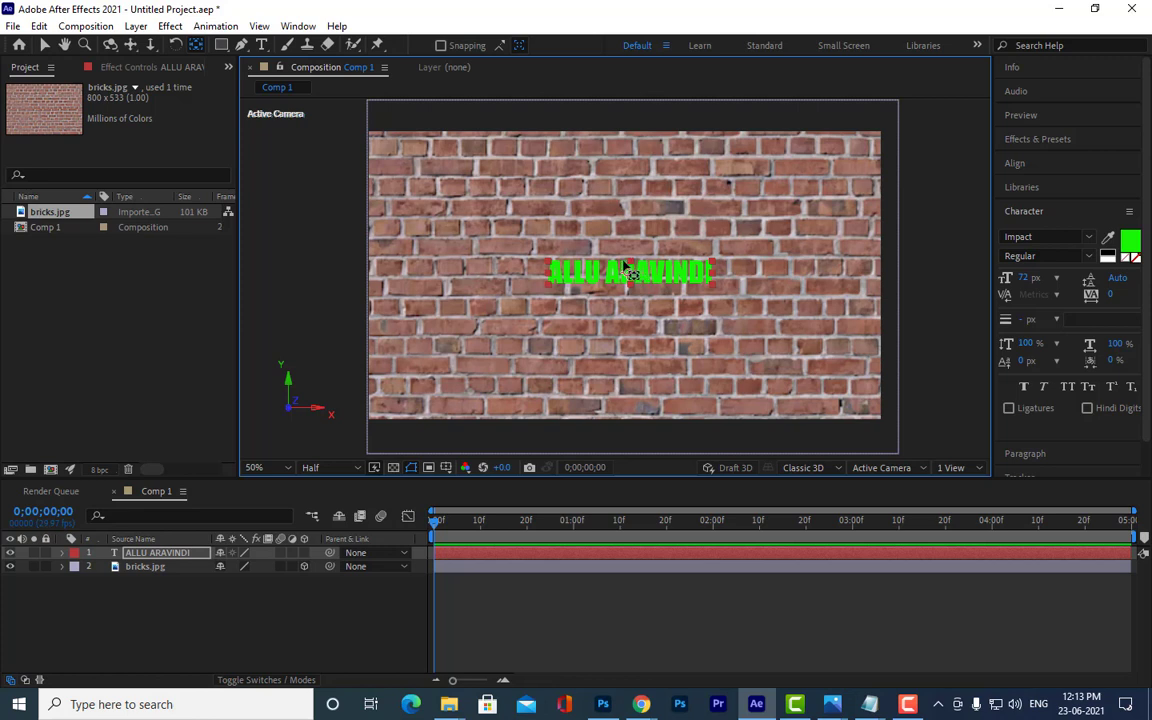
key("ctrl+t")
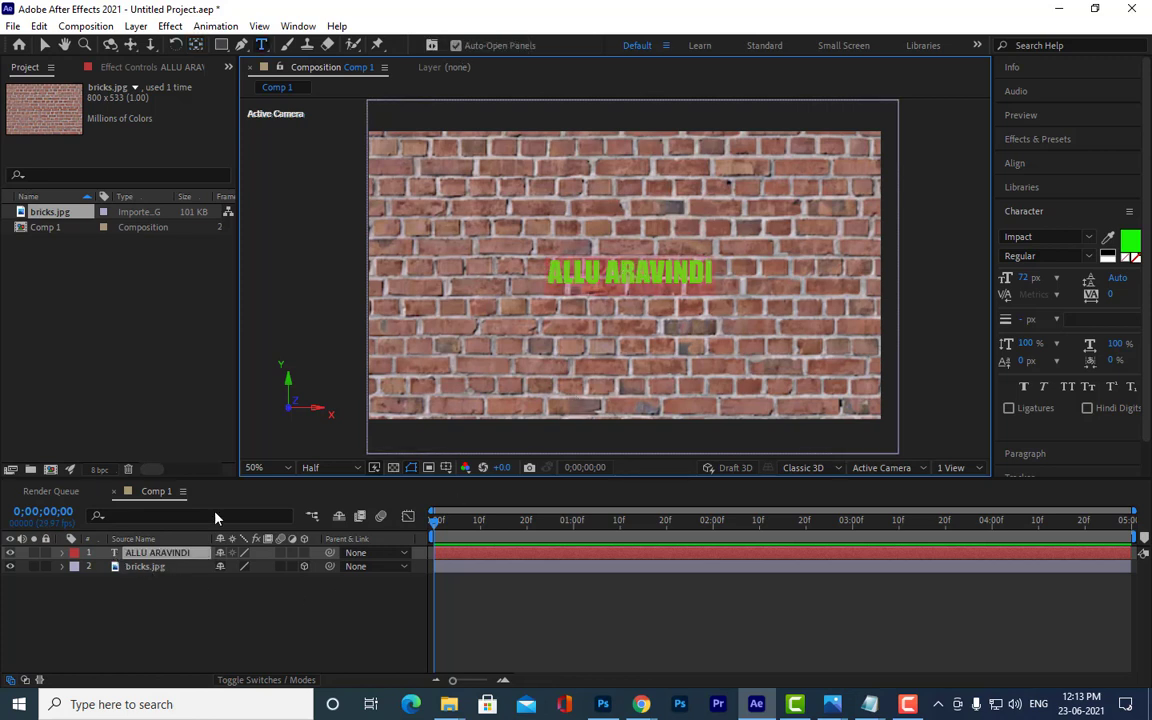
Step: Add a second line 'presents' below the title and select both lines
left_click(707, 271)
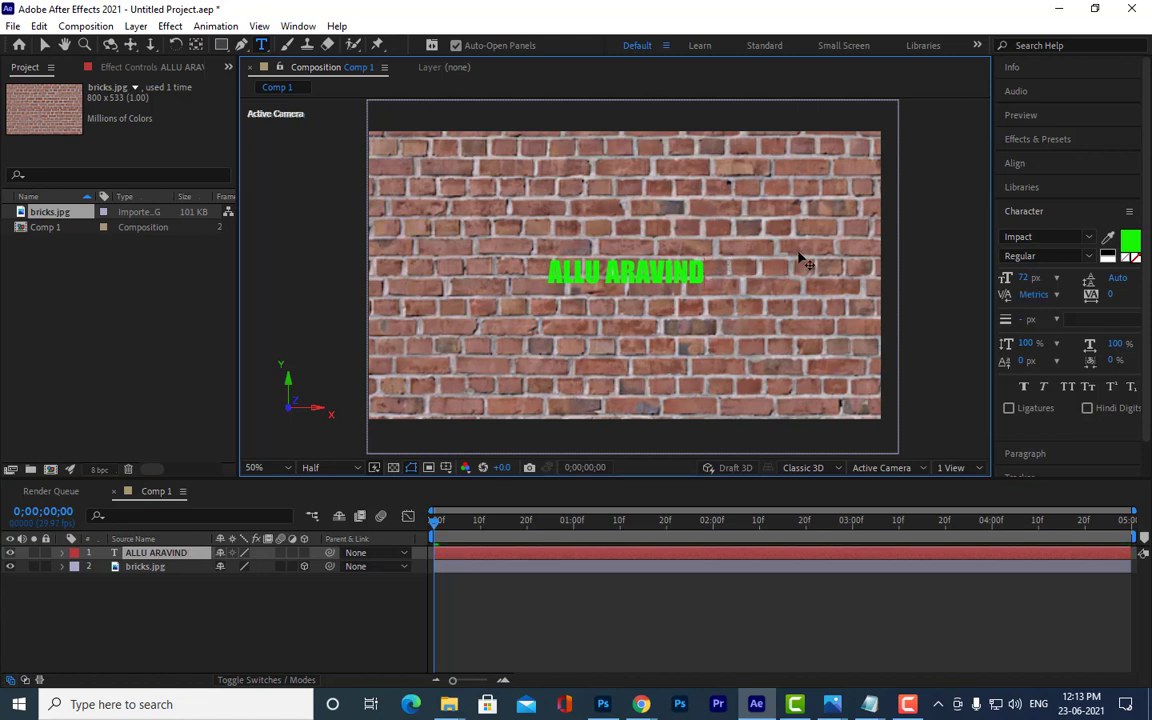
key("Return")
type("p")
type("resents")
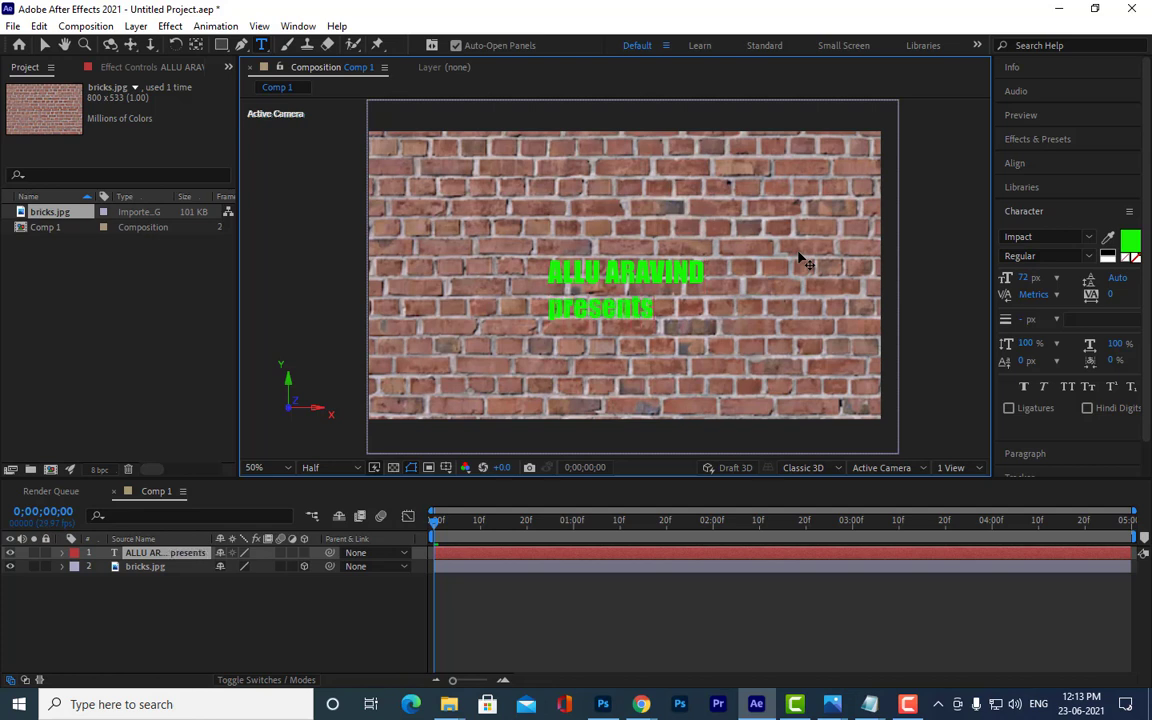
left_click_drag(646, 308, 531, 265)
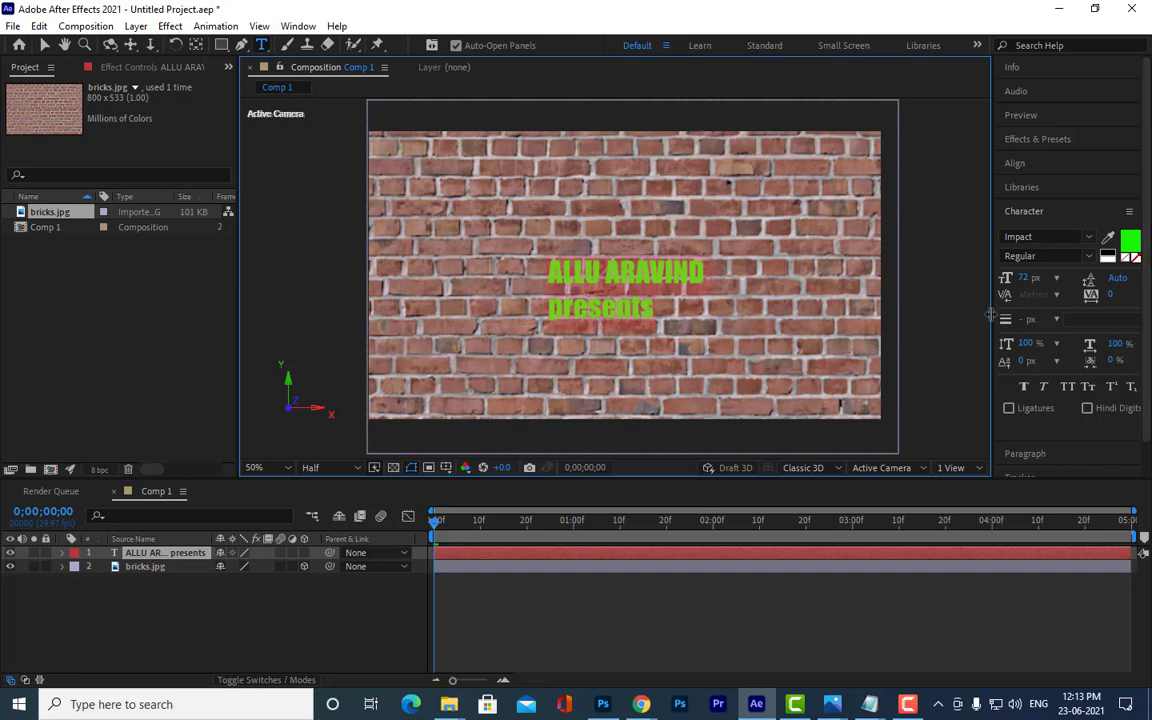
left_click_drag(991, 314, 928, 314)
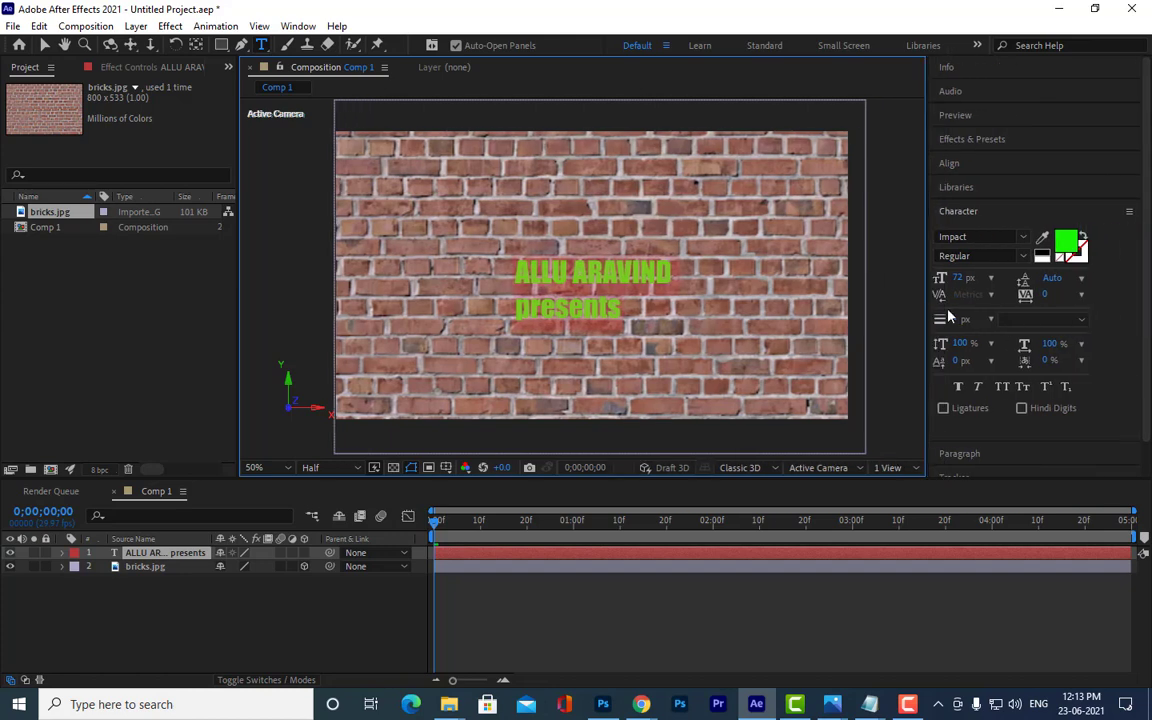
Step: Bring up the Character panel settings and widen that panel area
left_click(1128, 213)
left_click(1128, 213)
left_click(1128, 213)
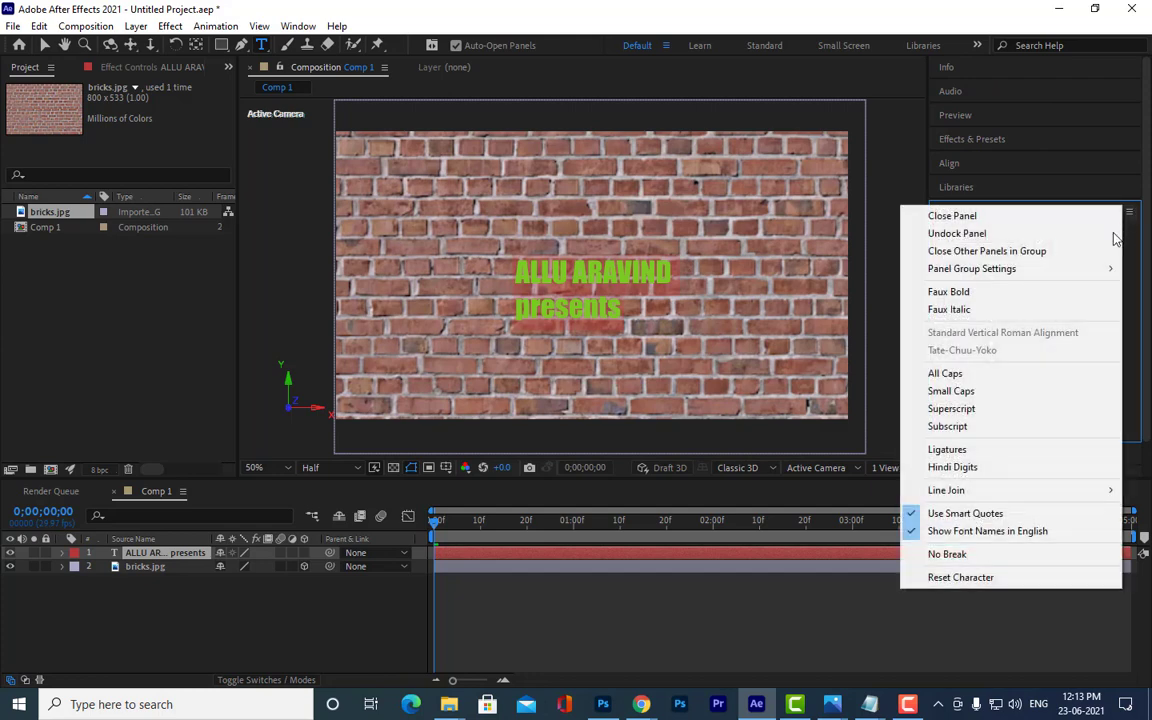
left_click(1039, 165)
left_click(1039, 165)
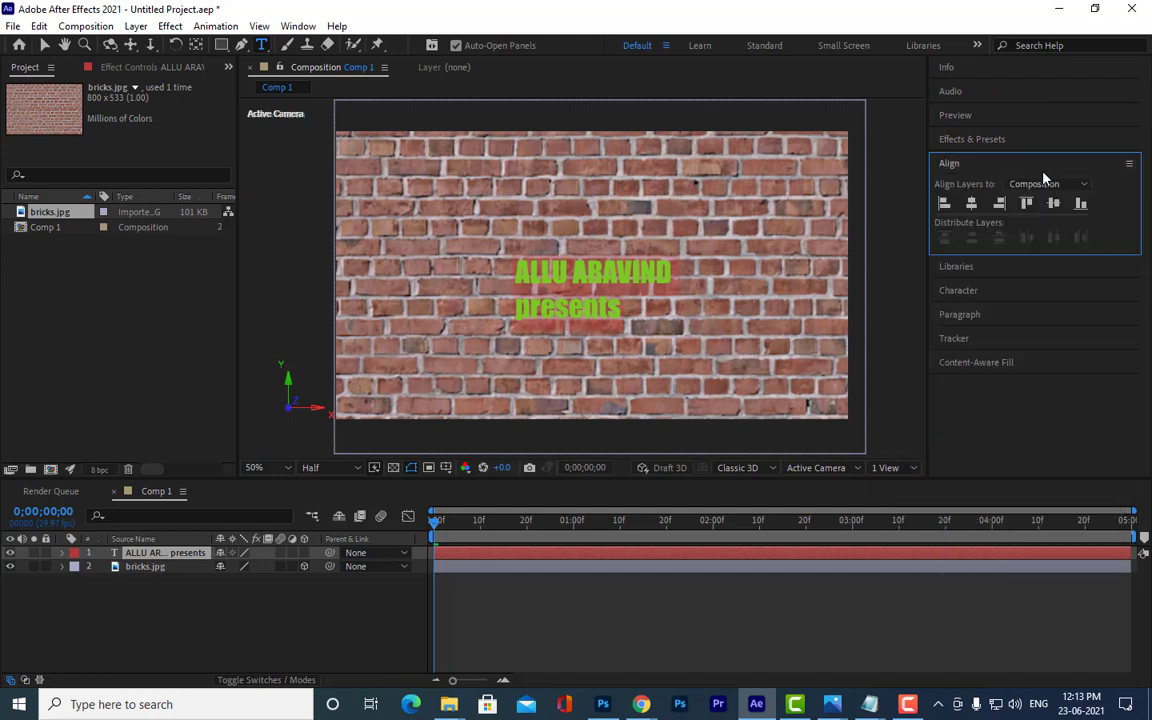
left_click(992, 291)
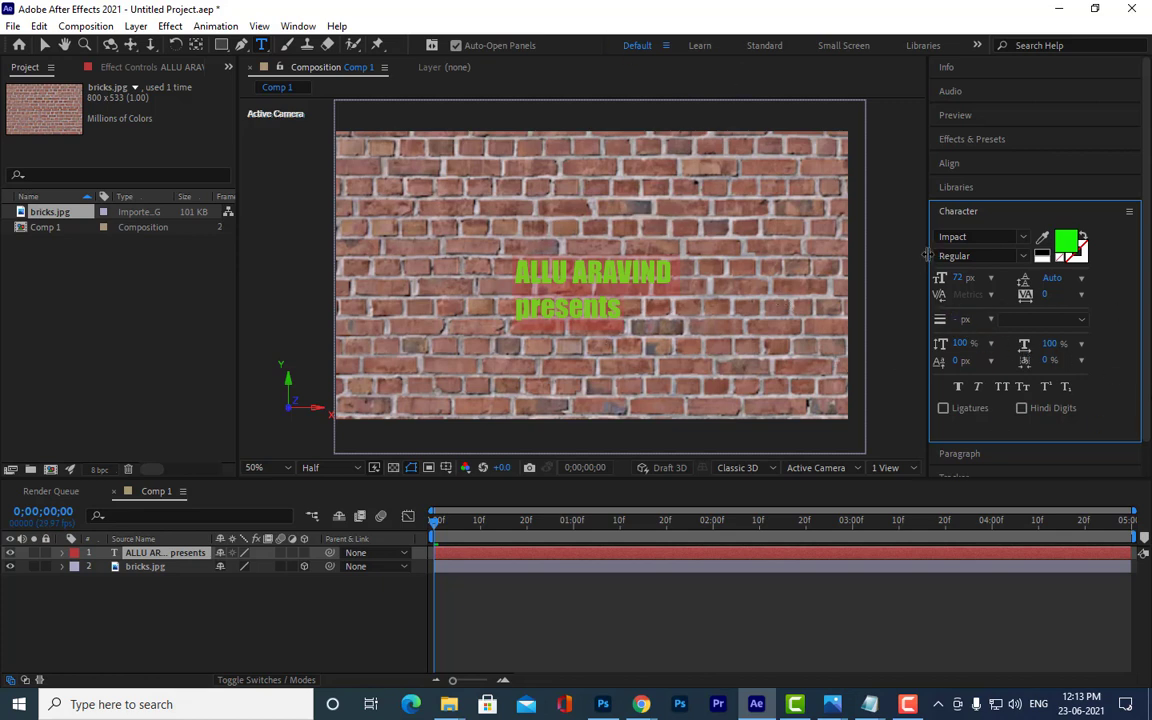
left_click_drag(929, 245, 878, 253)
Step: Center-align the two lines and enlarge the text from 72 px to 96 px
left_click(912, 450)
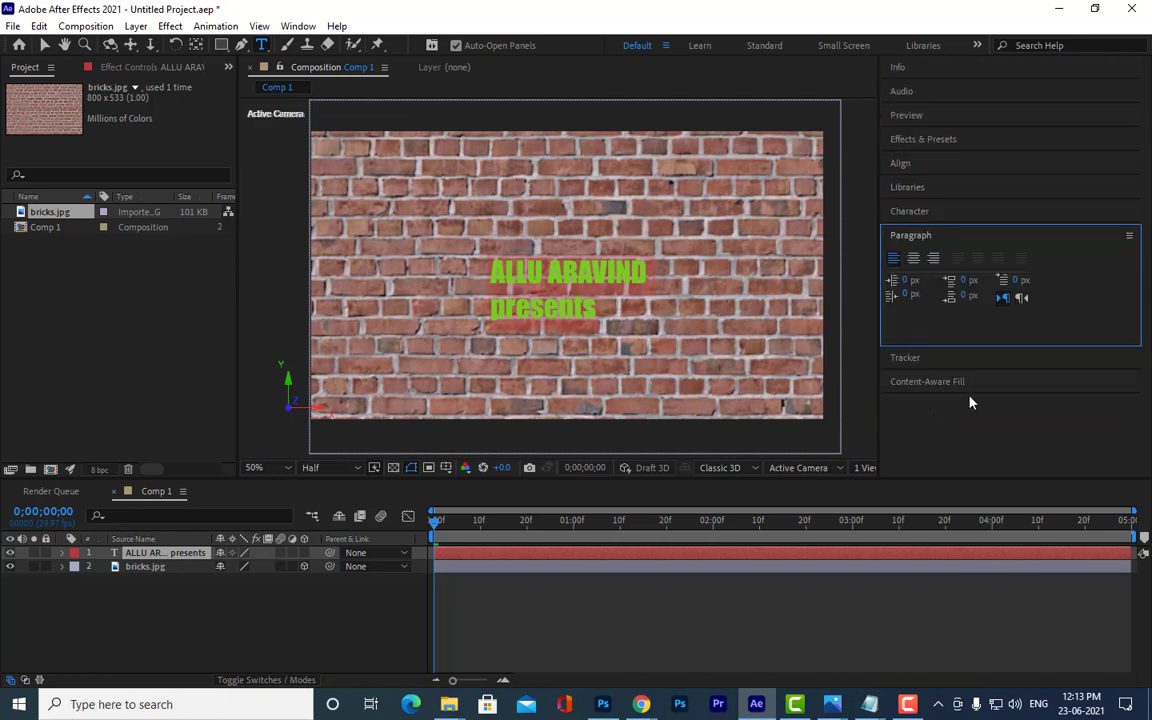
left_click(914, 262)
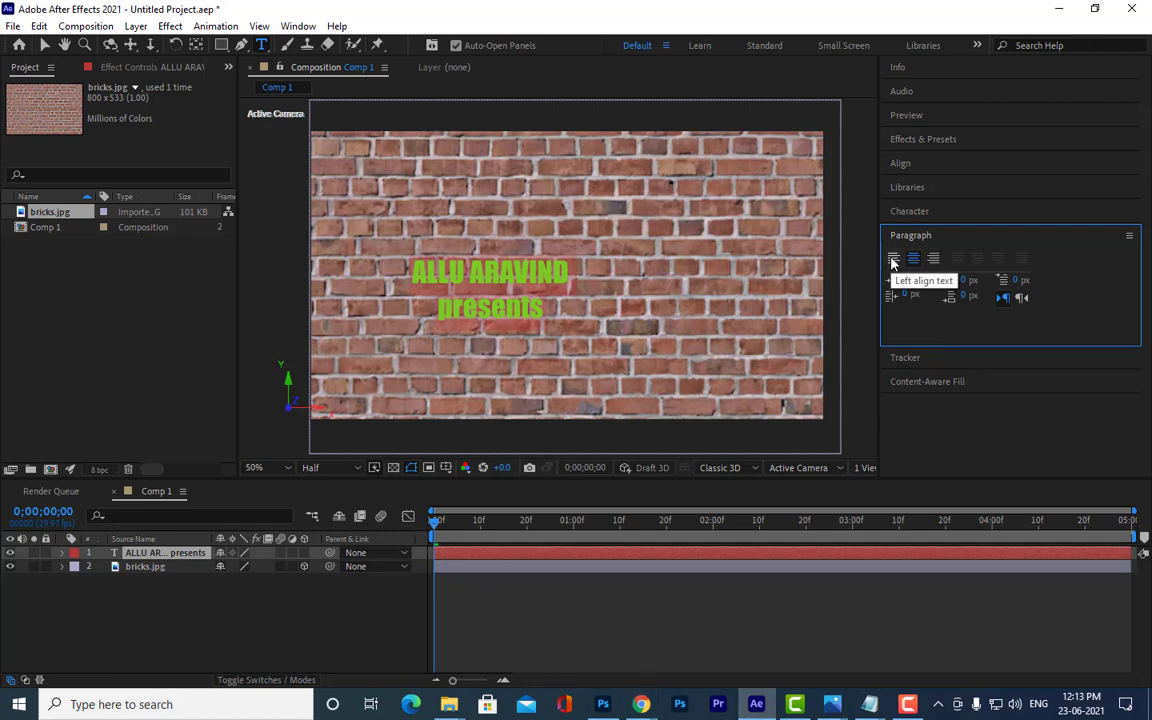
key("ctrl+shift+period")
key("ctrl+shift+period")
key("ctrl+shift+period")
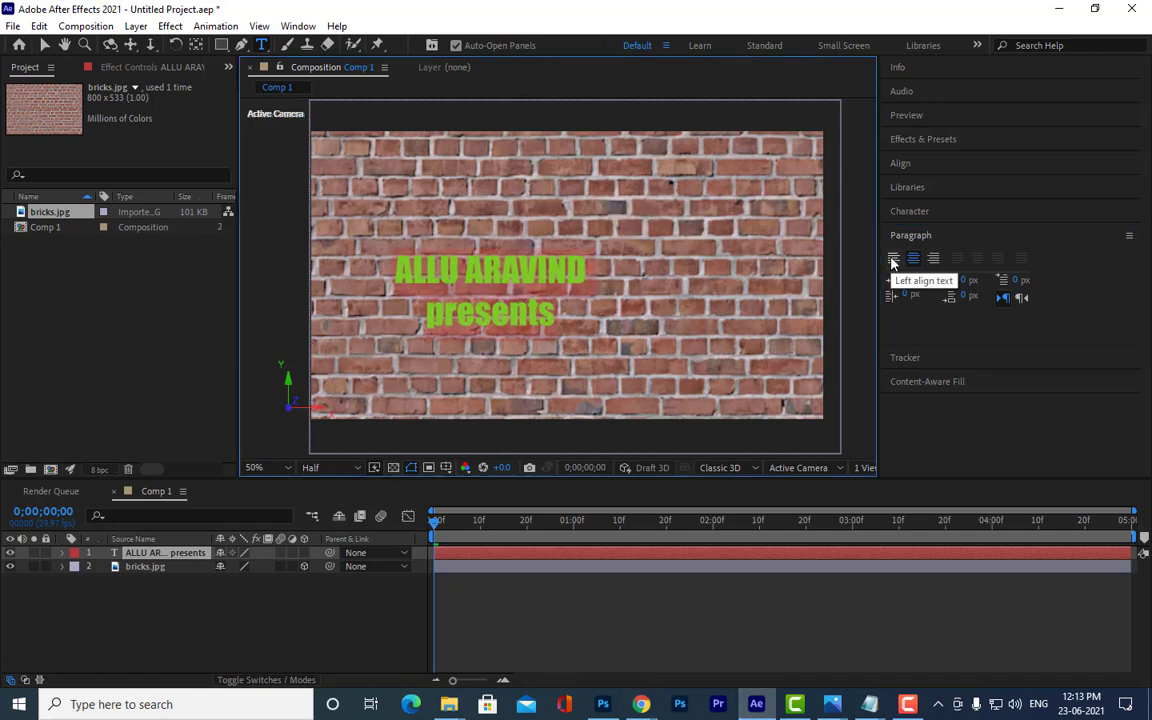
key("ctrl+shift+period")
key("ctrl+shift+period")
key("ctrl+shift+period")
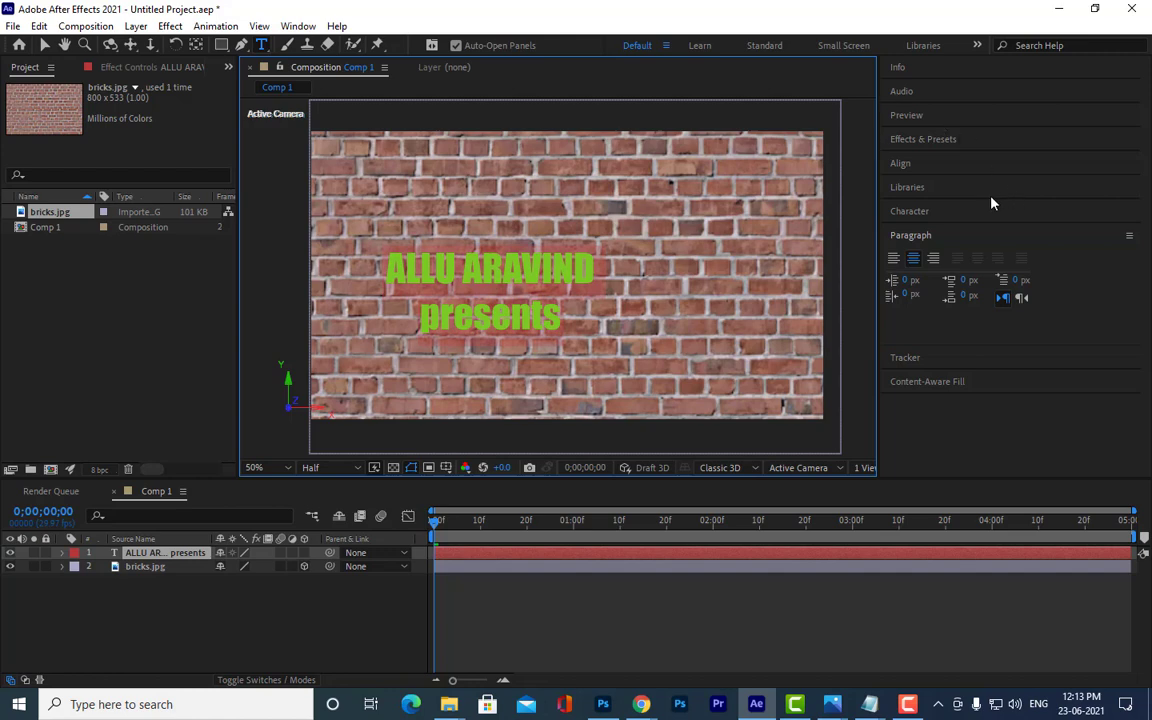
left_click(933, 214)
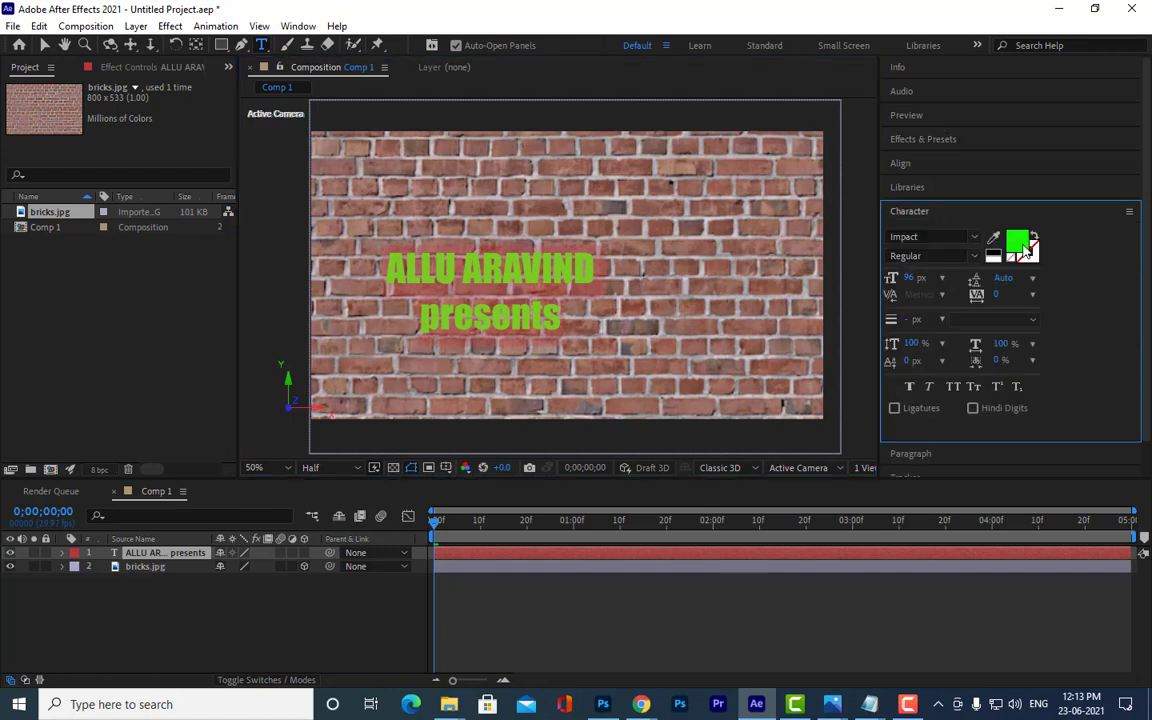
Step: Change the title's fill colour to red F80023 and reselect the text layer
left_click(1022, 244)
left_click(850, 210)
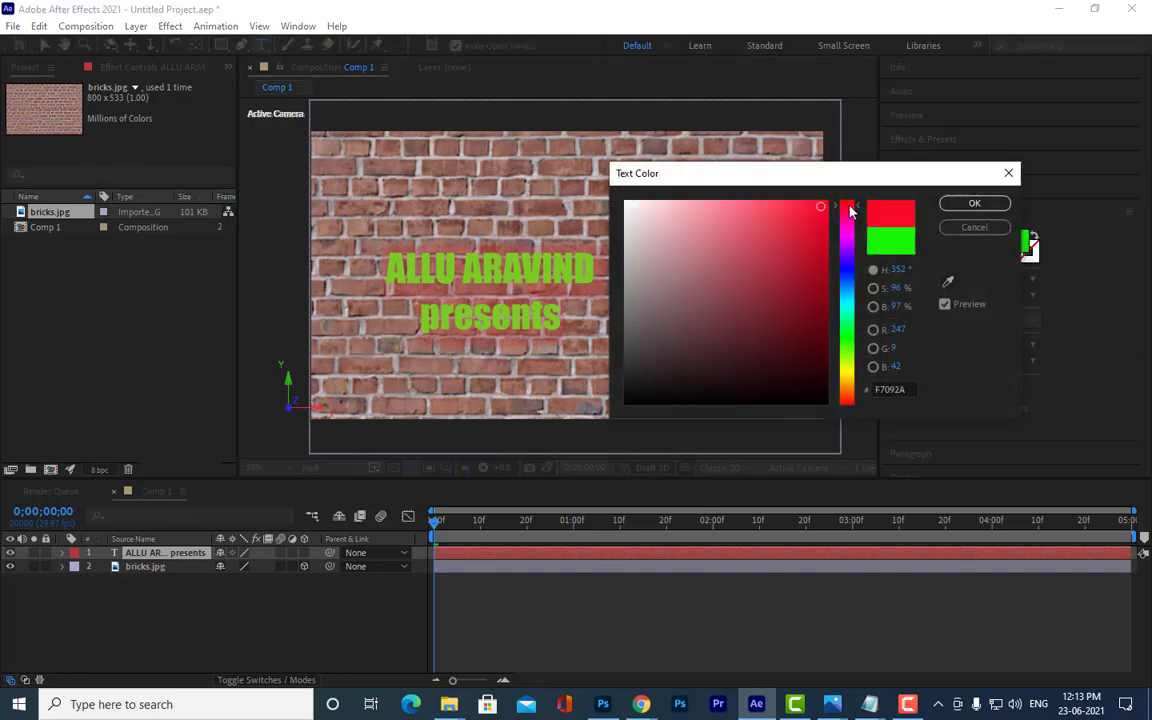
left_click(974, 203)
left_click(153, 557)
right_click(153, 560)
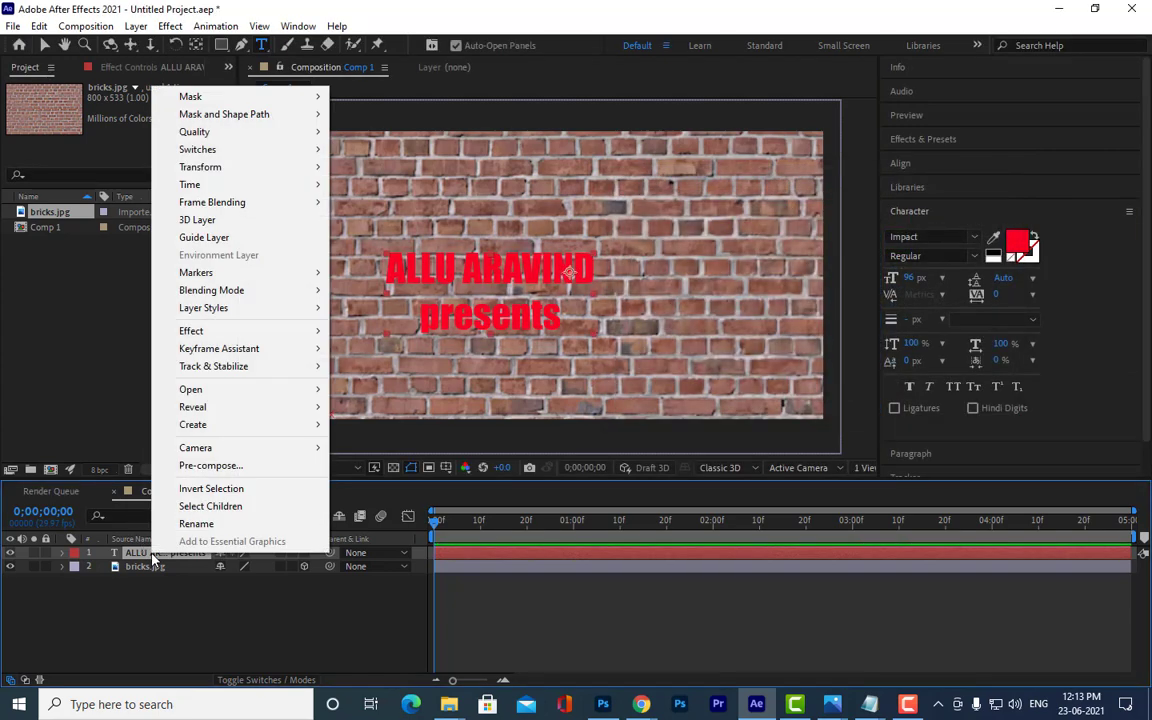
left_click(201, 634)
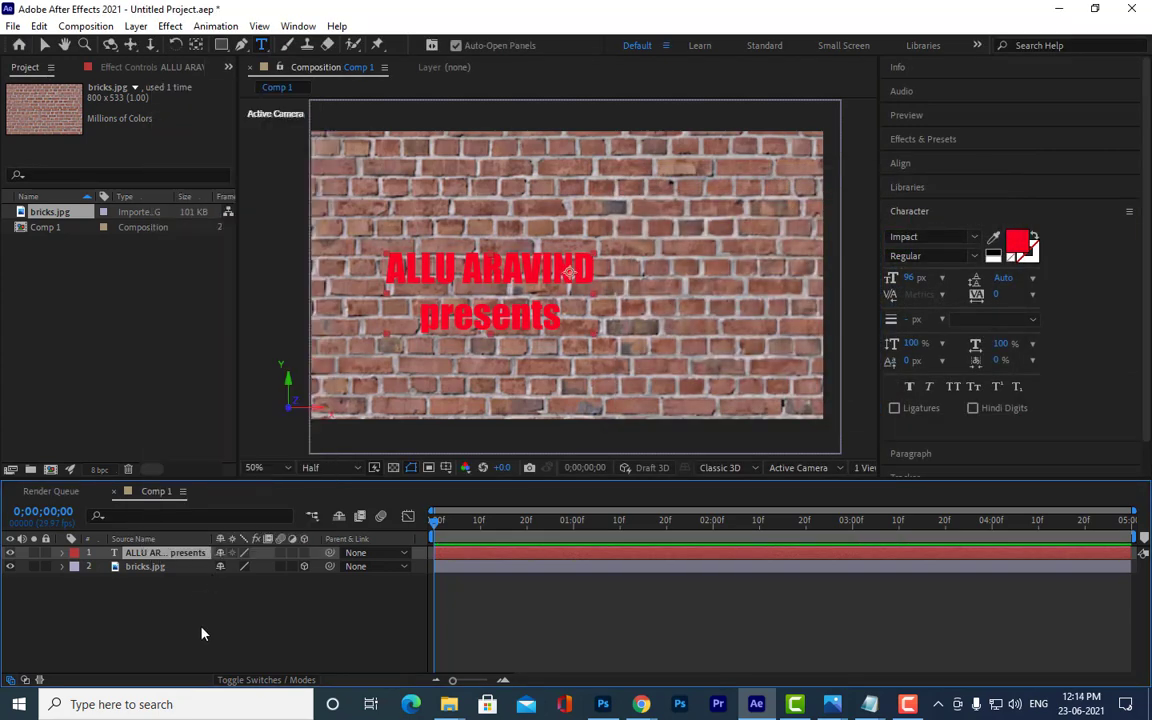
left_click(168, 558)
Step: Add a Gradient Overlay layer style to the ALLU ARAVIND text layer
right_click(168, 558)
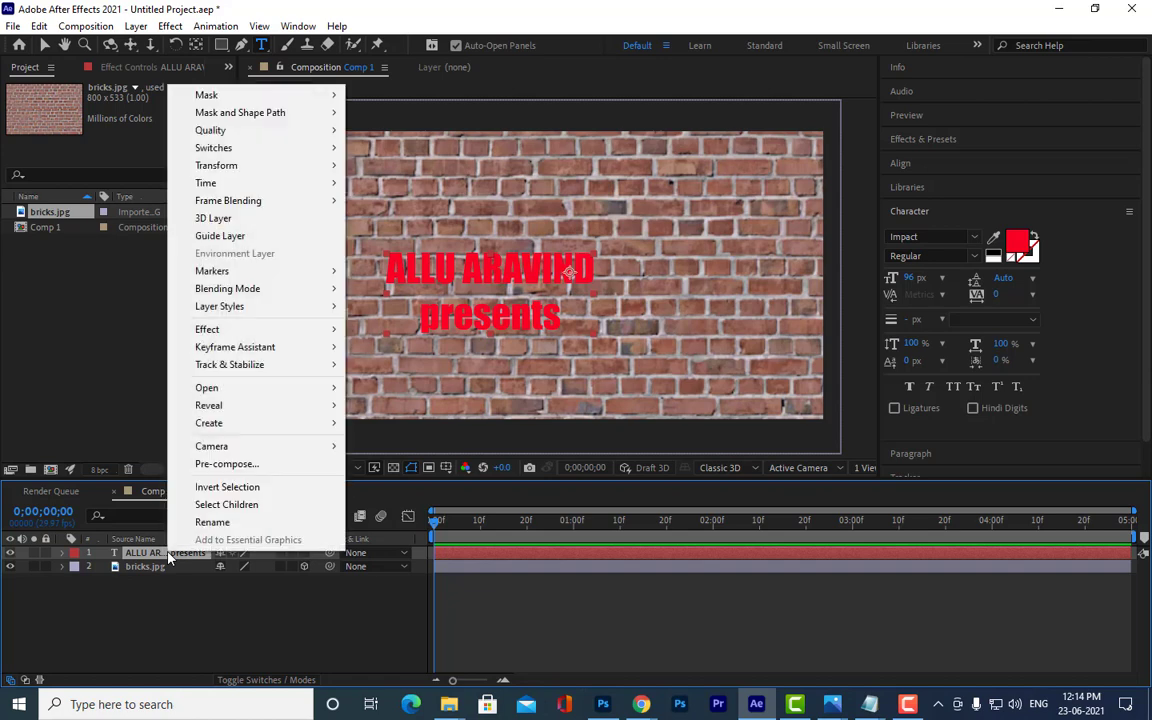
mouse_move(255, 310)
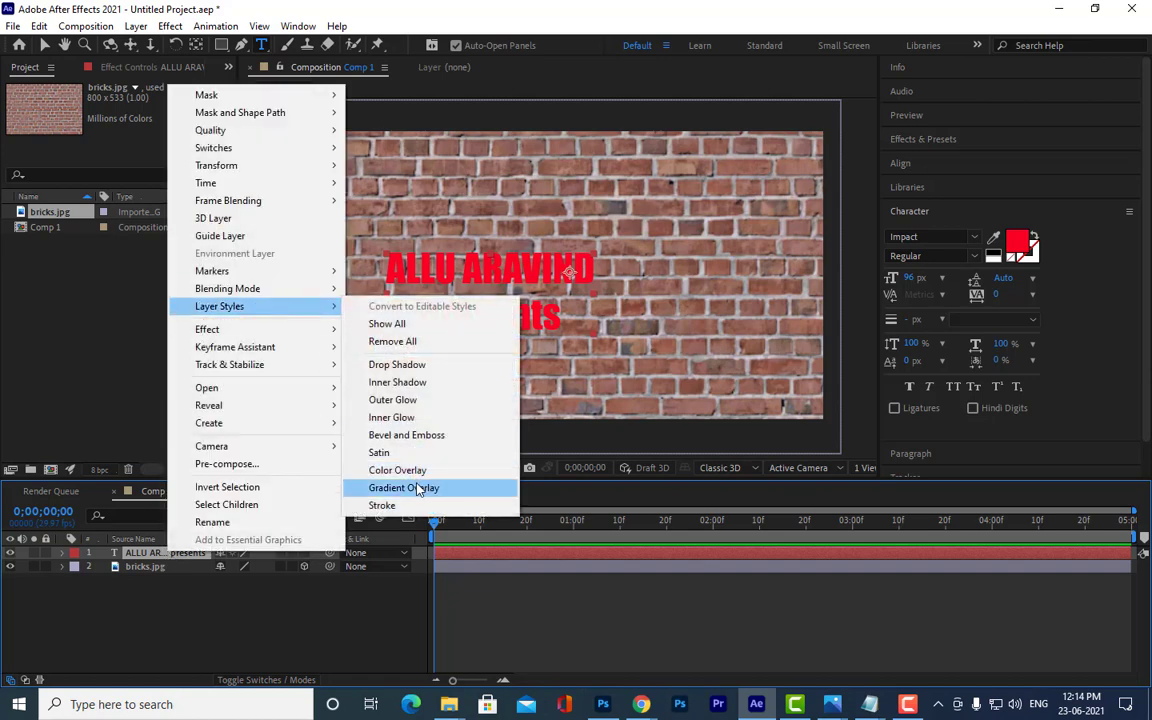
left_click(496, 487)
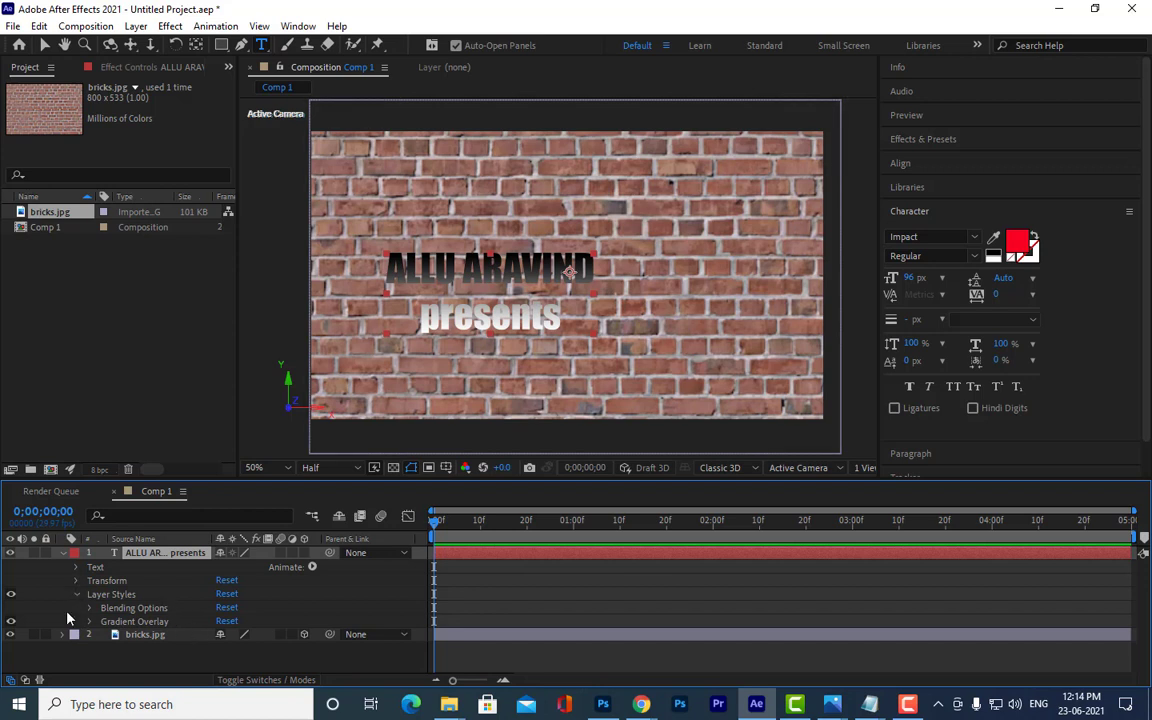
left_click(89, 621)
scroll(89, 626, "down", 2)
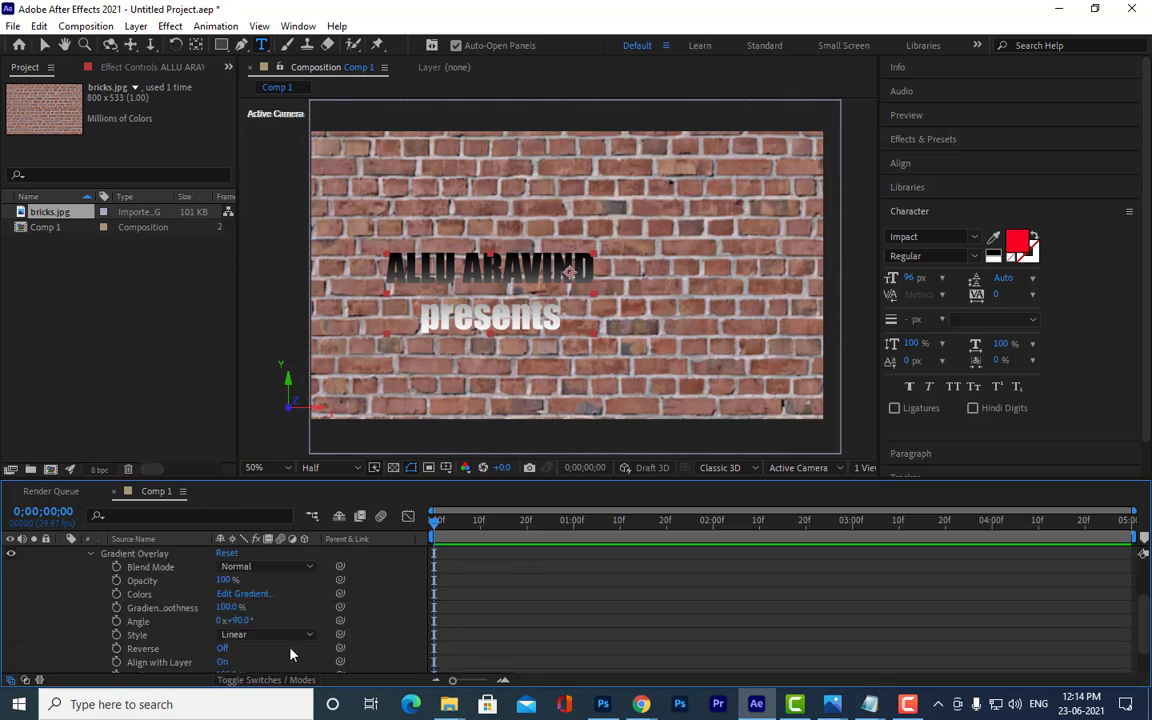
Step: Edit the overlay gradient so it runs from red to a bright yellow-green
left_click(243, 594)
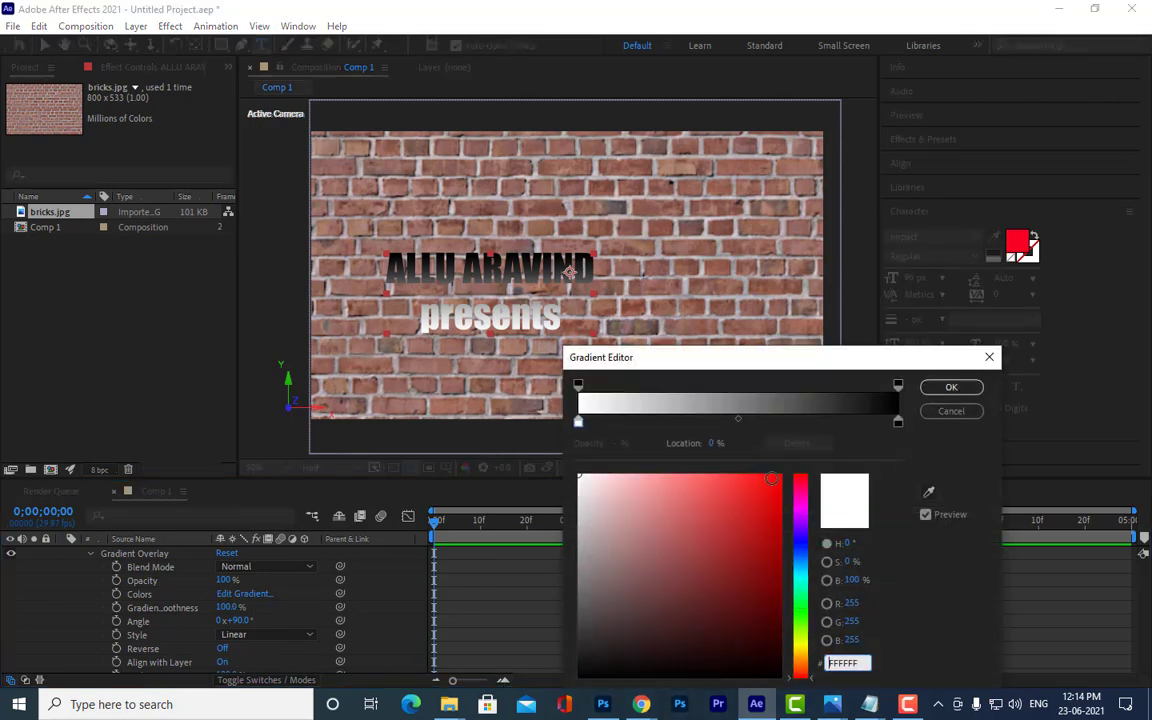
left_click(897, 424)
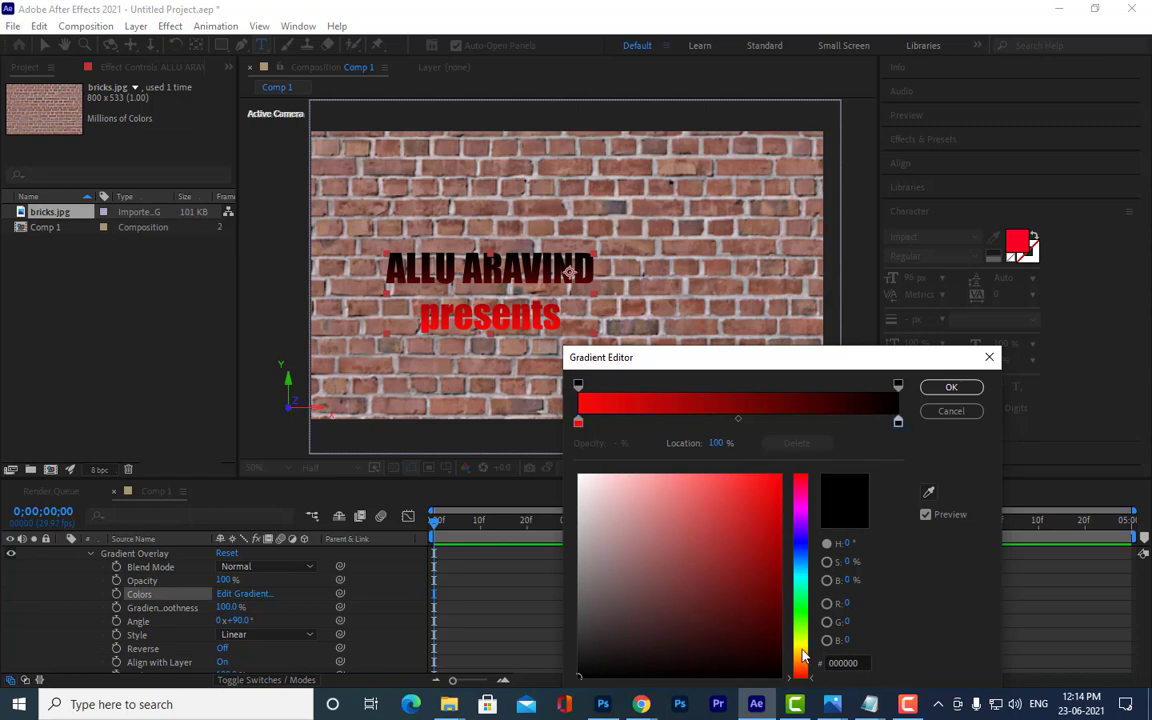
left_click(800, 636)
left_click(778, 477)
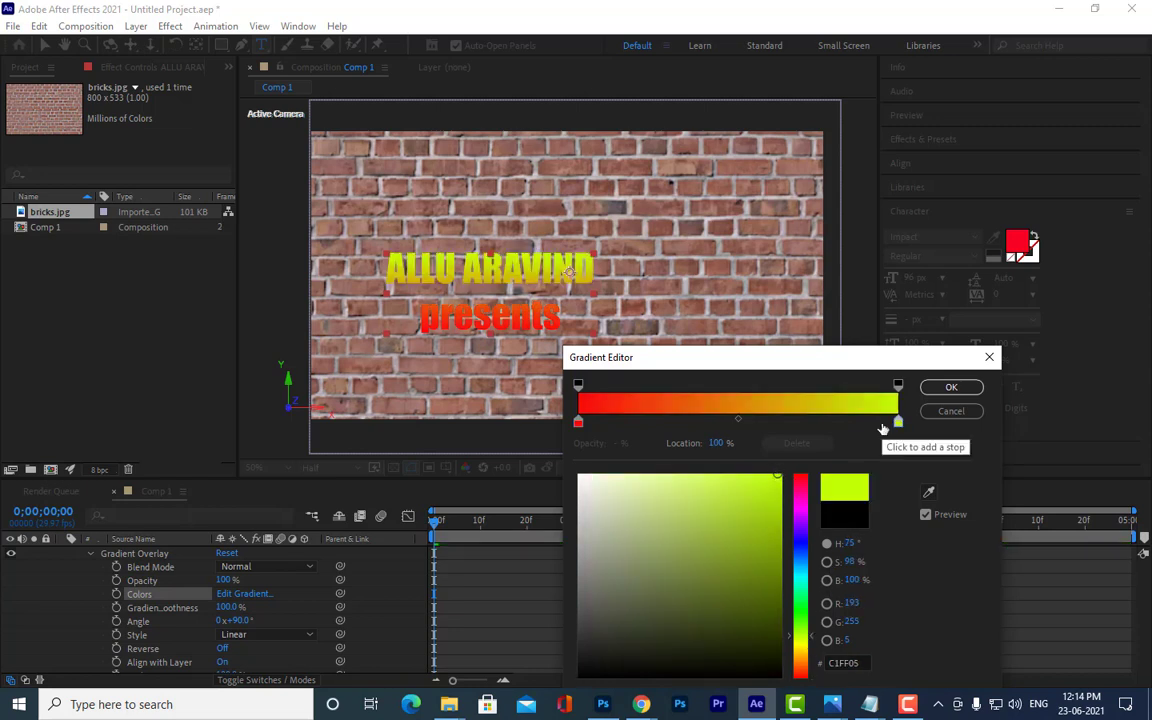
left_click(781, 486)
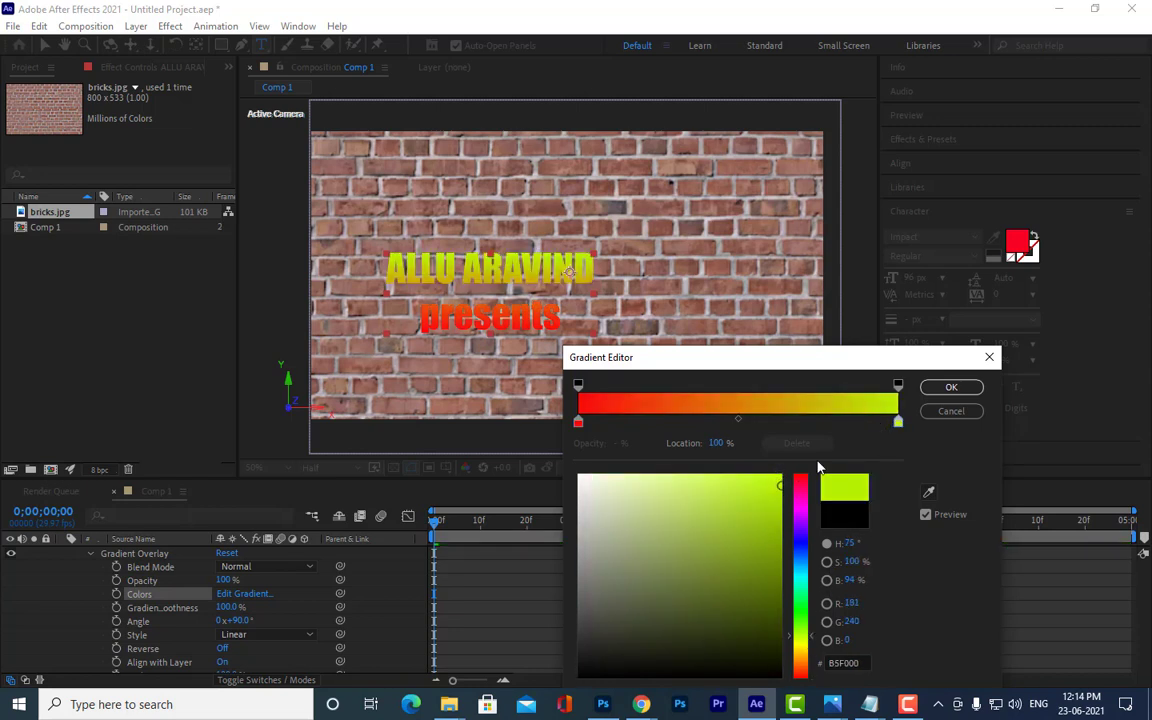
left_click(955, 388)
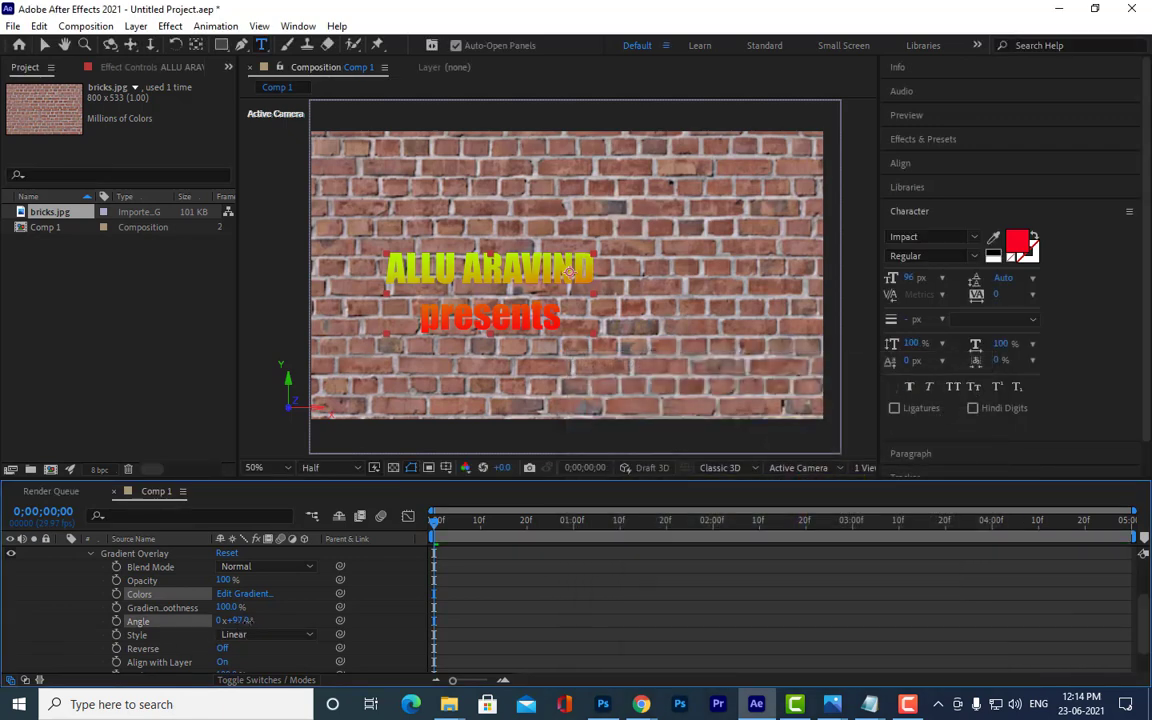
Step: Set the gradient angle to 275° and change the green stop to yellow
left_click_drag(240, 621, 414, 646)
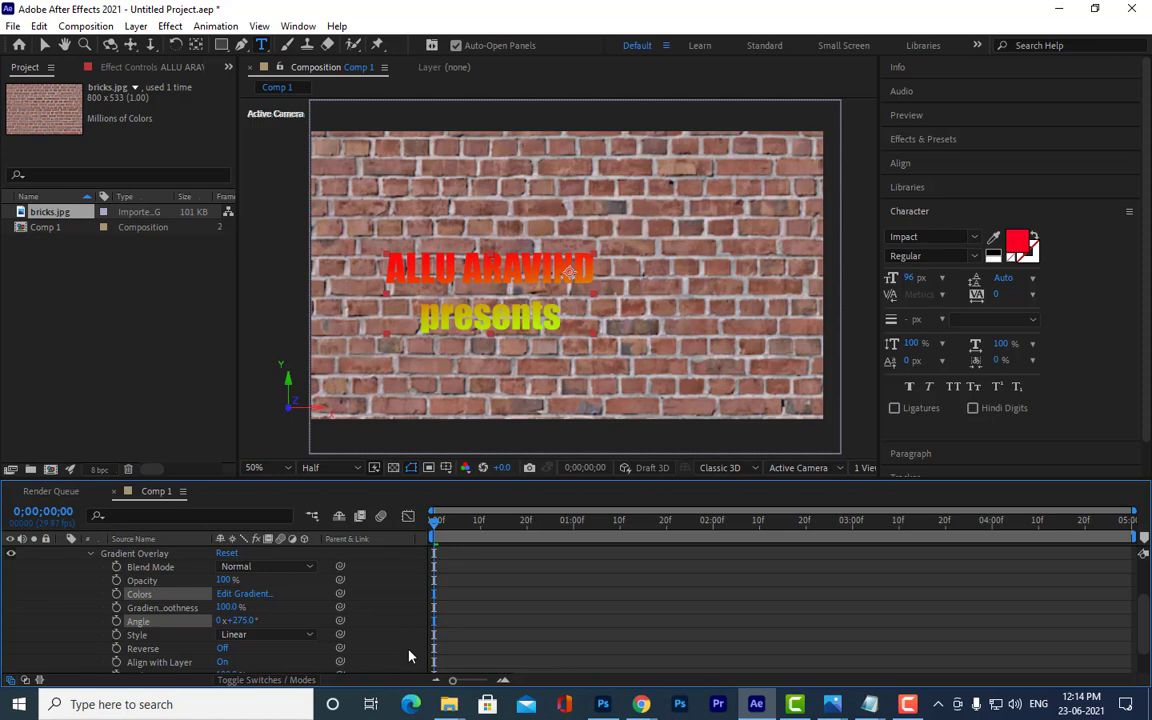
left_click(244, 594)
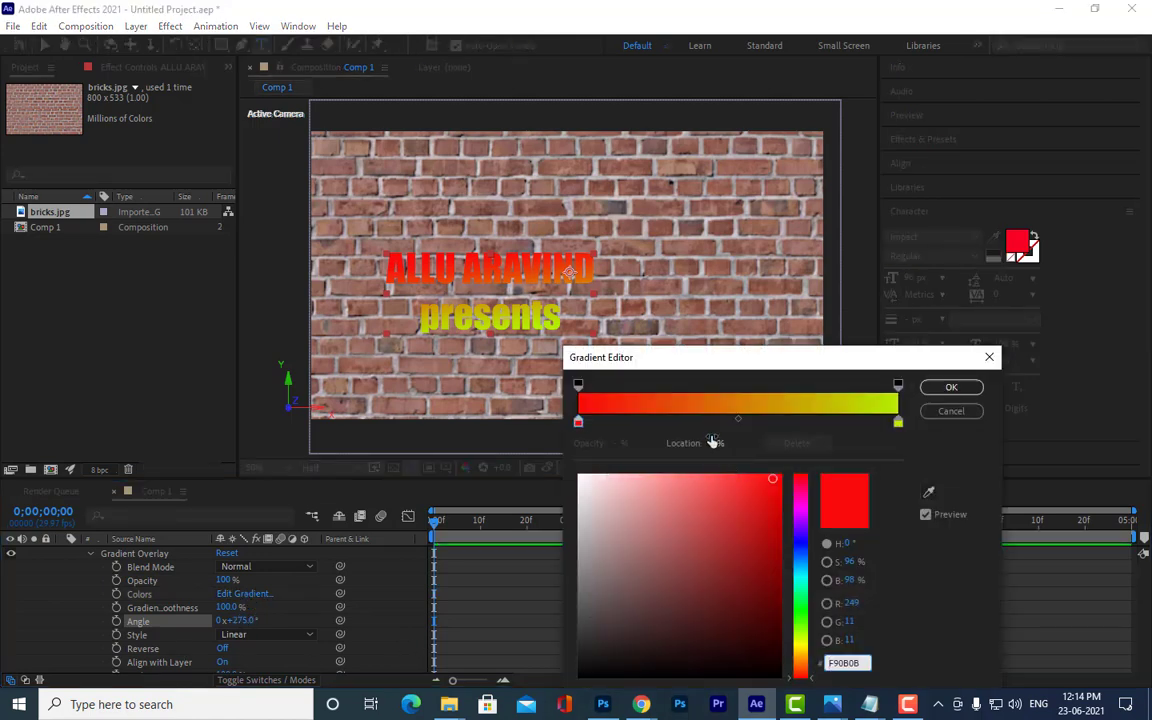
mouse_move(898, 423)
left_mouse_down()
mouse_move(783, 425)
mouse_move(790, 435)
mouse_move(822, 425)
left_mouse_up()
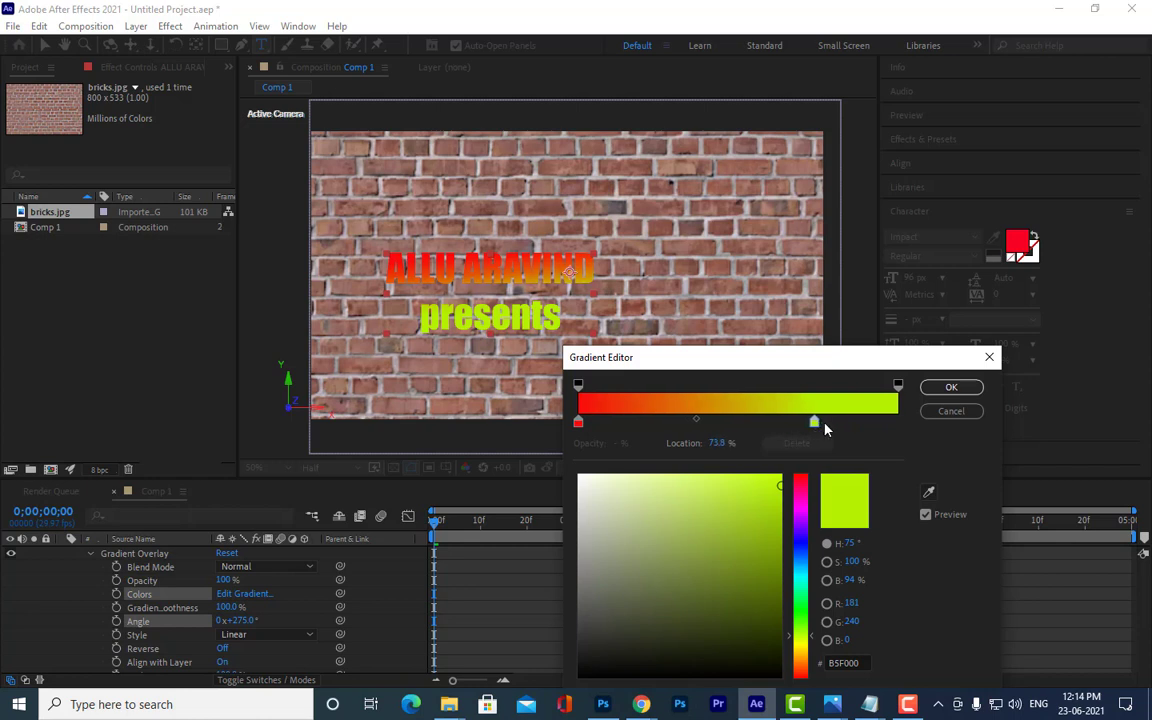
left_click(803, 650)
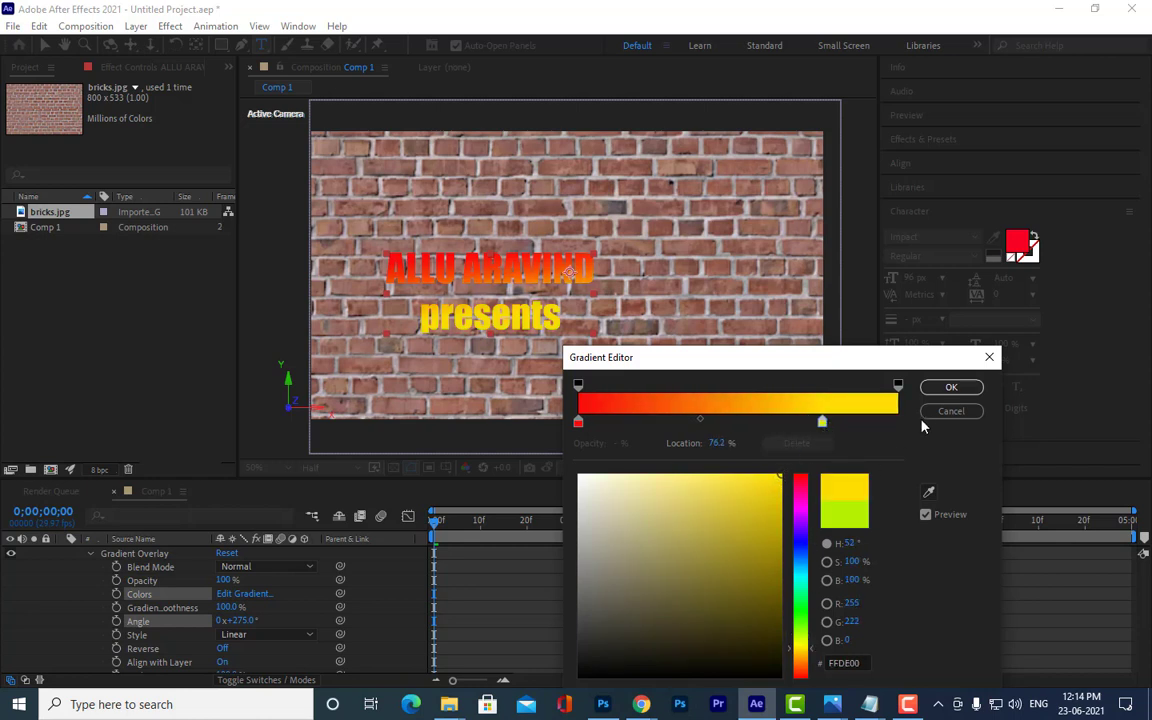
left_click(951, 387)
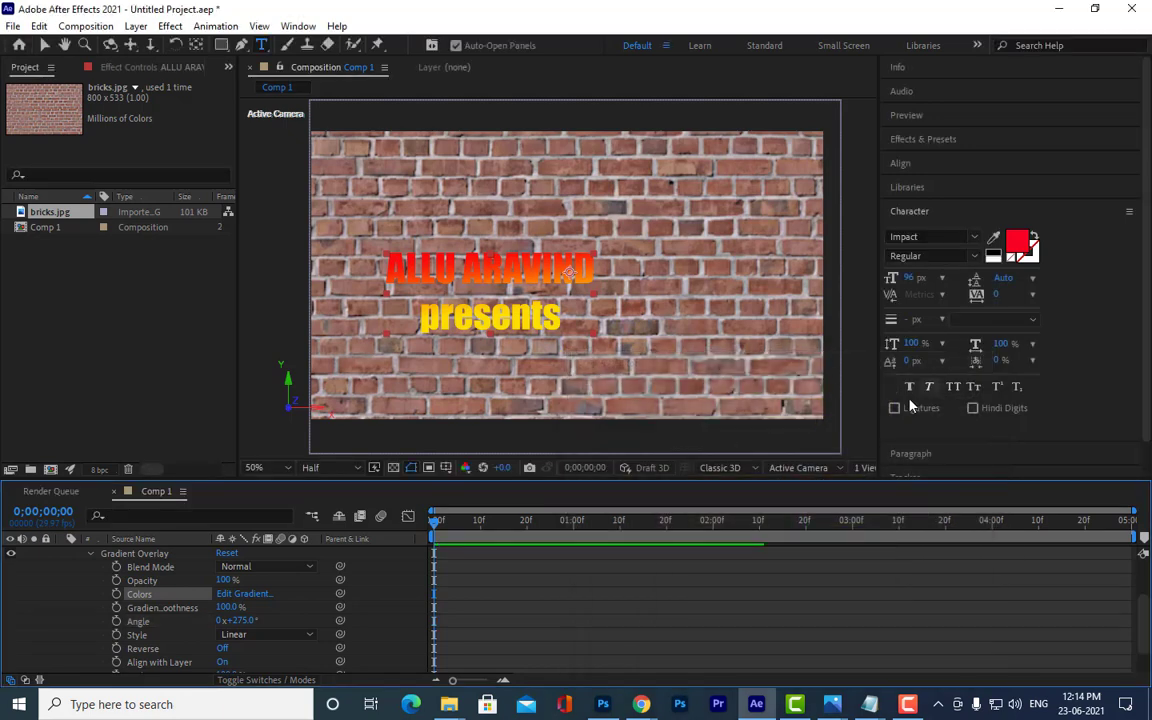
Step: Move the yellow FFDE00 stop back to the right end of the gradient
left_click(243, 593)
left_click_drag(822, 424, 906, 428)
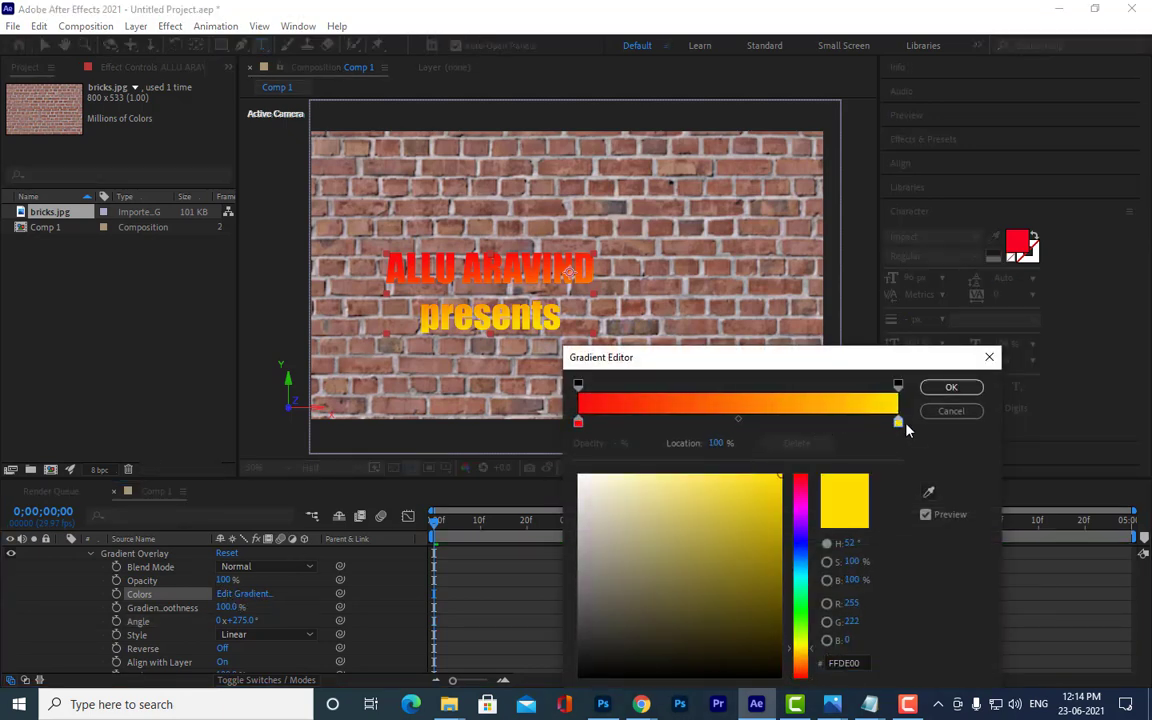
left_click(951, 387)
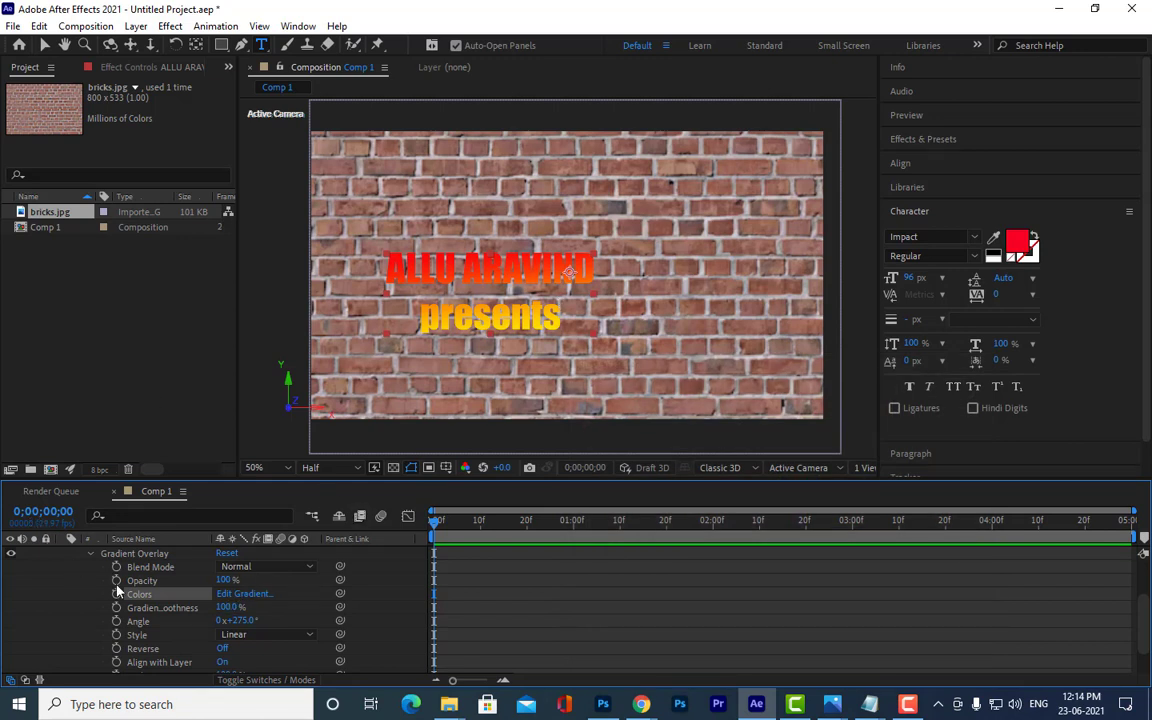
scroll(145, 578, "up", 3)
Step: With the Selection tool, centre the gradient title on the brick wall
left_click(62, 553)
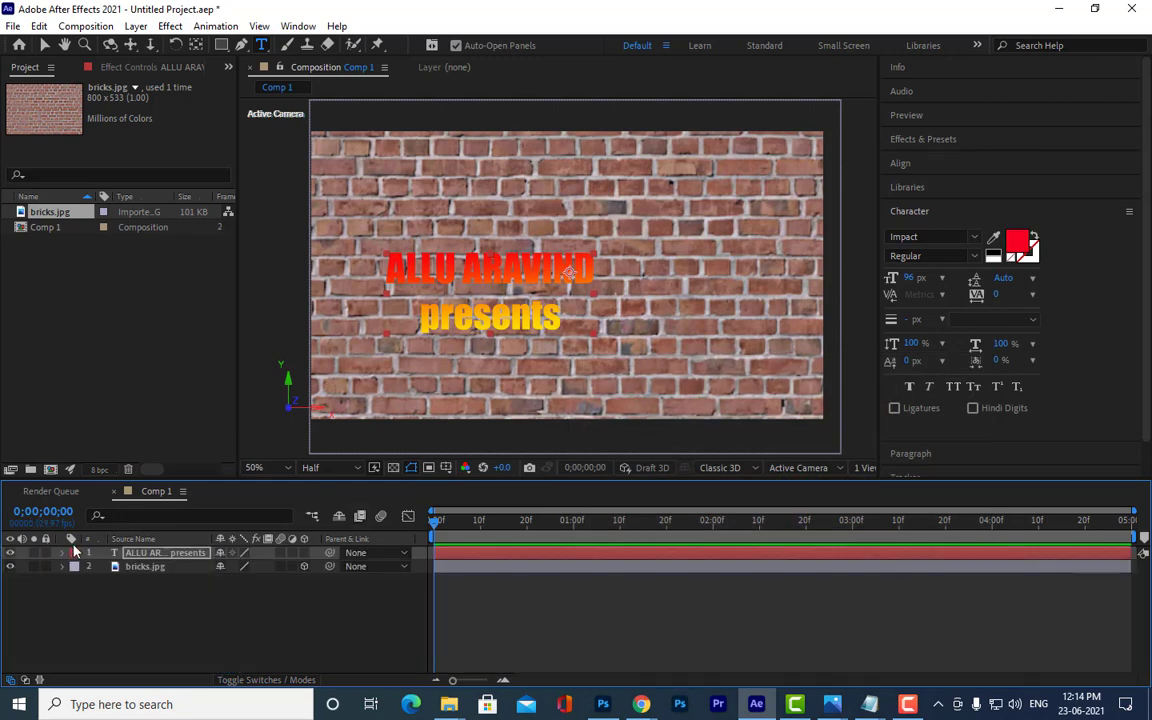
left_click(178, 558)
left_click(44, 45)
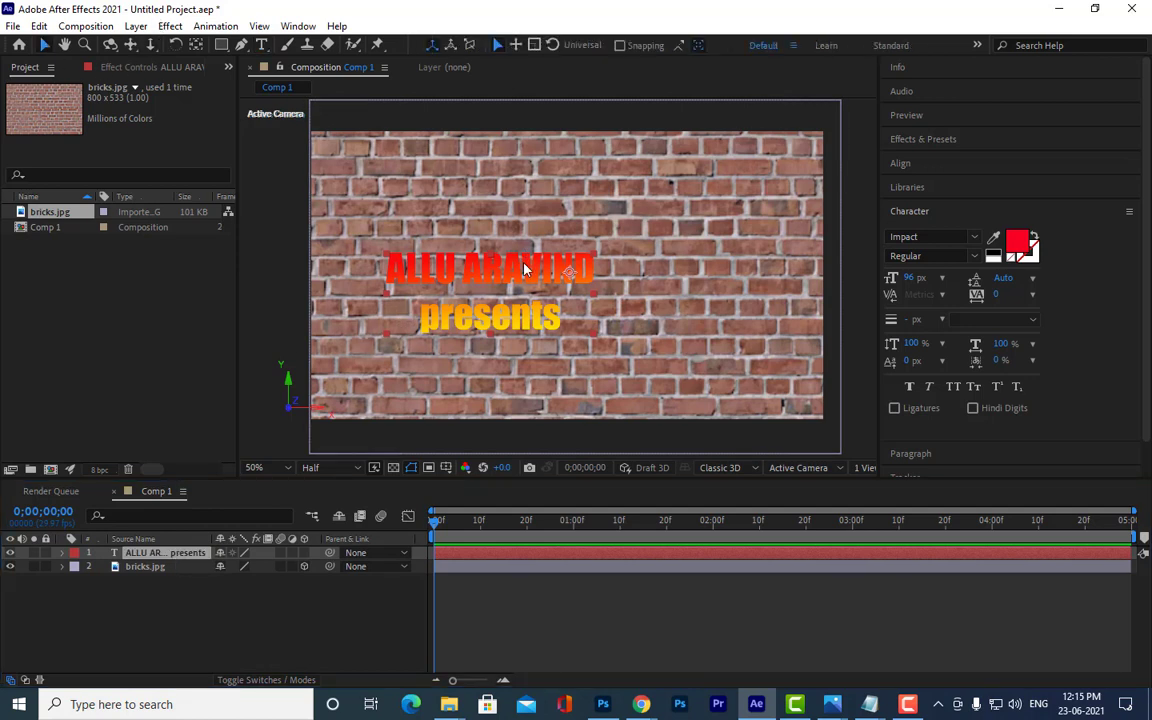
mouse_move(524, 270)
left_mouse_down()
mouse_move(600, 266)
mouse_move(588, 275)
left_mouse_up()
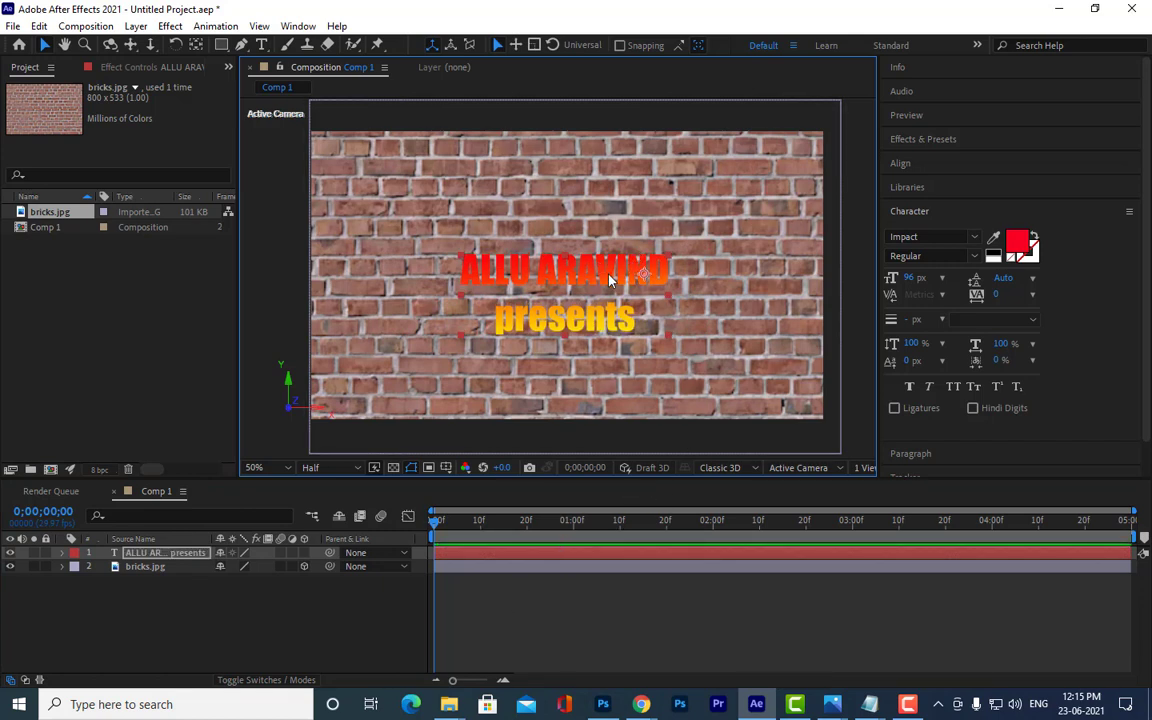
left_click_drag(609, 277, 608, 279)
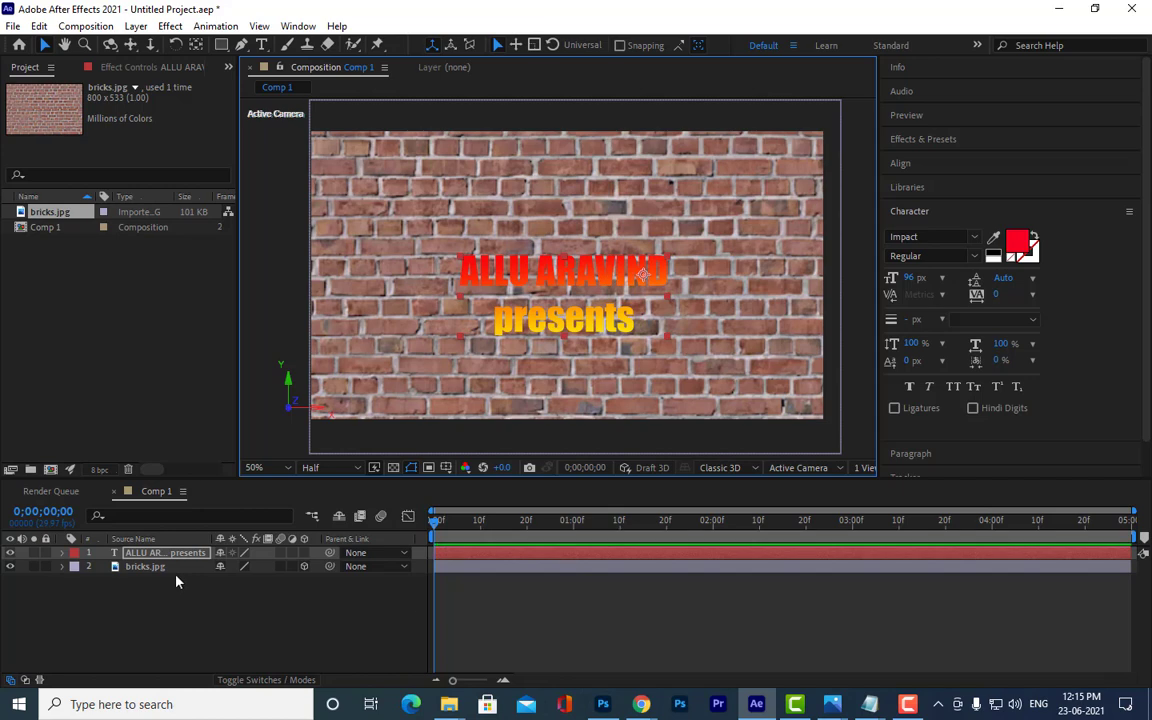
left_click_drag(590, 410, 610, 416)
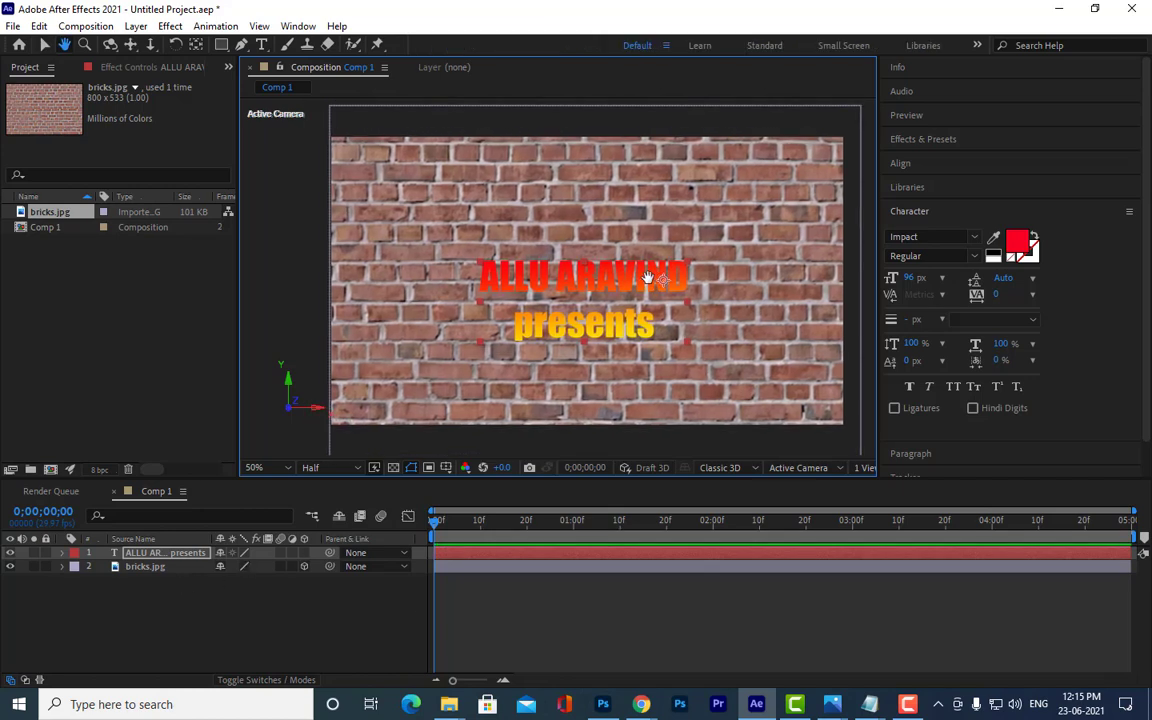
Step: Turn on the 3D Layer switch for the text layer
left_click_drag(329, 480, 347, 443)
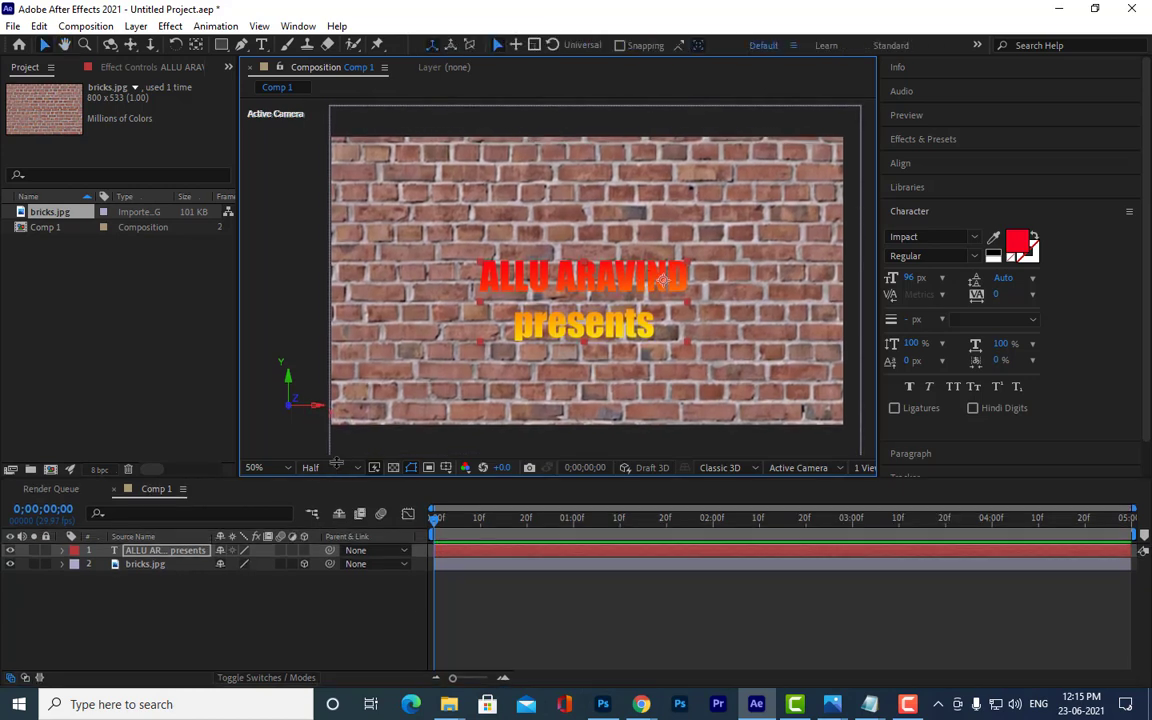
scroll(490, 230, "down", 2)
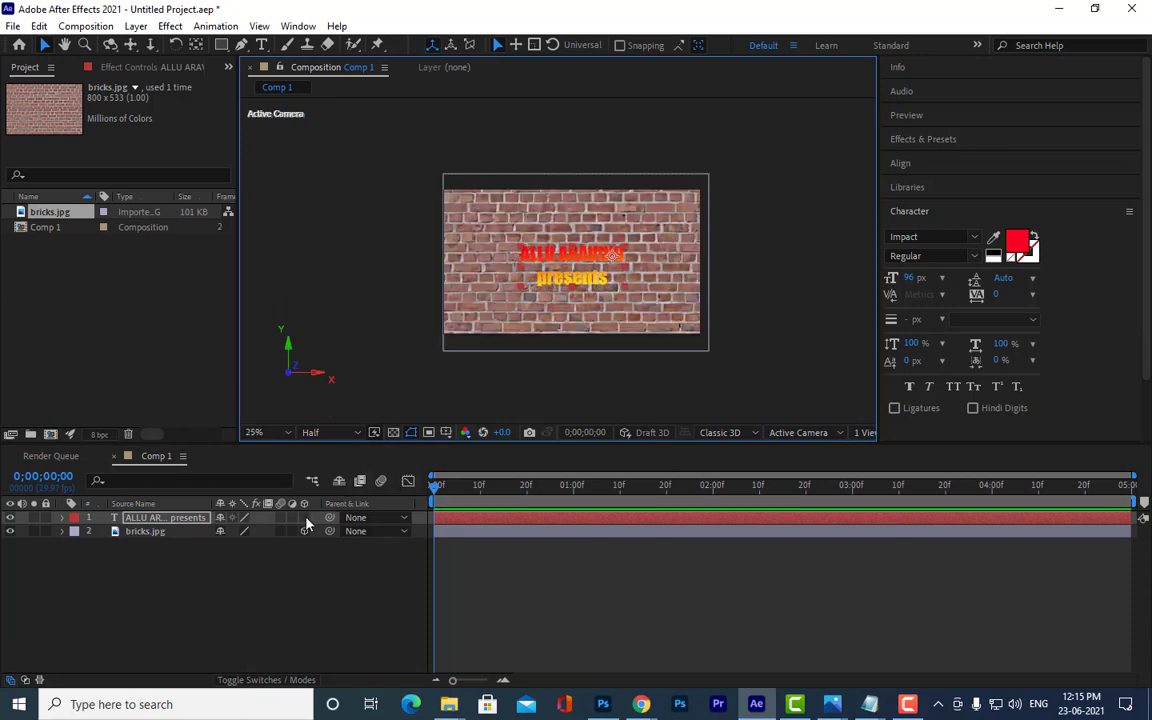
left_click(305, 518)
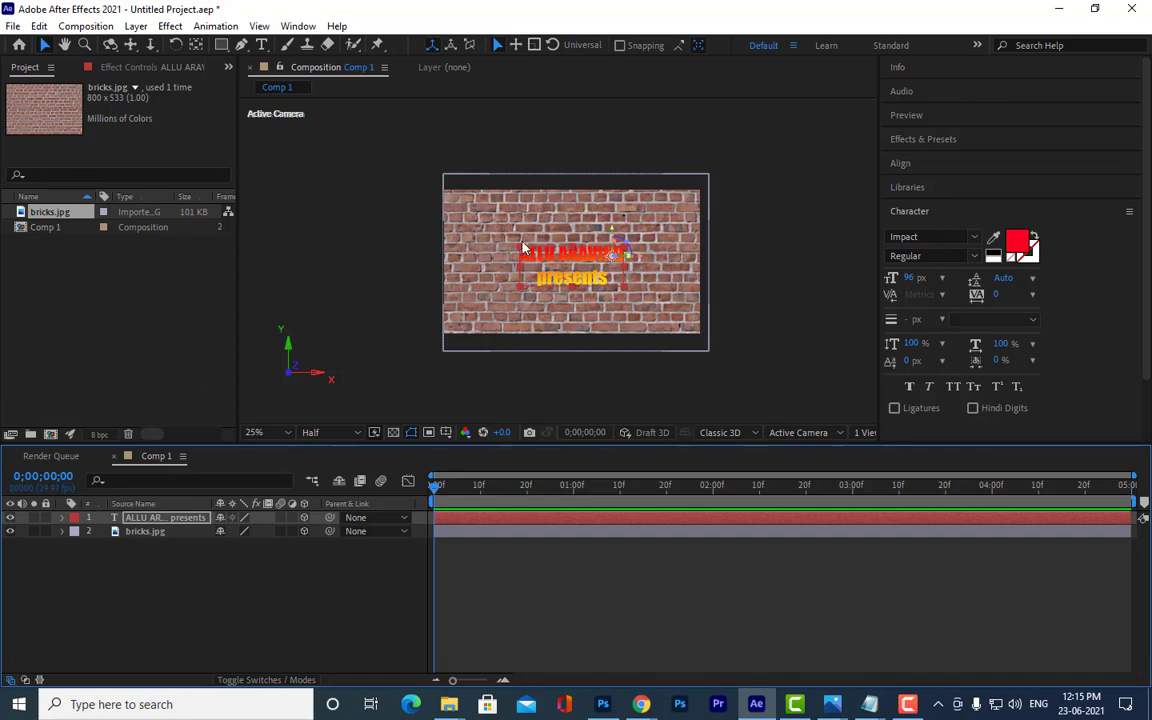
scroll(538, 222, "up", 2)
left_click_drag(676, 243, 711, 239)
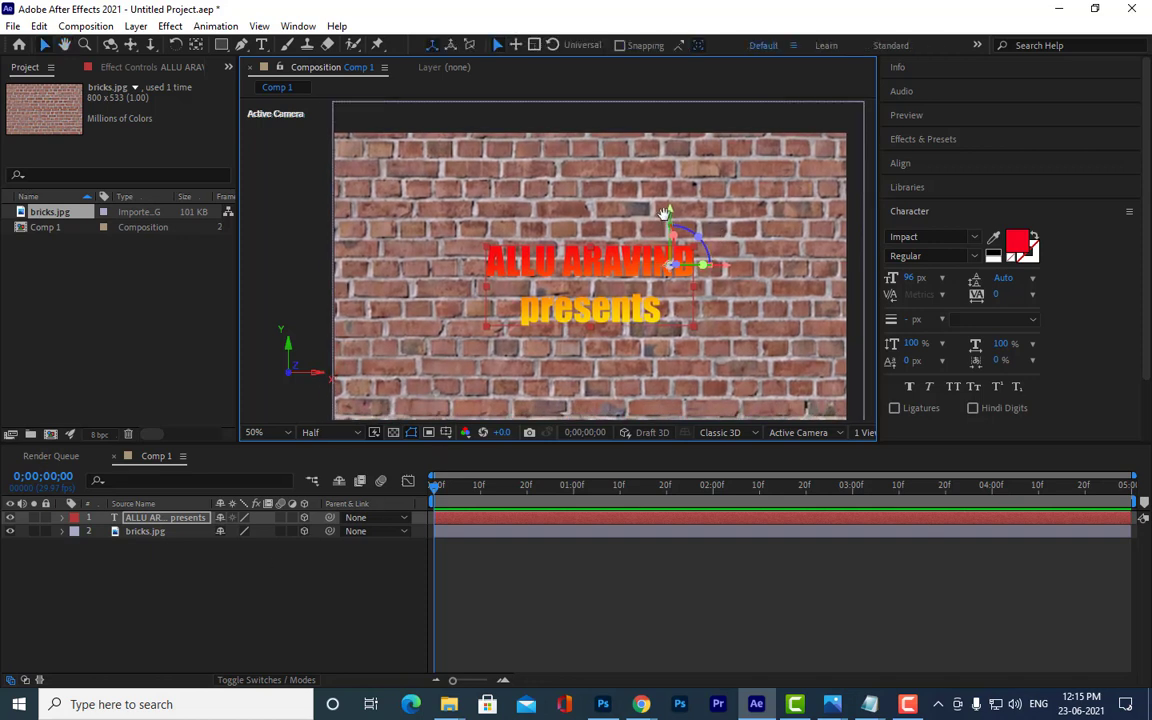
scroll(695, 202, "down", 2)
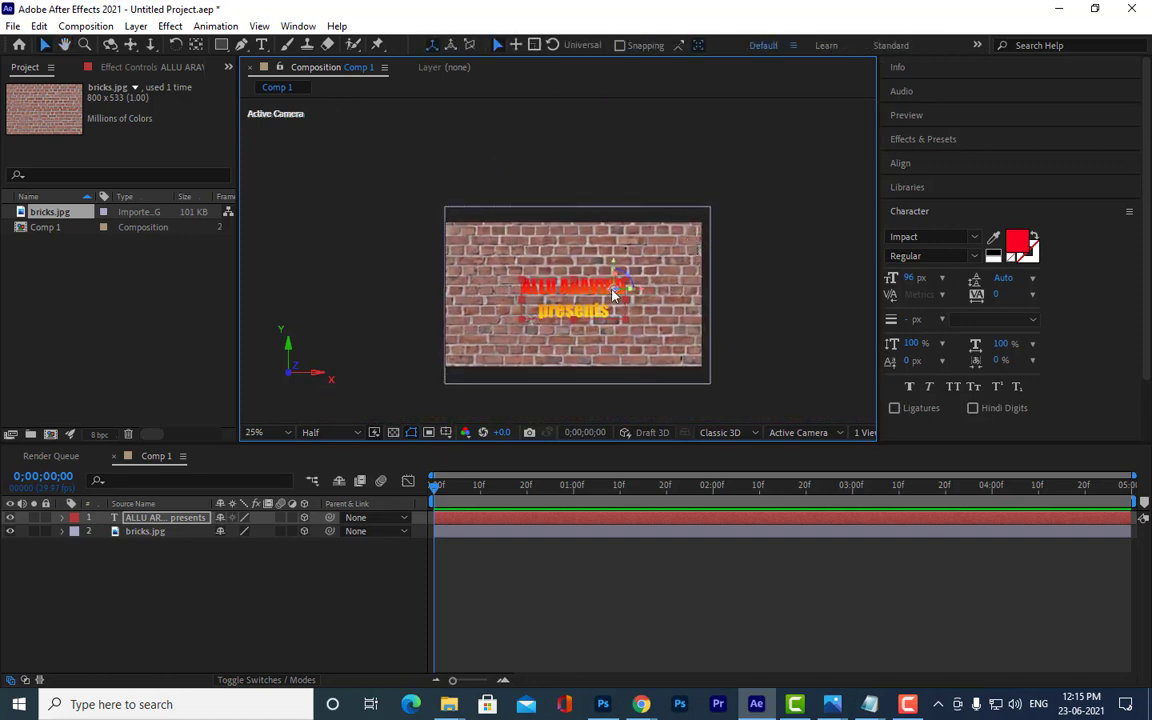
Step: Create Spot Light 1, a white spot light with 100% intensity, 90° cone and 50% feather
right_click(303, 553)
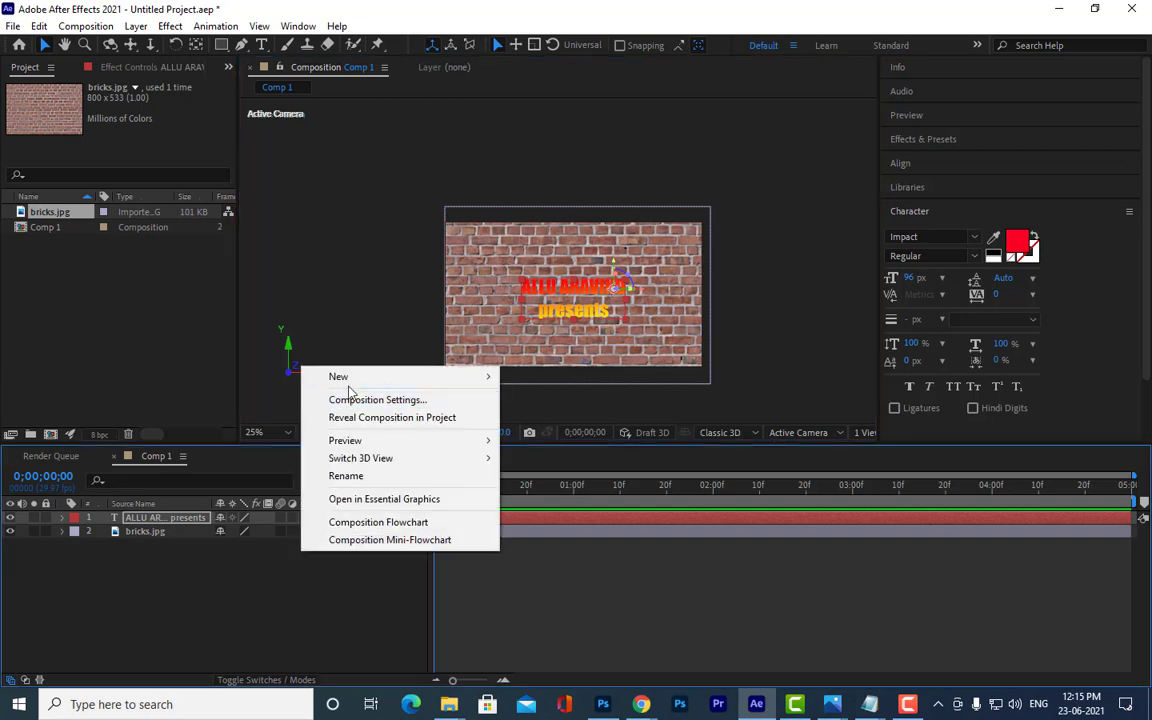
mouse_move(347, 381)
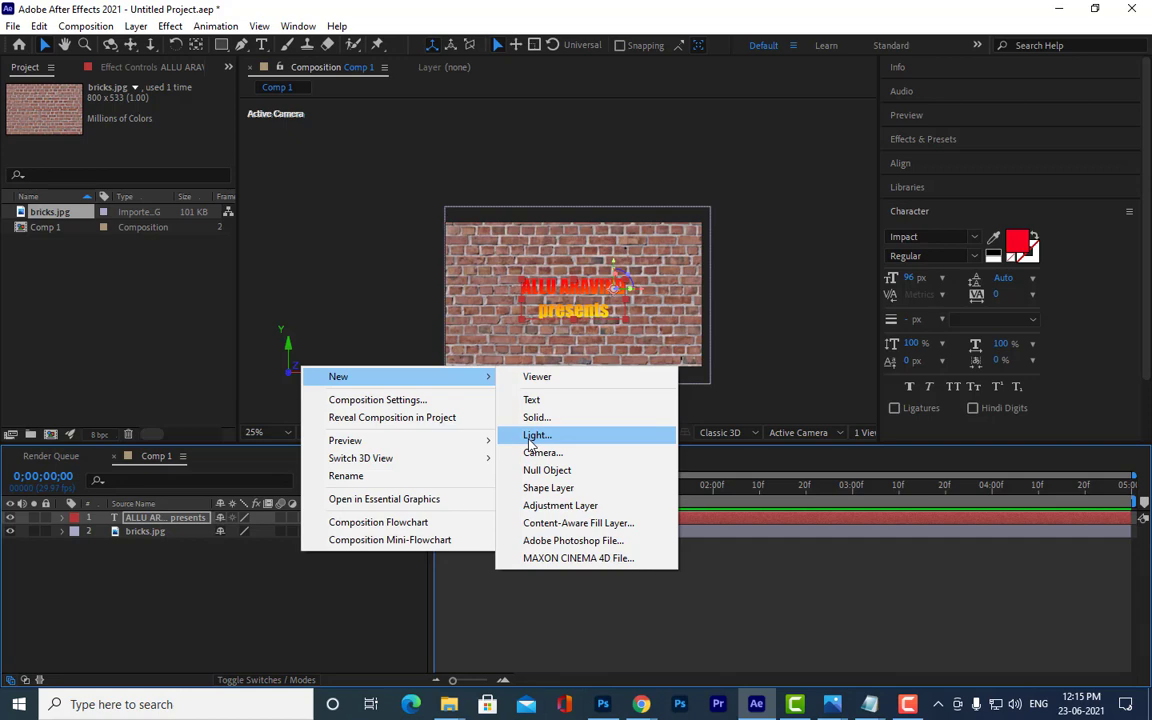
left_click(533, 436)
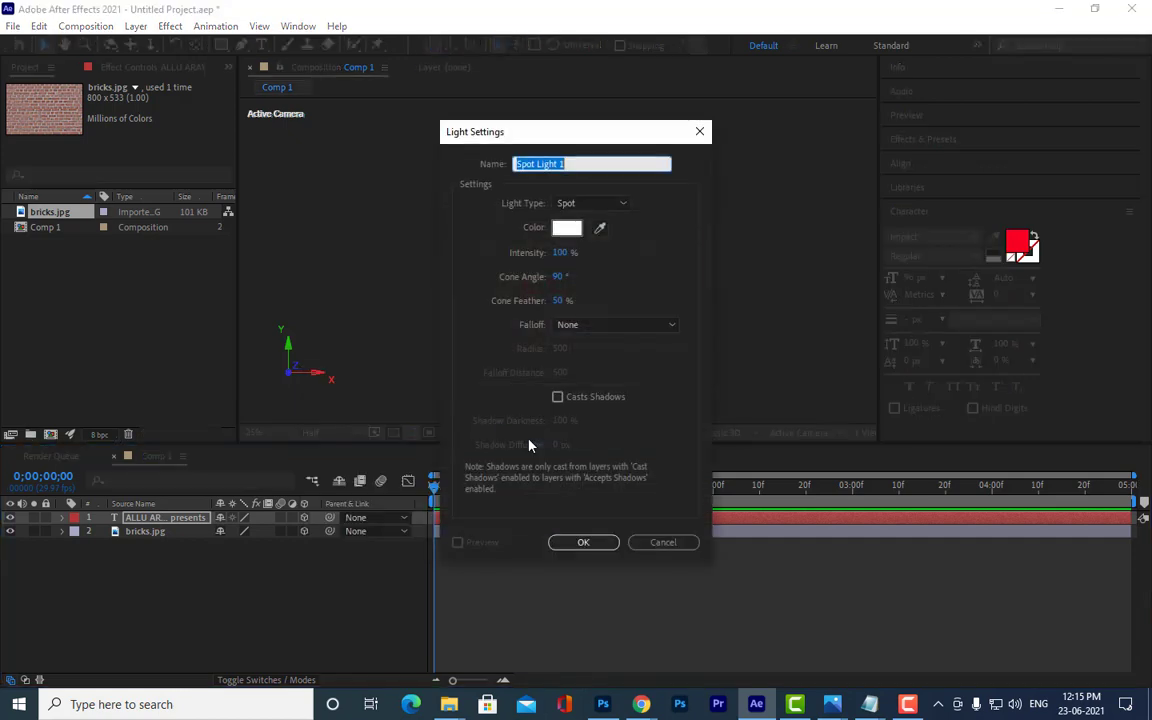
left_click_drag(569, 134, 928, 106)
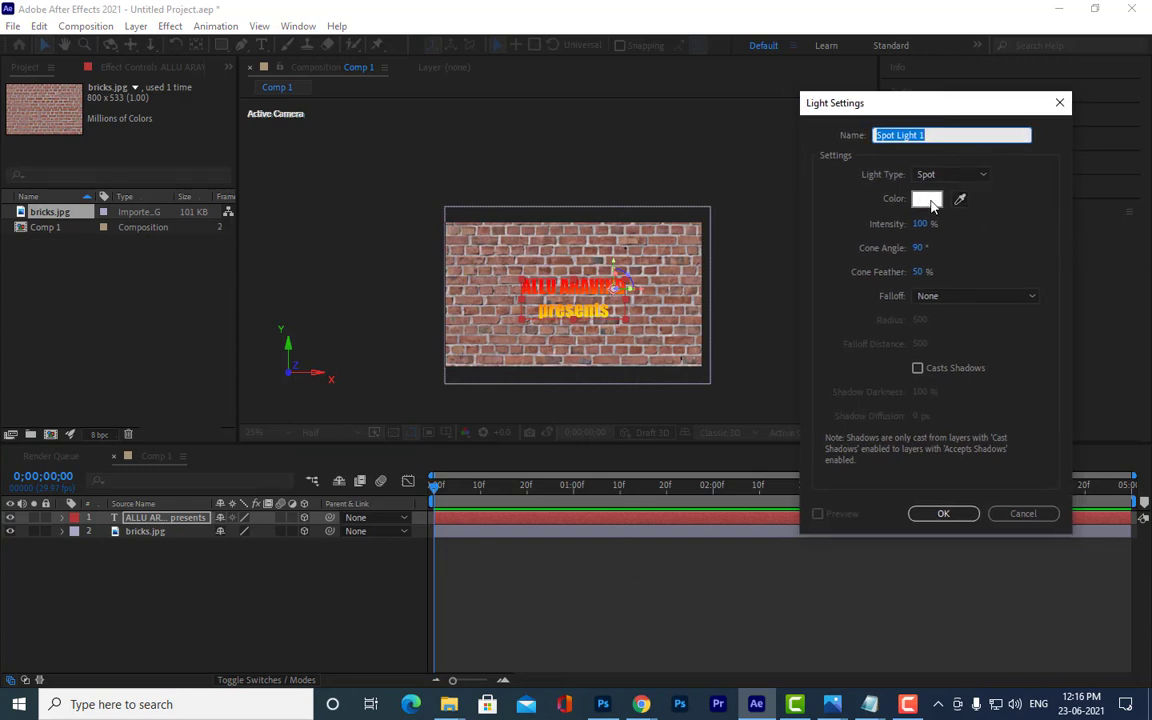
left_click(945, 176)
left_click(945, 187)
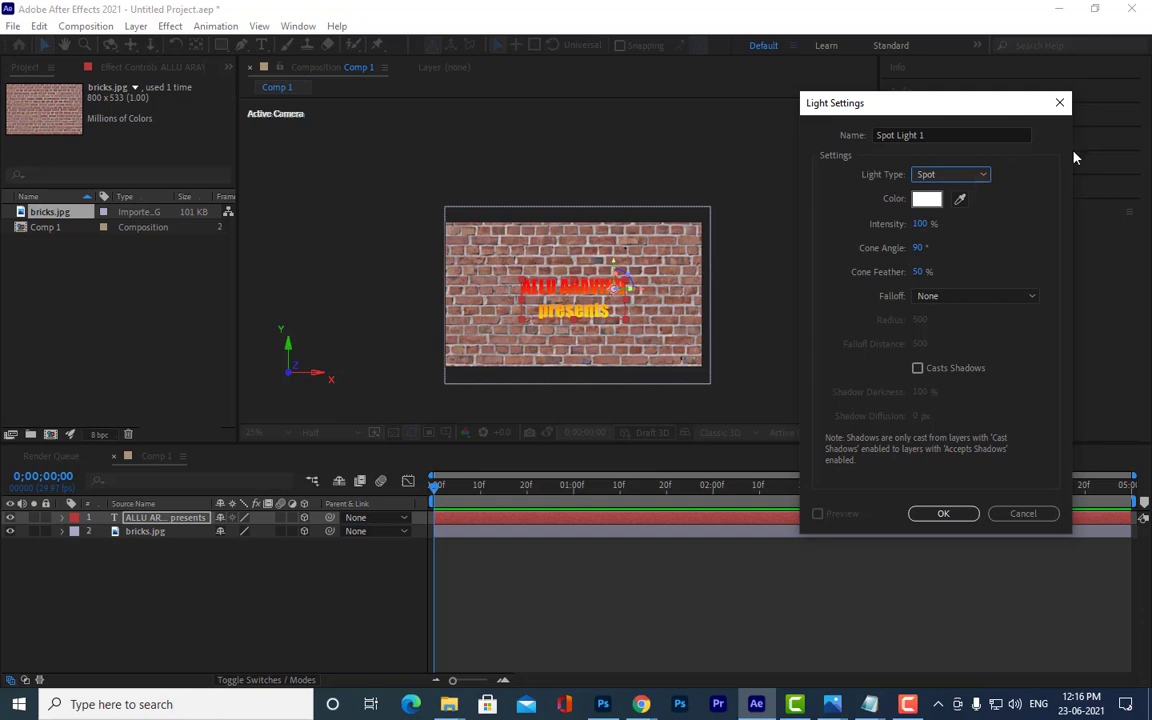
left_click(942, 514)
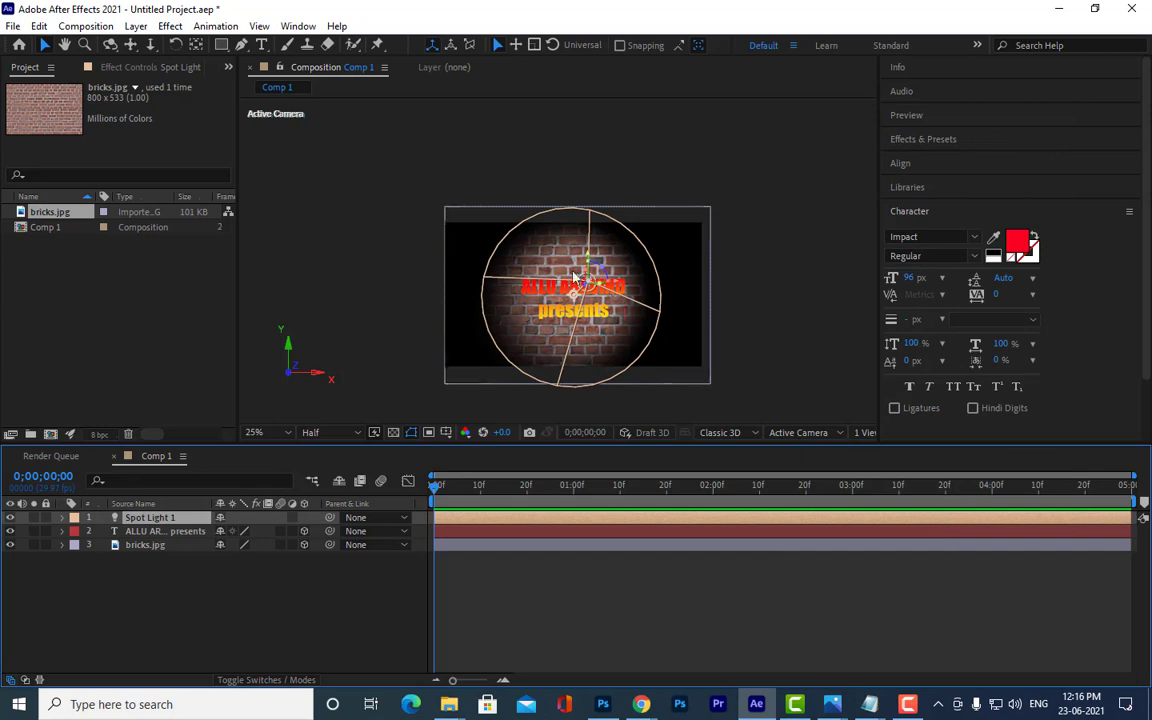
Step: Aim Spot Light 1 at the title centre, zoom to 25%, and show its Position (678.3, 356.8, -477.4)
scroll(570, 270, "up", 2)
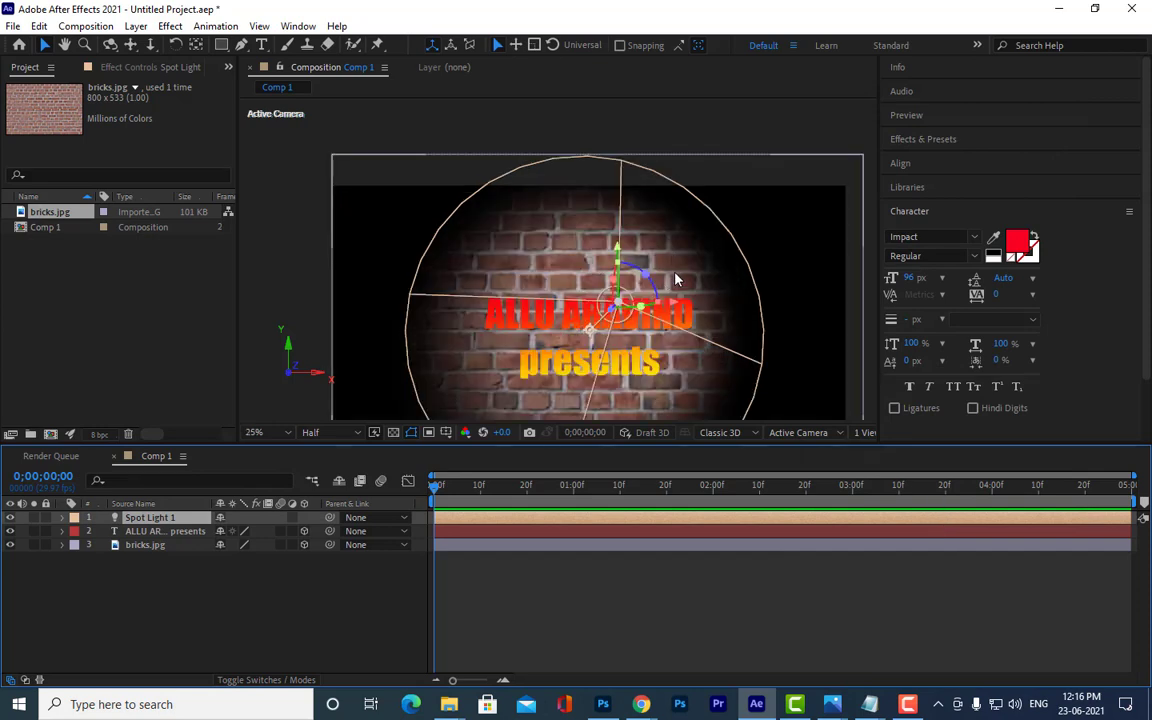
scroll(484, 301, "up", 1)
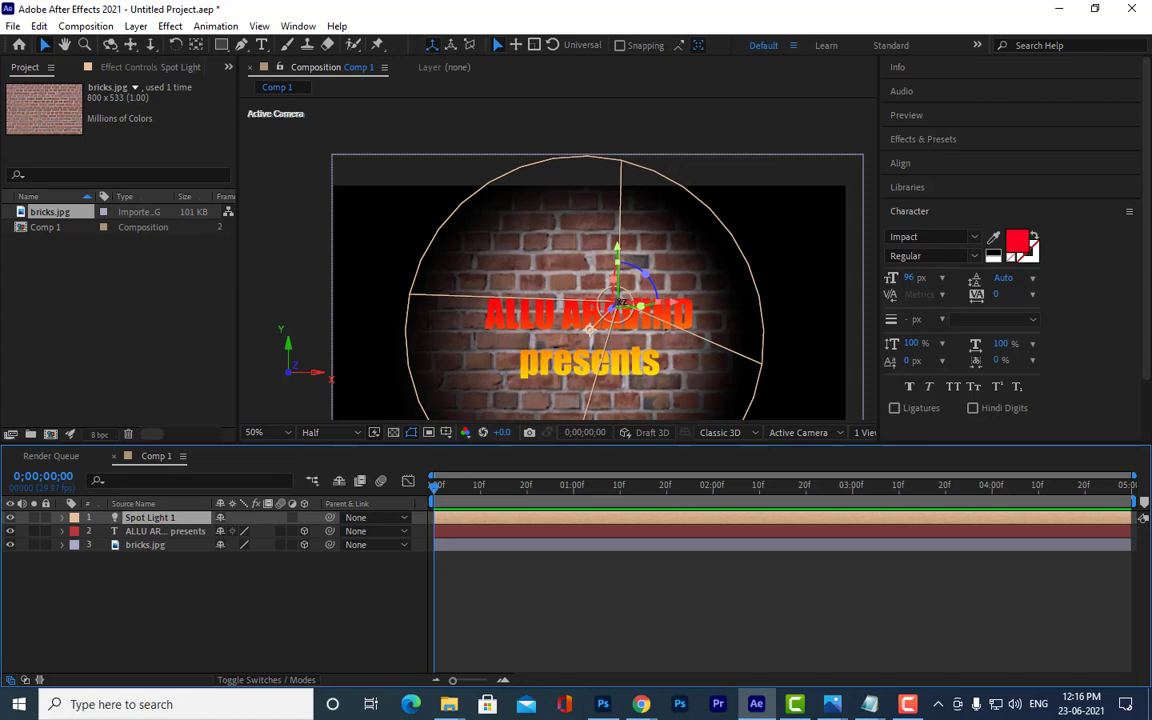
mouse_move(621, 301)
left_mouse_down()
mouse_move(699, 302)
mouse_move(623, 302)
mouse_move(598, 324)
left_mouse_up()
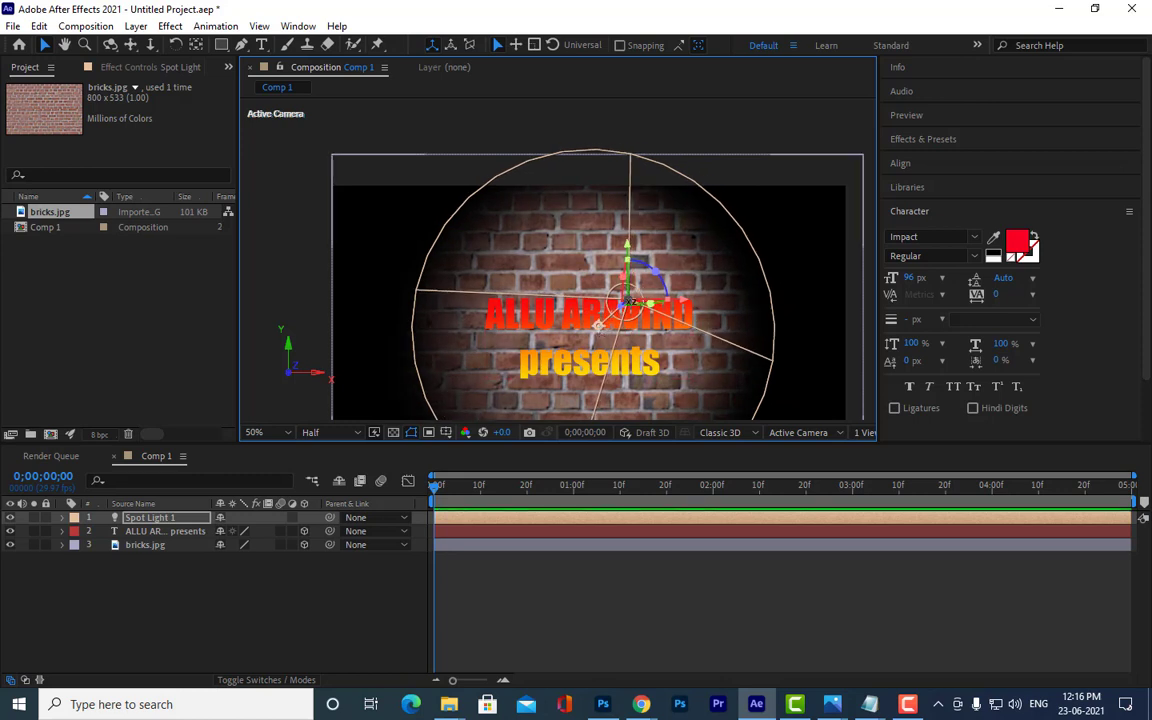
mouse_move(623, 302)
left_mouse_down()
mouse_move(620, 313)
mouse_move(706, 266)
mouse_move(546, 360)
mouse_move(611, 342)
mouse_move(610, 330)
left_mouse_up()
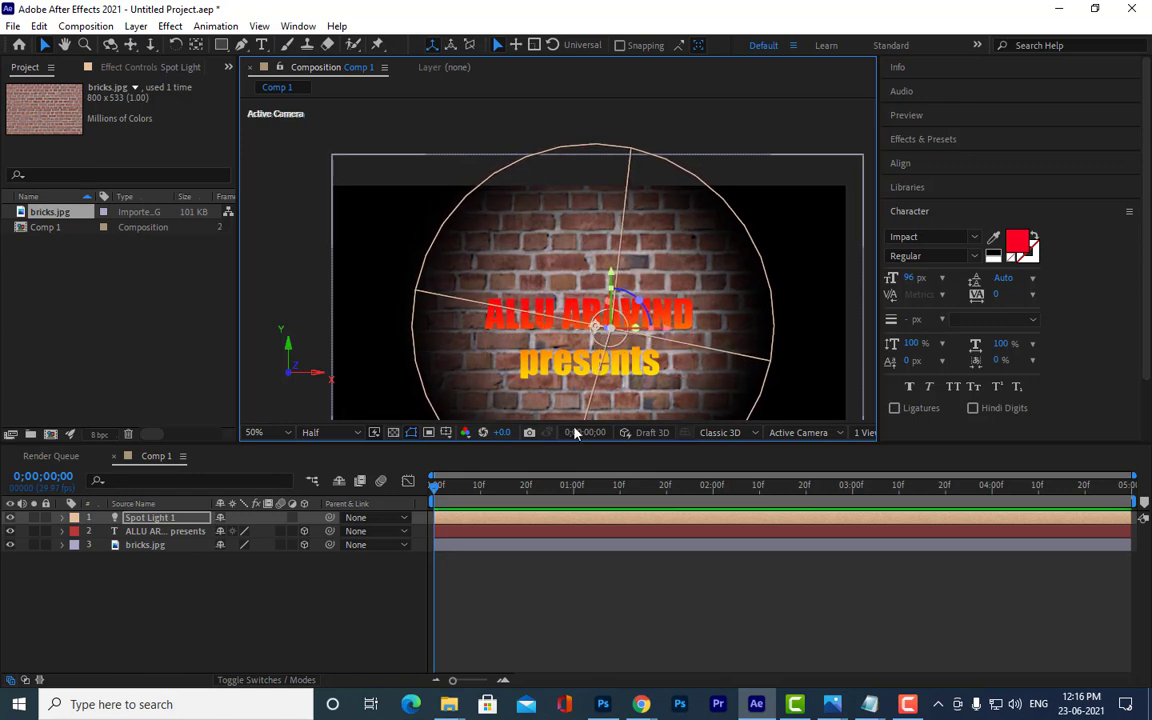
key("comma")
key("comma")
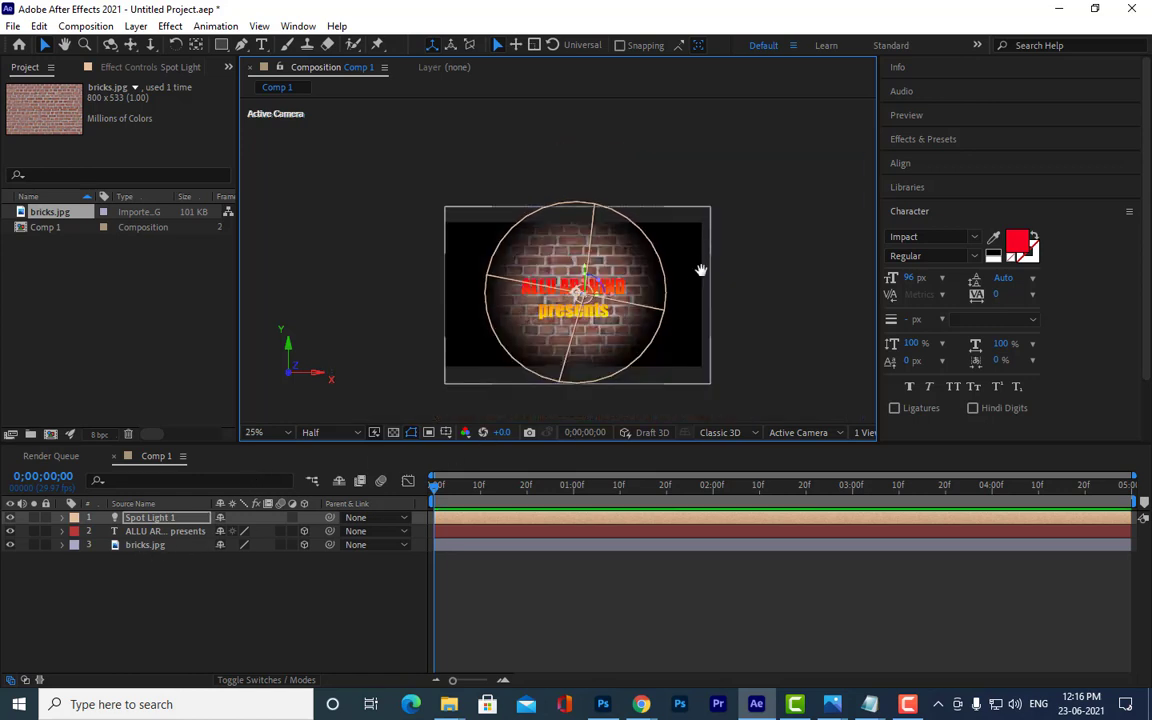
left_click_drag(701, 270, 741, 266)
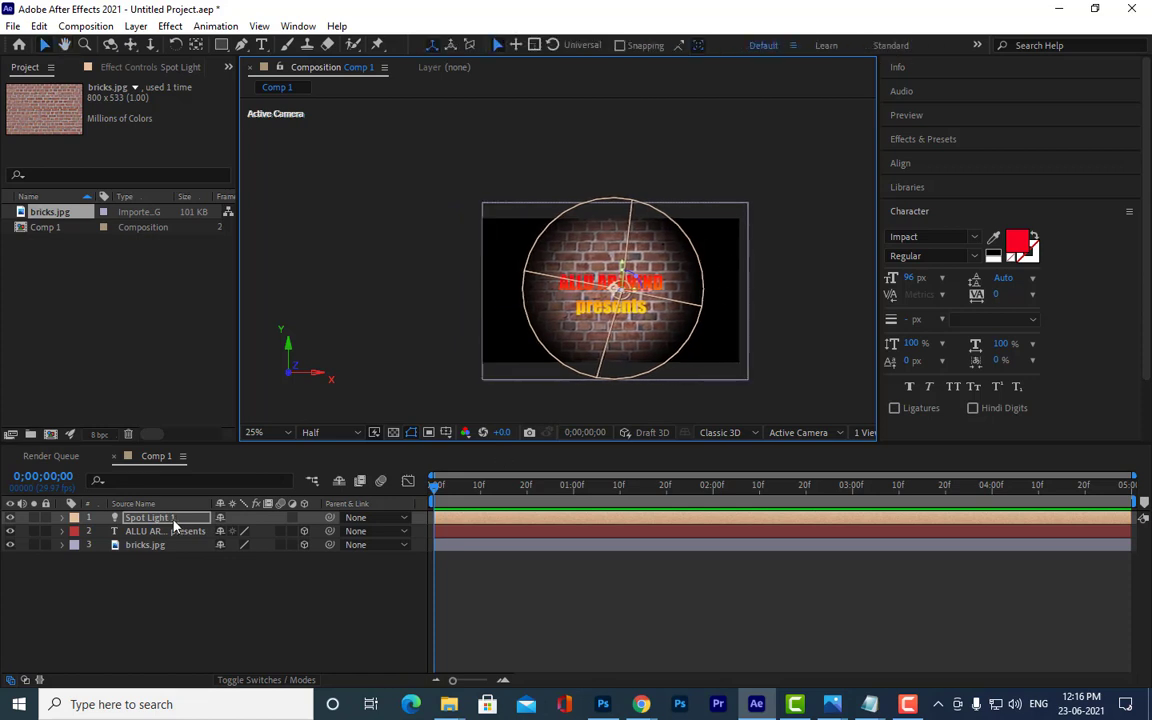
key("p")
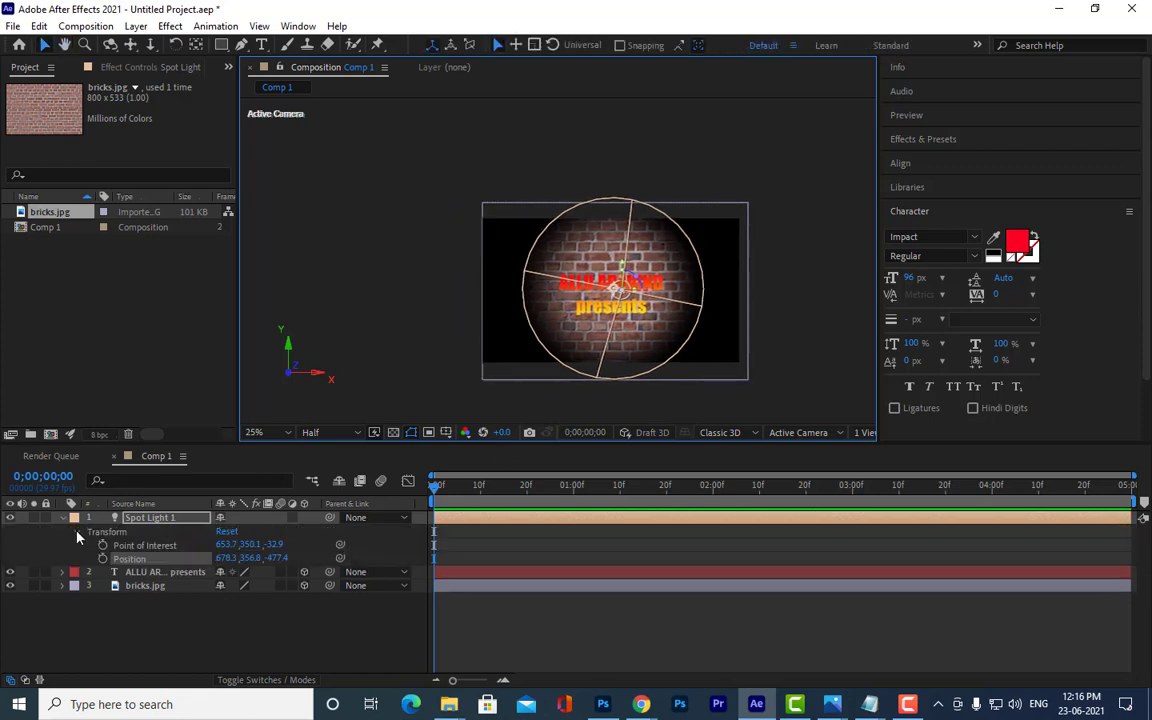
Step: Expand Spot Light 1's Light Options and lower Intensity from 100% to 60%
left_click(63, 518)
left_click(63, 518)
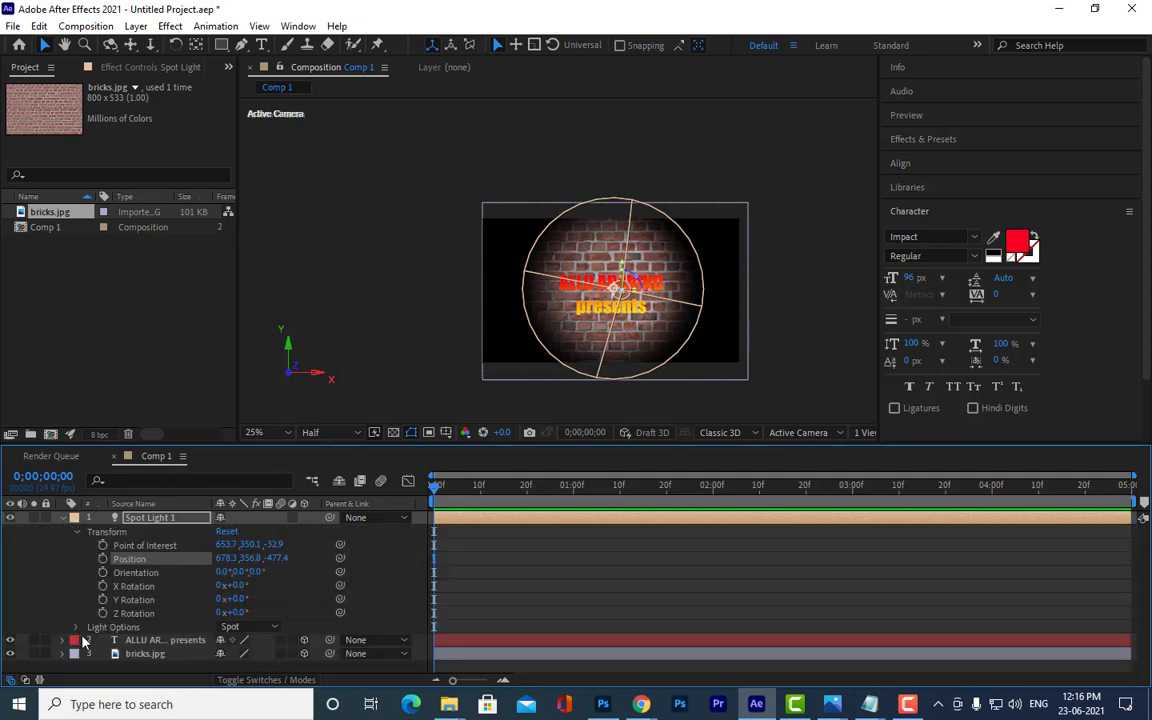
left_click(77, 627)
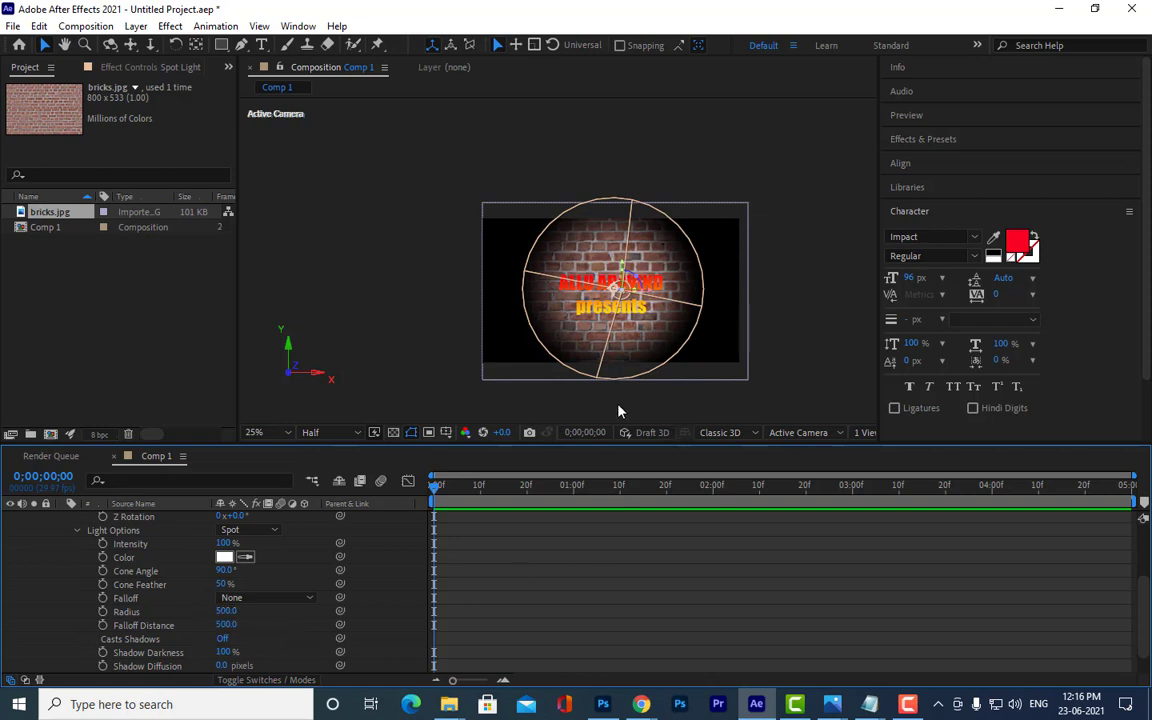
scroll(650, 360, "up", 2)
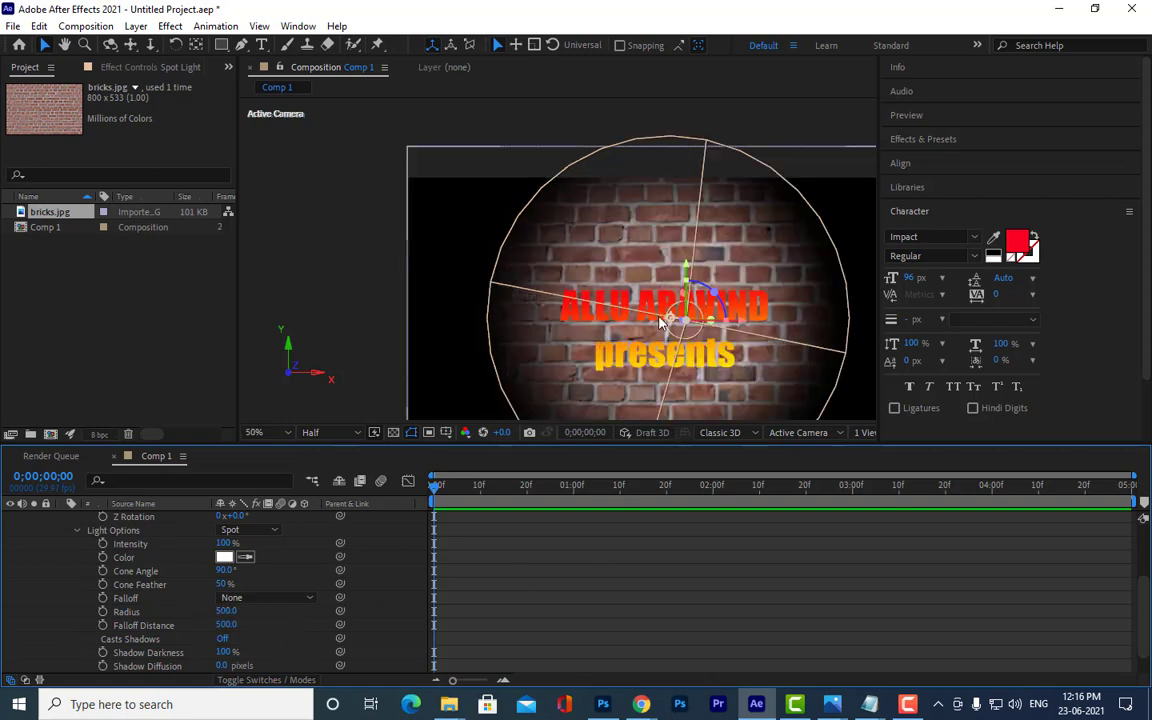
left_click_drag(626, 327, 620, 348)
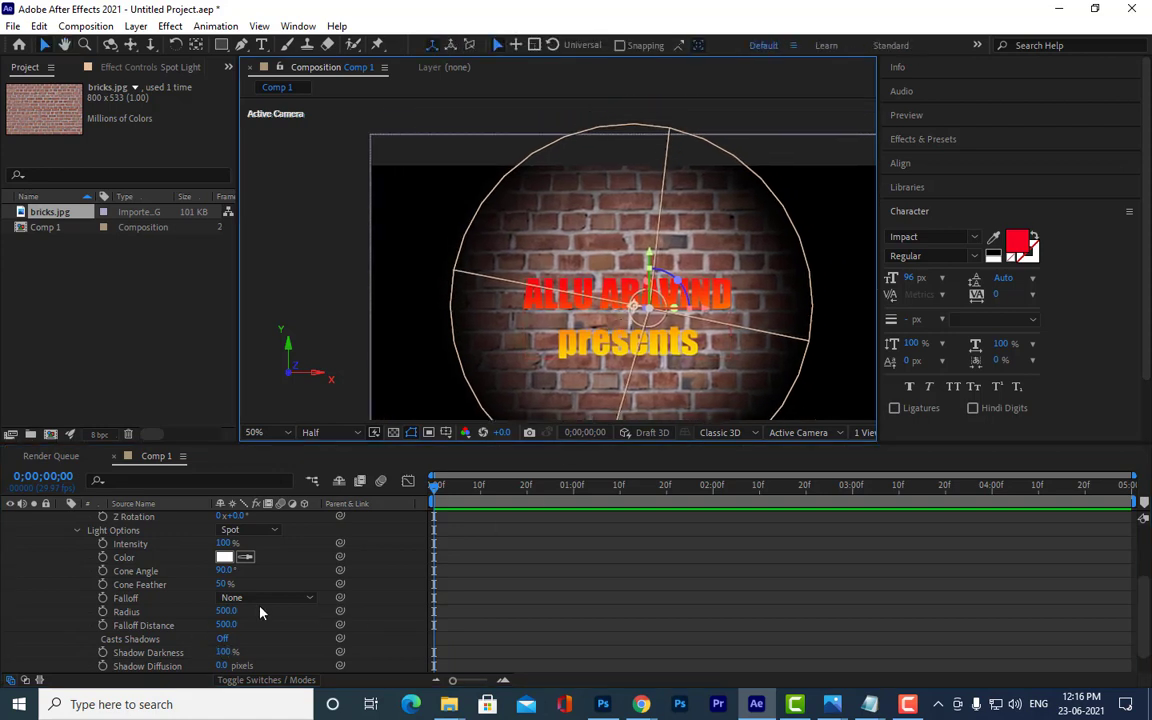
mouse_move(222, 543)
left_mouse_down()
mouse_move(181, 551)
mouse_move(243, 567)
mouse_move(228, 566)
left_mouse_up()
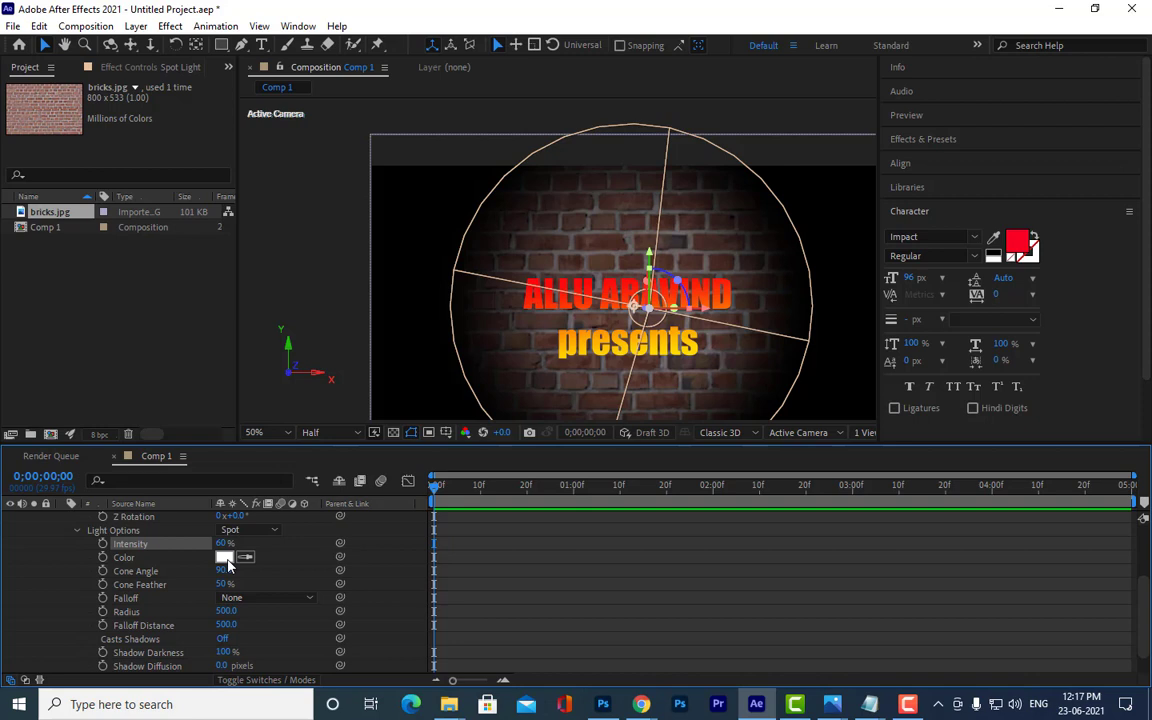
Step: Try bright cyan, then pale cyan, as the spot light's colour
left_click(224, 557)
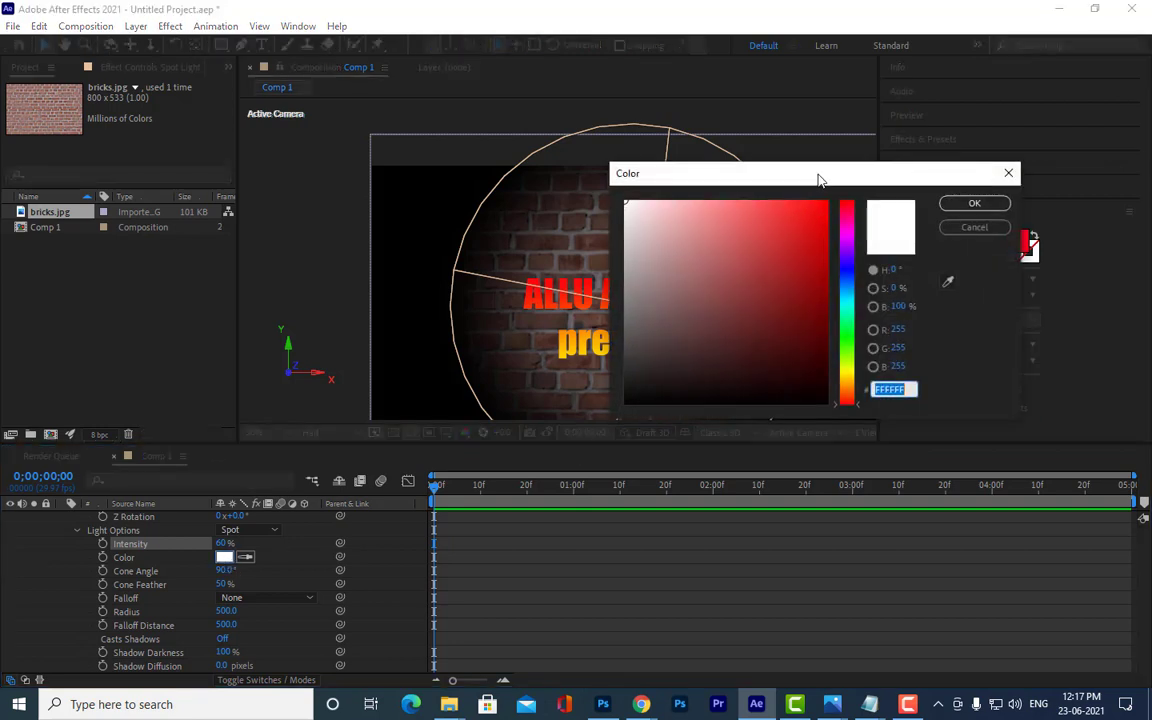
left_click_drag(818, 180, 972, 184)
left_click(1001, 311)
left_click(962, 214)
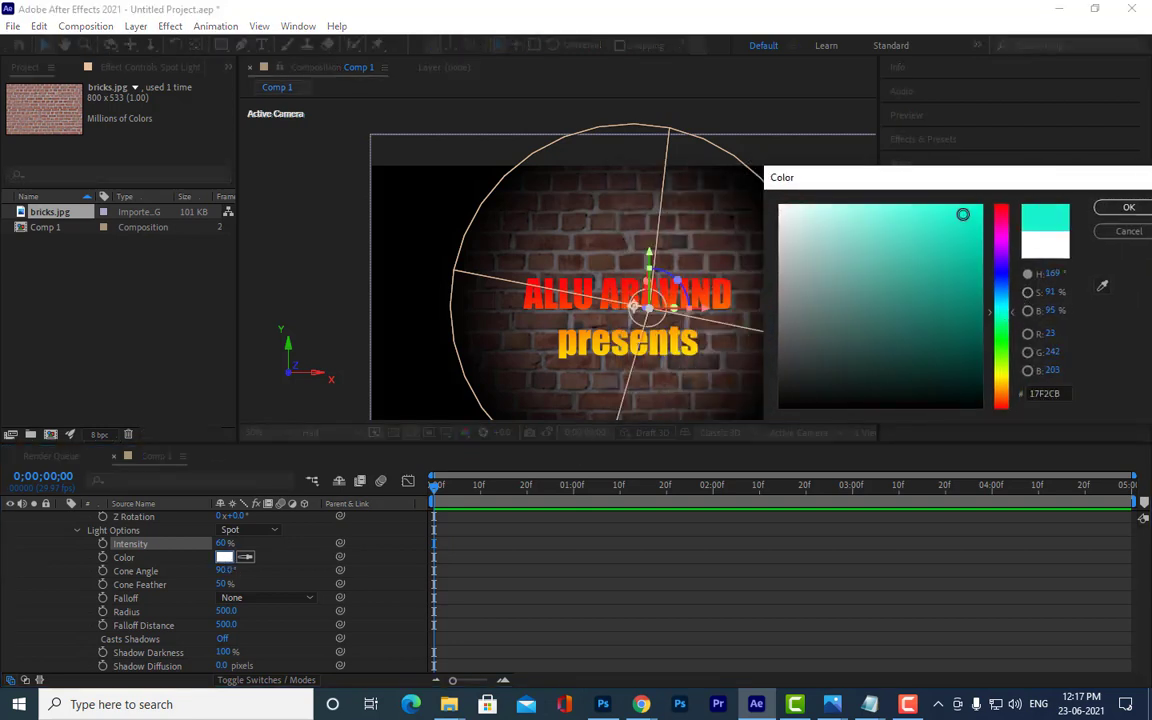
left_click(1129, 207)
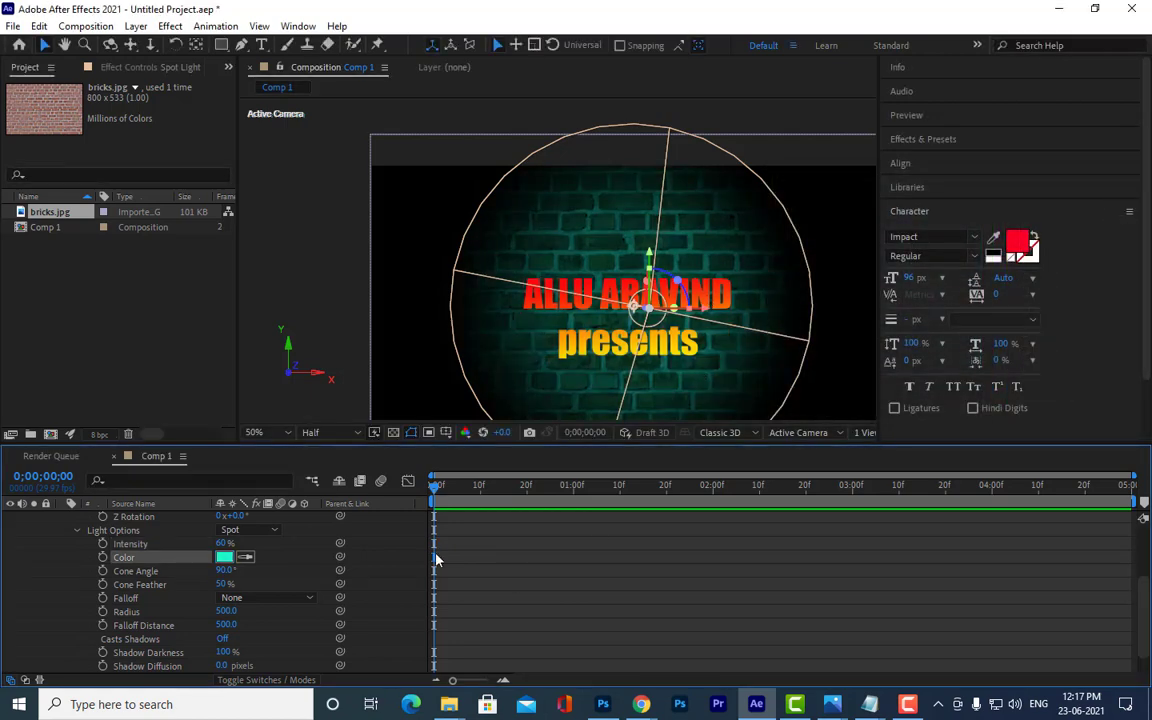
left_click(224, 557)
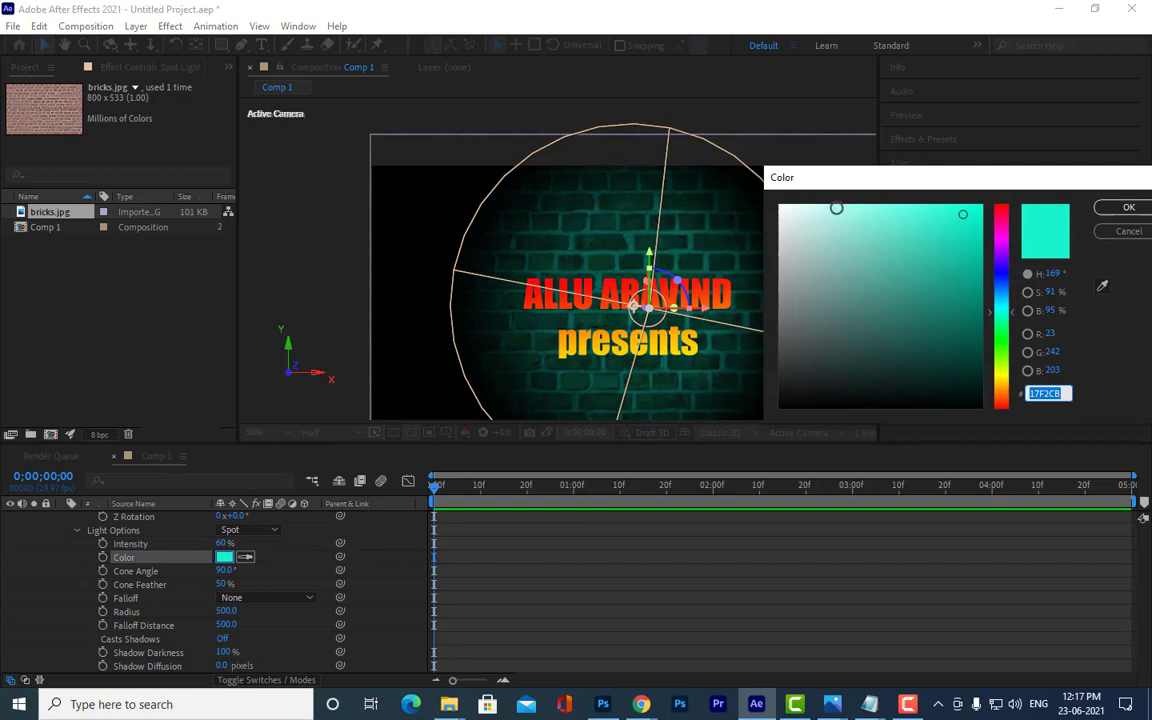
left_click(831, 210)
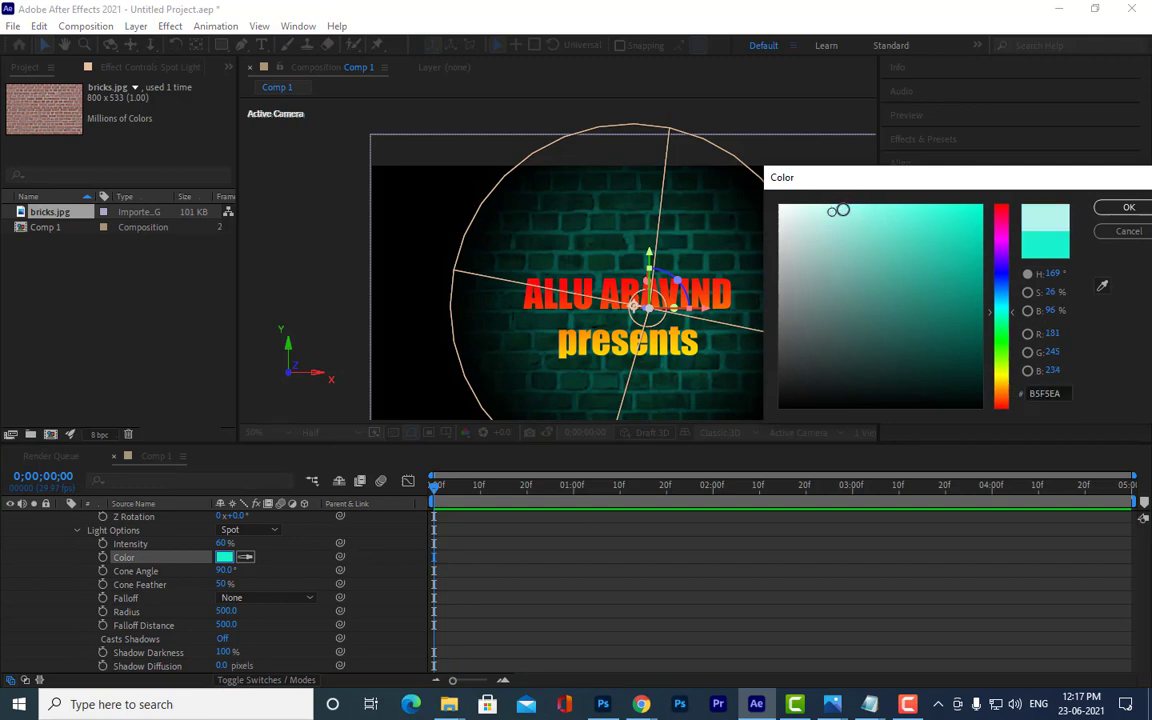
left_click(1130, 207)
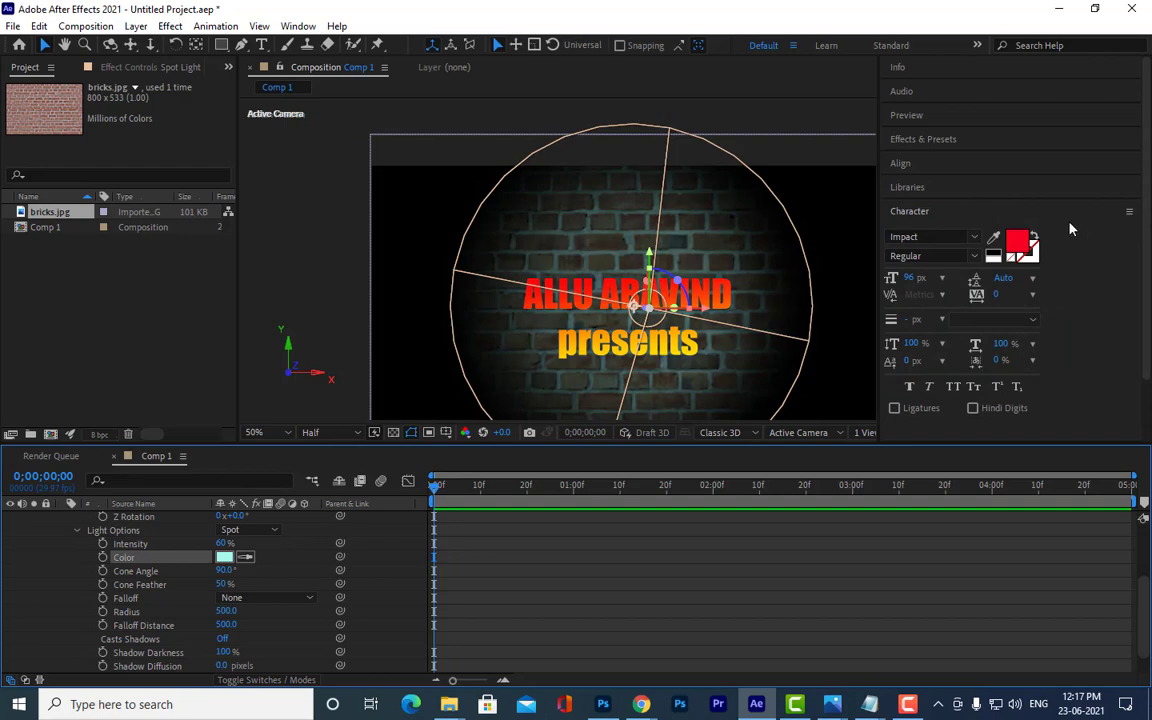
Step: Set the spot light colour to yellow hex F4F706 and collapse the light layer
left_click(224, 557)
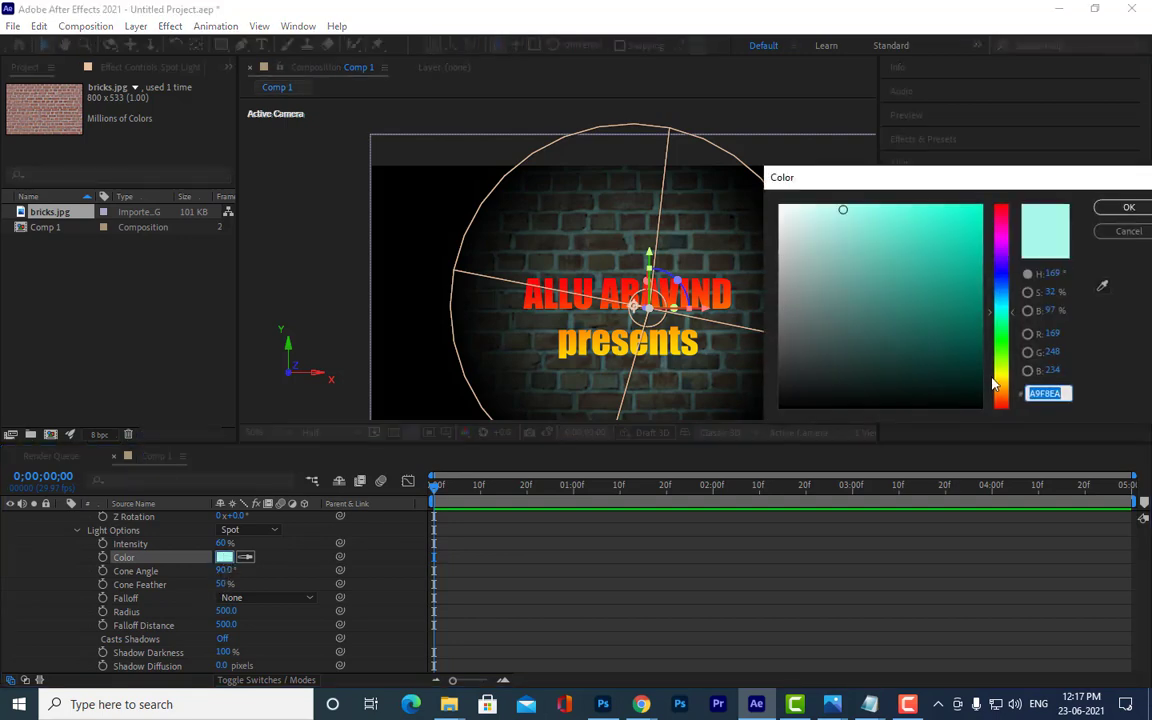
type("F4F706")
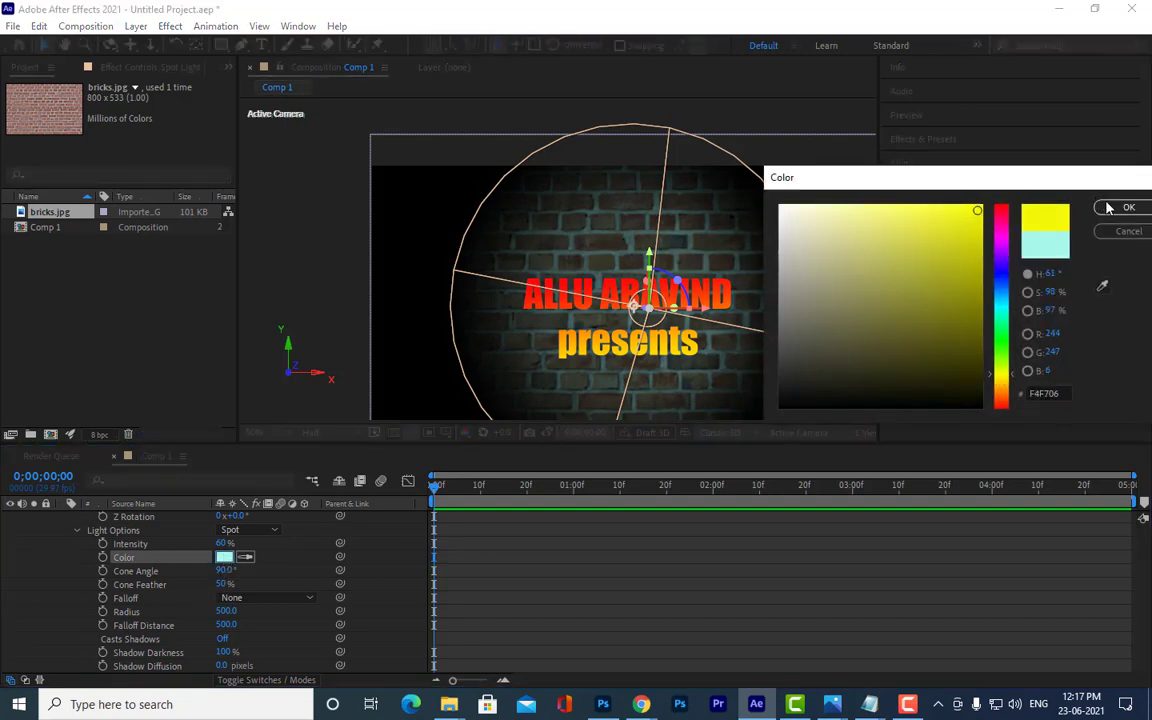
left_click(1129, 207)
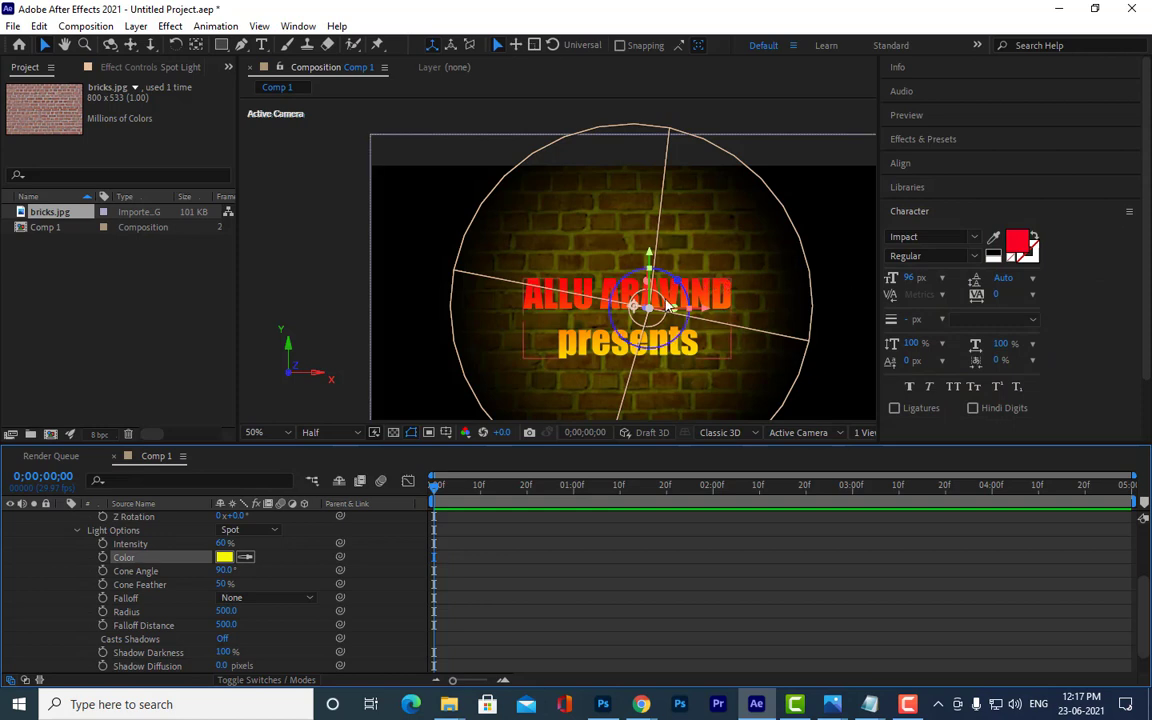
scroll(702, 311, "down", 2)
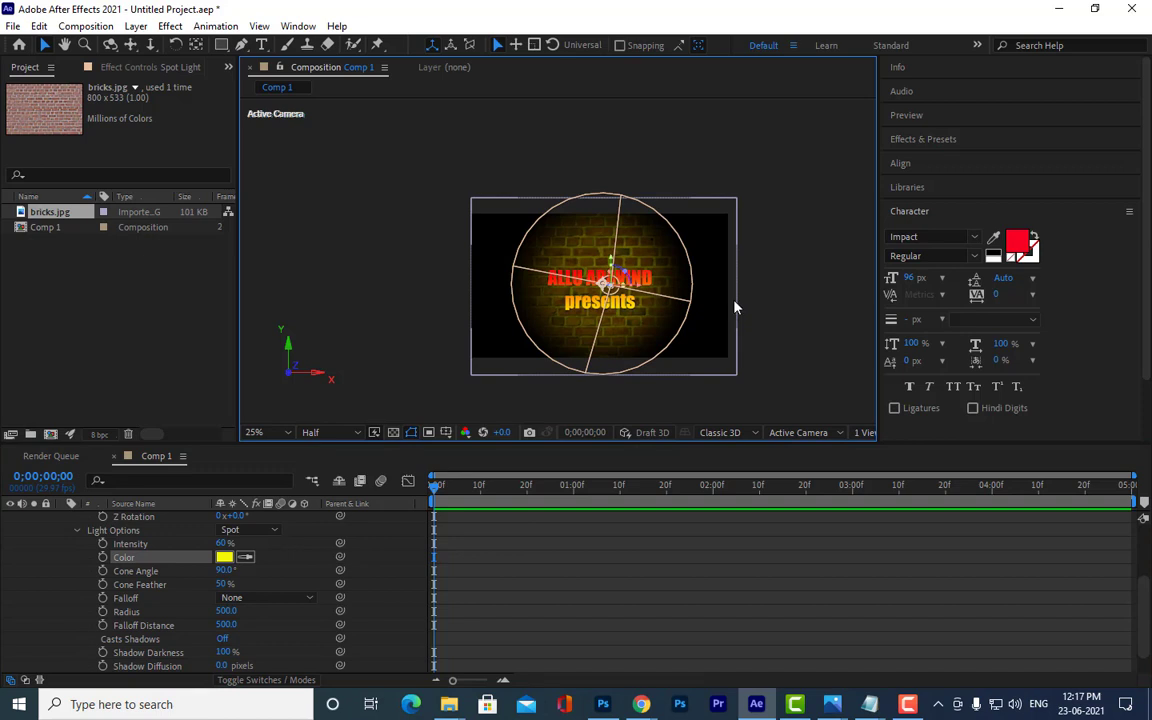
scroll(175, 578, "up", 3)
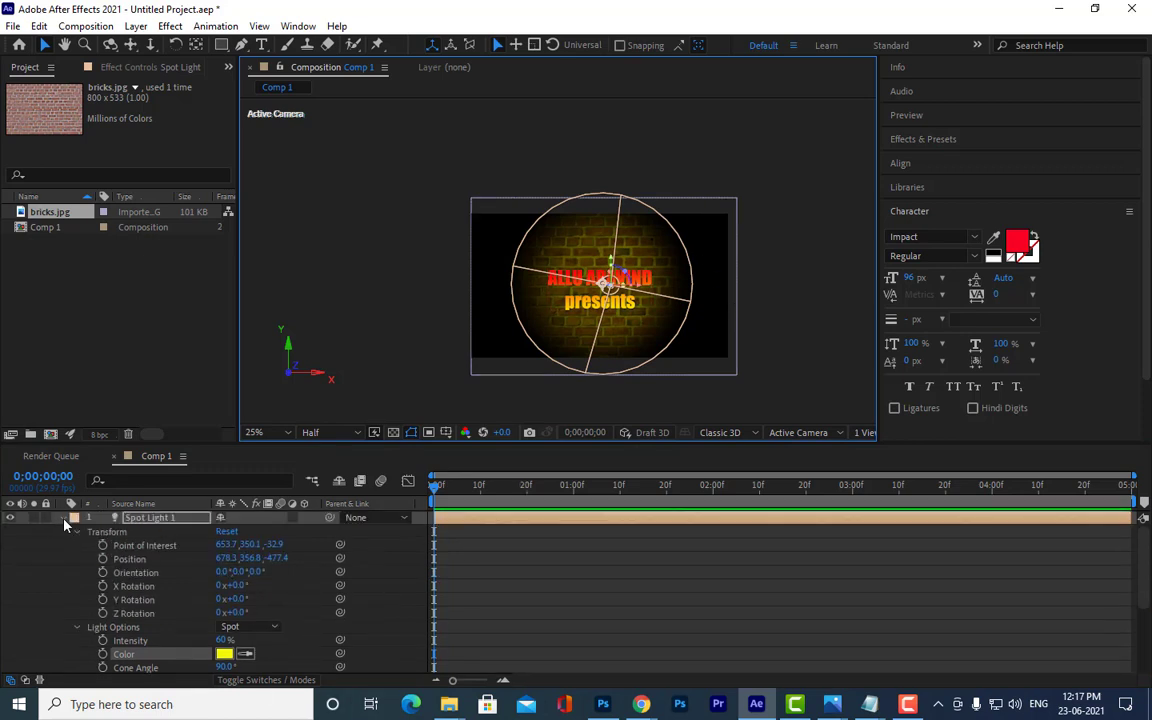
left_click(62, 518)
scroll(665, 285, "up", 2)
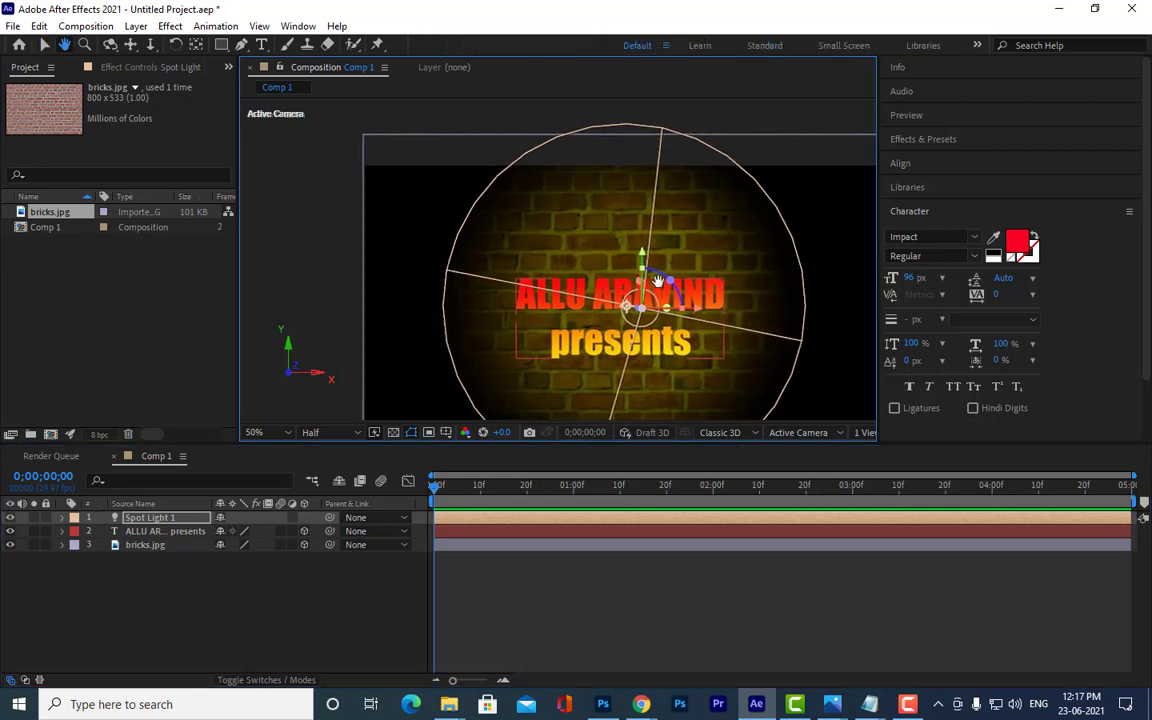
left_click_drag(658, 283, 656, 268)
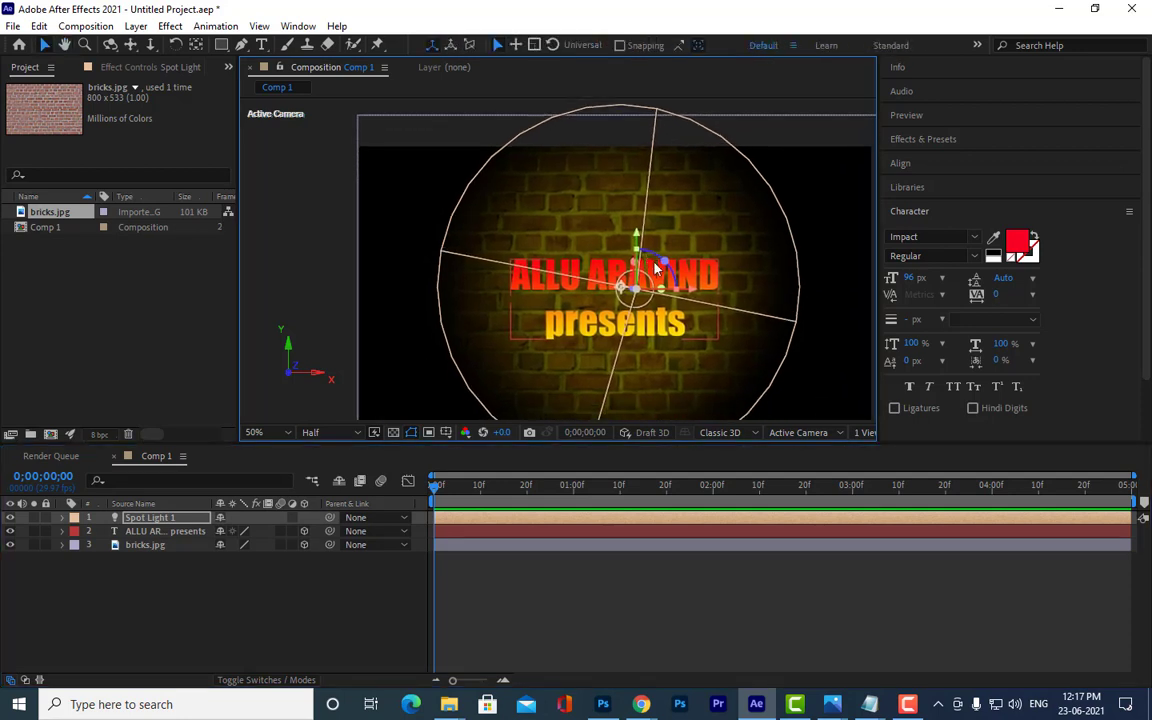
Step: Reframe the composition view, panning and zooming between 25% and 50%
left_click_drag(699, 193, 658, 154)
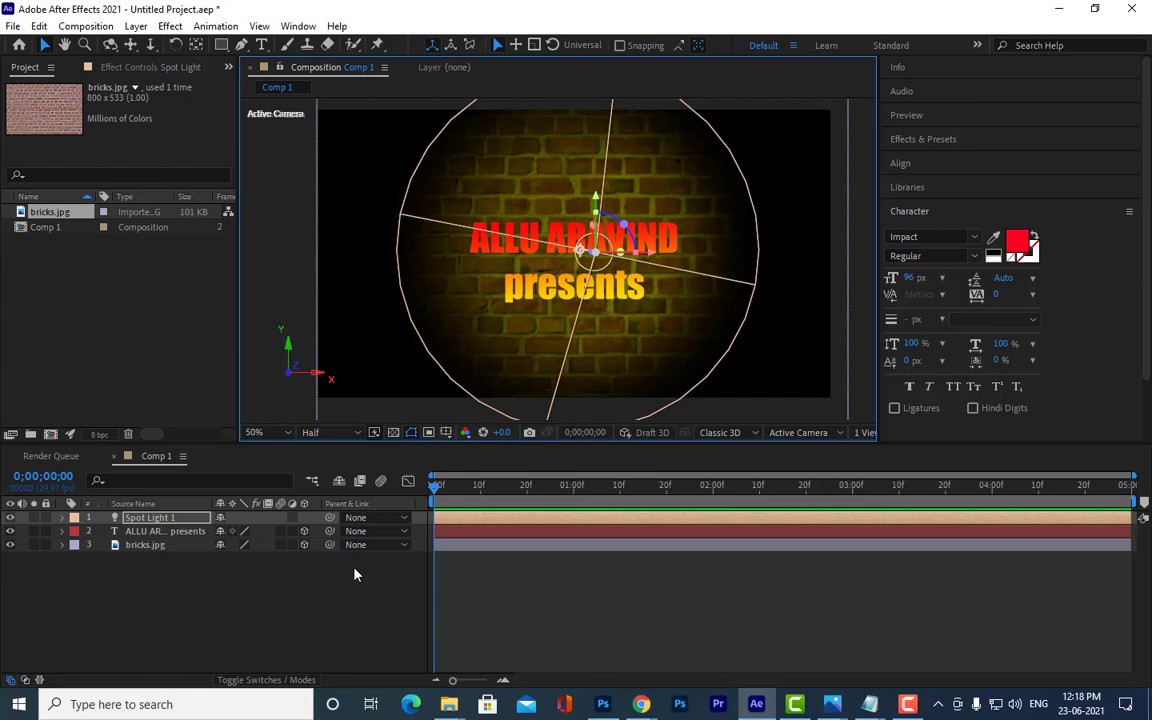
key("comma")
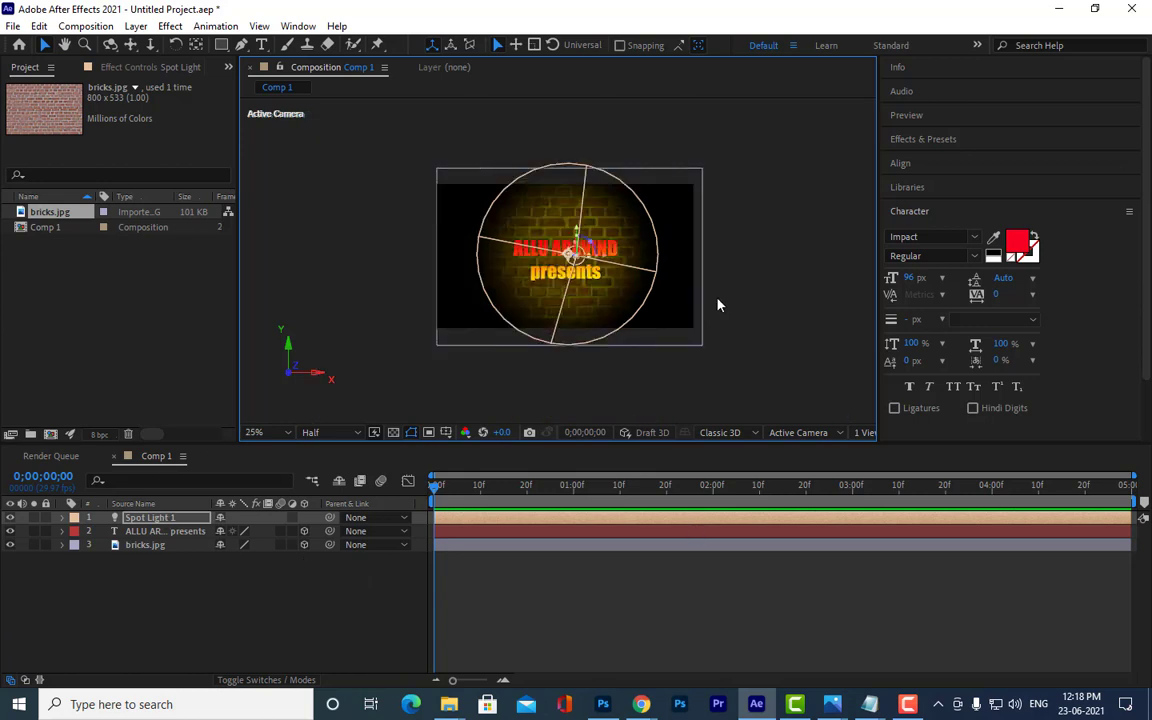
key("h")
mouse_move(717, 303)
left_mouse_down()
mouse_move(735, 280)
mouse_move(617, 288)
mouse_move(698, 286)
mouse_move(710, 274)
left_mouse_up()
key("period")
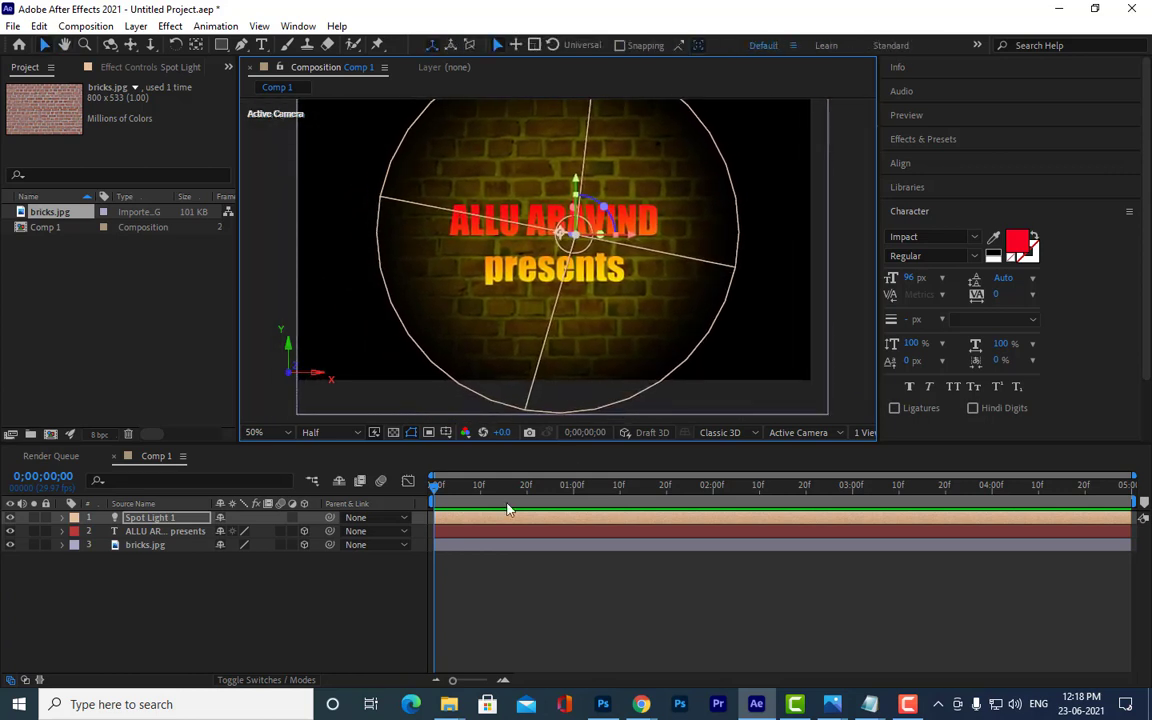
key("v")
Step: Resize the panels so the Composition viewer is taller and wider, then recentre the comp
left_click_drag(527, 444, 510, 466)
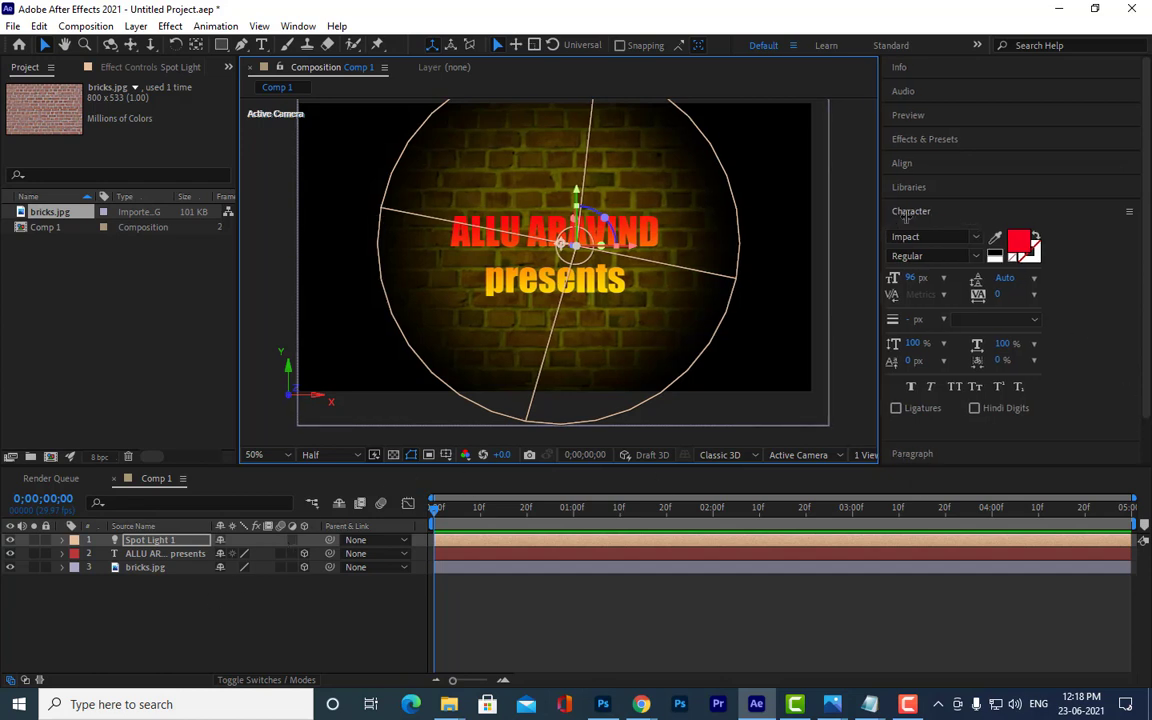
left_click_drag(880, 200, 949, 200)
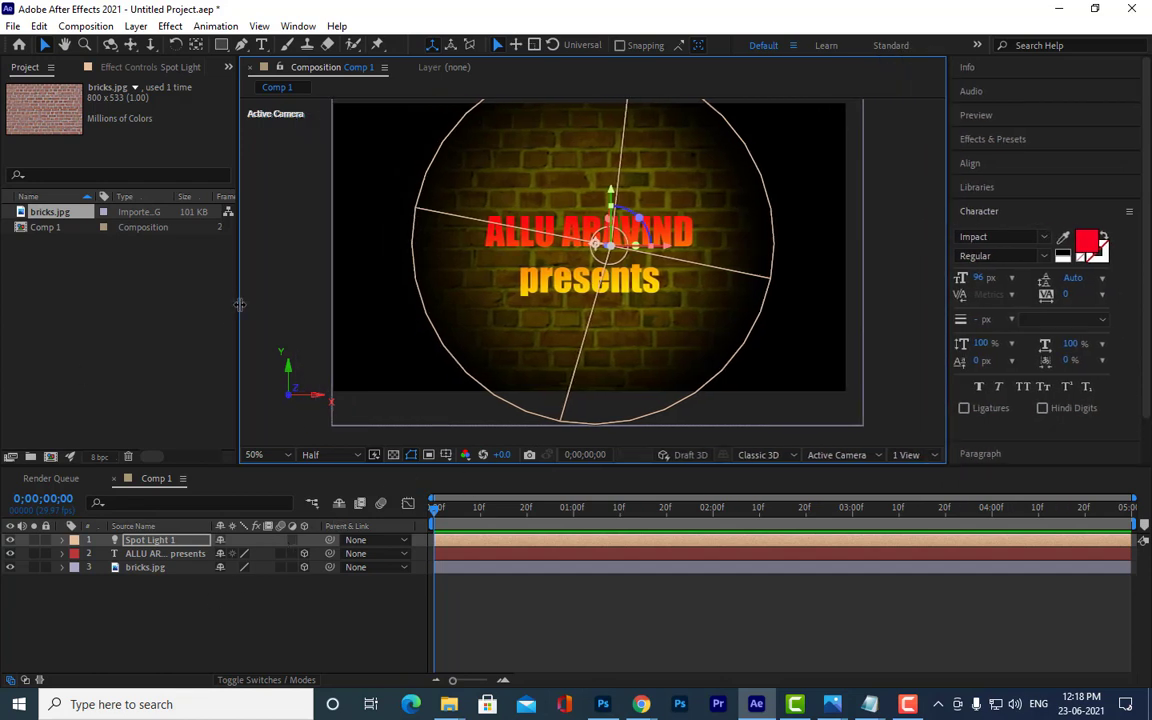
left_click_drag(240, 304, 241, 312)
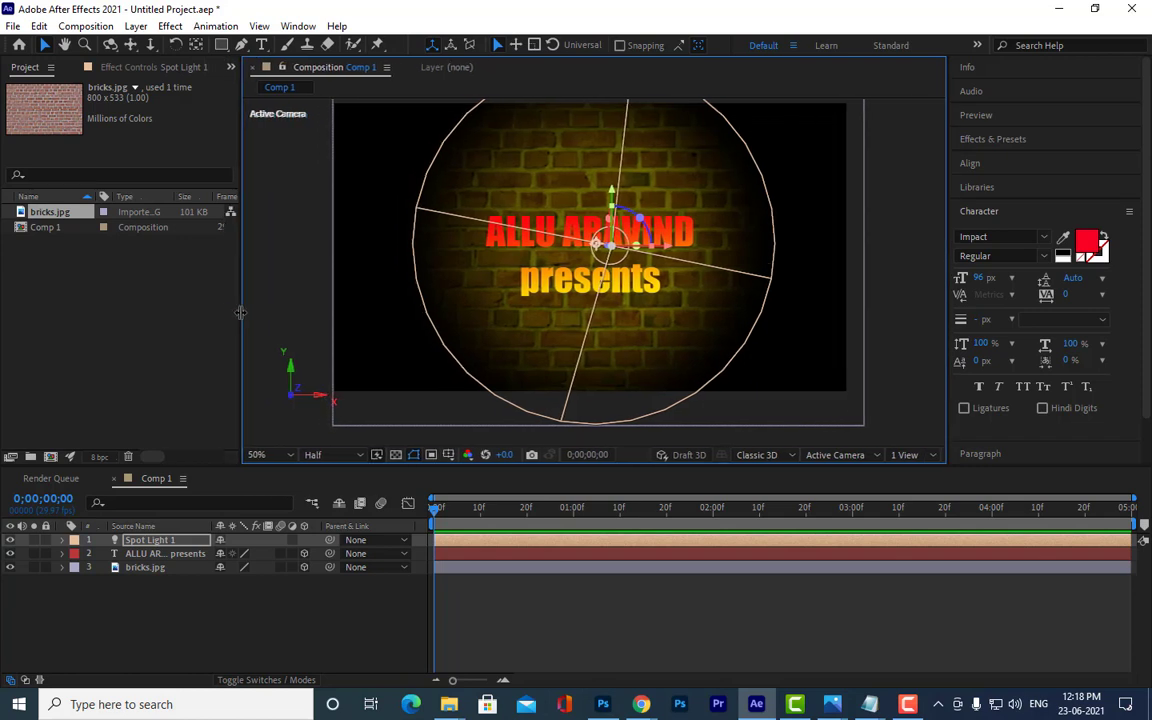
left_click_drag(735, 332, 740, 341)
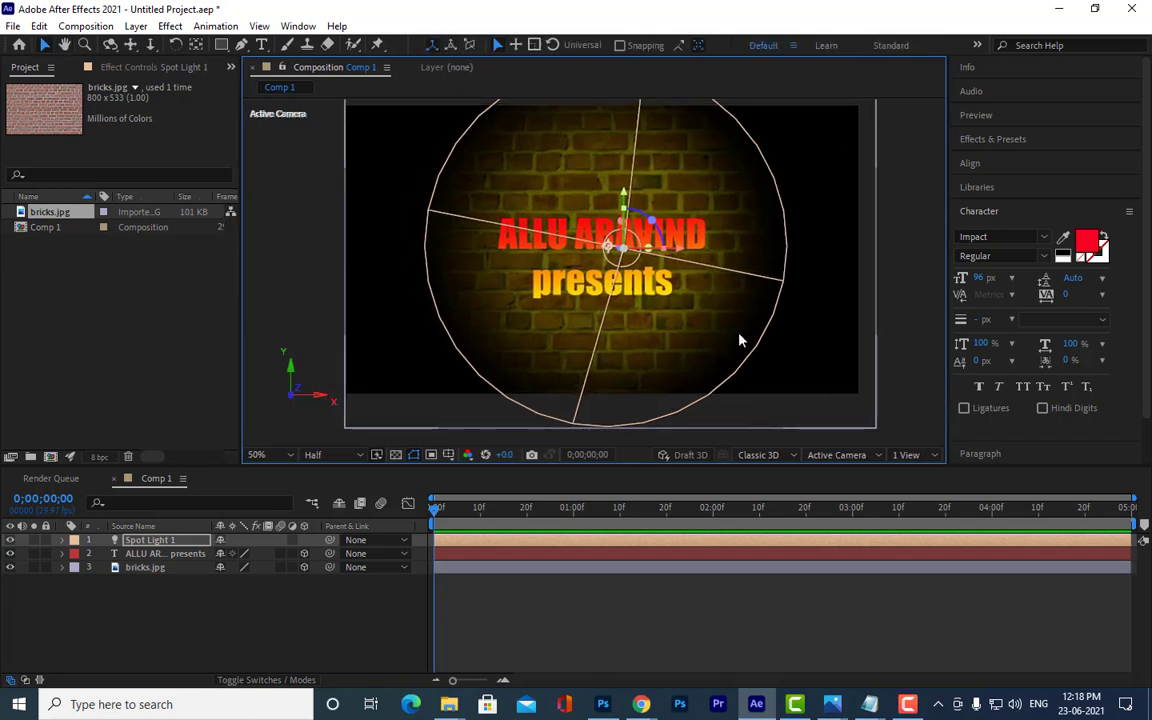
Step: Create a new camera layer using the One-Node Camera type
right_click(263, 607)
mouse_move(360, 424)
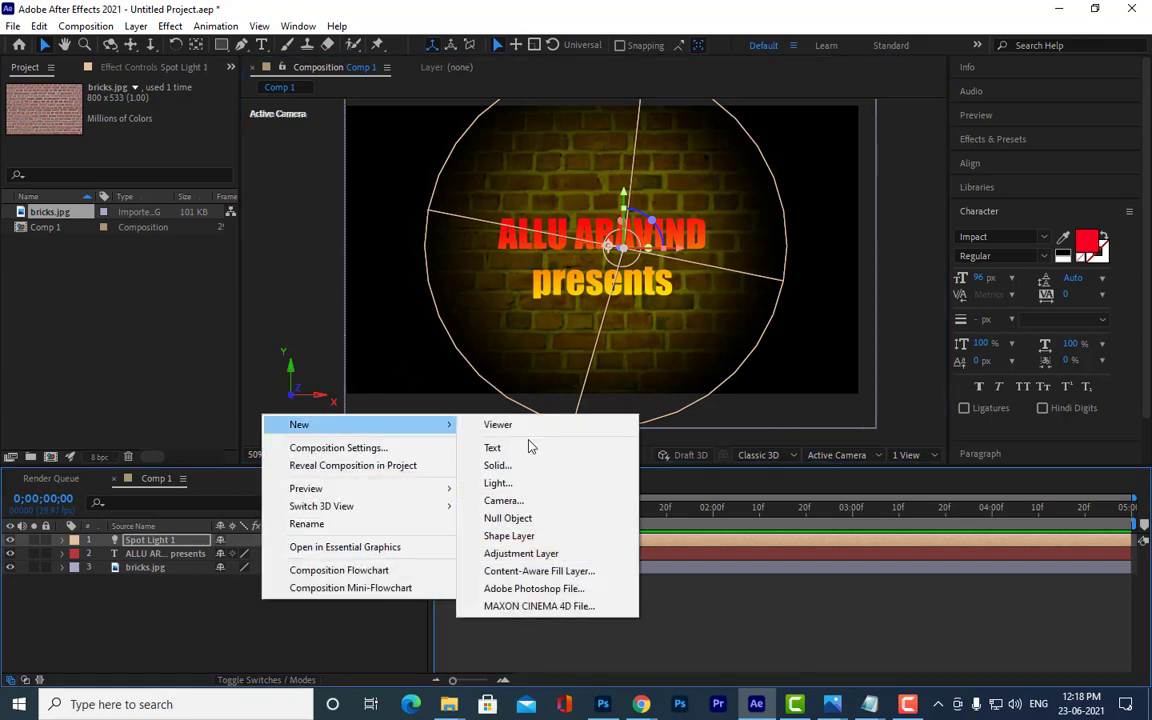
left_click(563, 503)
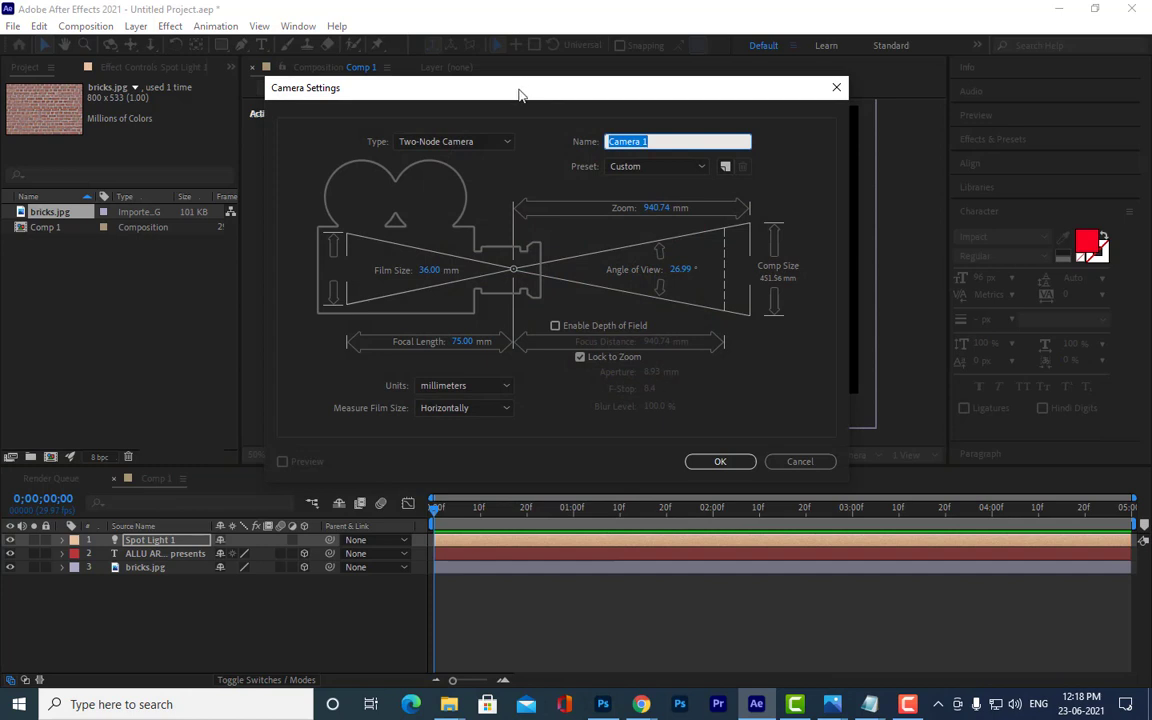
mouse_move(519, 94)
left_mouse_down()
mouse_move(742, 98)
mouse_move(771, 77)
mouse_move(669, 57)
mouse_move(751, 90)
left_mouse_up()
left_click(676, 145)
left_click(668, 163)
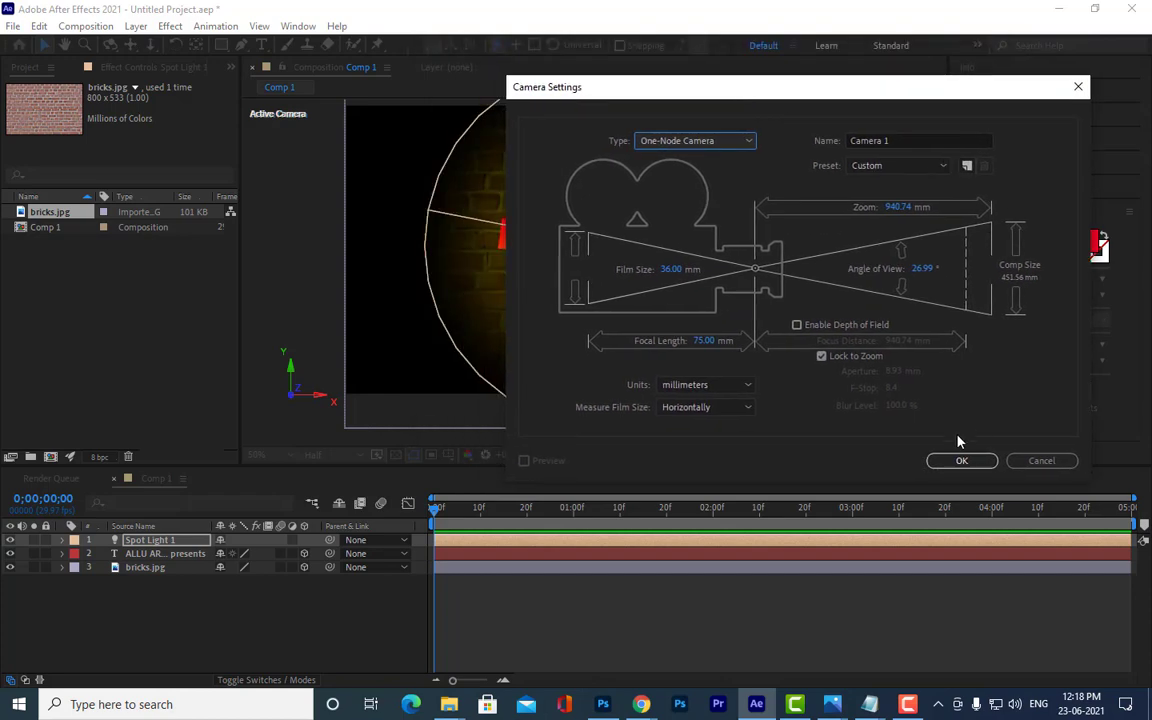
left_click(960, 461)
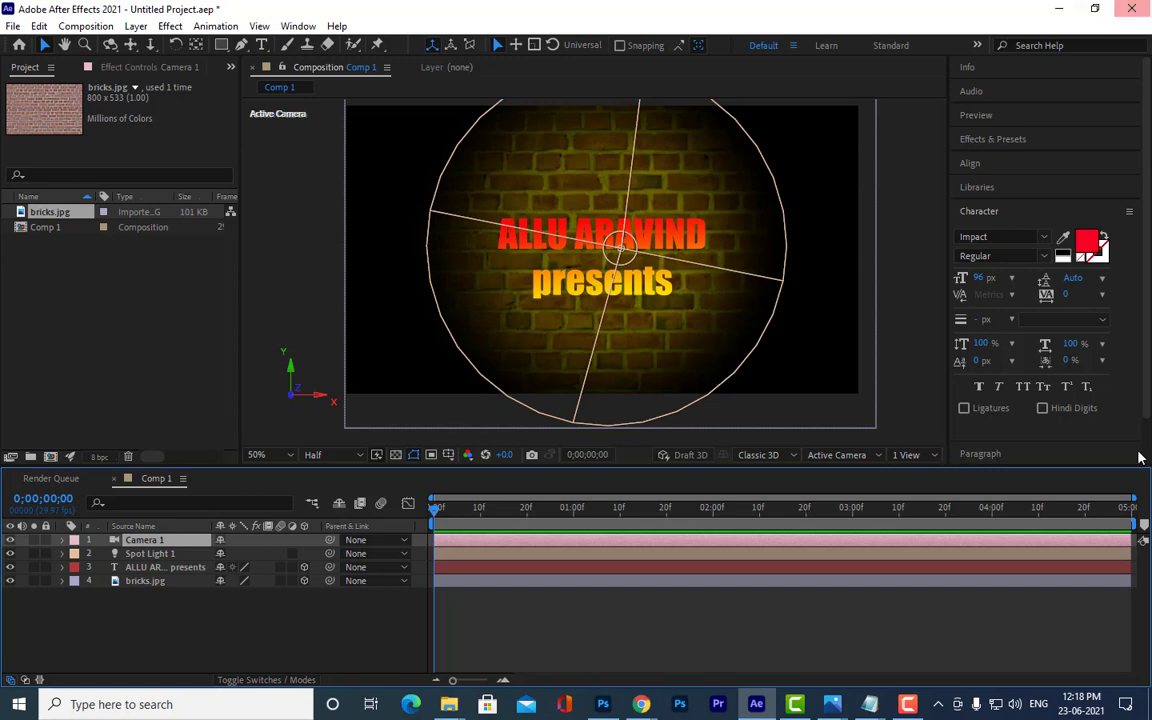
Step: Confirm the Camera 1 layer name and bring up the viewer layout choices
left_click_drag(720, 272, 734, 272)
key("v")
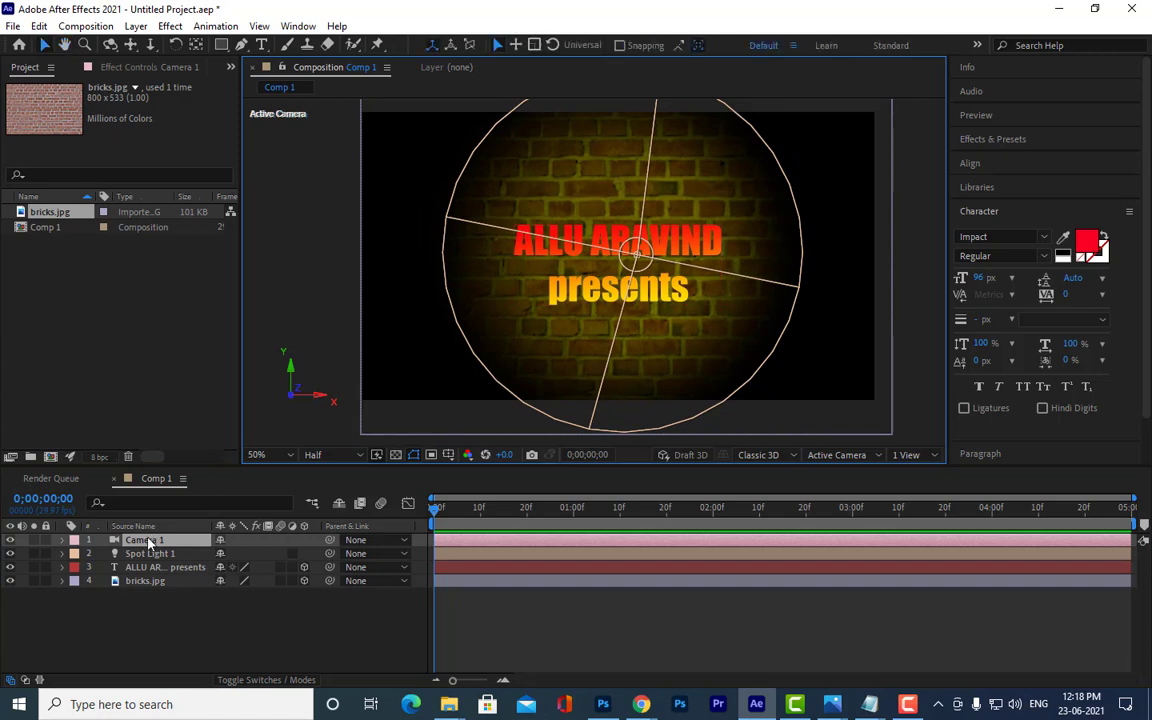
key("Return")
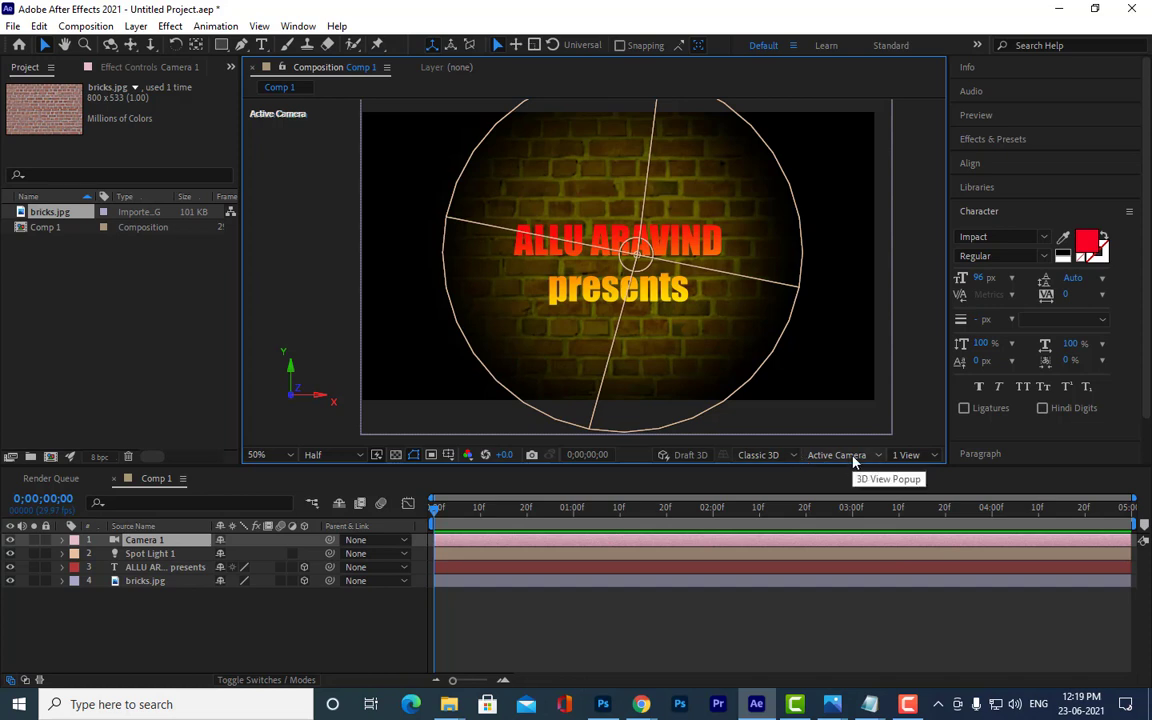
left_click(934, 455)
Step: Switch the viewer to the 2 Views layout and recentre the Active Camera view
left_click(910, 470)
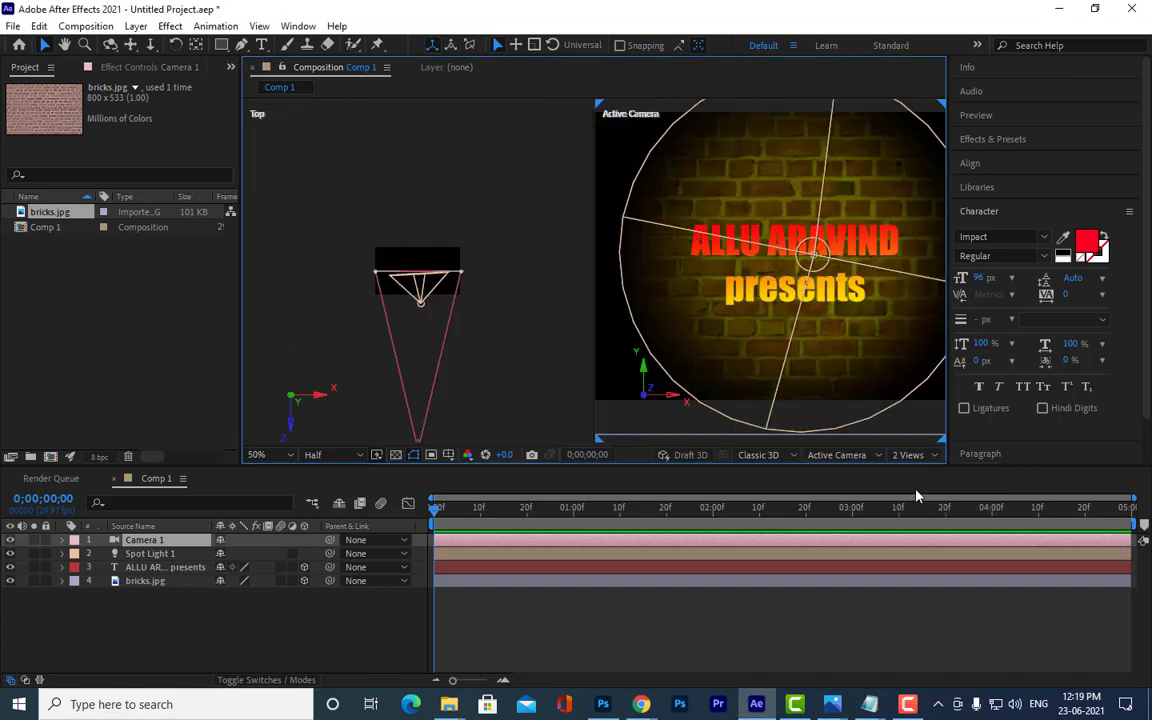
key("h")
left_click_drag(698, 292, 706, 294)
key("v")
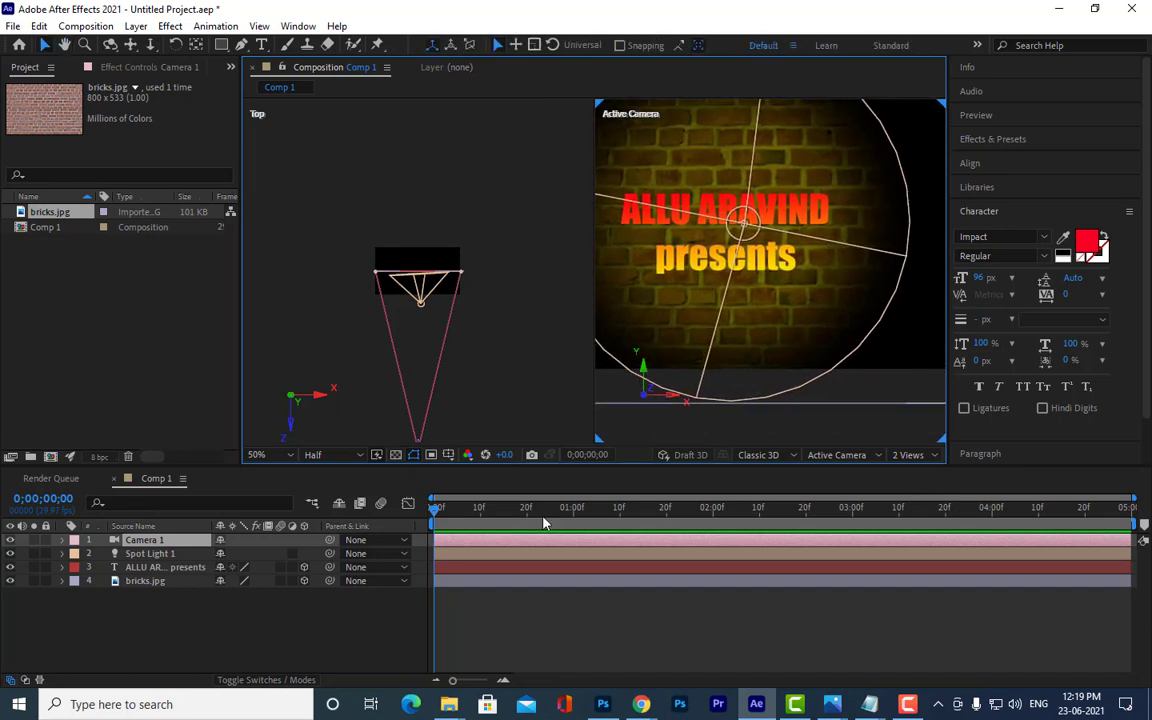
left_click_drag(700, 250, 597, 276)
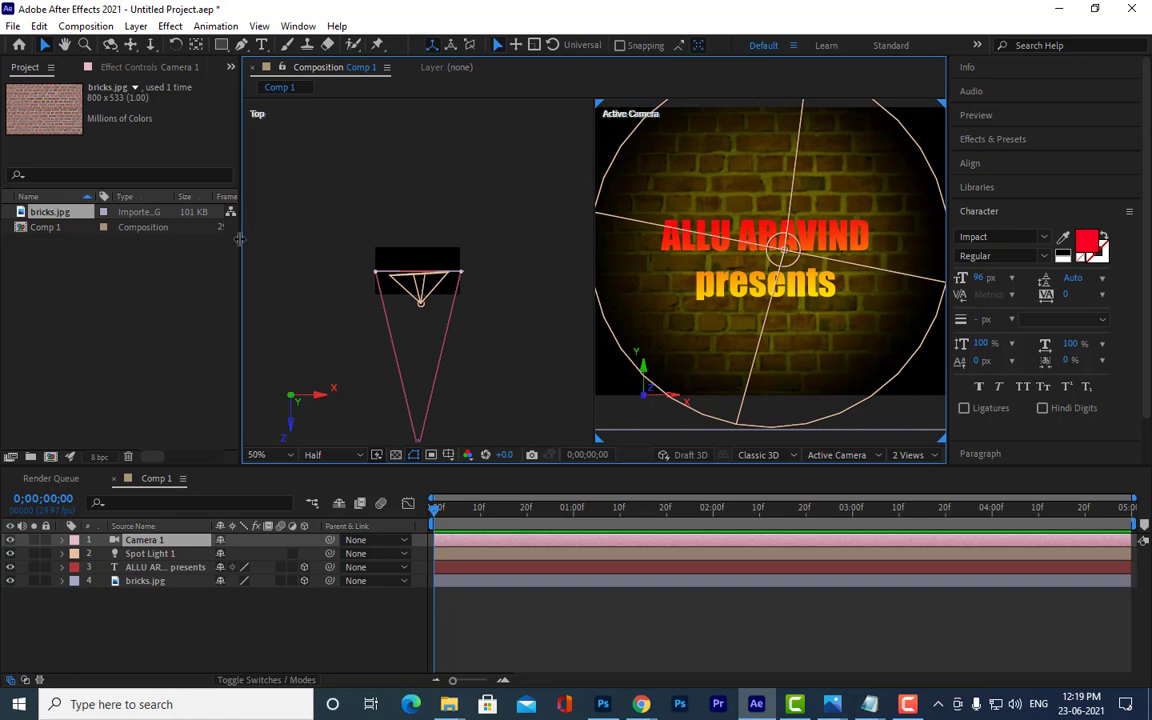
left_click_drag(236, 239, 123, 239)
Step: Activate the left Top view and frame it closely on the camera and wall
left_click(464, 302)
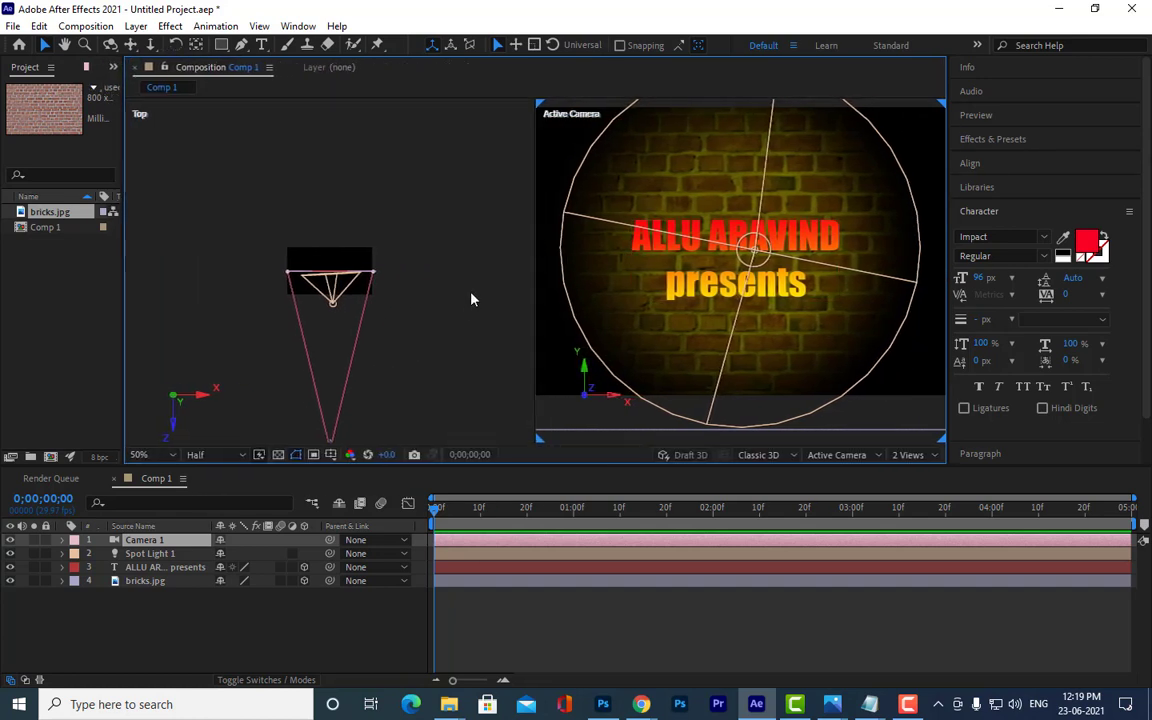
left_click_drag(464, 302, 460, 274)
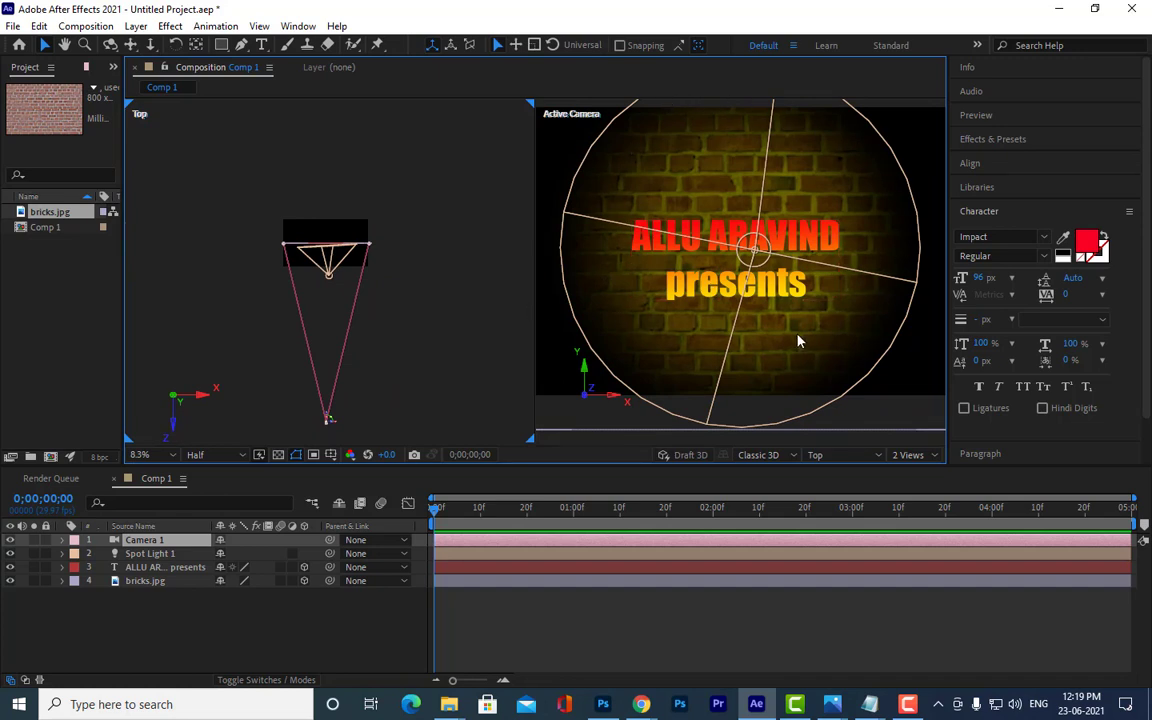
left_click_drag(331, 337, 354, 321)
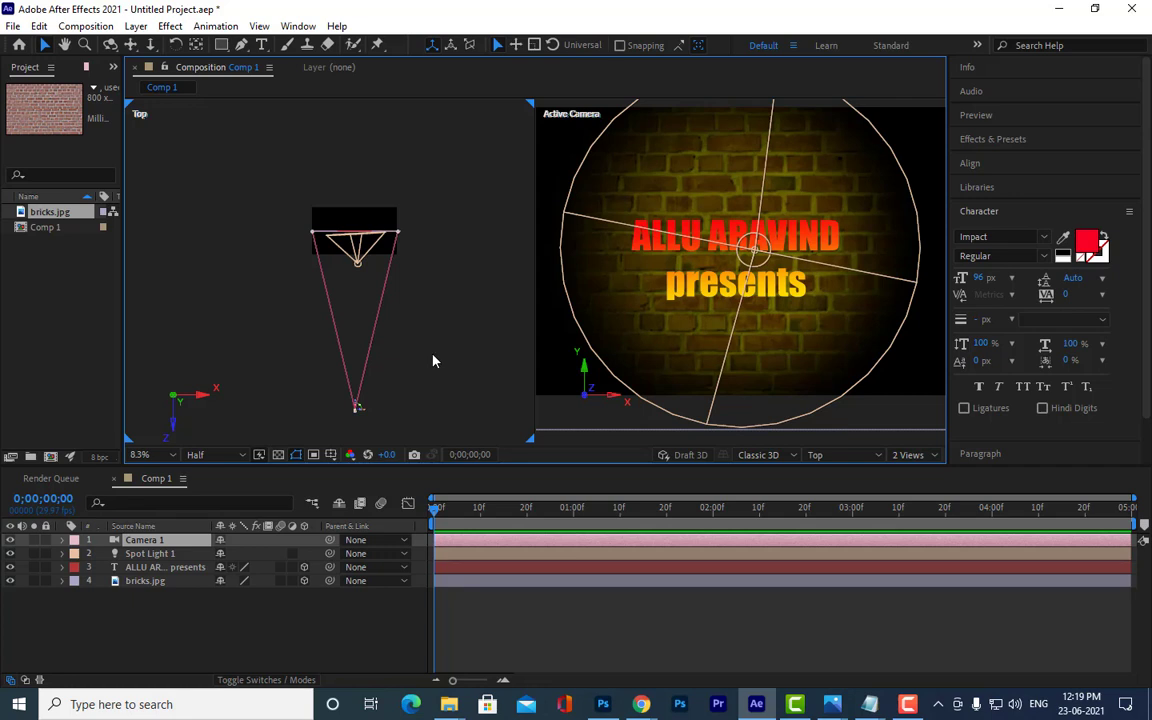
left_click_drag(376, 401, 406, 338)
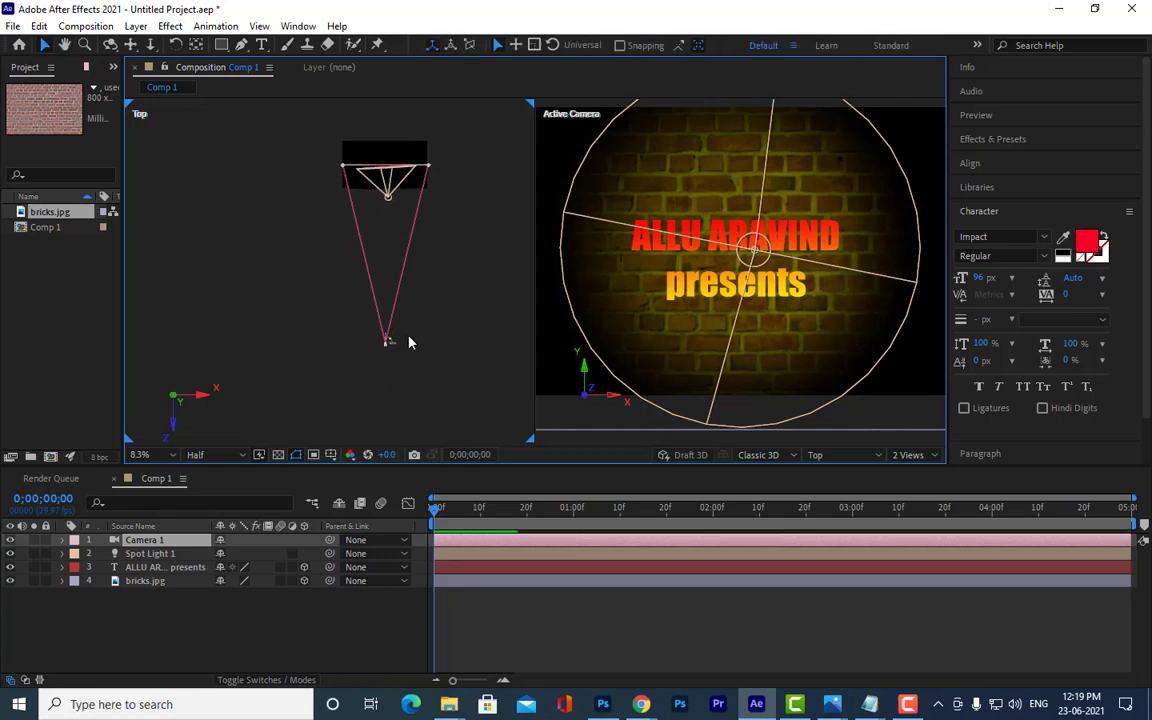
scroll(373, 293, "up", 2)
mouse_move(481, 329)
left_mouse_down()
mouse_move(411, 303)
mouse_move(396, 416)
left_mouse_up()
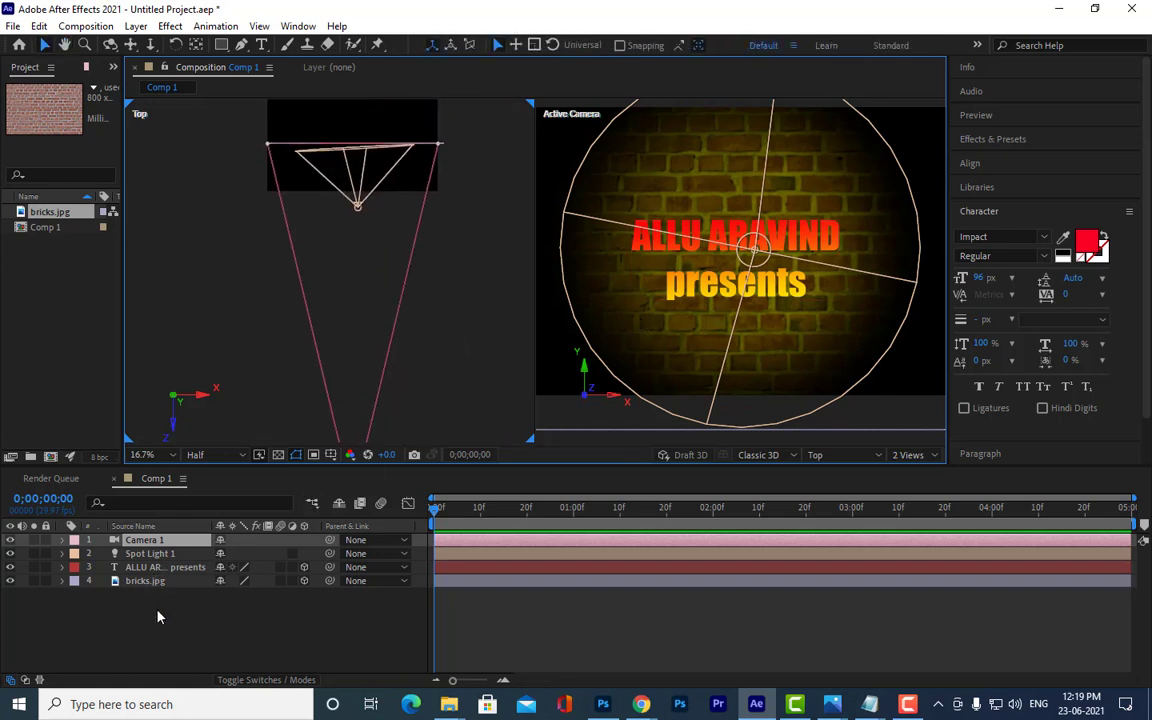
Step: In the Top view, move the ALLU ARAVIND text forward toward the camera
left_click(165, 567)
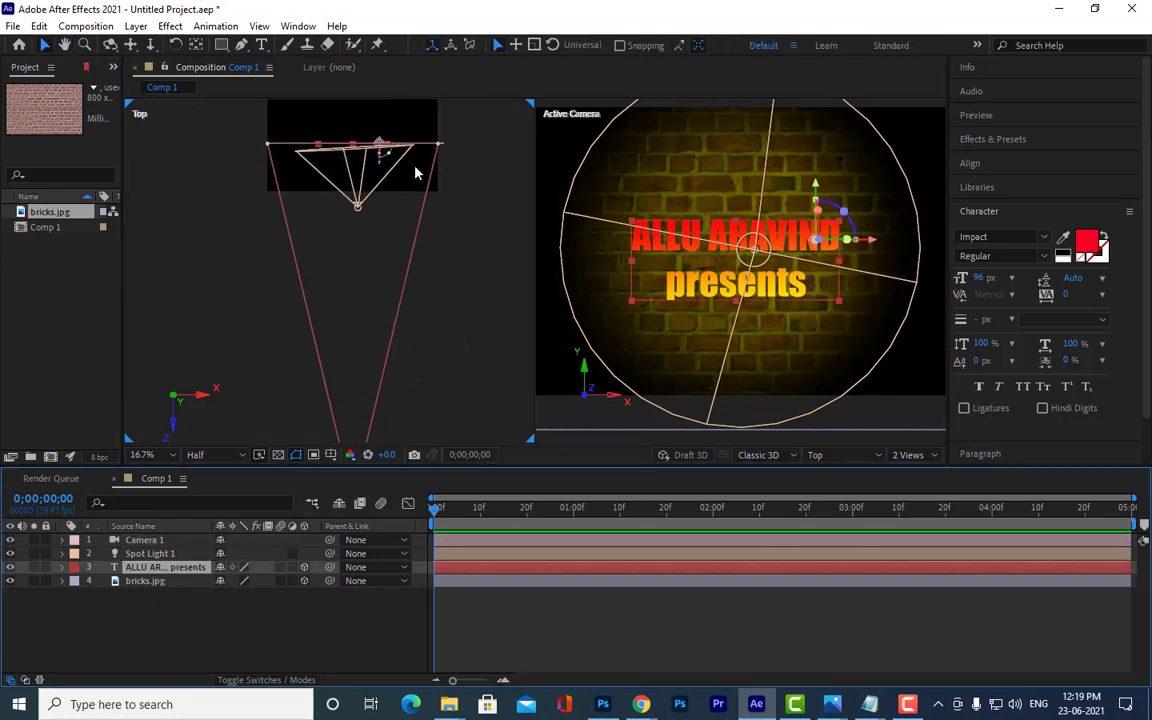
scroll(329, 270, "up", 2)
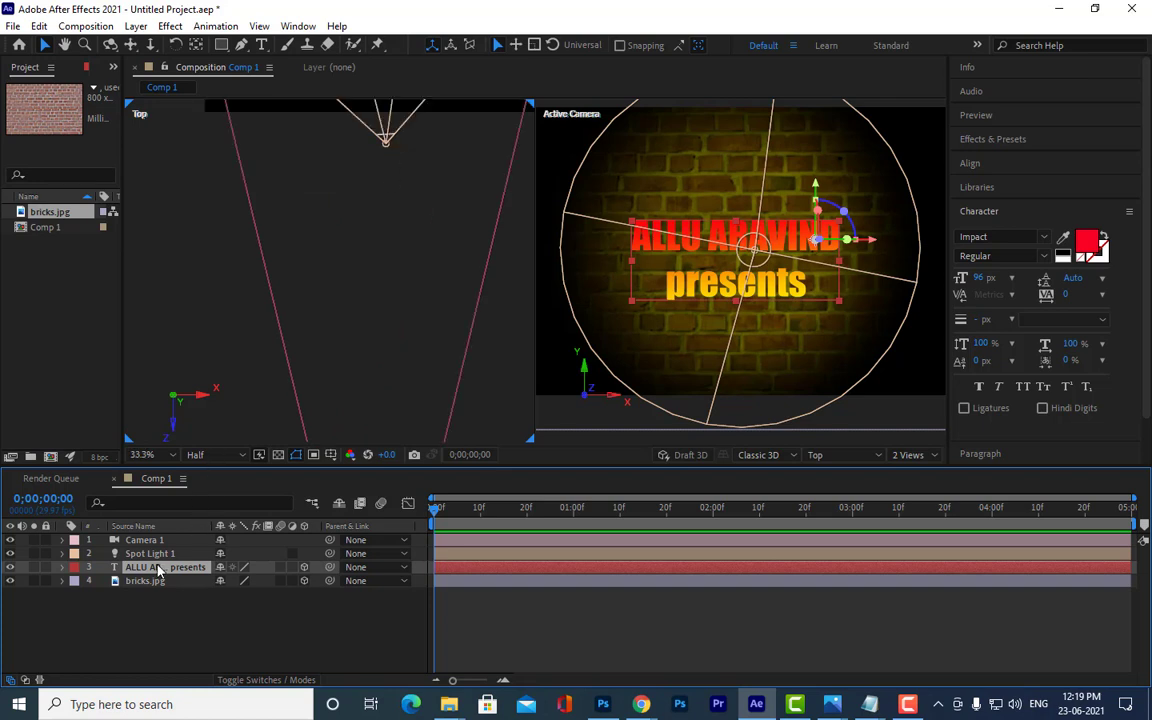
left_click_drag(358, 122, 342, 307)
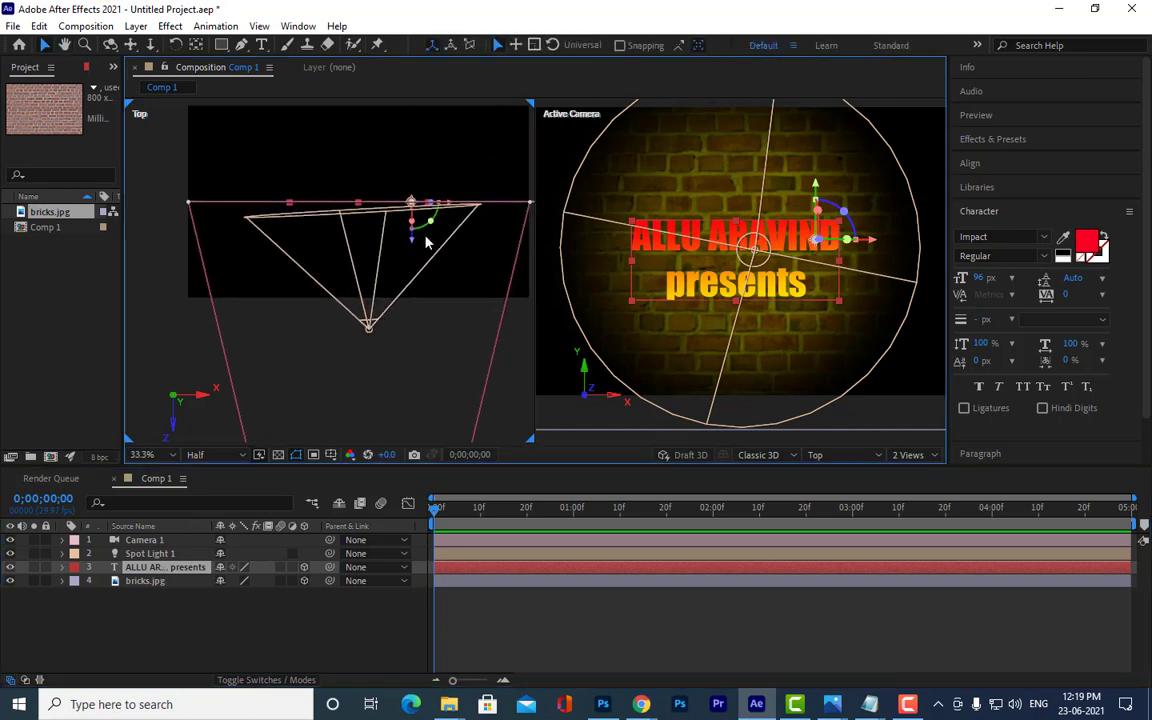
left_click_drag(418, 245, 397, 367)
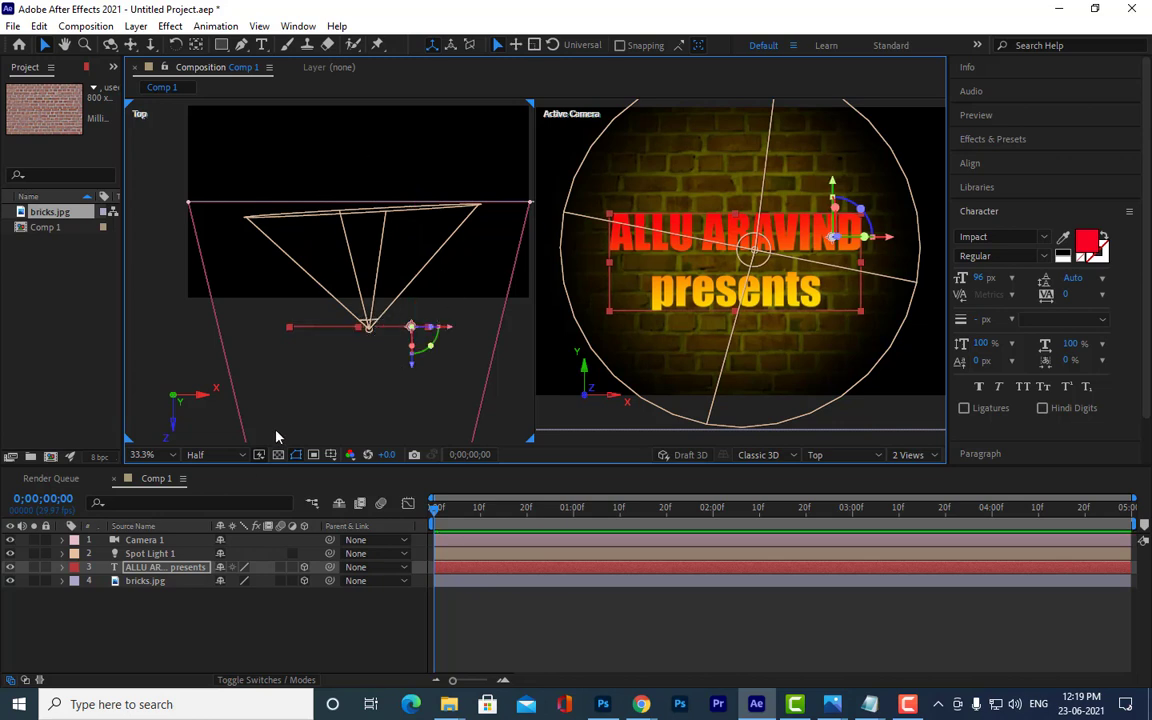
Step: Push the bricks.jpg wall back to Z 183, then select Spot Light 1
left_click(154, 581)
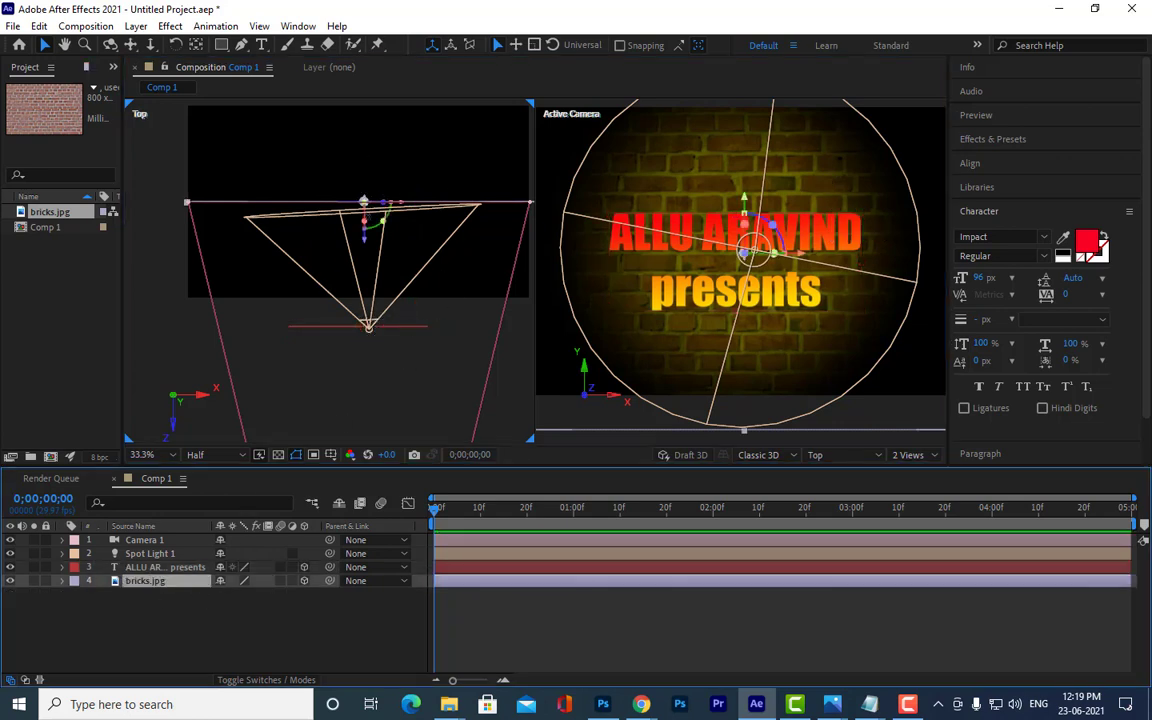
left_click_drag(375, 250, 372, 202)
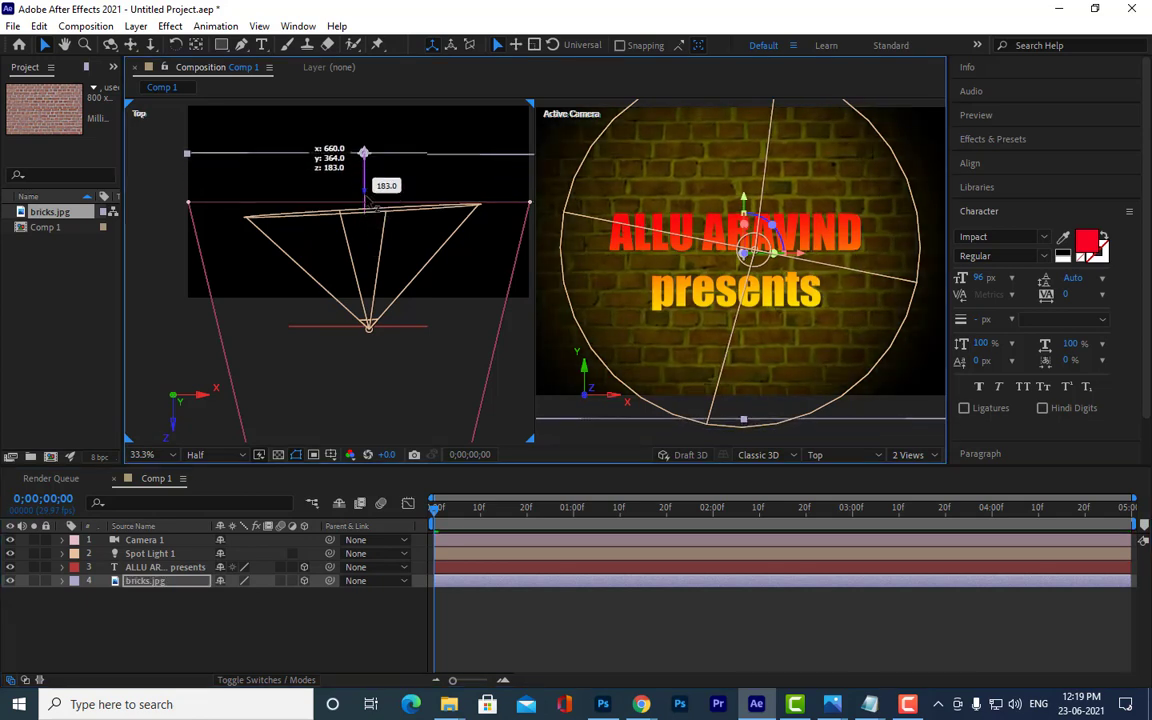
left_click(392, 328)
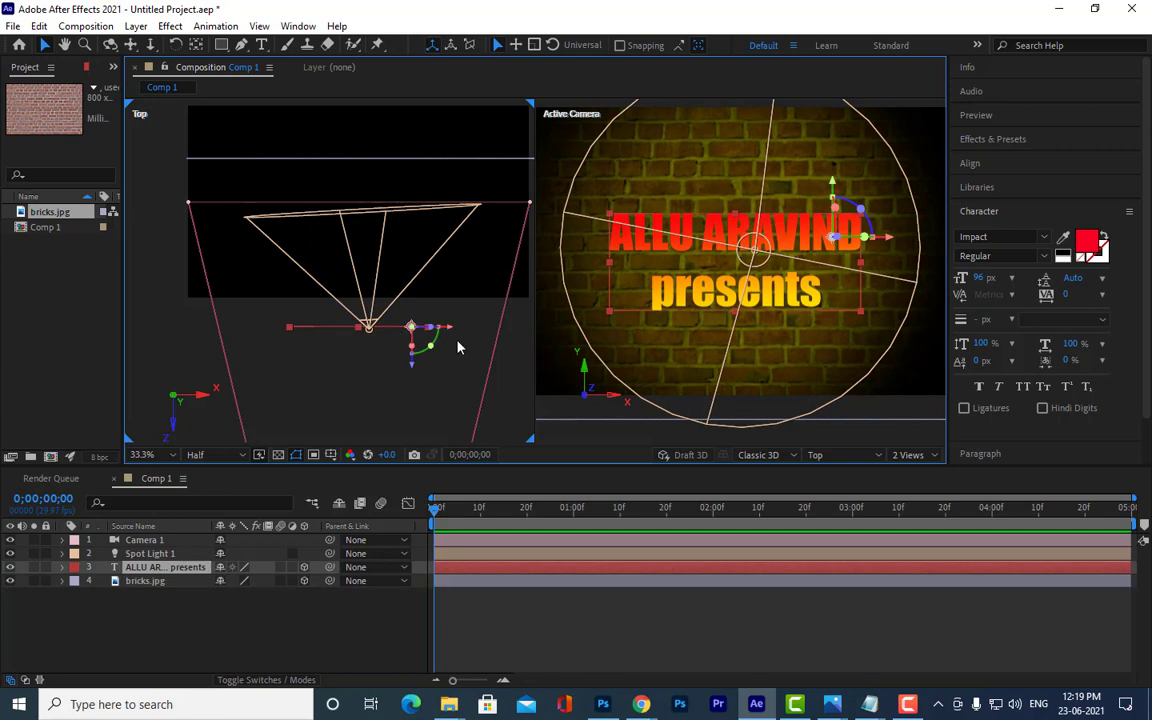
left_click(380, 240)
left_click(370, 327)
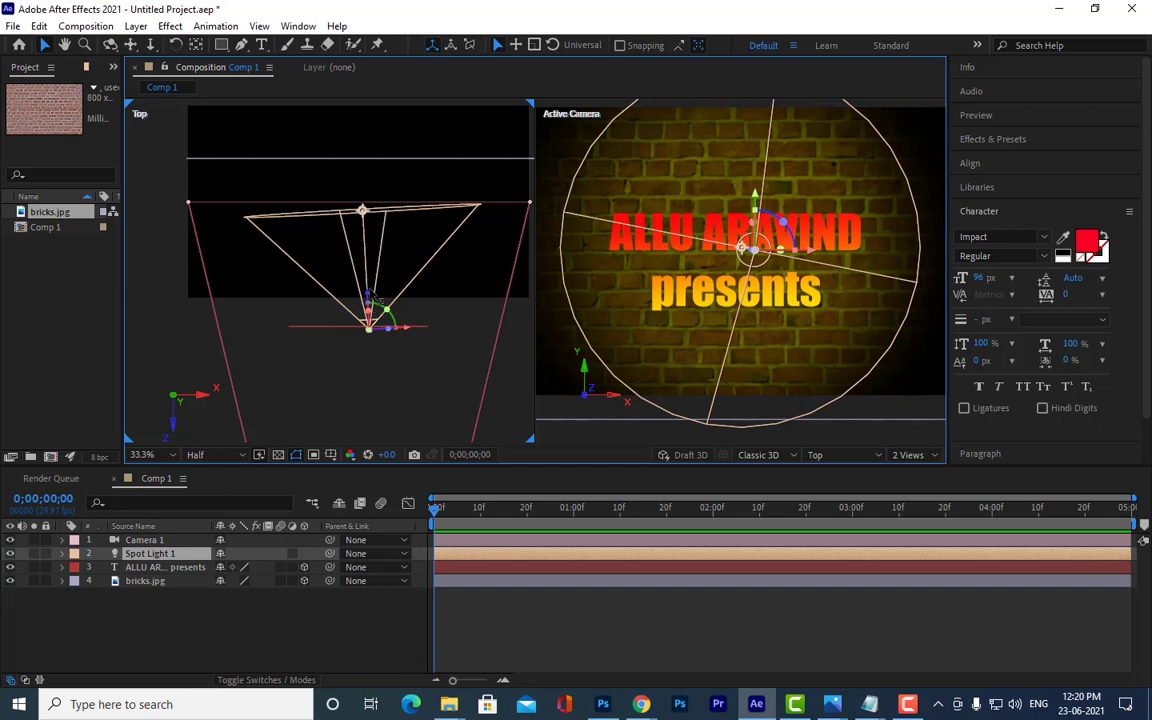
Step: Reposition the spot light in depth to widen its lit pool on the brick wall
left_click_drag(368, 303, 345, 264)
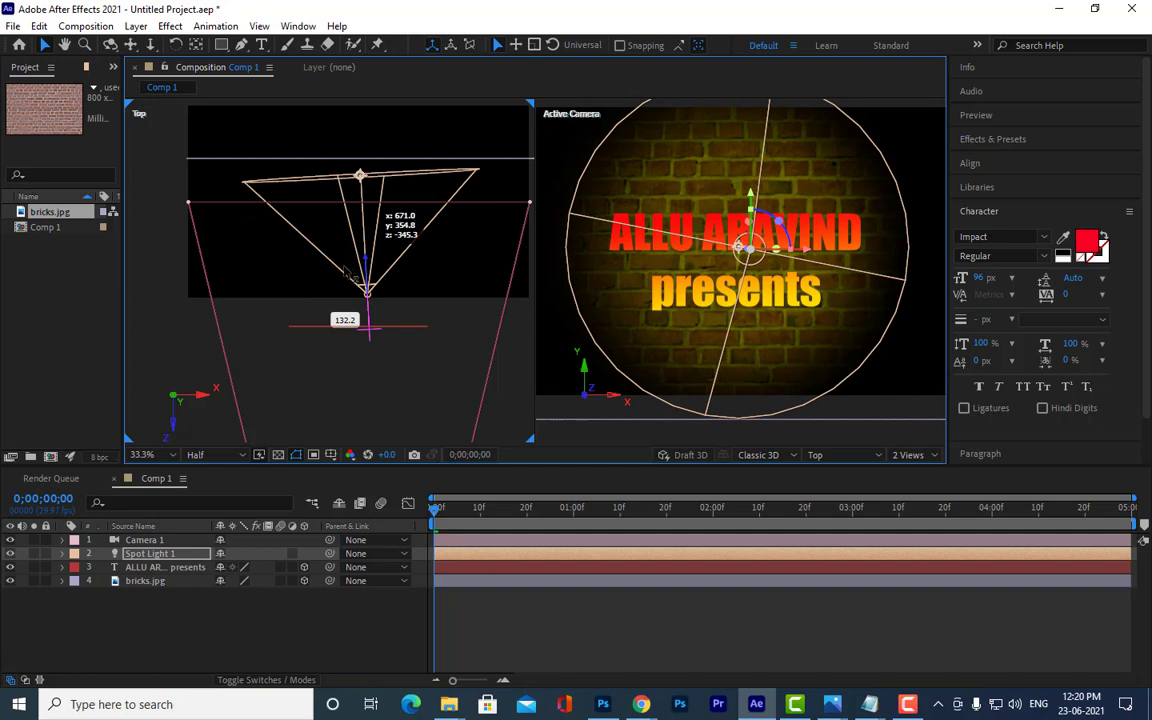
left_click_drag(345, 264, 345, 276)
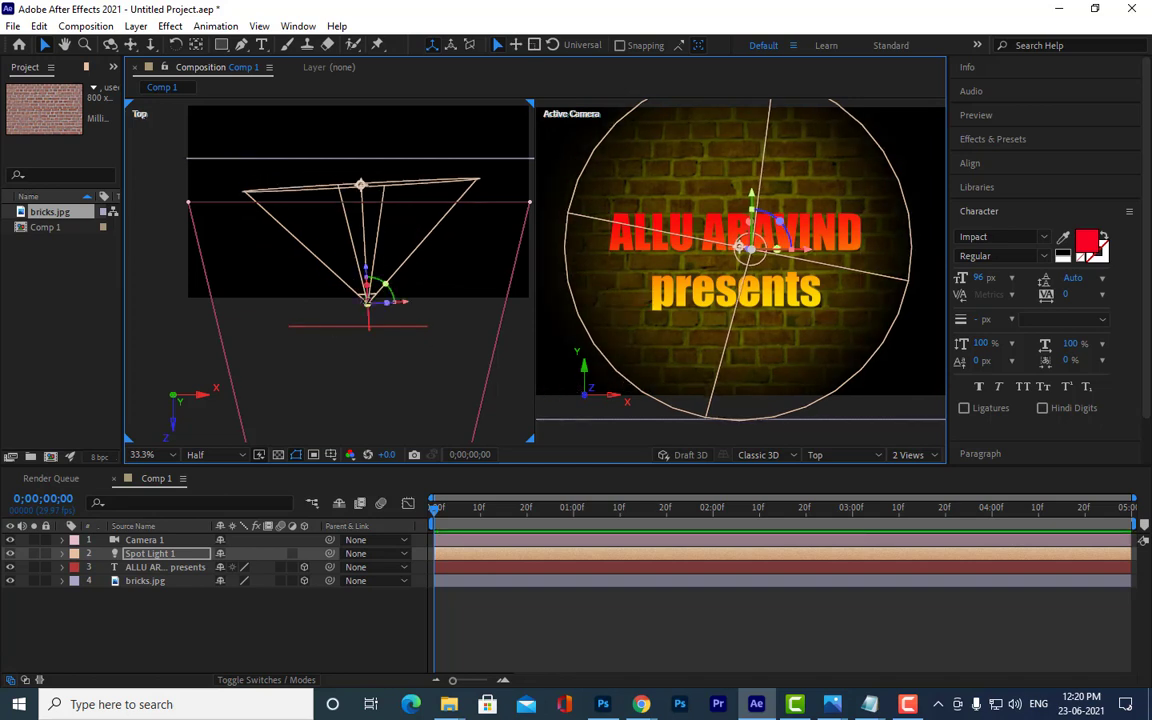
mouse_move(336, 250)
left_mouse_down()
mouse_move(360, 332)
mouse_move(359, 320)
left_mouse_up()
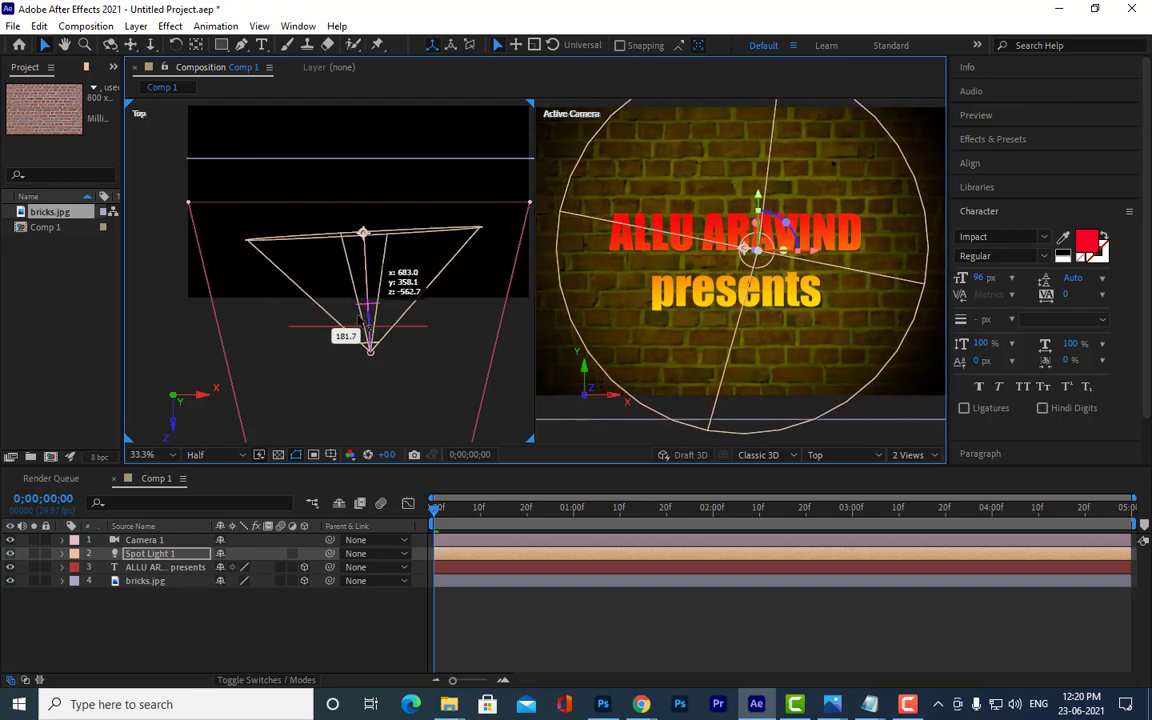
Step: Zoom the Active Camera view out to 25% and shift it slightly left
scroll(421, 223, "down", 2)
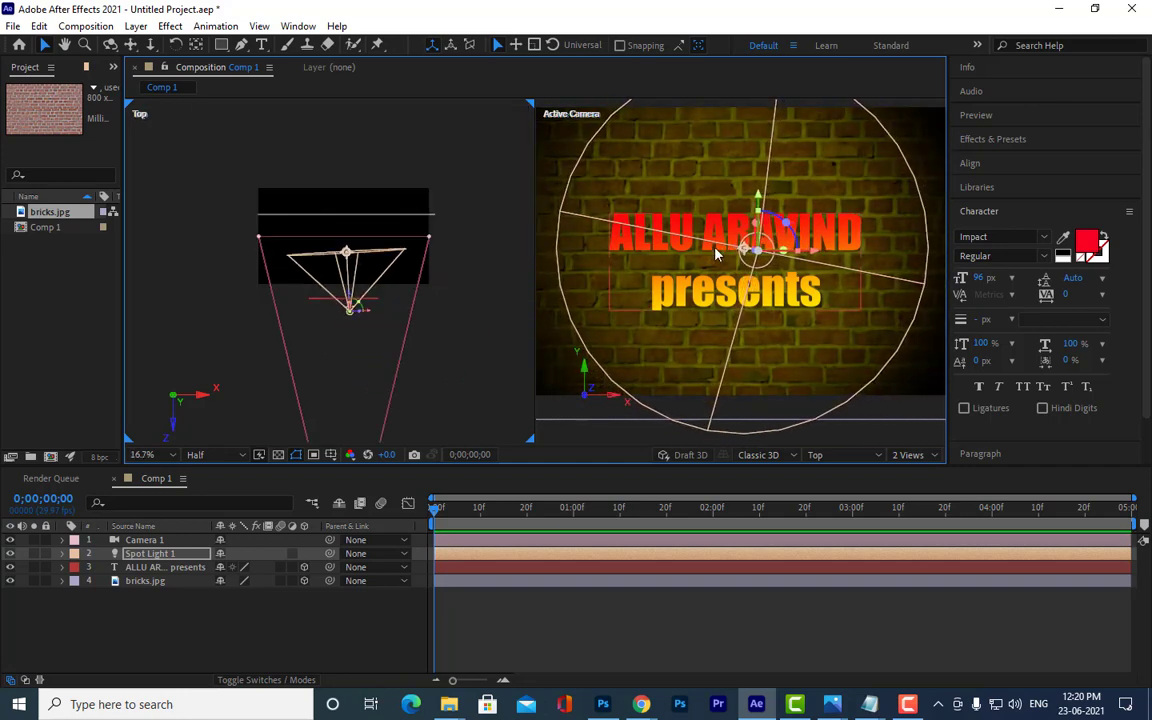
left_click(643, 221)
key("v")
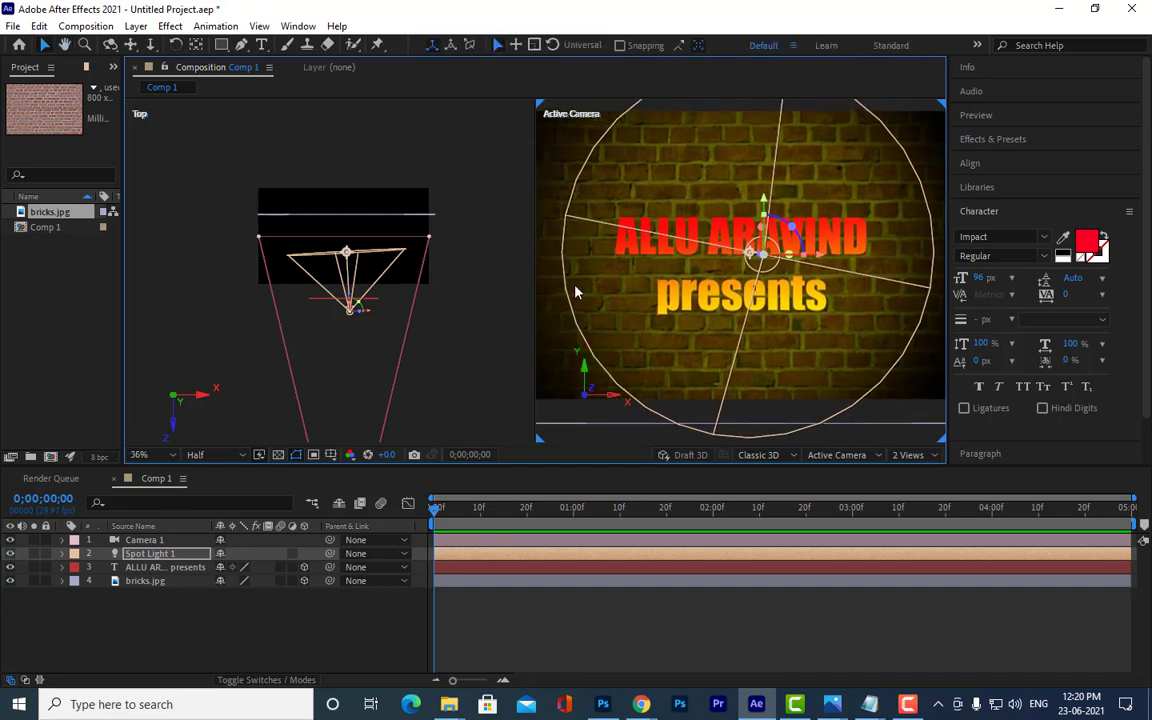
scroll(697, 296, "down", 2)
left_click_drag(697, 296, 678, 298)
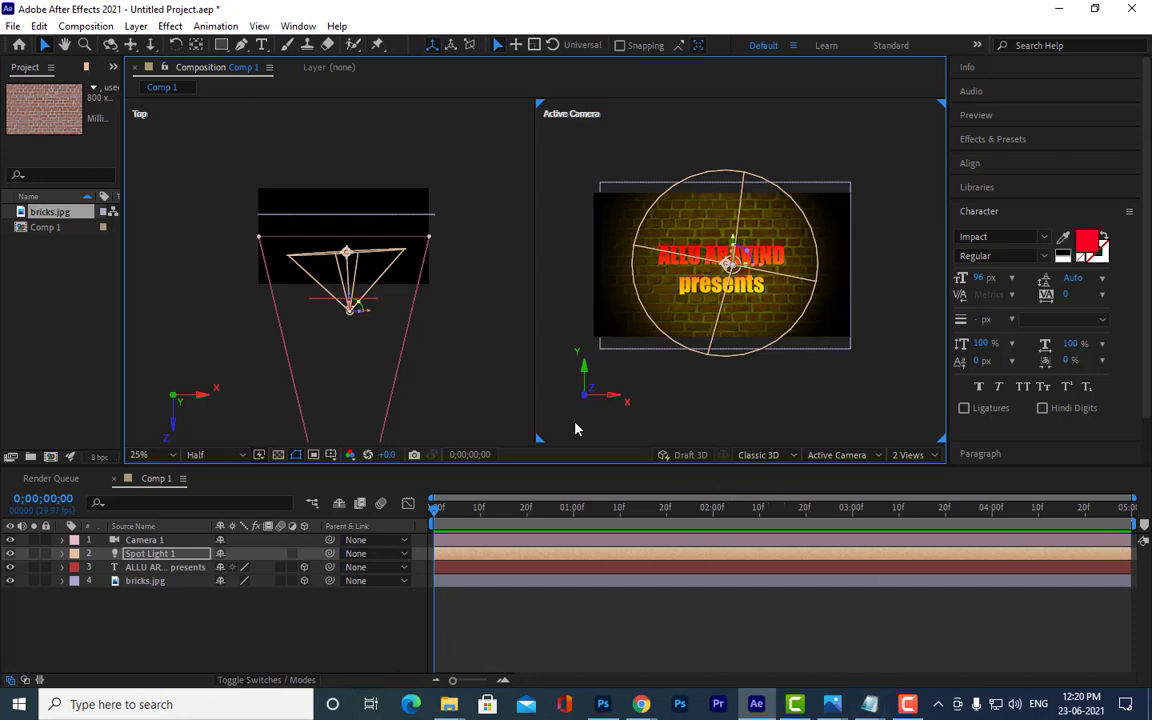
Step: Return to the composition start, select Camera 1 and reveal its Camera Options
left_click(1132, 512)
key("Home")
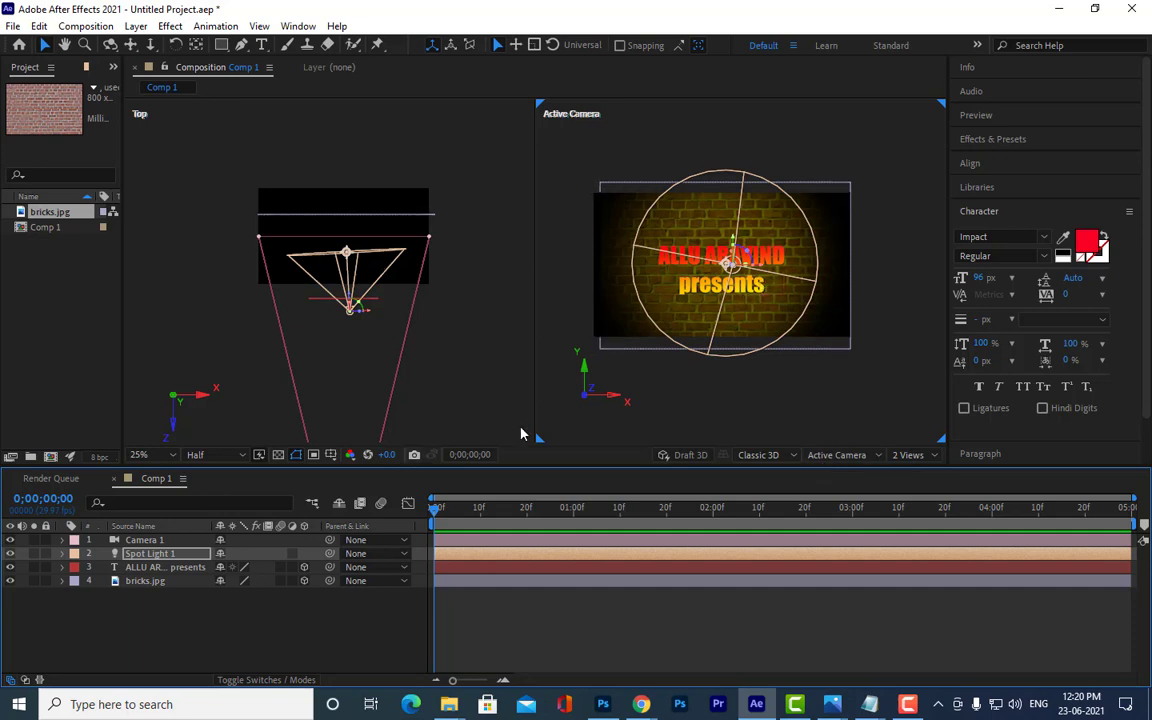
middle_click(456, 326)
left_click_drag(456, 326, 455, 180)
scroll(452, 234, "down", 2)
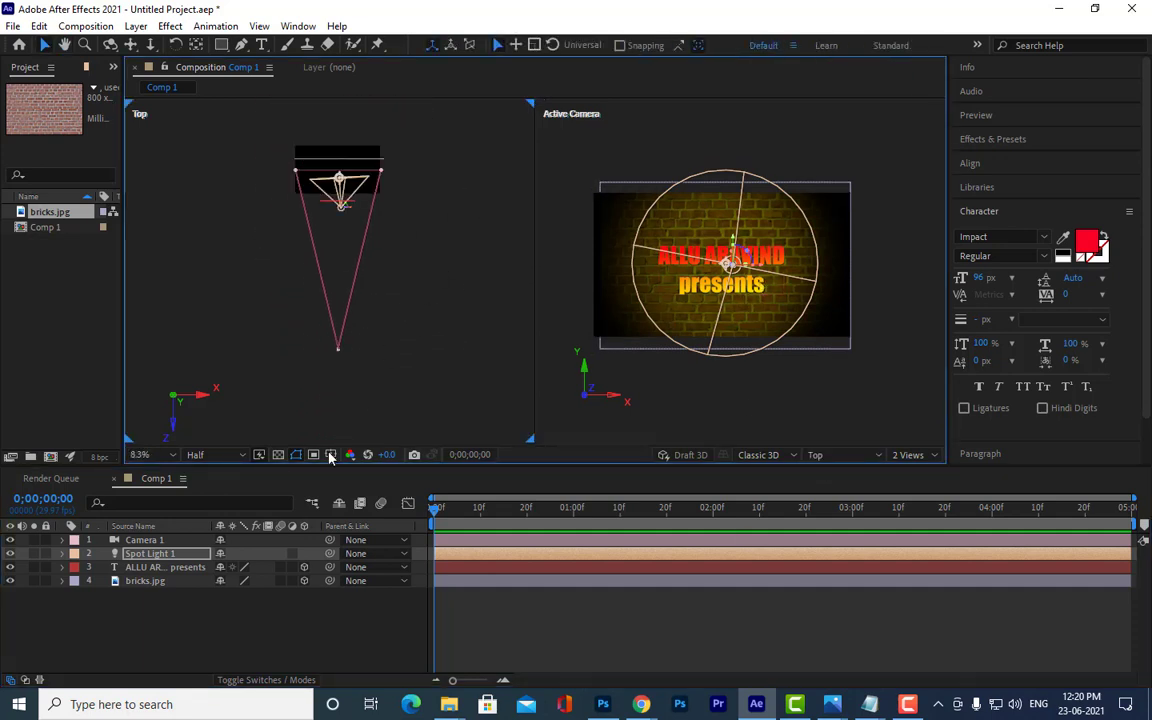
left_click(150, 540)
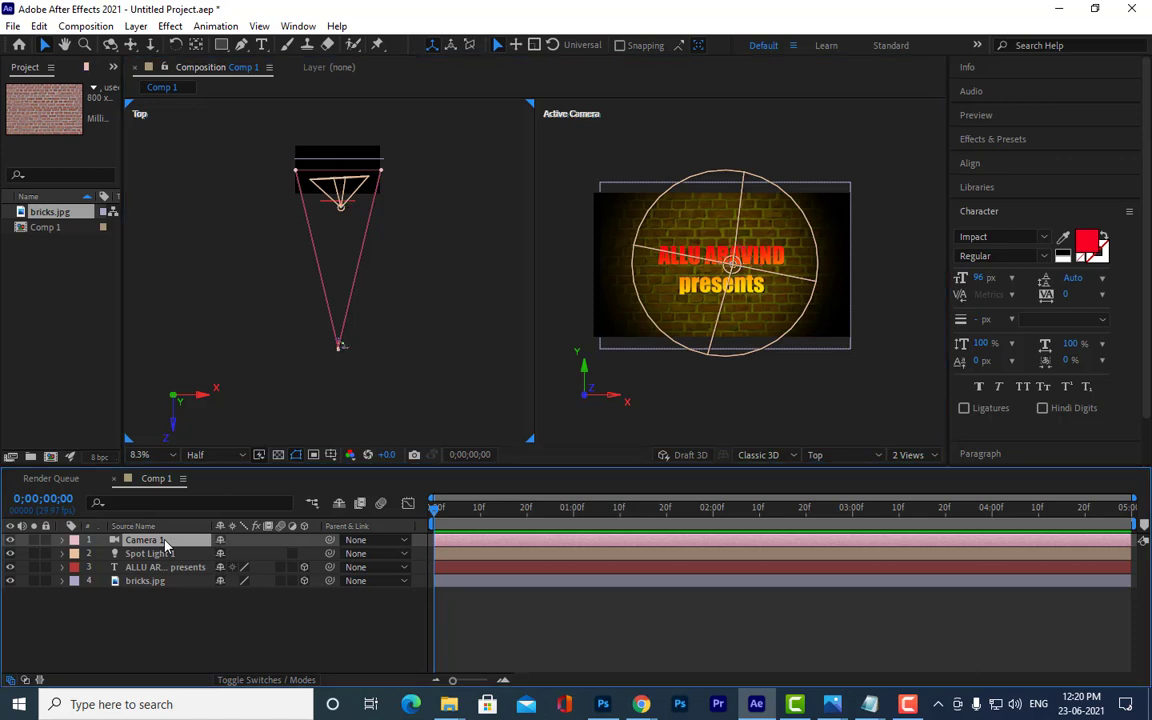
left_click(62, 541)
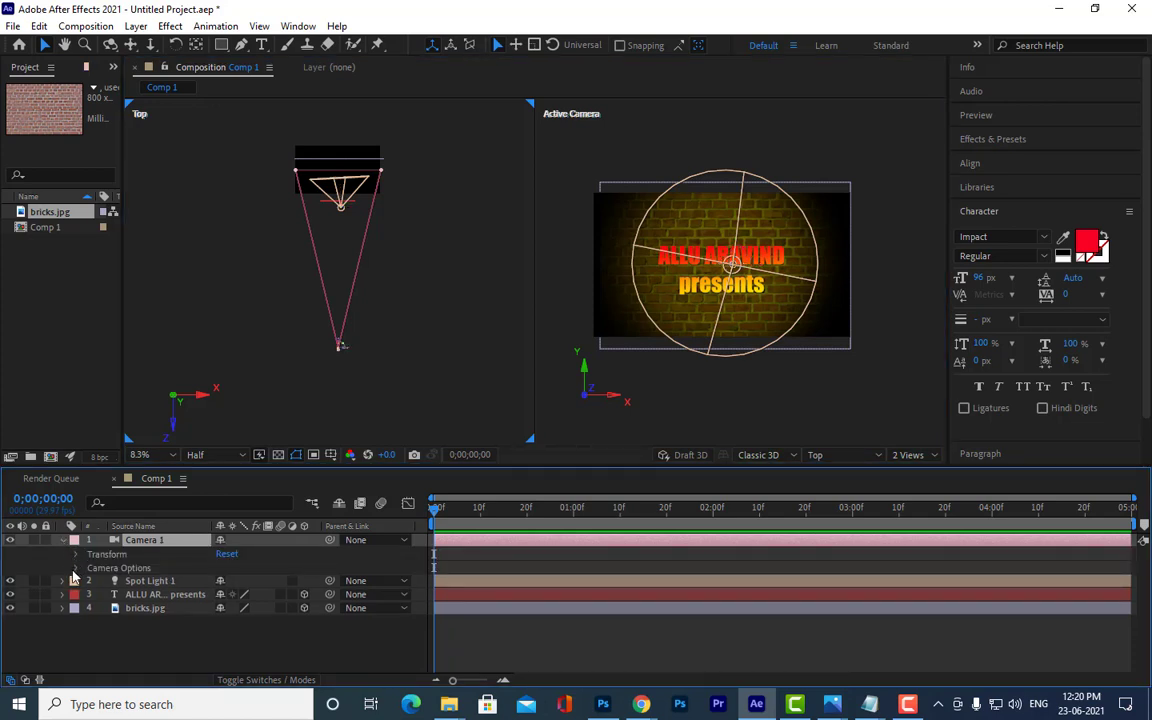
left_click(75, 569)
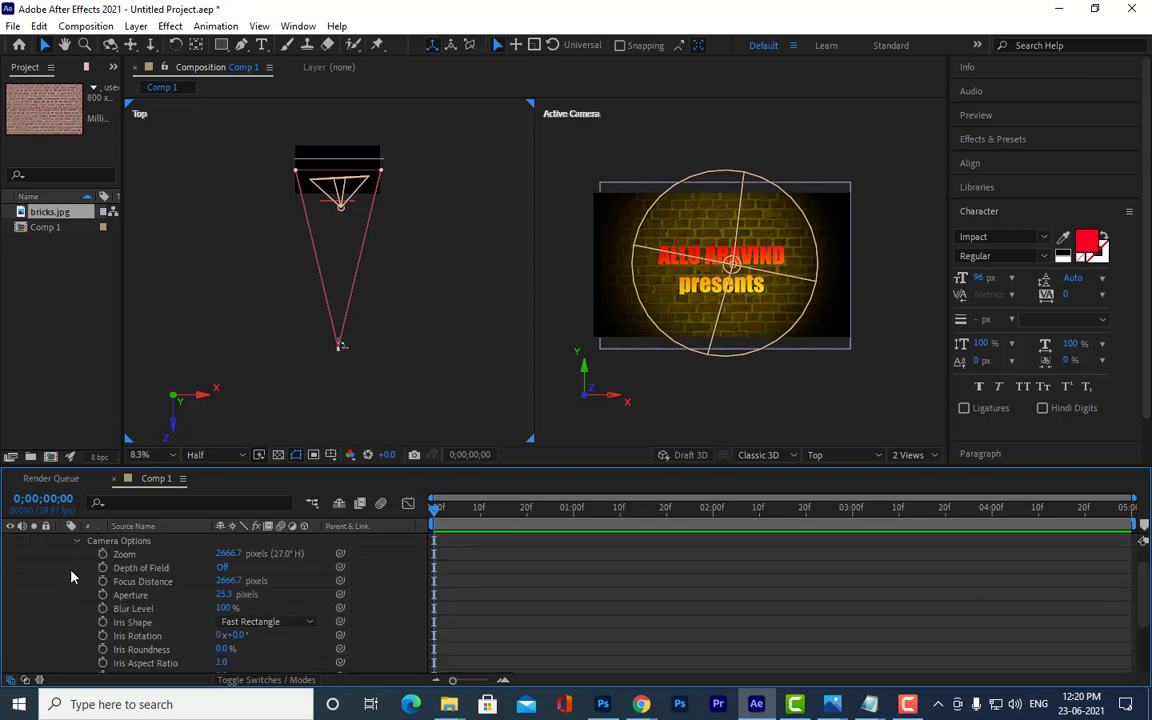
Step: Set Camera 1's Focus Distance to 2656.7 and Zoom to 2822.7 pixels
scroll(396, 331, "up", 2)
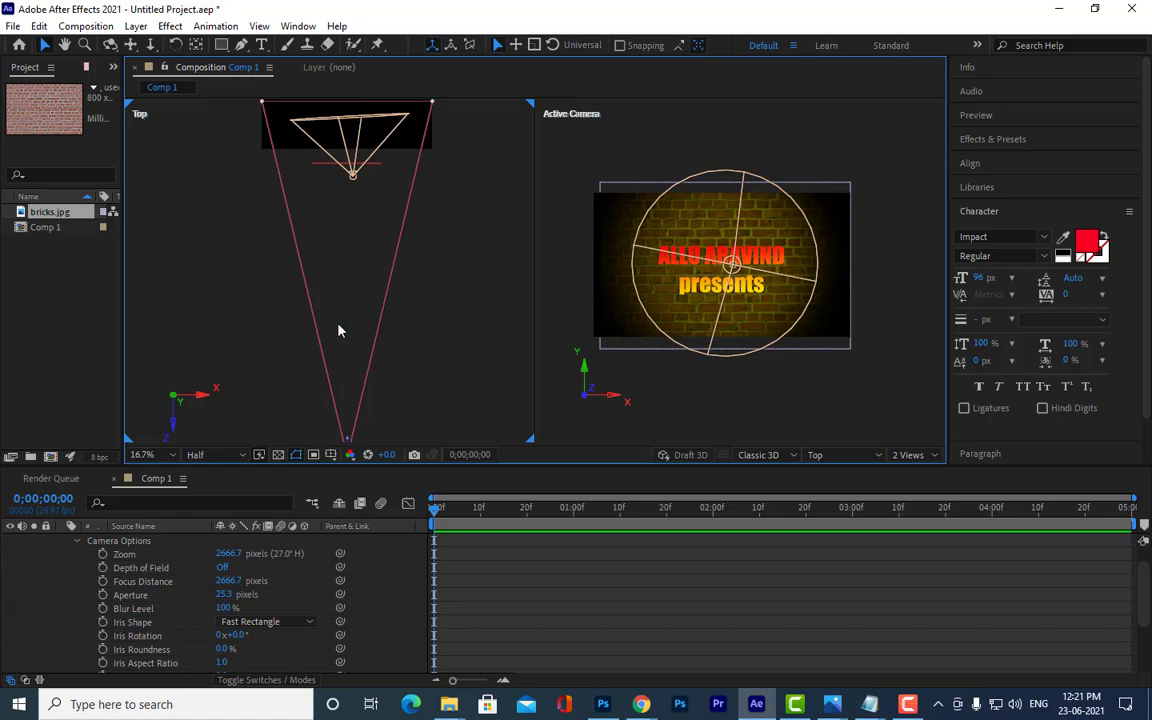
left_click_drag(383, 275, 385, 289)
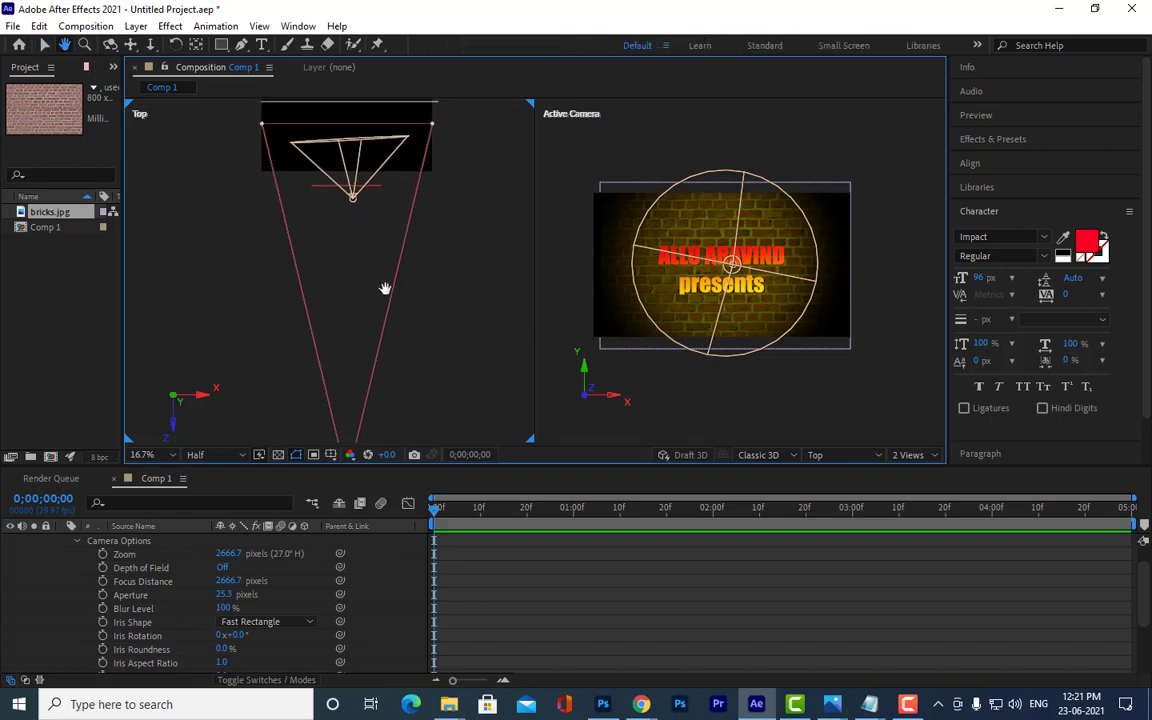
mouse_move(357, 467)
left_mouse_down()
mouse_move(357, 368)
mouse_move(357, 396)
left_mouse_up()
left_click_drag(419, 254, 420, 305)
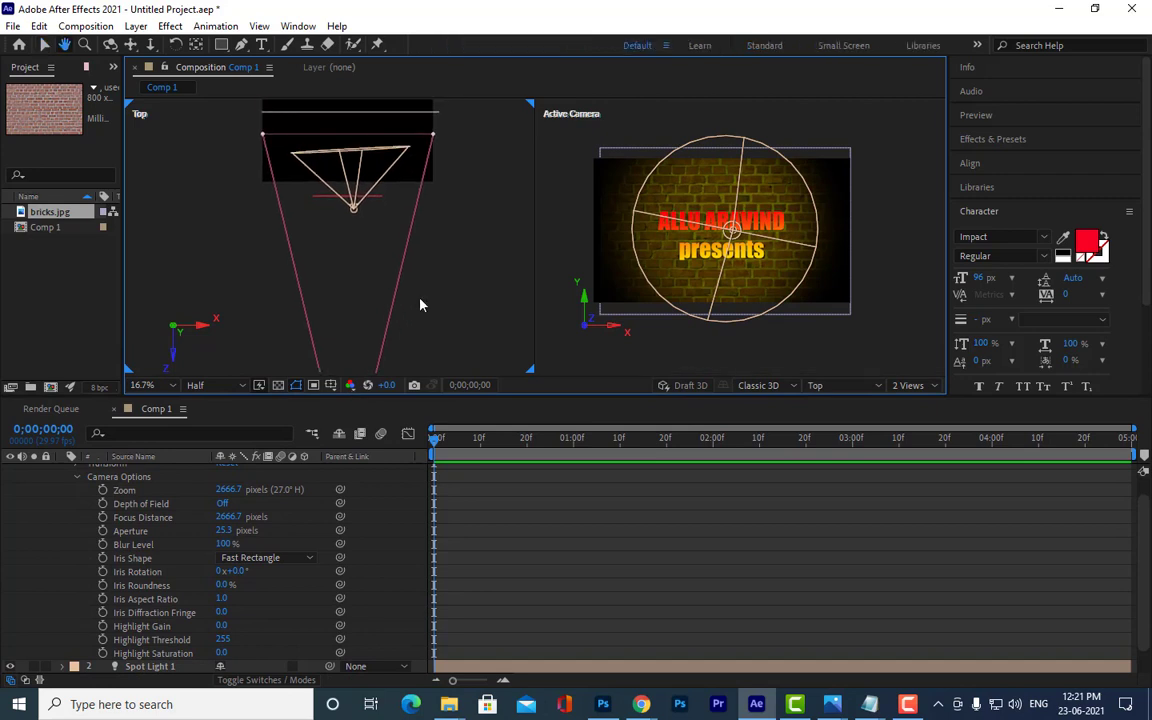
key("v")
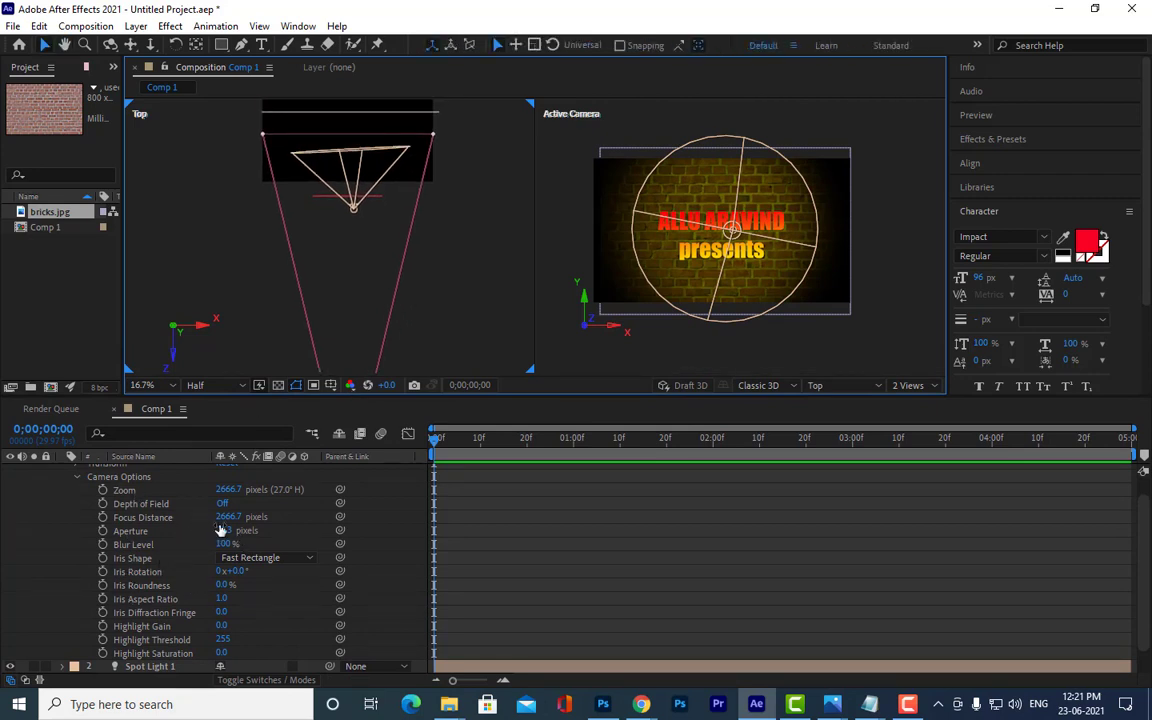
left_click_drag(228, 517, 200, 523)
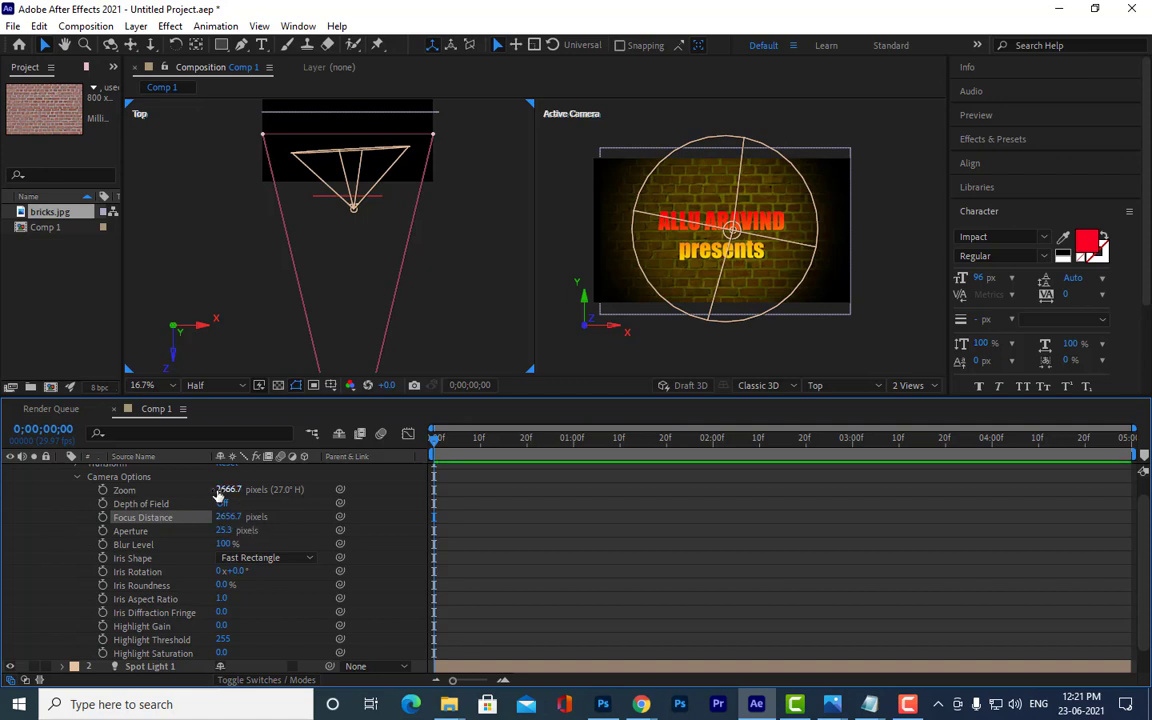
mouse_move(230, 489)
left_mouse_down()
mouse_move(210, 490)
mouse_move(376, 481)
mouse_move(170, 484)
mouse_move(230, 484)
mouse_move(330, 515)
mouse_move(125, 491)
mouse_move(357, 496)
left_mouse_up()
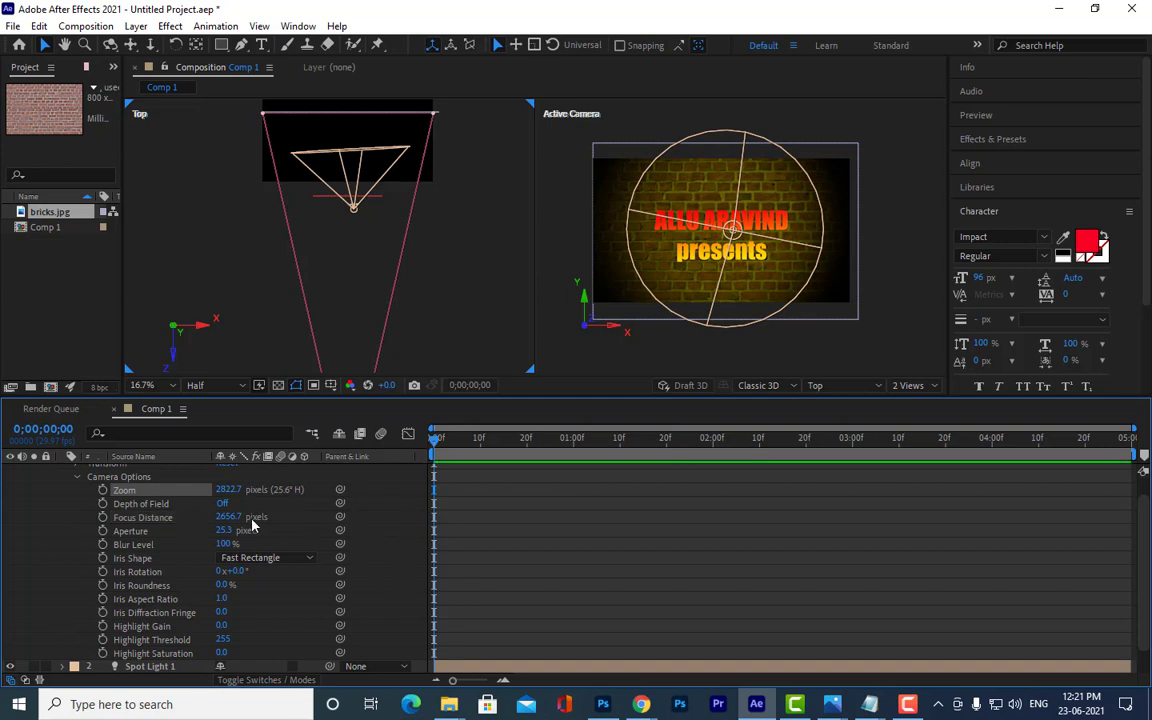
scroll(312, 532, "down", 1)
Step: Lower Camera 1's Focus Distance to 2570.7 pixels
scroll(312, 532, "up", 1)
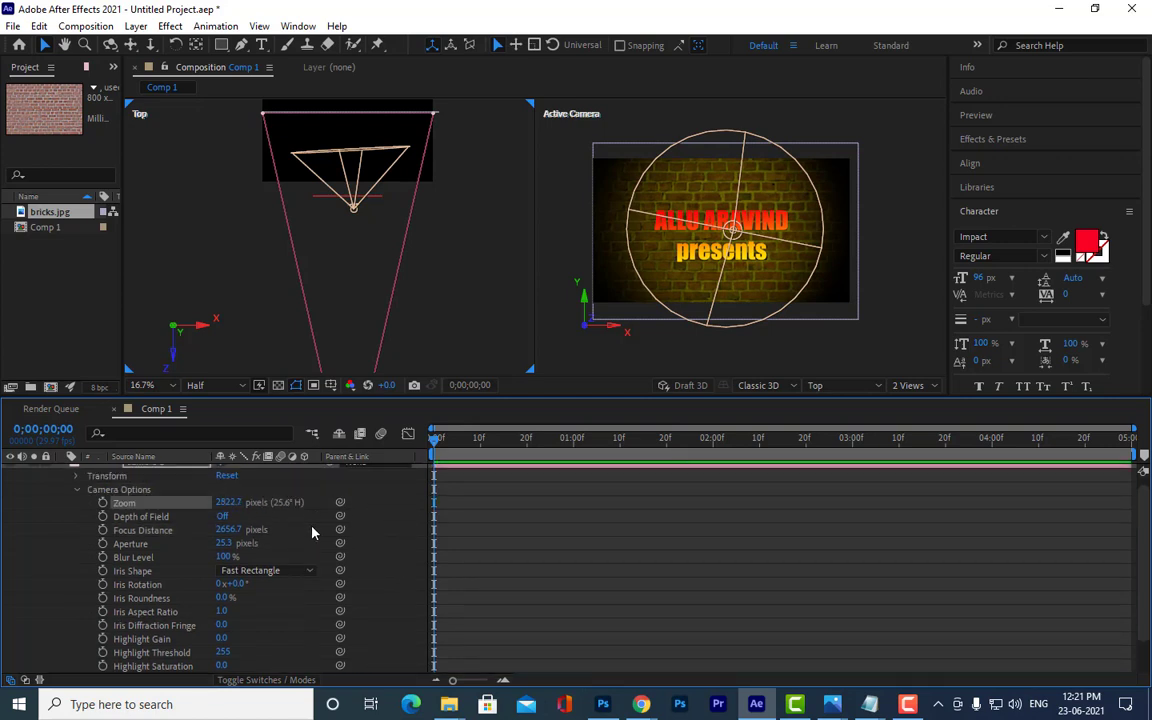
scroll(300, 538, "up", 2)
left_click_drag(231, 539, 212, 539)
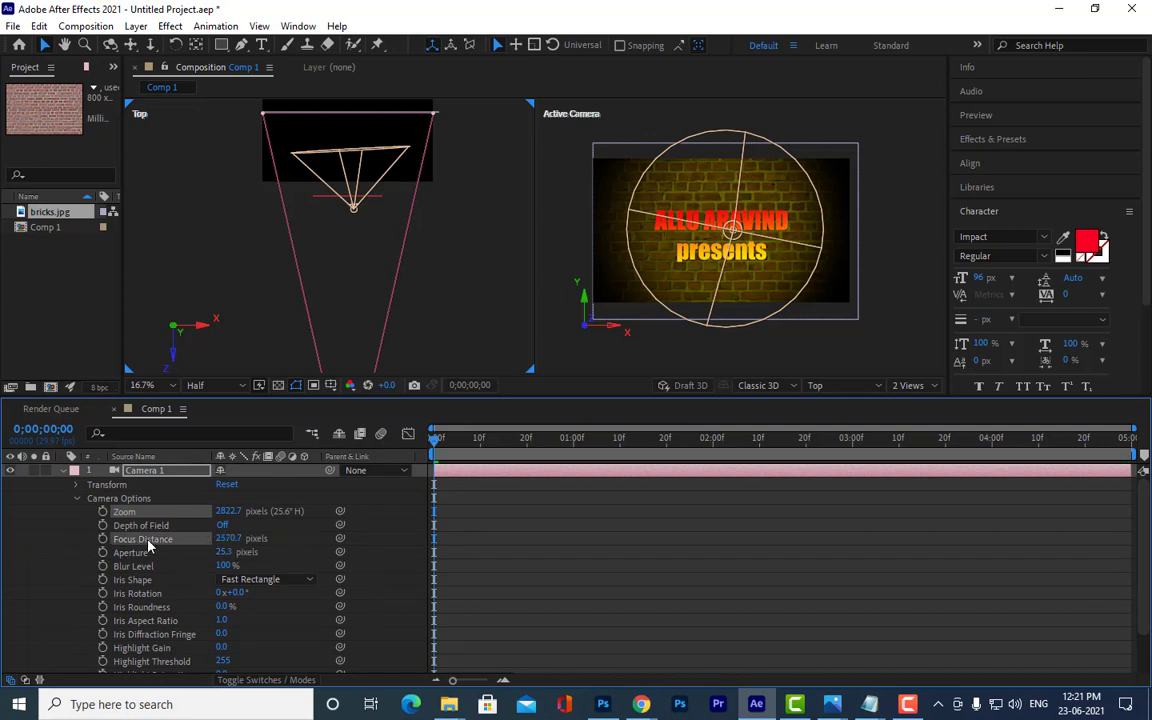
scroll(285, 562, "down", 2)
scroll(285, 562, "up", 2)
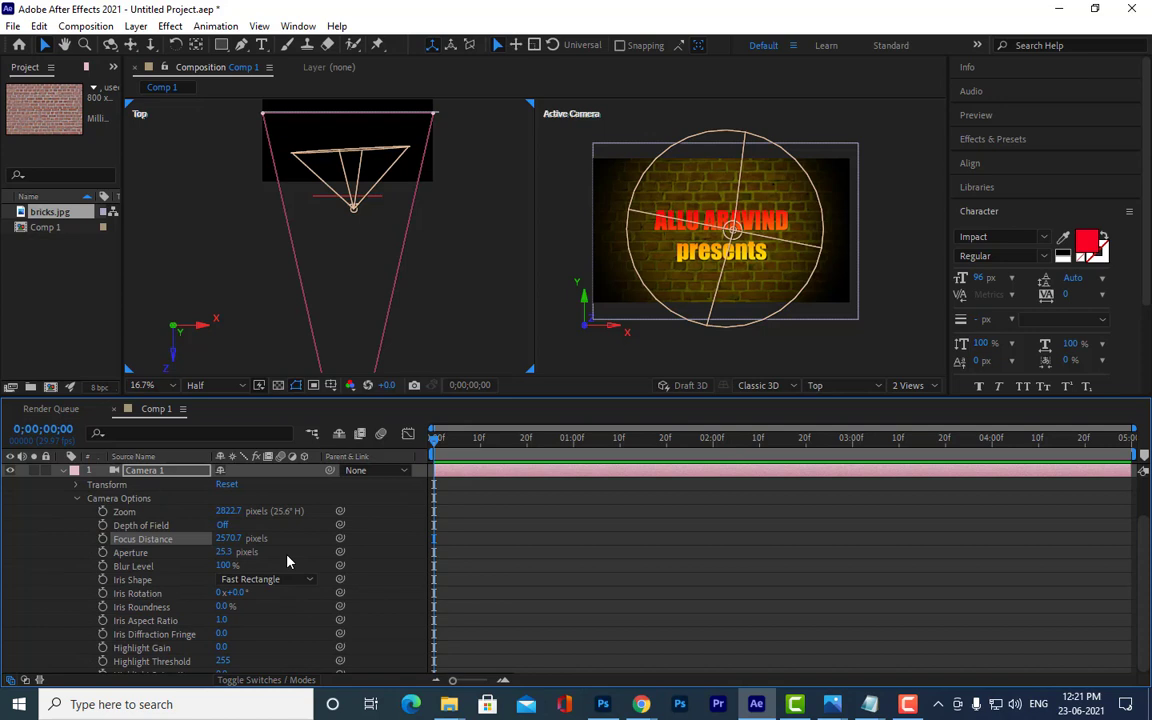
Step: Test the camera's Orientation and Y Rotation in Transform, leaving them at 0°
left_click(77, 485)
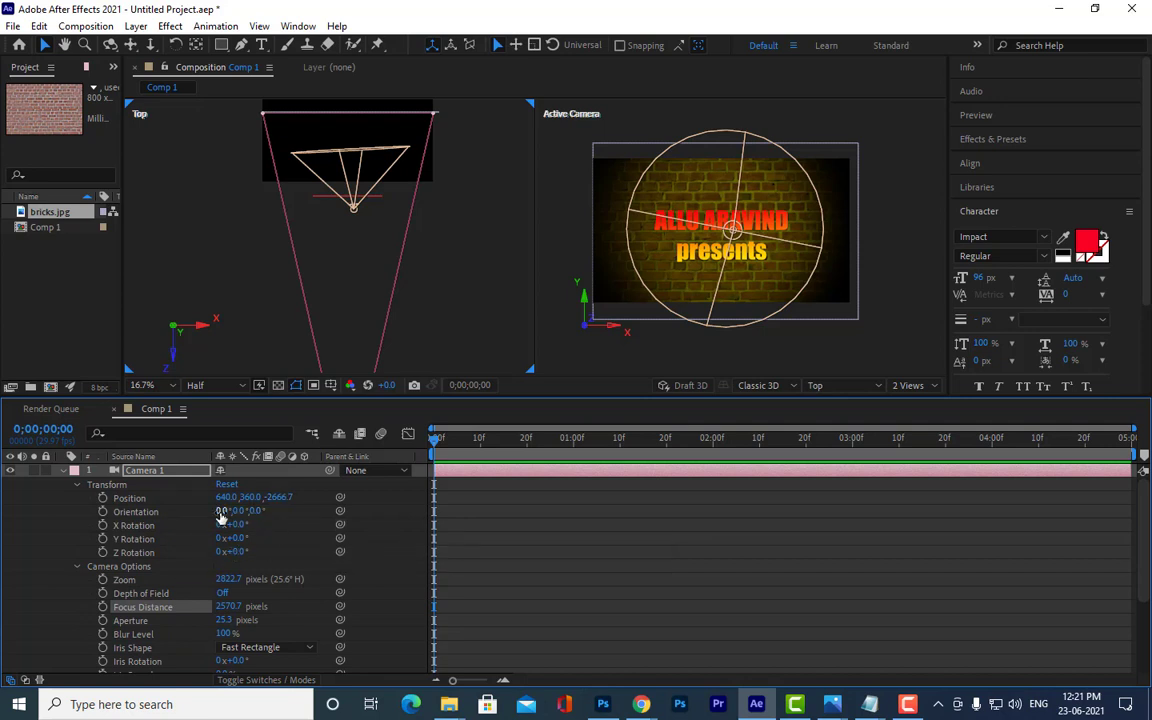
mouse_move(258, 516)
left_mouse_down()
mouse_move(270, 516)
mouse_move(247, 511)
left_mouse_up()
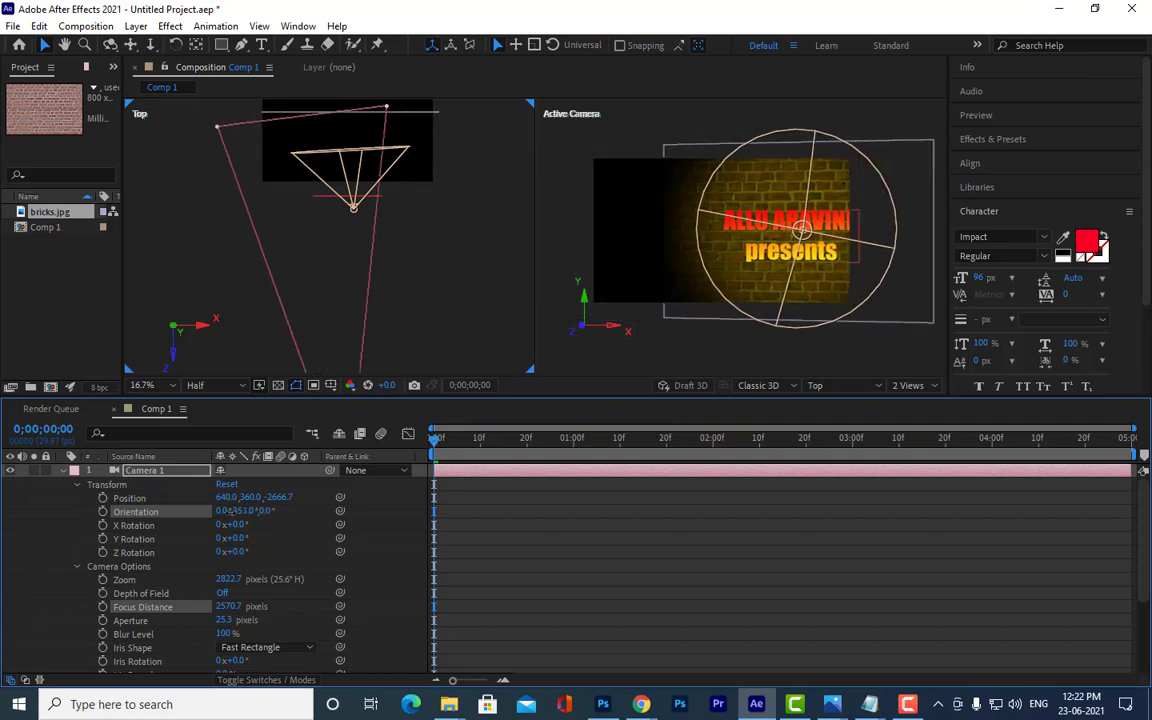
left_click_drag(240, 510, 298, 545)
key("ctrl+z")
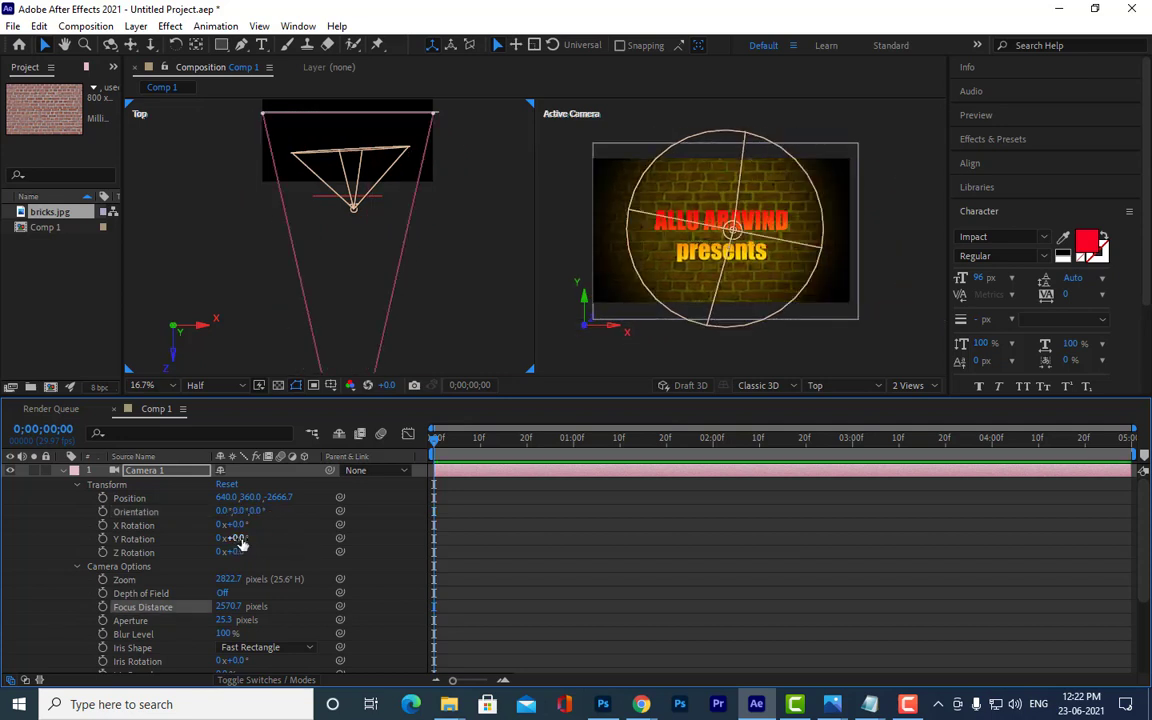
mouse_move(240, 544)
left_mouse_down()
mouse_move(228, 538)
mouse_move(277, 543)
mouse_move(313, 496)
left_mouse_up()
scroll(284, 562, "down", 4)
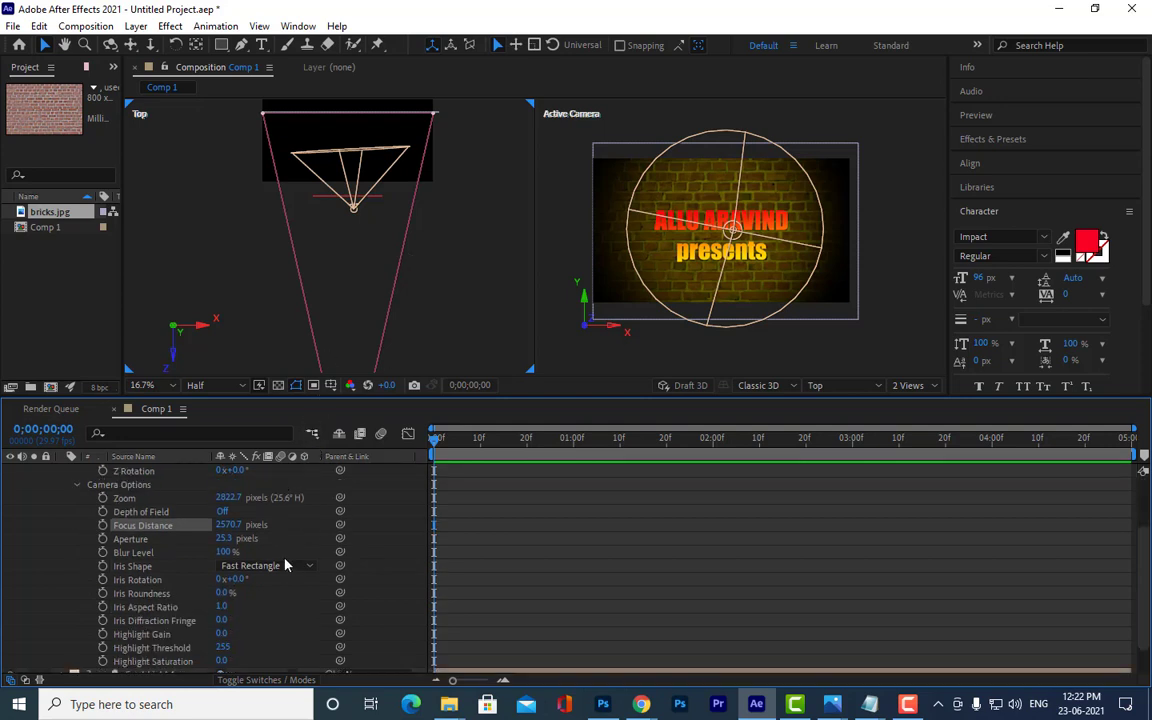
scroll(280, 565, "up", 2)
Step: Turn Depth of Field on, with Zoom 2604.7 and Focus Distance 1655.7 pixels
left_click(222, 553)
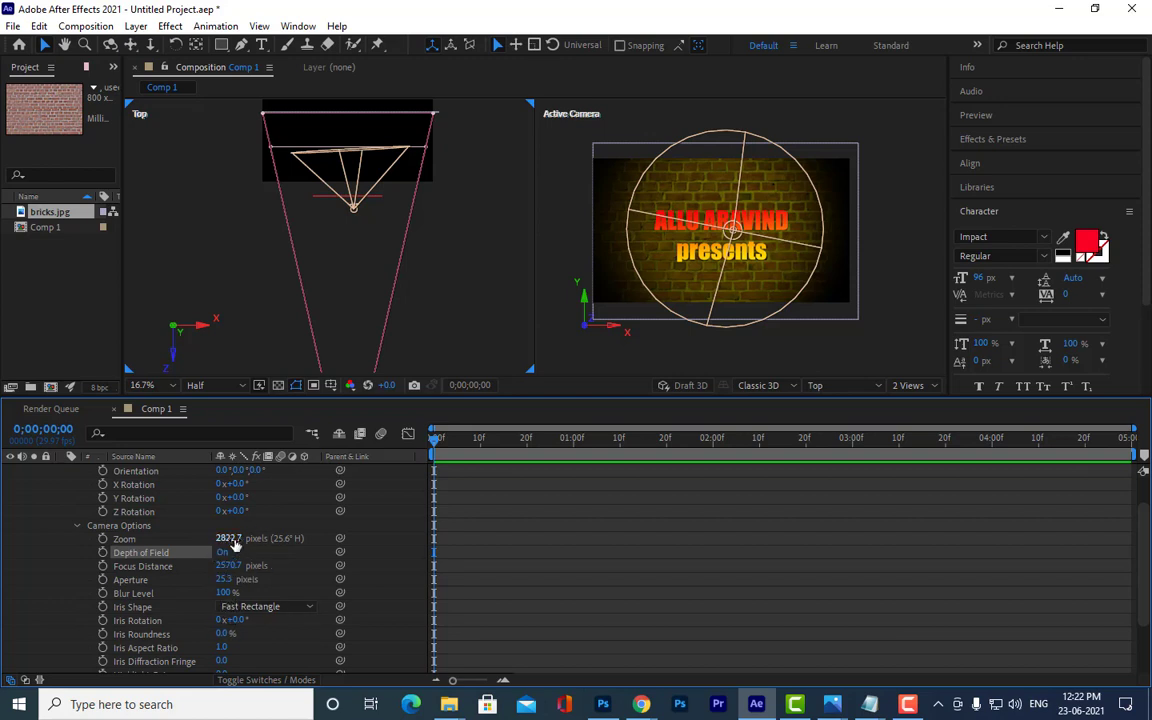
mouse_move(228, 538)
left_mouse_down()
mouse_move(166, 566)
mouse_move(258, 505)
mouse_move(221, 663)
left_mouse_up()
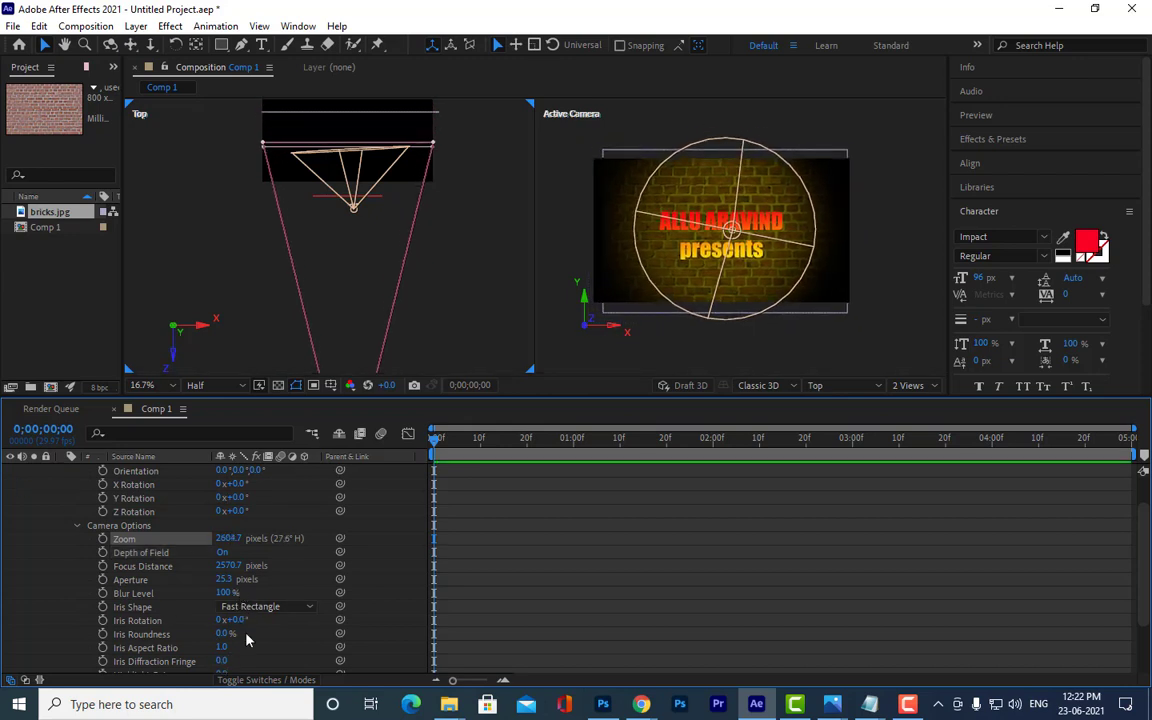
scroll(267, 591, "down", 3)
scroll(269, 589, "up", 3)
scroll(268, 590, "up", 3)
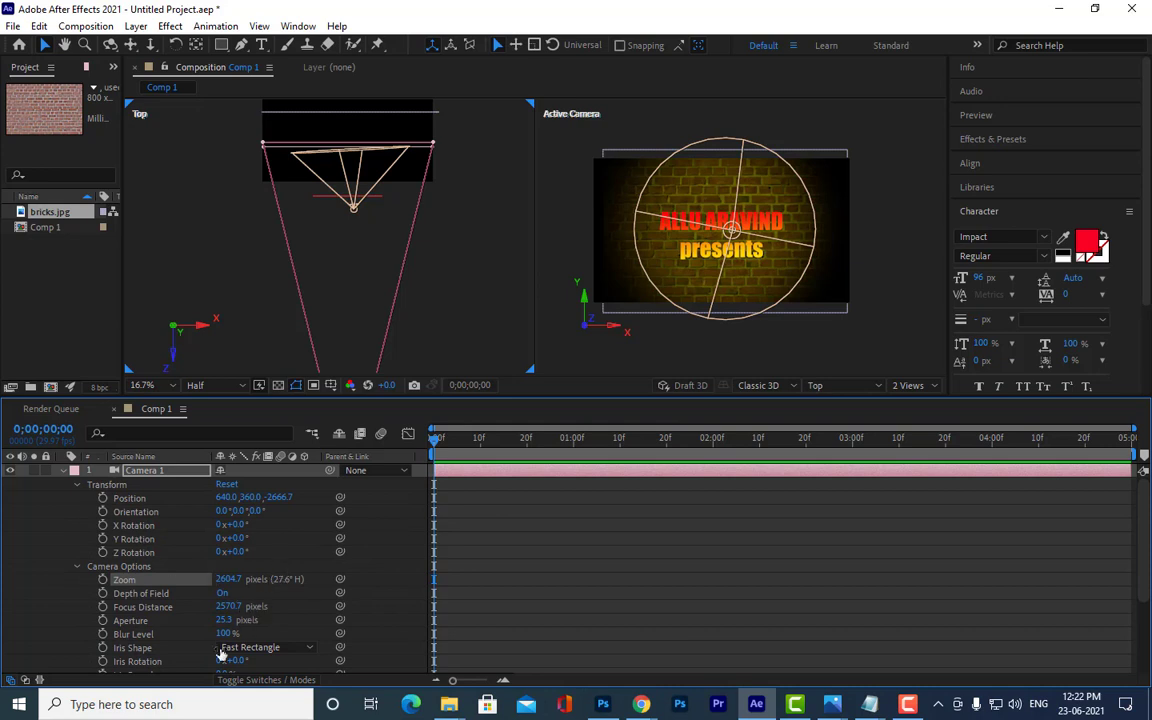
left_click_drag(236, 612, 3, 552)
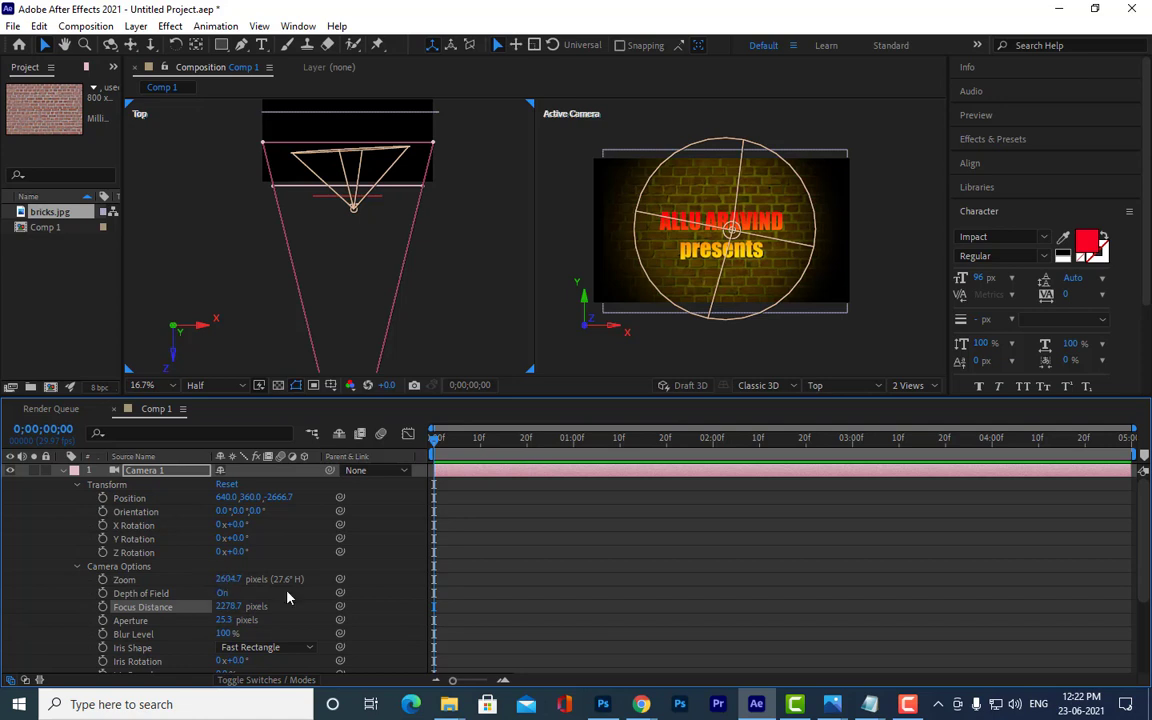
left_click_drag(229, 607, 3, 622)
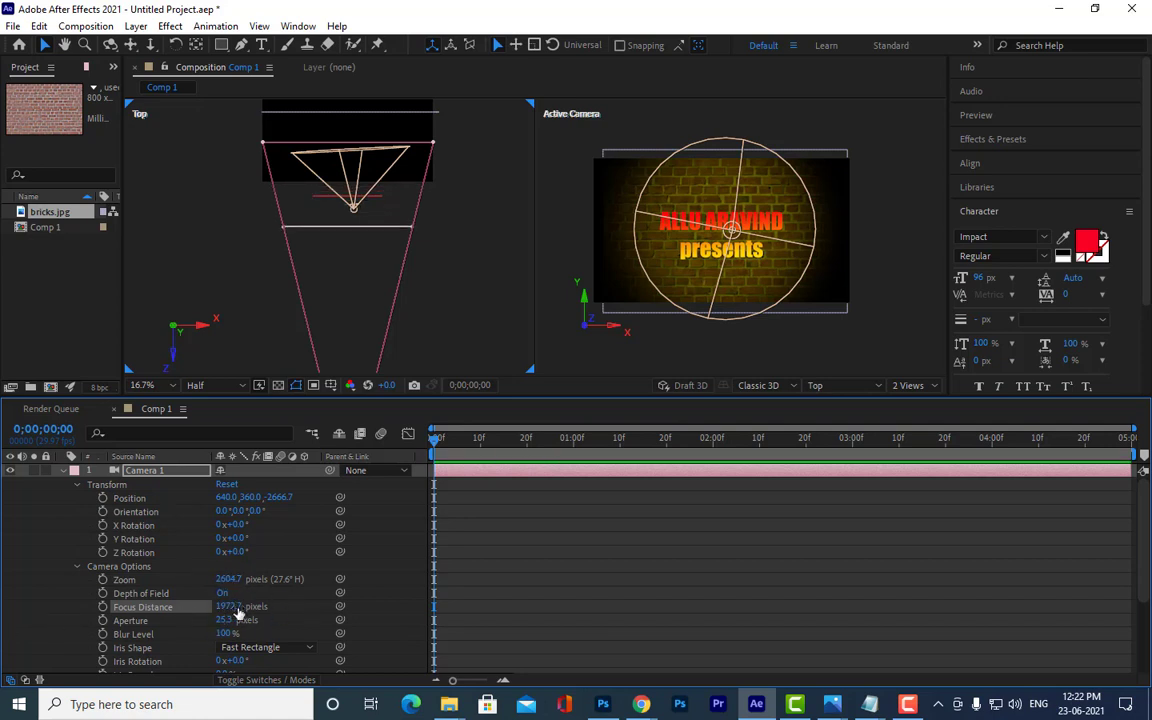
left_click_drag(238, 608, 250, 541)
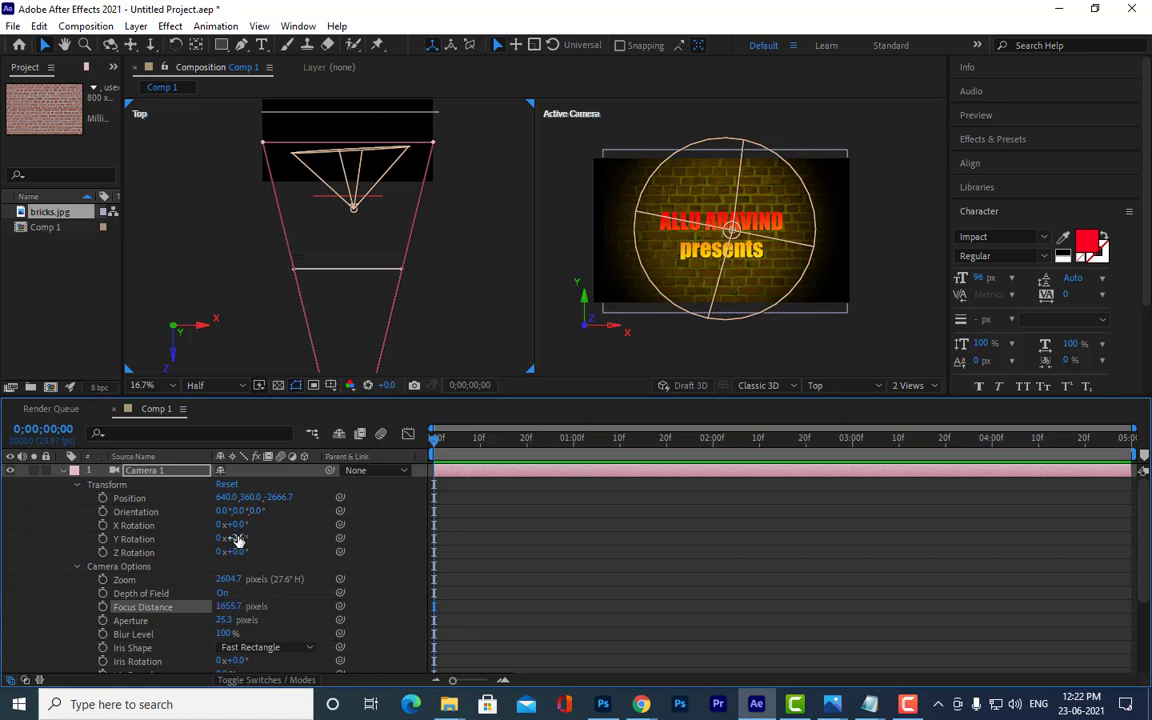
Step: Try swinging the camera around Y, then reset the rotation to 0°
mouse_move(238, 540)
left_mouse_down()
mouse_move(264, 540)
mouse_move(248, 538)
left_mouse_up()
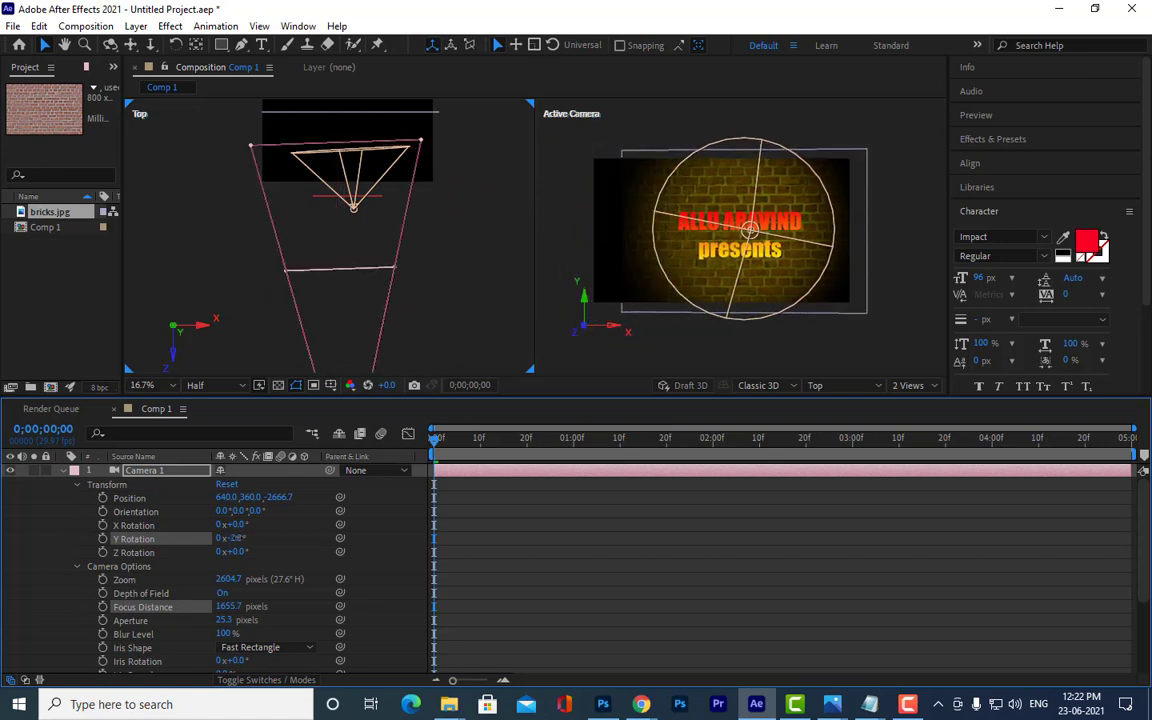
key("ctrl+z")
left_click(370, 606)
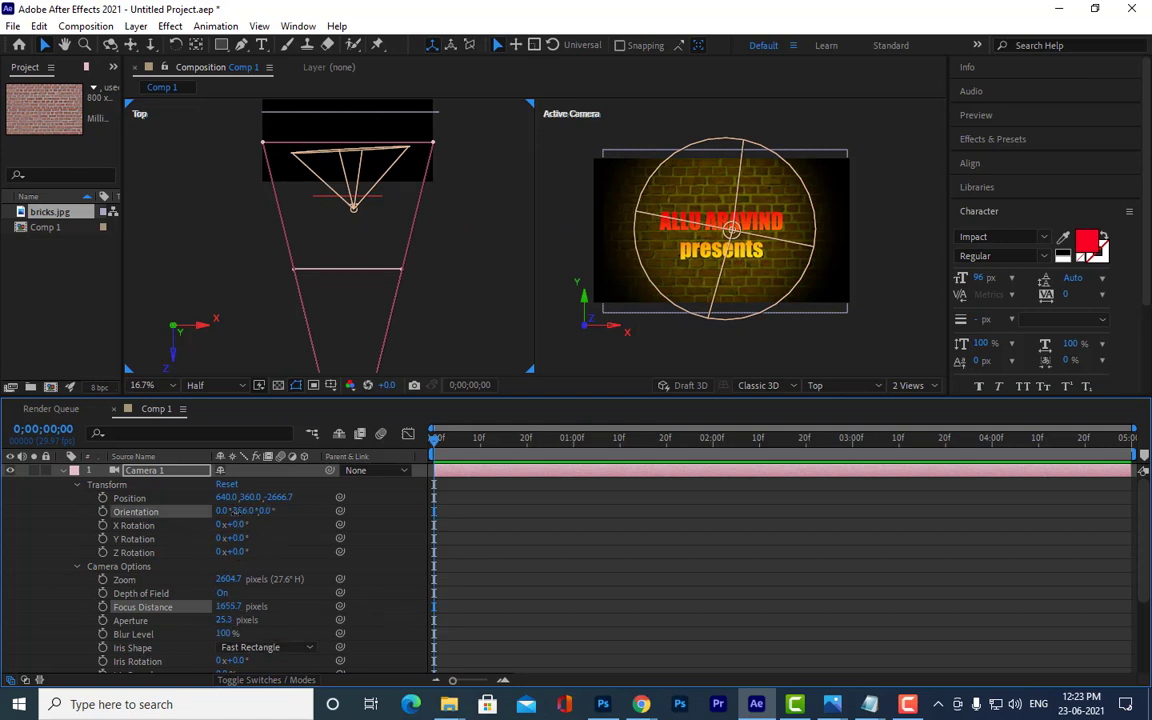
mouse_move(243, 511)
left_mouse_down()
mouse_move(258, 511)
mouse_move(226, 514)
mouse_move(238, 512)
left_mouse_up()
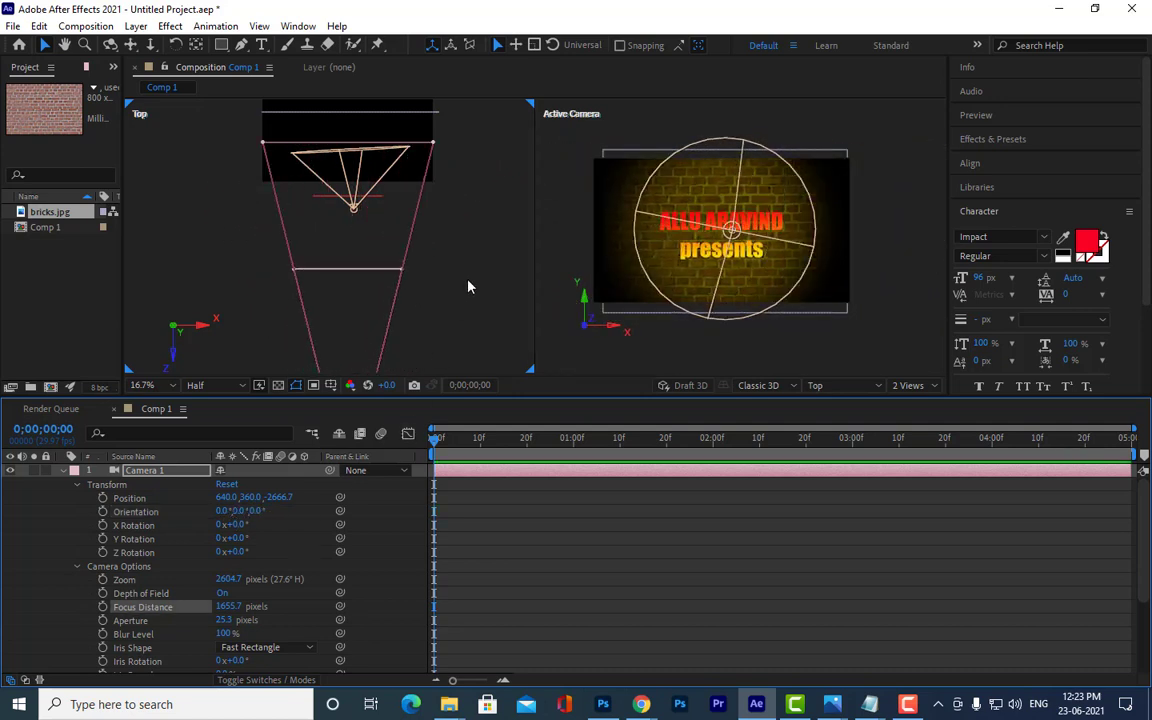
Step: Place Camera 1 at 982.6, 360.0, -1457.8, turned 340.7° on Y, framing the full title
scroll(468, 289, "down", 2)
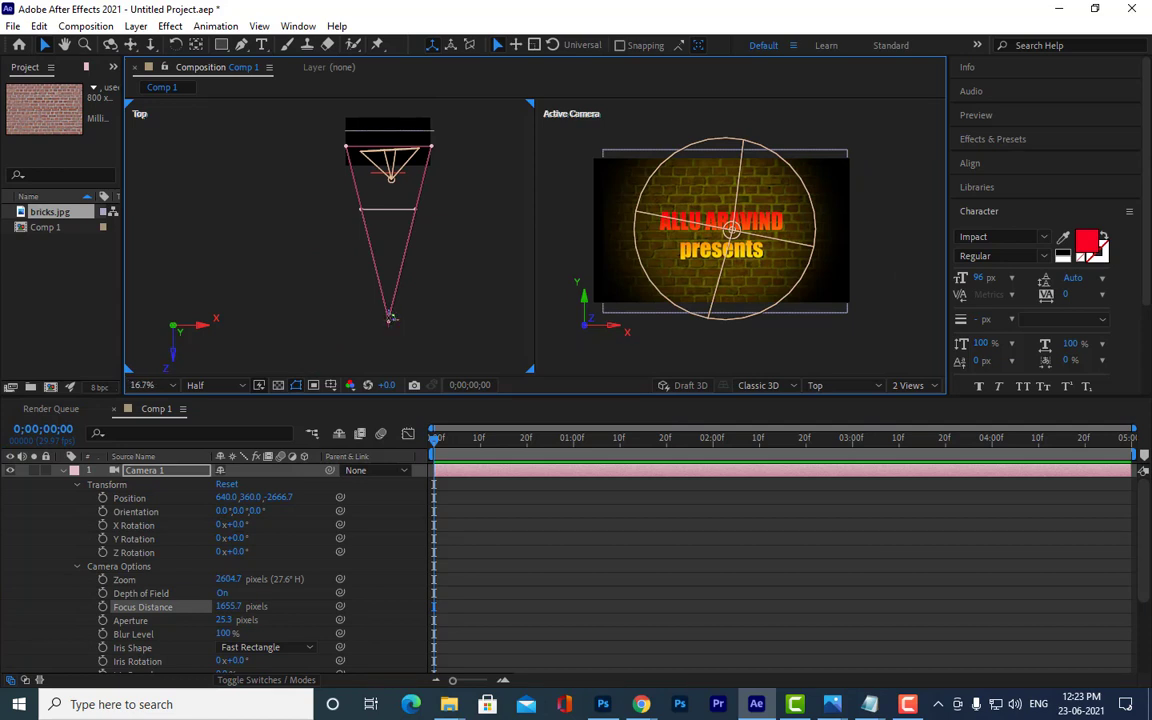
left_click_drag(390, 318, 366, 303)
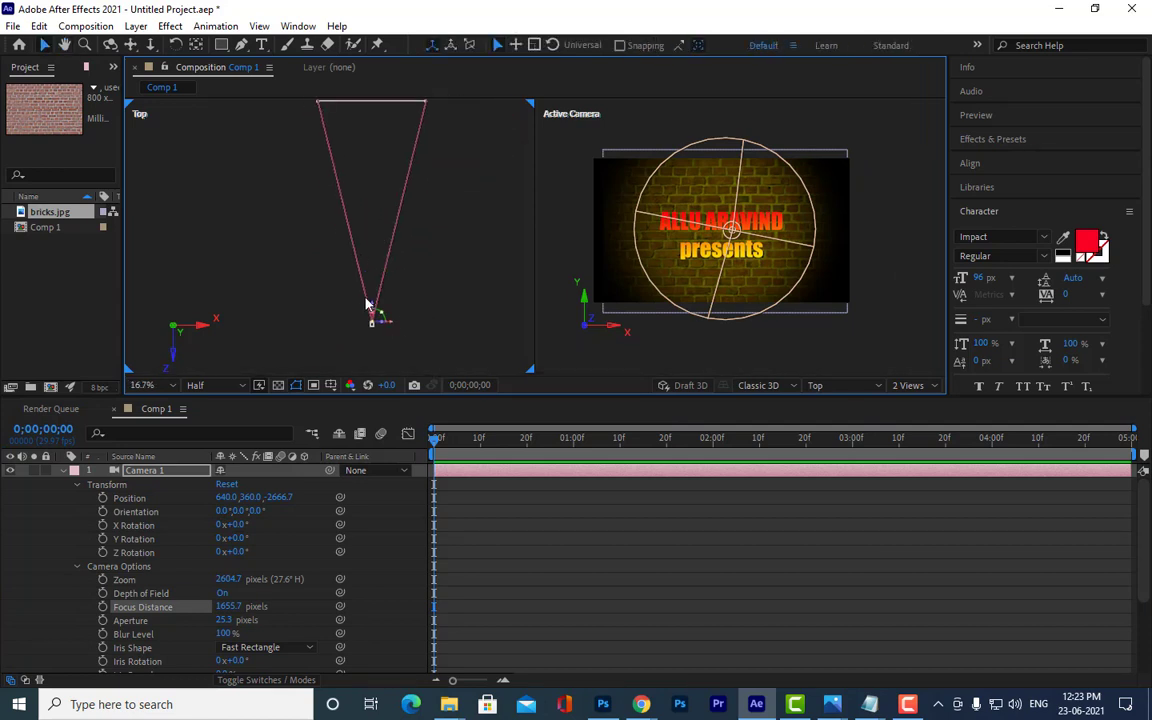
mouse_move(378, 314)
left_mouse_down()
mouse_move(373, 182)
mouse_move(434, 203)
left_mouse_up()
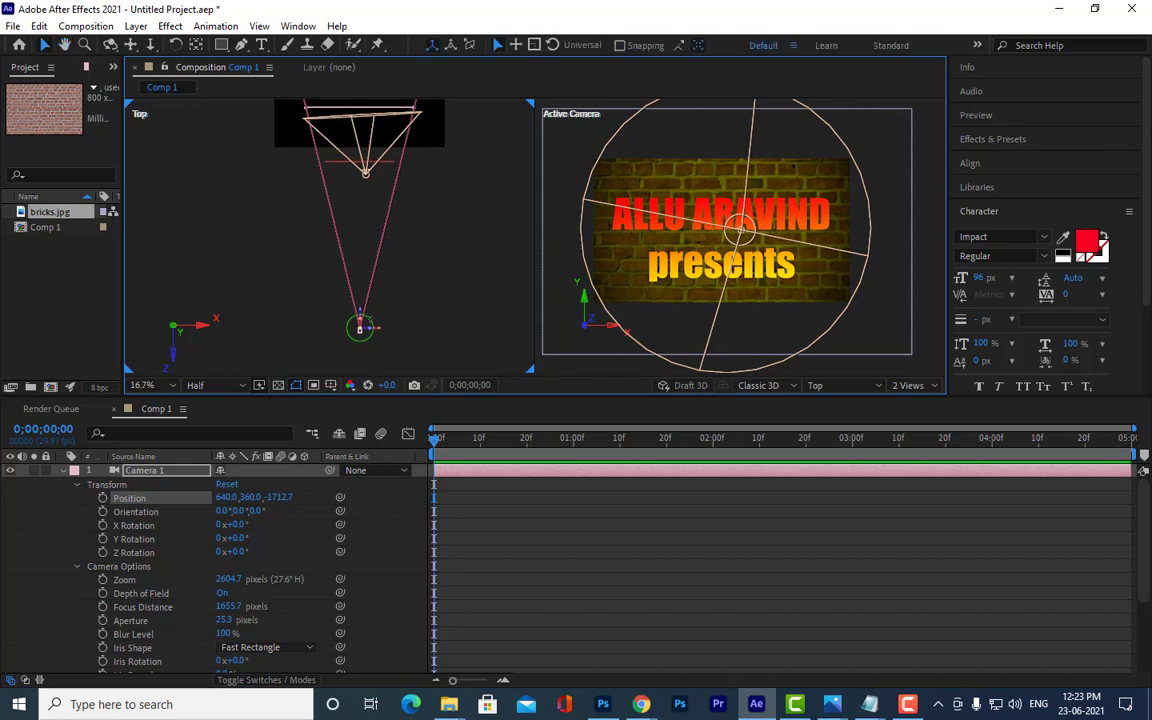
left_click_drag(361, 327, 454, 362)
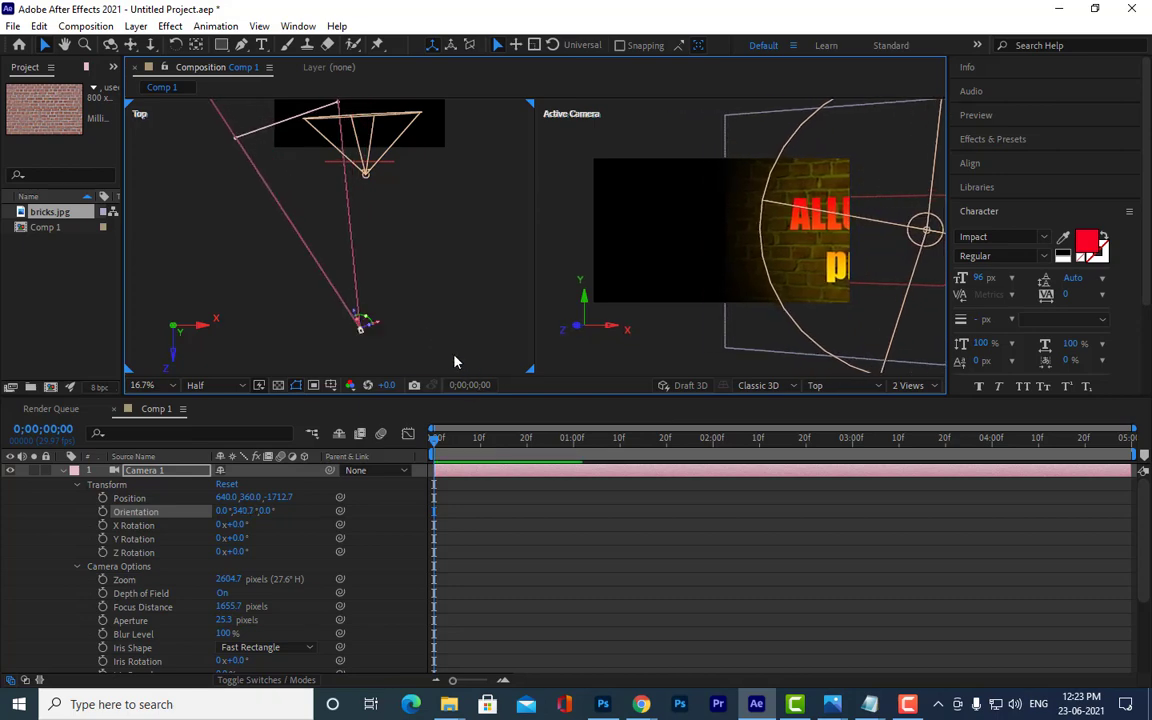
left_click_drag(378, 328, 437, 306)
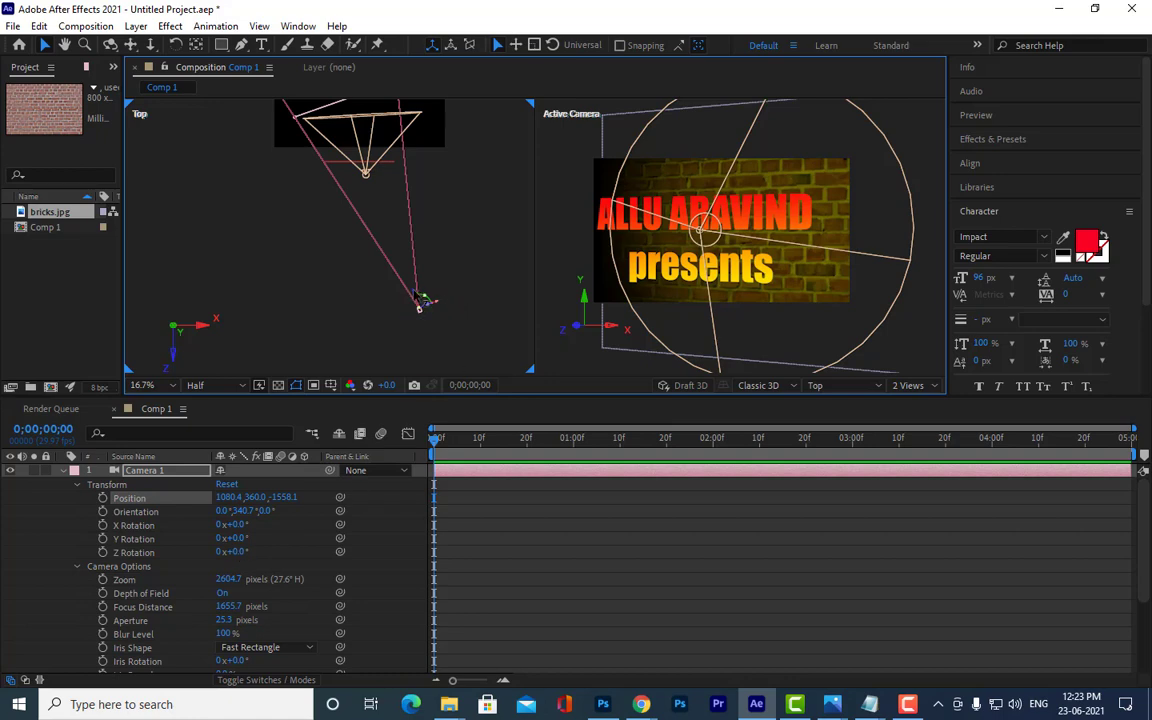
mouse_move(420, 305)
left_mouse_down()
mouse_move(416, 288)
mouse_move(428, 293)
left_mouse_up()
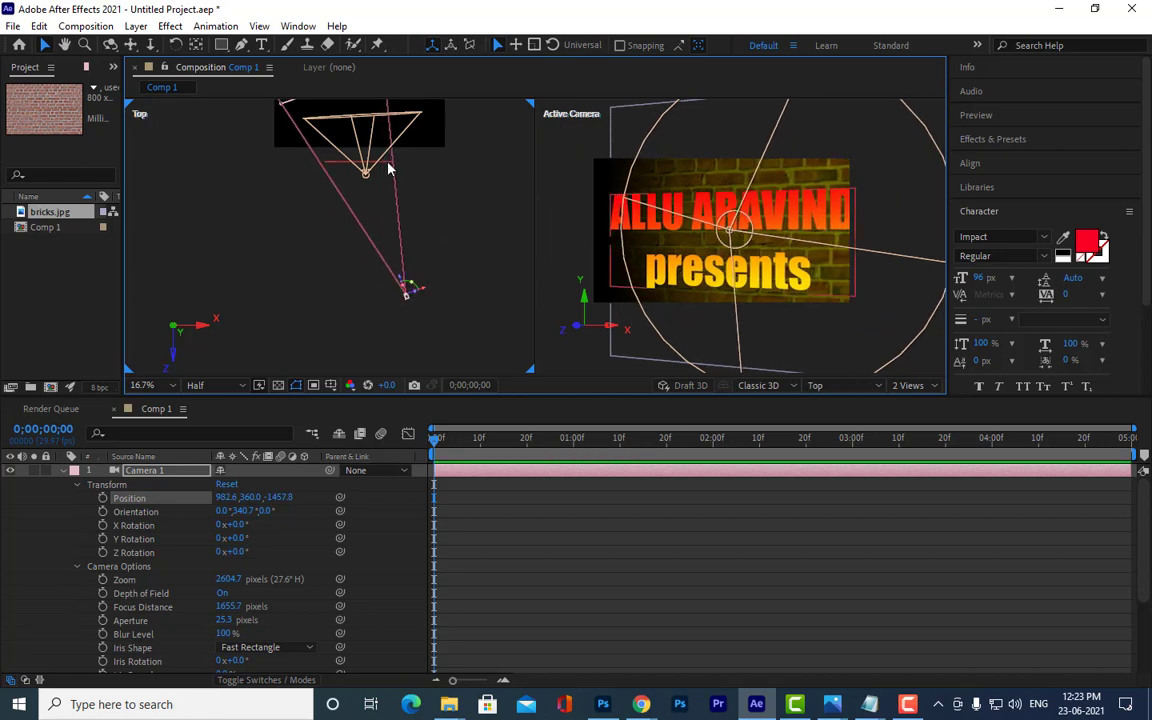
Step: Scale the ALLU ARAVIND presents text layer to 57% and nudge its position on the wall
left_click(62, 471)
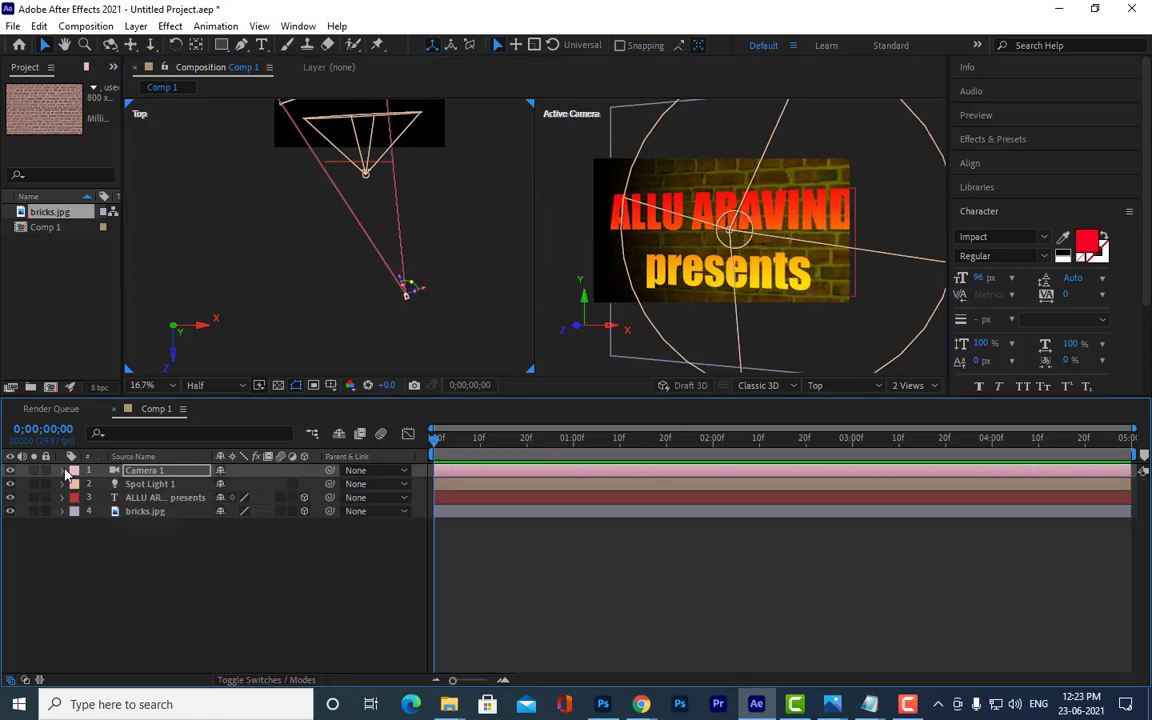
left_click(160, 497)
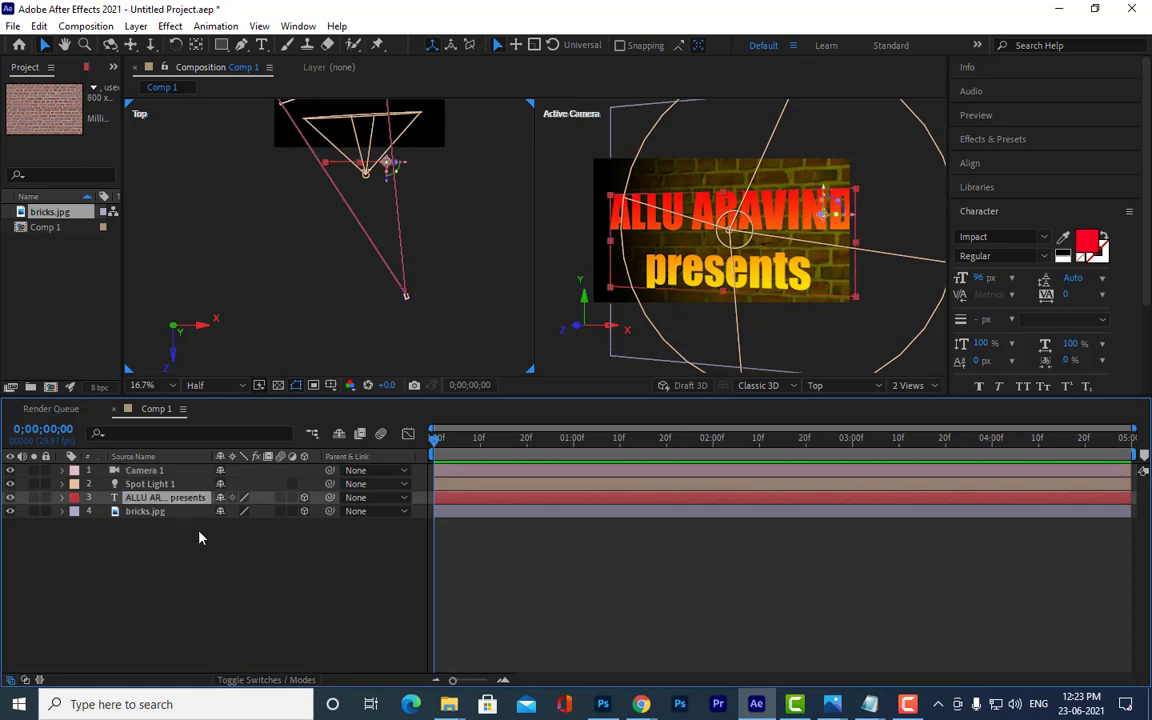
key("s")
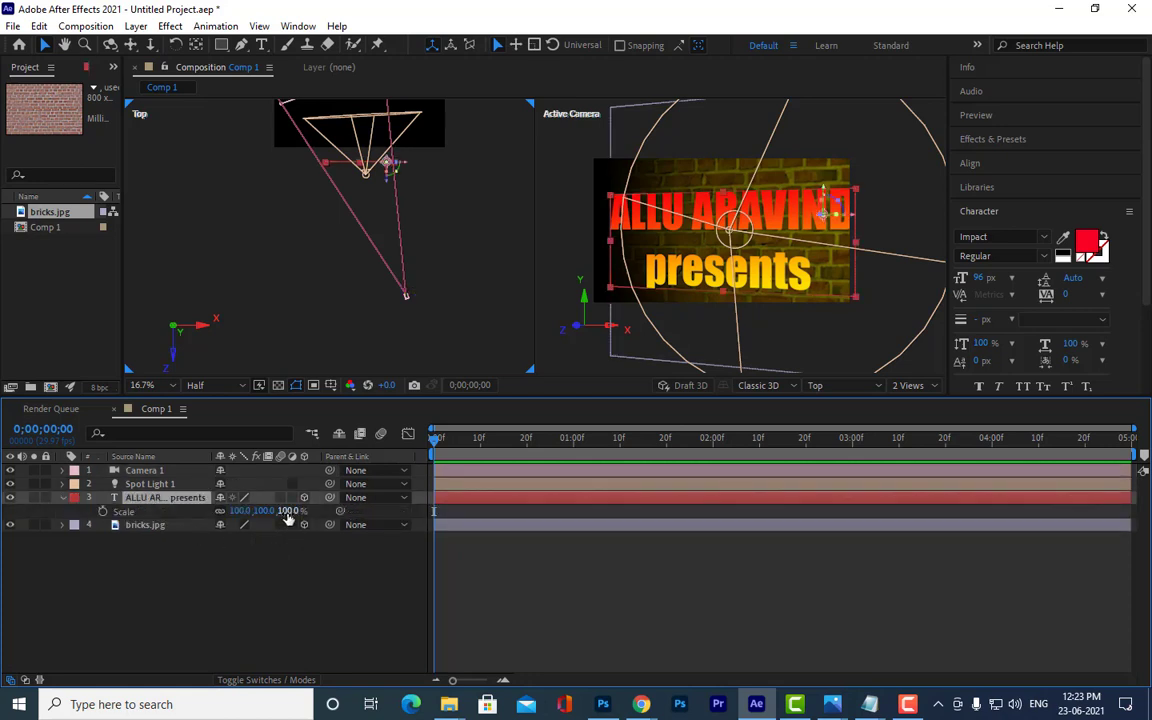
left_click_drag(260, 511, 240, 511)
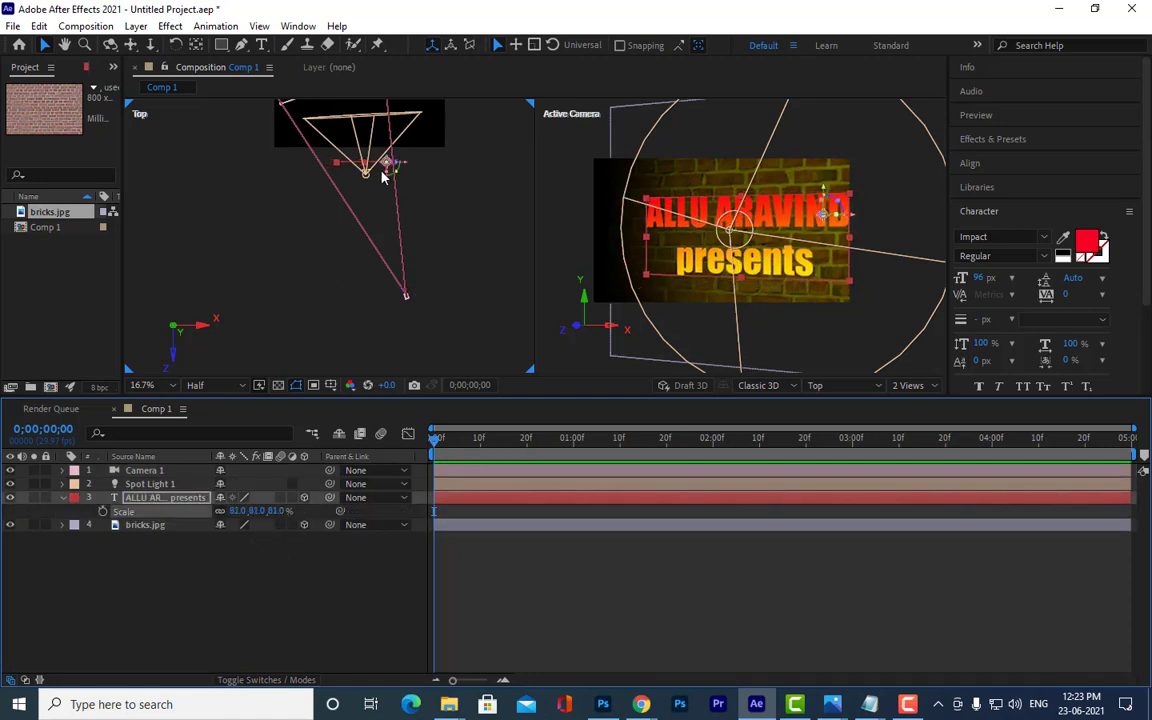
left_click_drag(386, 178, 384, 206)
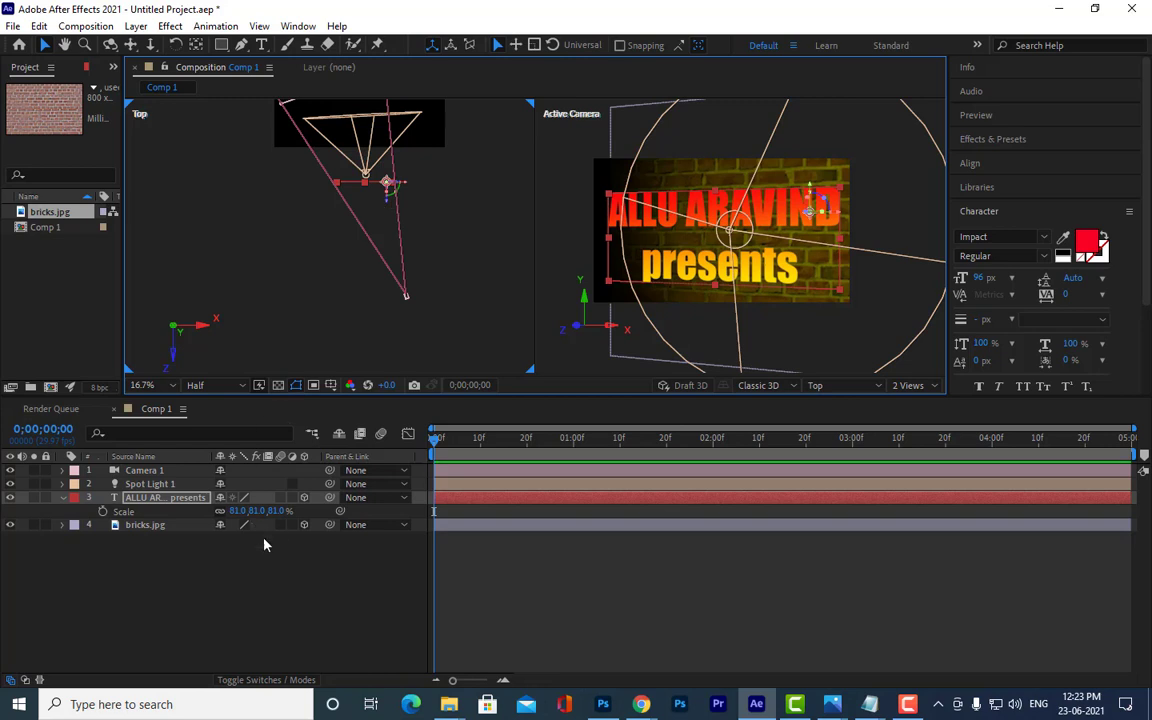
left_click_drag(268, 511, 254, 511)
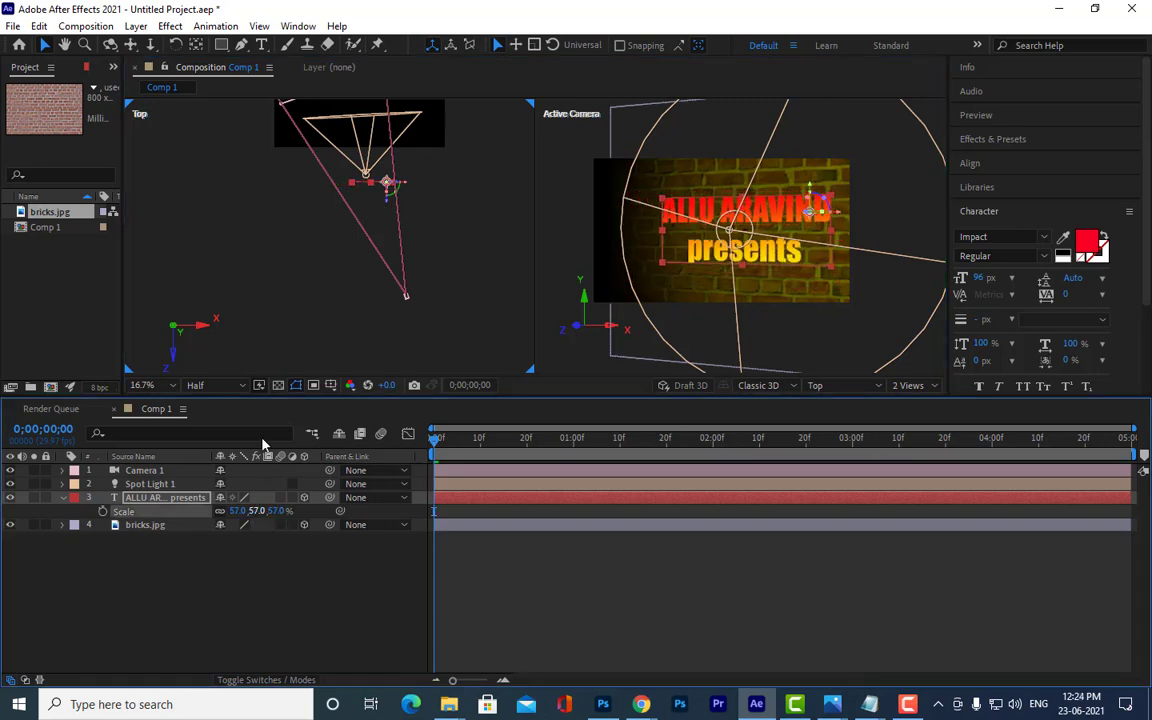
mouse_move(388, 190)
left_mouse_down()
mouse_move(415, 207)
mouse_move(381, 194)
left_mouse_up()
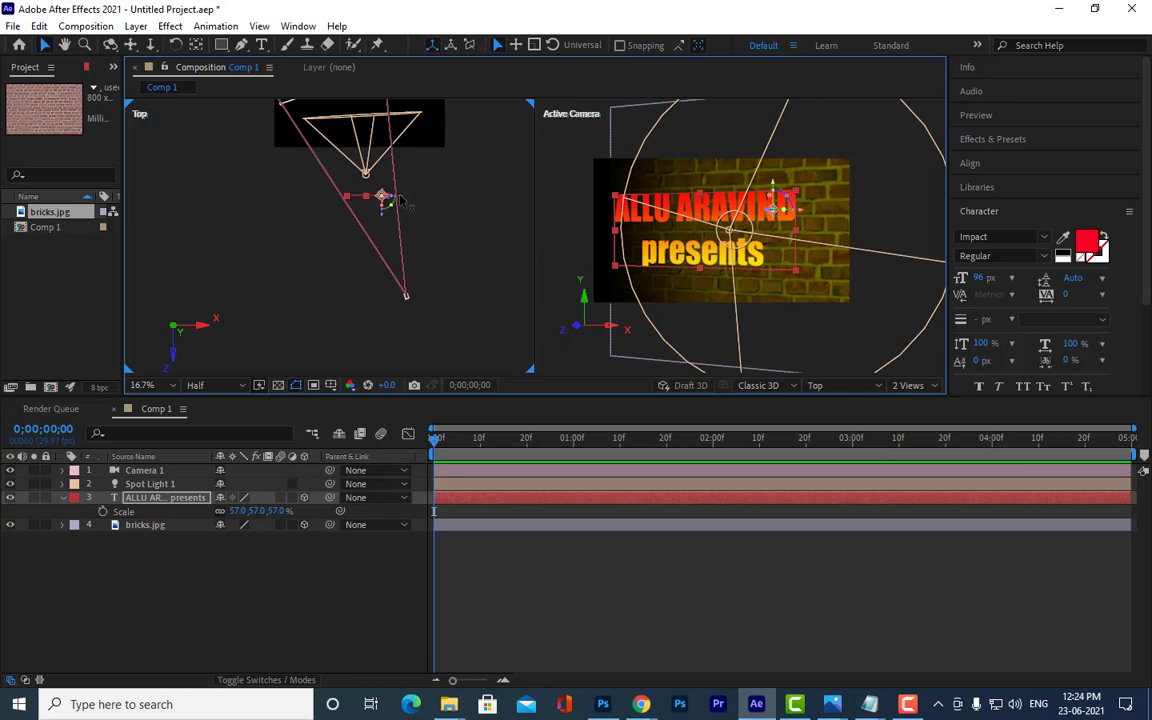
left_click_drag(400, 201, 385, 195)
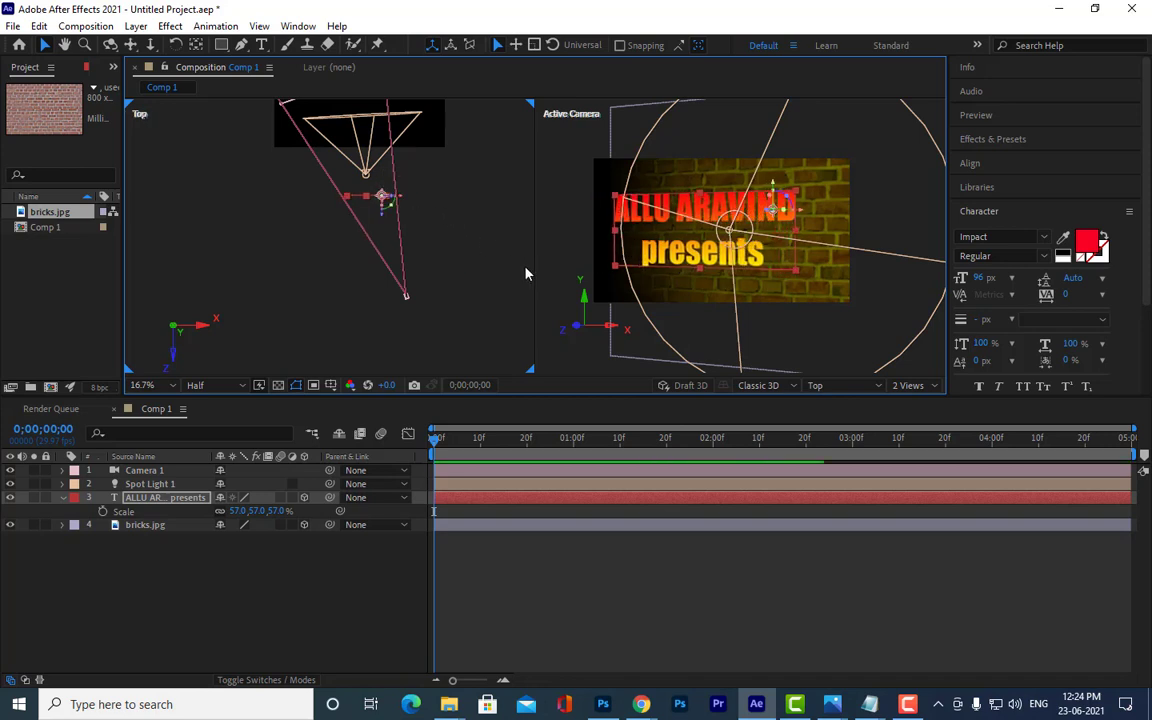
left_click(166, 471)
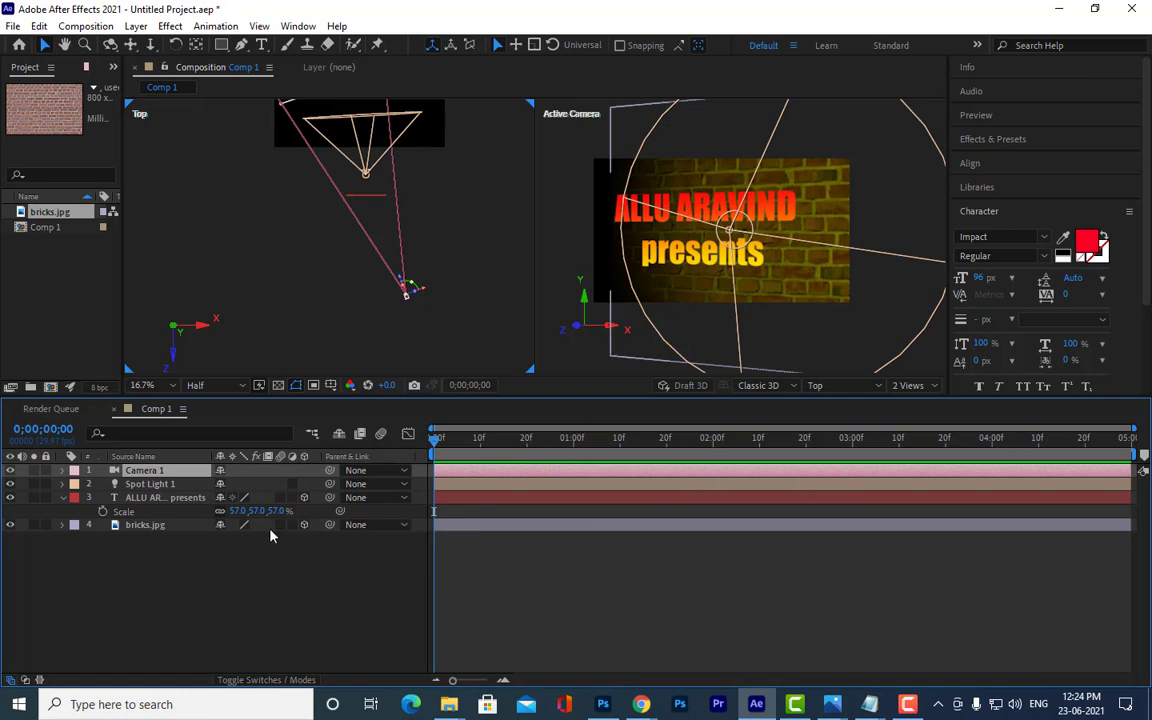
Step: Try keying Camera 1's Y Rotation and rotating at 2 seconds, then undo it
key("r")
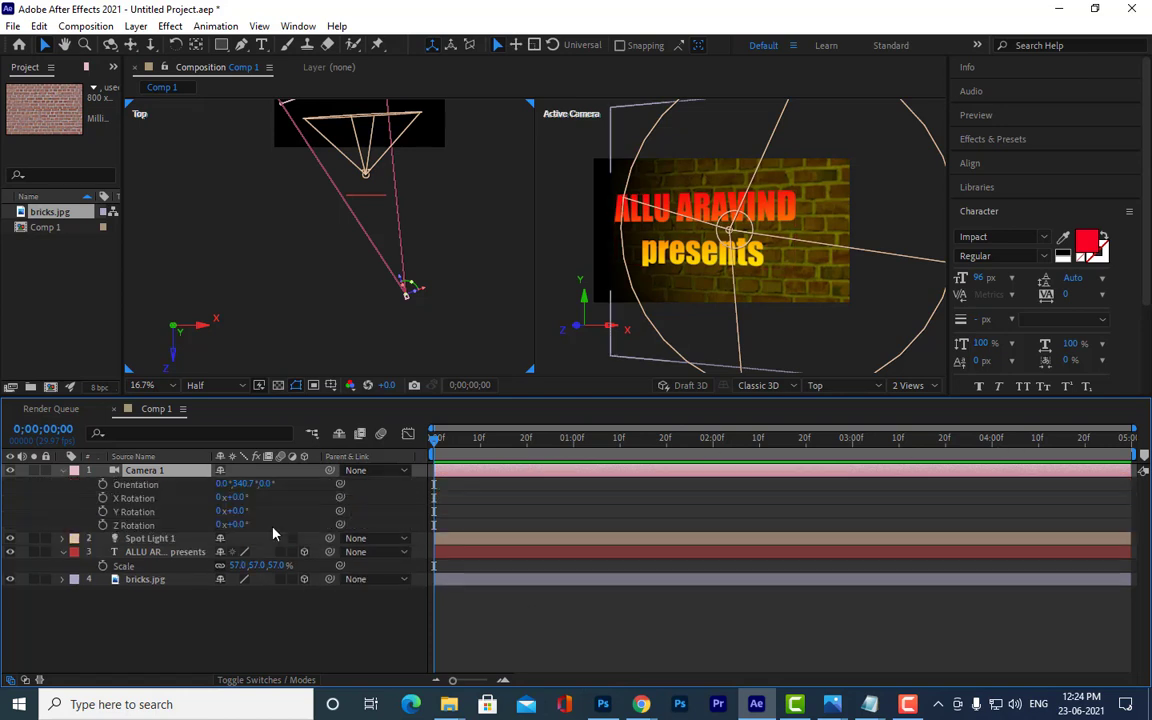
left_click(103, 512)
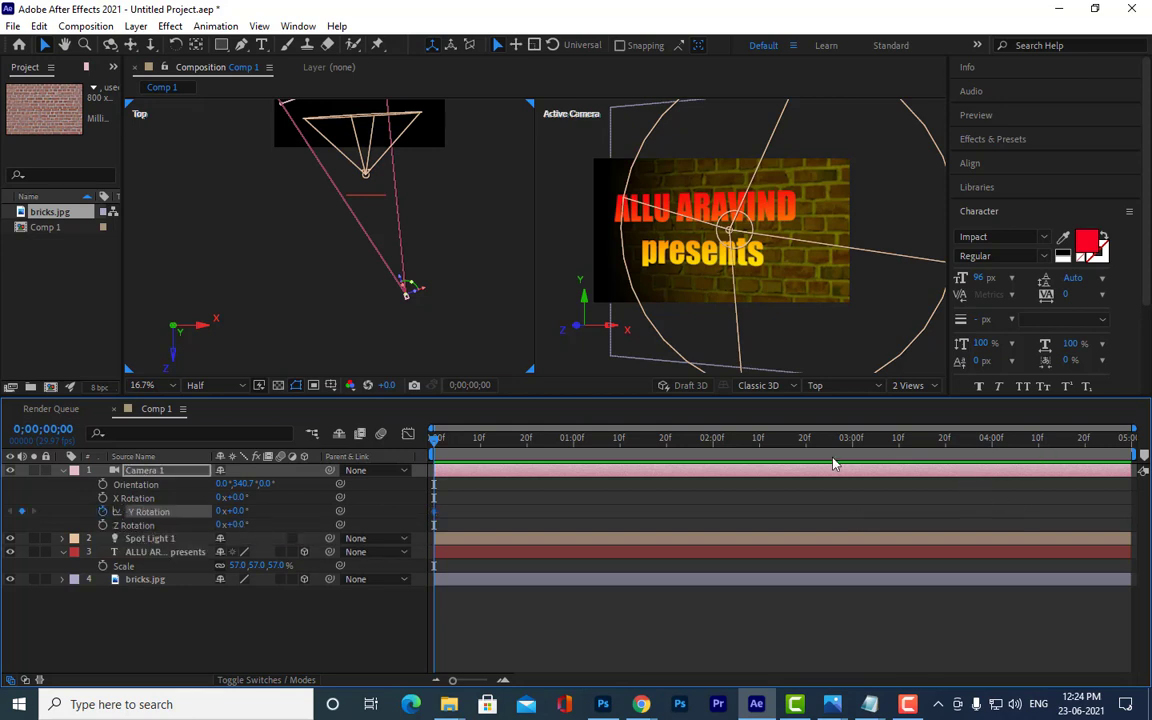
left_click(714, 449)
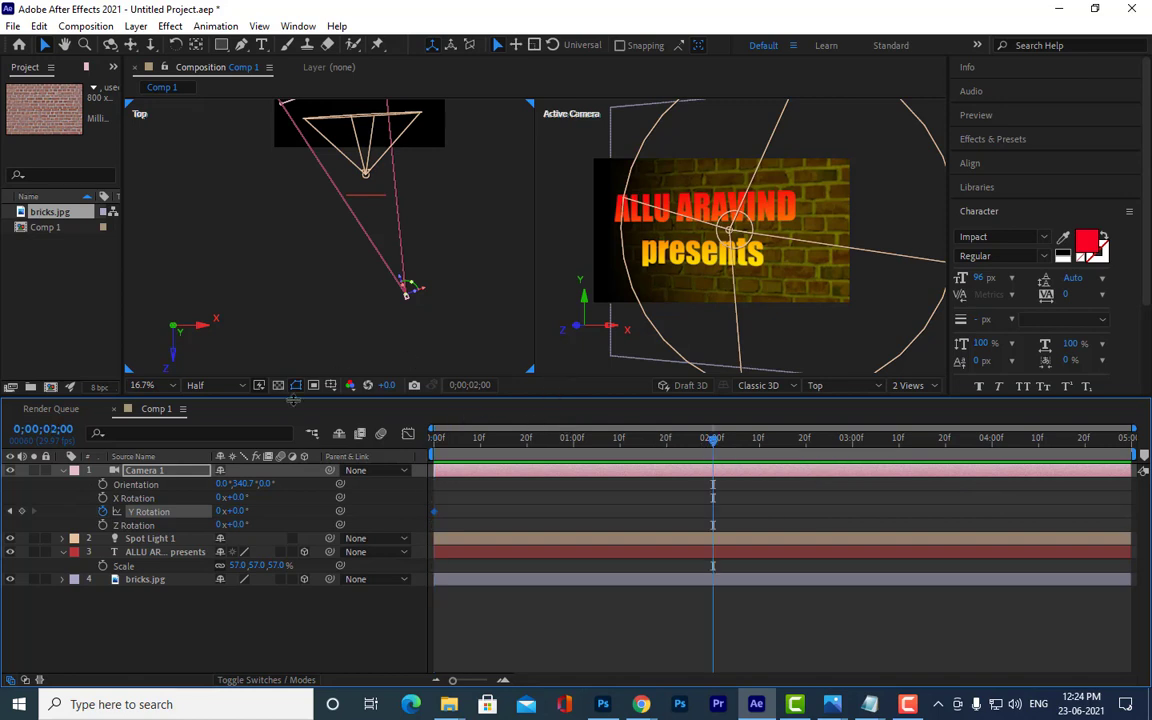
left_click_drag(238, 511, 256, 511)
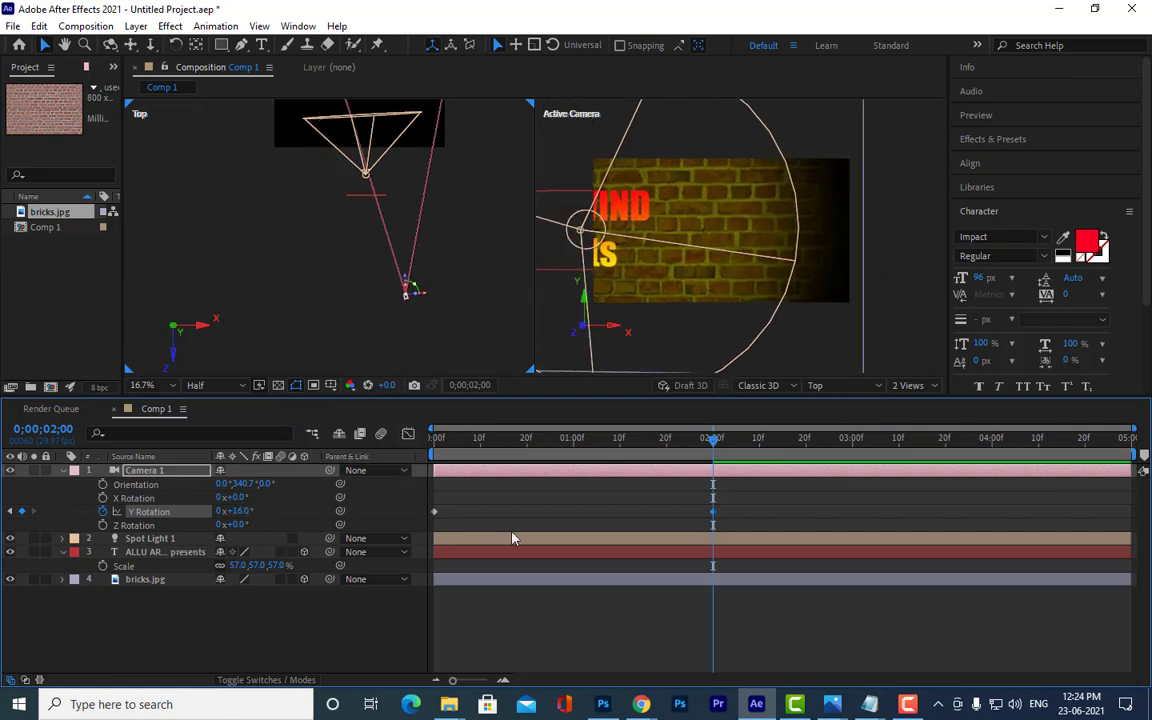
key("ctrl+z")
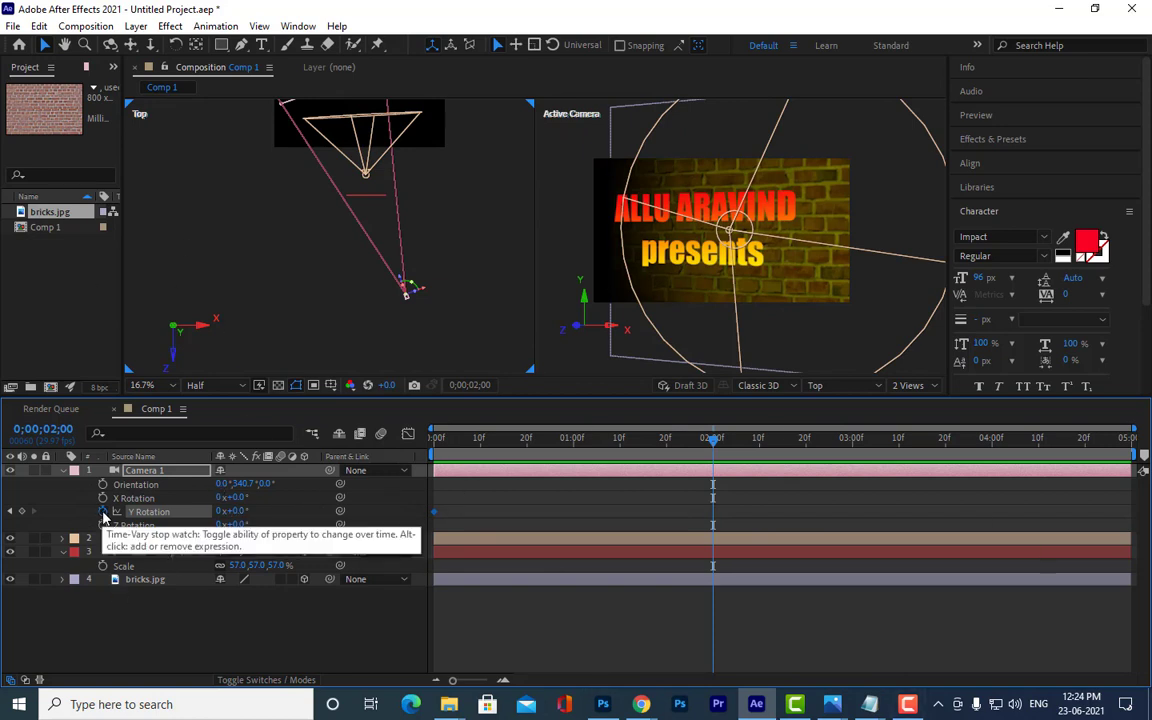
Step: Set starting keyframes at 0f for Position, Orientation and X, Y, Z Rotation
left_click(64, 471)
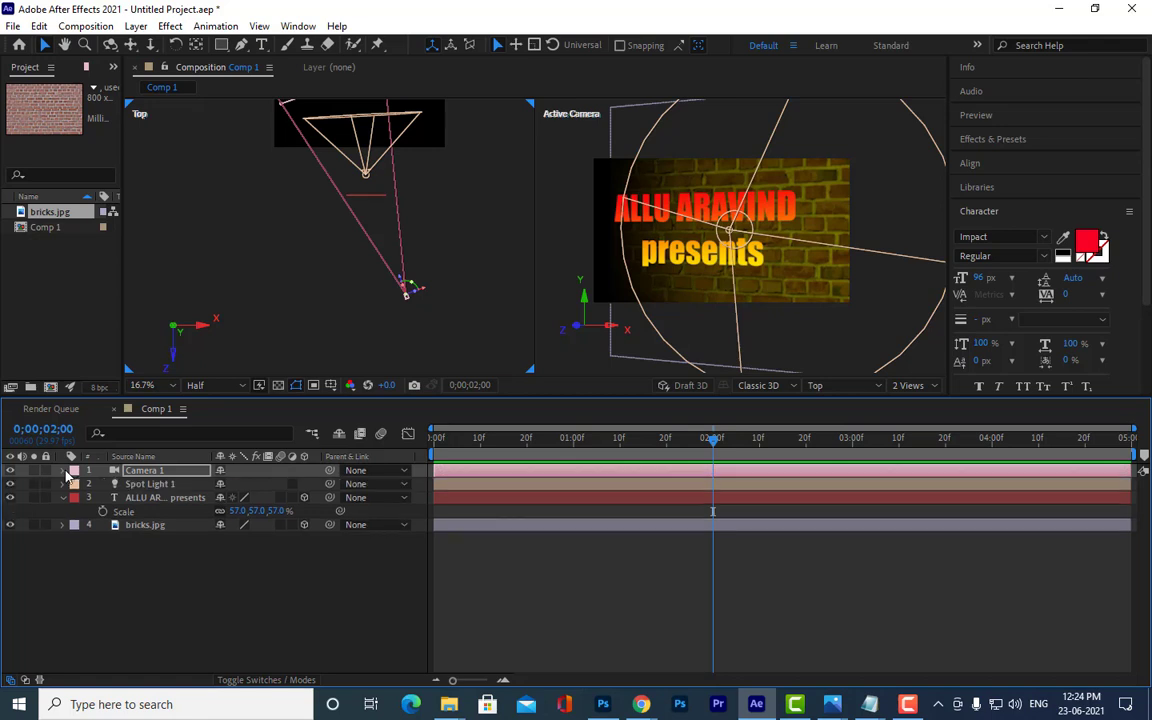
left_click(63, 471)
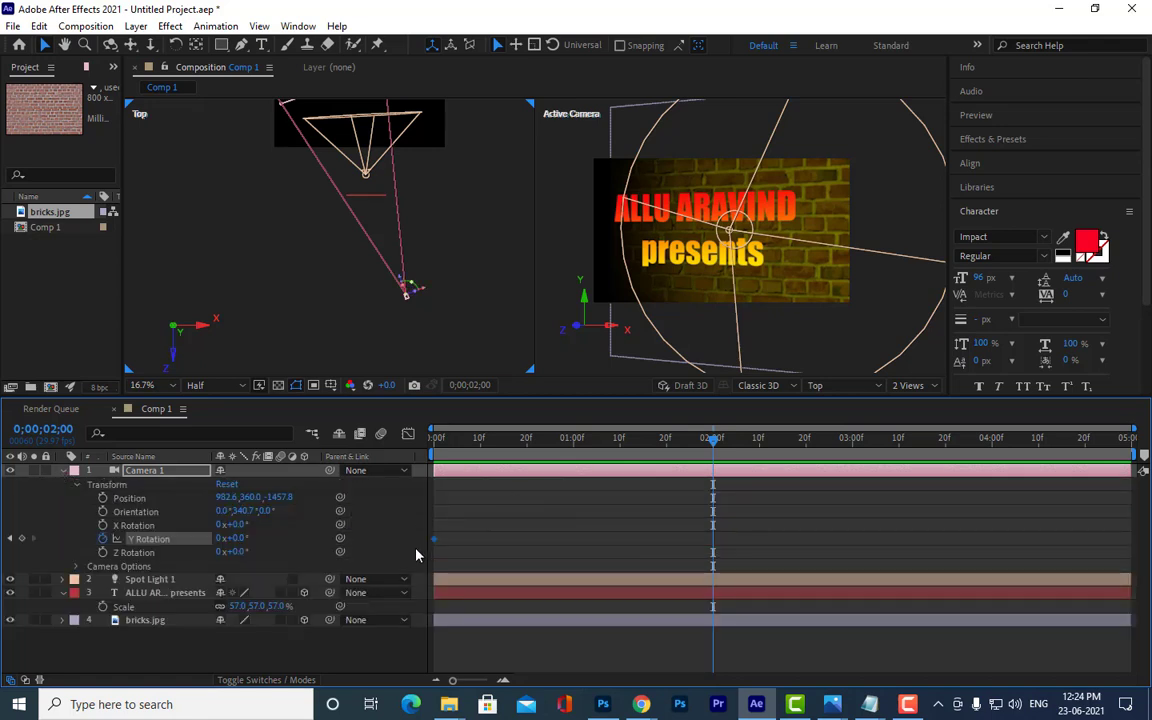
left_click(435, 437)
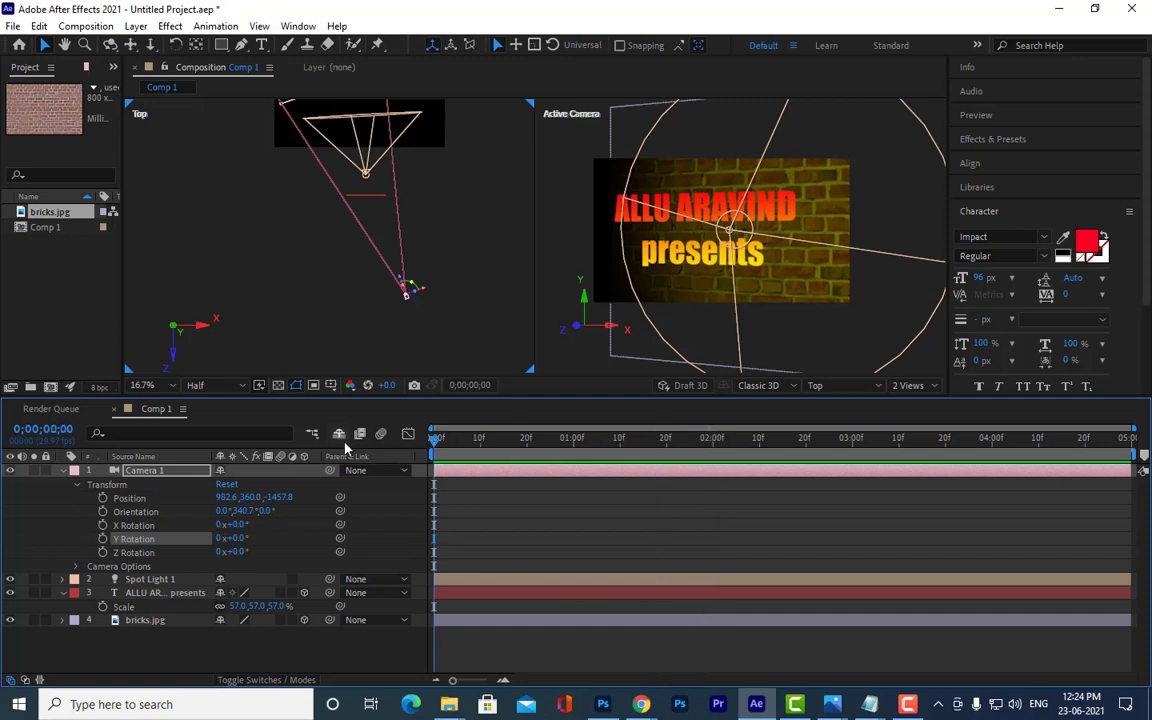
left_click(102, 499)
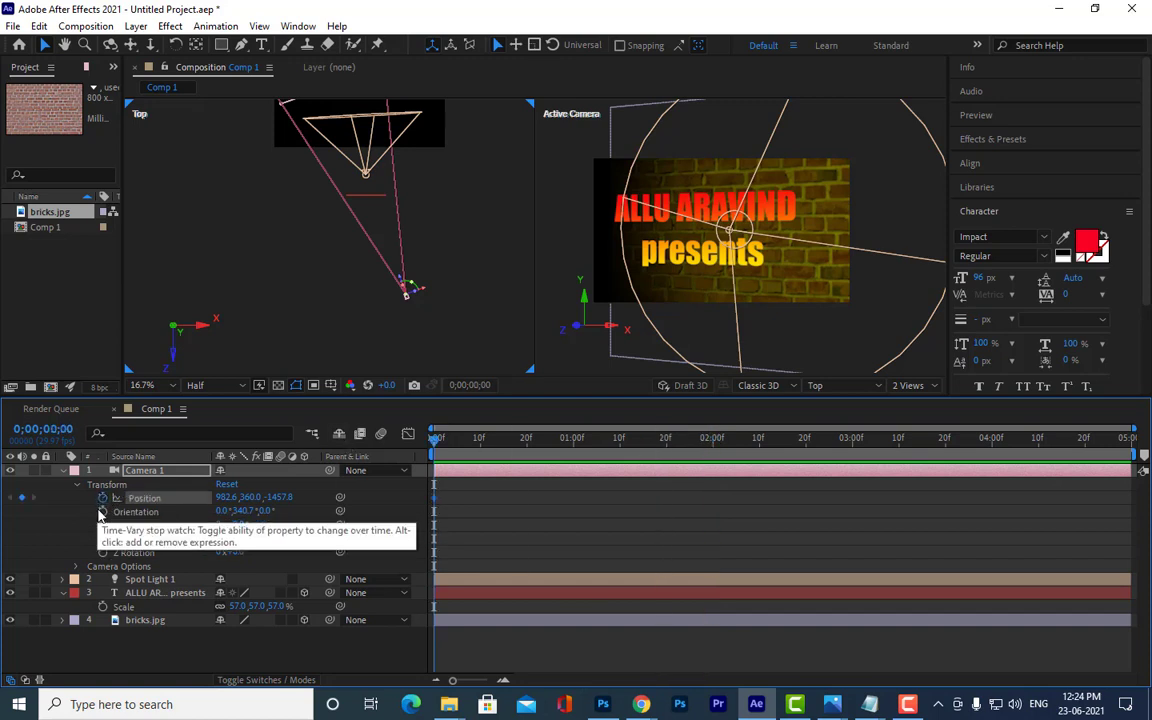
left_click(103, 512)
left_click(103, 525)
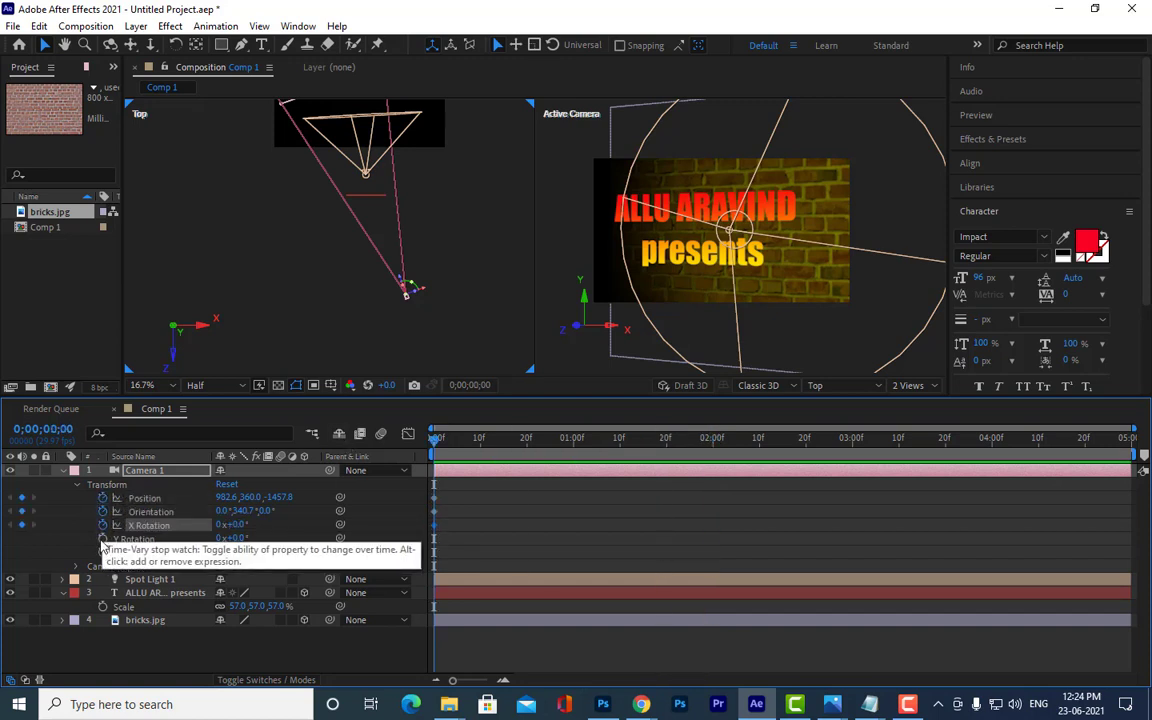
left_click(103, 539)
left_click(103, 552)
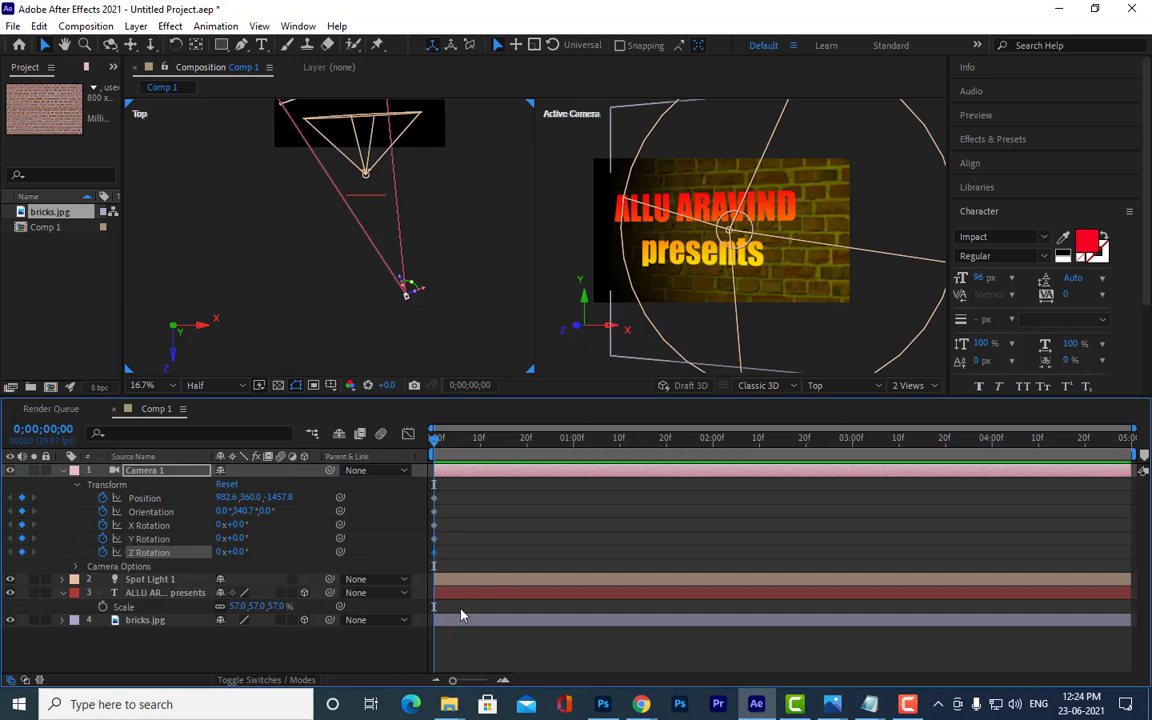
Step: At 2 seconds, turn the camera straight-on and move it to 658.7, 360.0, -1964.1
left_click(712, 440)
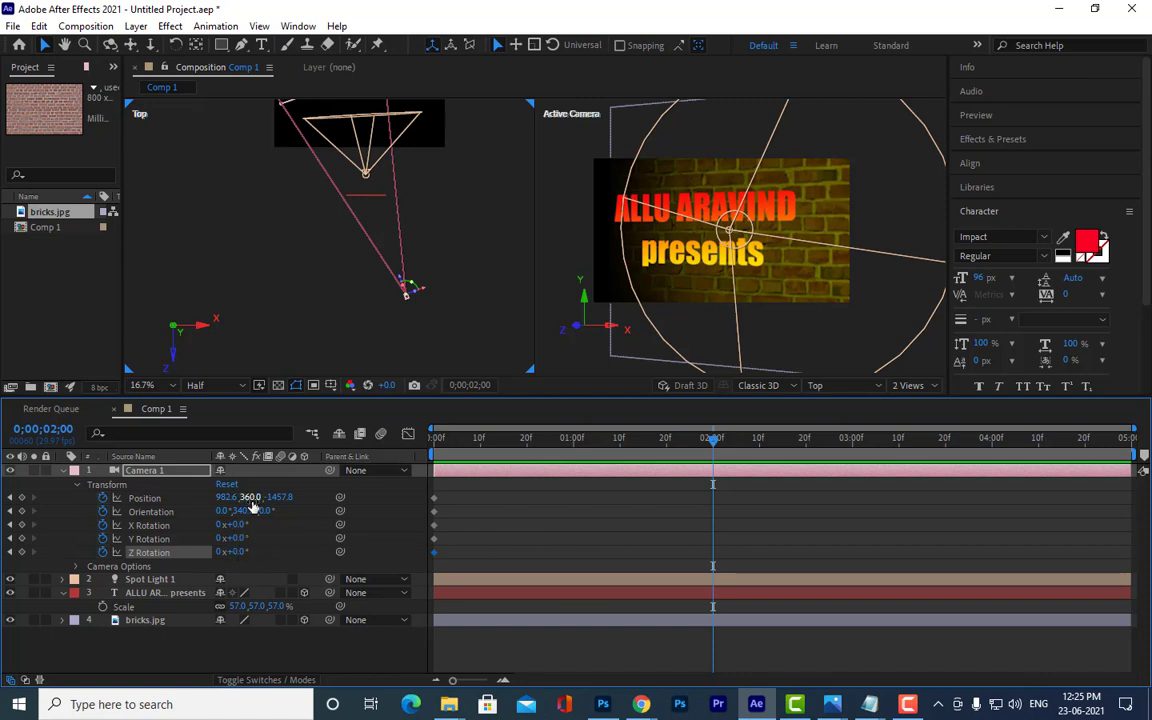
left_click_drag(244, 514, 262, 514)
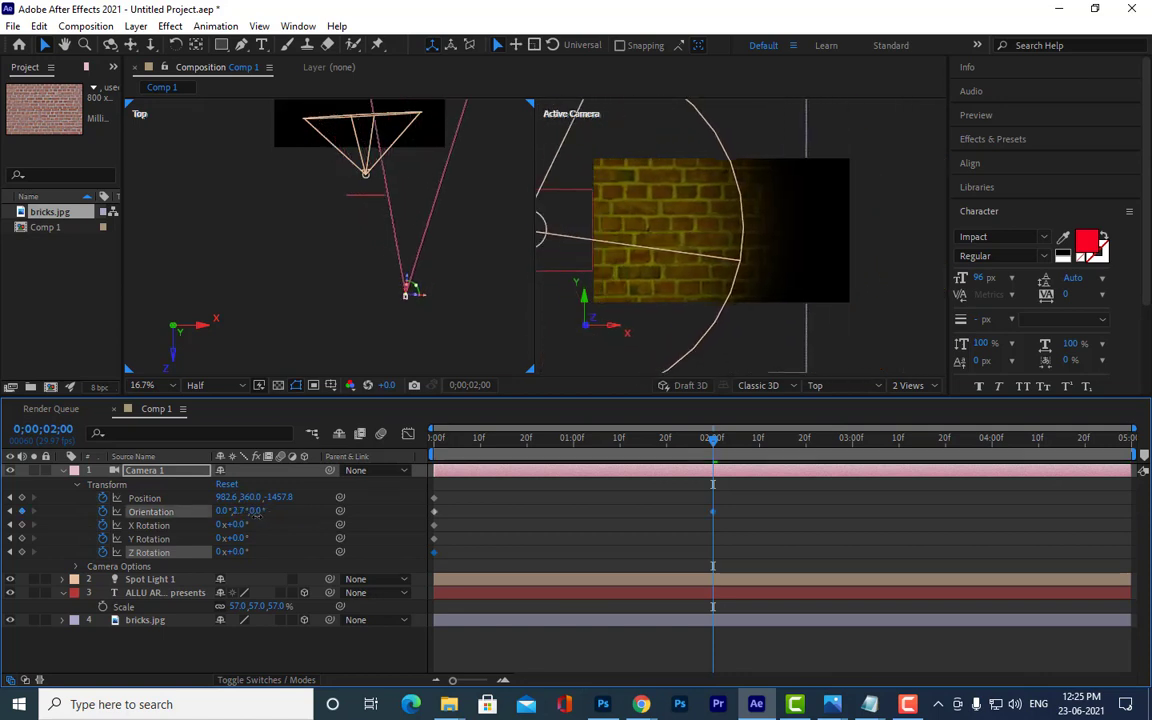
left_click_drag(262, 511, 250, 512)
mouse_move(420, 300)
left_mouse_down()
mouse_move(370, 318)
mouse_move(368, 356)
left_mouse_up()
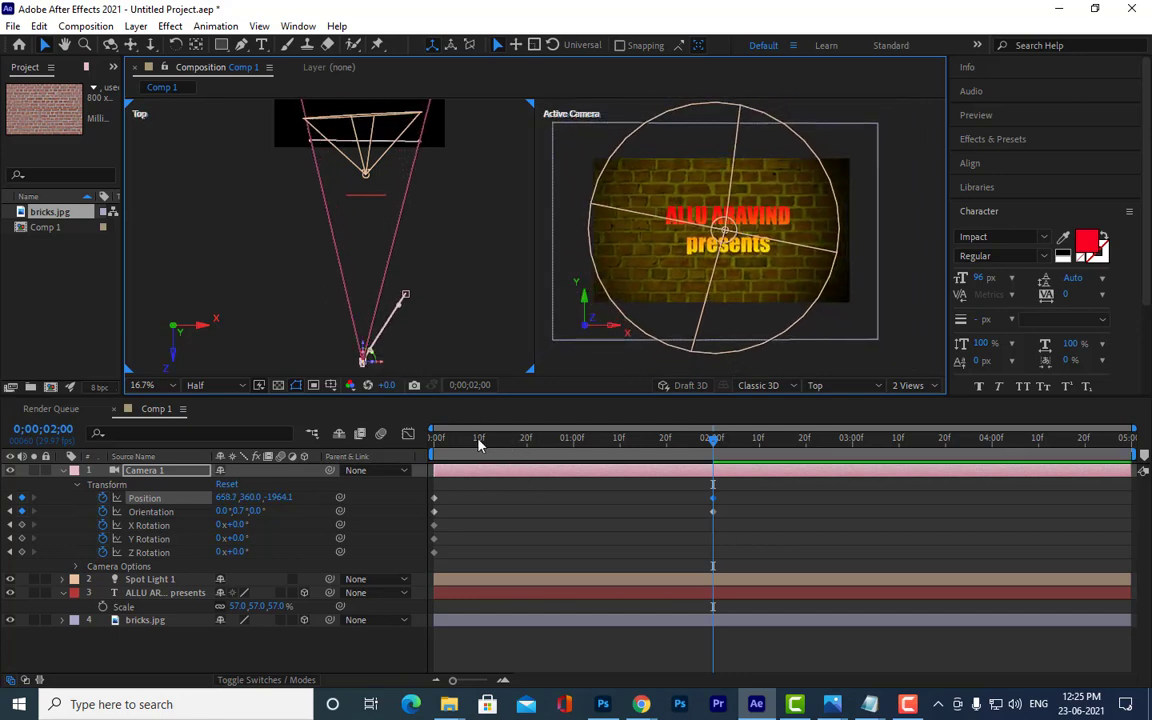
Step: Preview the camera animation and return to the first frame
key("space")
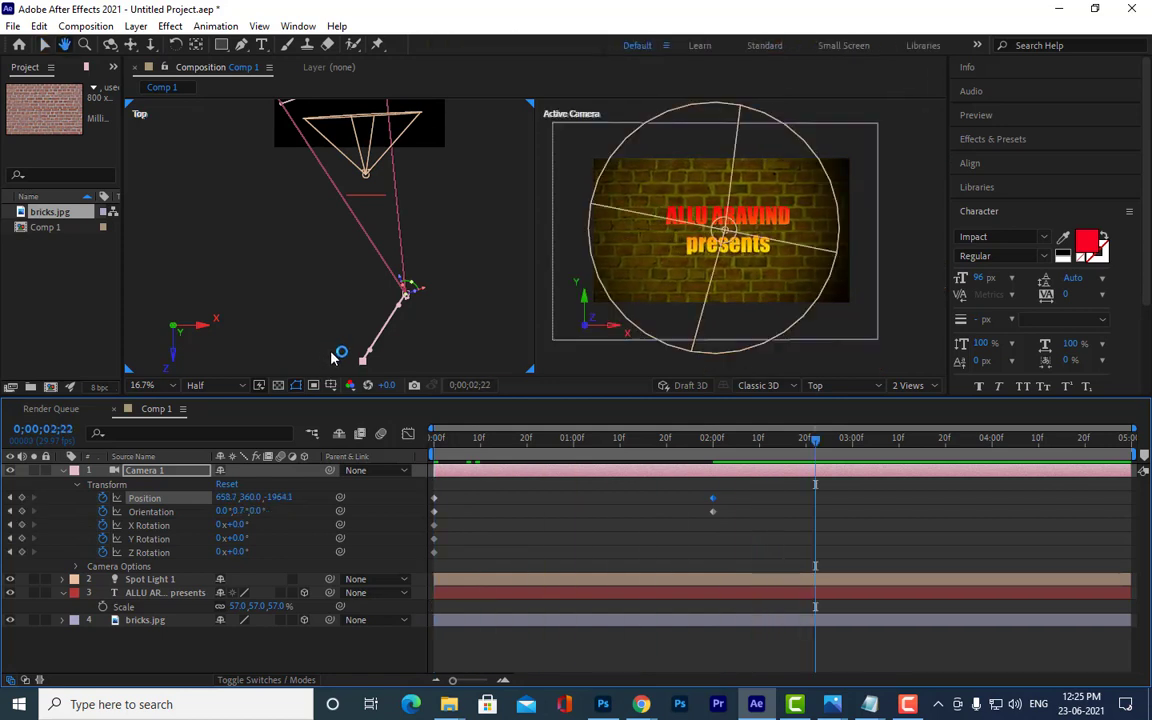
left_click_drag(458, 440, 436, 440)
key("space")
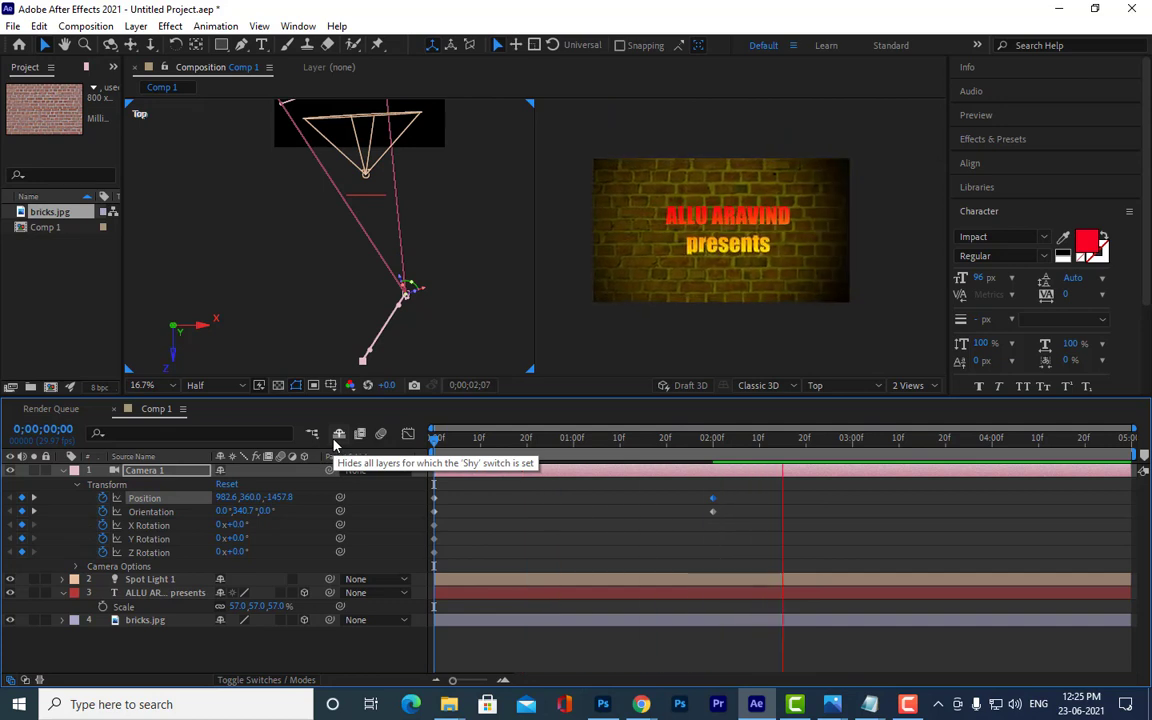
key("space")
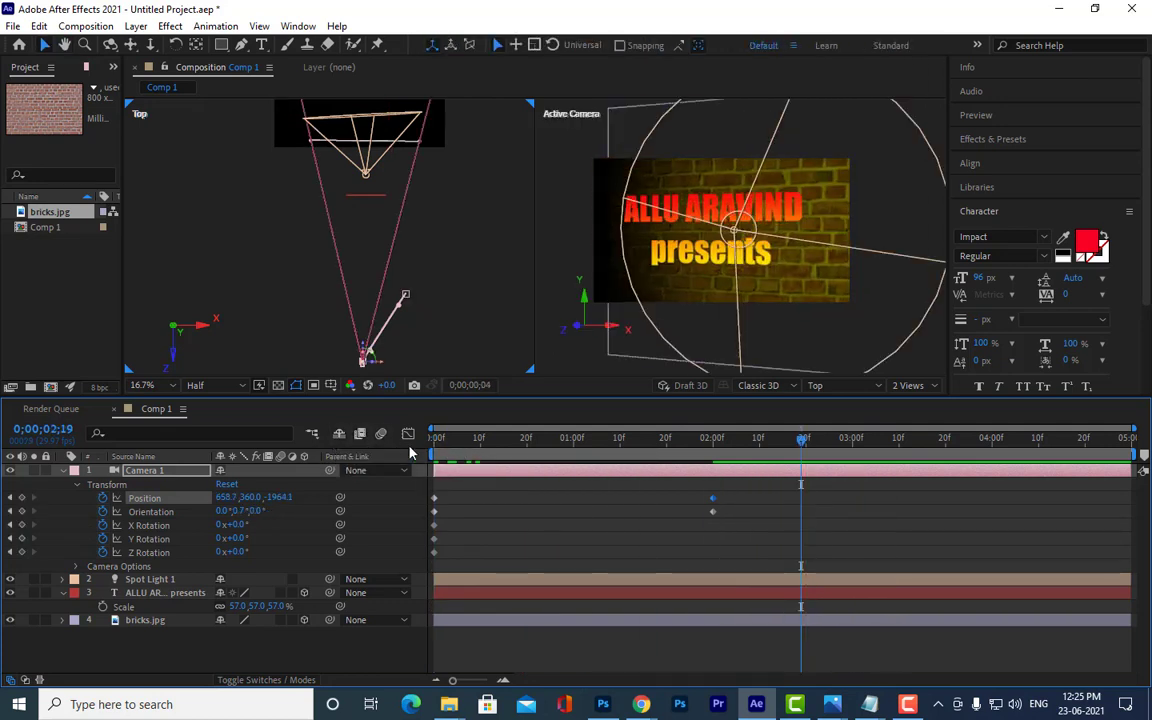
key("Home")
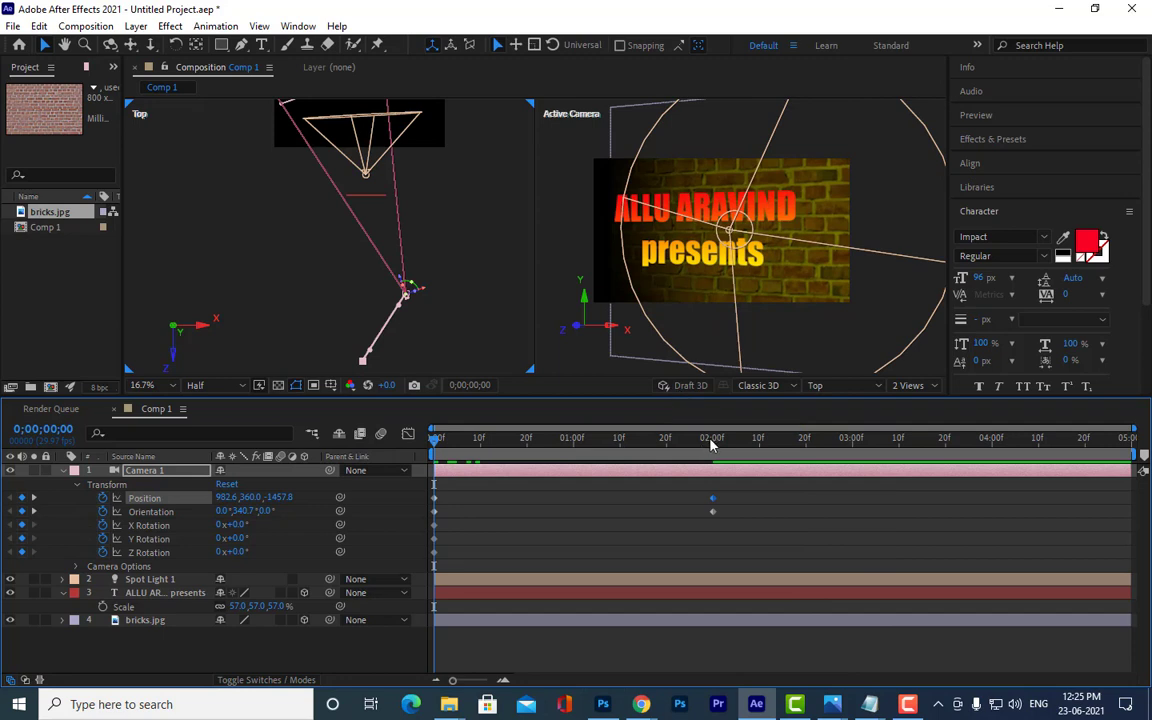
Step: Frame the camera in the Top view and preview the current camera move
left_click(711, 440)
left_click_drag(449, 270, 452, 215)
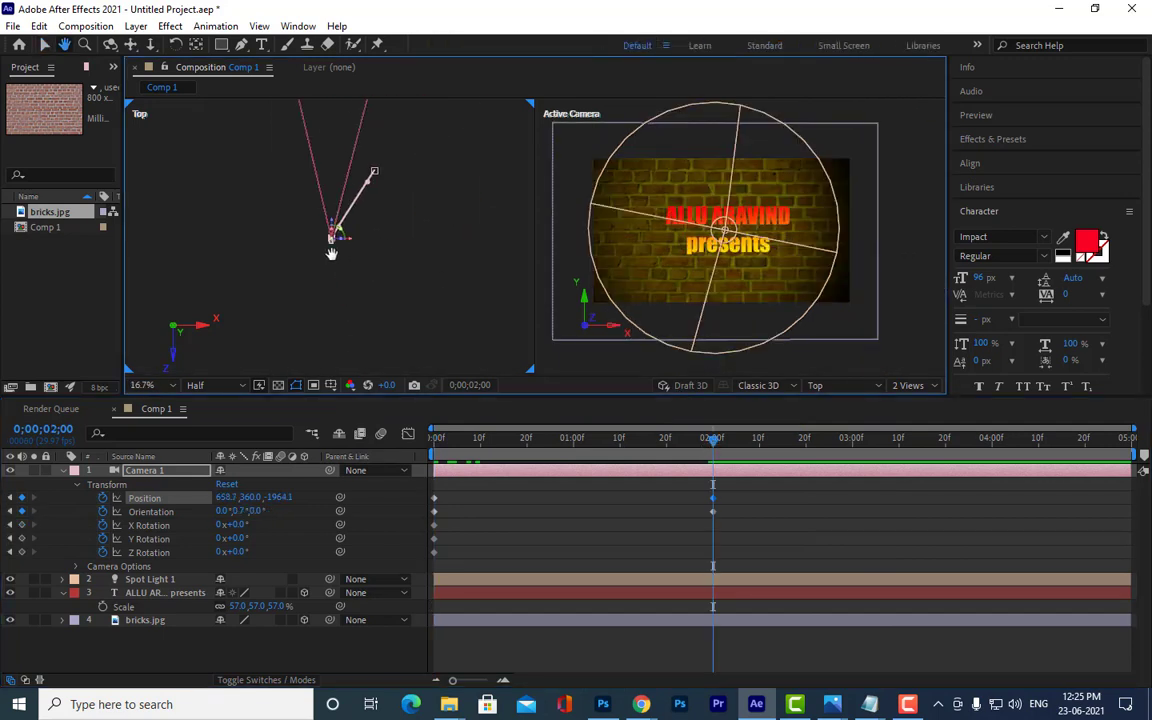
mouse_move(452, 215)
left_mouse_down()
mouse_move(360, 238)
mouse_move(371, 293)
left_mouse_up()
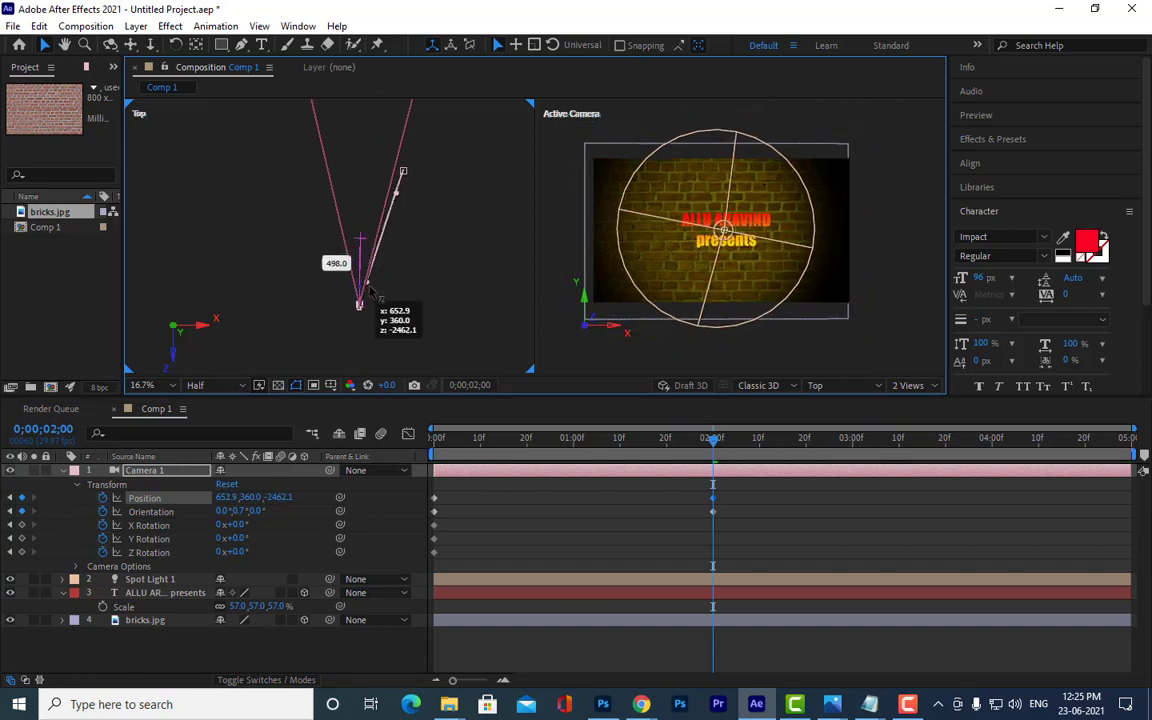
key("space")
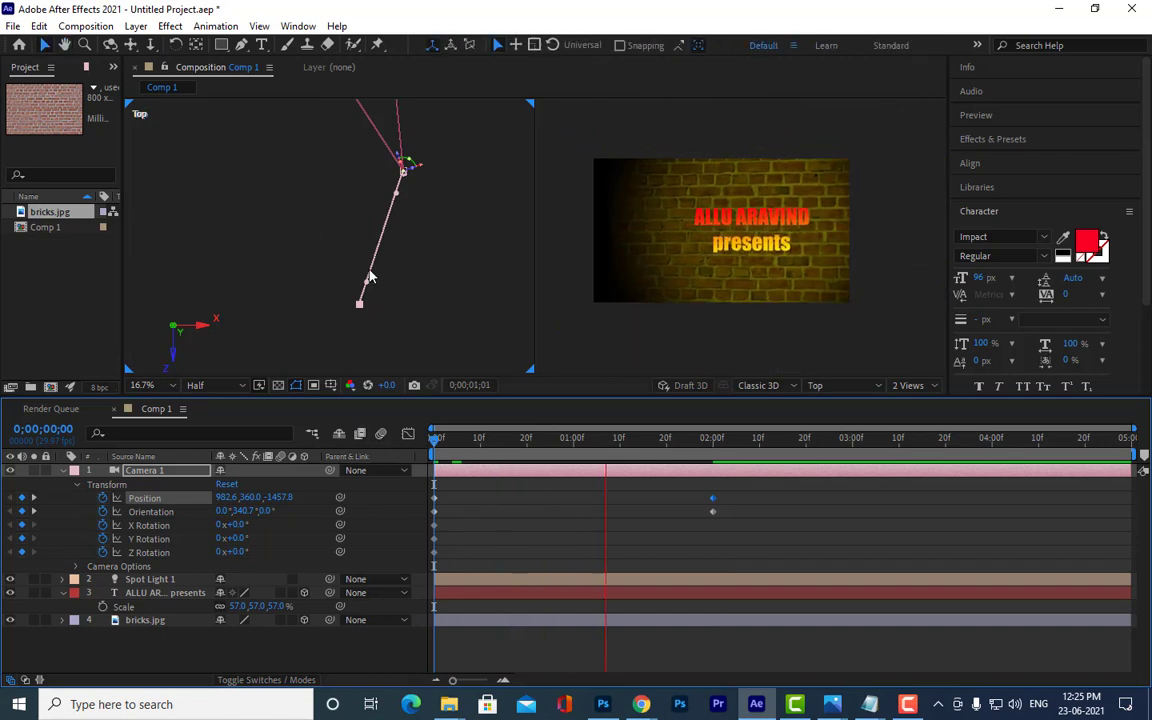
key("space")
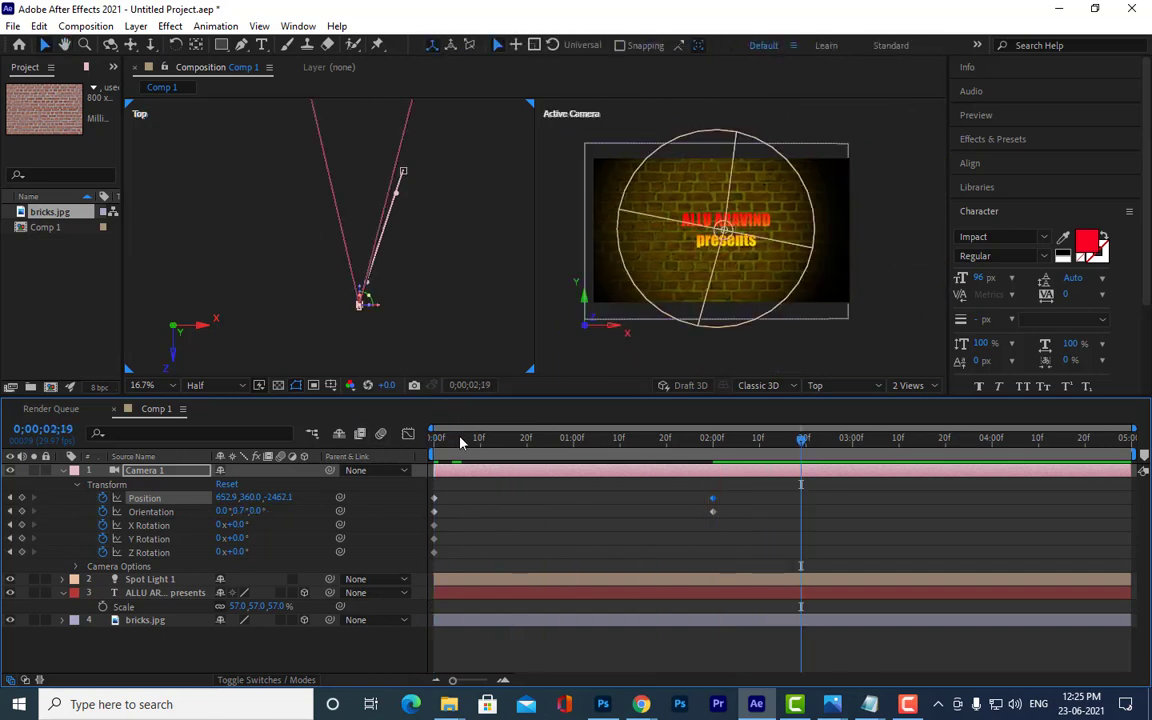
scroll(442, 206, "up", 3)
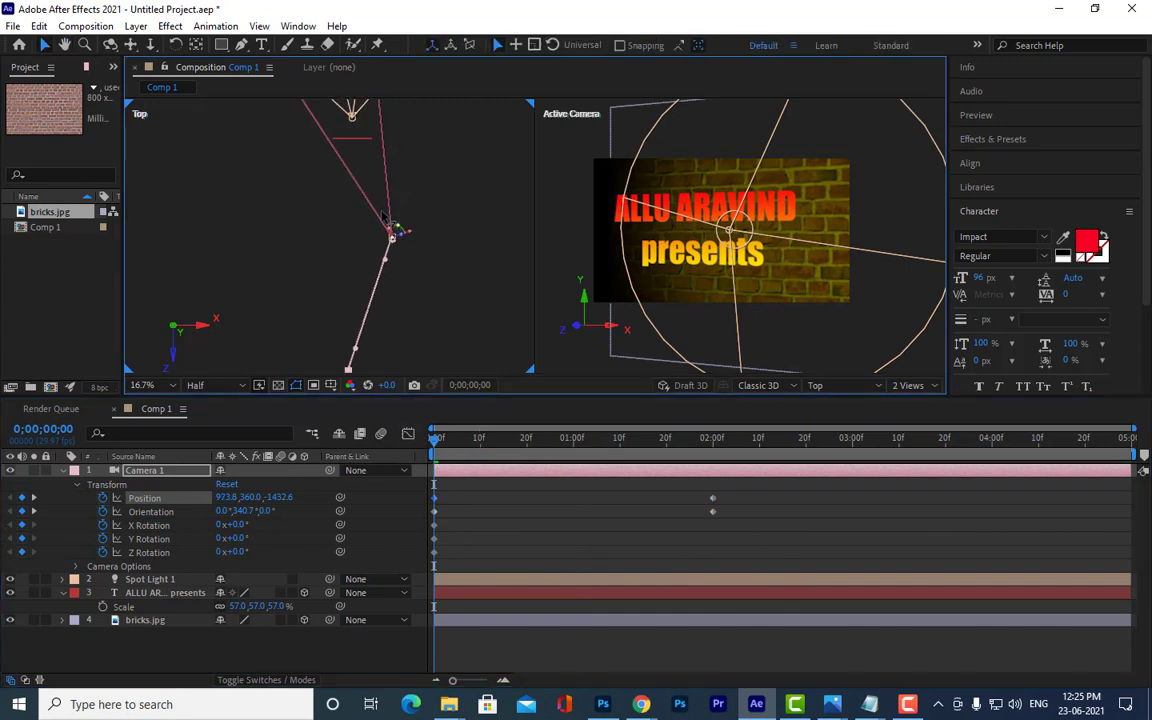
Step: Move the camera closer to the text and replay the move
left_click_drag(392, 230, 373, 190)
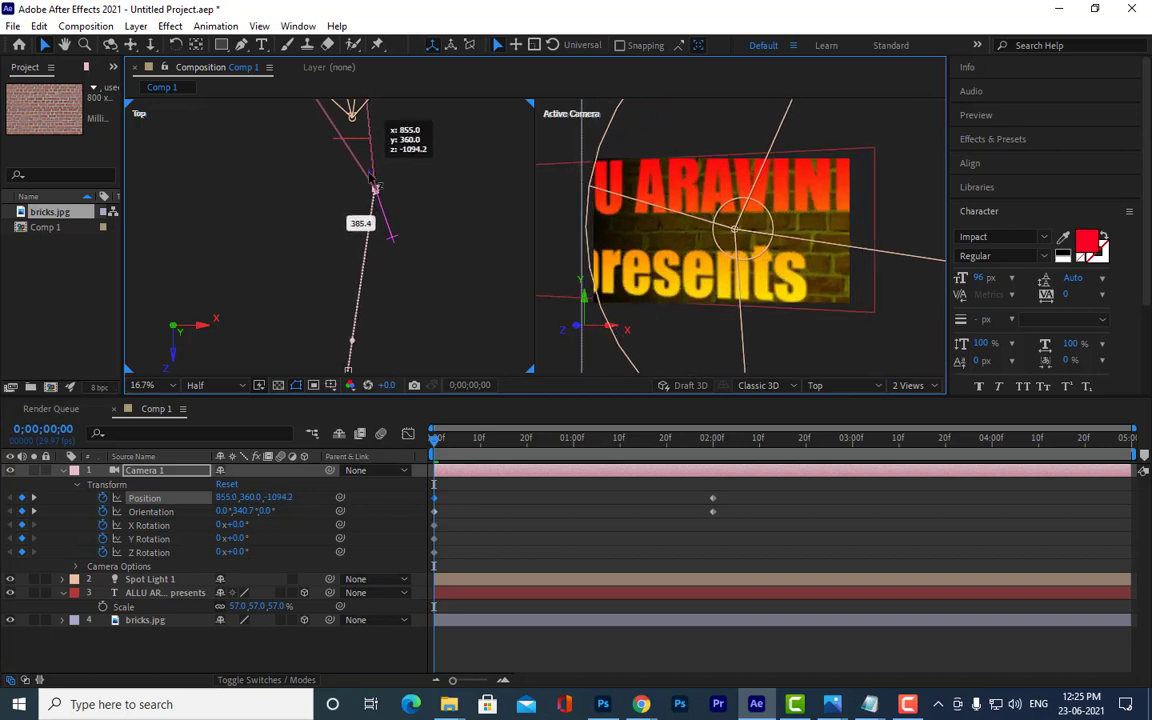
left_click_drag(372, 187, 370, 181)
left_click(715, 443)
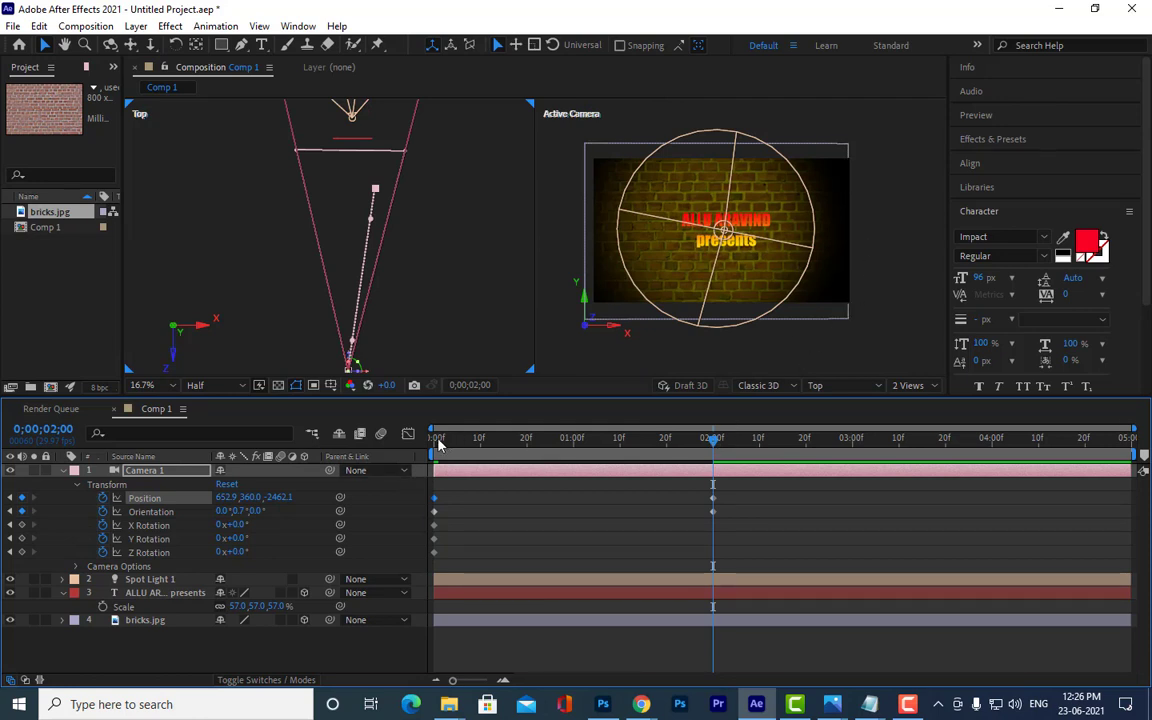
left_click(437, 440)
key("space")
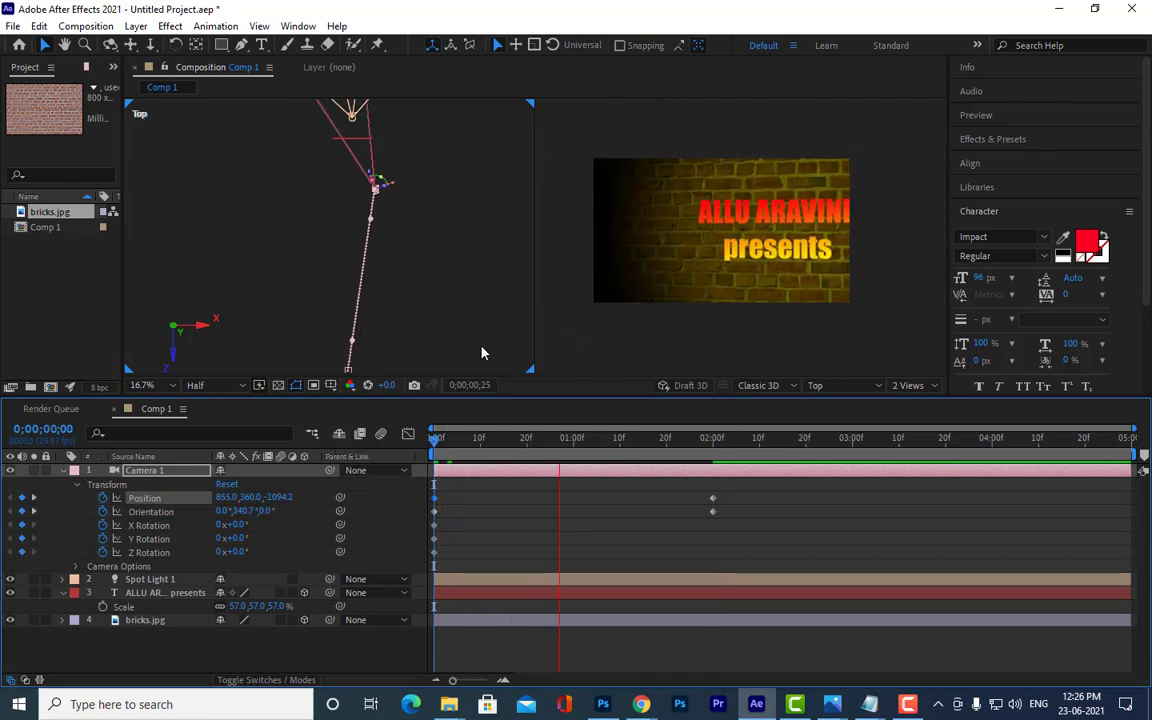
key("space")
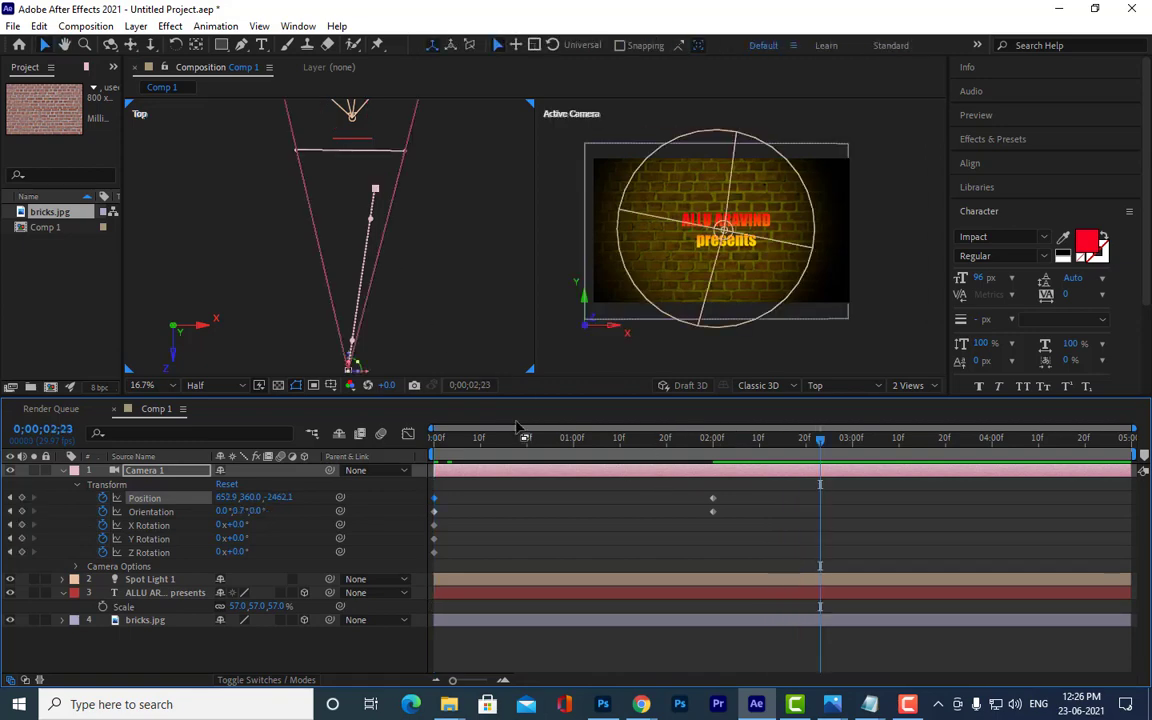
Step: Push the camera toward the wall, then delete the 2-second Position and Orientation keyframes
left_click_drag(440, 440, 708, 440)
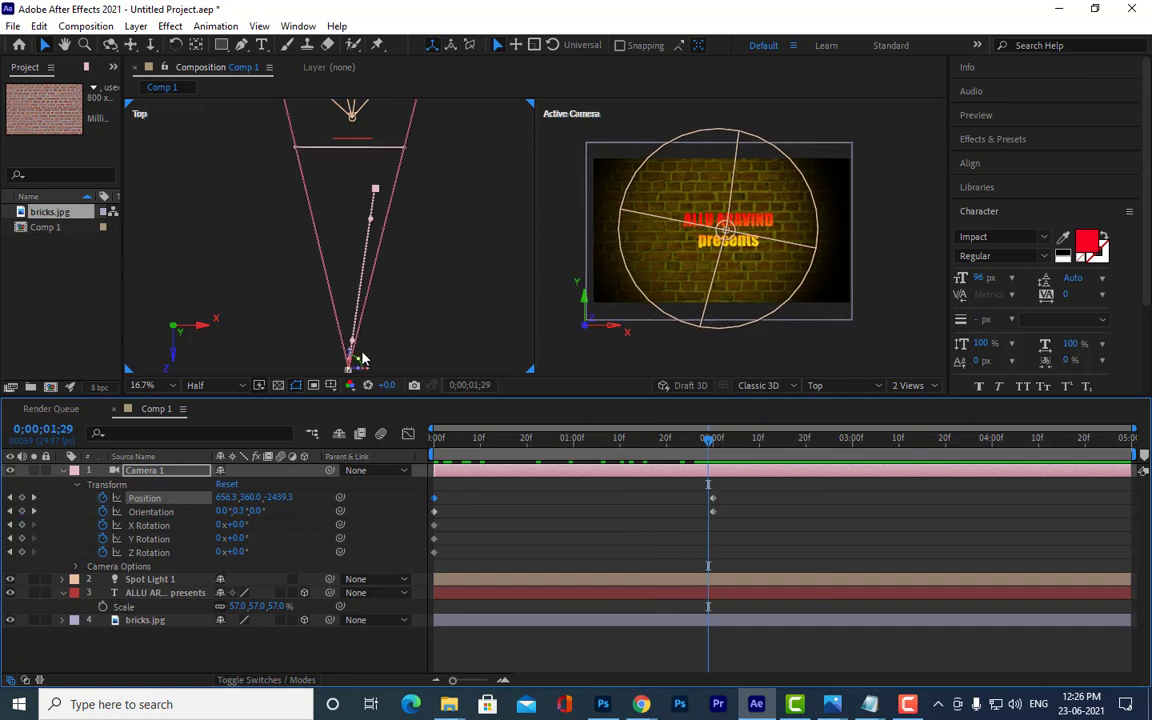
left_click_drag(356, 362, 358, 242)
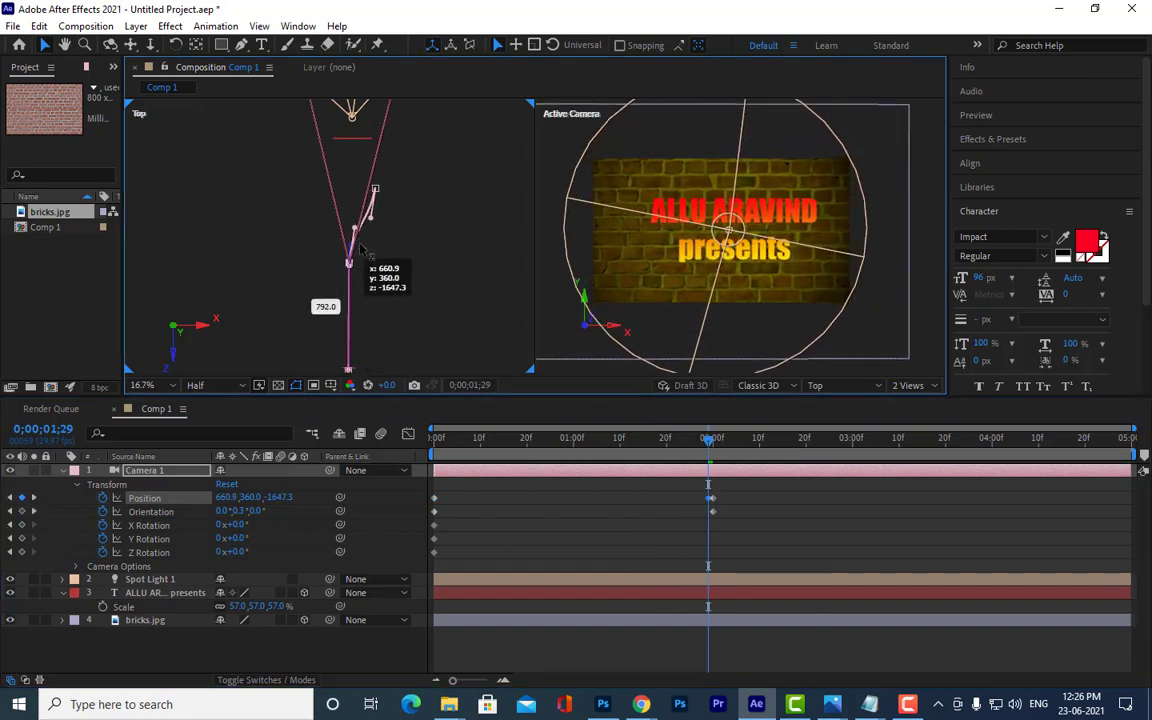
left_click(445, 445)
key("space")
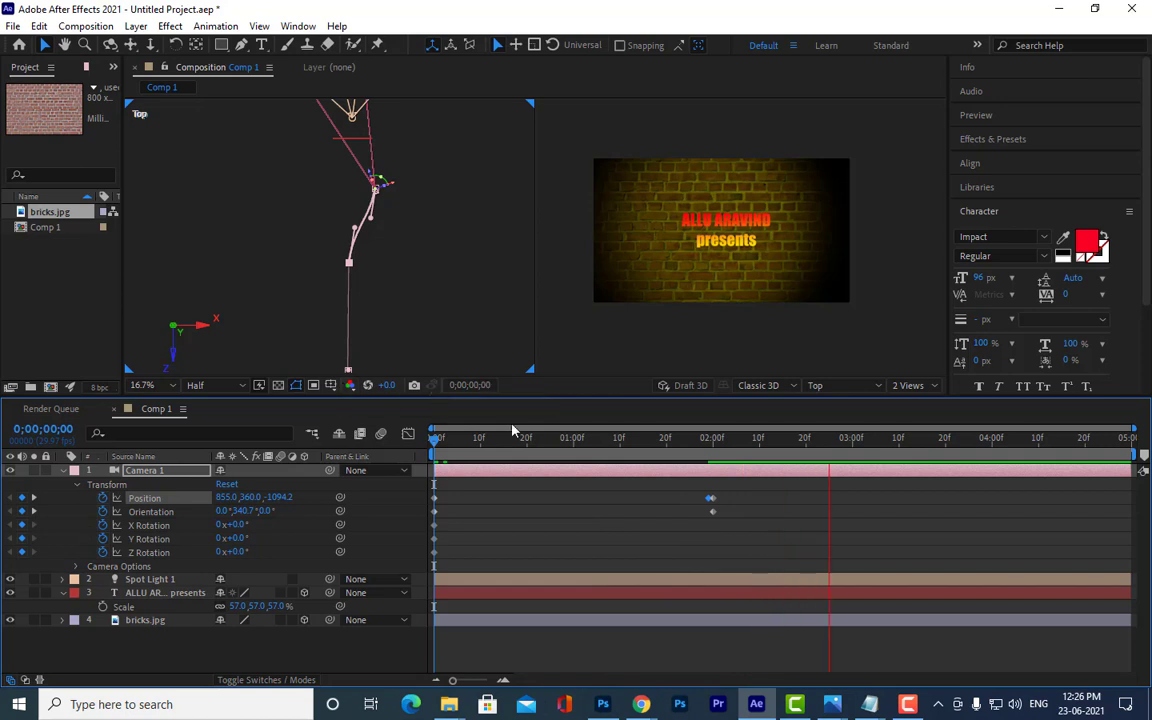
left_click_drag(744, 488, 713, 533)
key("Delete")
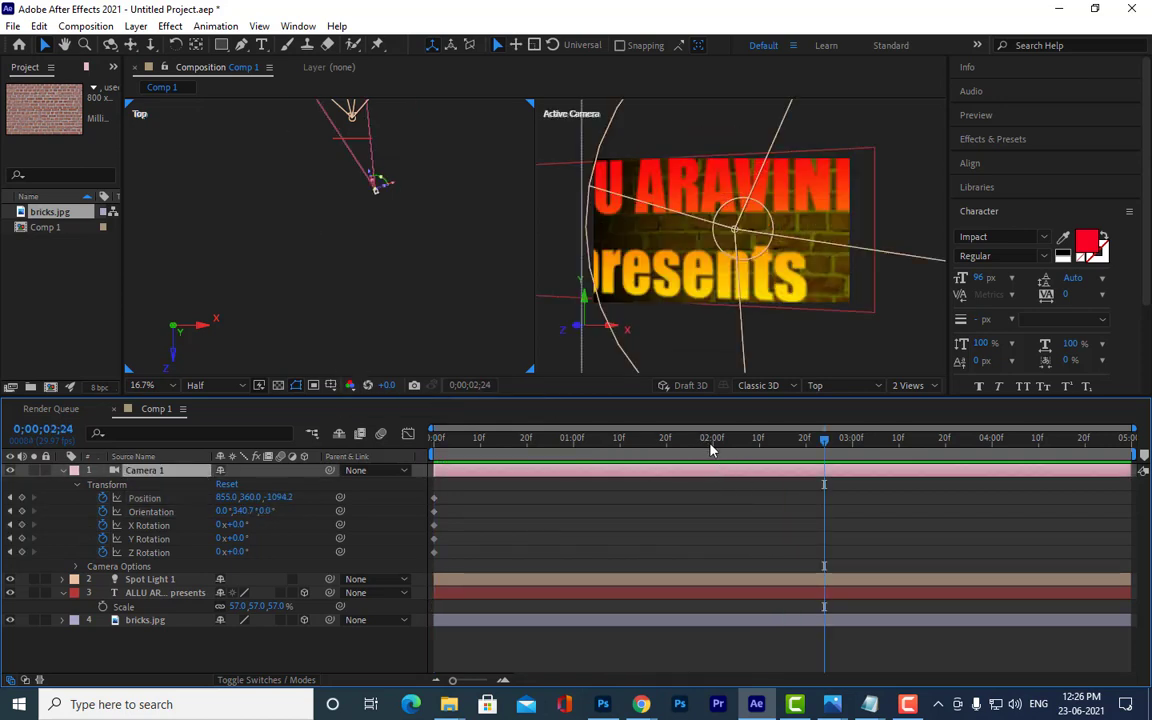
Step: Key the camera at 2 seconds at 730.0, 360.0, -1936.1 with 17° Y Rotation, then preview
left_click(711, 450)
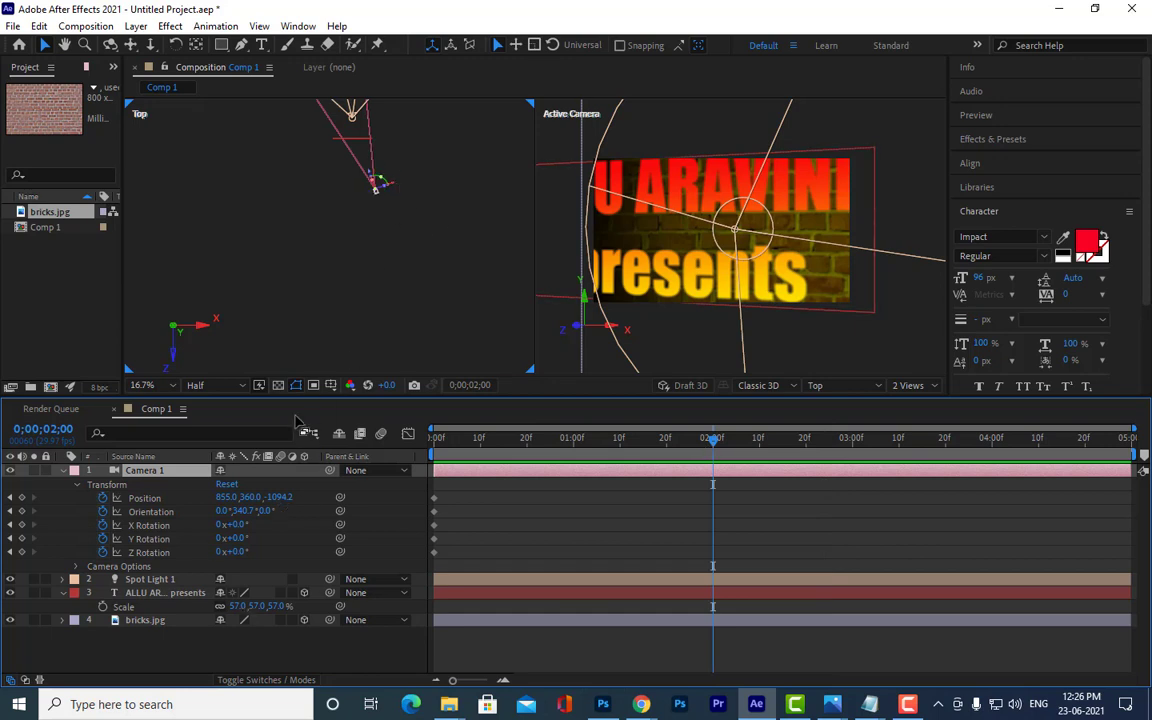
left_click_drag(393, 187, 376, 191)
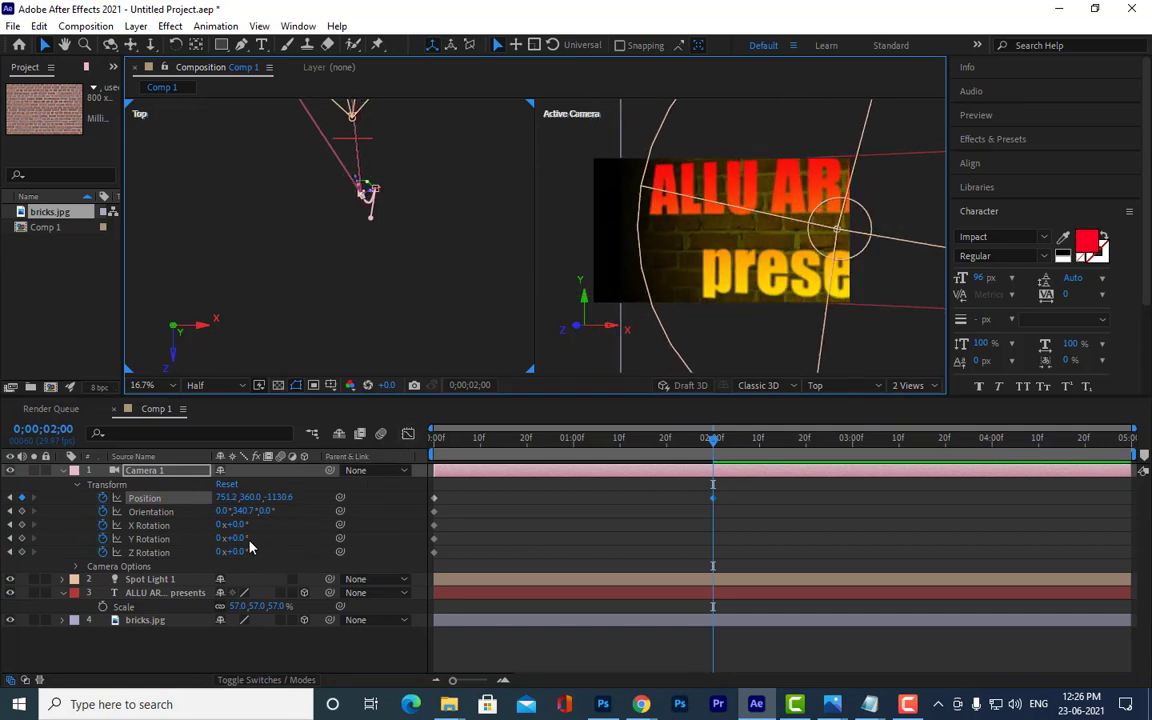
left_click_drag(240, 538, 262, 541)
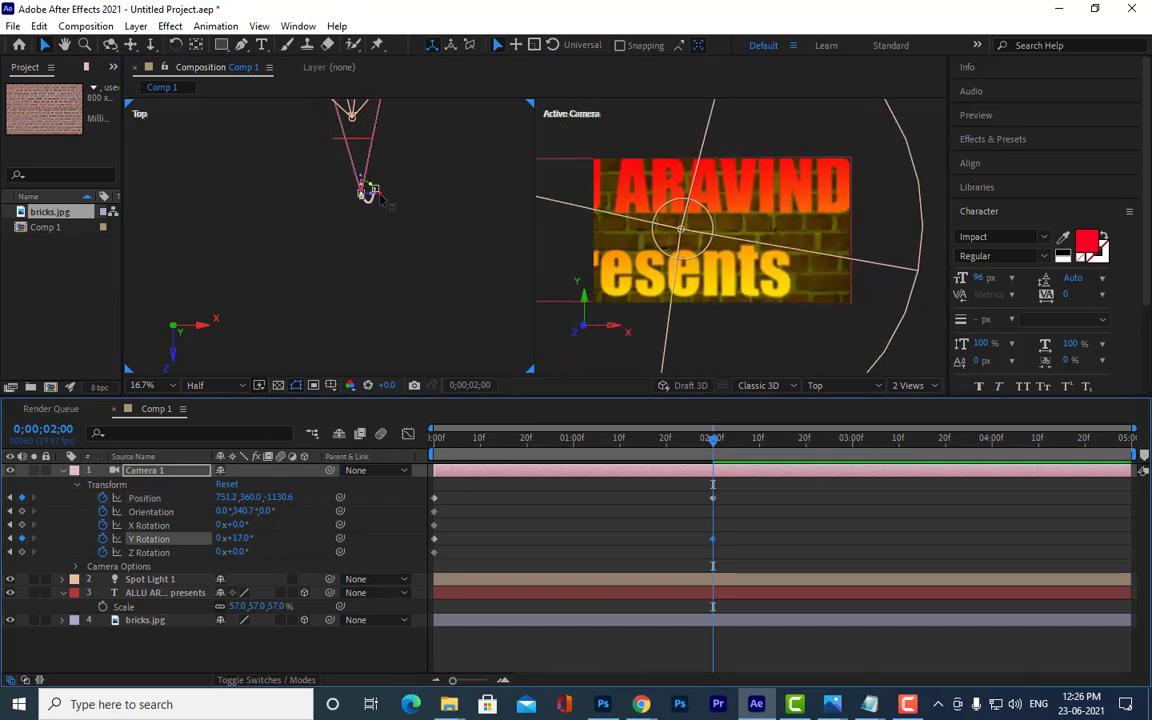
mouse_move(380, 197)
left_mouse_down()
mouse_move(371, 206)
mouse_move(402, 212)
left_mouse_up()
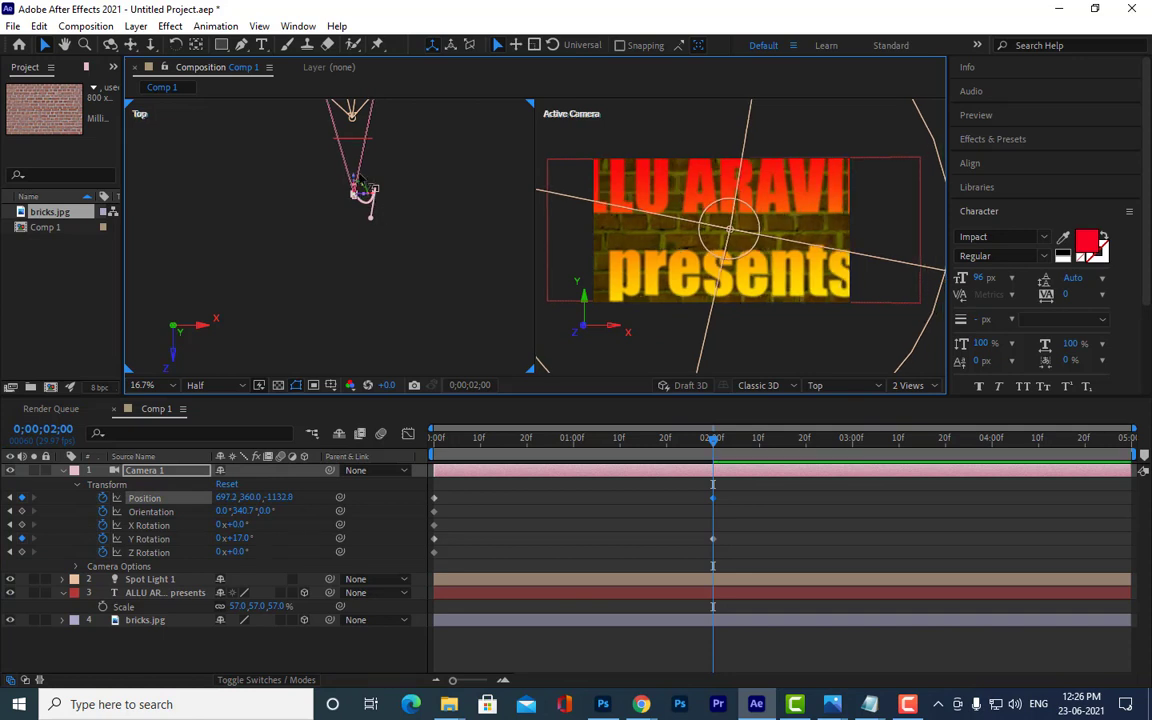
left_click_drag(362, 189, 356, 220)
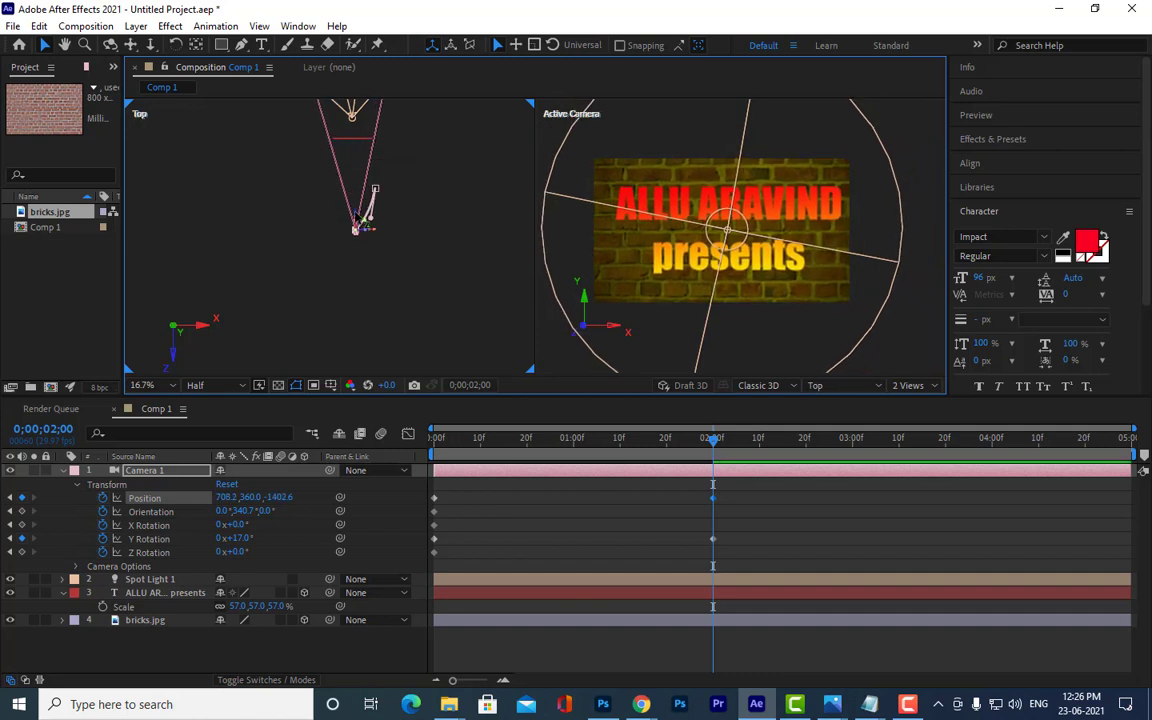
left_click_drag(363, 226, 366, 290)
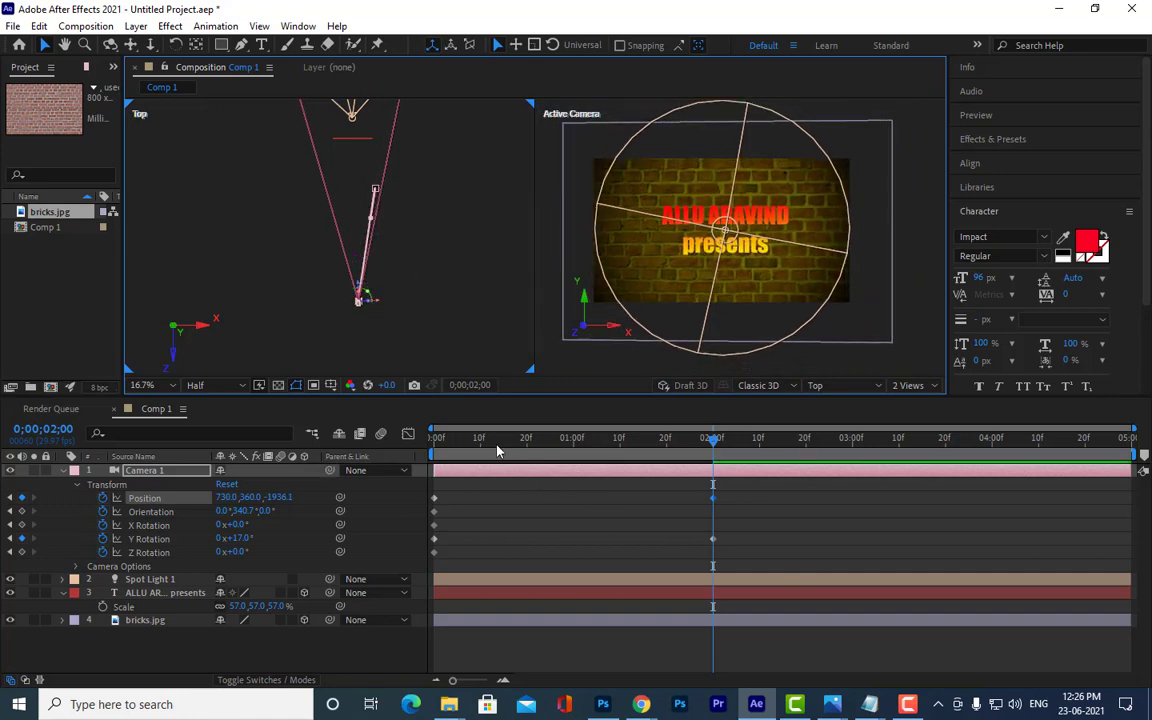
key("space")
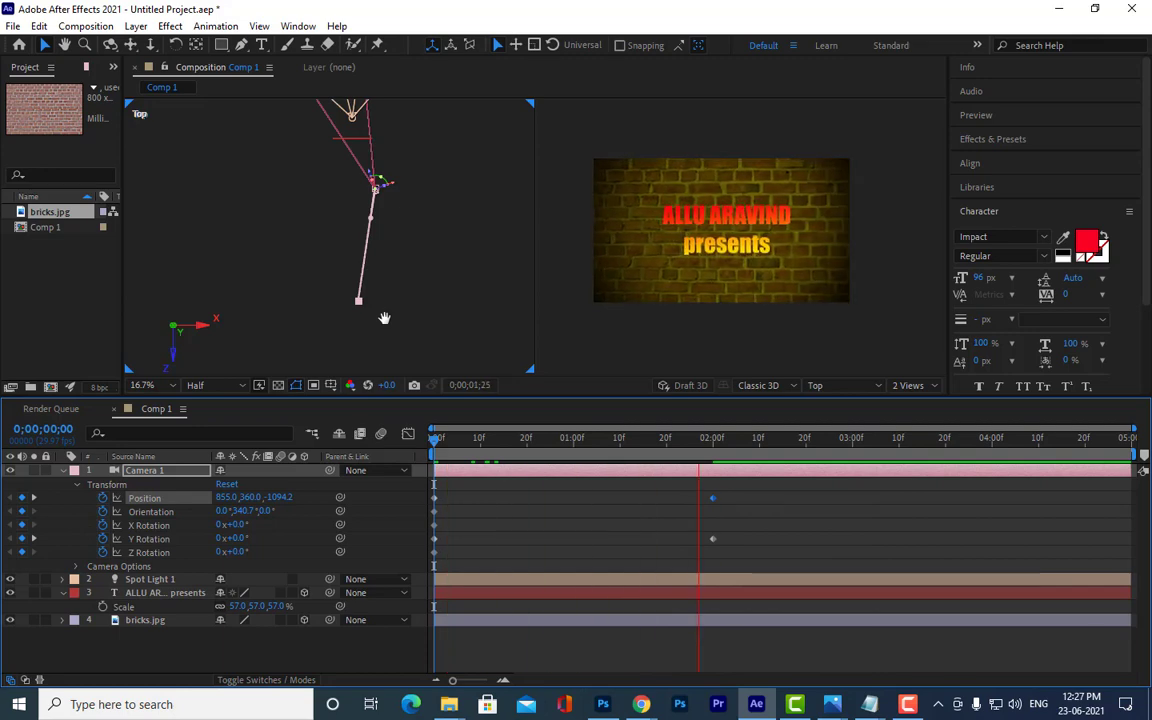
Step: Drag the ending Position and Y Rotation keyframes to about 5 seconds and preview the slower swing
key("space")
mouse_move(443, 453)
left_mouse_down()
mouse_move(698, 498)
mouse_move(740, 545)
left_mouse_up()
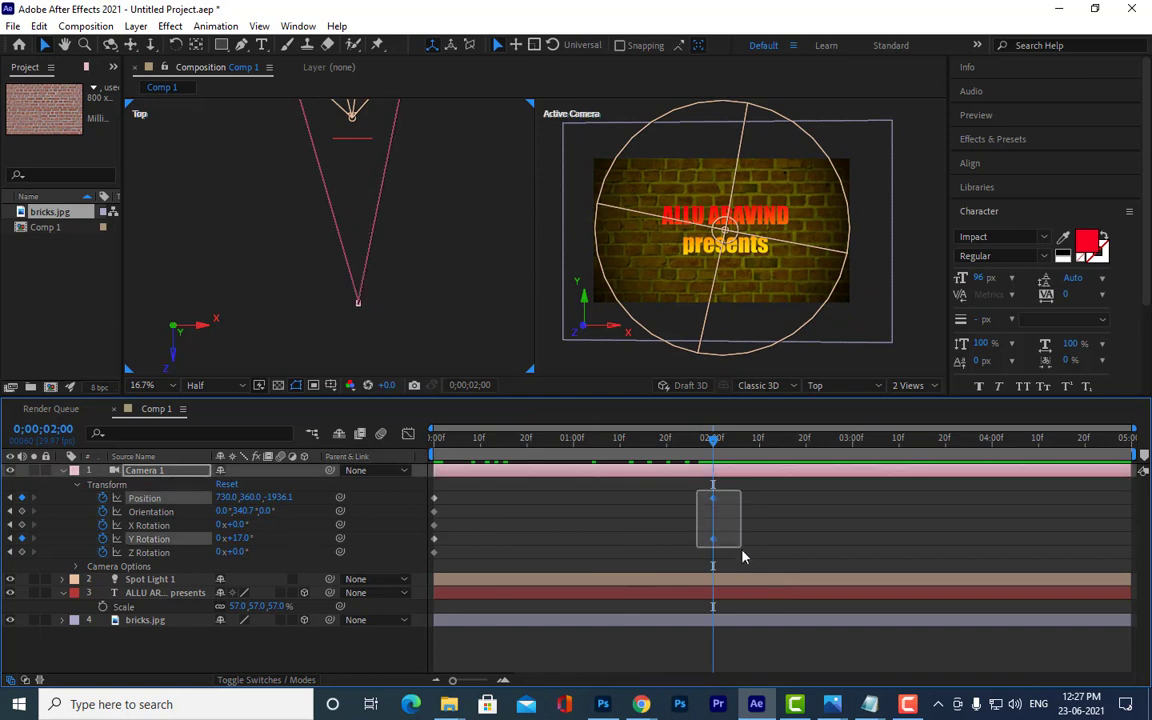
left_click_drag(713, 498, 1128, 505)
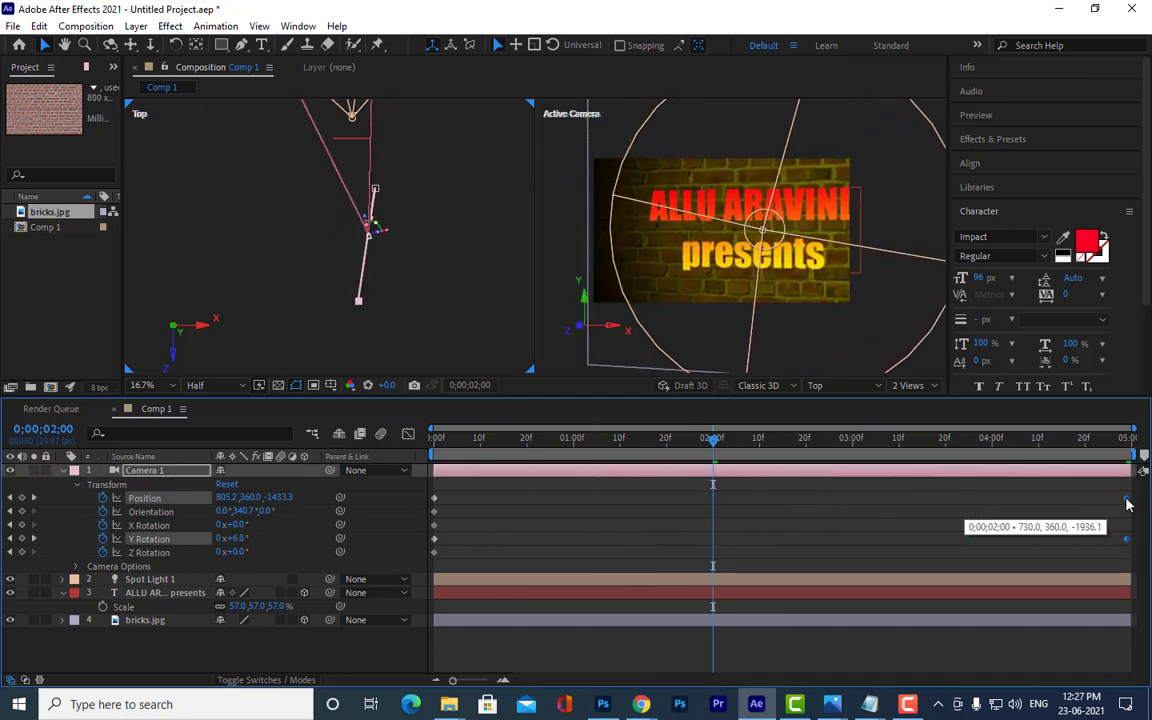
left_click_drag(1128, 505, 1126, 505)
left_click_drag(463, 440, 437, 440)
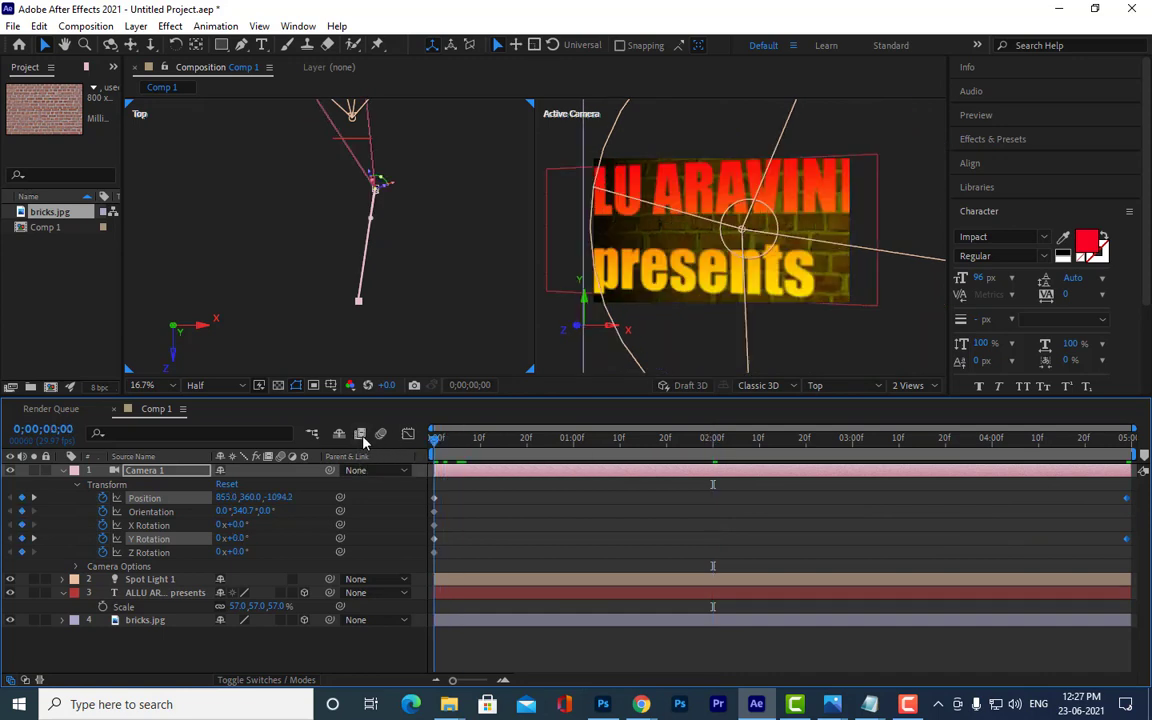
left_click(399, 311)
key("space")
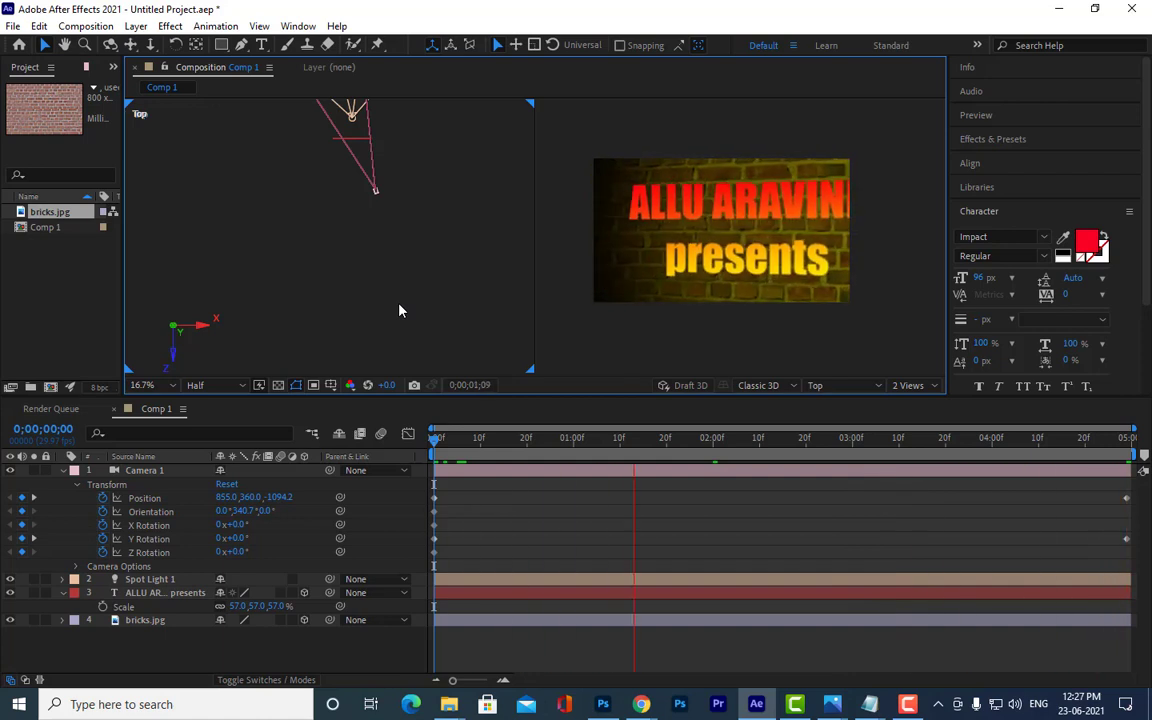
key("space")
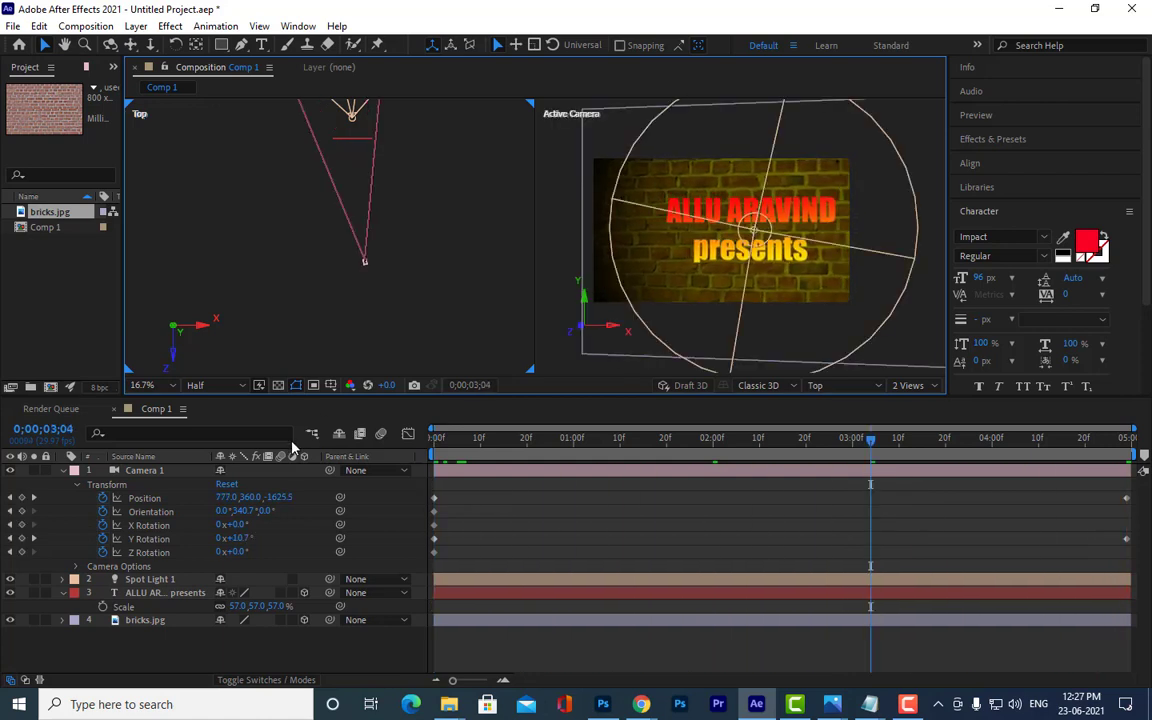
key("space")
key("space")
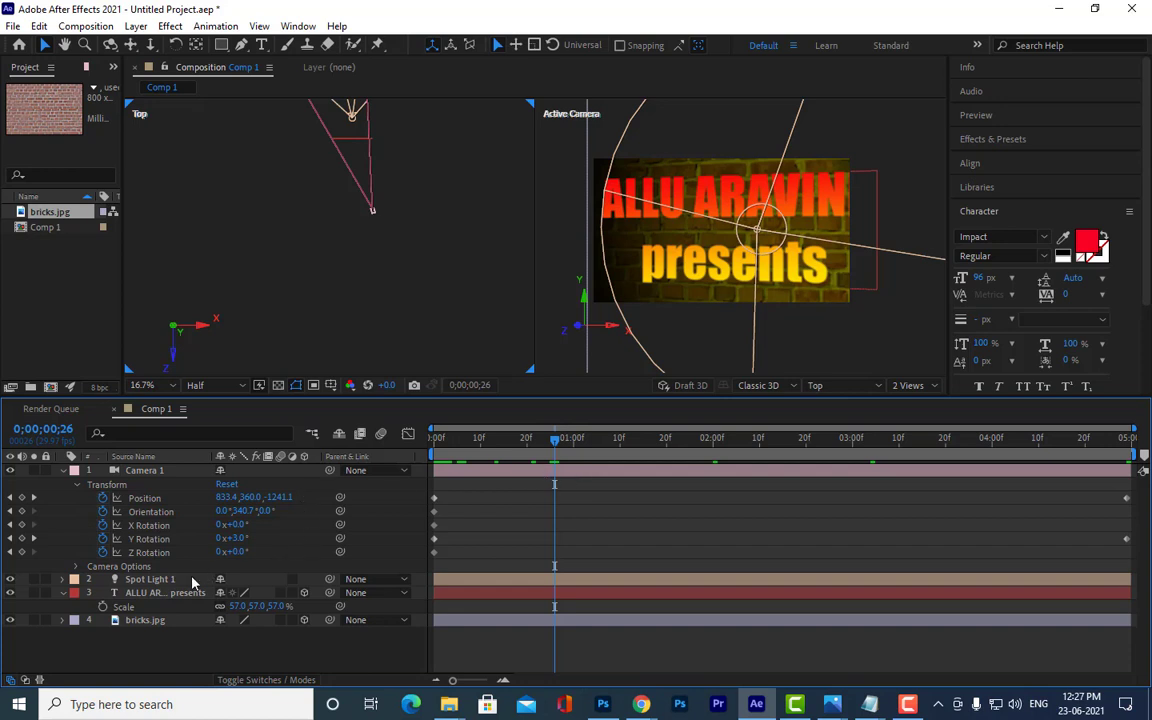
Step: Set Spot Light 1 to 85% intensity and a 68° cone angle, then preview the tighter pool
left_click(62, 579)
scroll(140, 620, "down", 3)
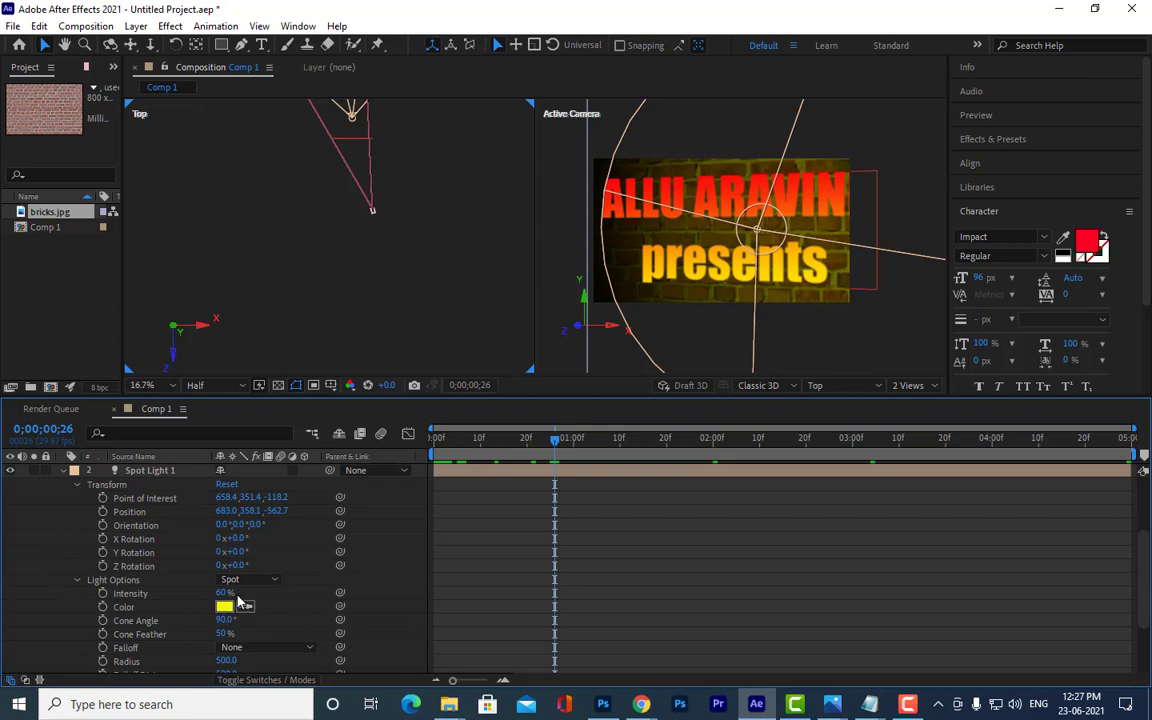
left_click_drag(223, 594, 234, 593)
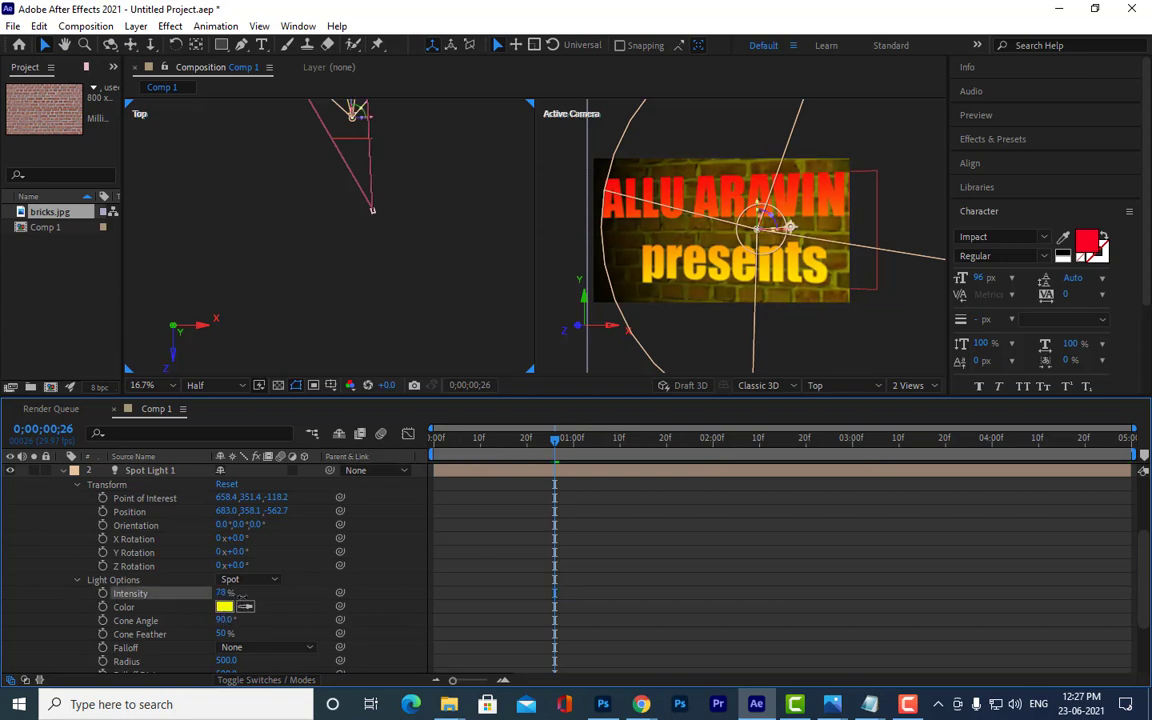
key("Return")
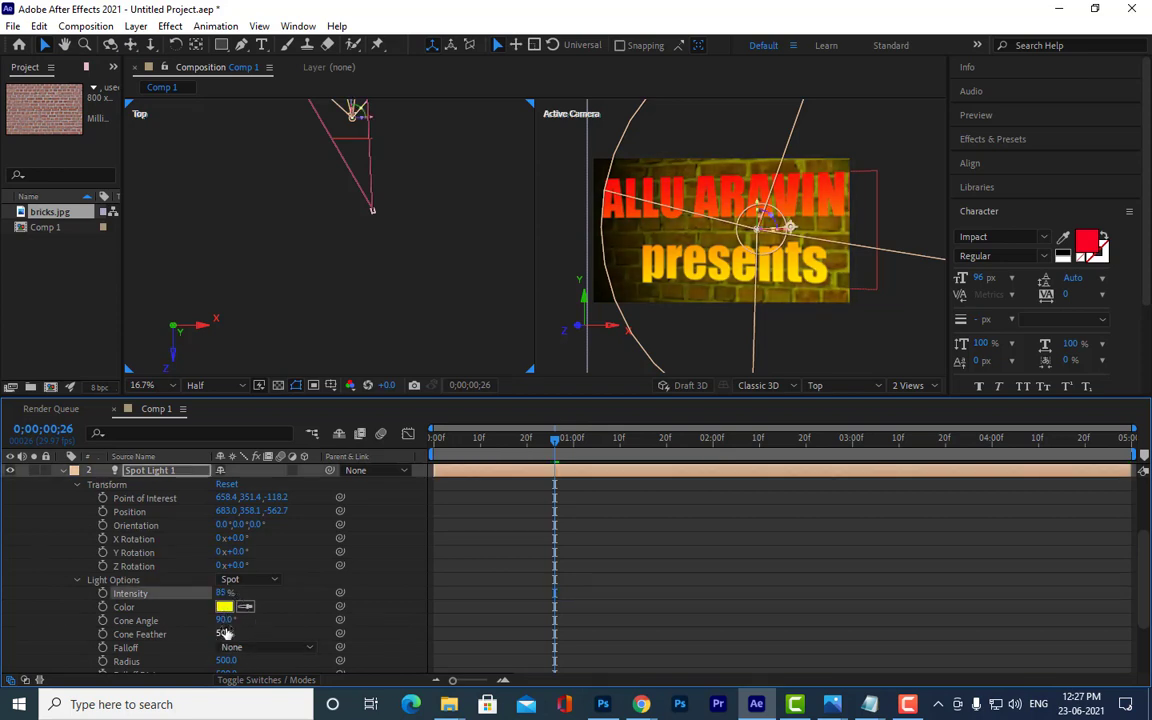
left_click_drag(224, 621, 212, 622)
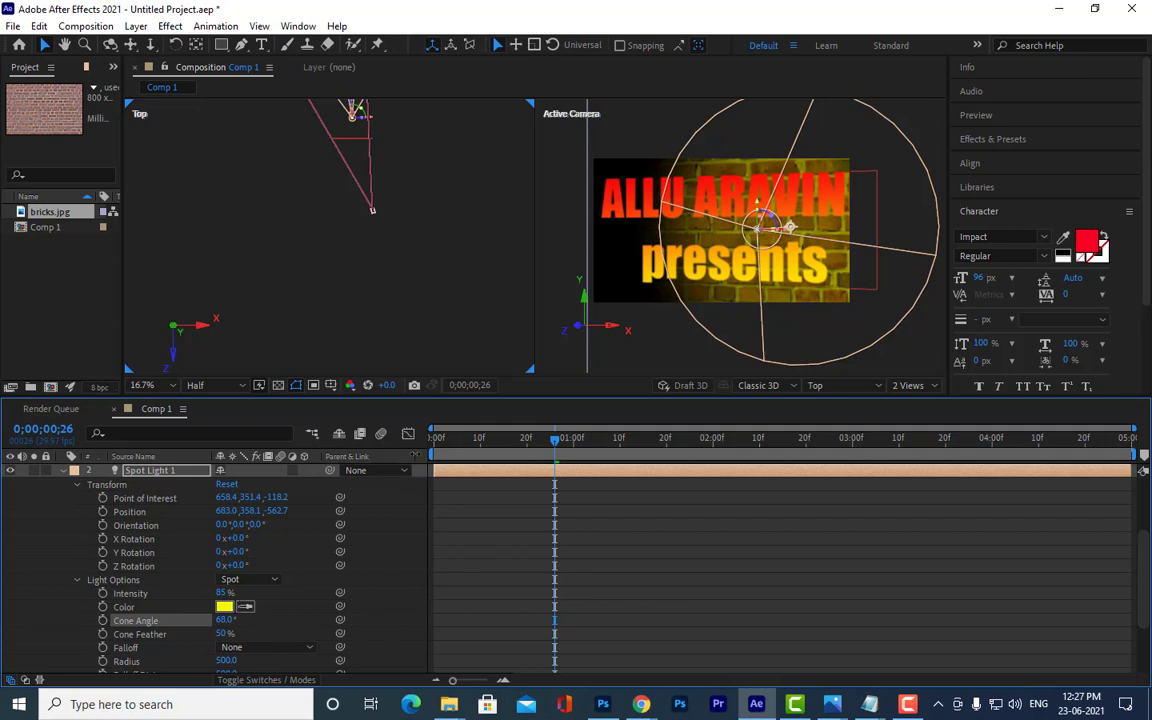
key("space")
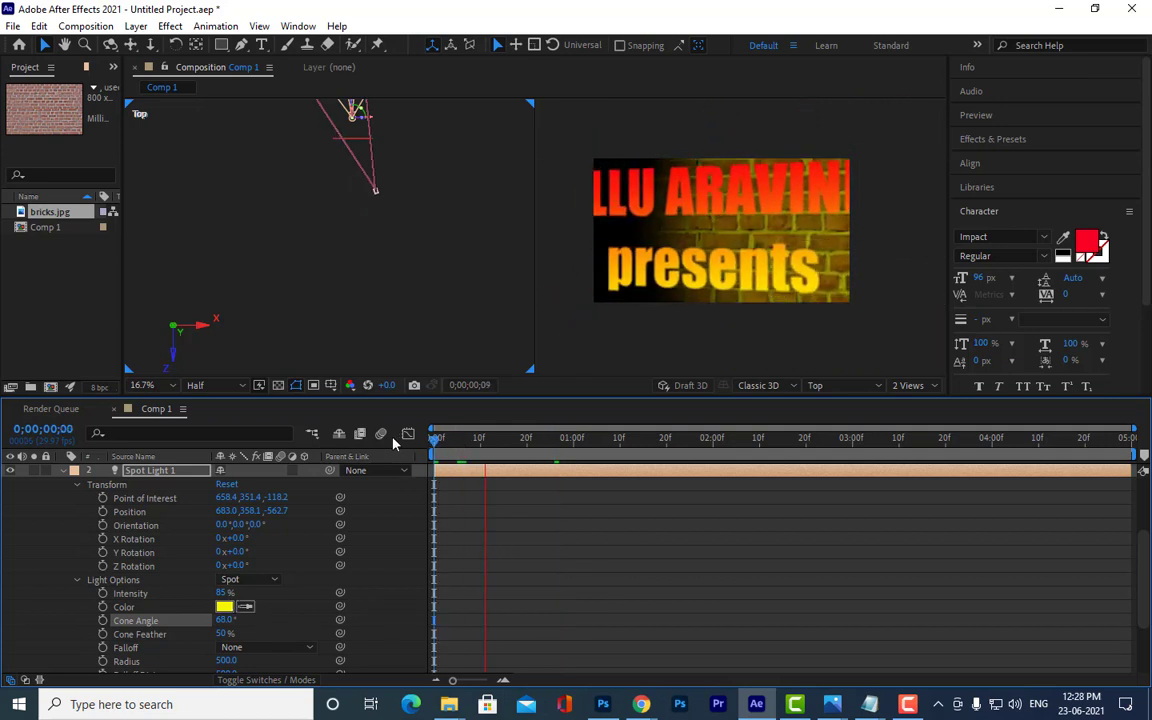
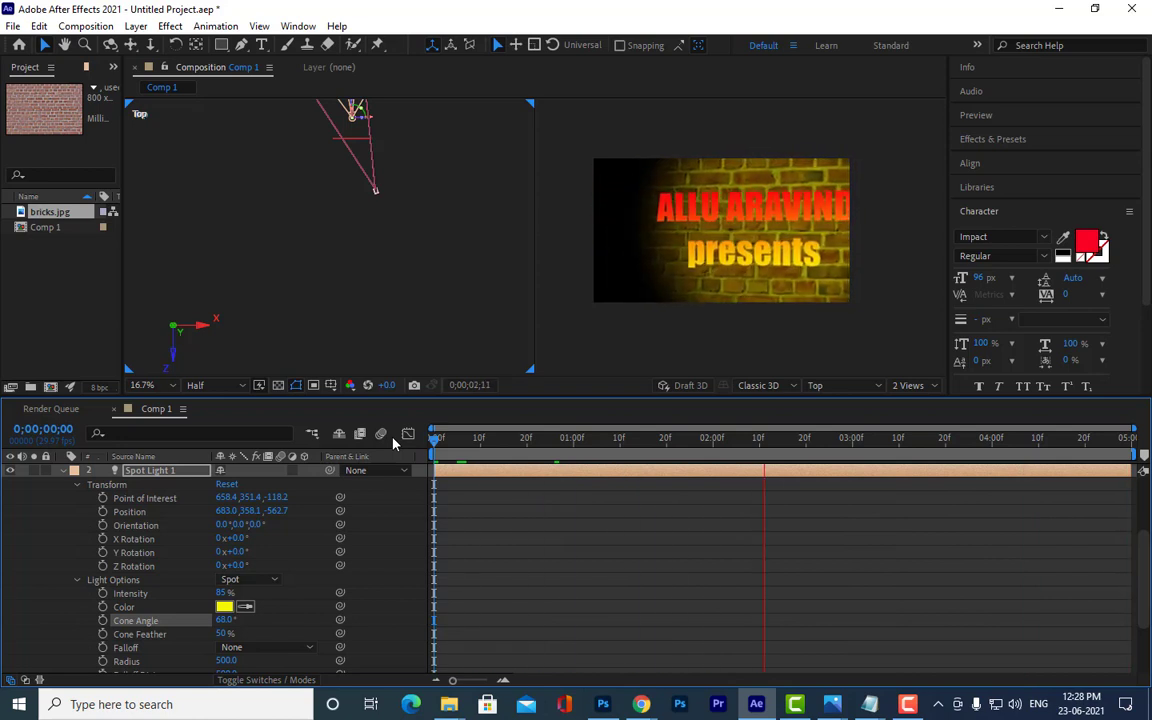
Step: Turn on Casts Shadows for Spot Light 1 with Shadow Diffusion 19 px
key("space")
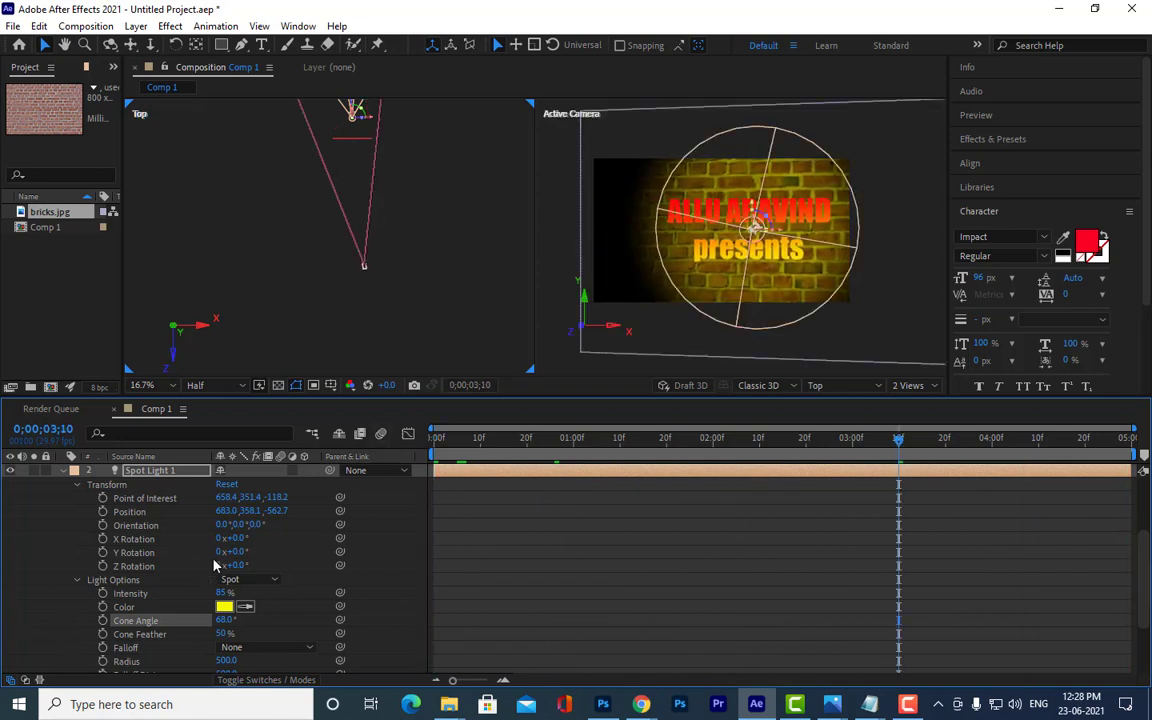
scroll(256, 549, "down", 2)
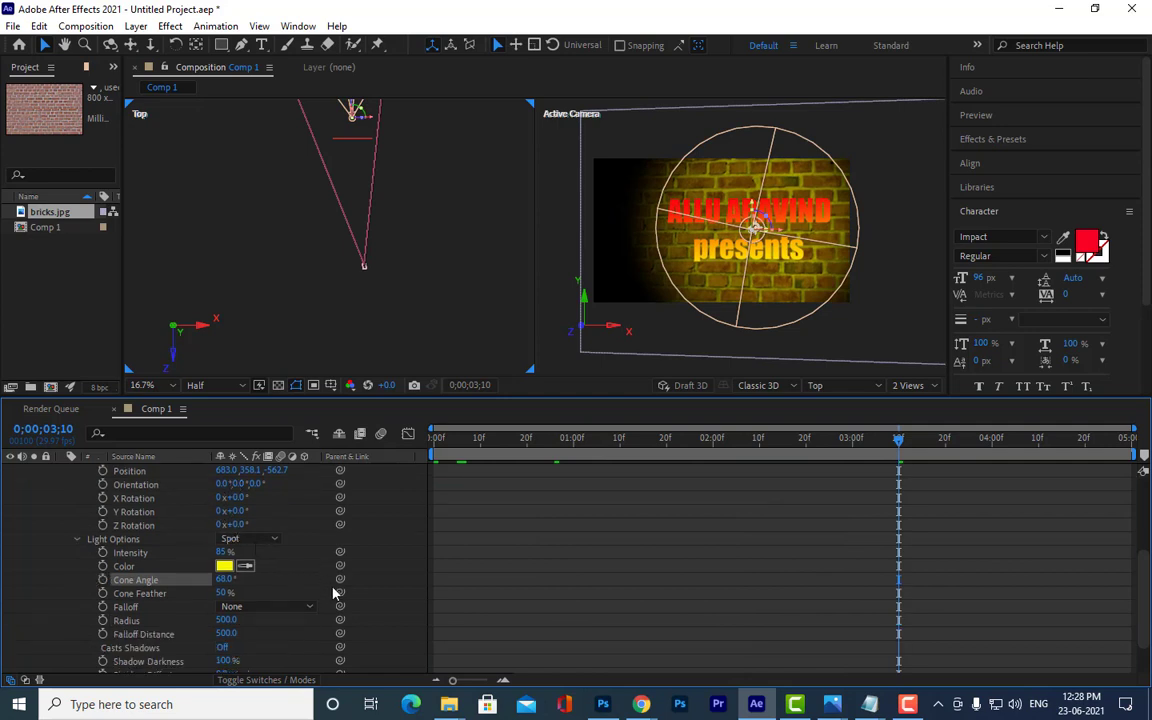
scroll(297, 603, "down", 2)
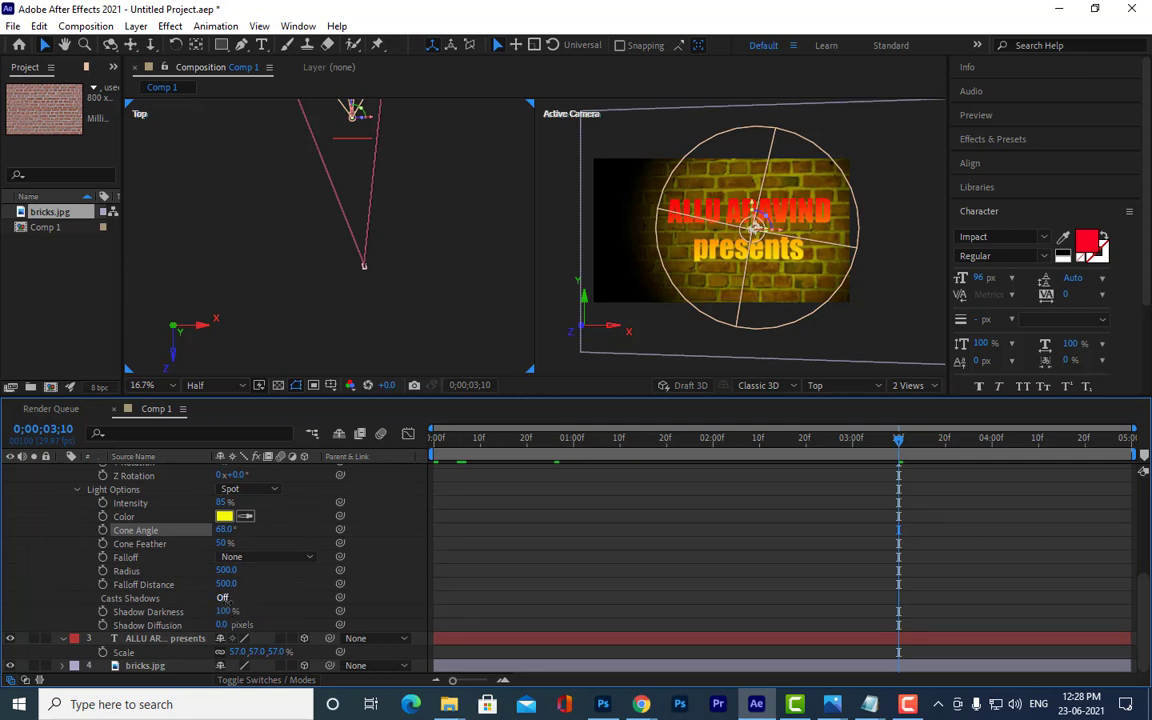
left_click(222, 598)
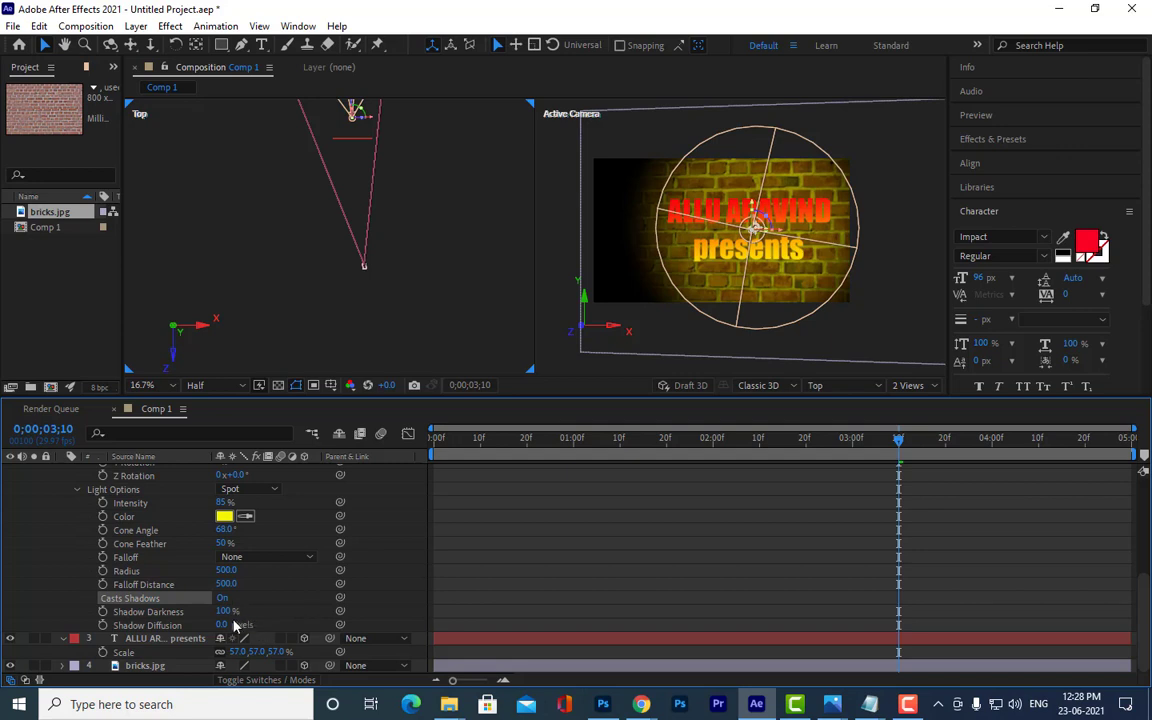
mouse_move(222, 628)
left_mouse_down()
mouse_move(232, 625)
mouse_move(215, 611)
left_mouse_up()
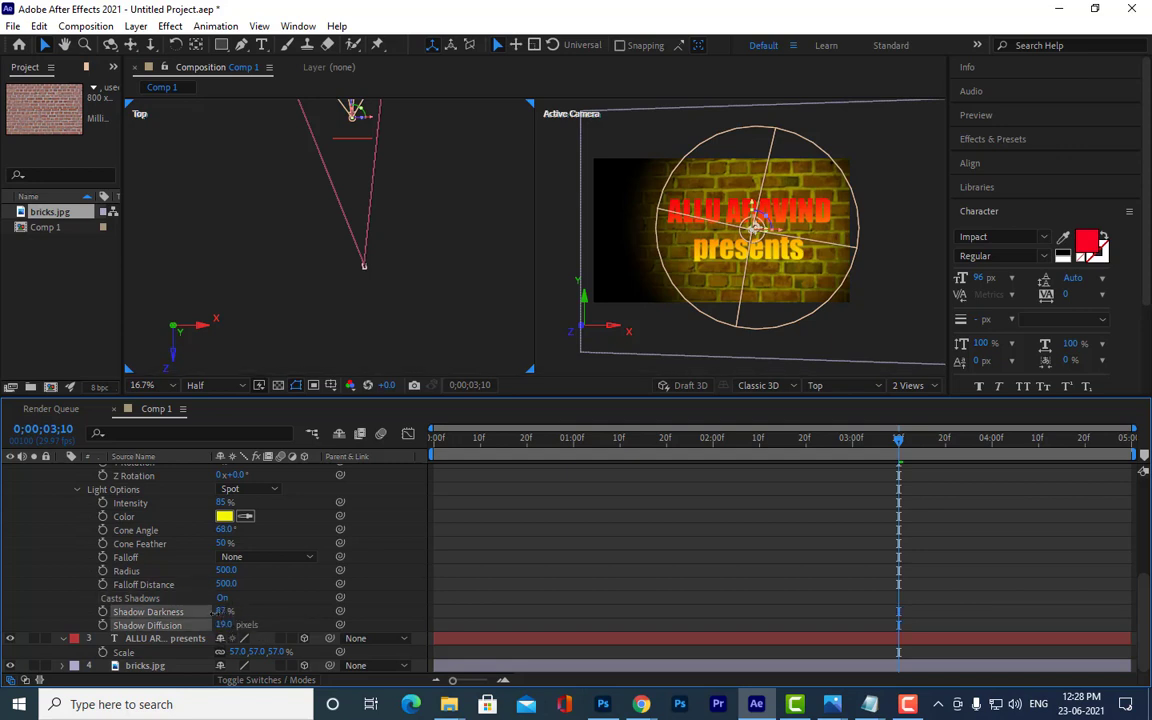
left_click(207, 612)
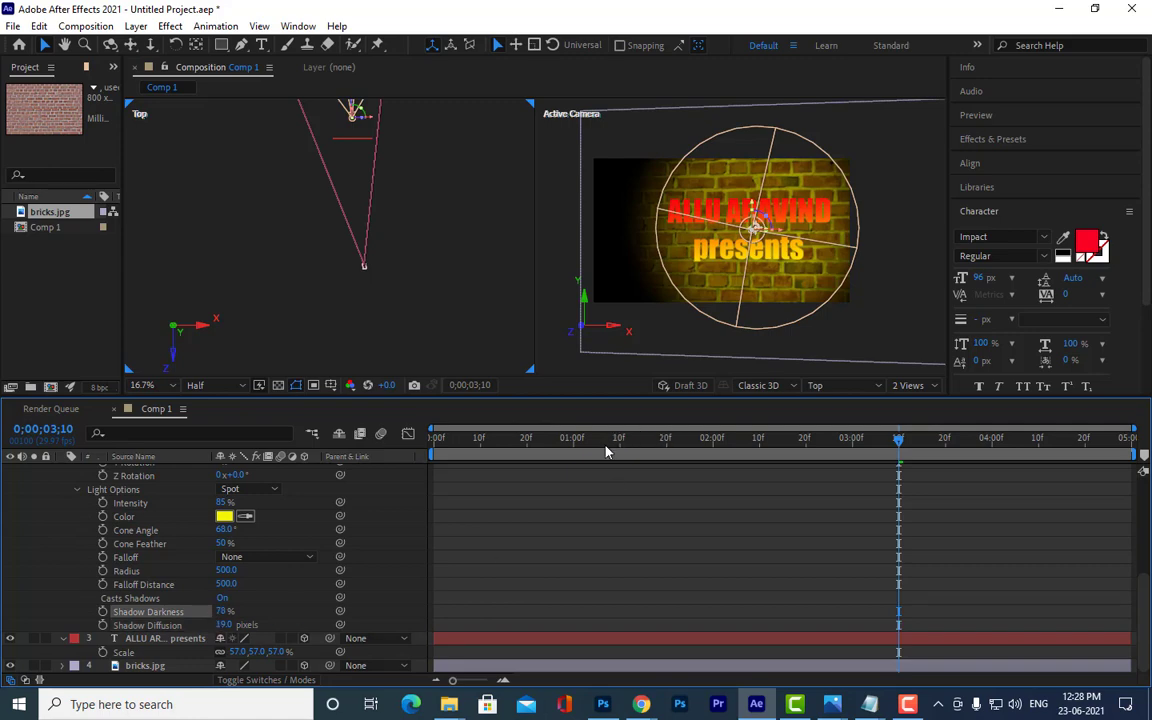
left_click_drag(447, 442, 640, 457)
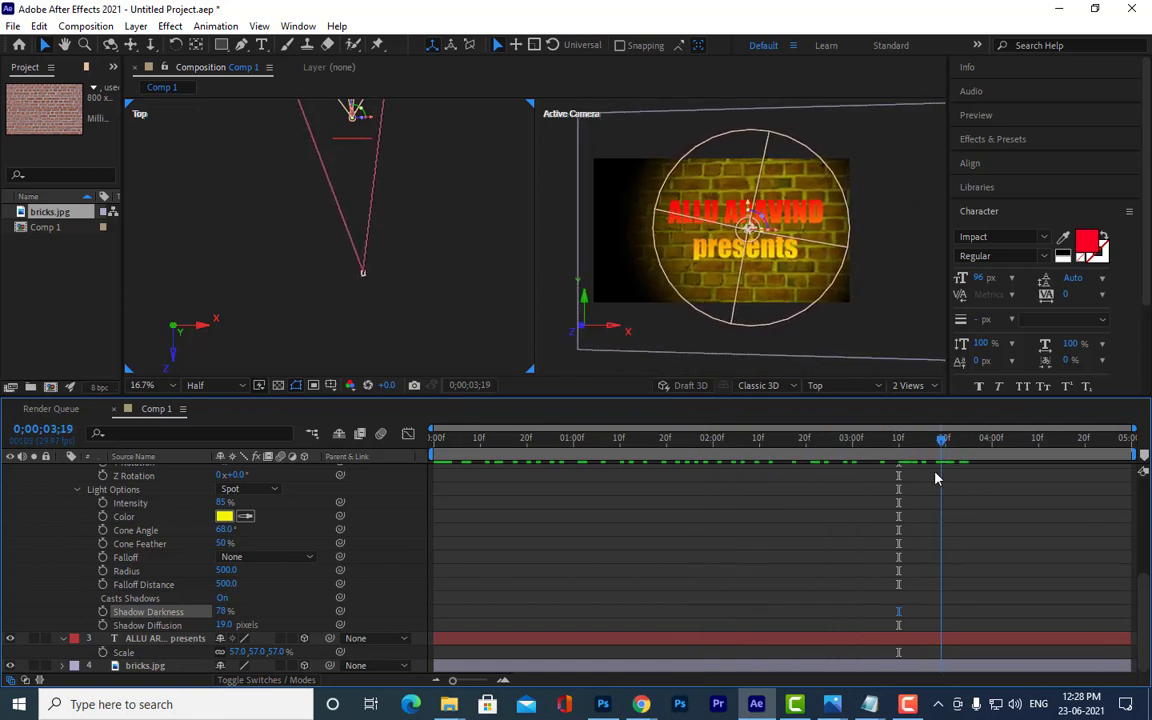
key("space")
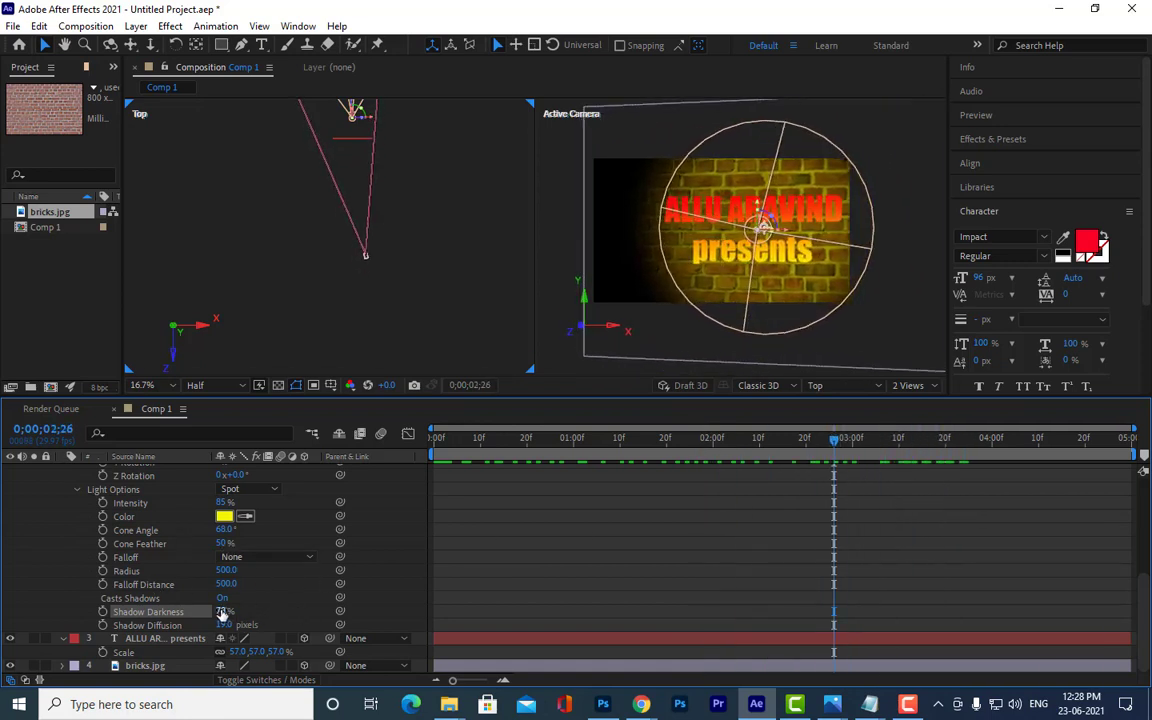
Step: Set Falloff Distance 447, Shadow Darkness 133% and Cone Feather 100%, leaving falloff at None
left_click_drag(226, 583, 160, 583)
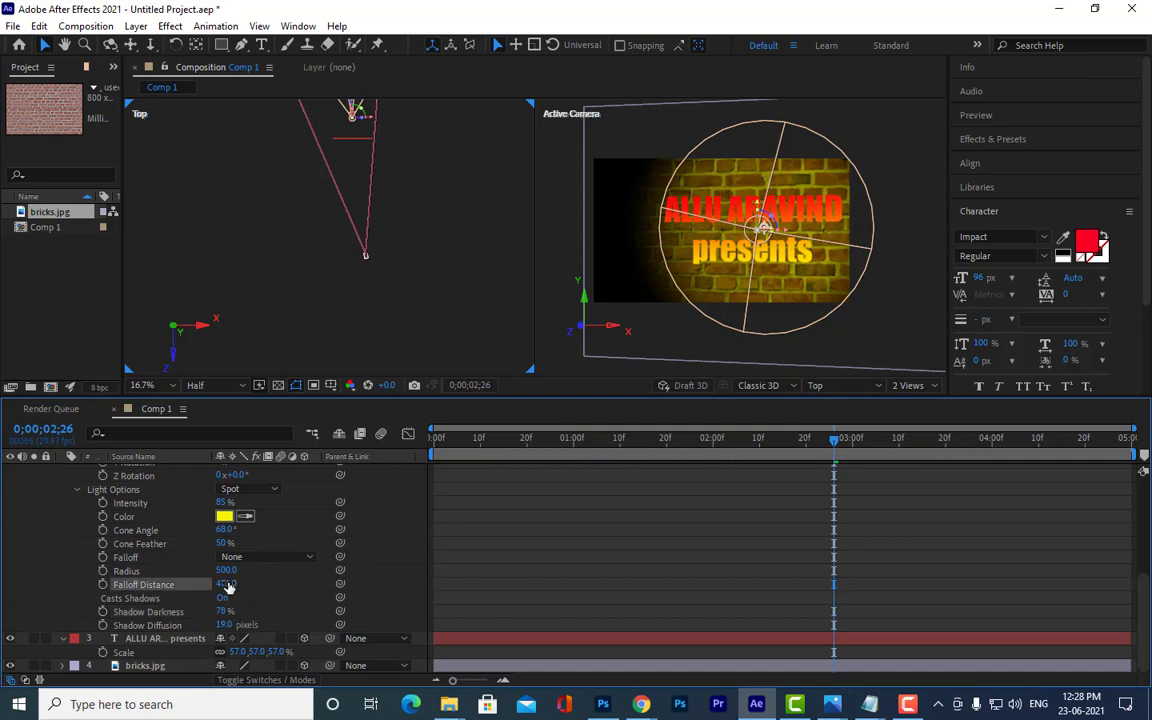
left_click(226, 584)
left_click_drag(224, 611, 187, 612)
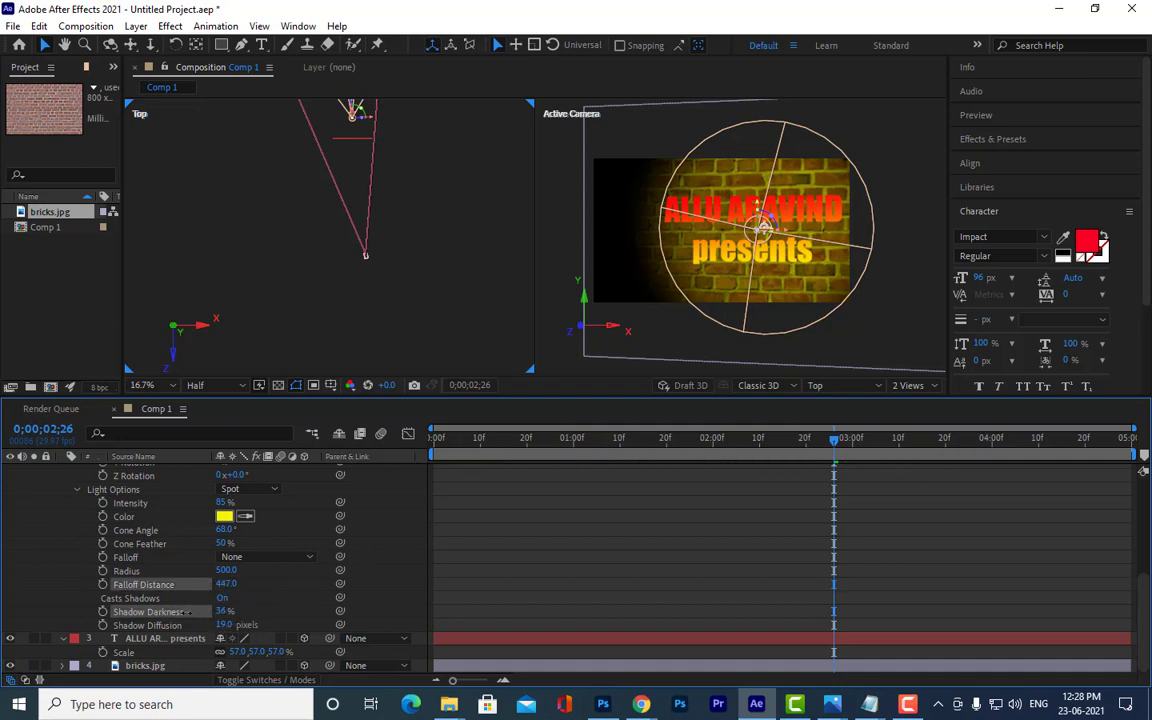
left_click_drag(259, 609, 276, 609)
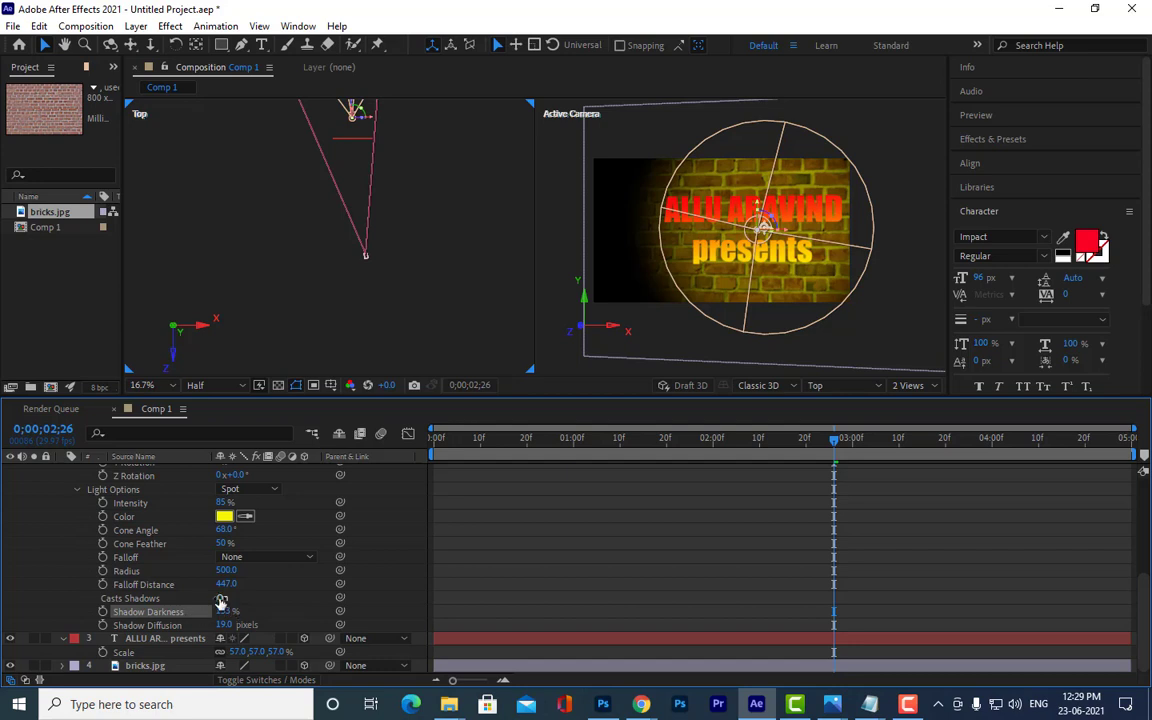
left_click(255, 558)
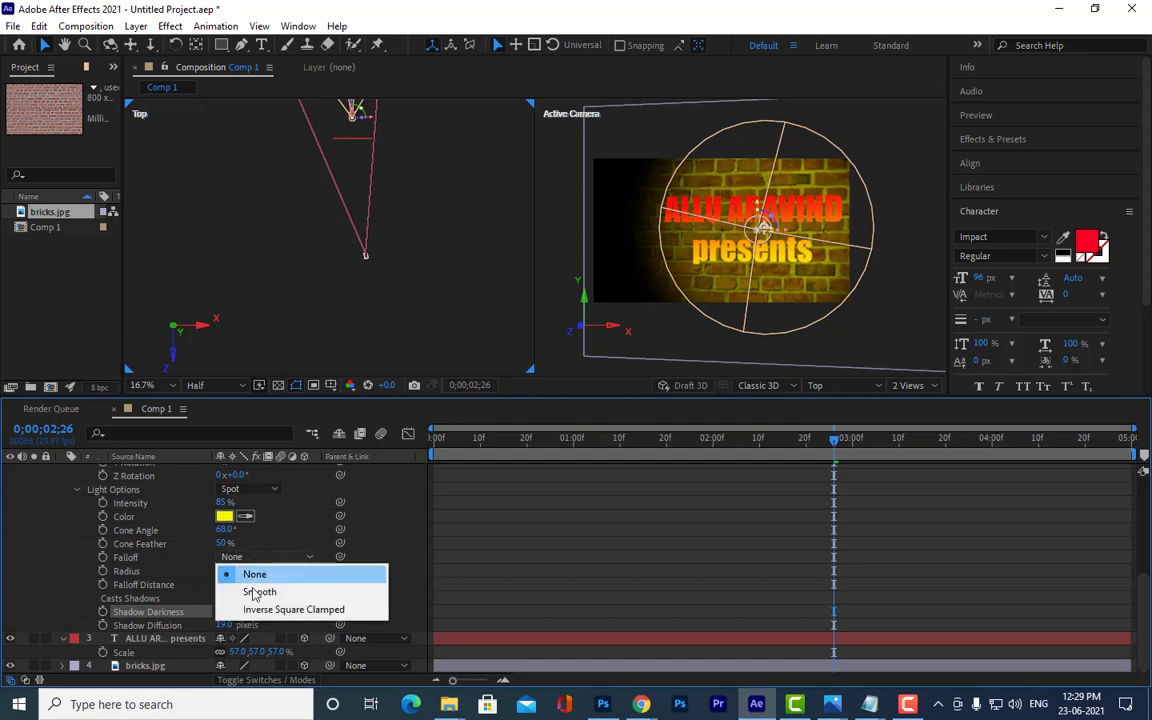
left_click(225, 545)
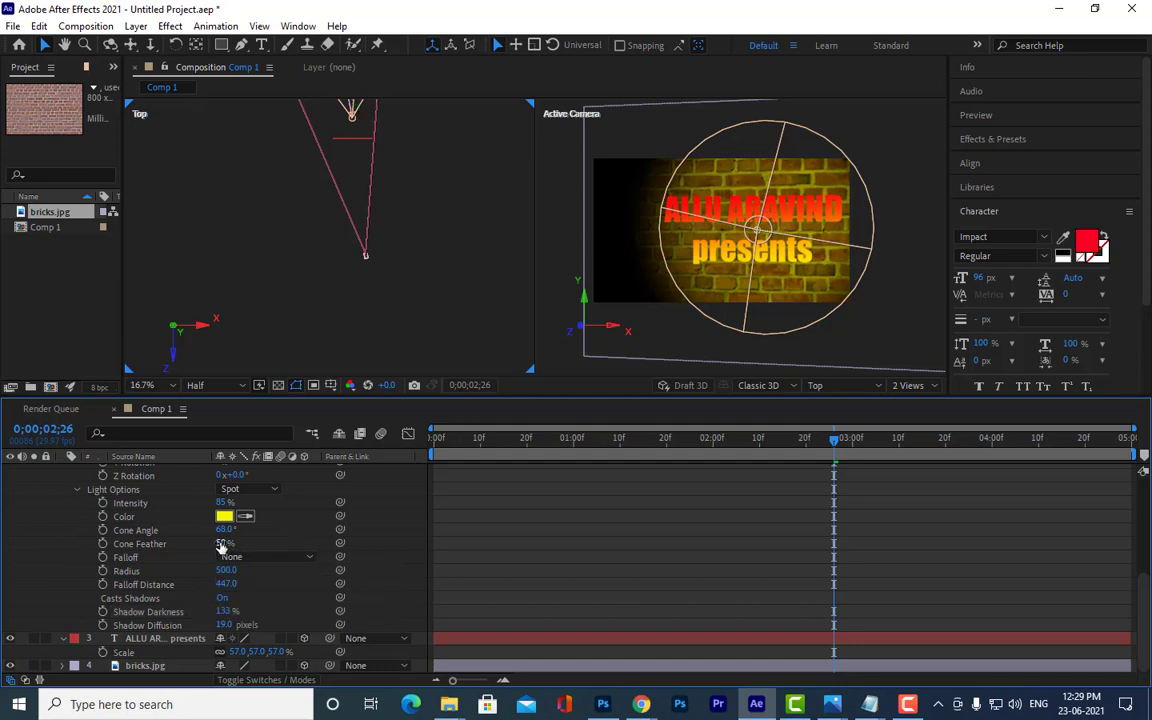
left_click_drag(213, 543, 245, 554)
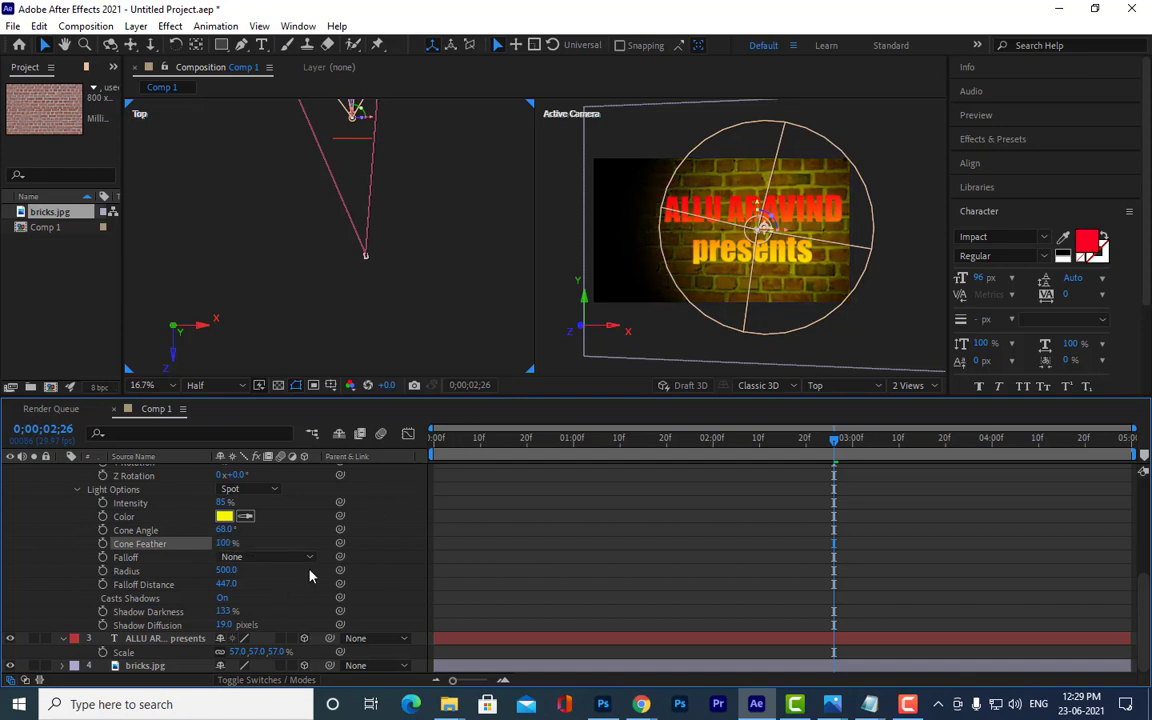
key("space")
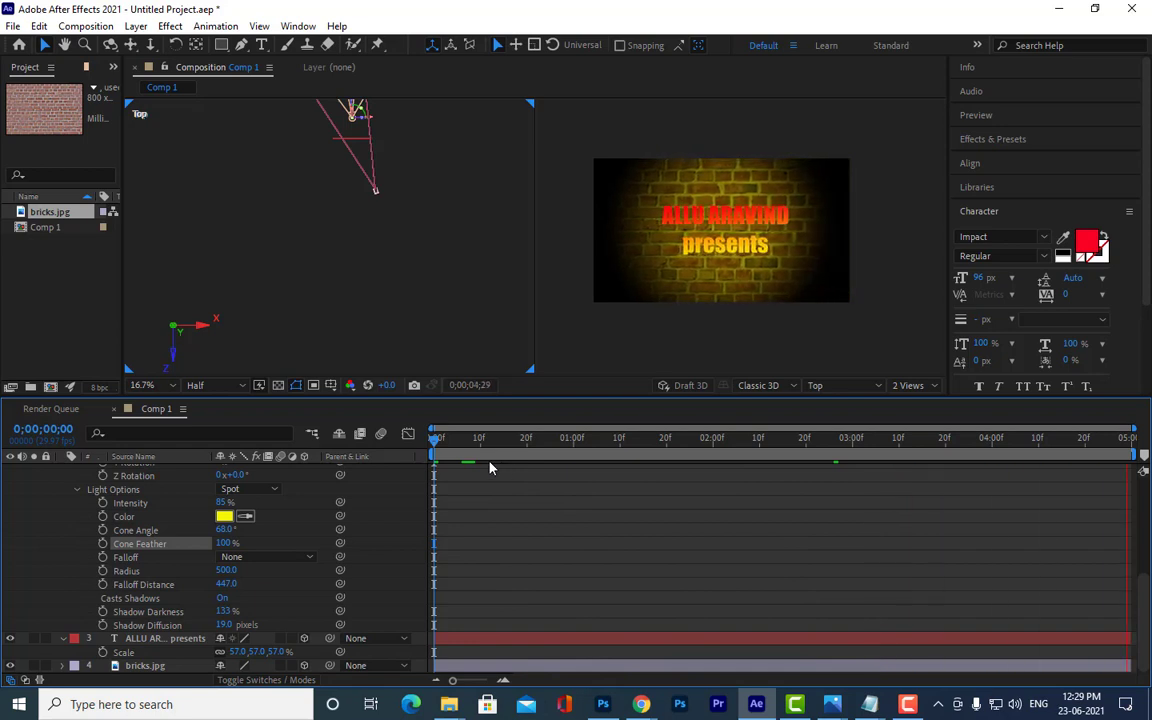
key("space")
scroll(127, 556, "up", 1)
scroll(127, 556, "up", 3)
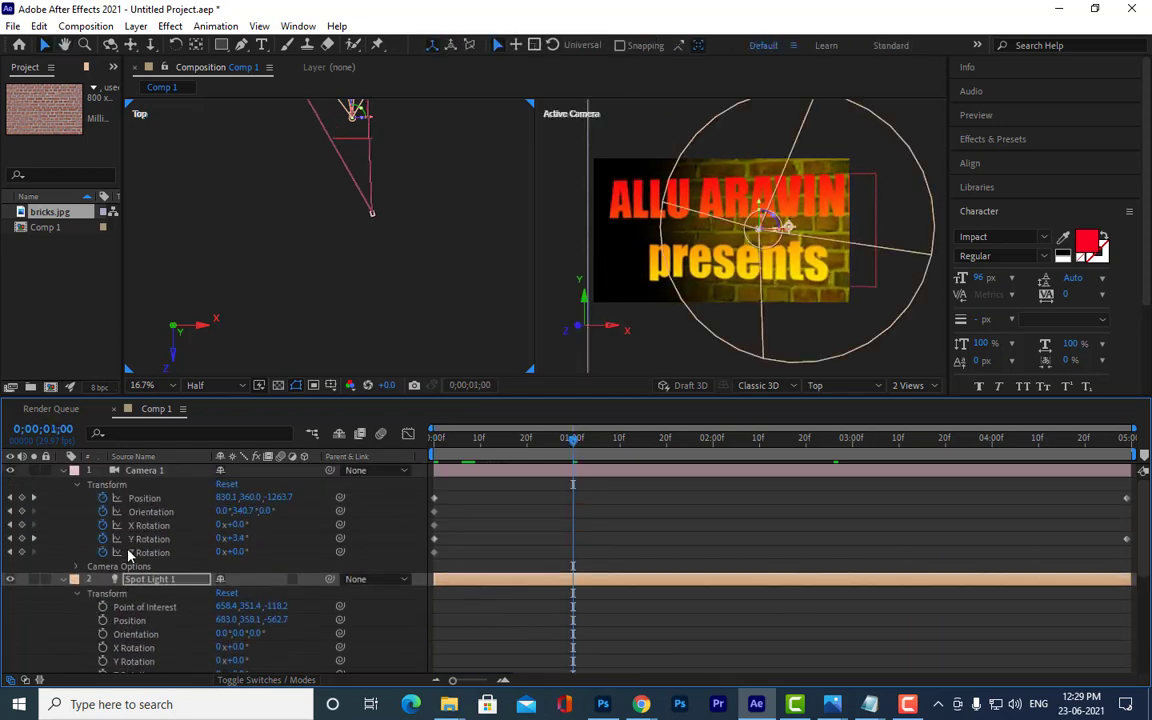
Step: Expand the ALLU ARAVIND presents text layer to show its Material Options
left_click(63, 580)
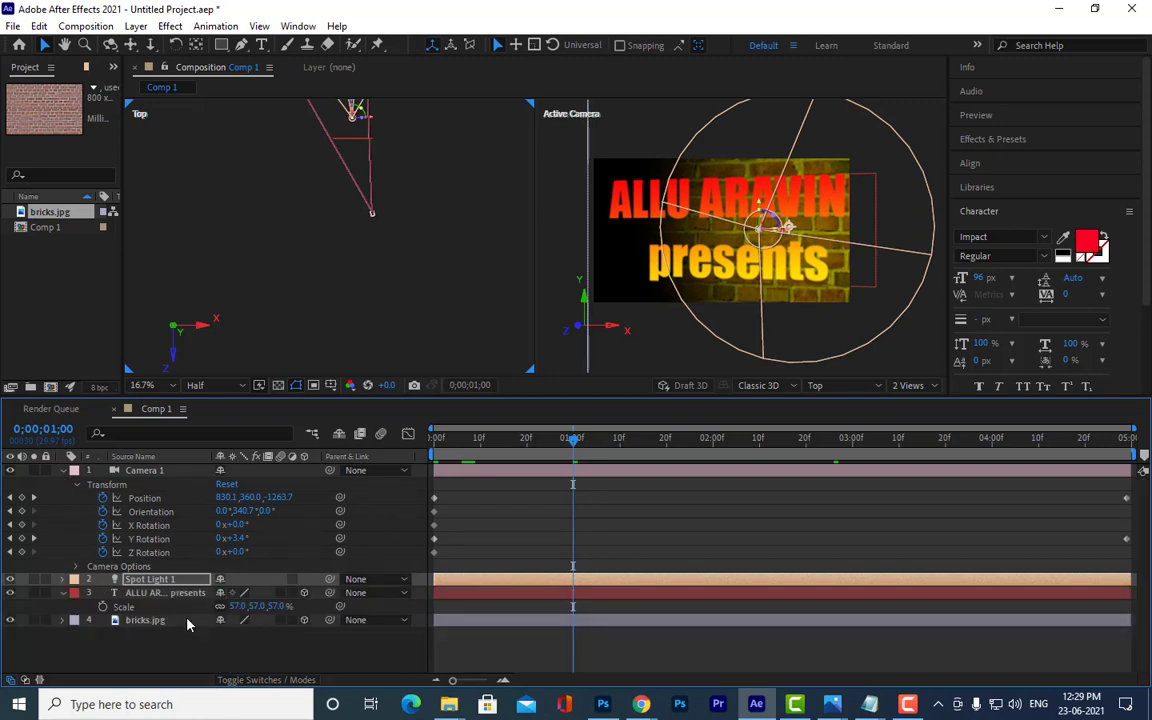
left_click(165, 593)
left_click(64, 594)
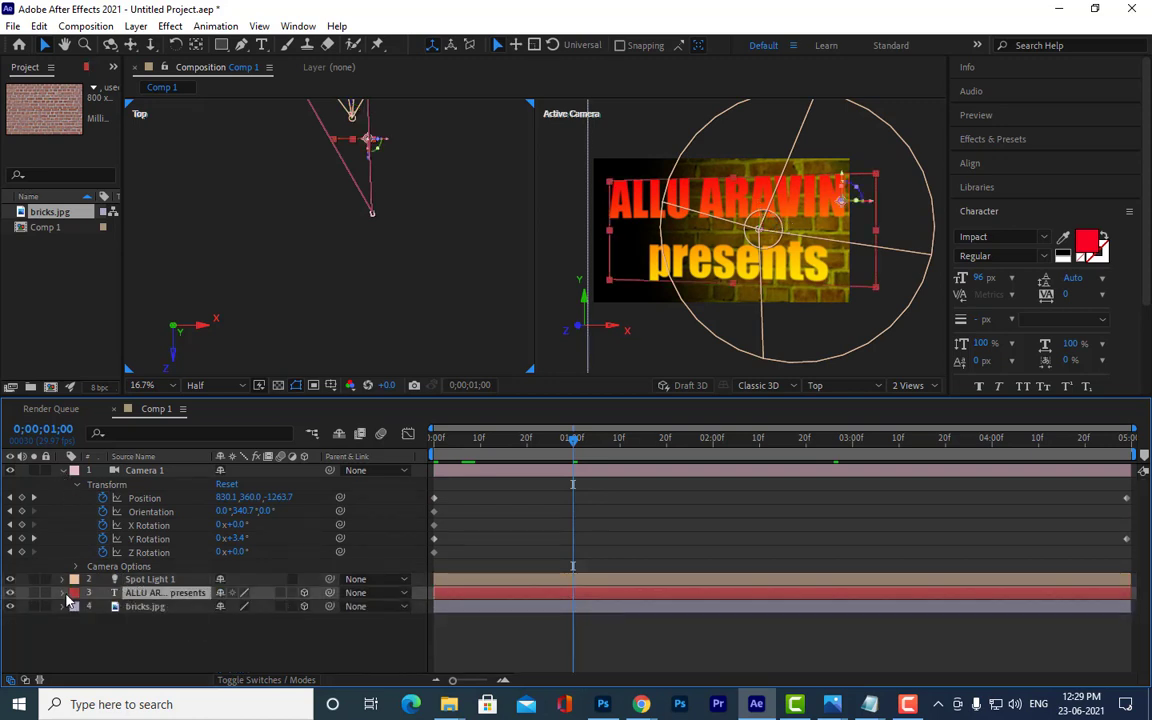
left_click(63, 593)
scroll(64, 597, "down", 3)
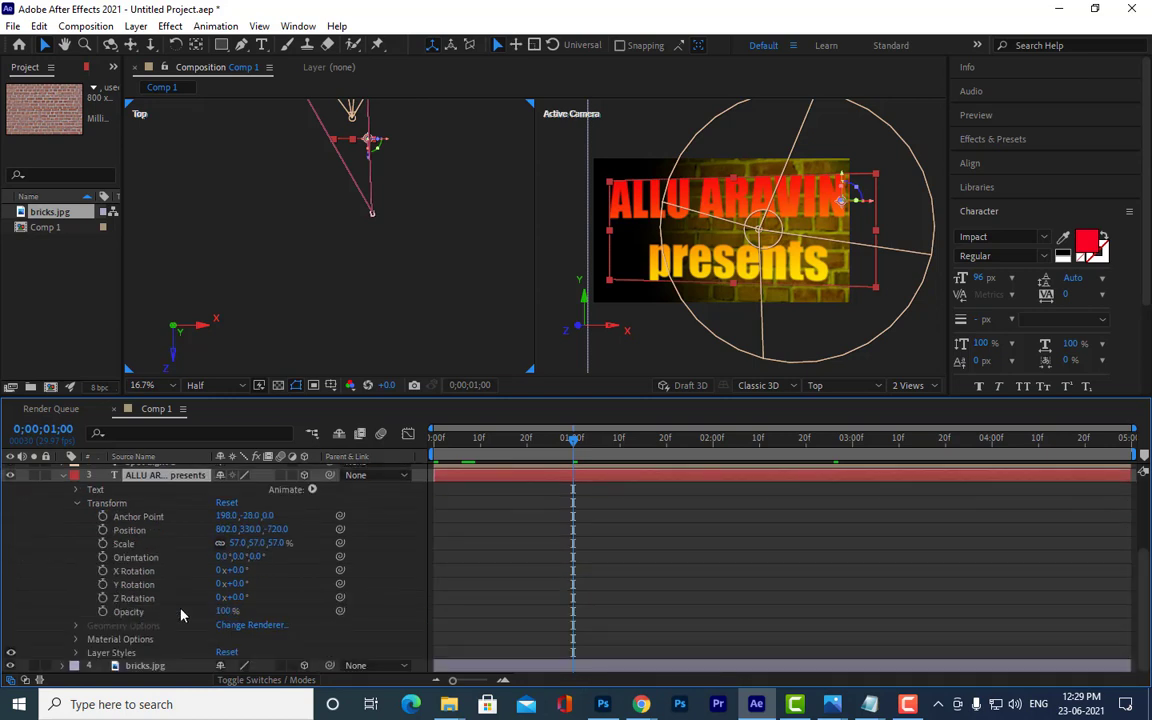
left_click(76, 639)
scroll(205, 625, "down", 3)
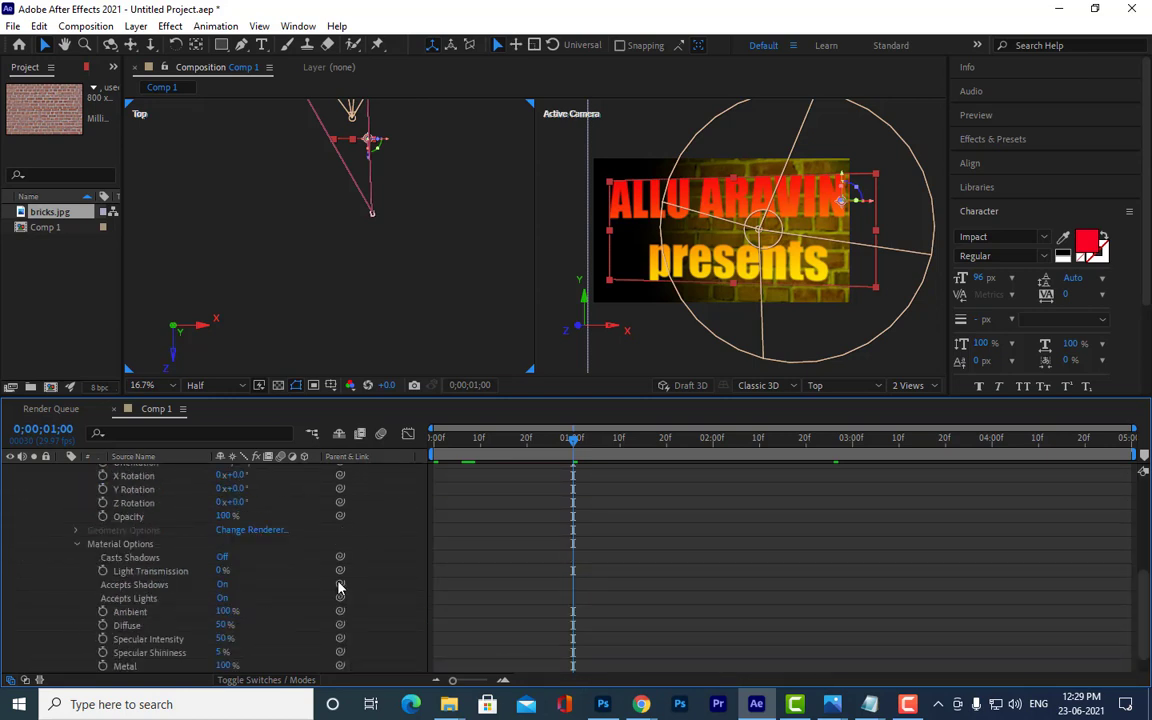
Step: Turn on Casts Shadows, set Light Transmission 60% and Ambient 18%, then scrub to check
left_click(222, 557)
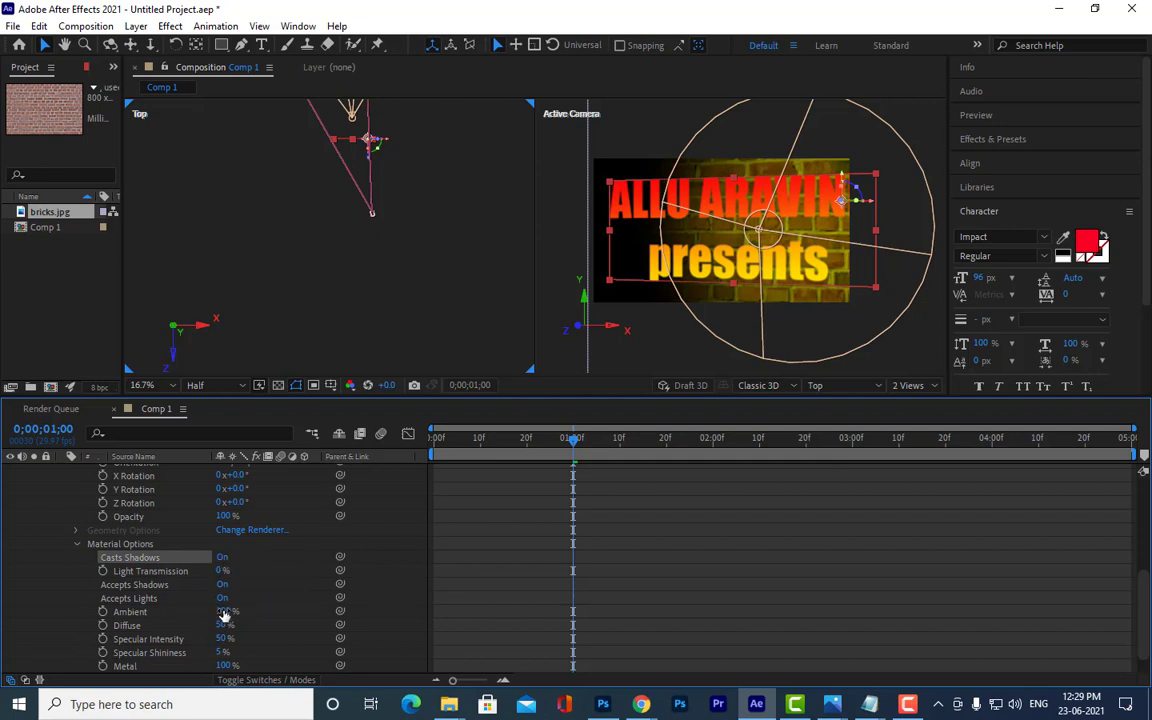
left_click_drag(222, 571, 244, 573)
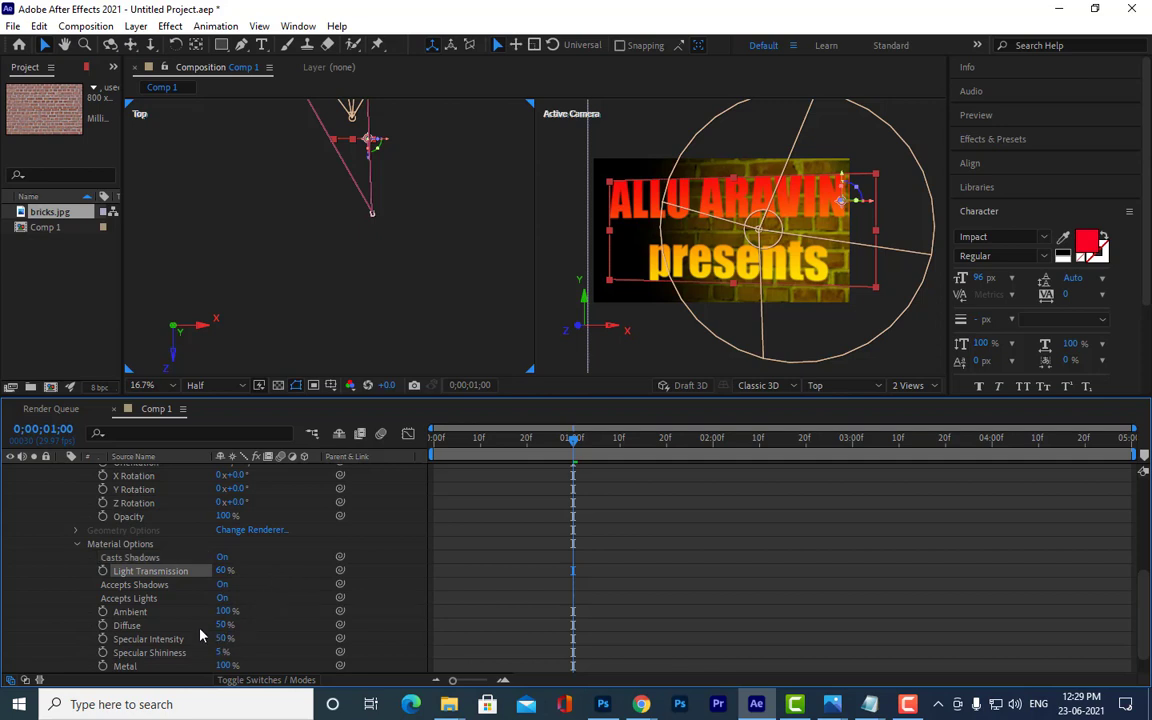
left_click_drag(222, 611, 167, 626)
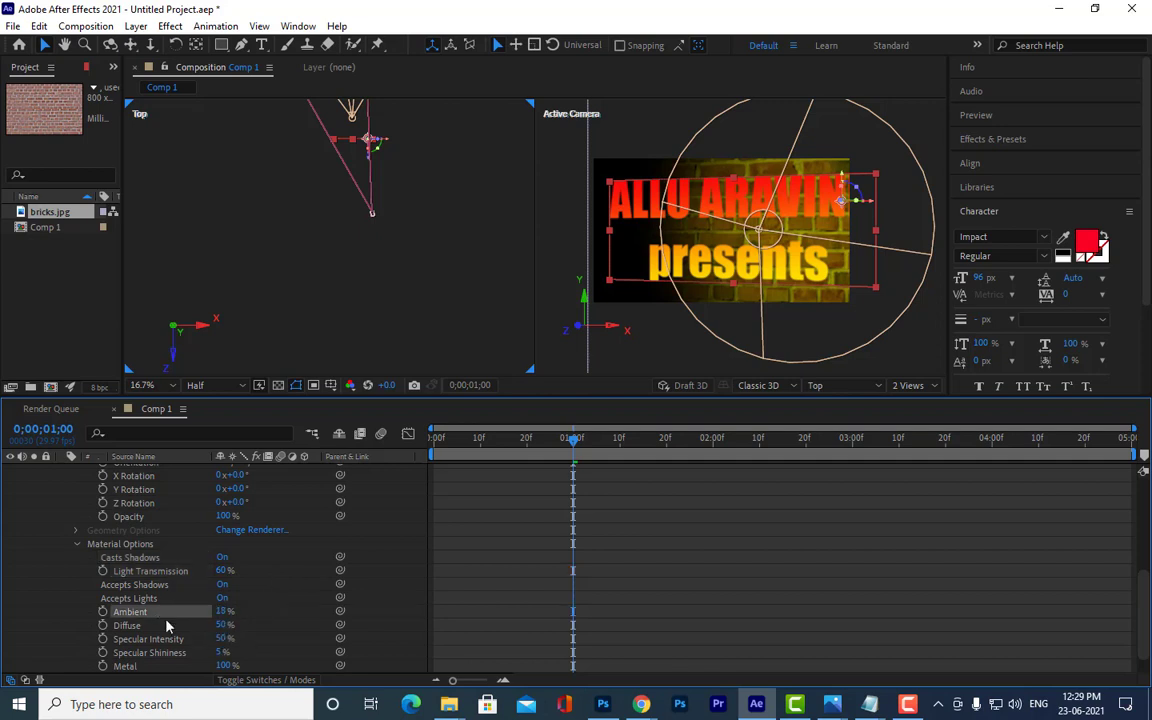
mouse_move(567, 446)
left_mouse_down()
mouse_move(856, 462)
mouse_move(826, 473)
mouse_move(959, 470)
left_mouse_up()
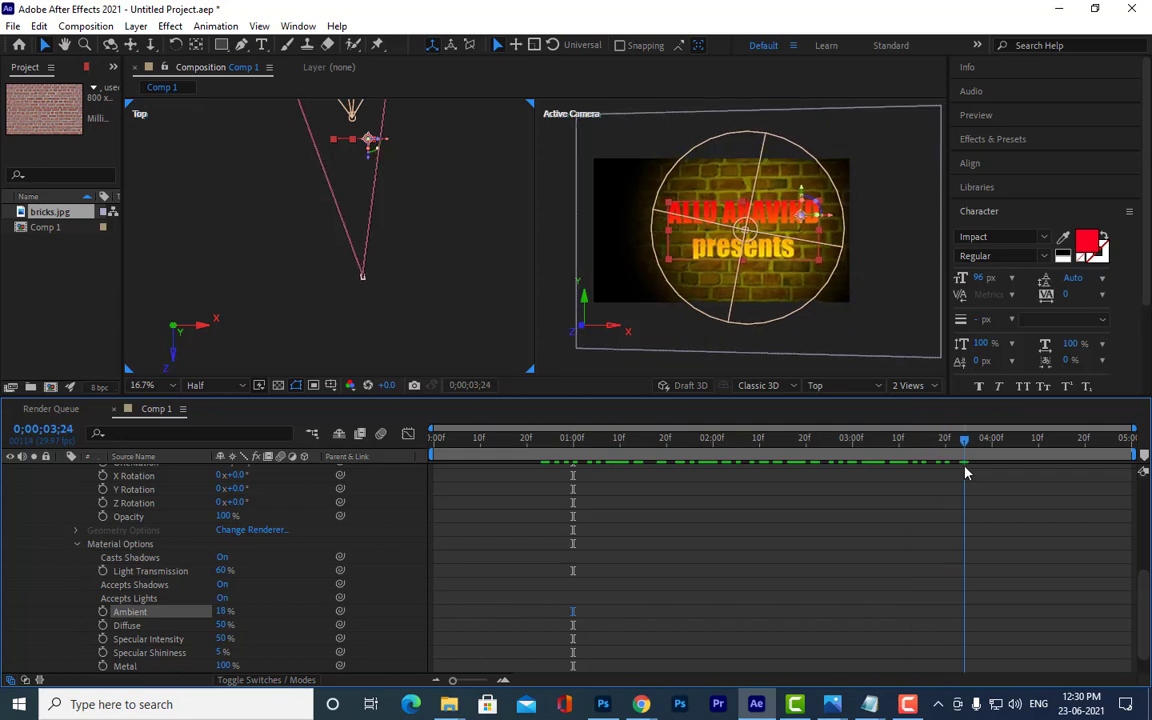
Step: Collapse the text layer and reveal the bricks.jpg layer's Material Options
scroll(203, 528, "up", 5)
scroll(203, 528, "up", 2)
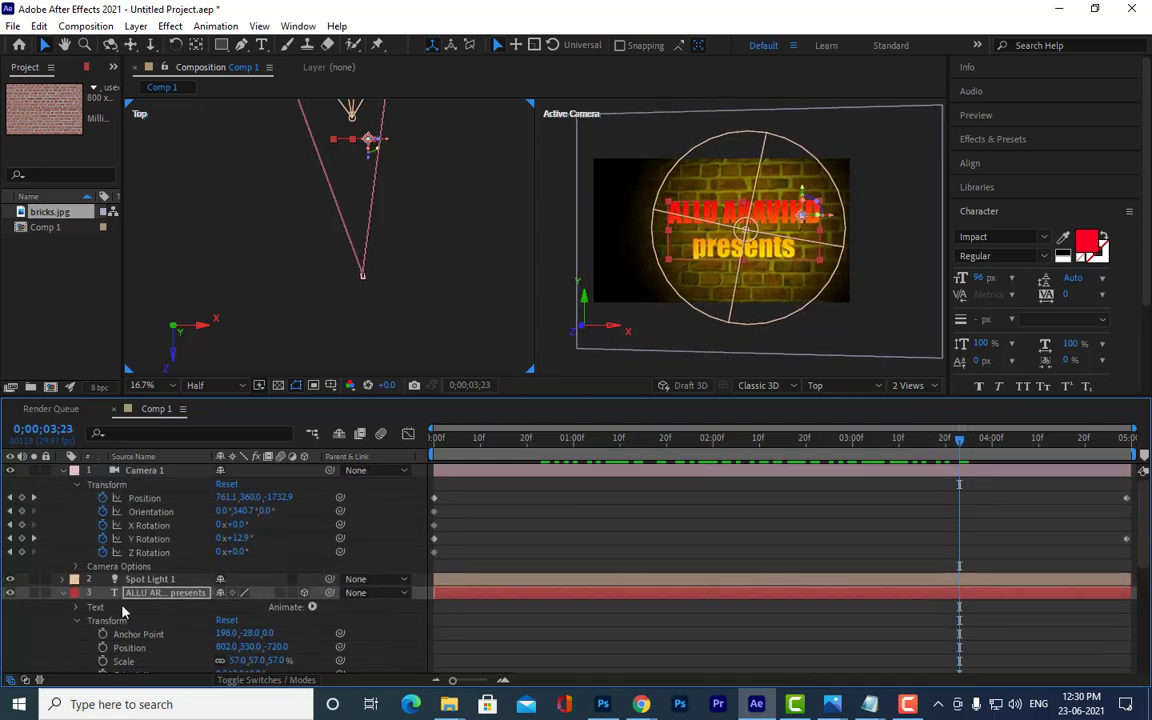
left_click(66, 593)
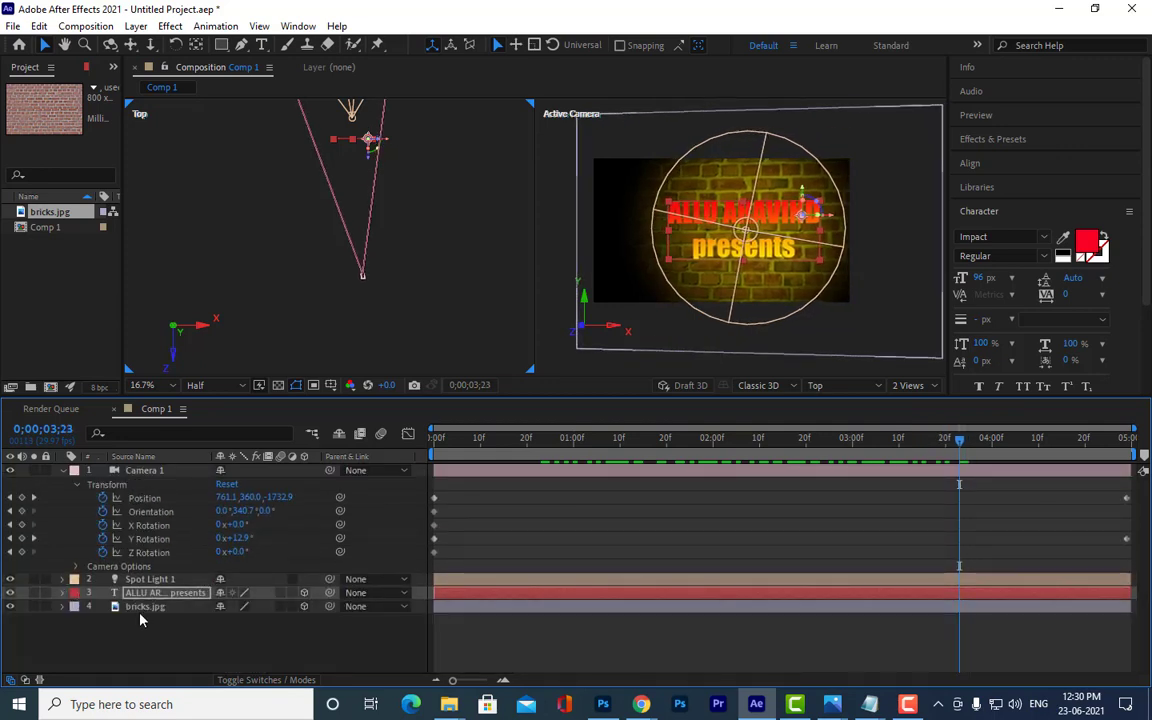
left_click(62, 606)
scroll(190, 606, "down", 4)
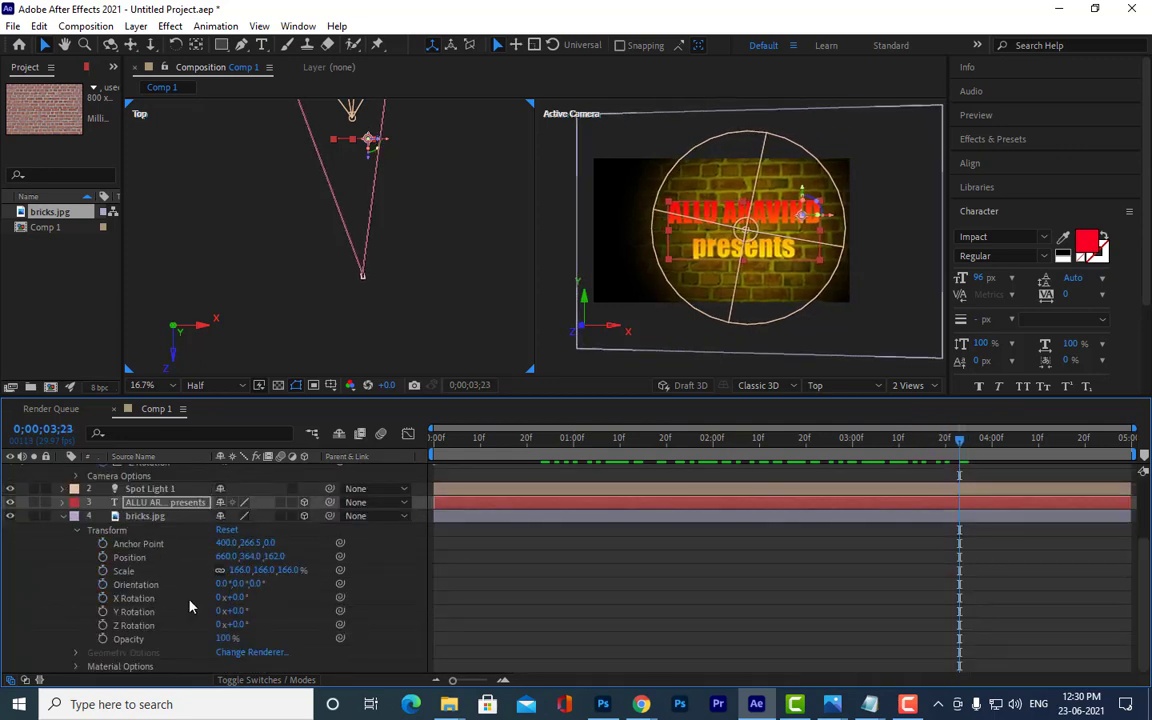
left_click(63, 518)
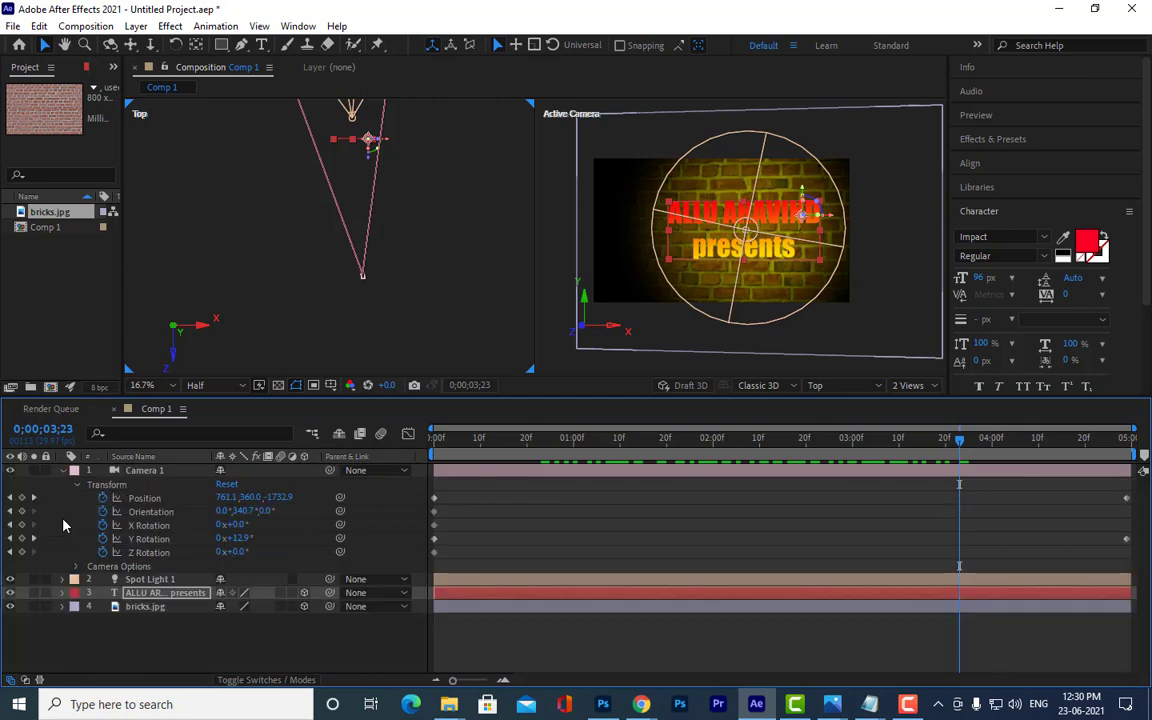
left_click(62, 606)
scroll(70, 612, "down", 3)
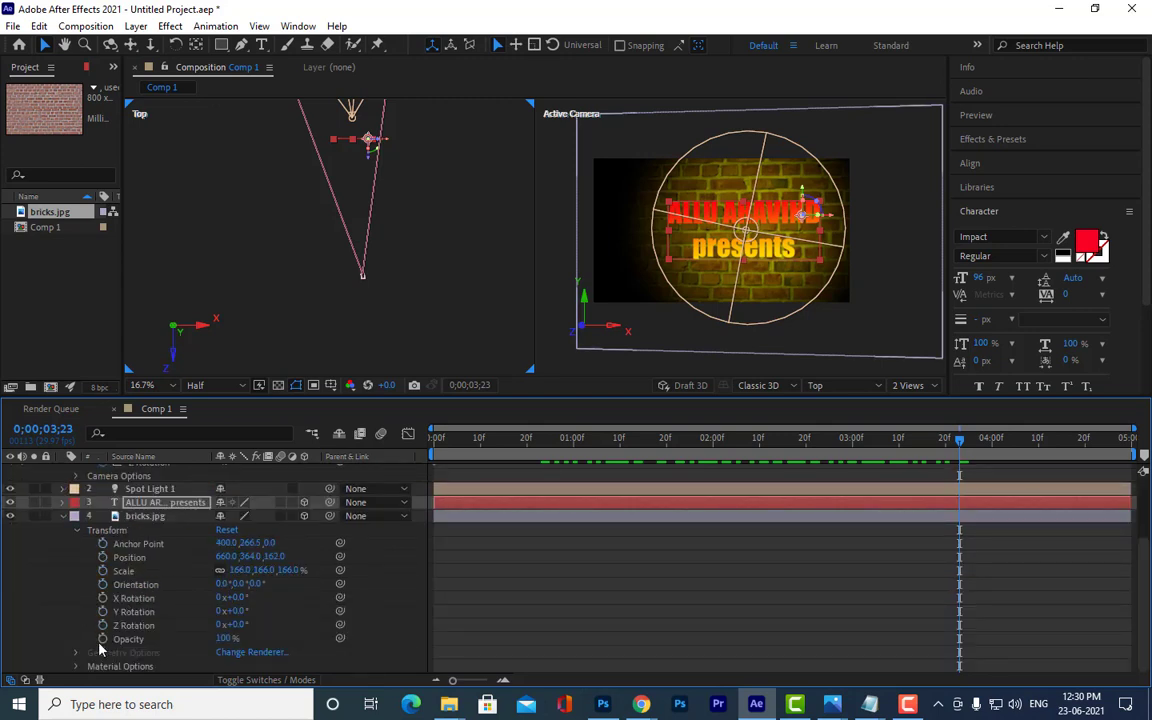
left_click(75, 666)
scroll(81, 663, "down", 3)
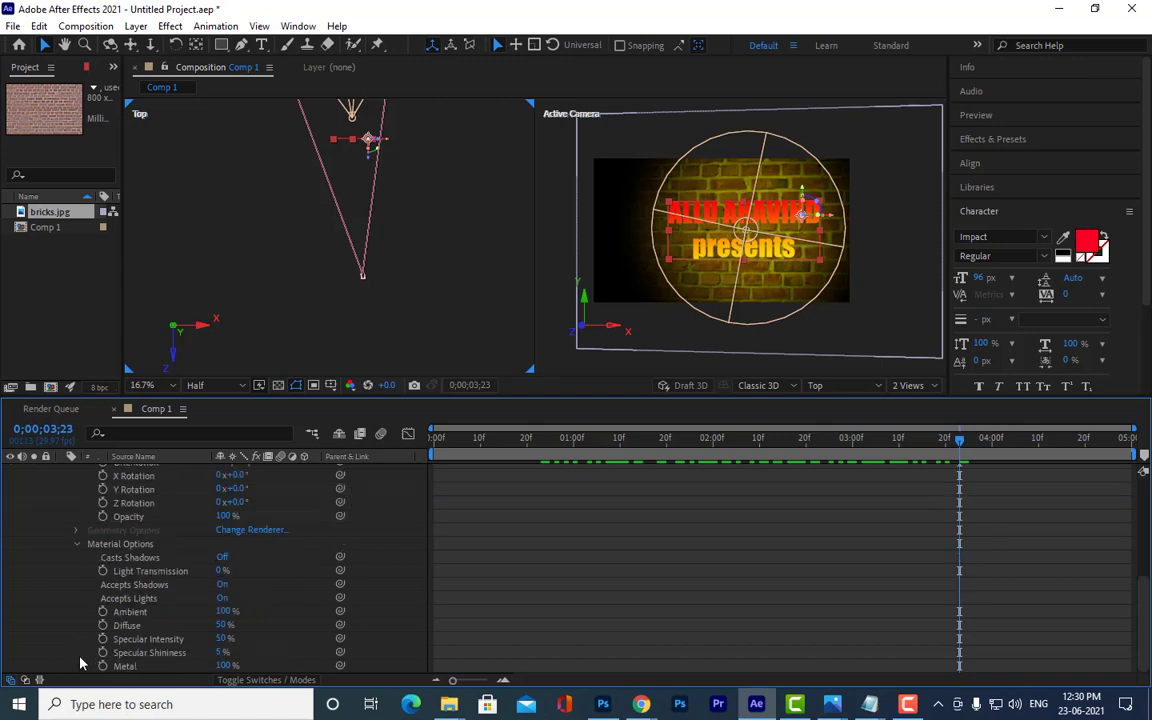
Step: Make the brick wall cast shadows with Light Transmission 81%
left_click(222, 557)
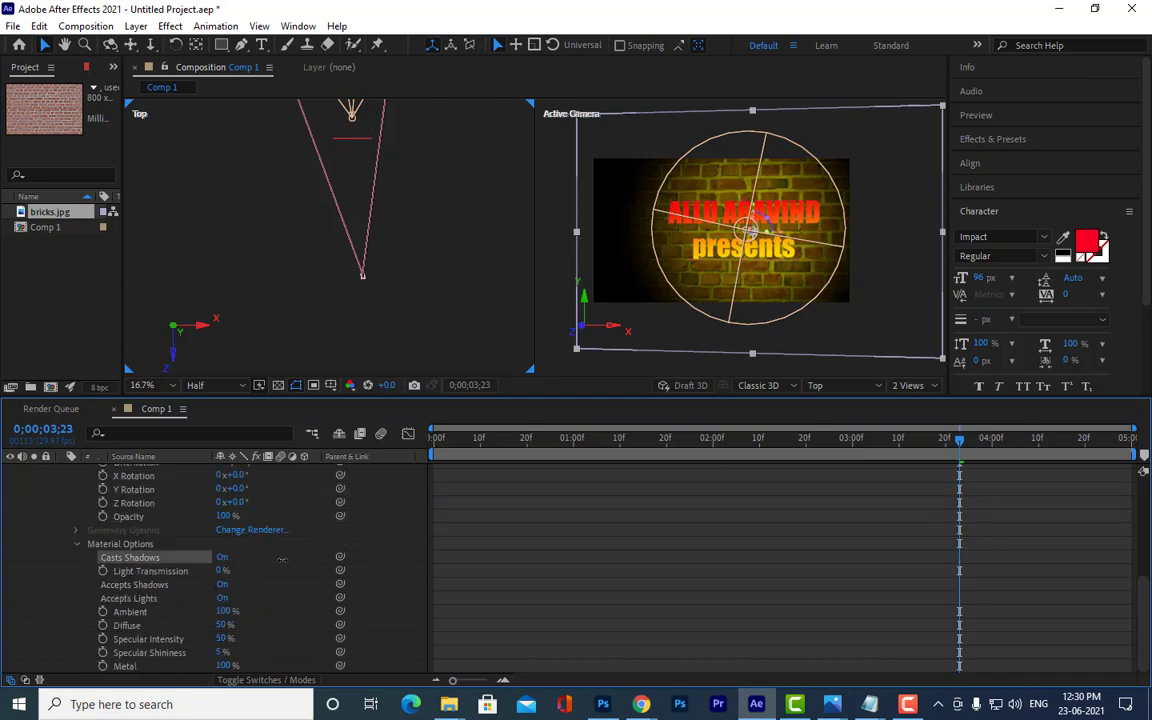
left_click_drag(221, 572, 266, 570)
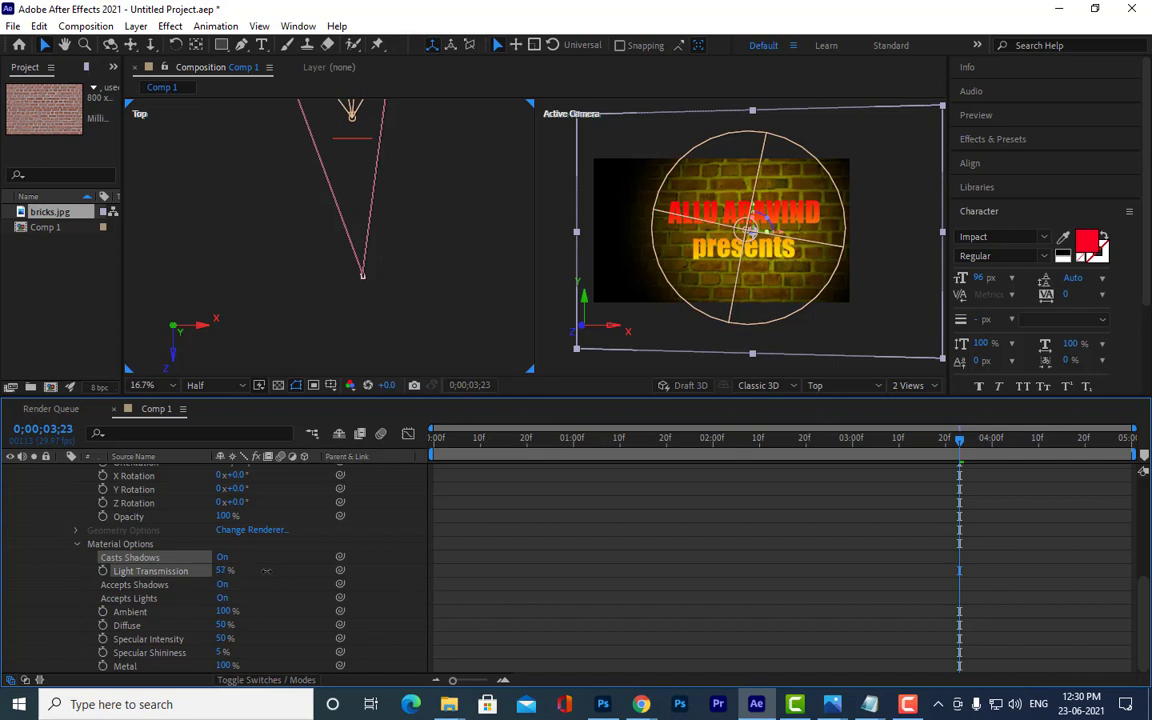
scroll(688, 283, "up", 3)
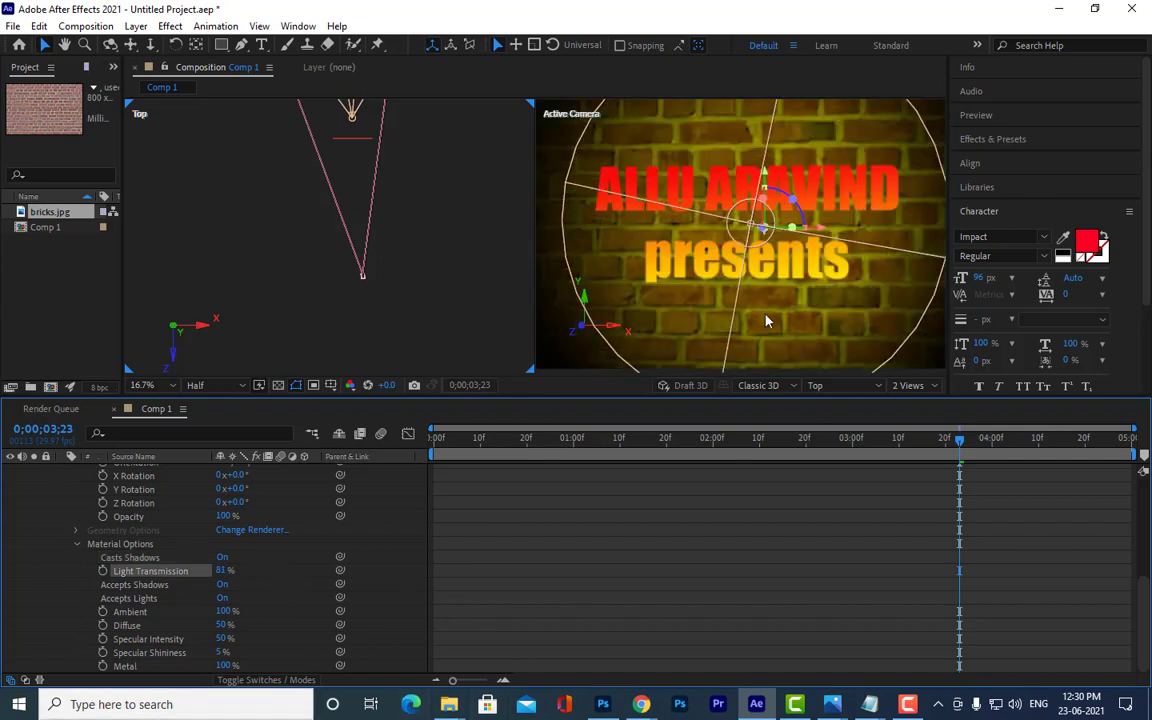
key("h")
left_click_drag(720, 329, 701, 347)
key("v")
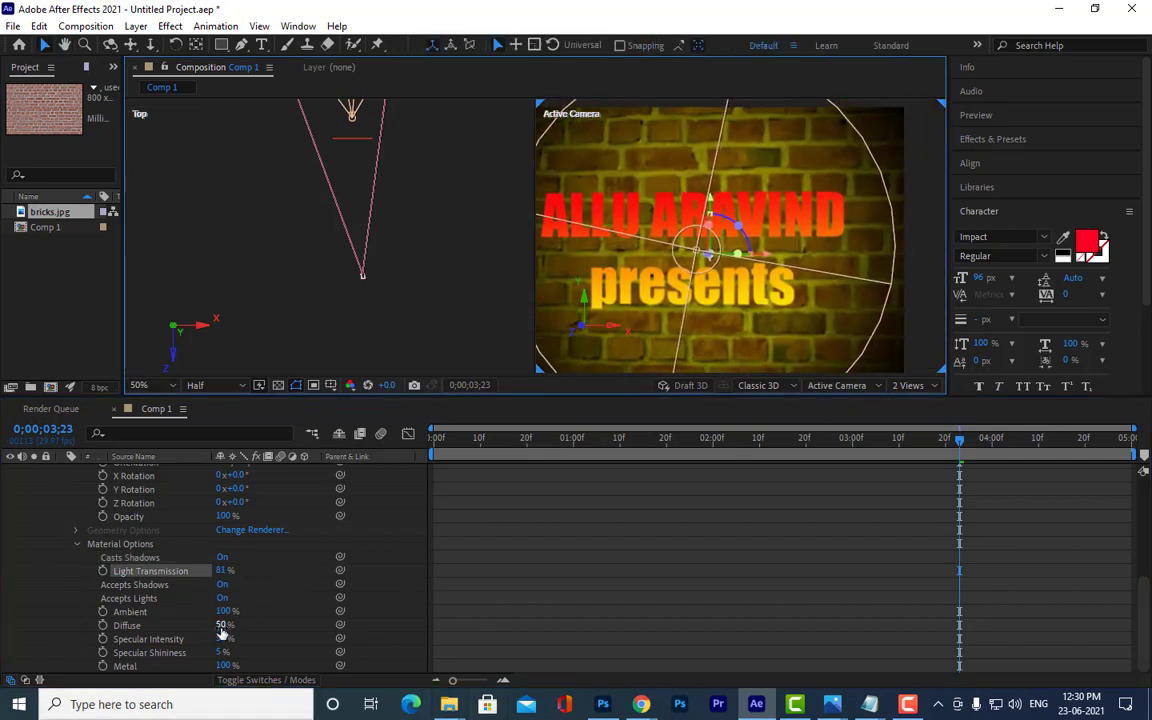
Step: Set the wall's Ambient to 9% and Specular Intensity to 17%, keeping Accepts Lights on
left_click(221, 598)
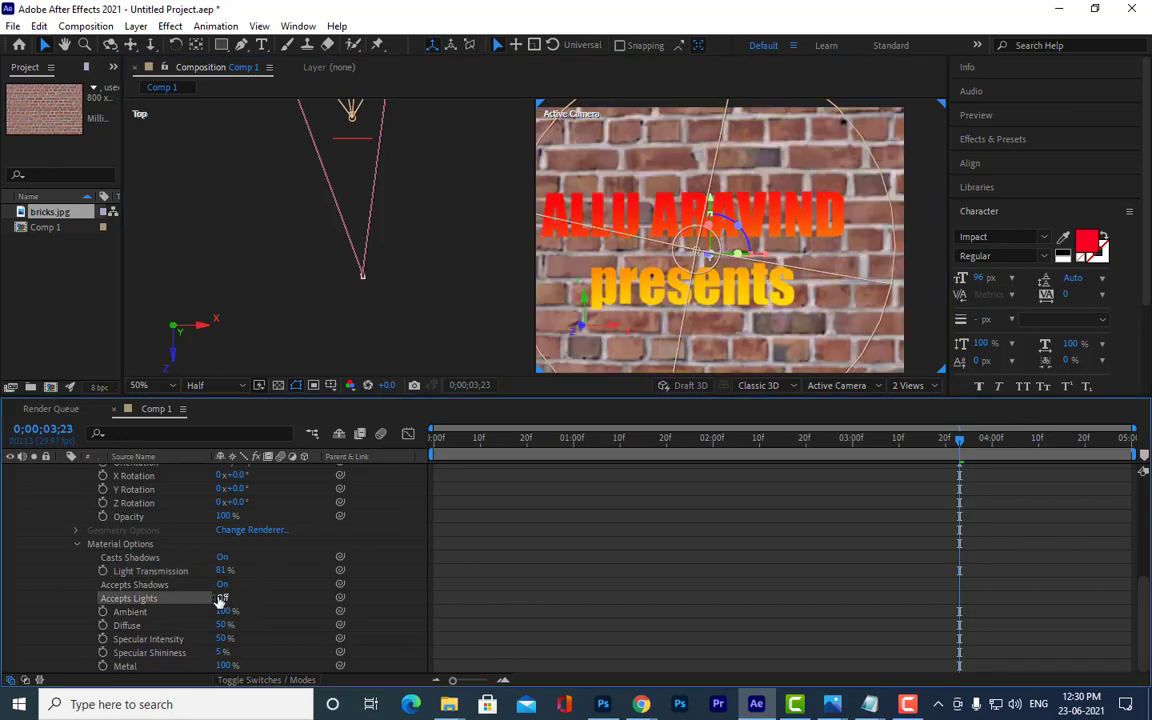
left_click(222, 599)
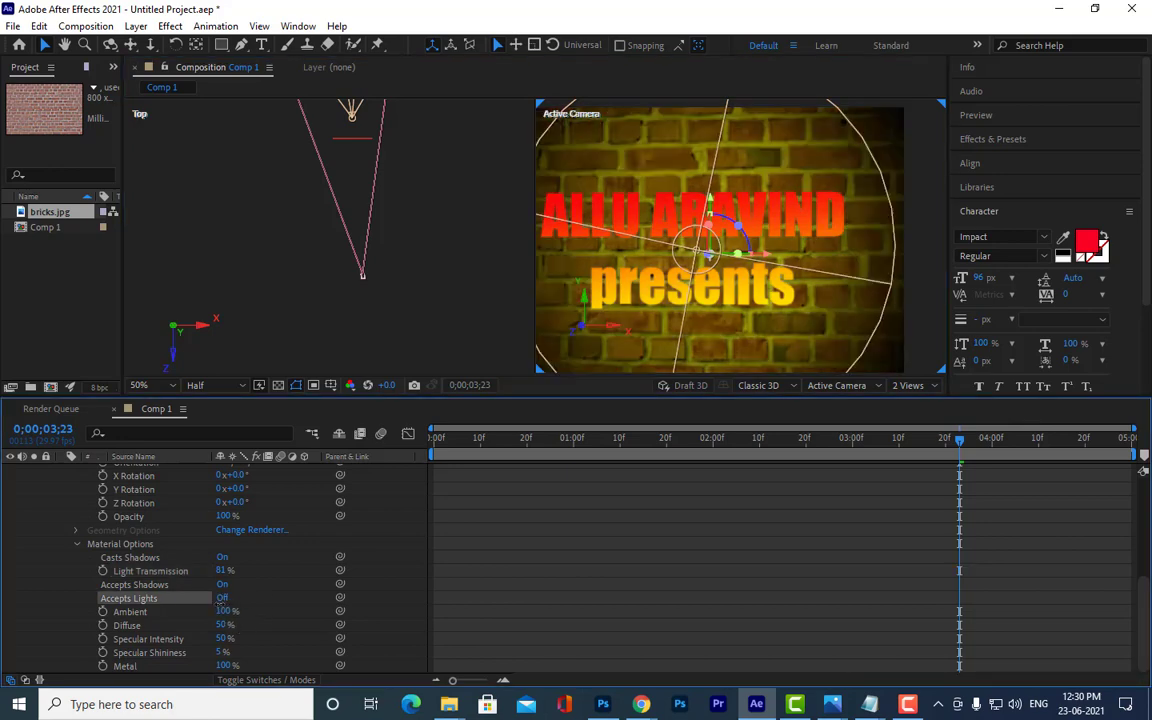
left_click(222, 598)
left_click_drag(222, 611, 183, 611)
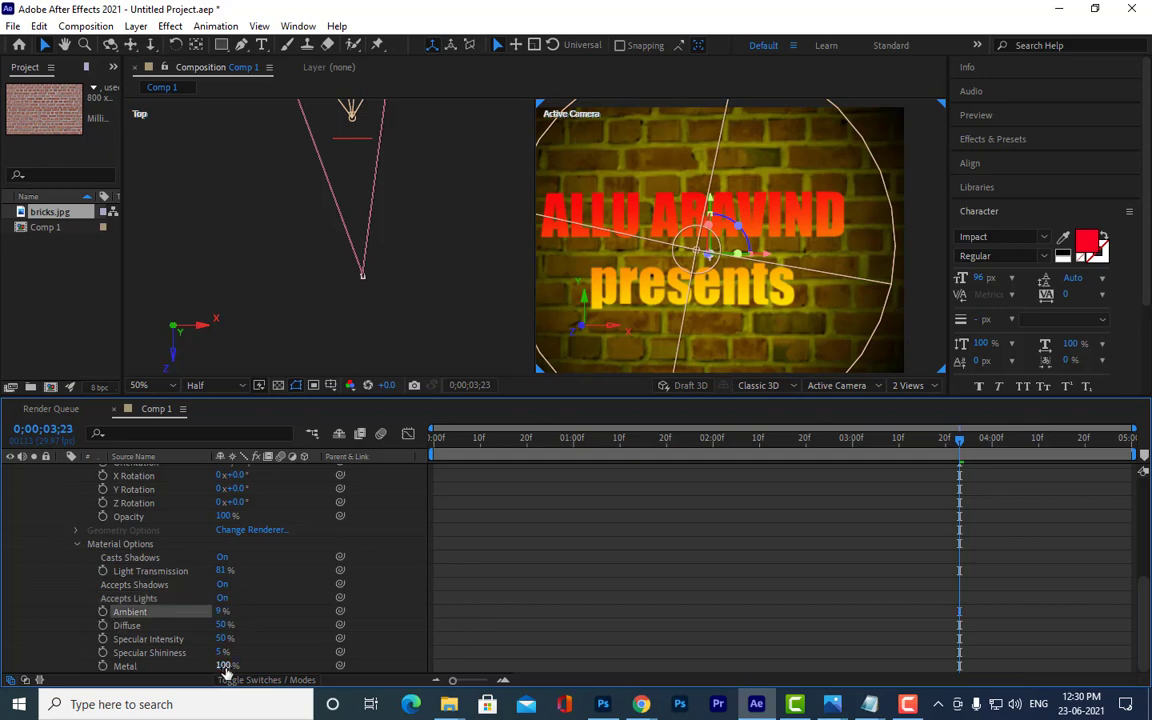
mouse_move(222, 638)
left_mouse_down()
mouse_move(260, 638)
mouse_move(198, 640)
left_mouse_up()
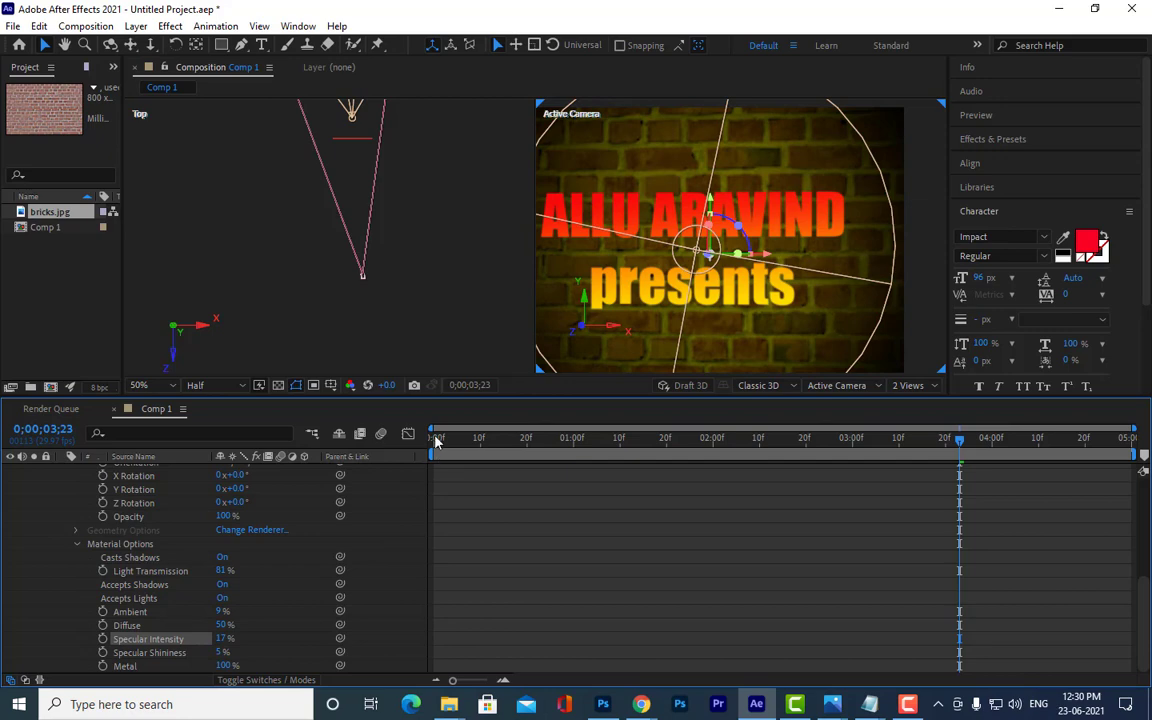
left_click(436, 442)
Step: Collapse the Camera 1 and bricks.jpg properties and start the preview
scroll(672, 295, "down", 3)
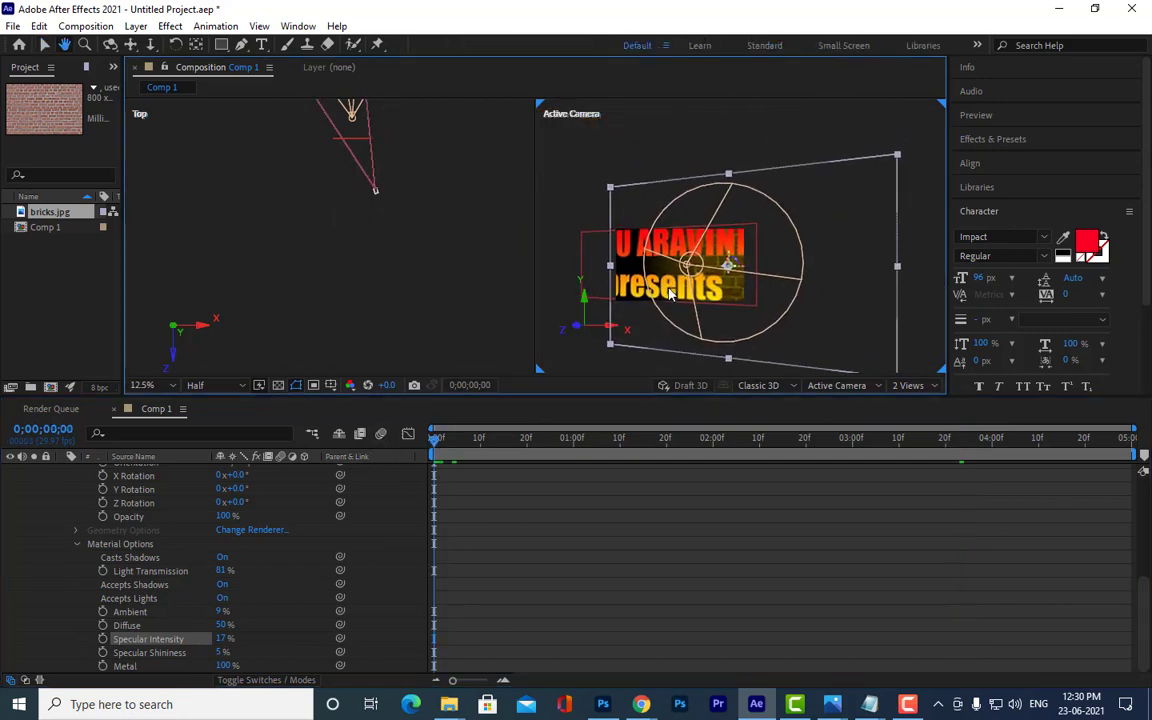
scroll(150, 540, "up", 5)
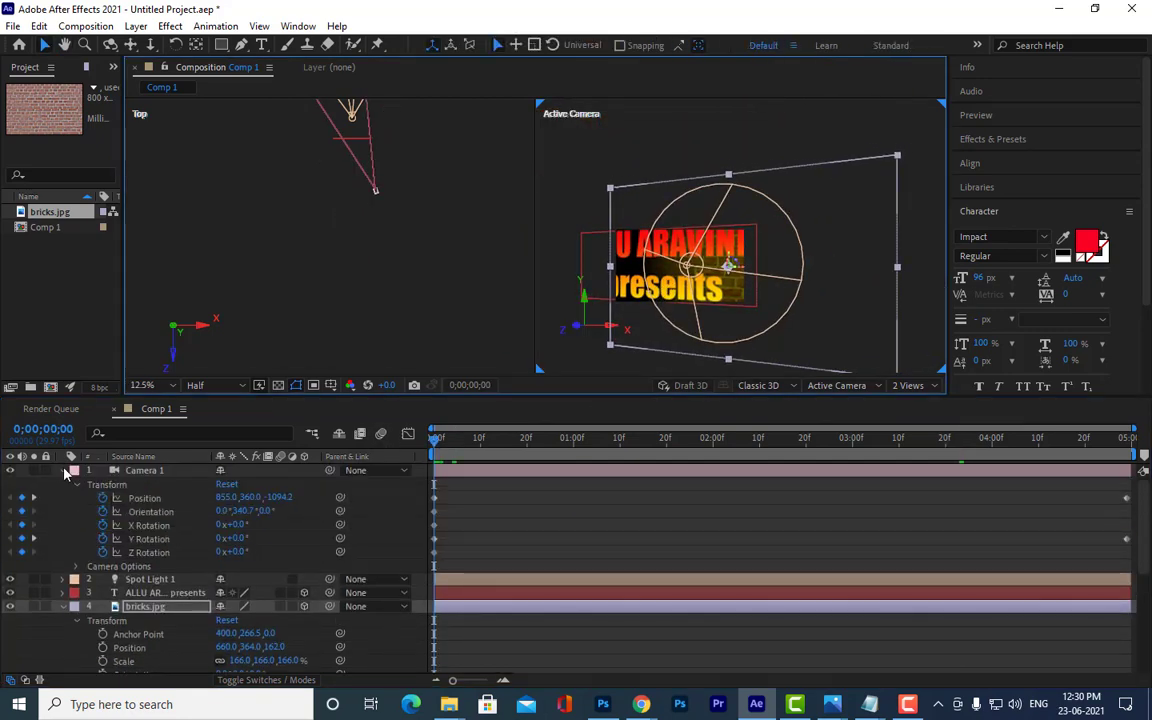
left_click(62, 470)
left_click(62, 511)
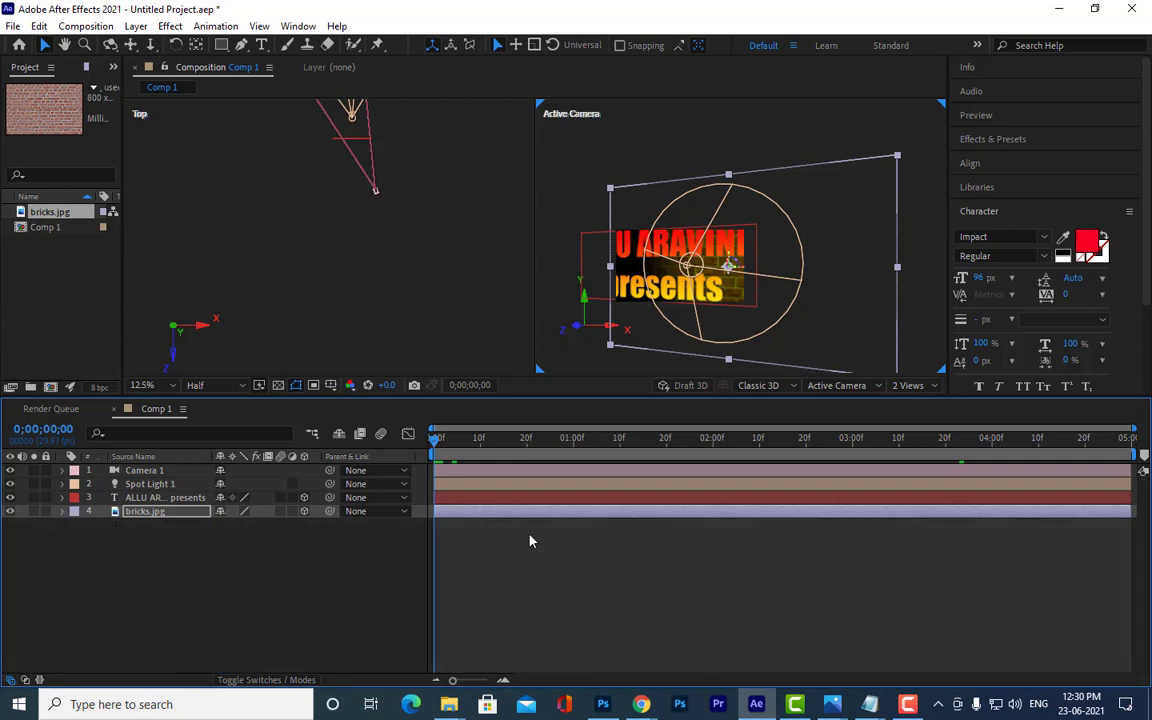
key("space")
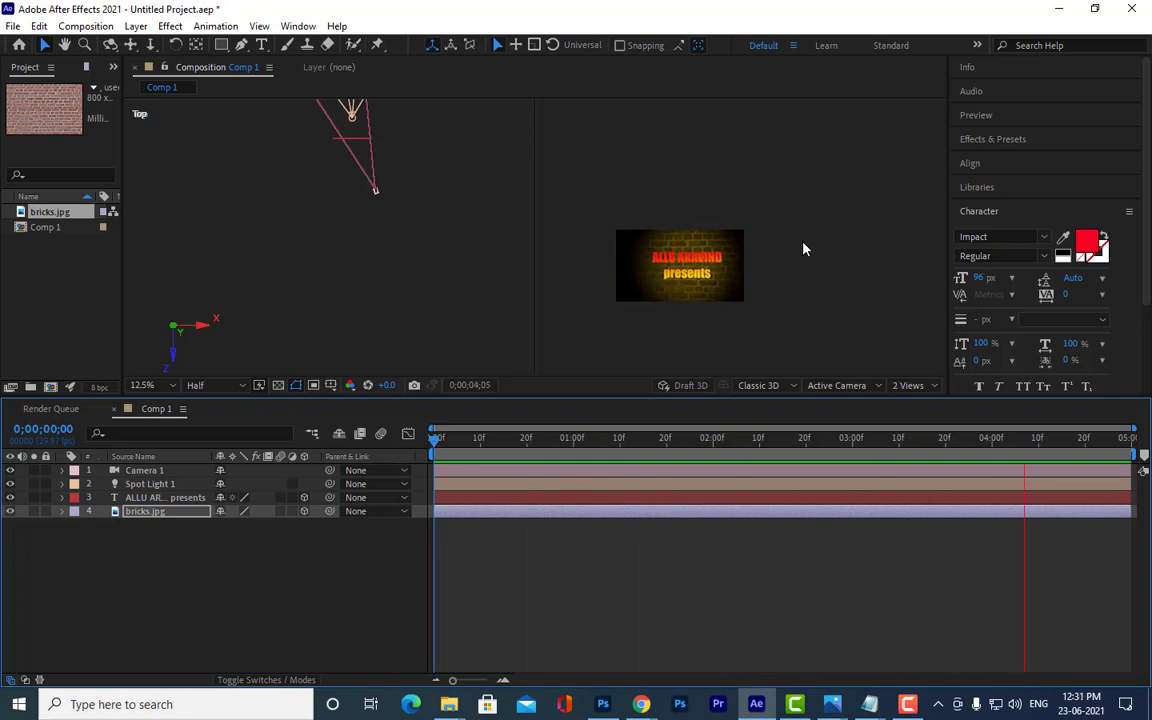
Step: Replay the camera move, check the final frame 0;00;04;29, and enlarge the viewer
scroll(755, 263, "up", 1)
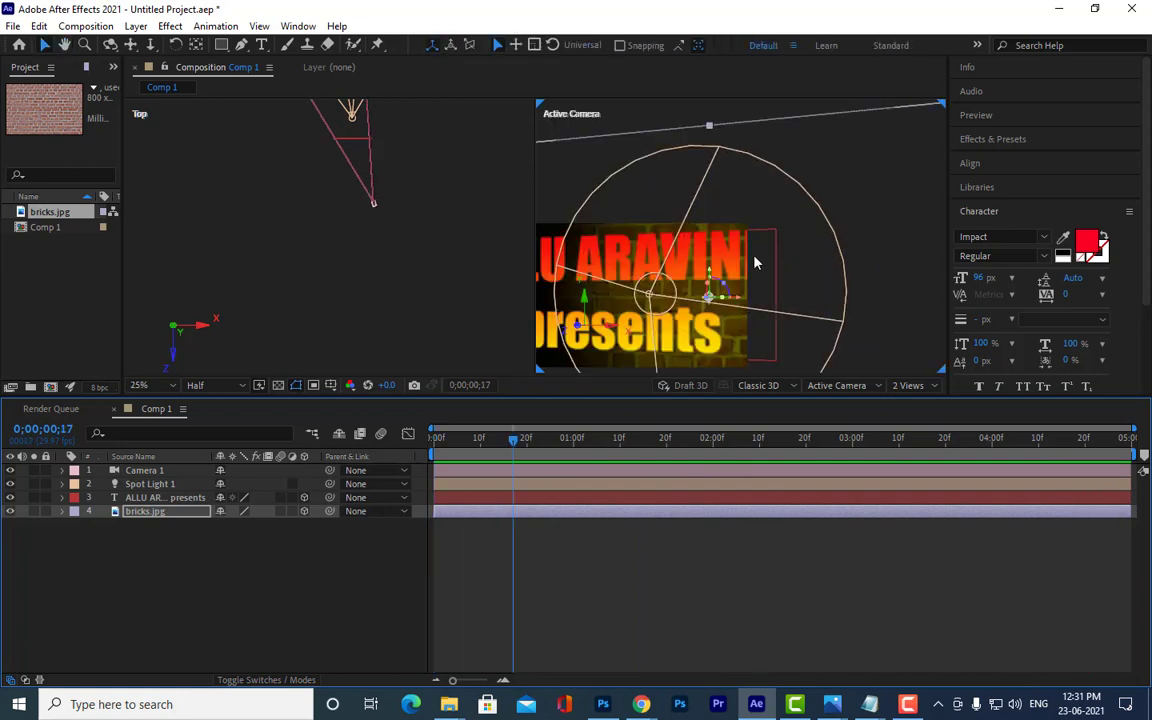
left_click_drag(755, 263, 866, 188)
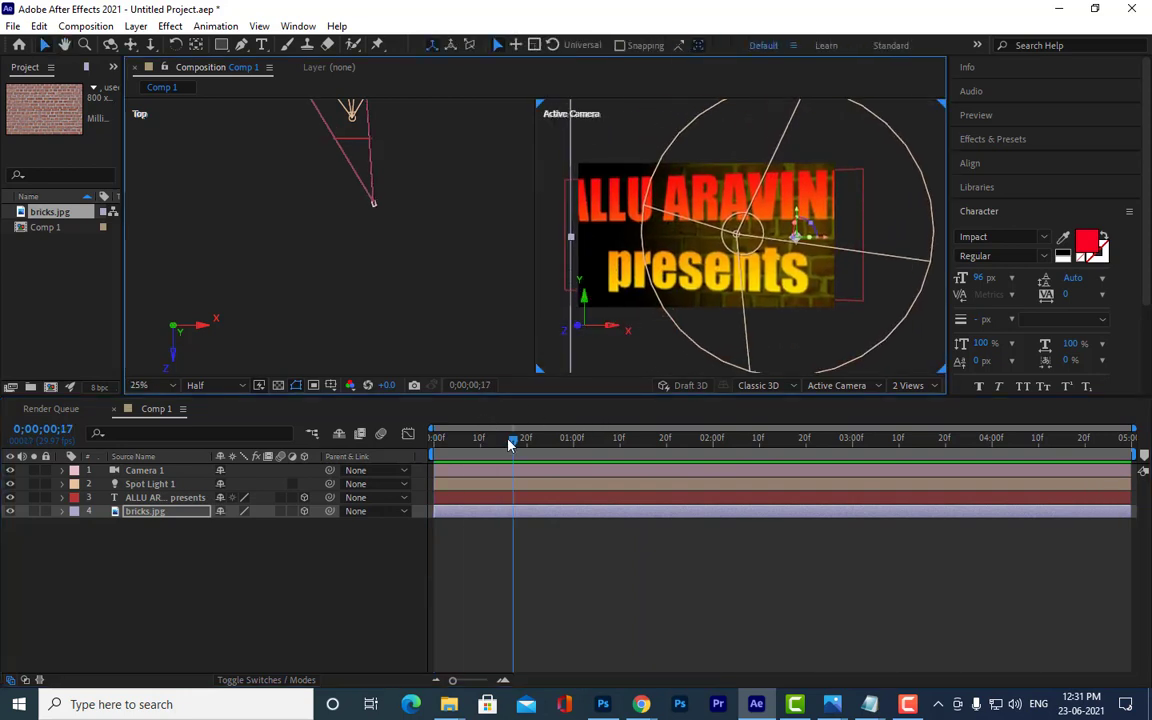
key("space")
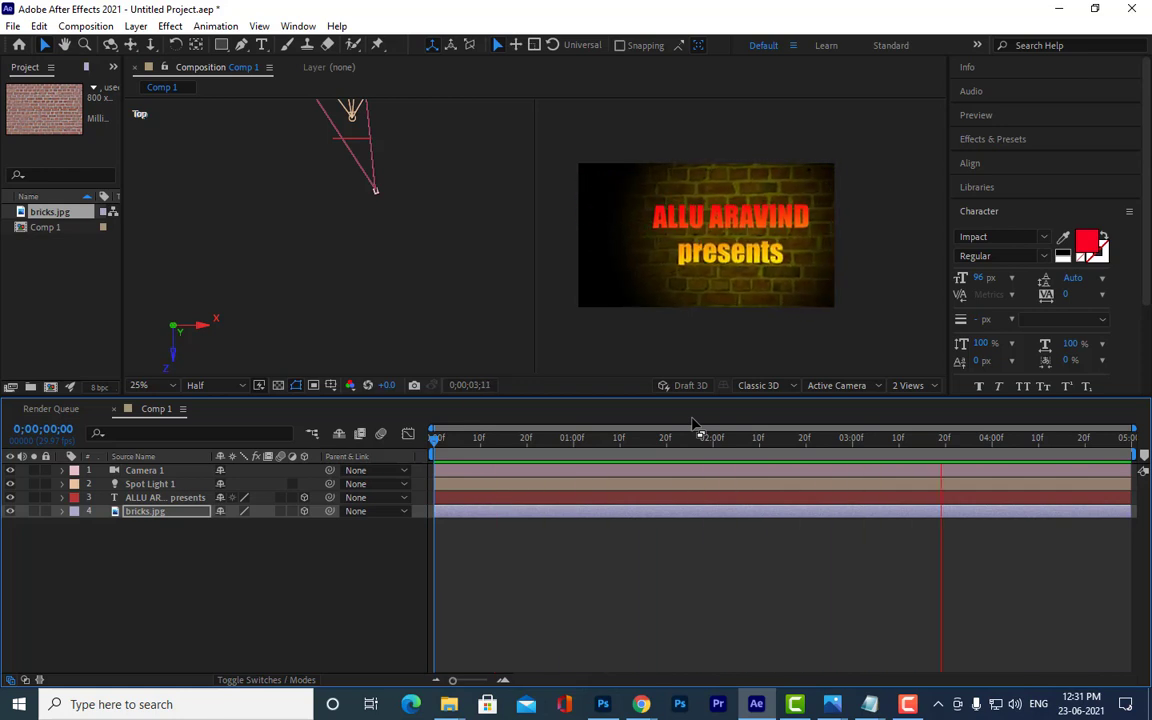
key("space")
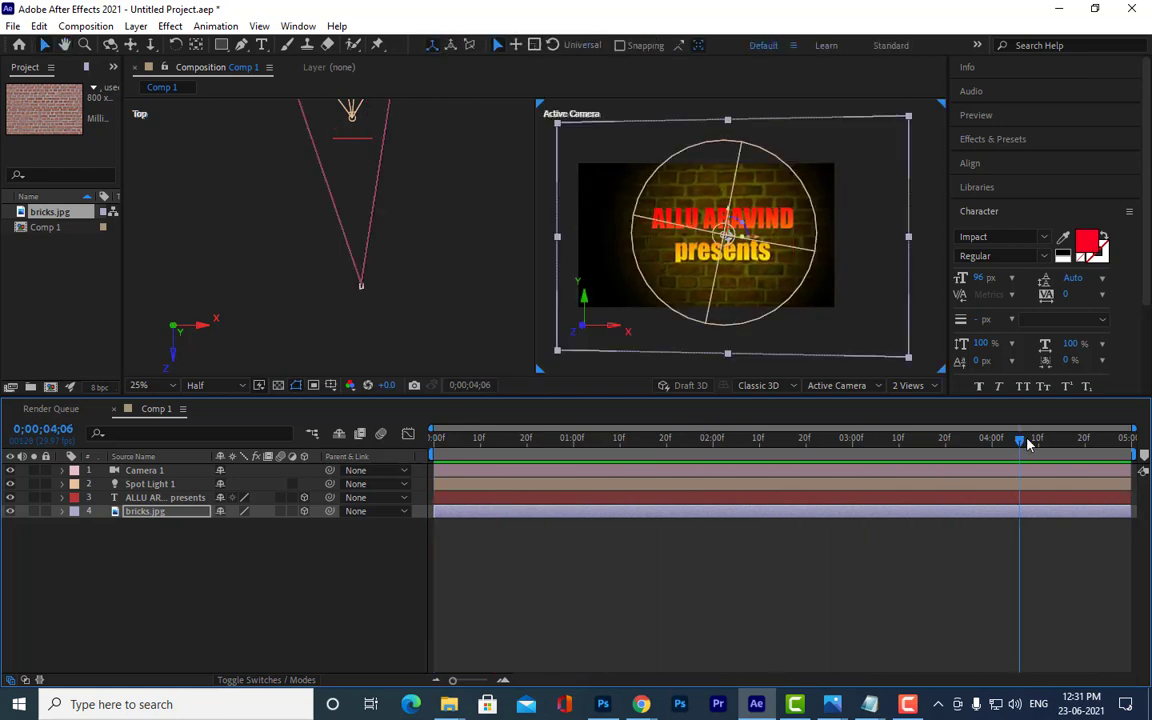
left_click_drag(1029, 443, 1127, 443)
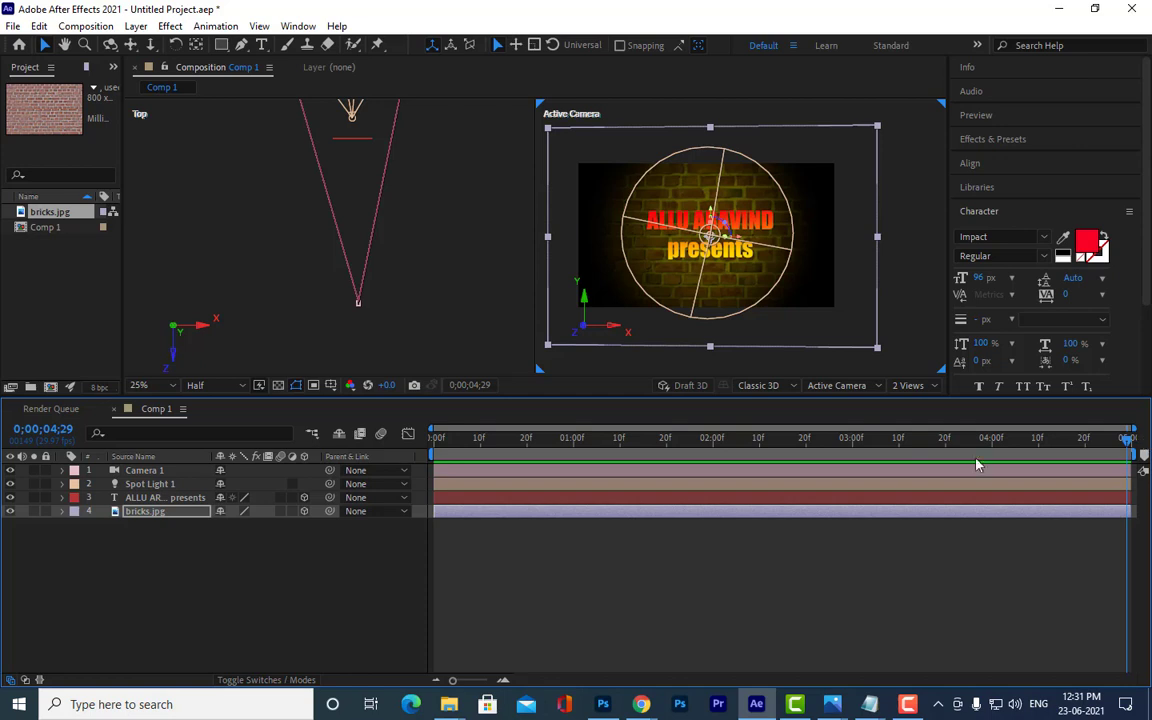
left_click_drag(522, 400, 522, 425)
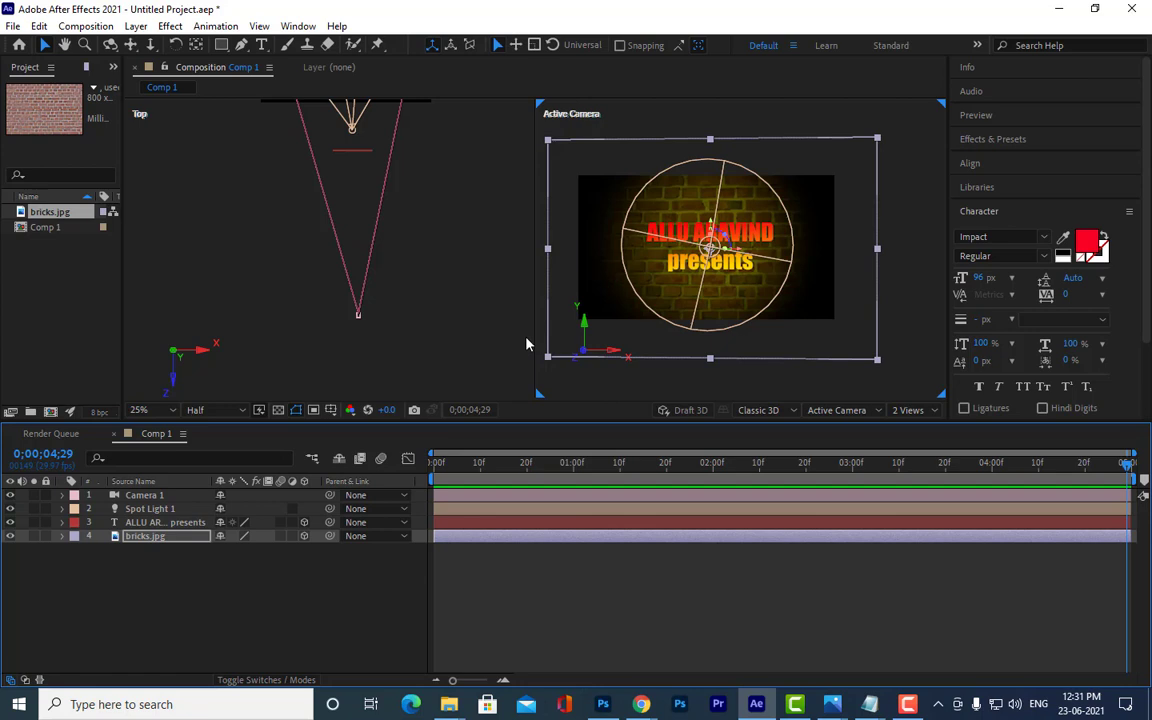
key("Home")
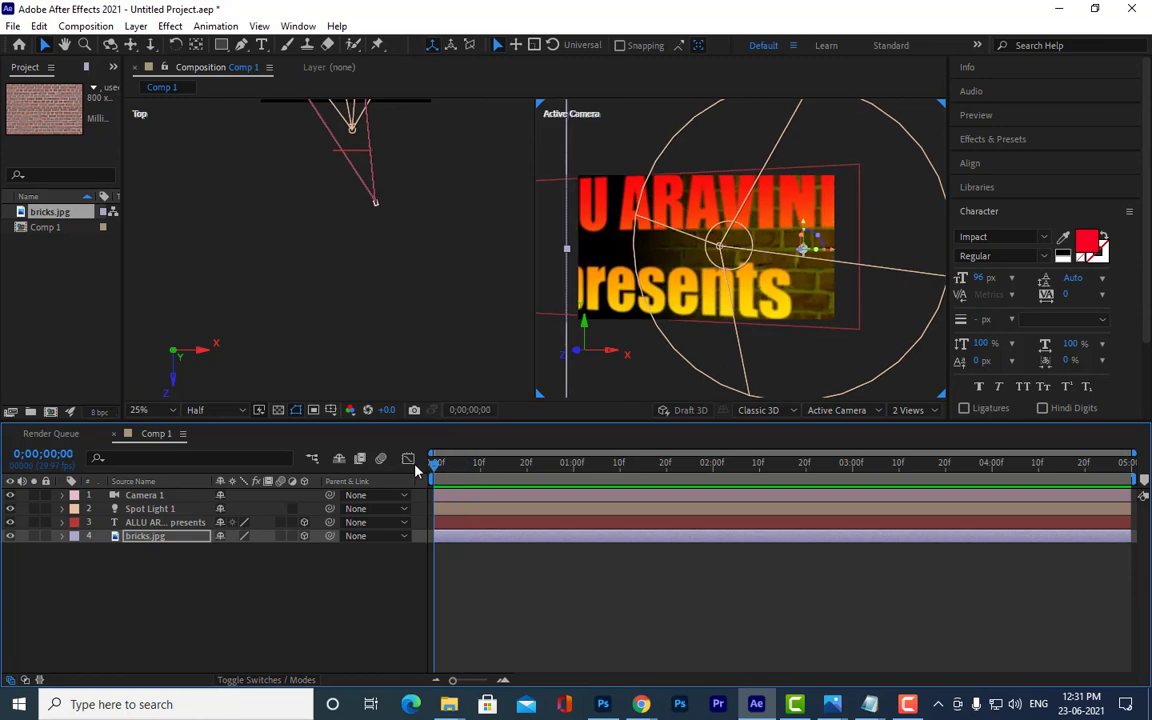
mouse_move(437, 463)
left_mouse_down()
mouse_move(1082, 460)
mouse_move(418, 488)
mouse_move(1143, 482)
left_mouse_up()
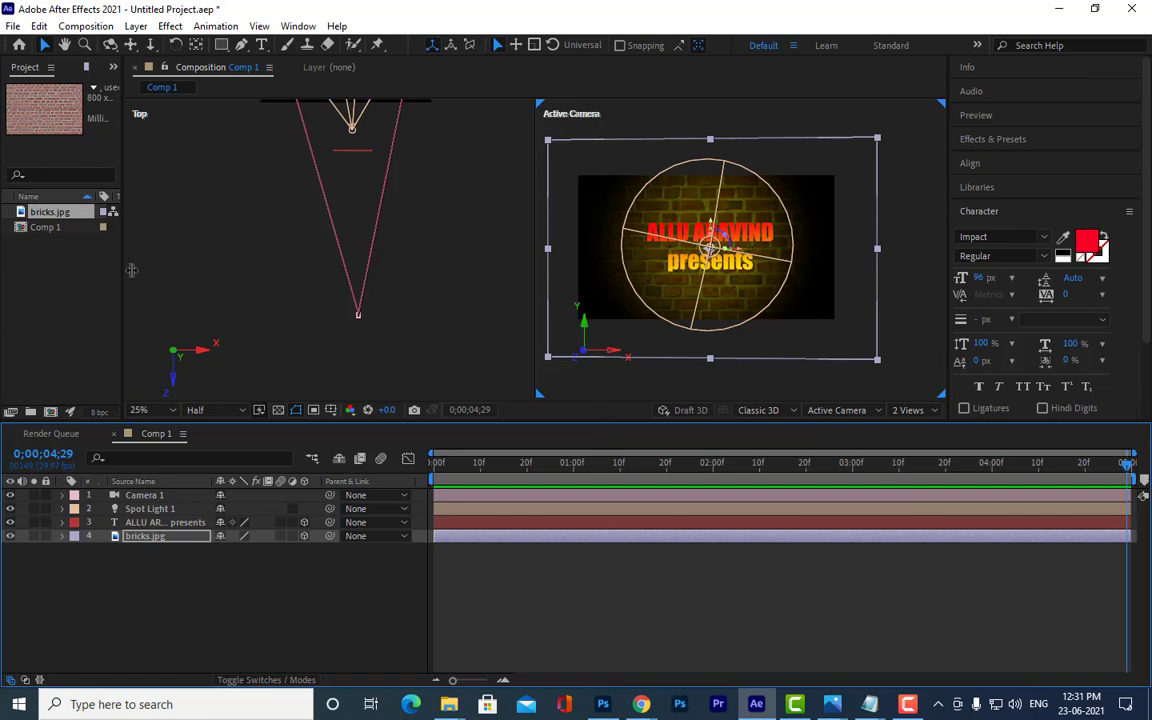
Step: Switch the viewer to 1 View (Active Camera) and widen the Project panel to show type and size
left_click_drag(121, 244, 259, 244)
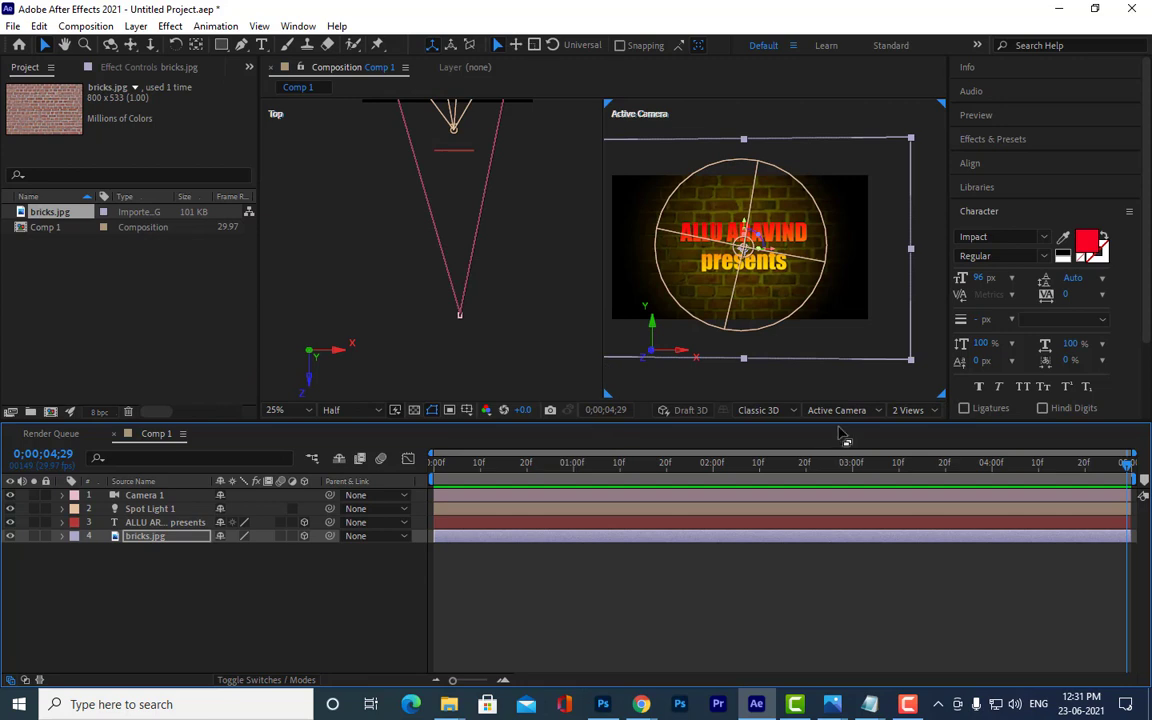
left_click(905, 411)
left_click(904, 425)
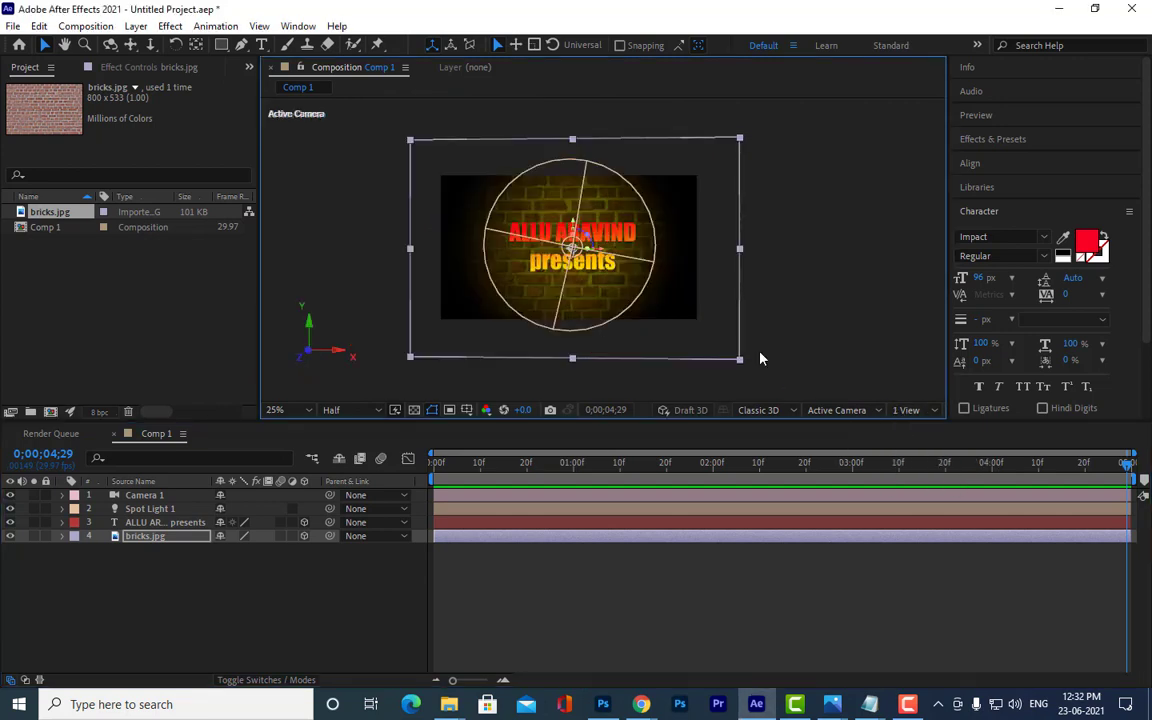
scroll(658, 258, "up", 3)
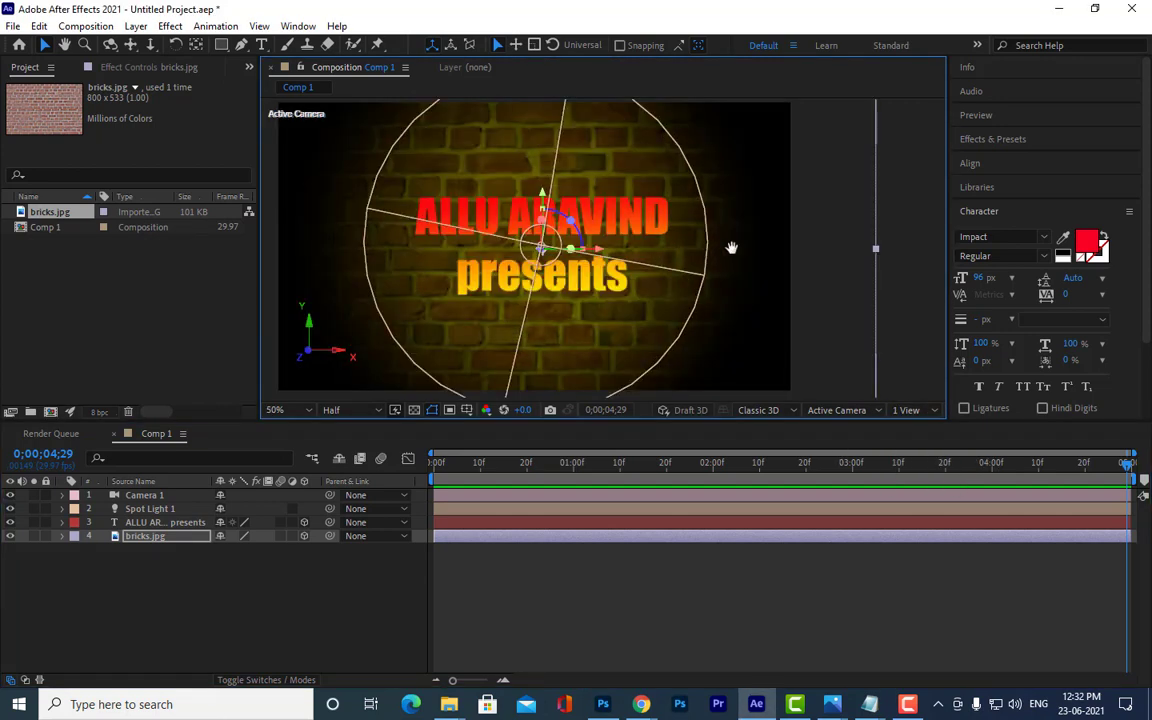
scroll(733, 249, "up", 2)
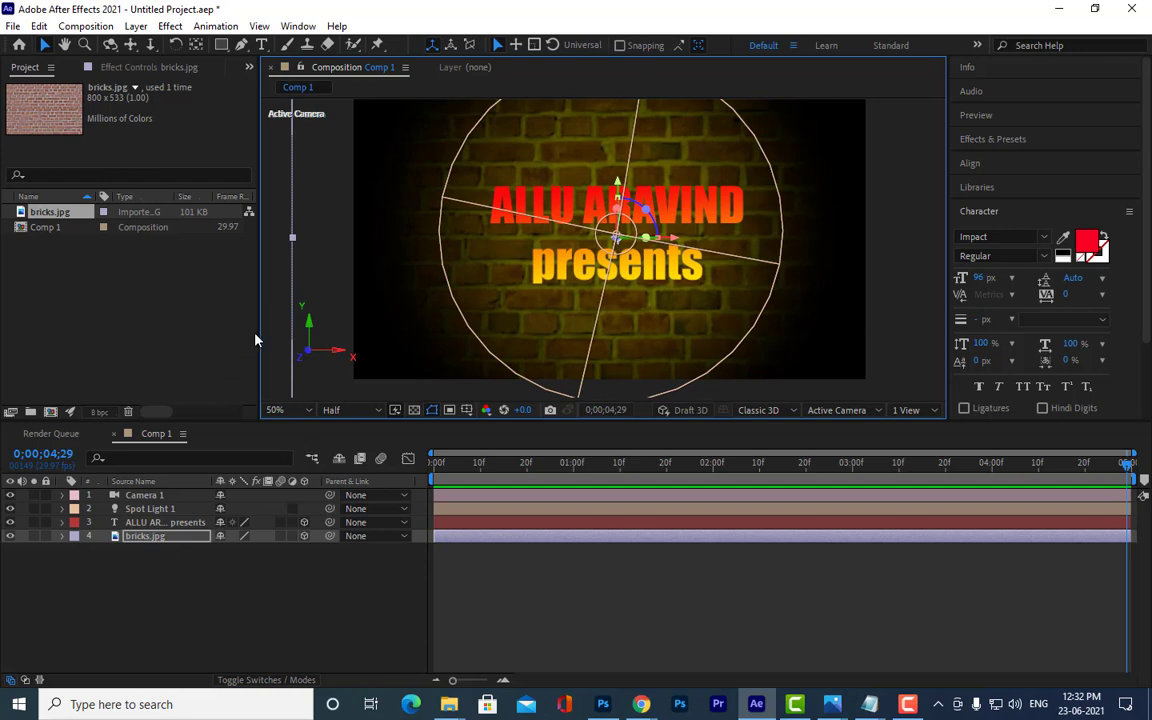
left_click_drag(259, 334, 285, 336)
left_click_drag(311, 341, 307, 341)
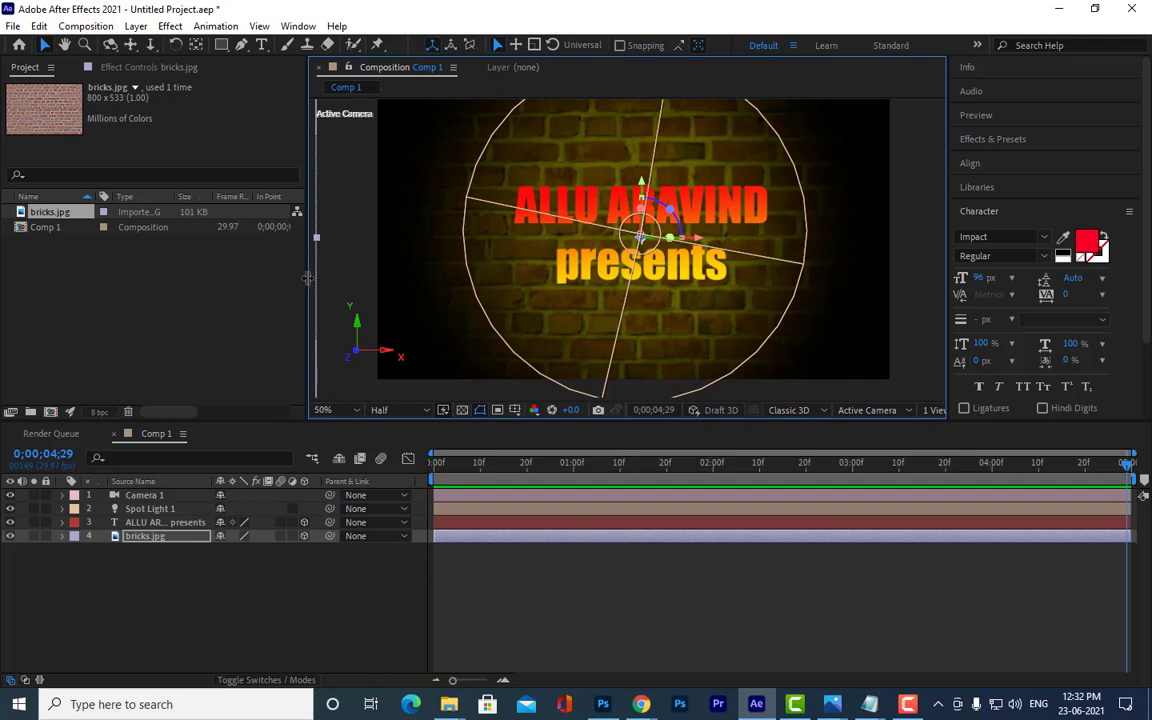
left_click_drag(308, 278, 326, 278)
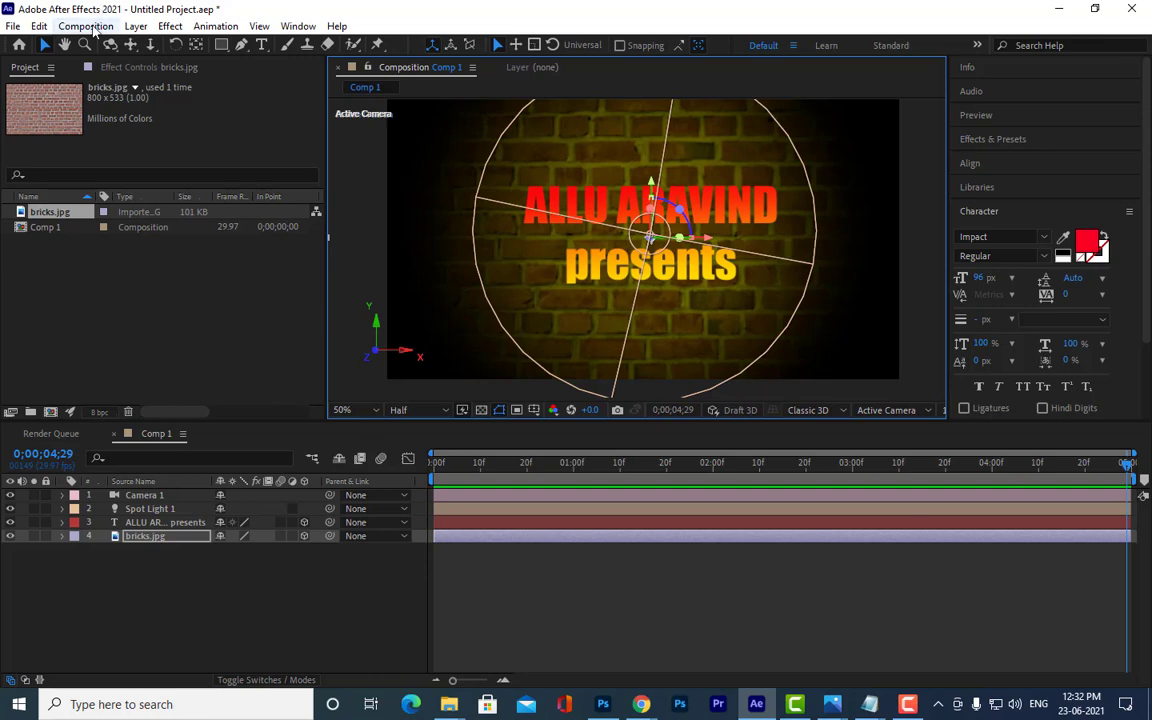
Step: Add Comp 1 to the Render Queue with PNG Sequence output and RGB + Alpha channels
left_click(86, 26)
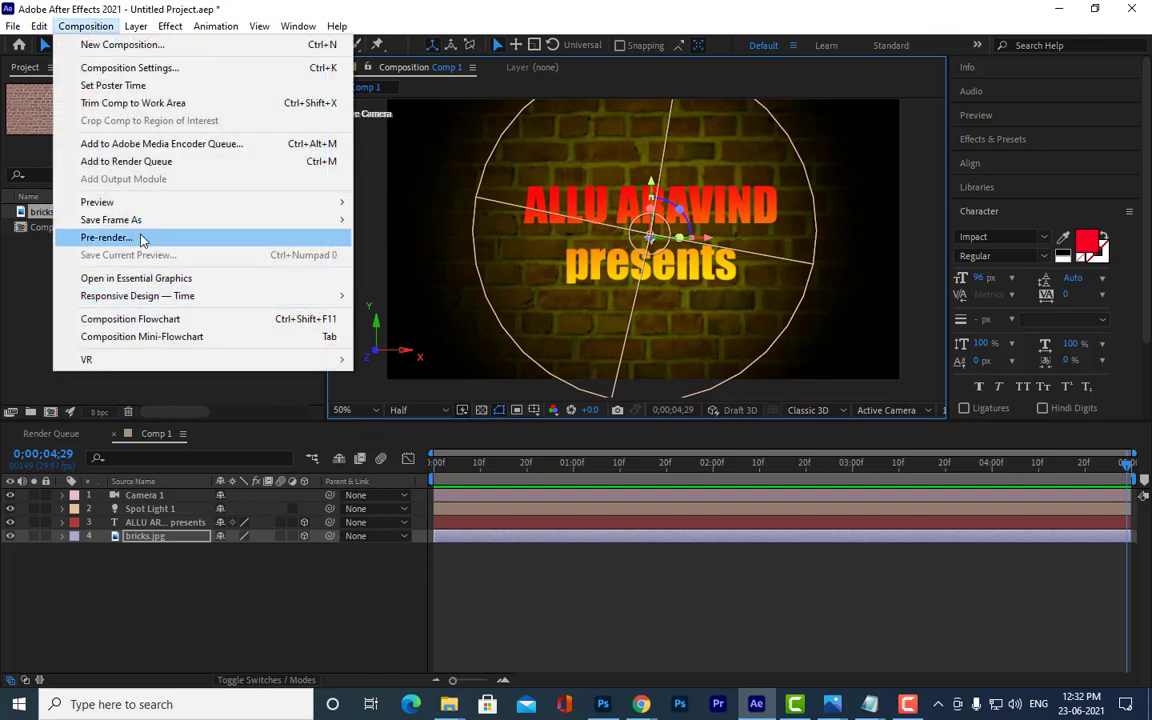
left_click(165, 162)
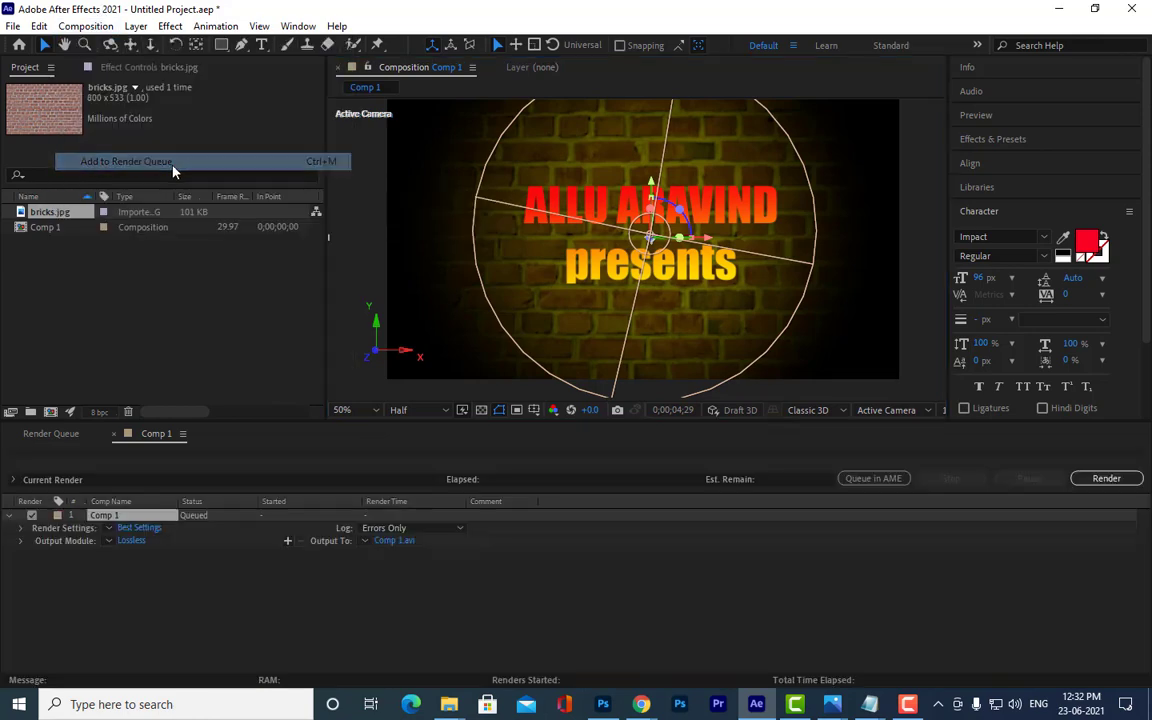
left_click(130, 540)
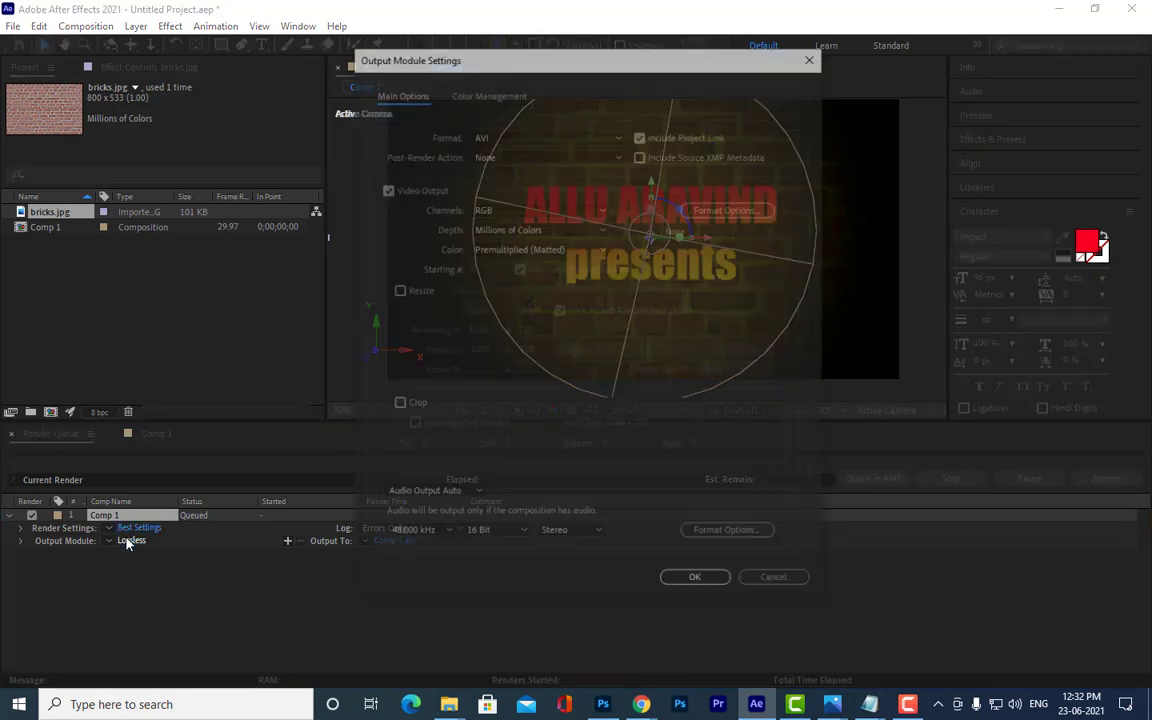
left_click(542, 140)
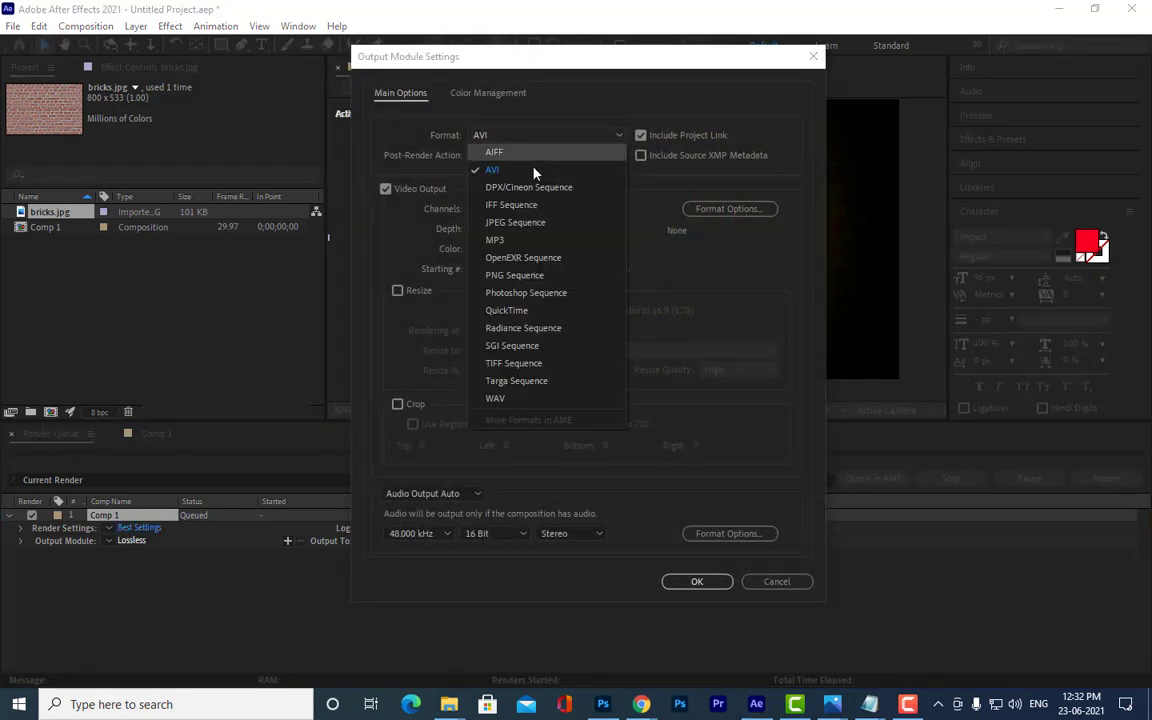
left_click(537, 284)
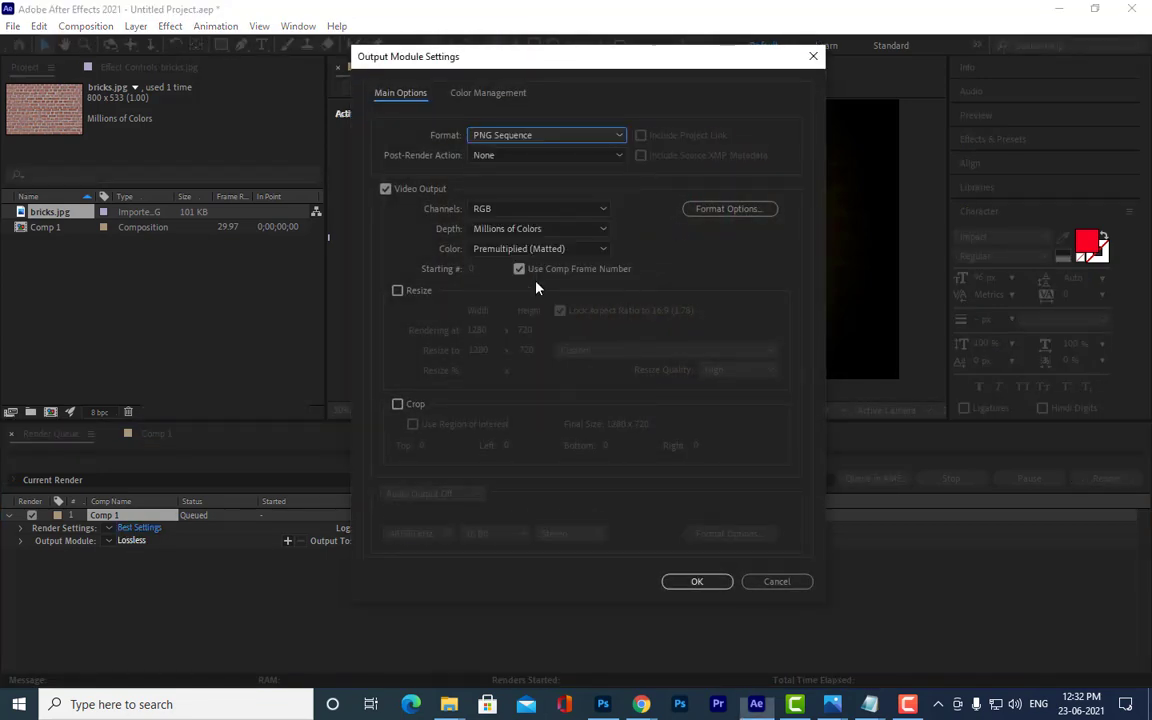
left_click(558, 211)
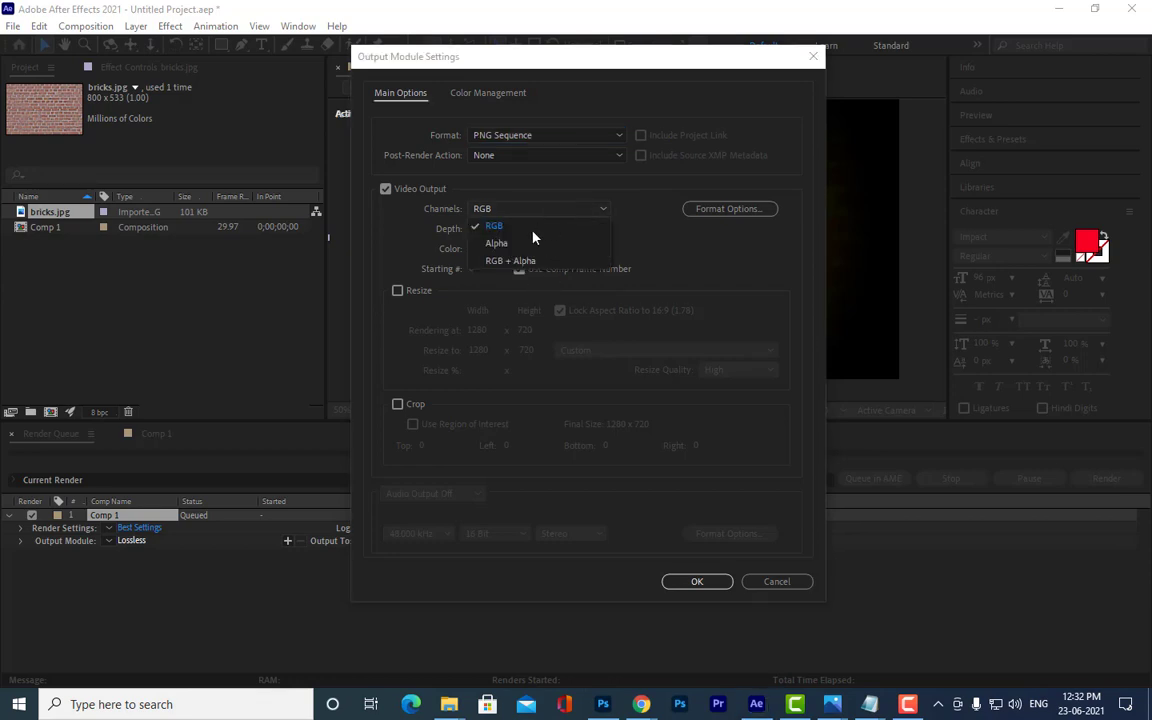
left_click(521, 265)
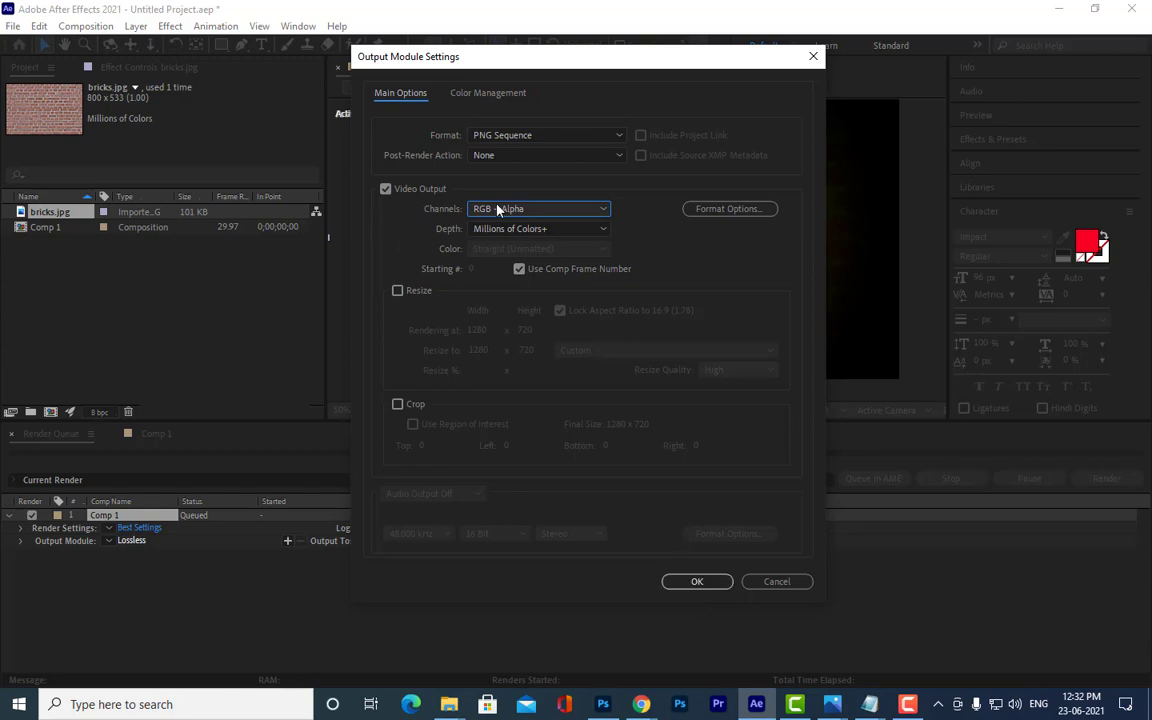
left_click(703, 584)
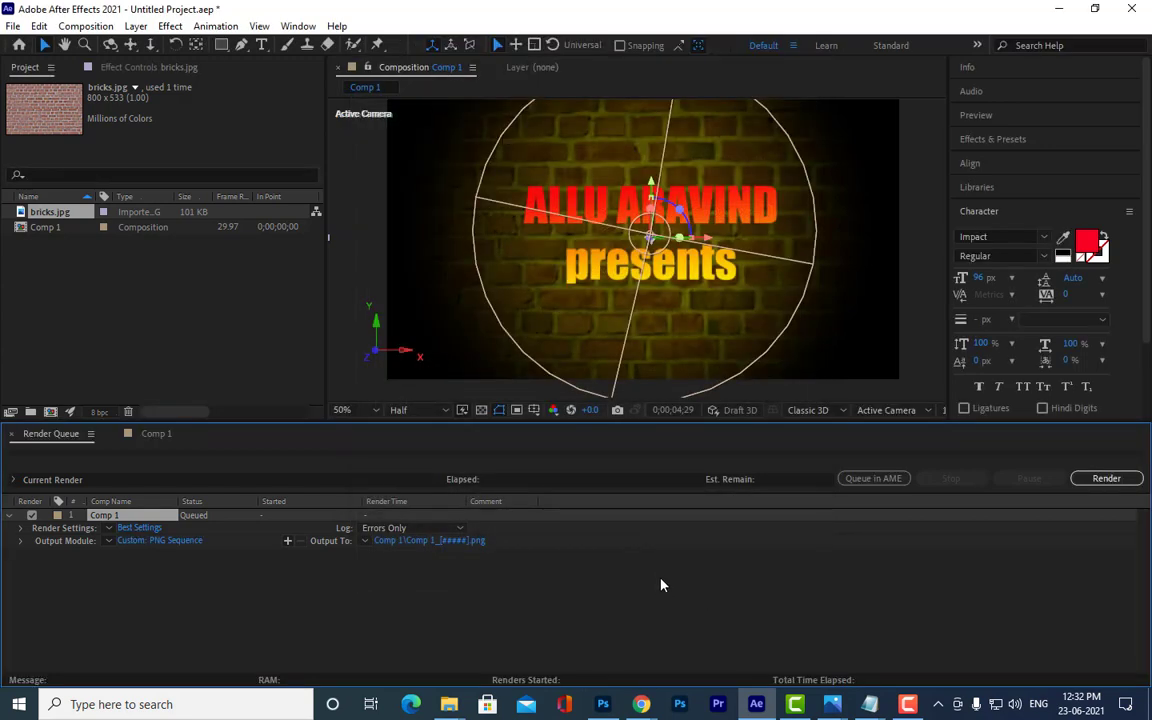
Step: Create and open a new folder named movietitle on New Volume (E:) for the render output
left_click(458, 541)
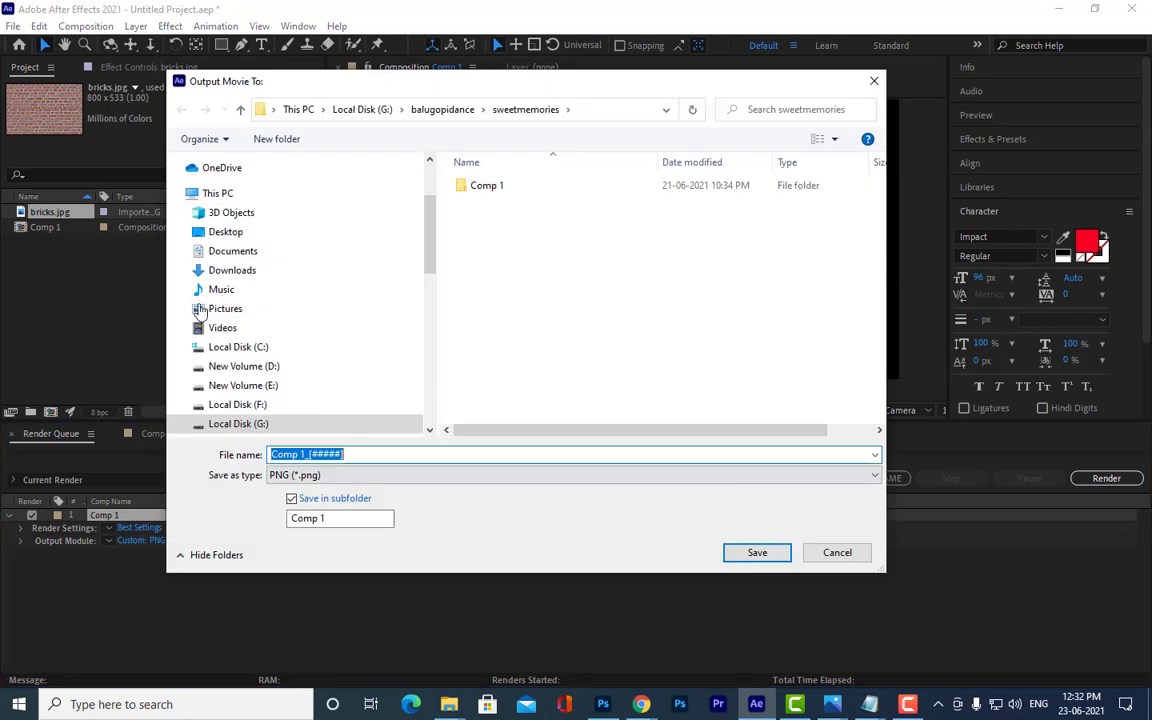
scroll(281, 358, "down", 1)
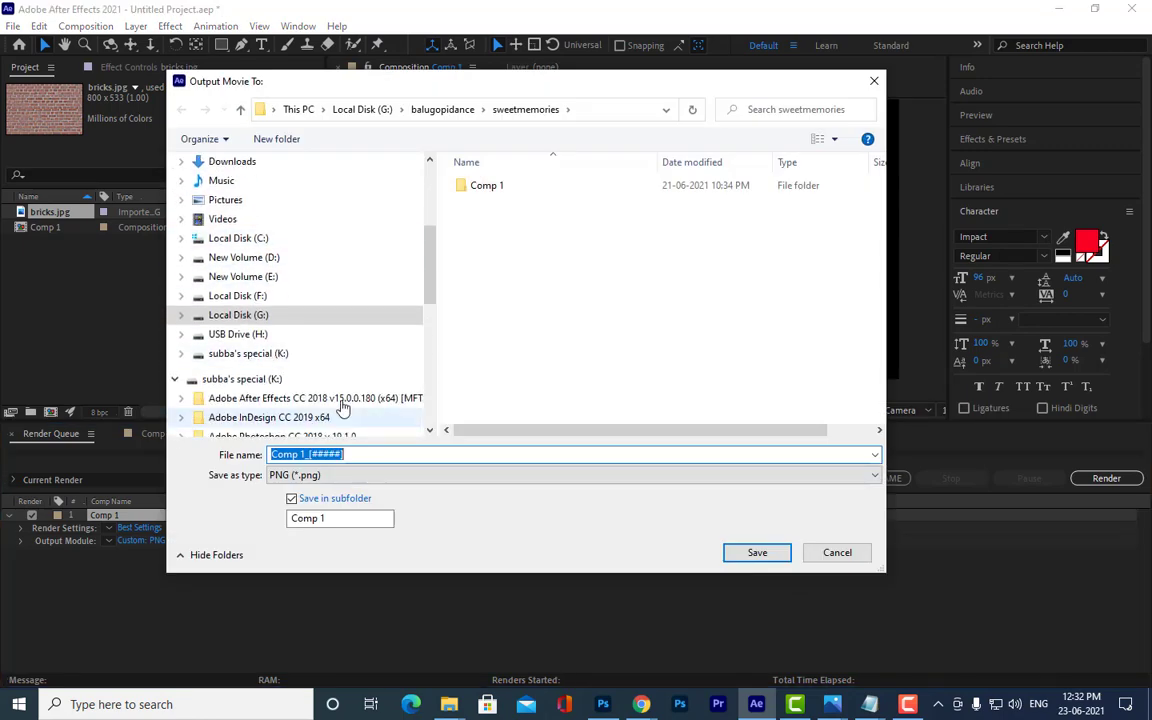
left_click(330, 316)
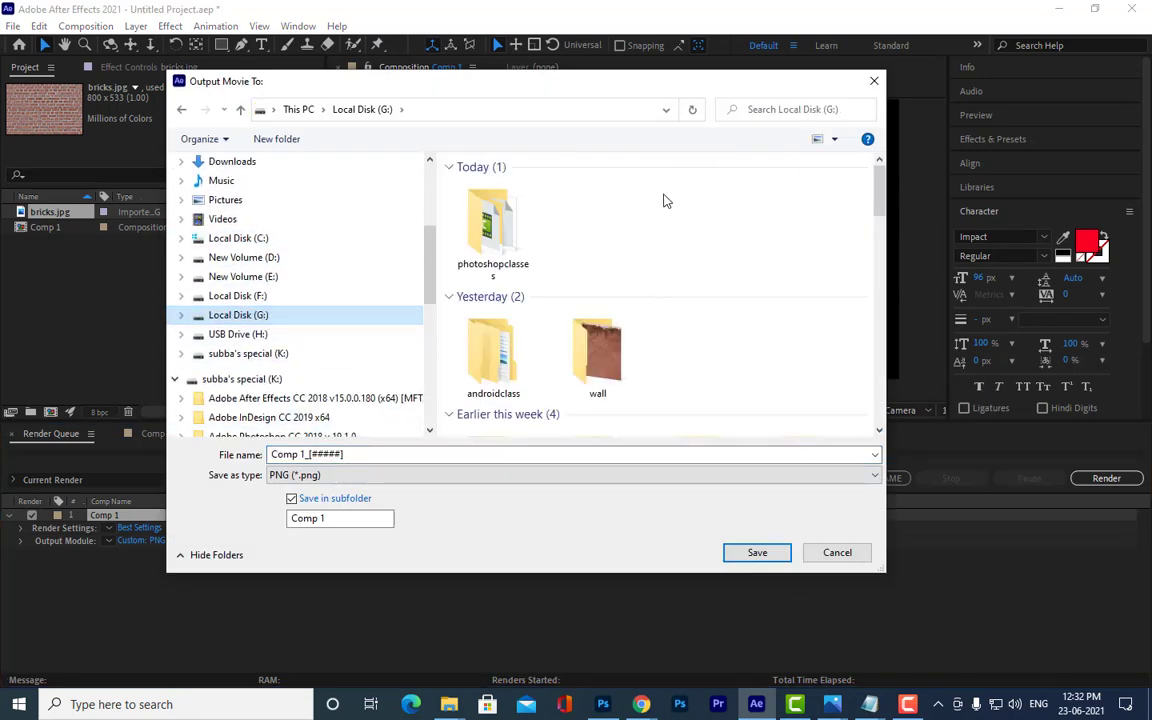
right_click(666, 201)
mouse_move(768, 404)
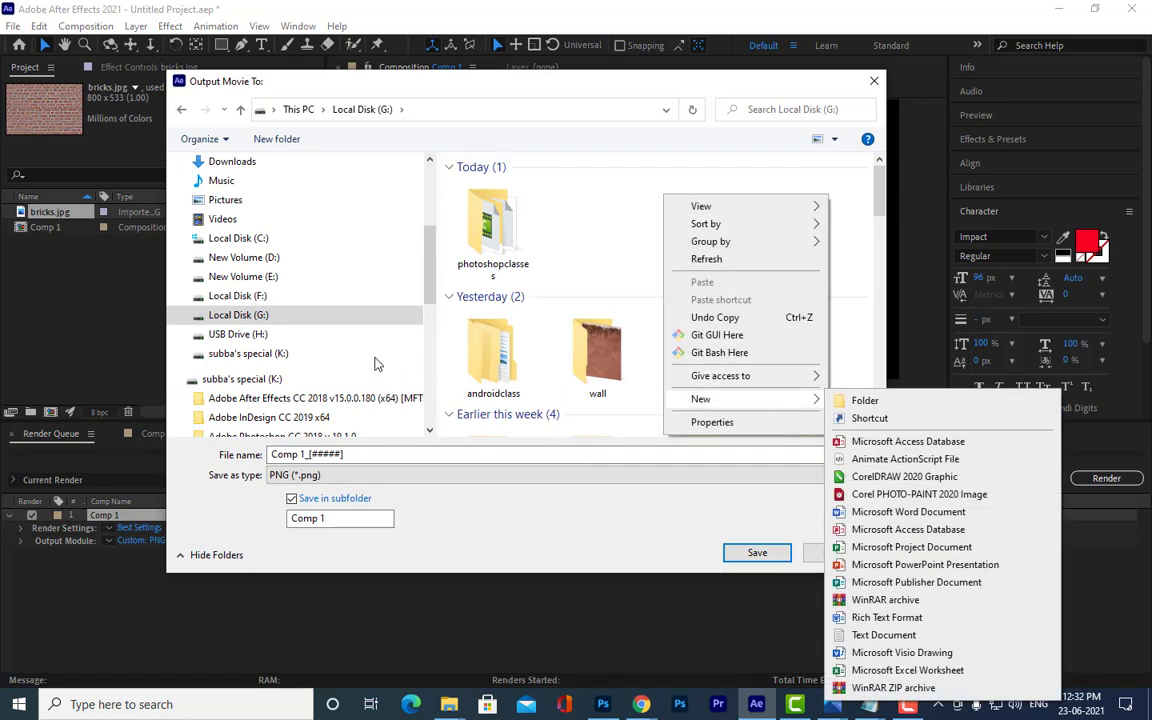
left_click(243, 276)
right_click(688, 292)
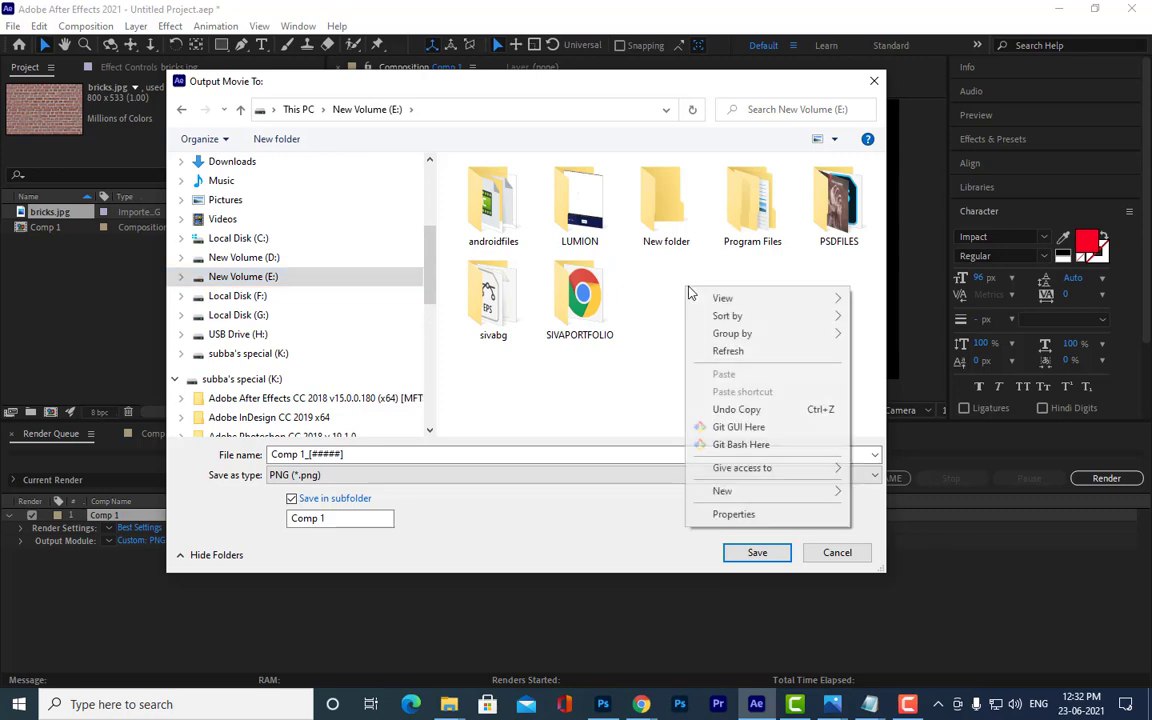
mouse_move(761, 491)
left_click(883, 200)
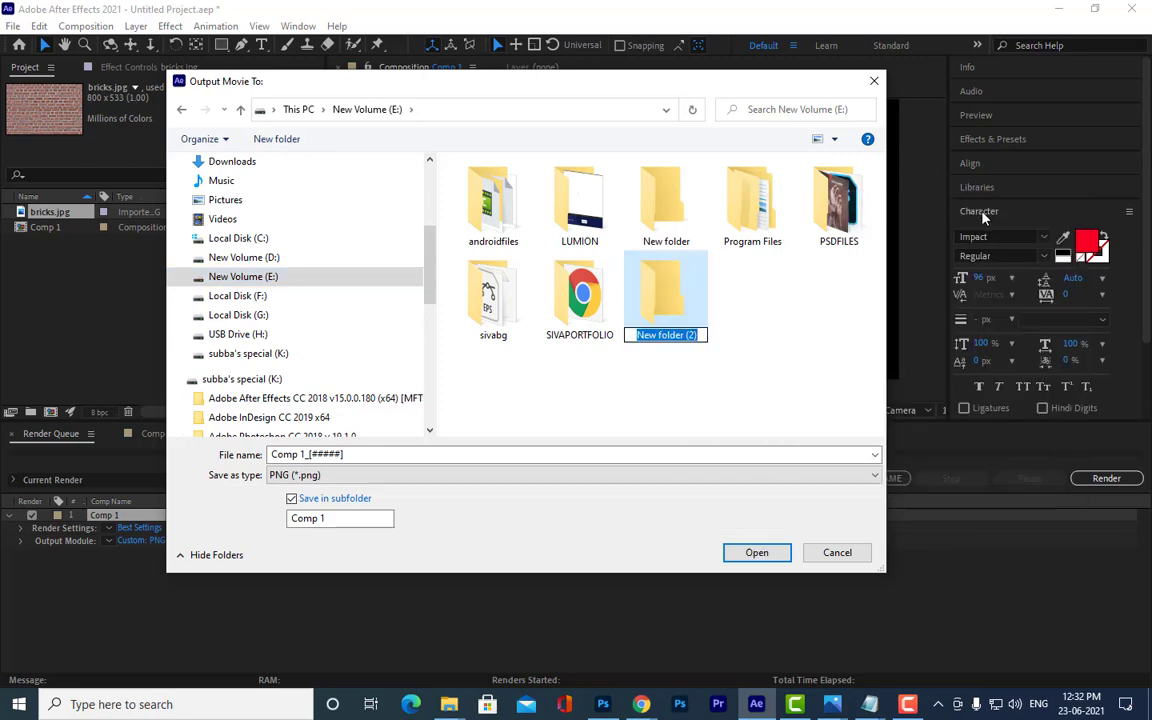
type("a")
key("BackSpace")
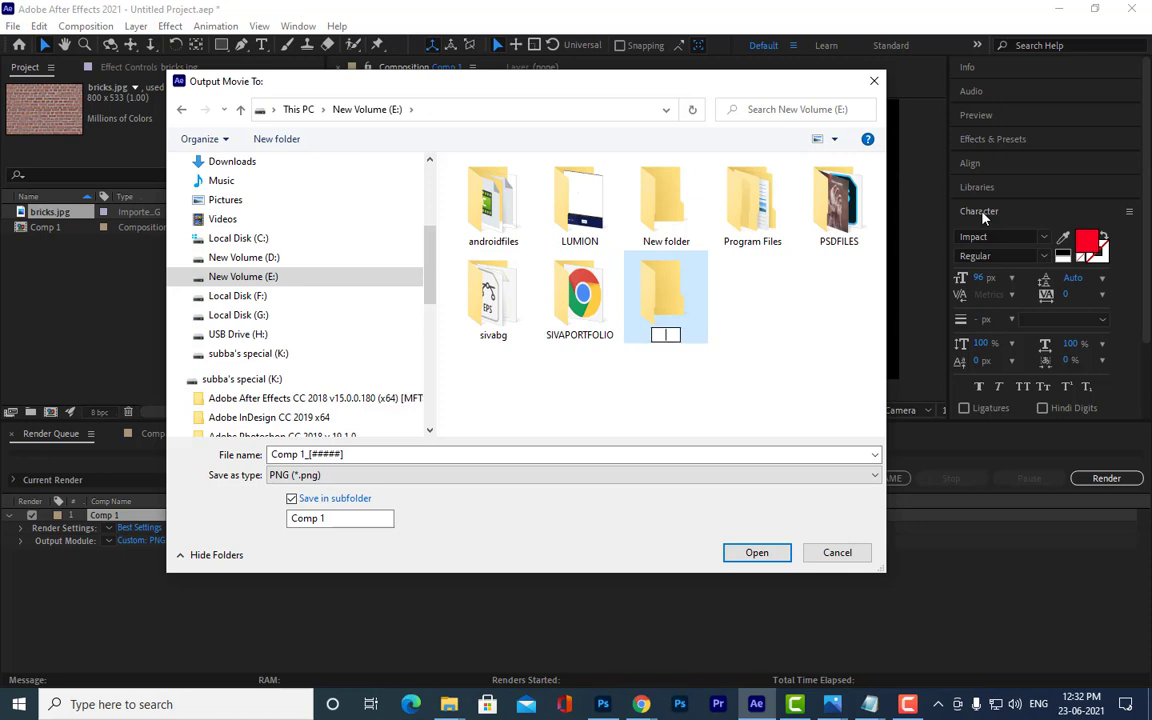
type("movi")
type("etitle")
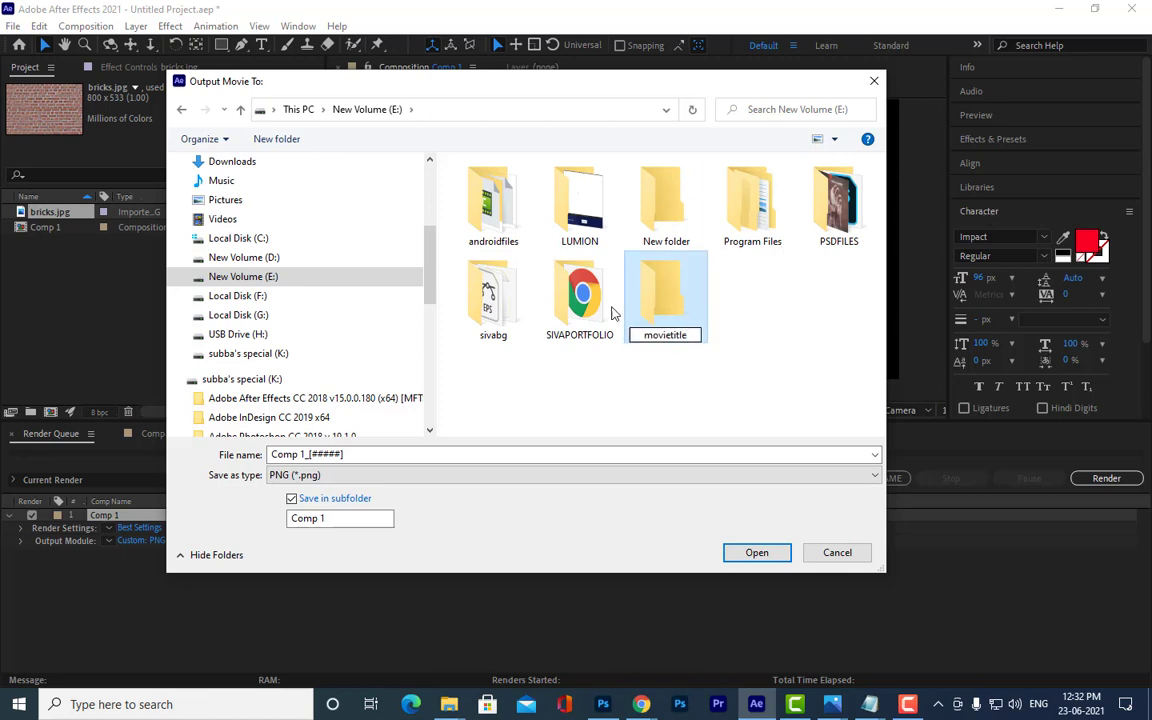
key("Return")
key("Return")
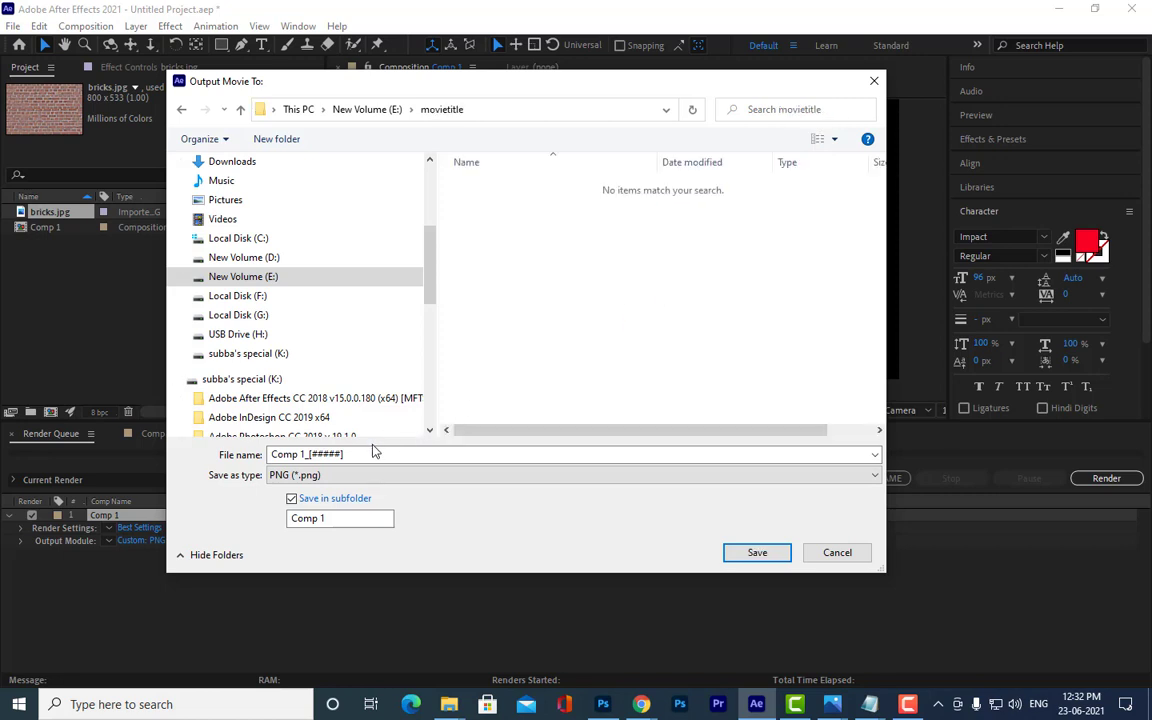
Step: Name the output file alluaravindpresents and save the output path
left_click(356, 453)
type("mo")
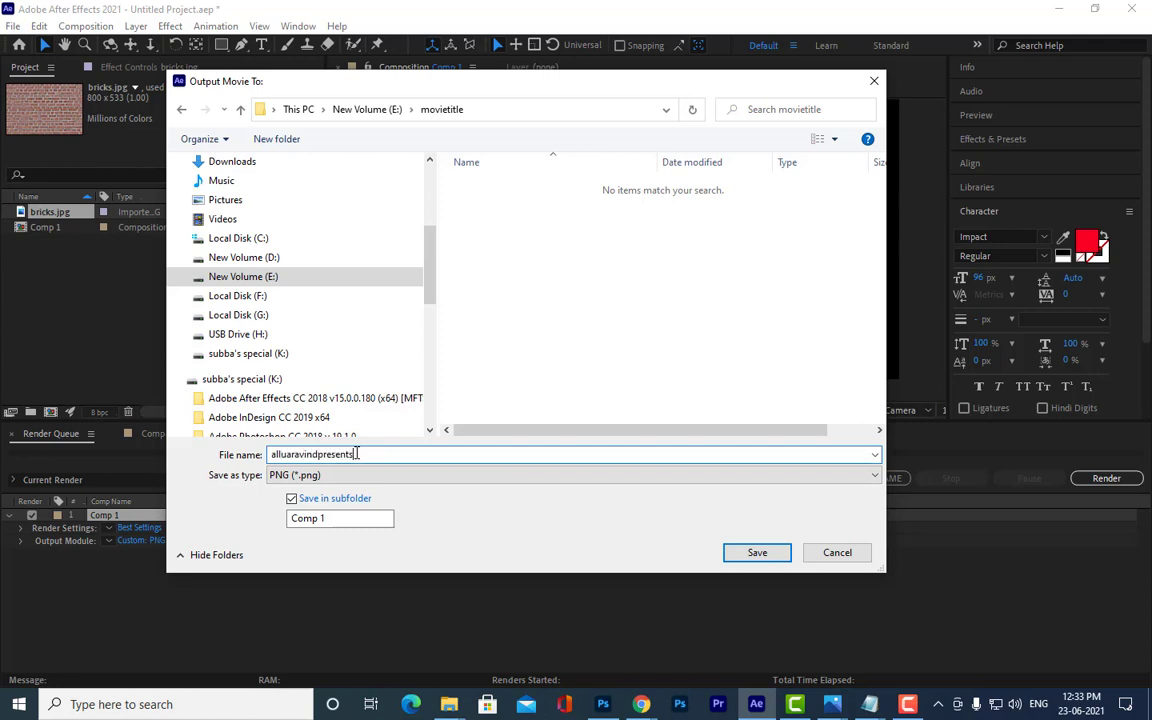
left_click(301, 475)
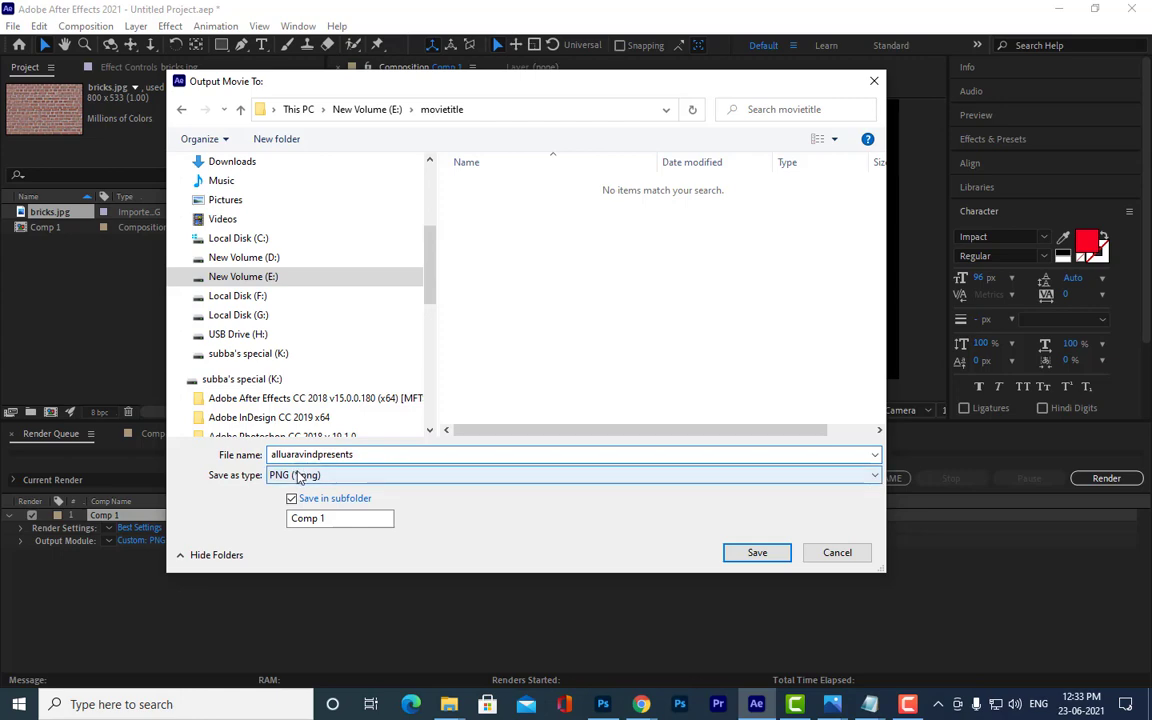
left_click(760, 555)
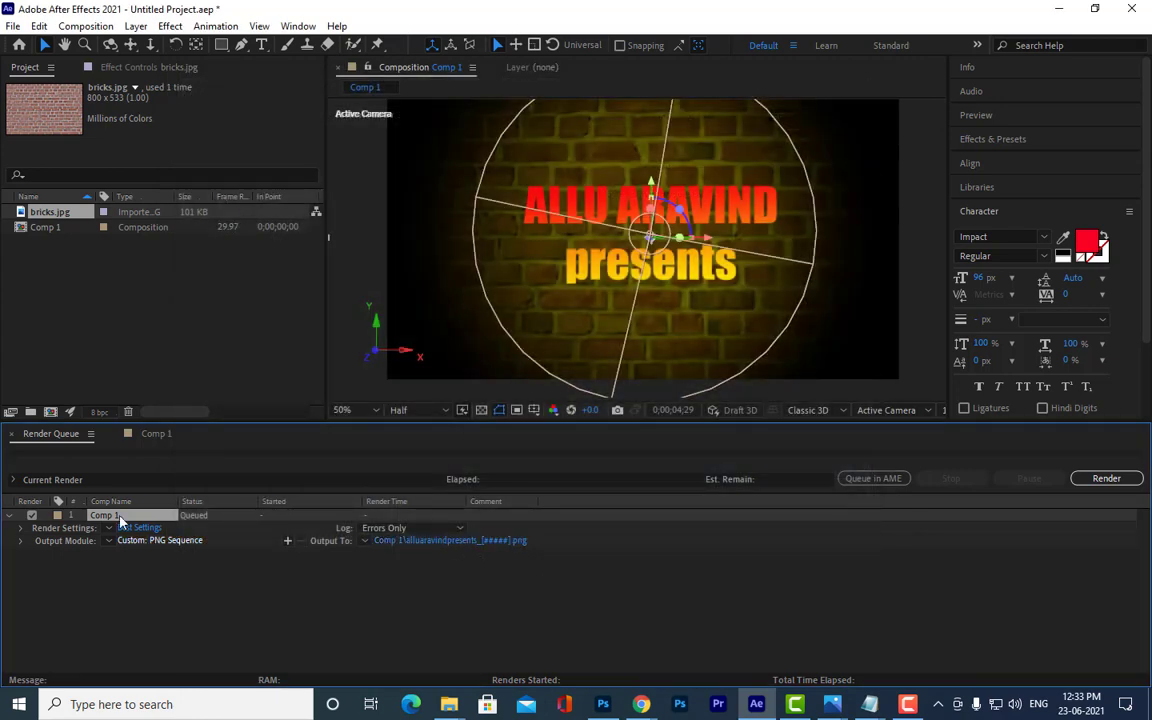
Step: Render the queued Comp 1 PNG sequence to Done, then switch back to the Comp 1 tab
left_click(1106, 479)
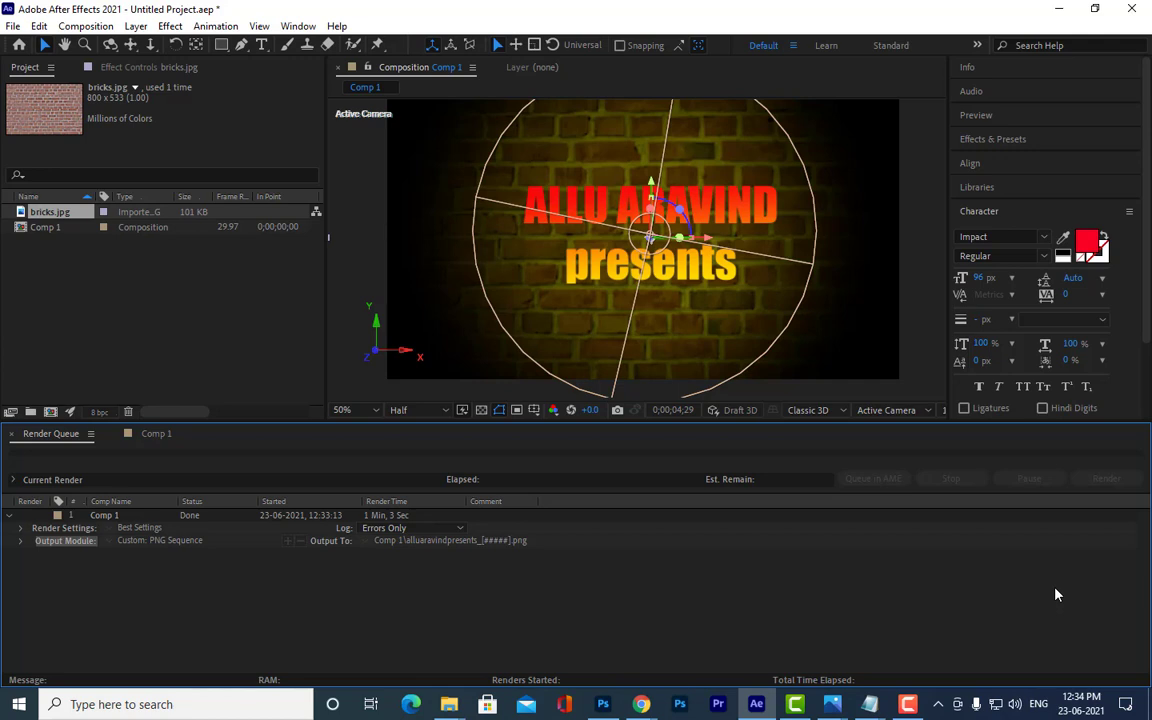
left_click(155, 439)
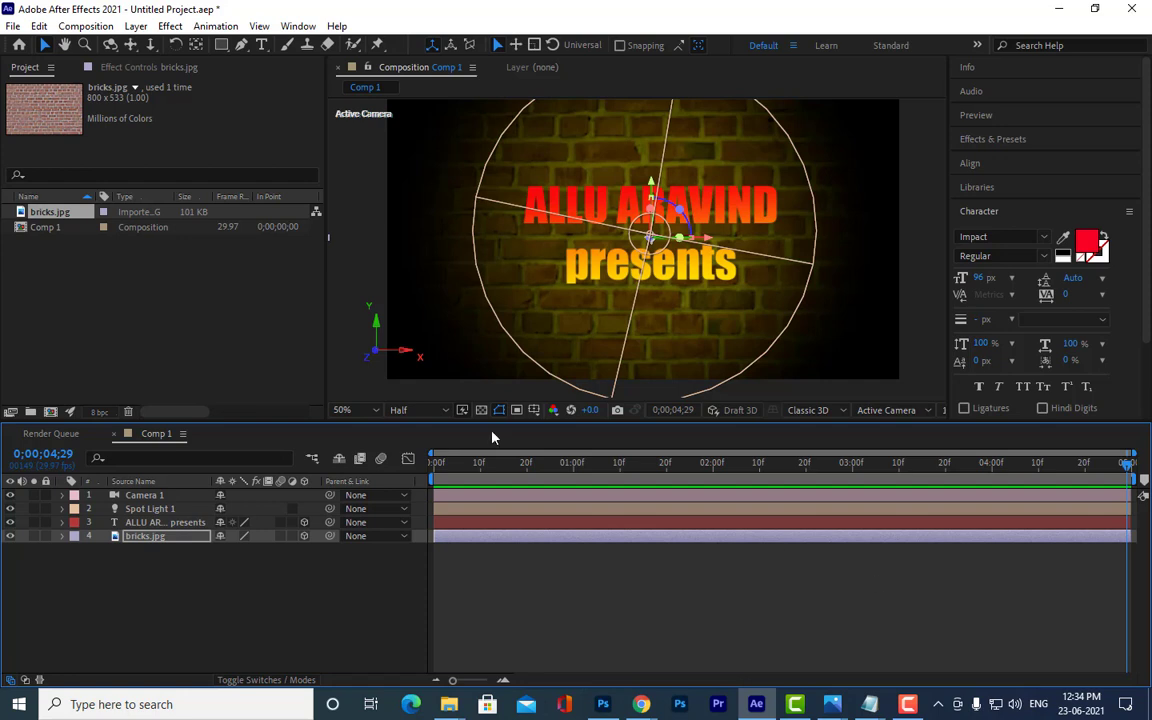
left_click(18, 704)
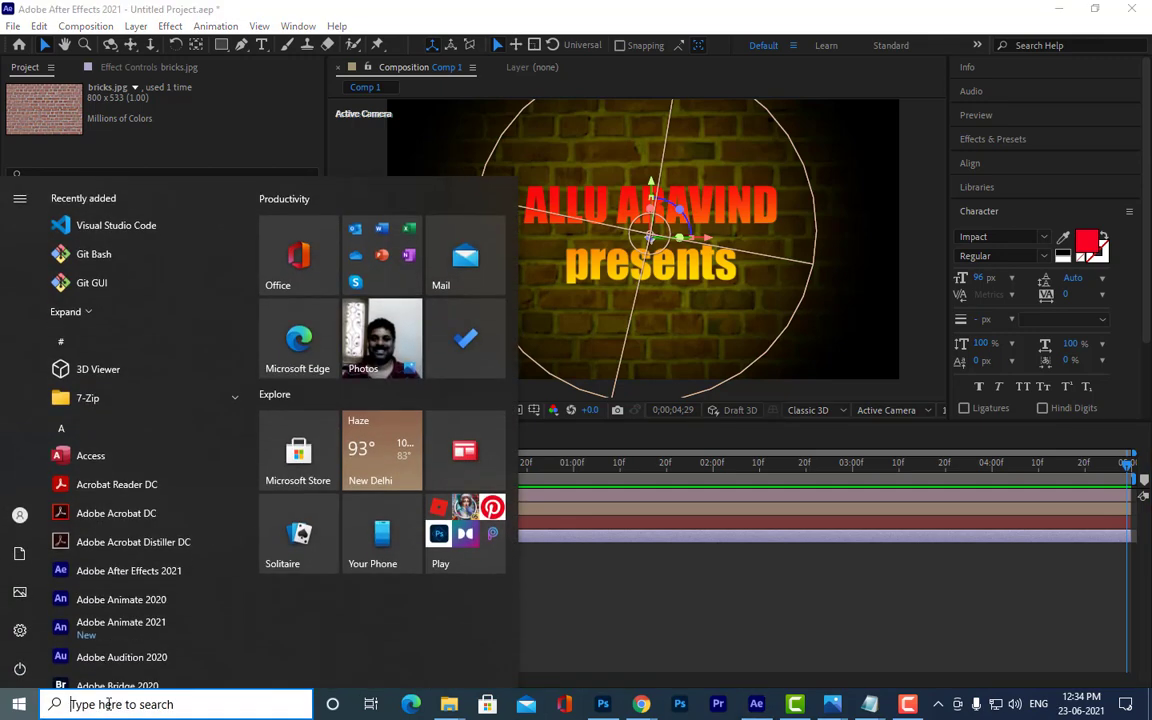
key("super+r")
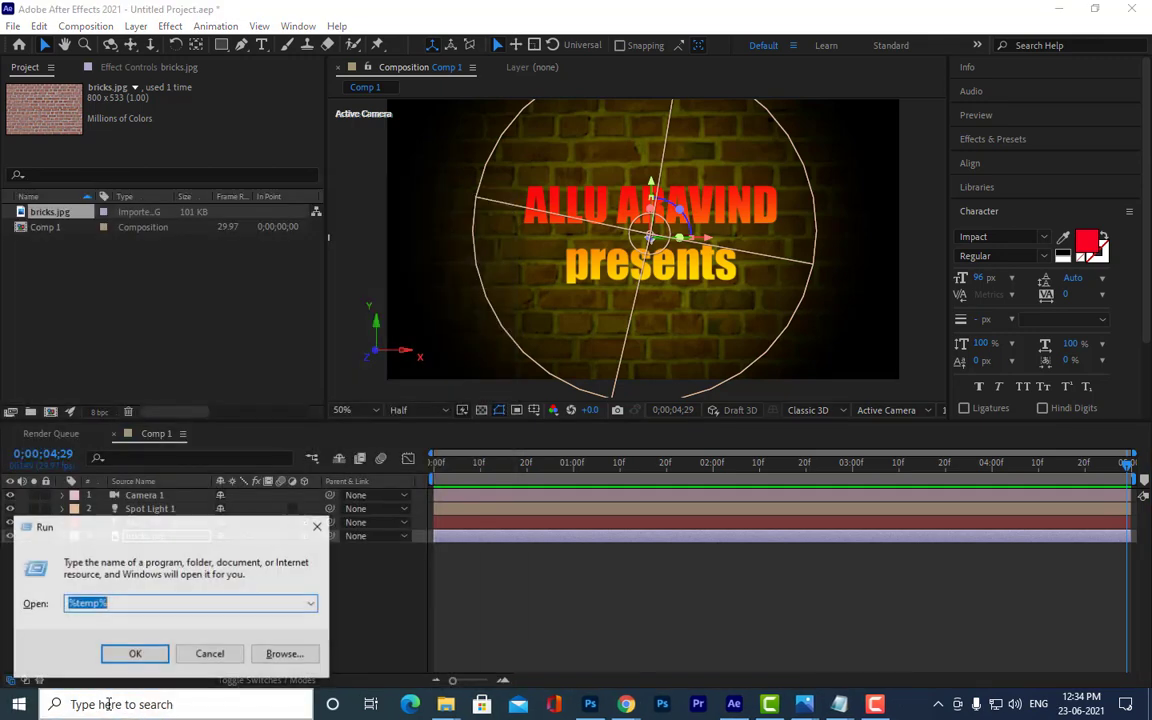
type("di")
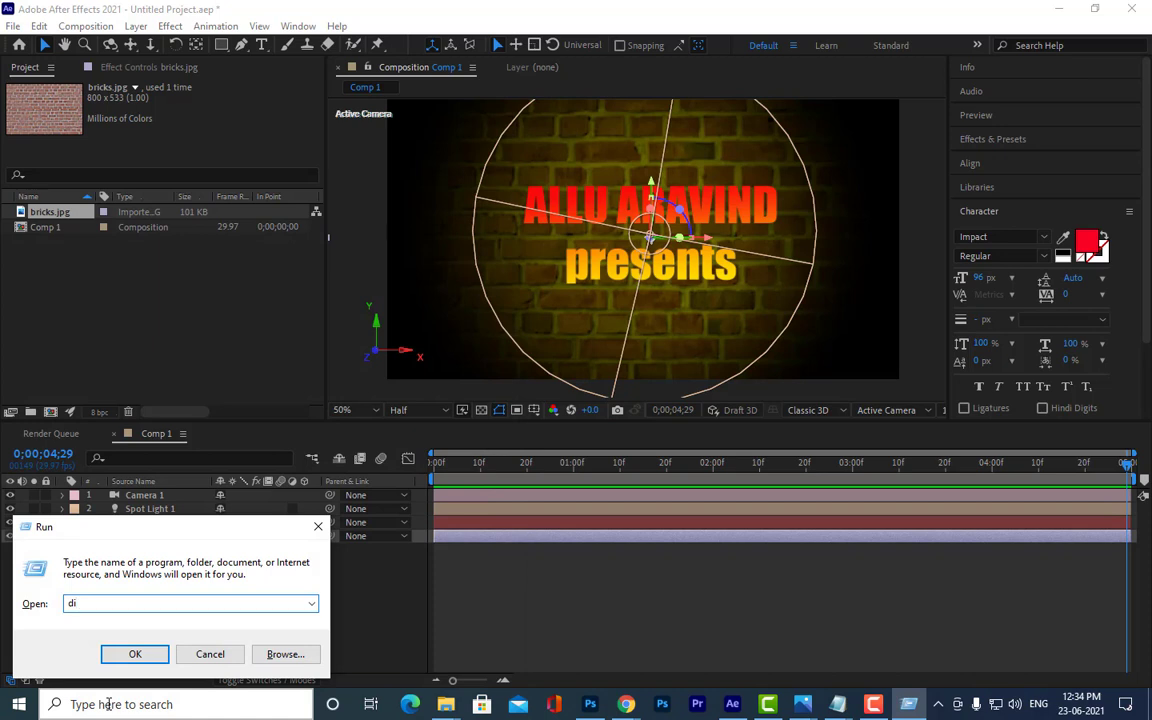
key("BackSpace")
type("x")
key("Down")
key("Return")
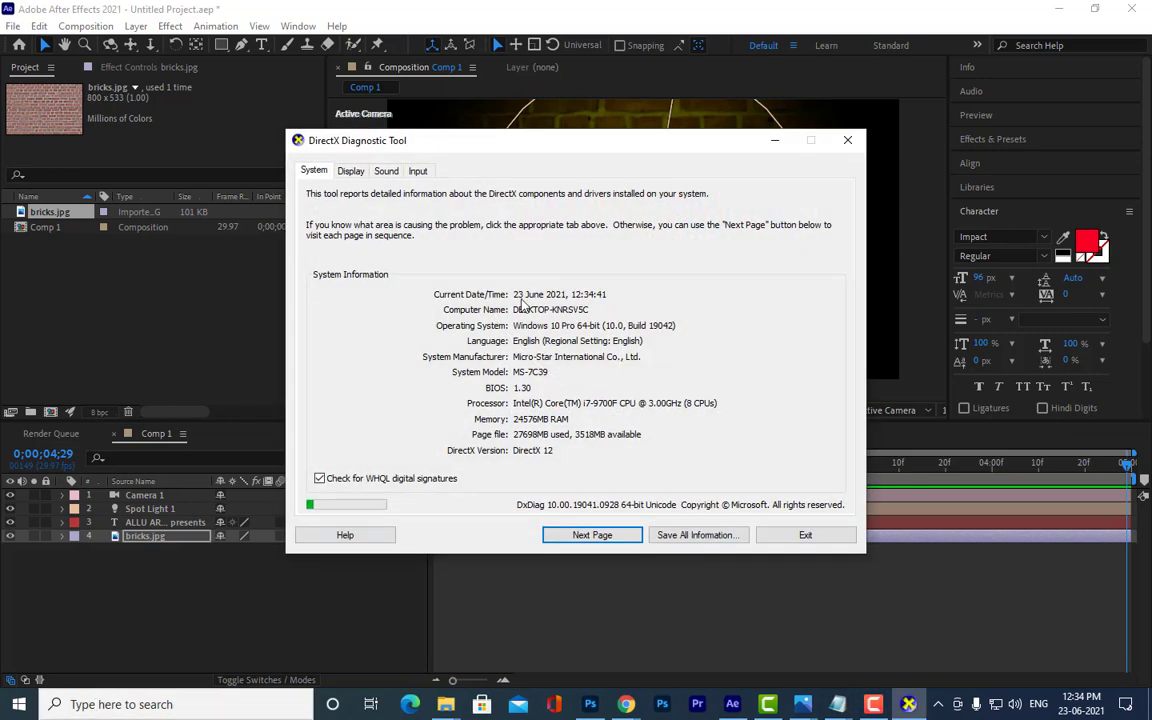
left_click_drag(525, 147, 542, 122)
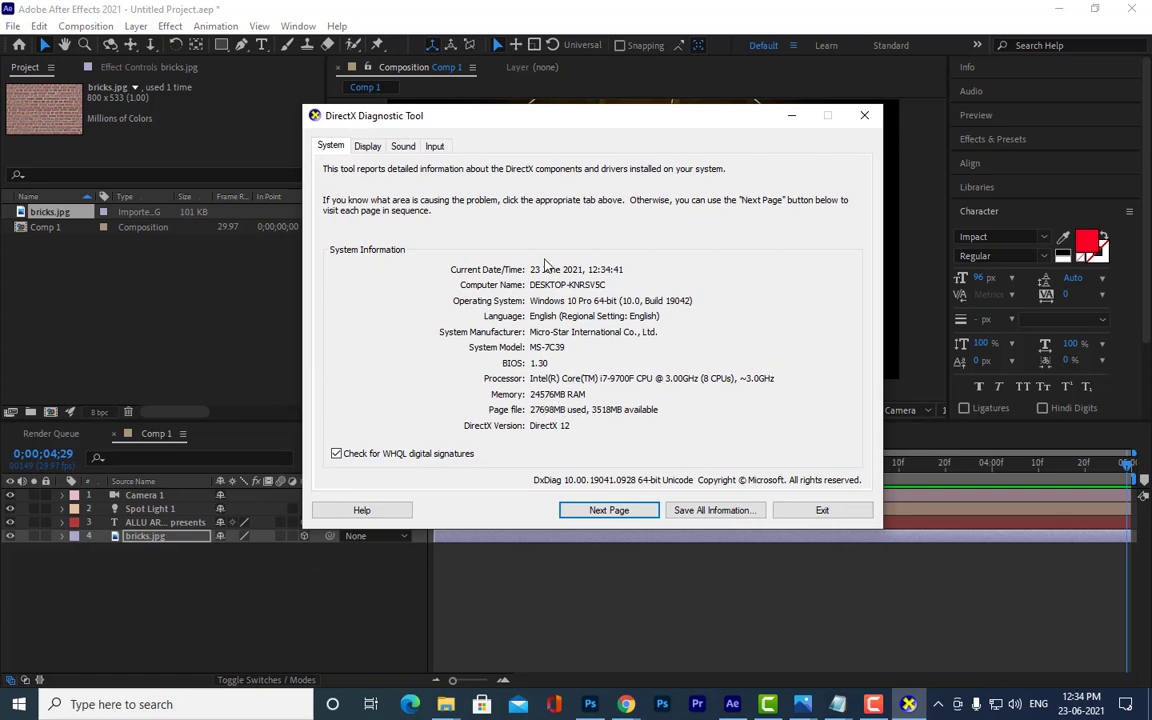
left_click(366, 147)
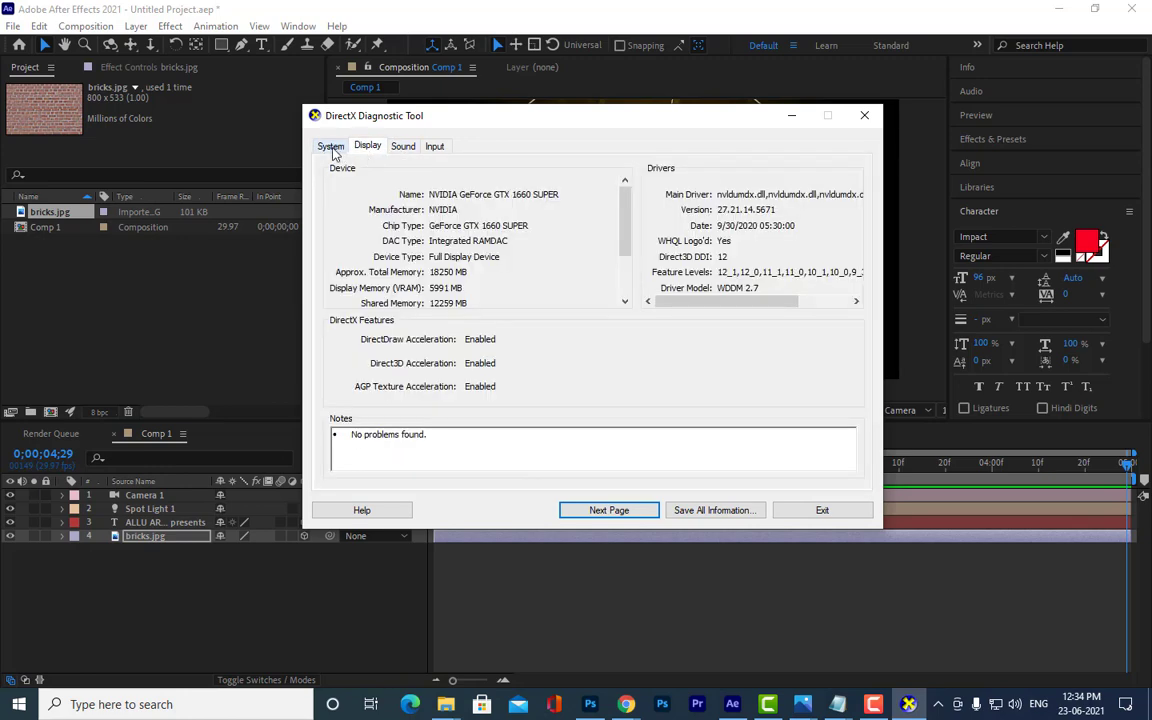
left_click(332, 148)
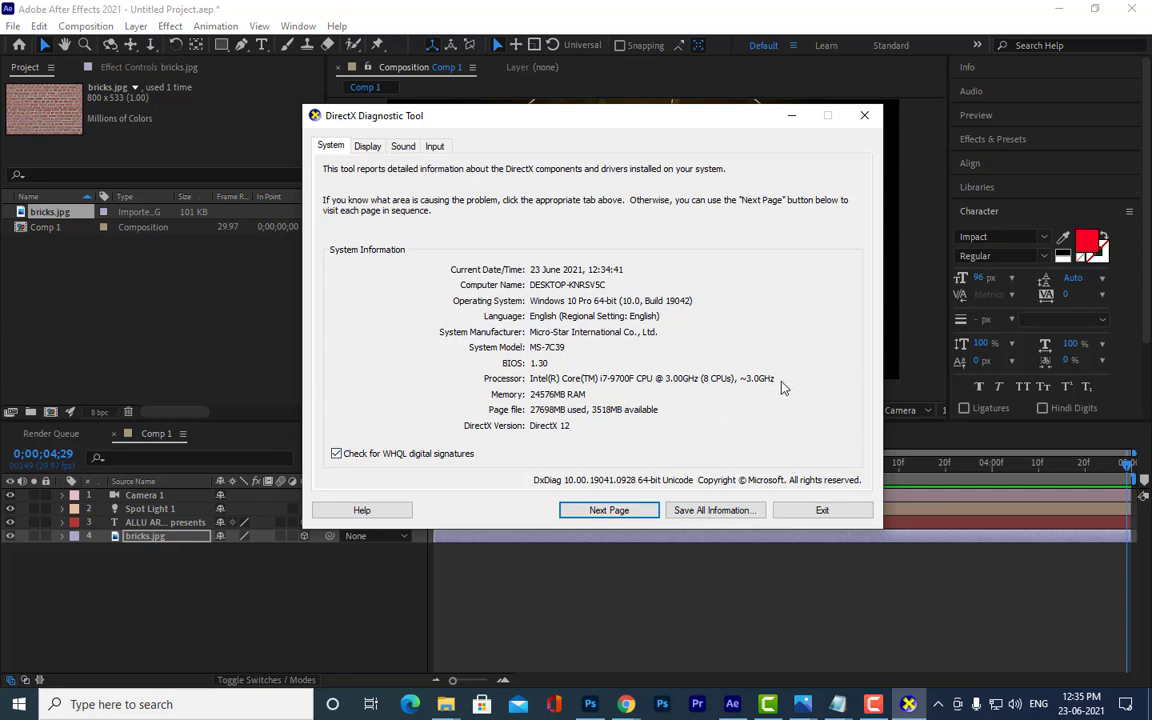
left_click(357, 148)
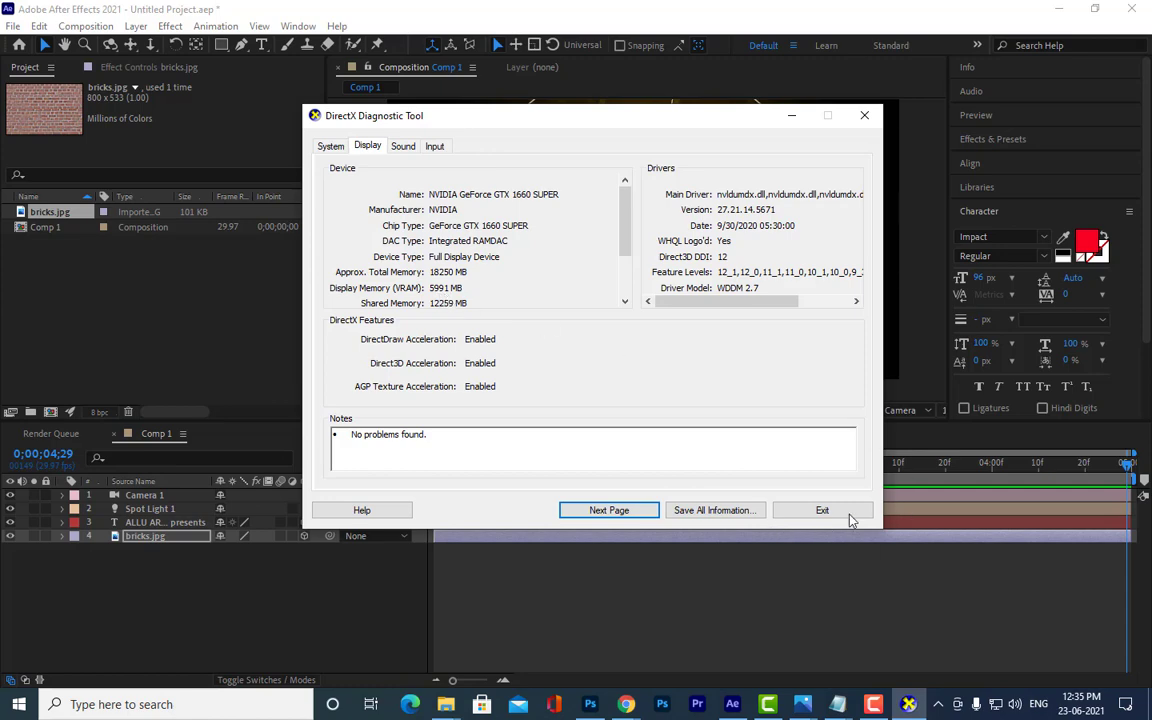
left_click(864, 115)
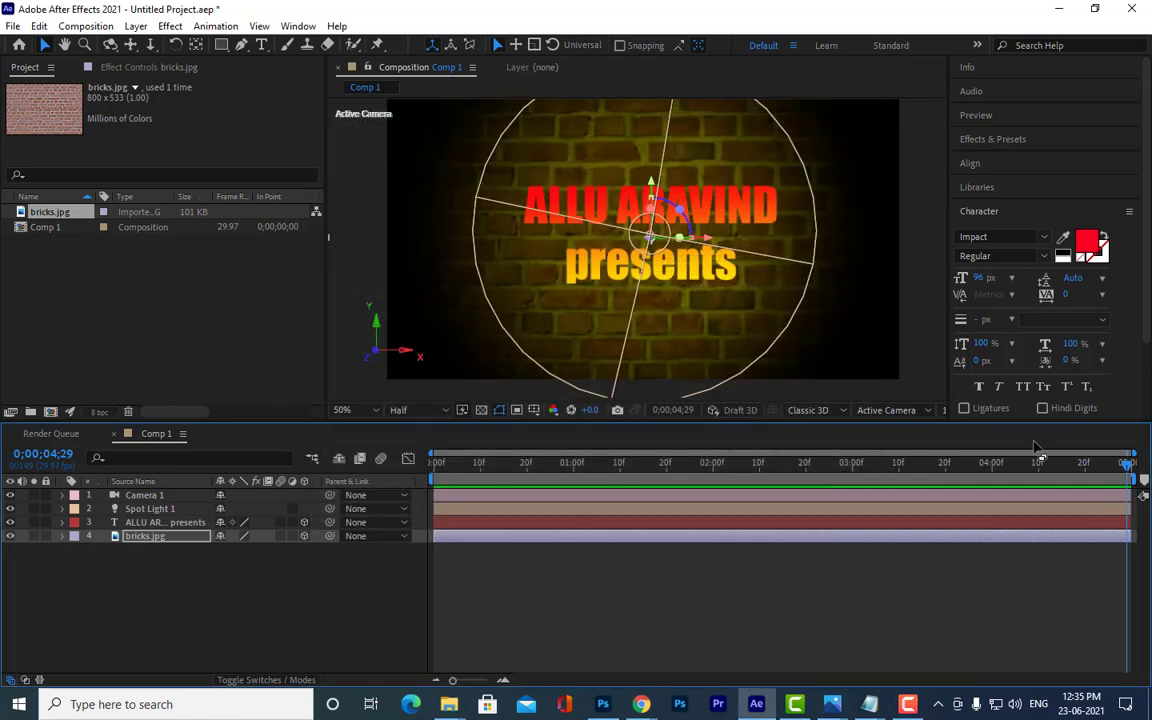
Step: Play the title animation from the start, stop it, and return the playhead to frame 0
key("Home")
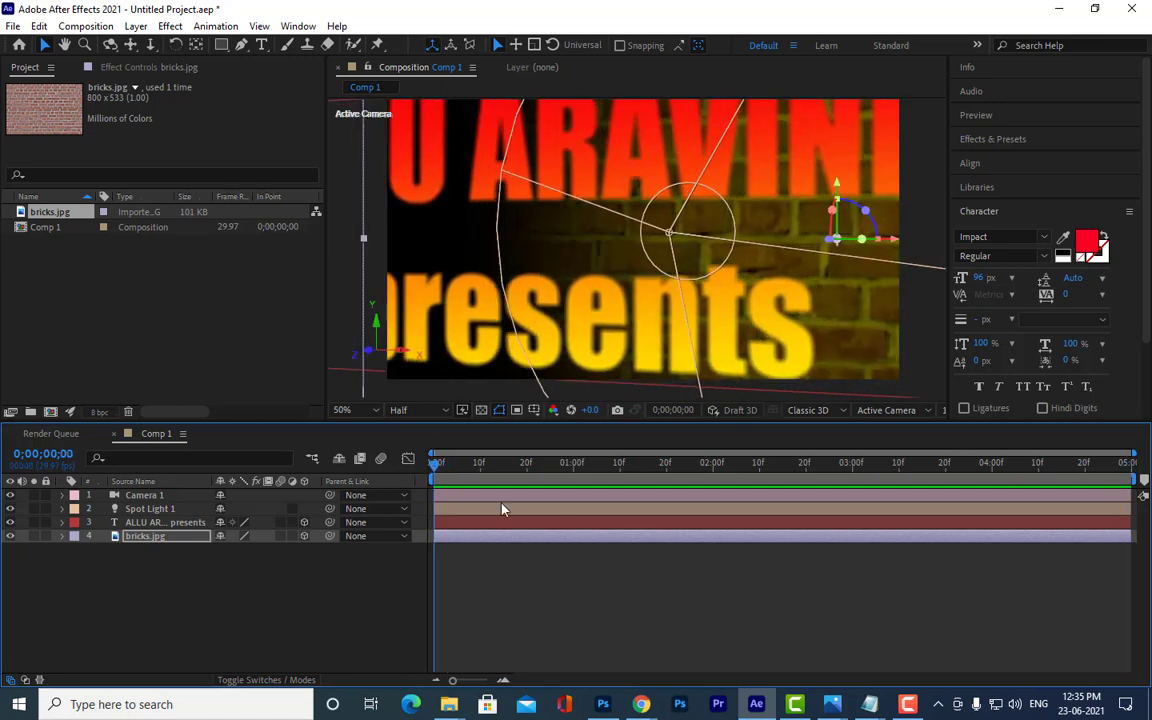
key("space")
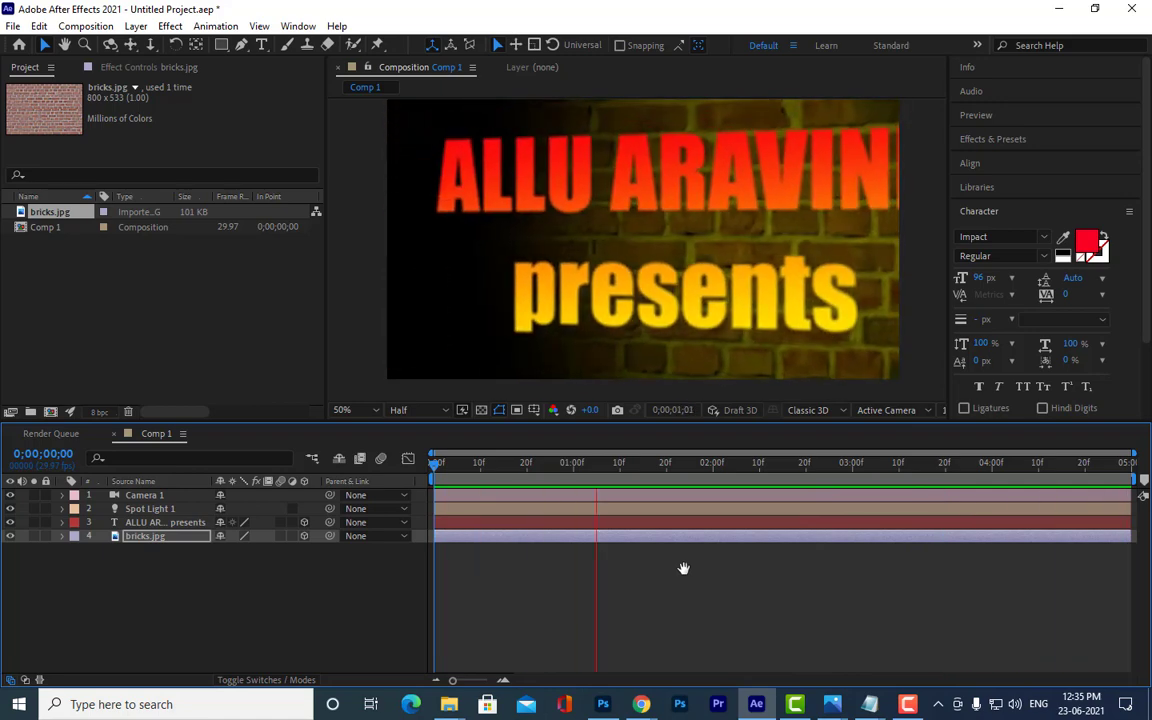
key("space")
left_click_drag(465, 465, 427, 477)
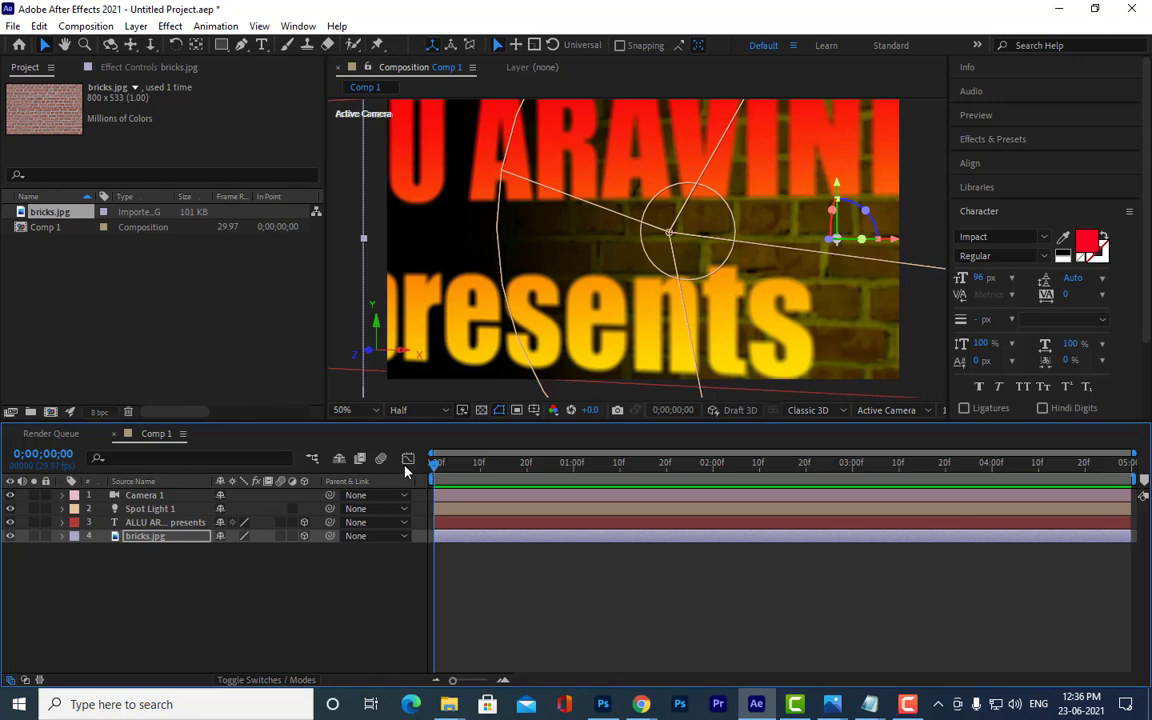
key("Page_Down")
Step: Zoom the viewer to 25% and reveal Camera 1's animated properties with U
key("Page_Up")
key("comma")
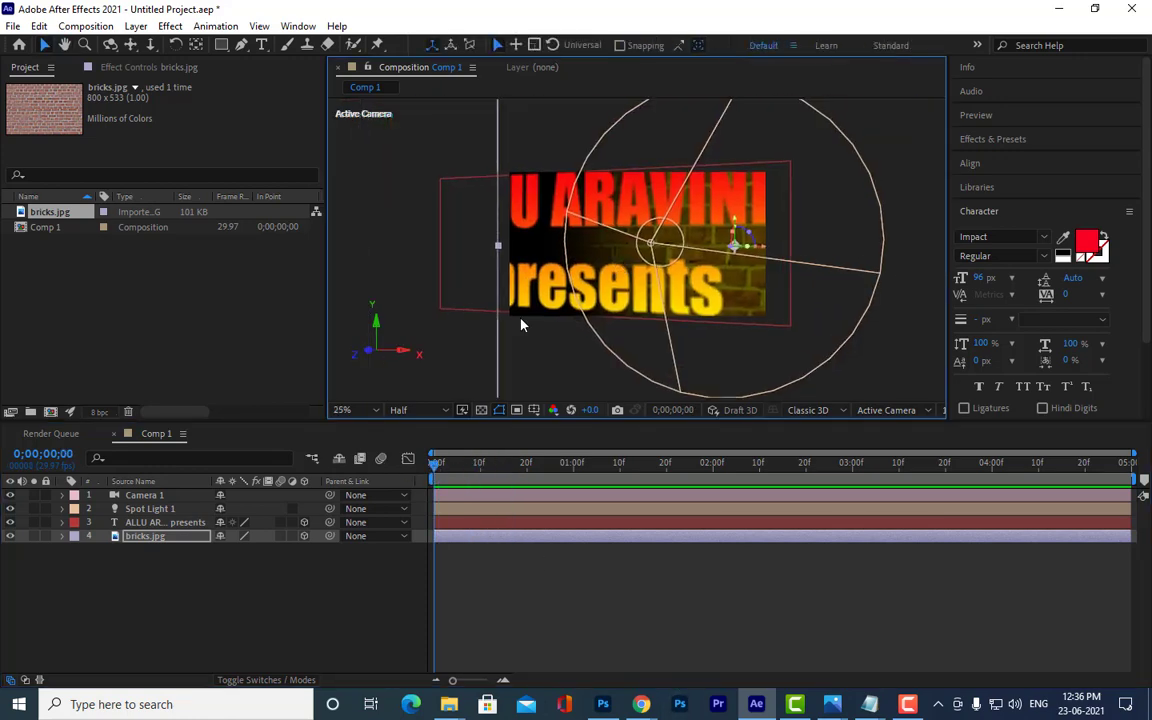
left_click(146, 496)
key("u")
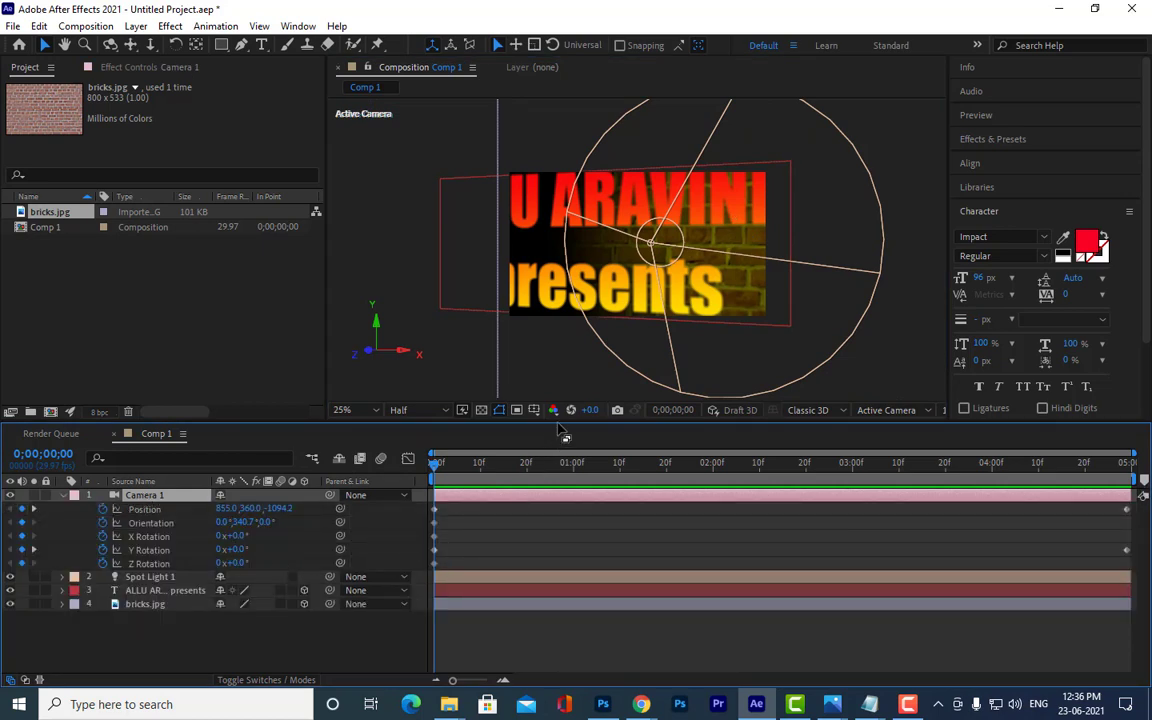
left_click_drag(558, 423, 578, 393)
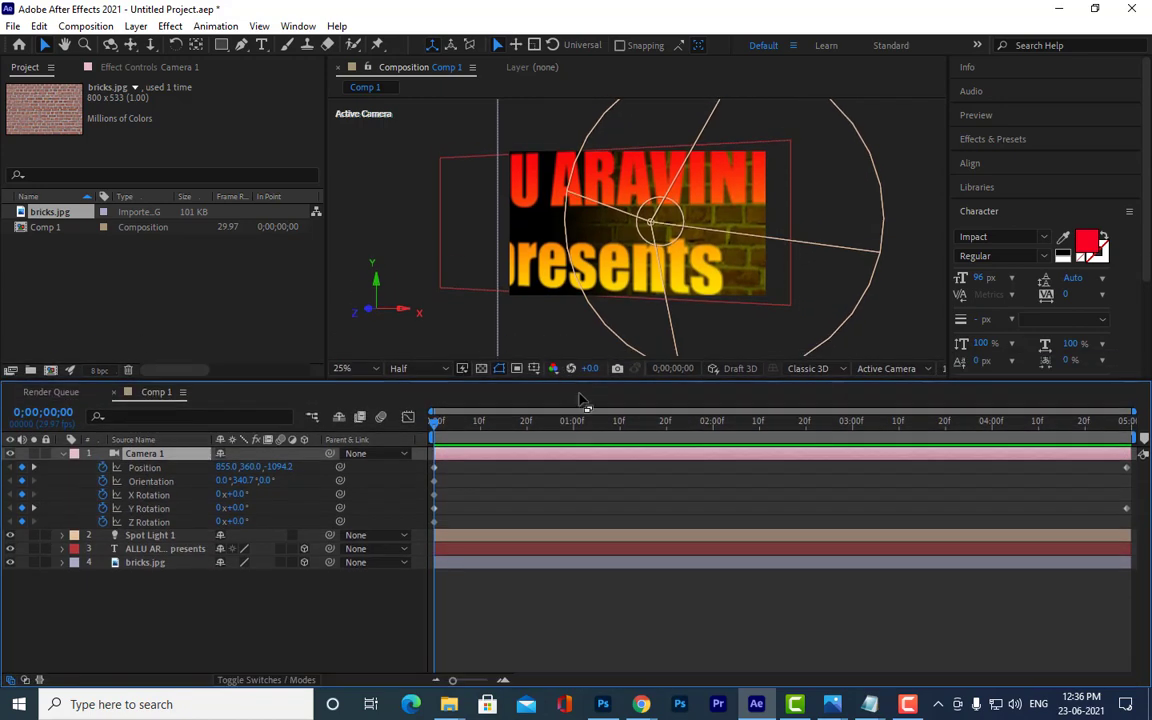
Step: Time-reverse Camera 1's Position and Y Rotation keyframes and preview the result
mouse_move(1133, 462)
left_mouse_down()
mouse_move(1054, 530)
mouse_move(427, 535)
left_mouse_up()
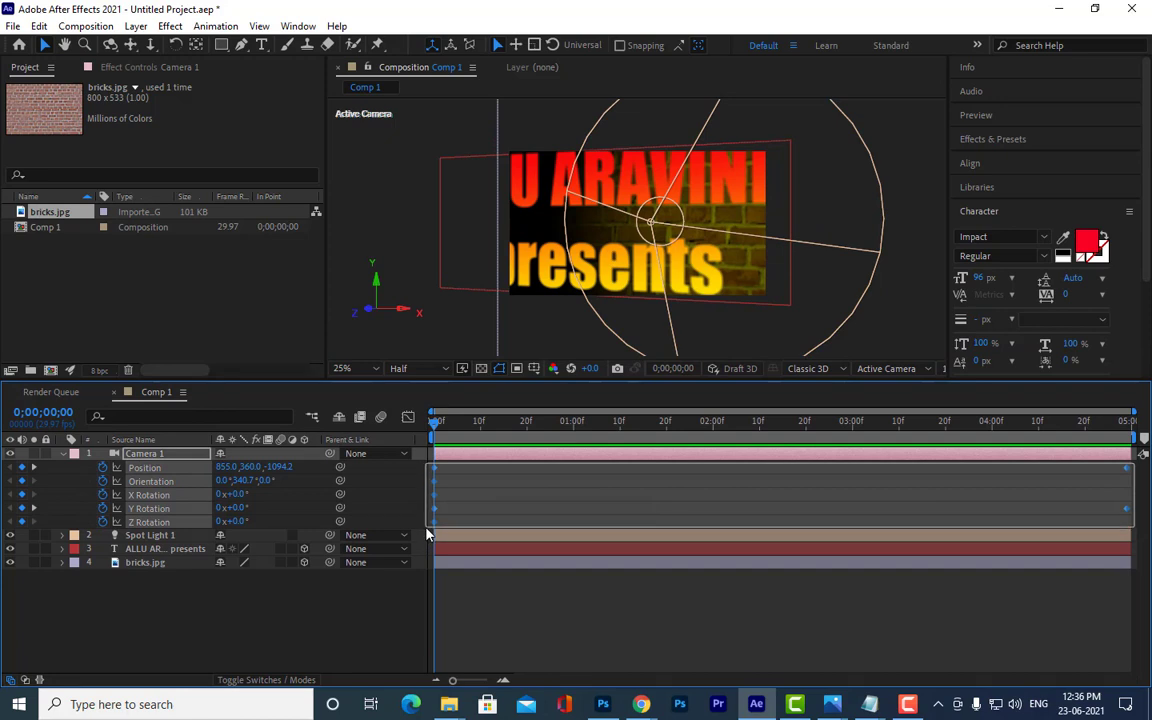
right_click(436, 470)
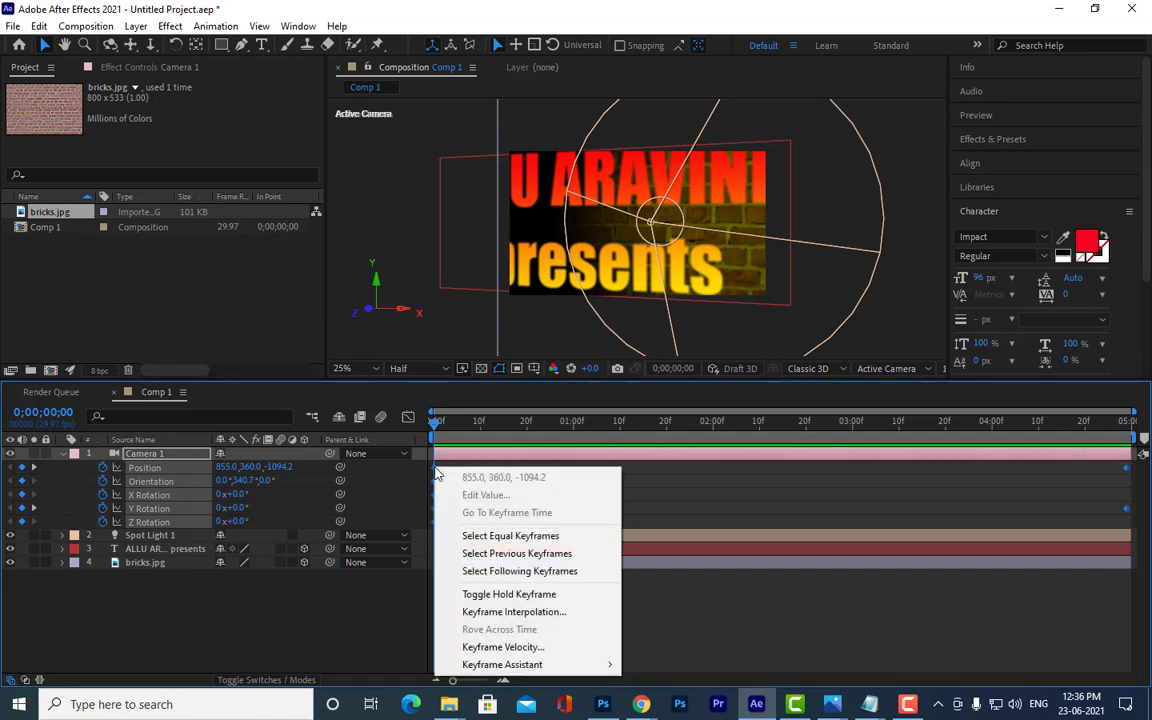
mouse_move(589, 668)
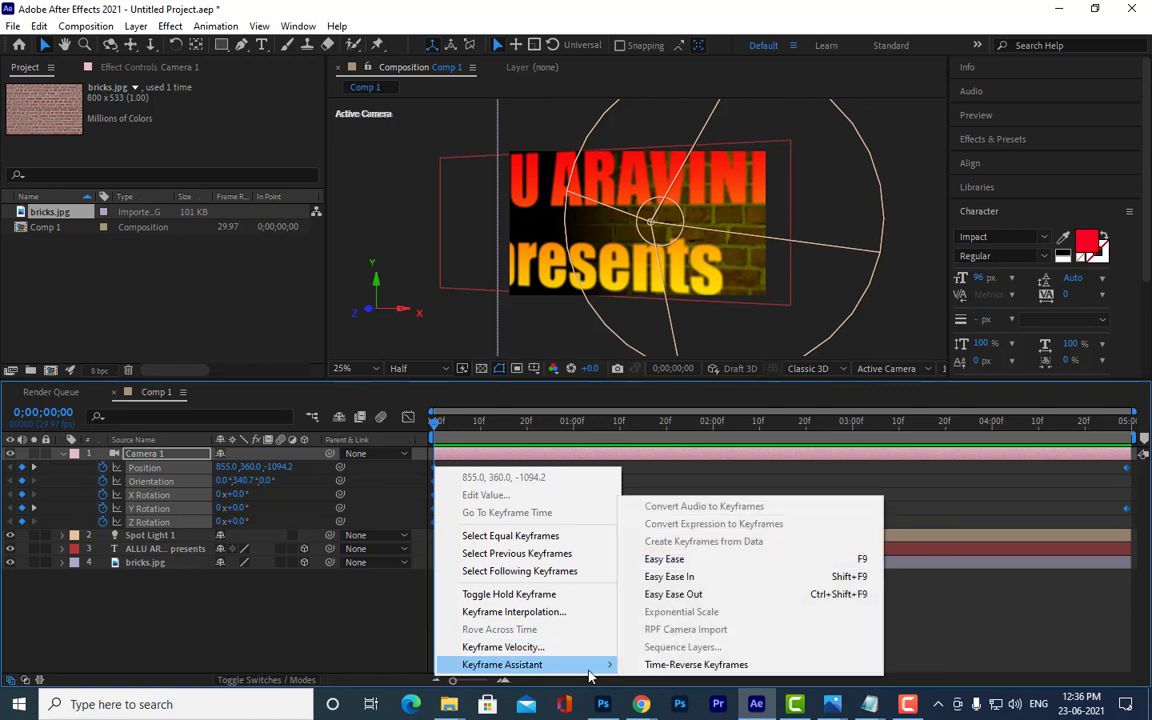
left_click(697, 665)
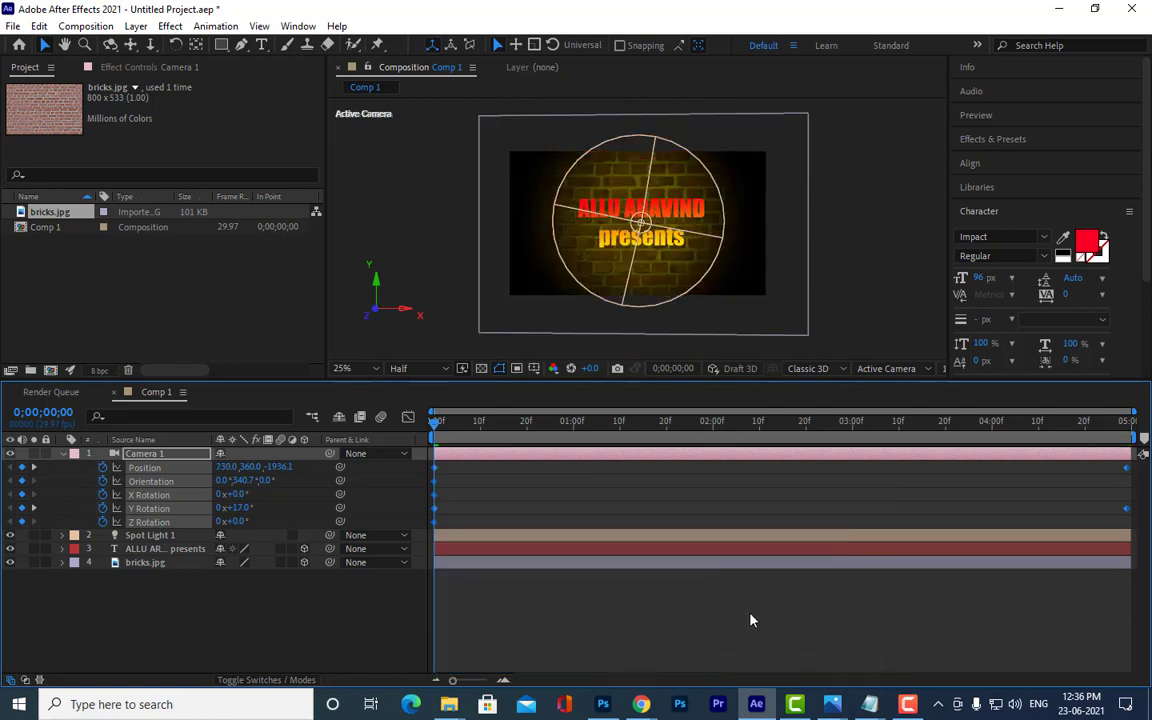
key("space")
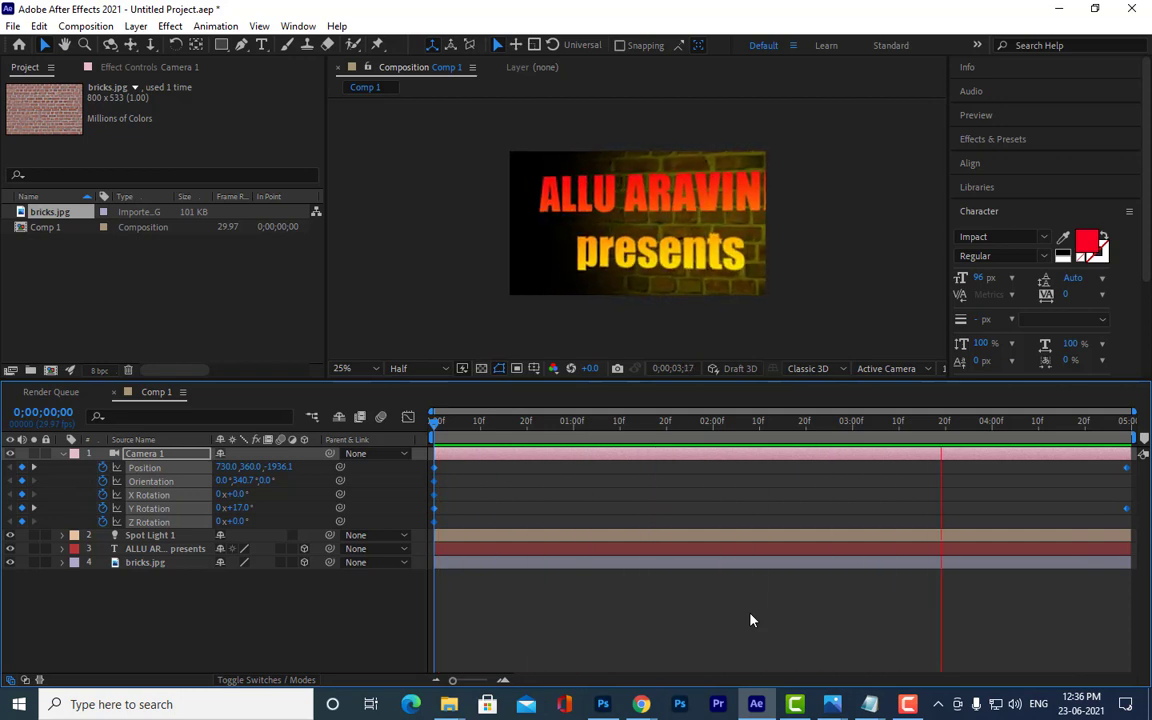
key("space")
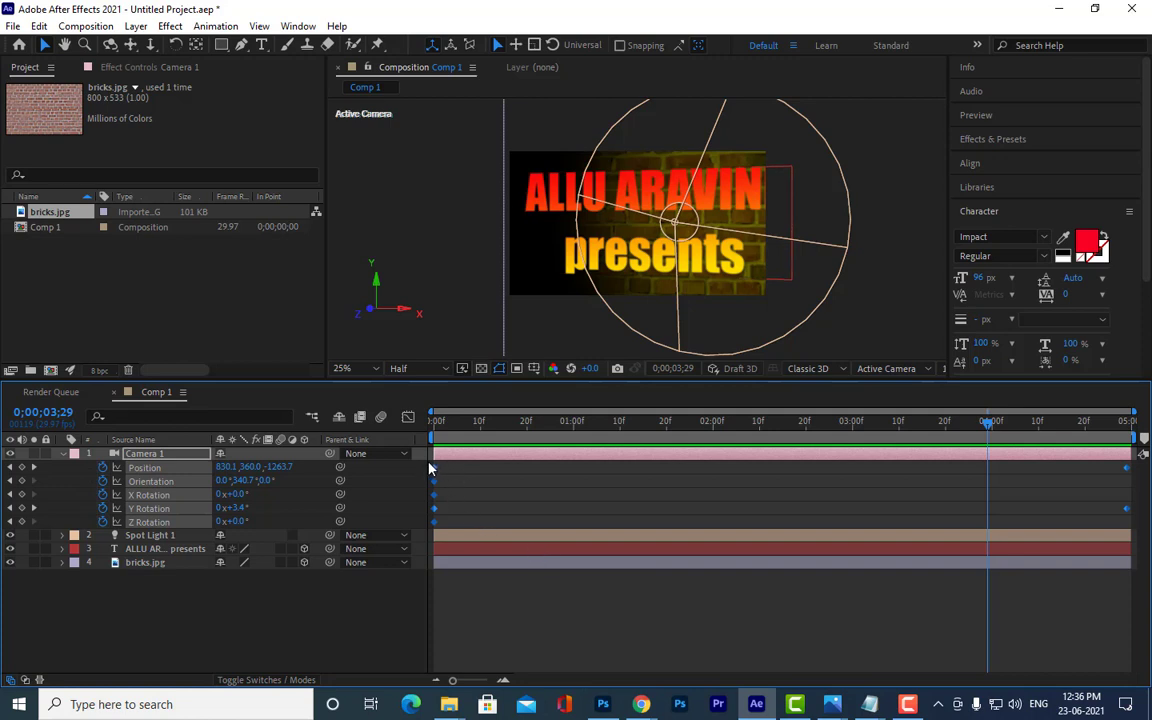
Step: Time-reverse all of Camera 1's keyframes so the move starts close at 855, 360, -1094.2
left_click_drag(431, 459, 1136, 530)
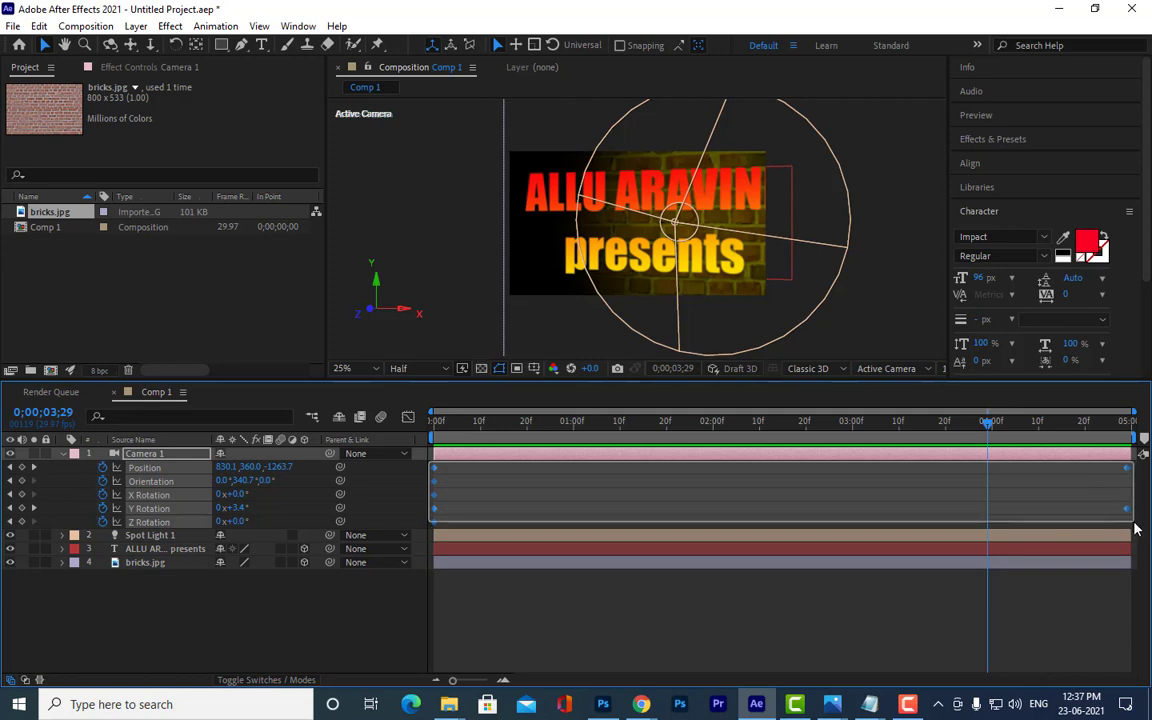
right_click(1127, 468)
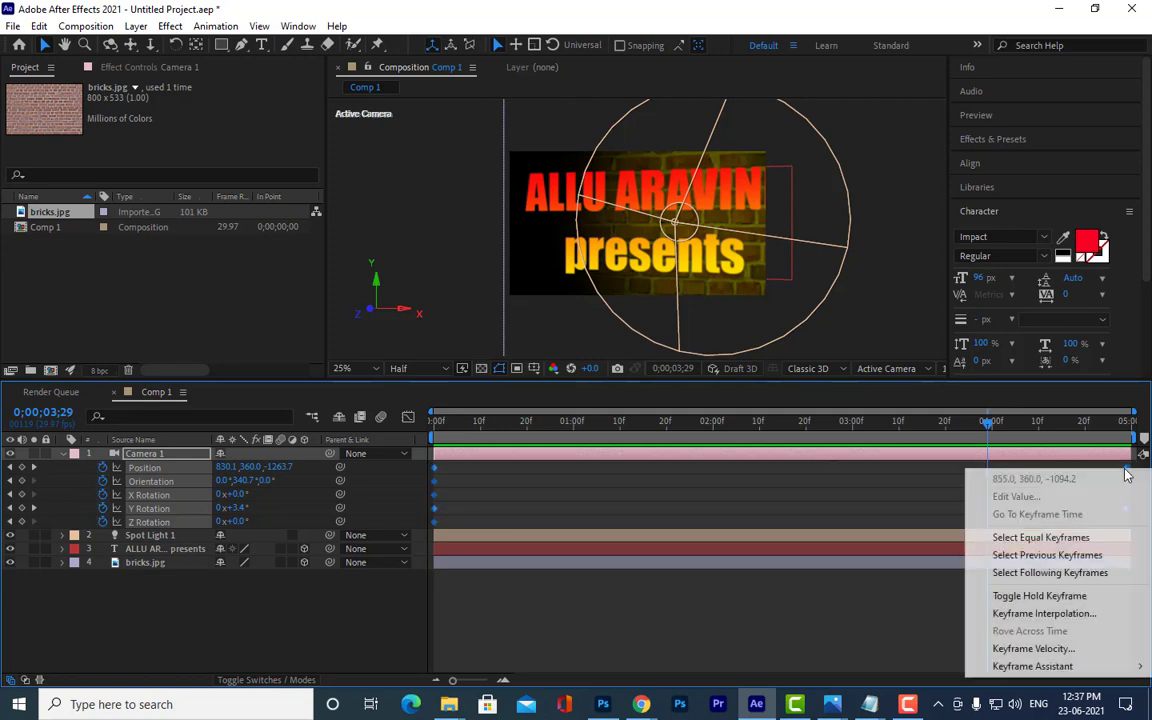
mouse_move(1075, 668)
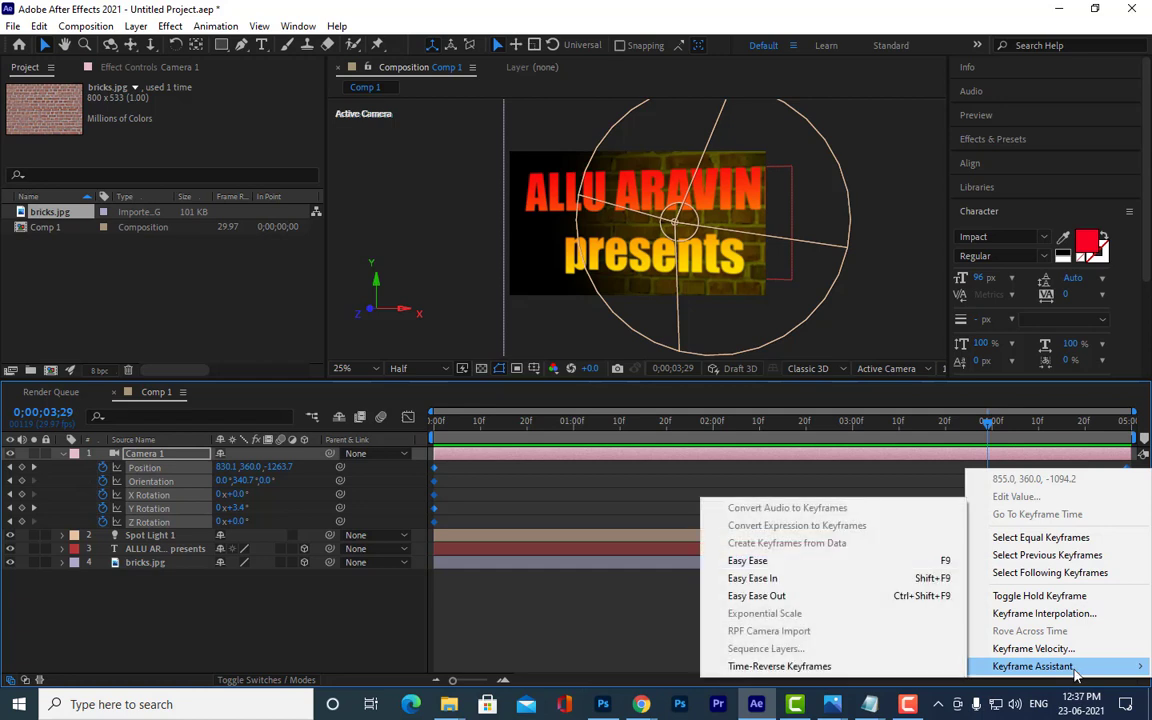
left_click(779, 670)
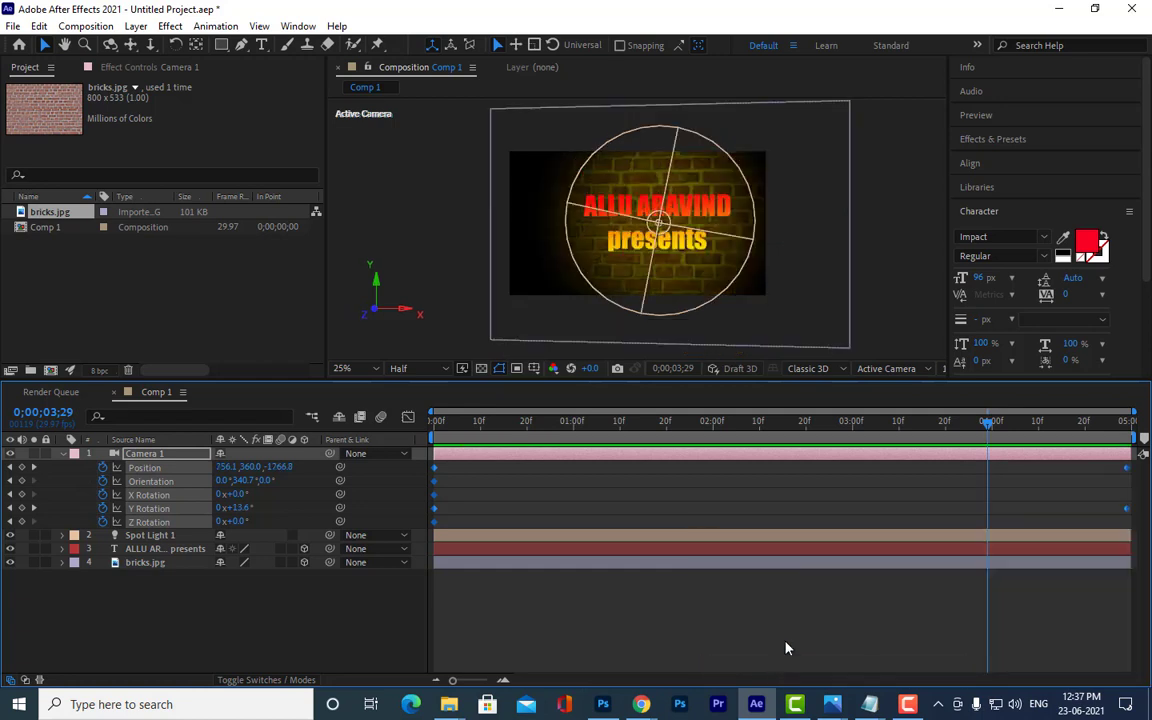
Step: Select only the Y Rotation keyframes and bring the playhead back to frame 0
left_click(578, 491)
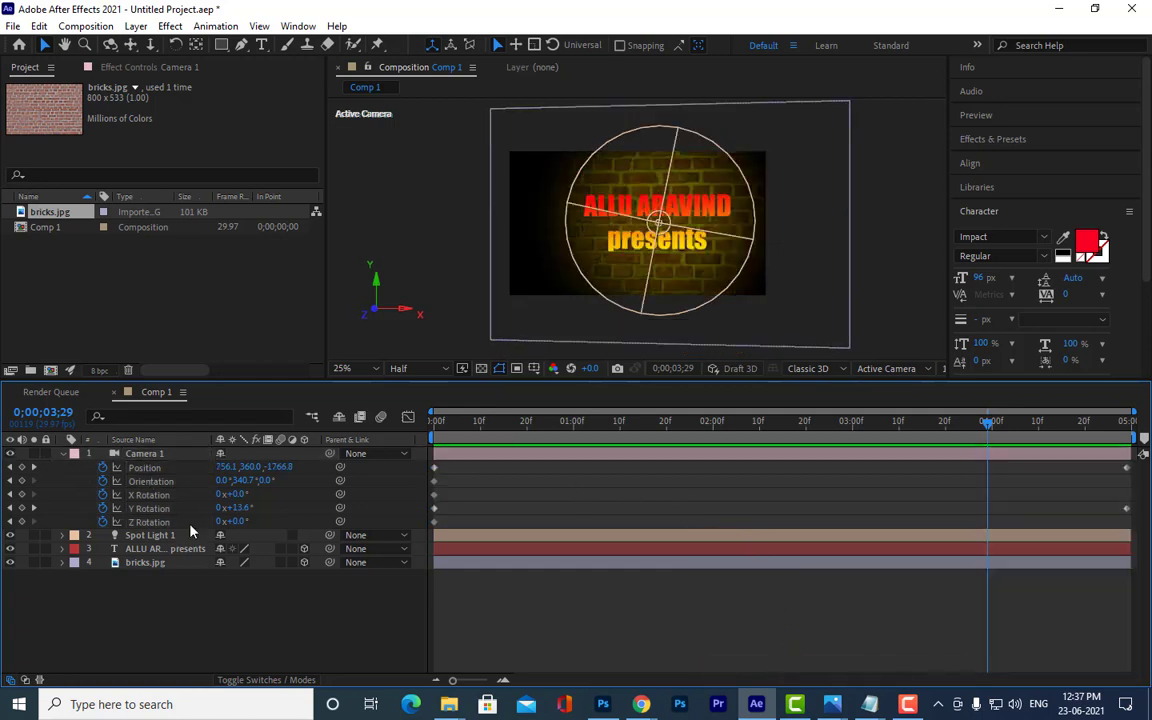
left_click(152, 513)
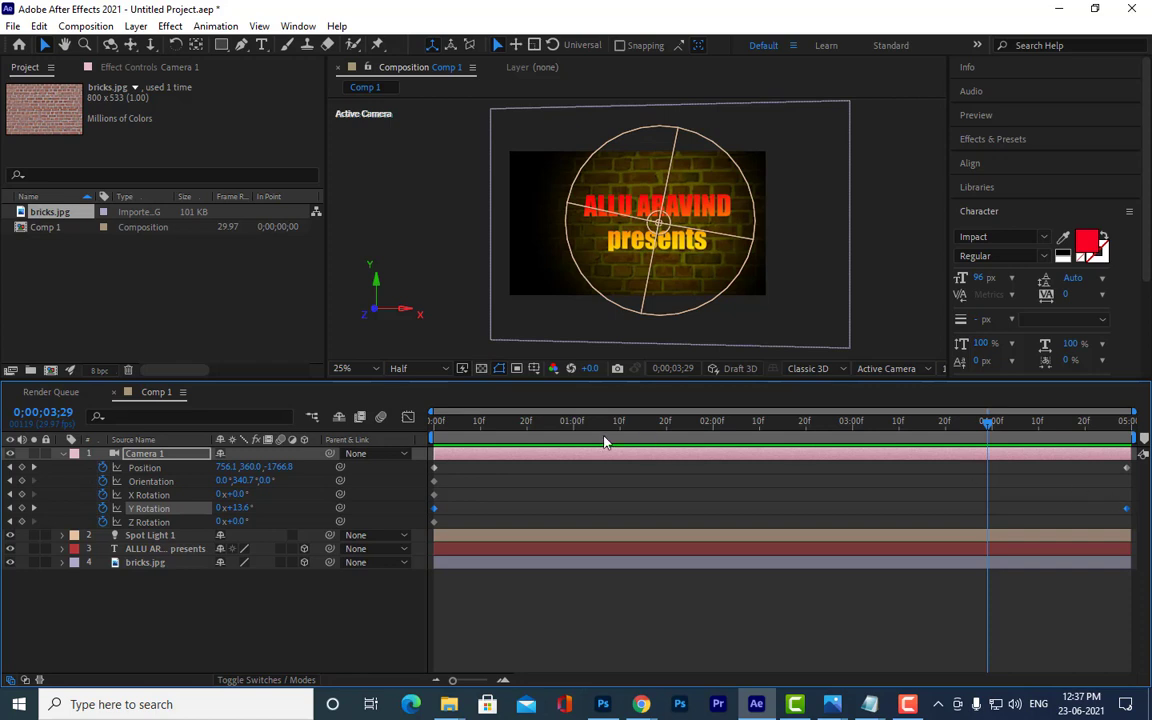
left_click_drag(442, 426, 370, 430)
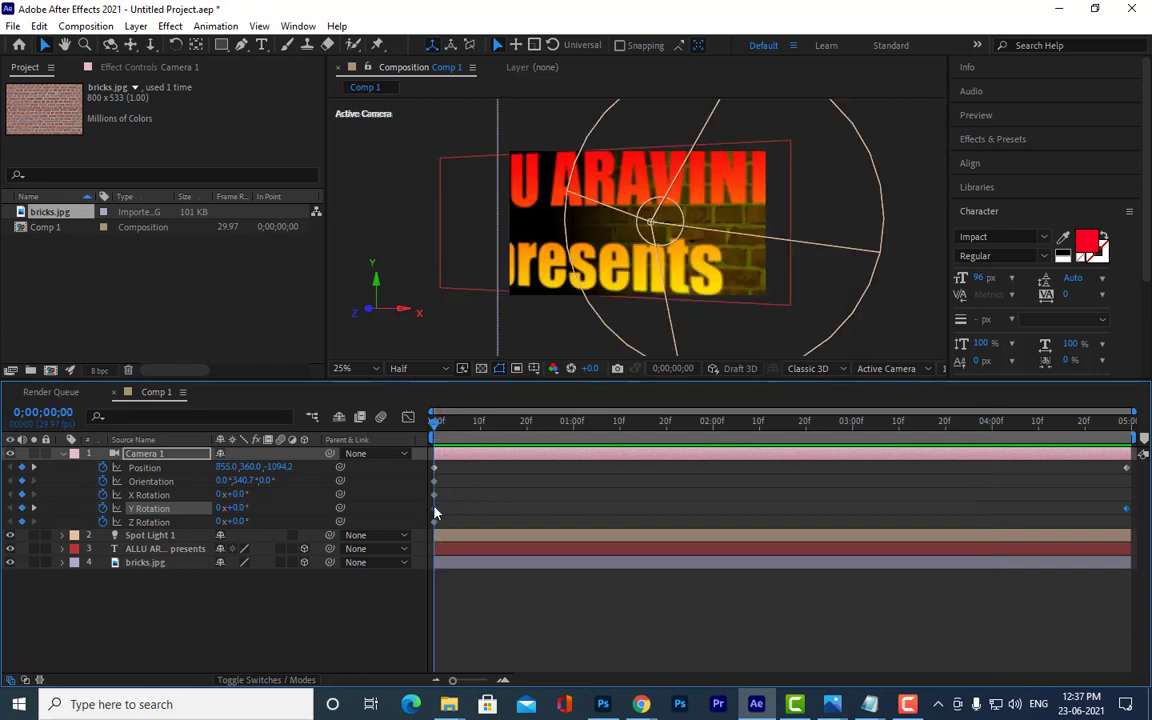
Step: Time-reverse the Y Rotation keyframes so it starts at 17° and eases to 0°
right_click(1128, 514)
mouse_move(1060, 496)
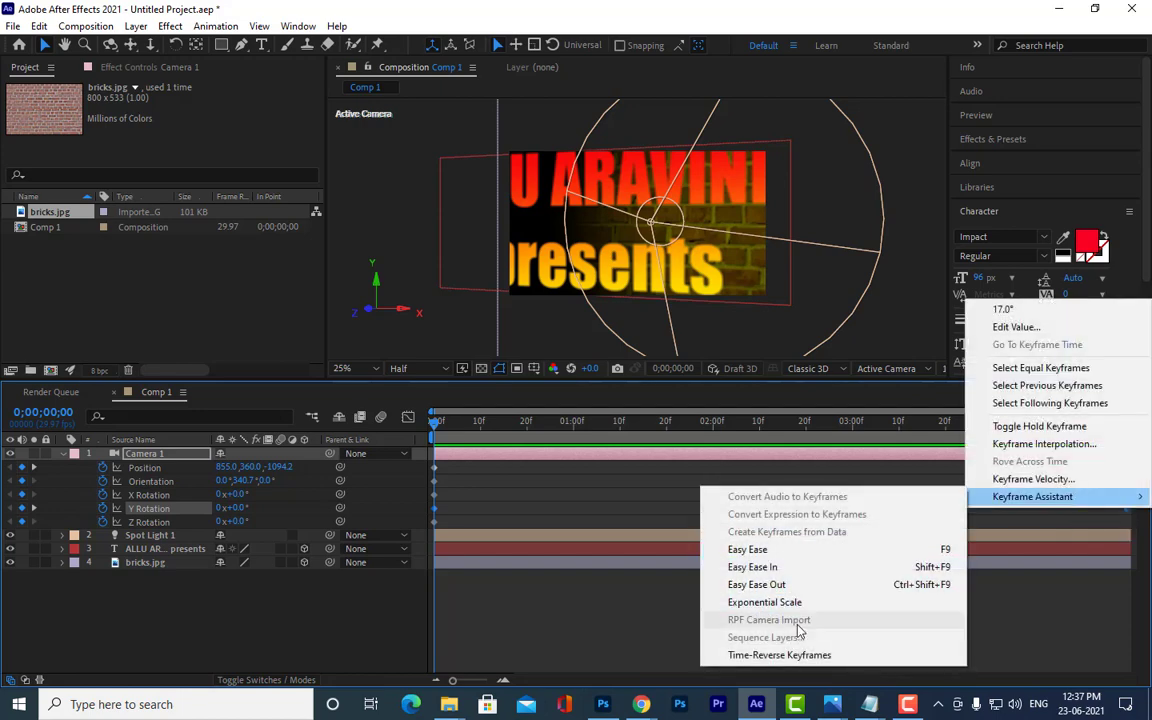
left_click(796, 656)
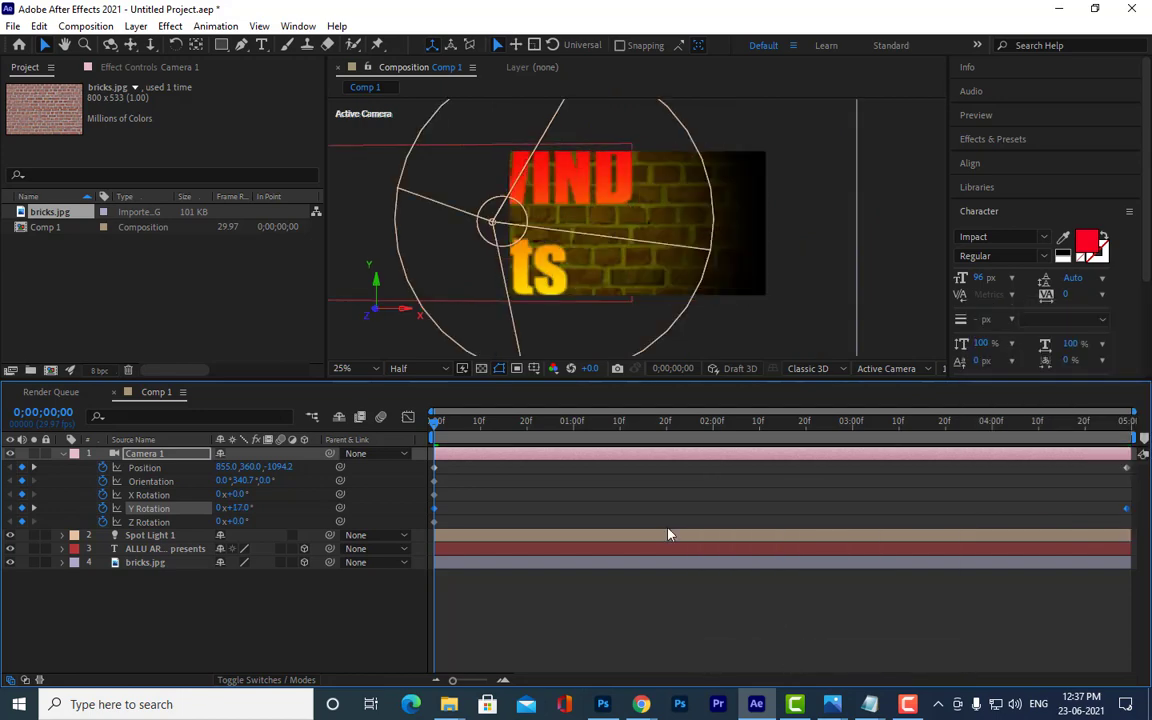
Step: Preview the camera move, then select Camera 1's Orientation property
key("space")
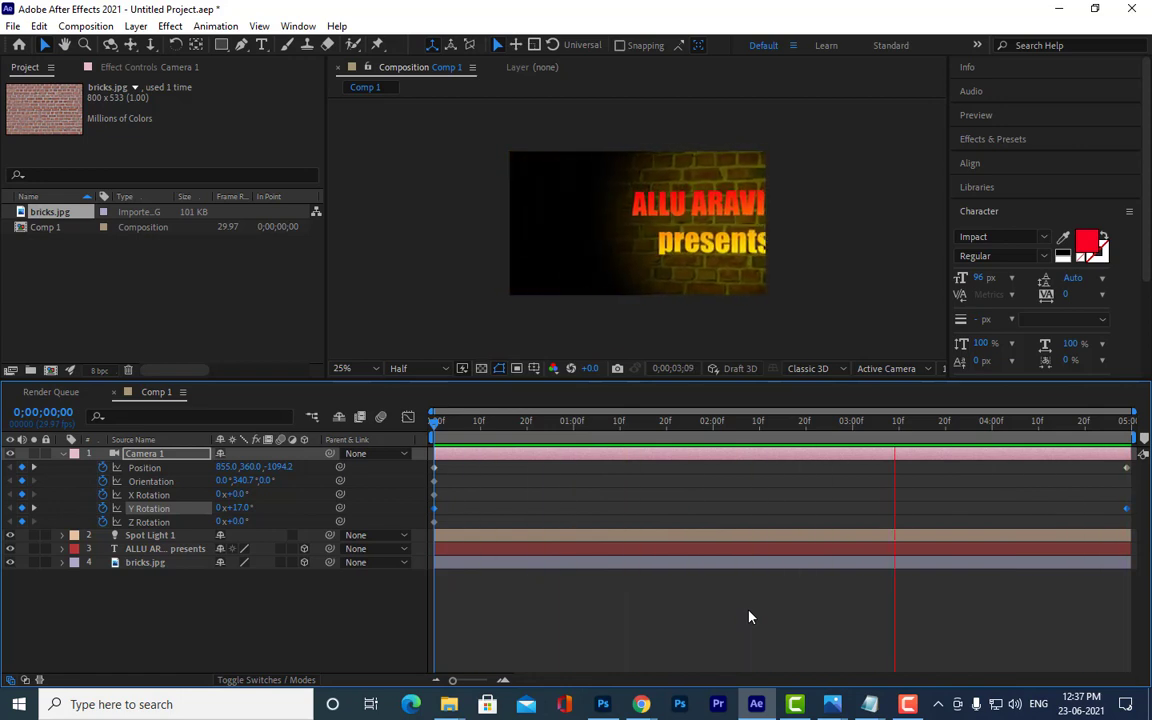
key("space")
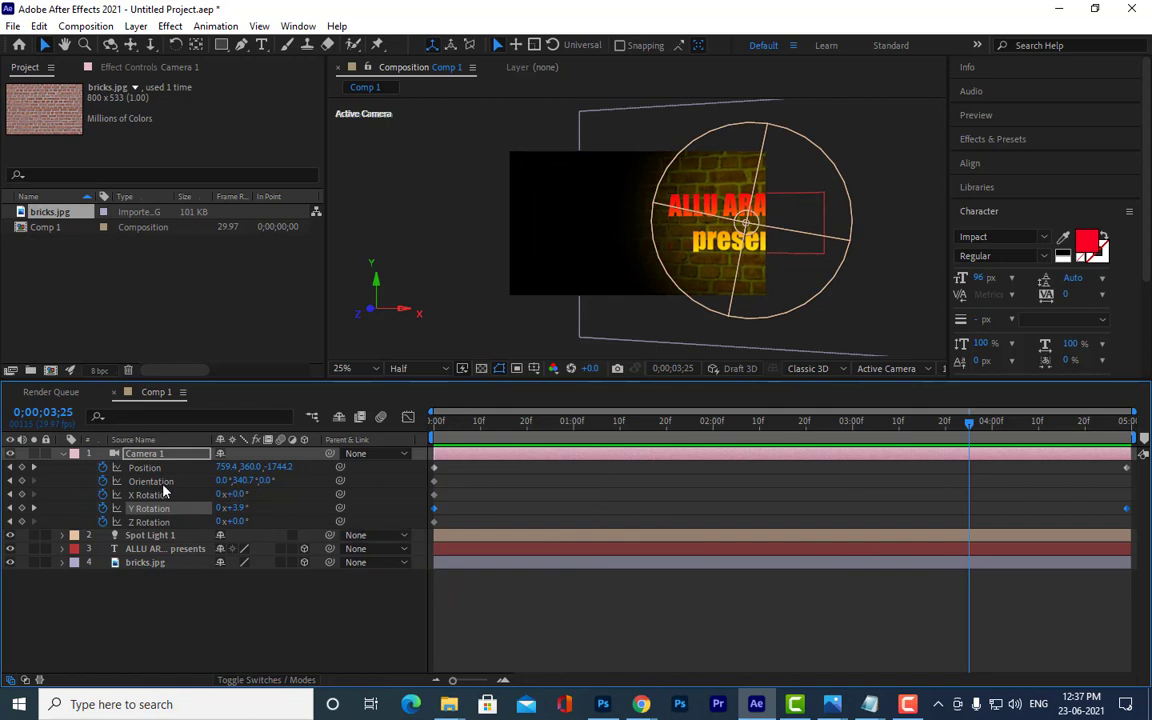
left_click(158, 482)
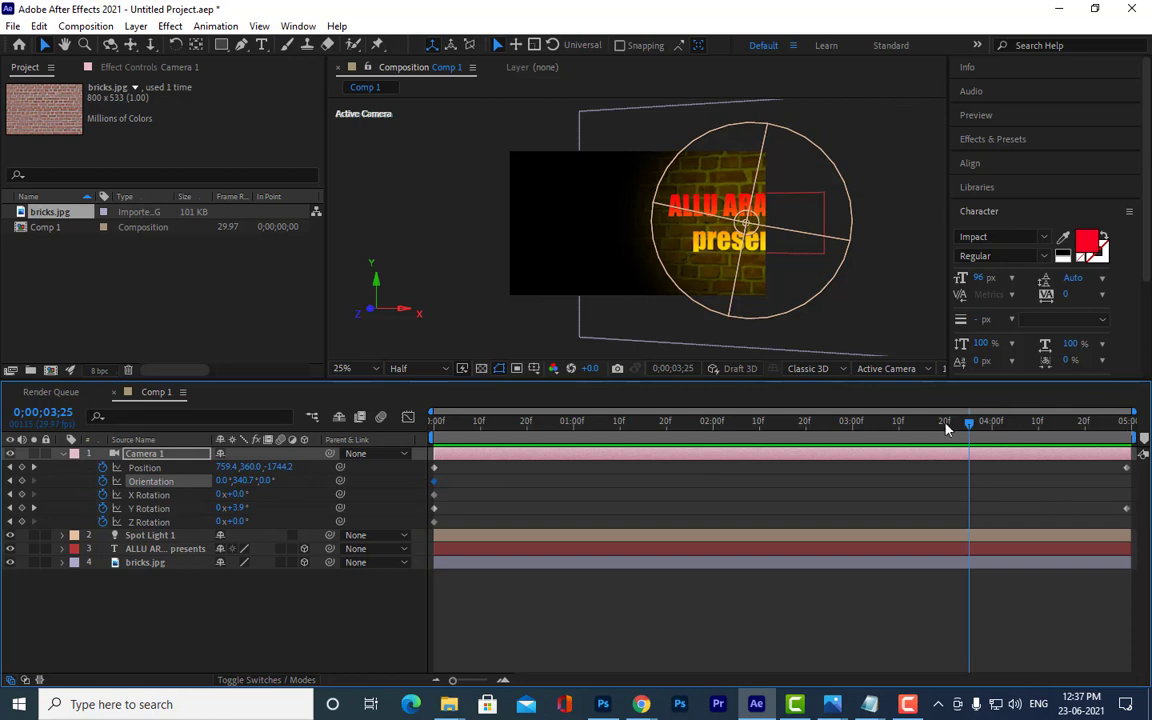
Step: At the composition end, turn Camera 1's Orientation Y to 357.7° to centre the title
right_click(435, 486)
mouse_move(478, 469)
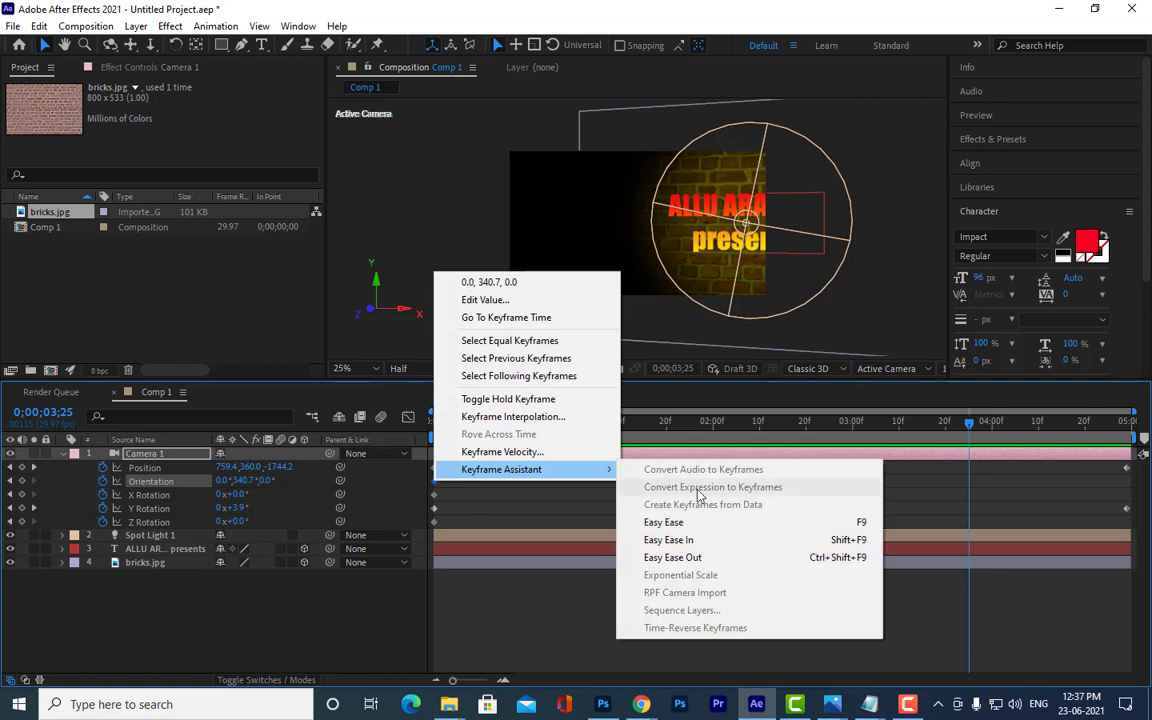
left_click(487, 515)
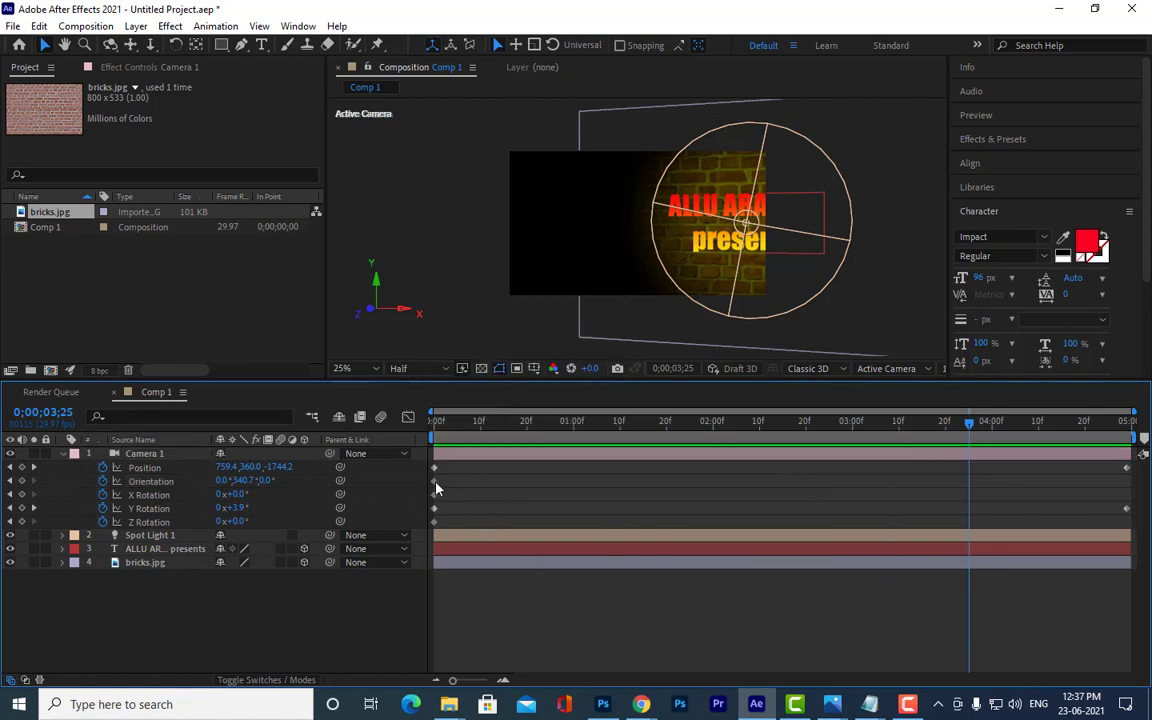
left_click_drag(968, 430, 1128, 424)
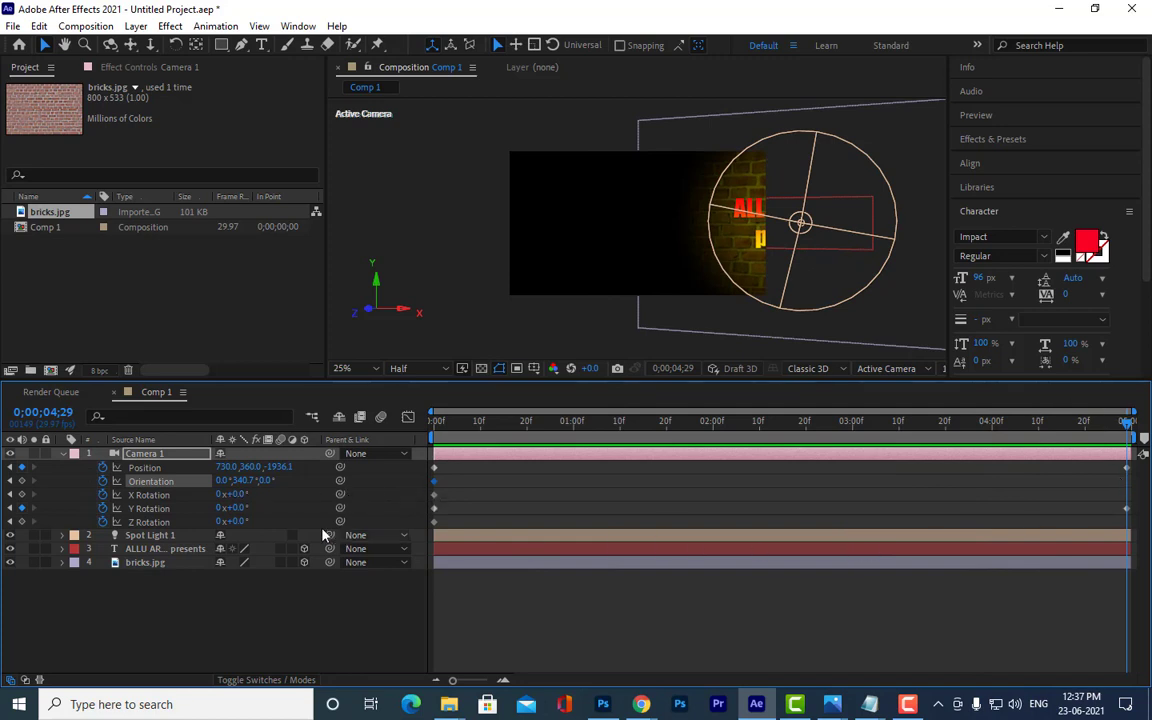
mouse_move(260, 481)
left_mouse_down()
mouse_move(280, 481)
mouse_move(259, 481)
left_mouse_up()
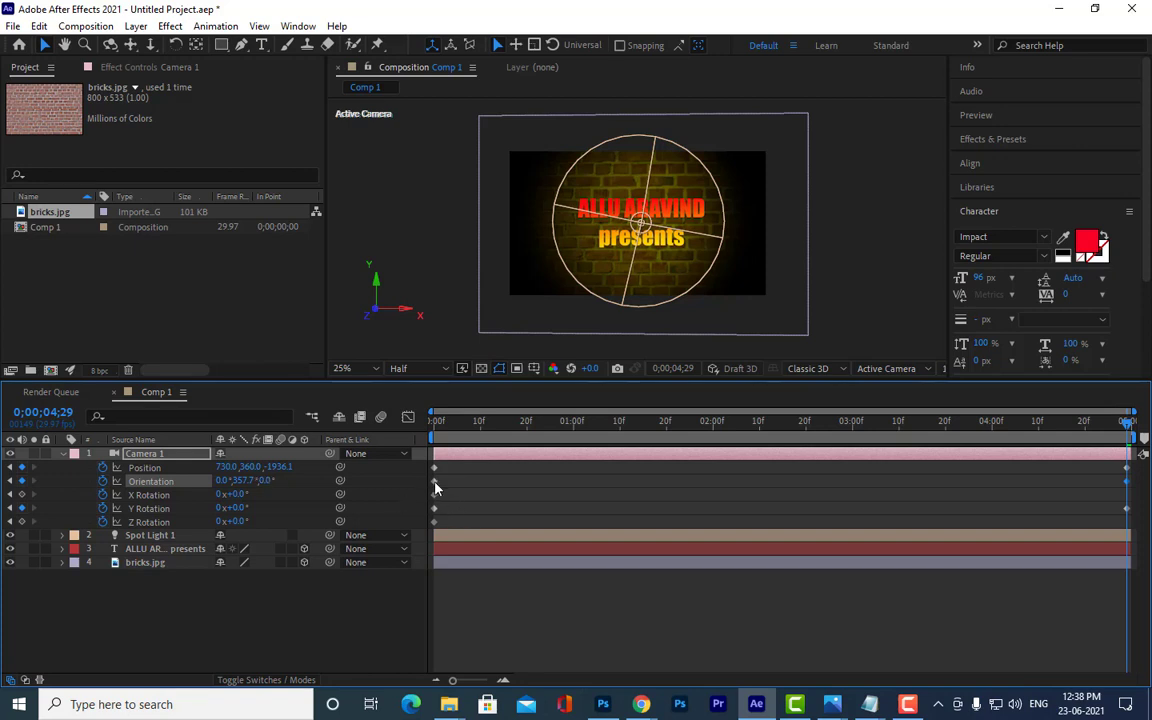
Step: Test the Orientation animation by time-reversing, scrubbing, and reversing it back, starting again at 340.7°
right_click(435, 487)
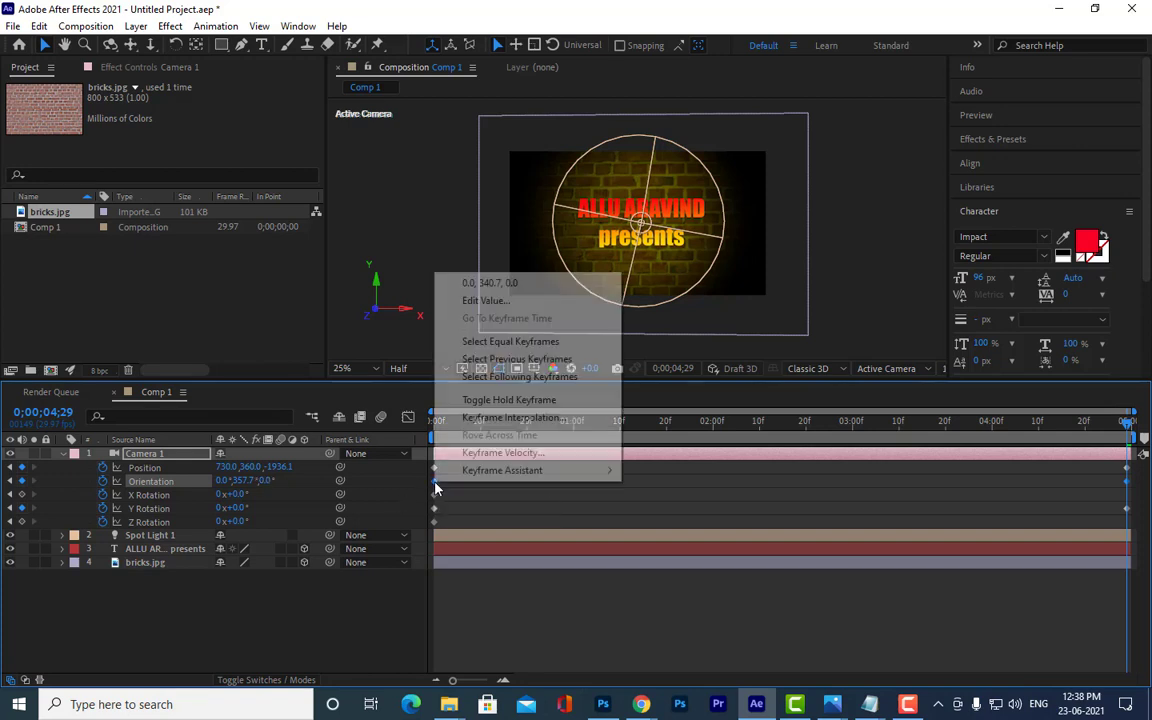
mouse_move(520, 470)
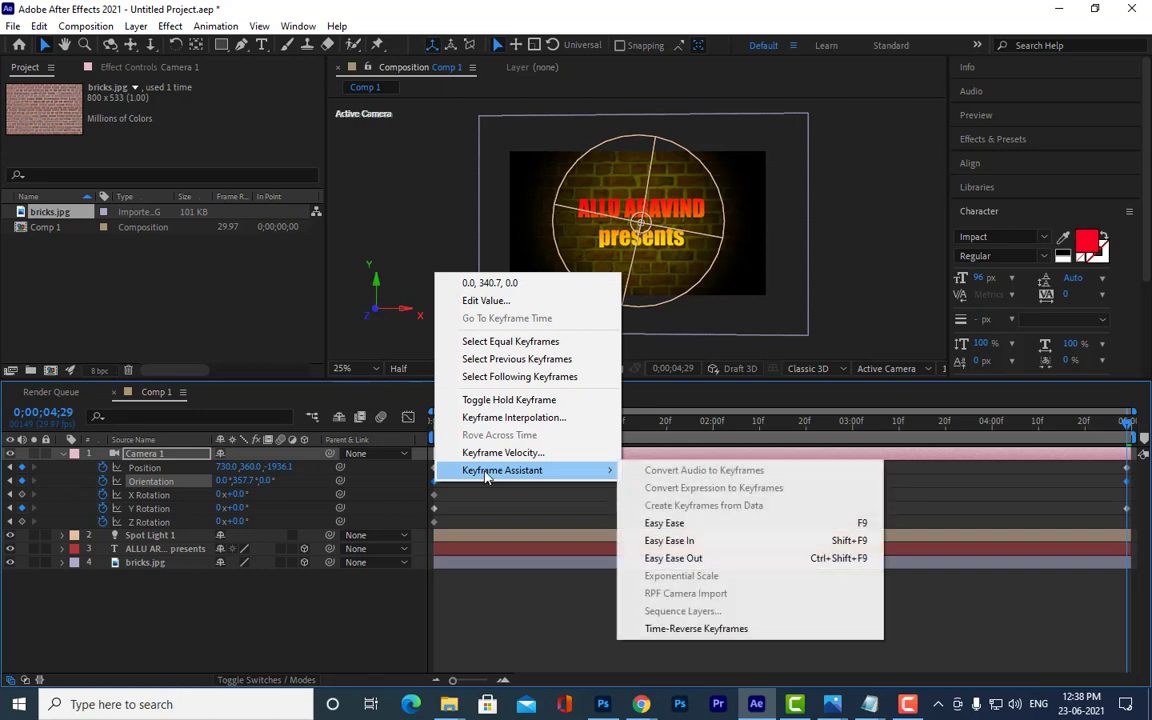
left_click(697, 628)
mouse_move(450, 432)
left_mouse_down()
mouse_move(787, 436)
mouse_move(1148, 482)
left_mouse_up()
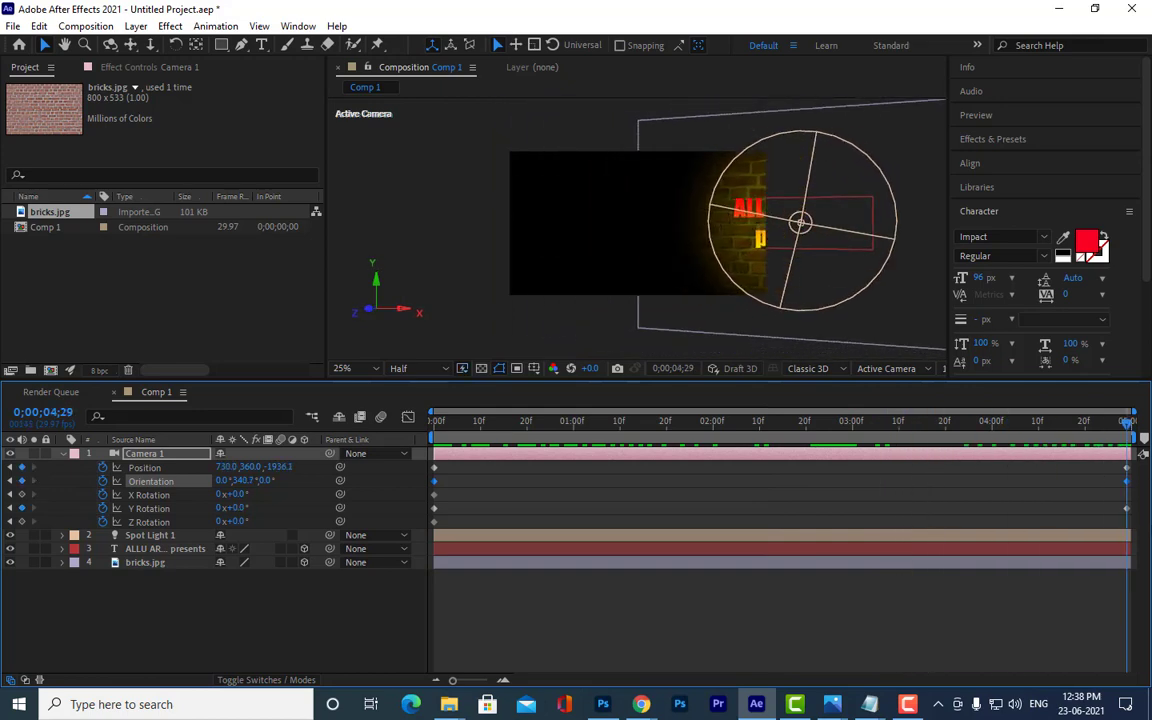
right_click(434, 481)
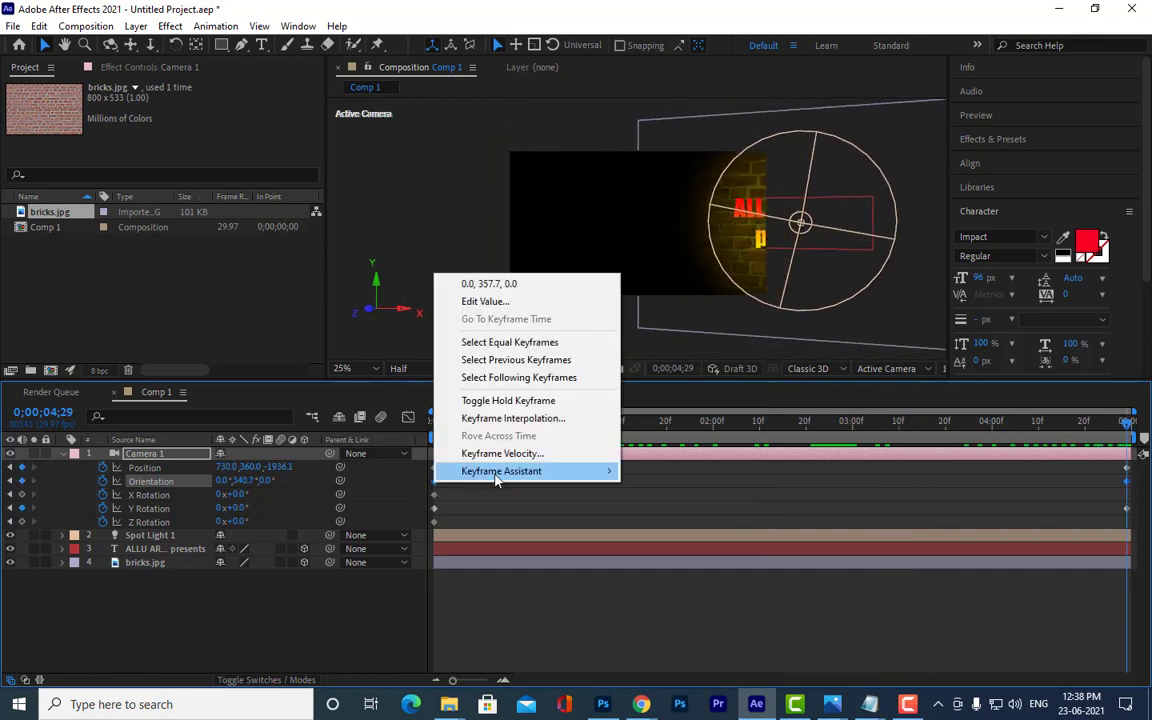
mouse_move(520, 471)
left_click(678, 629)
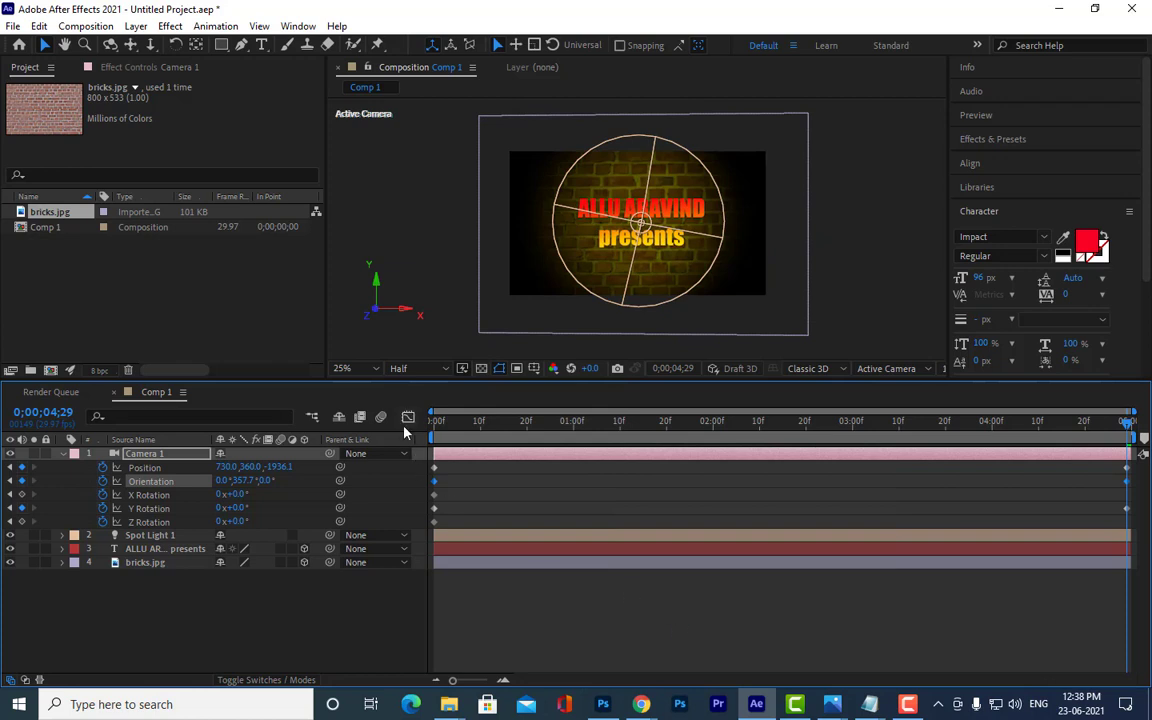
key("space")
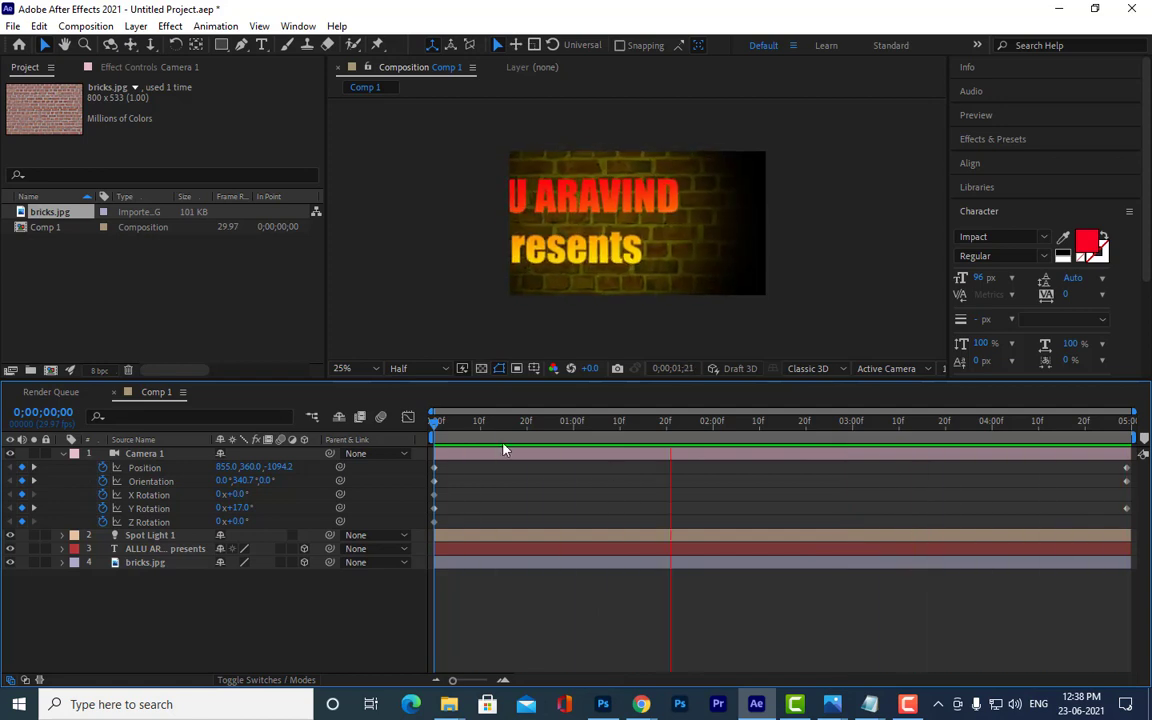
mouse_move(478, 421)
left_mouse_down()
mouse_move(613, 432)
mouse_move(395, 386)
left_mouse_up()
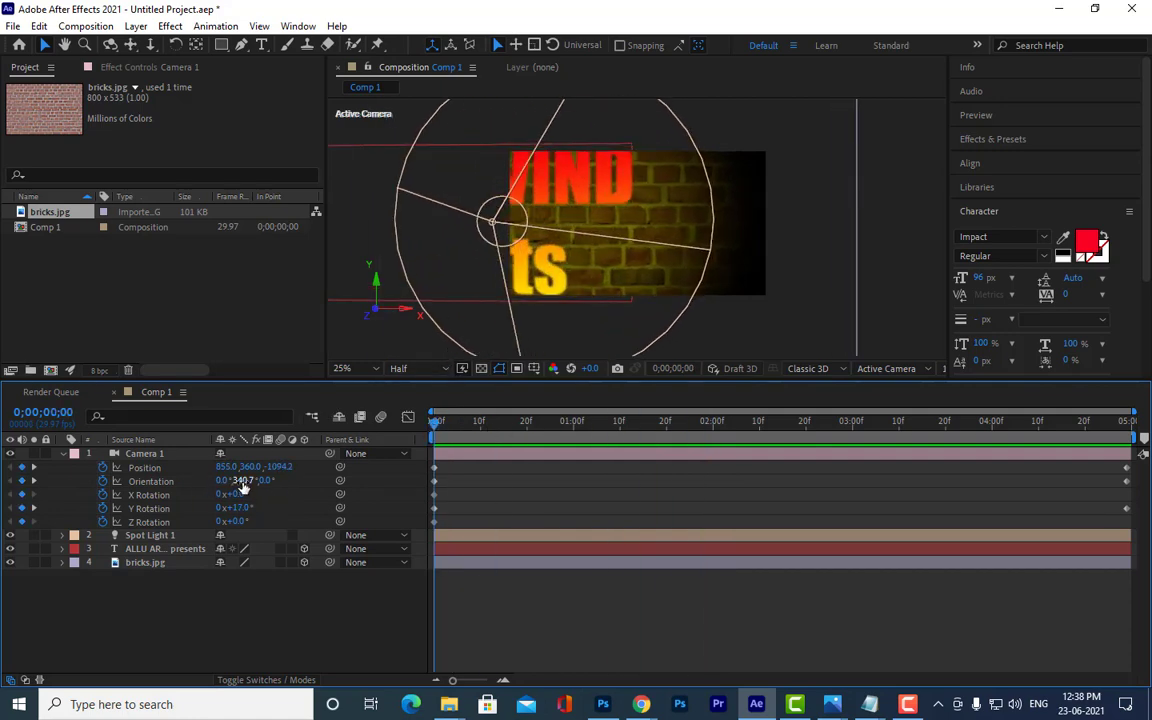
left_click_drag(241, 480, 256, 485)
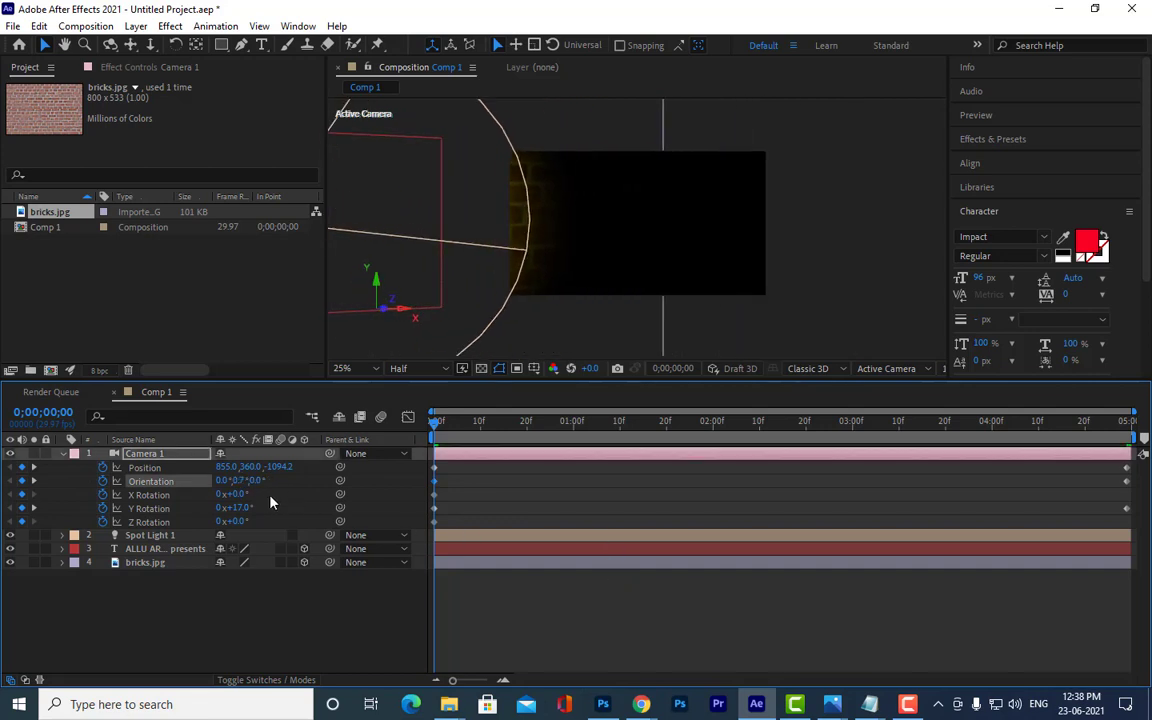
left_click_drag(241, 491, 238, 491)
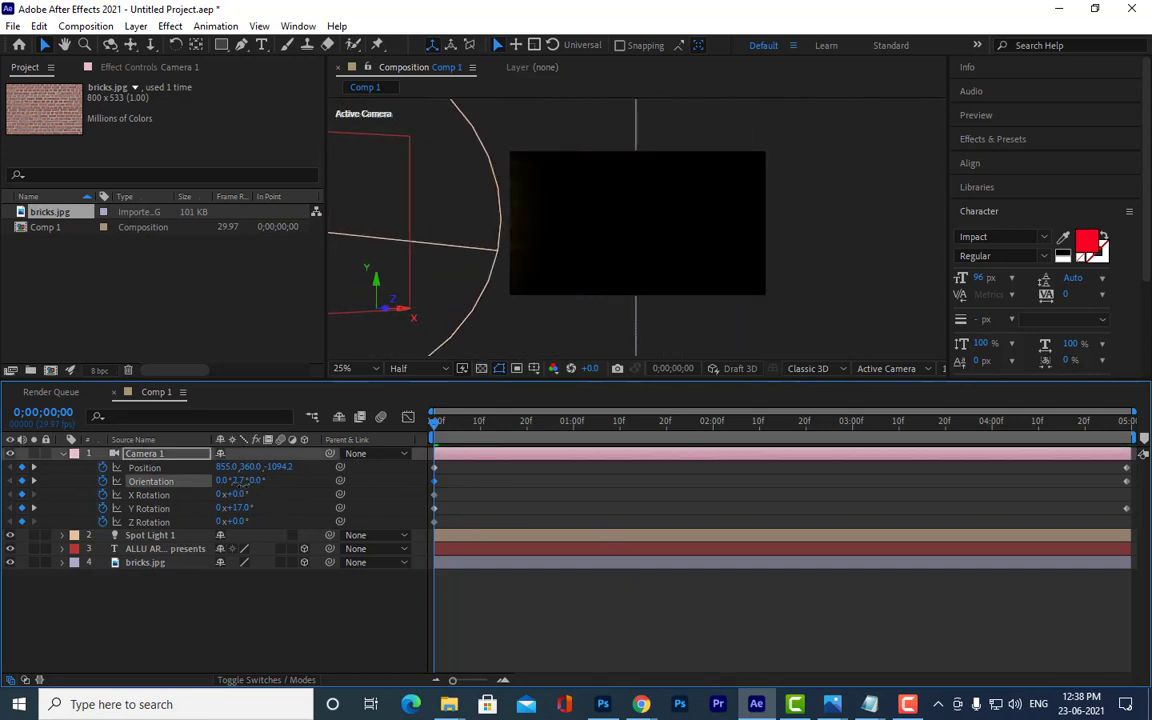
key("space")
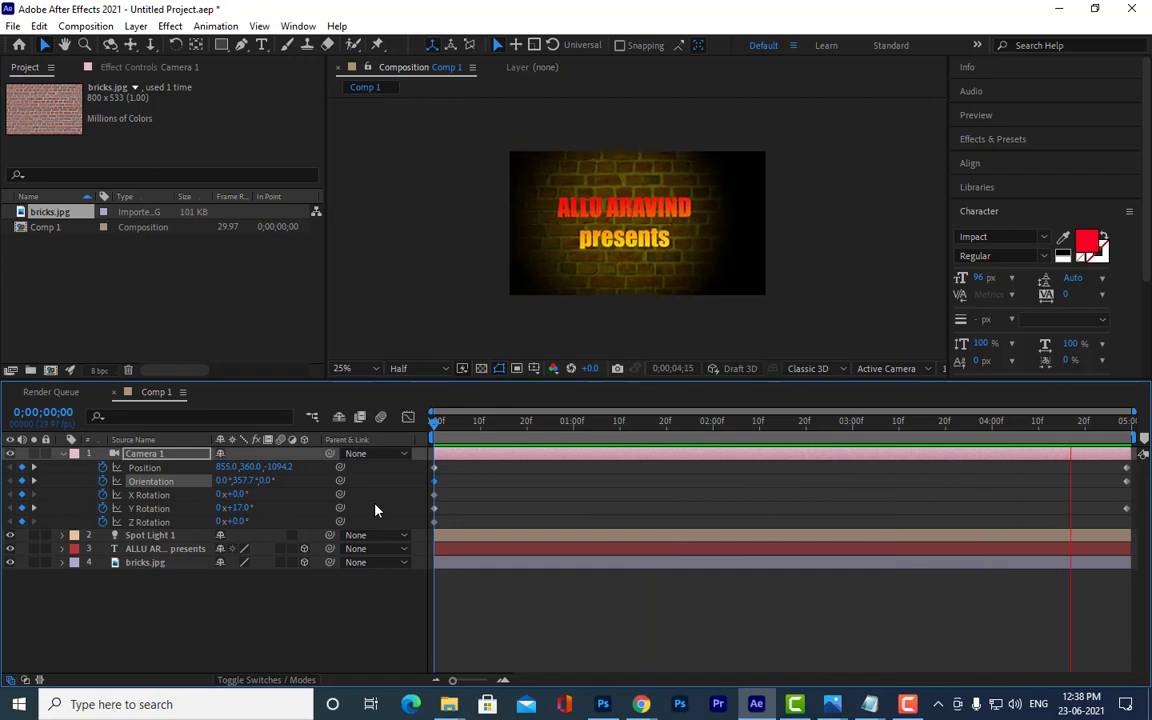
left_click(437, 424)
mouse_move(437, 424)
left_mouse_down()
mouse_move(527, 437)
mouse_move(433, 427)
left_mouse_up()
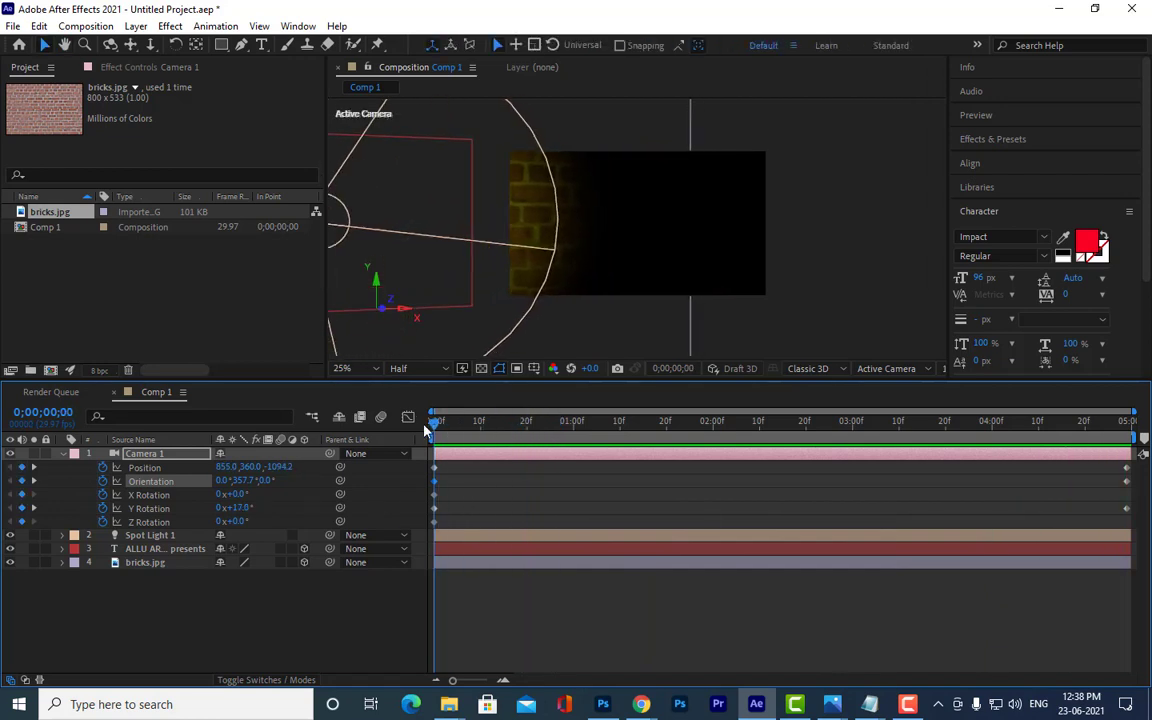
key("space")
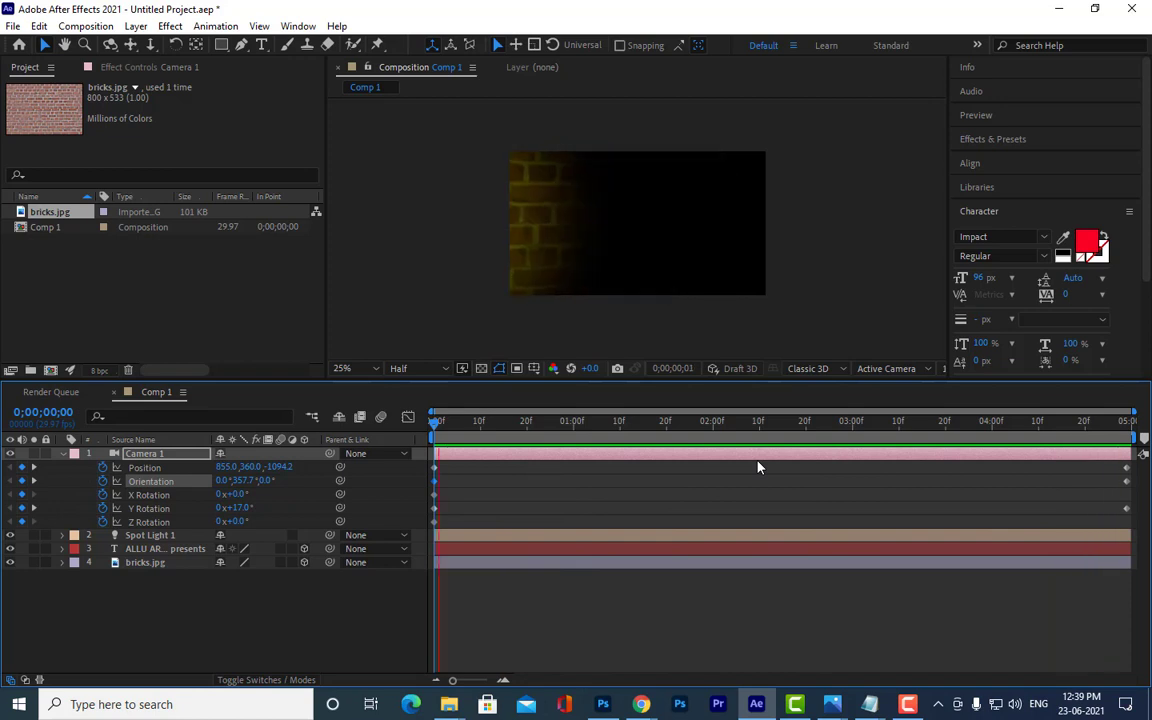
left_click(727, 421)
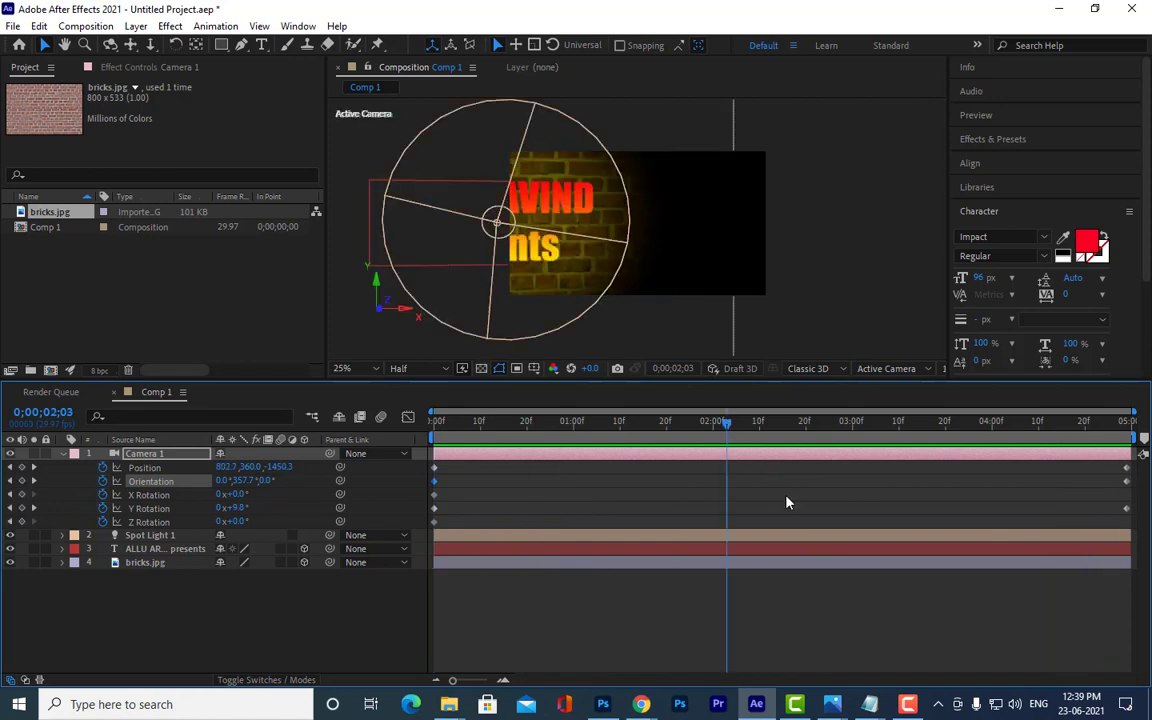
key("space")
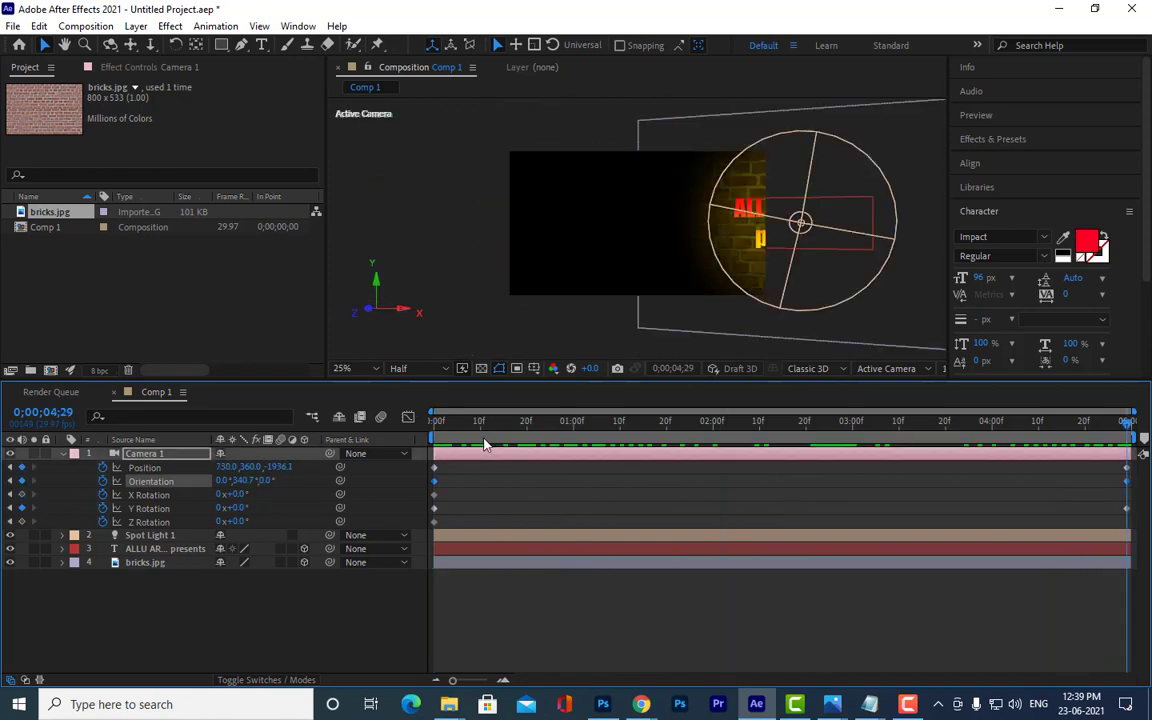
left_click(447, 428)
key("space")
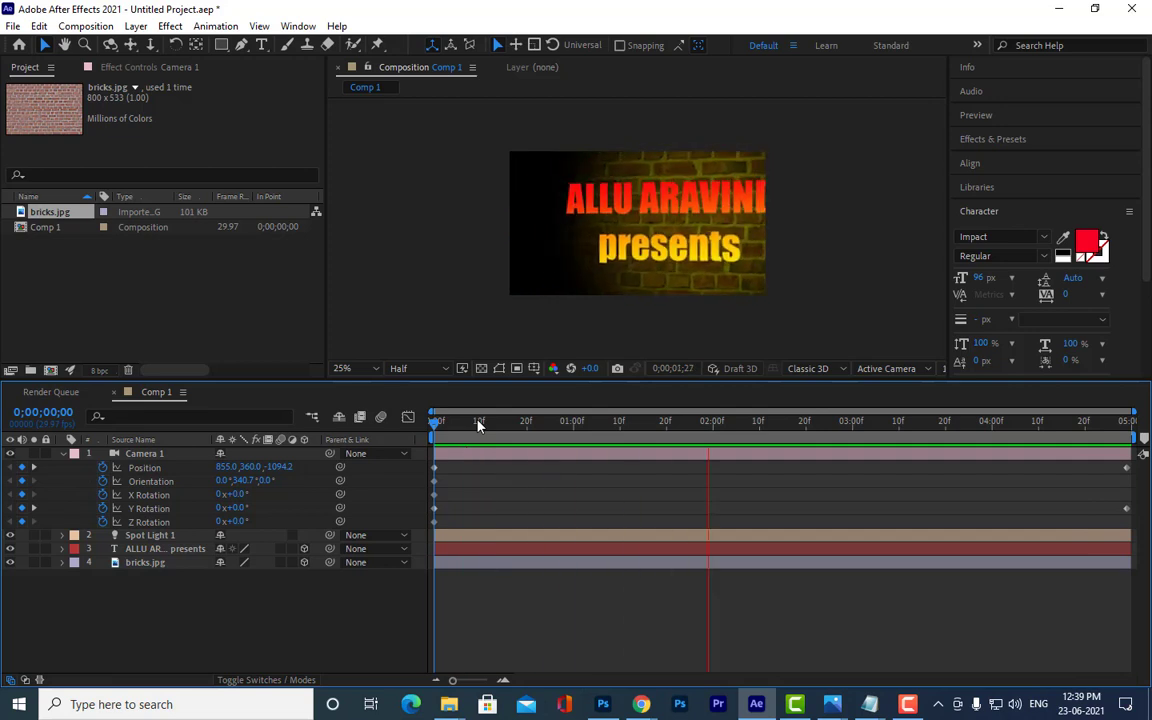
key("space")
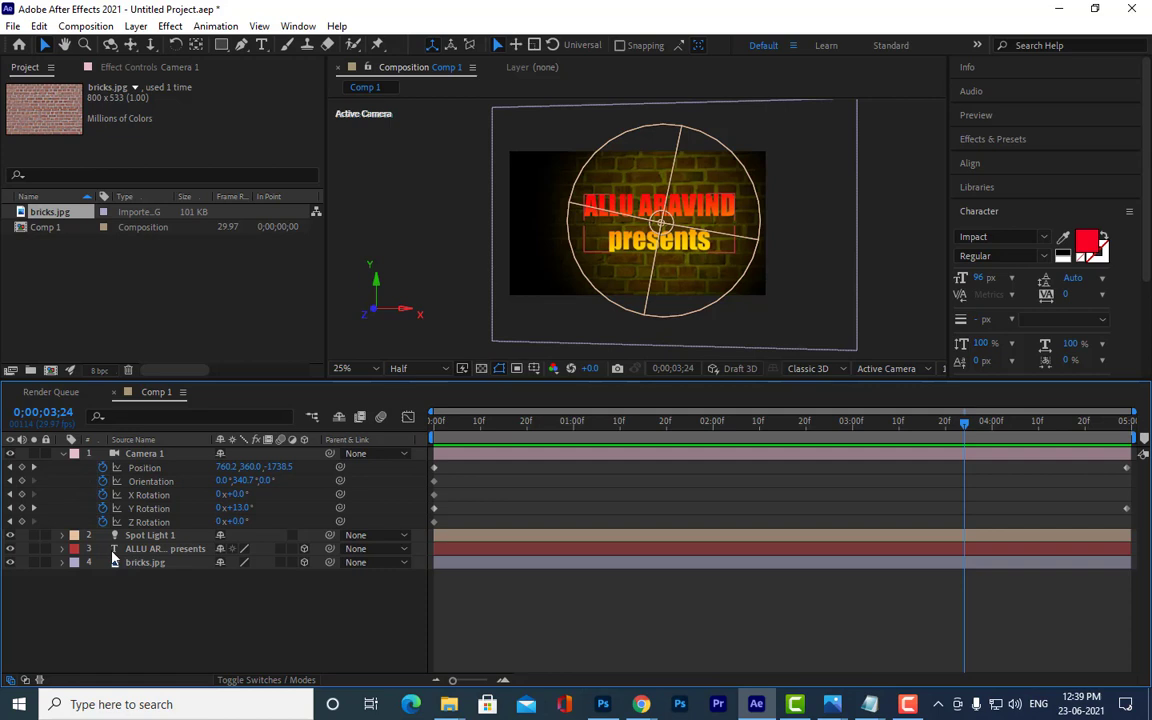
Step: Change the title text to 'GHAJINI' in capitals and show the layer's Position values
double_click(150, 549)
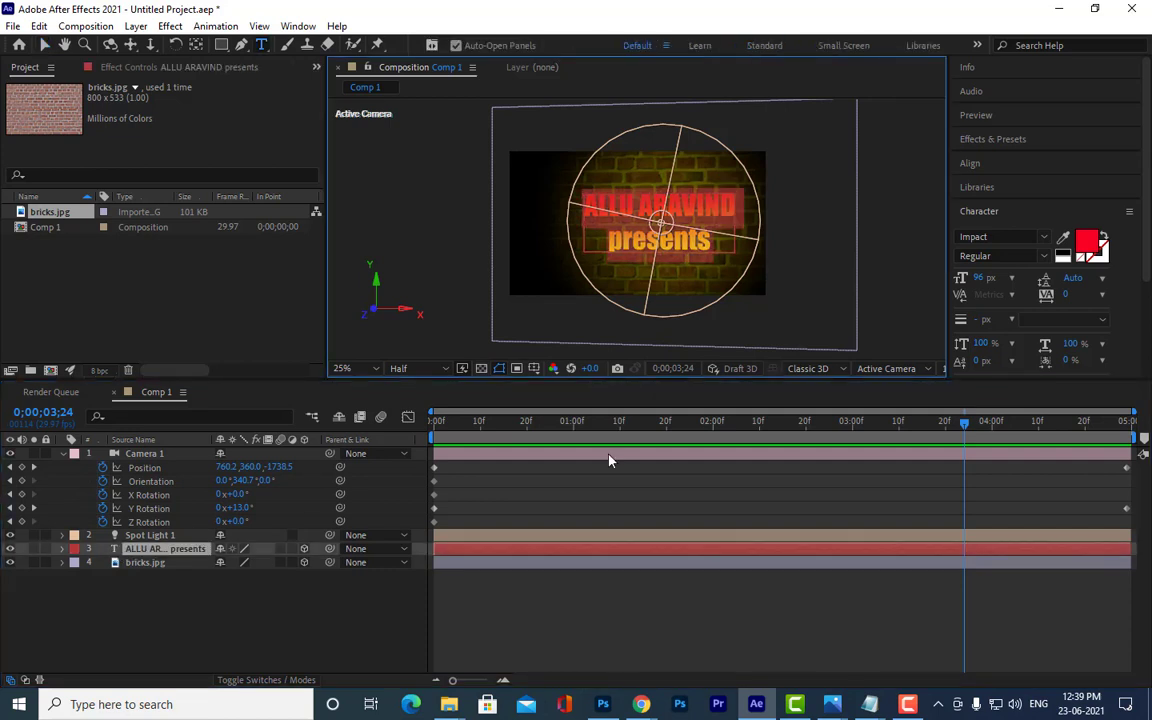
key("BackSpace")
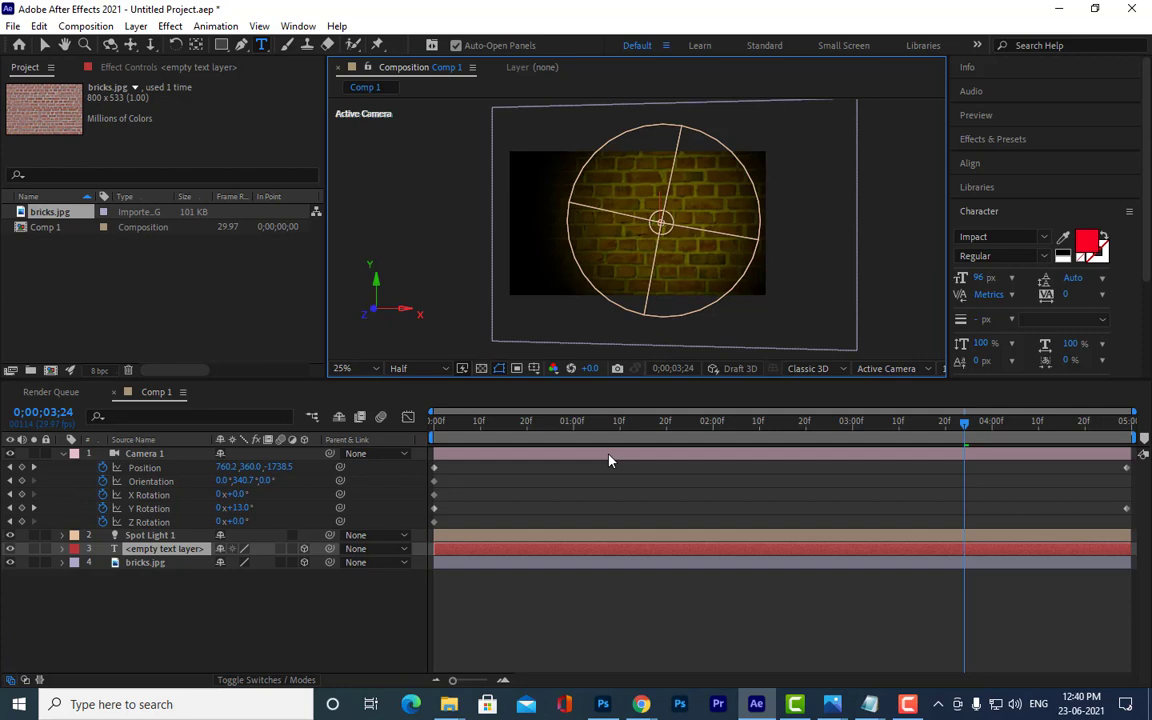
type("gha")
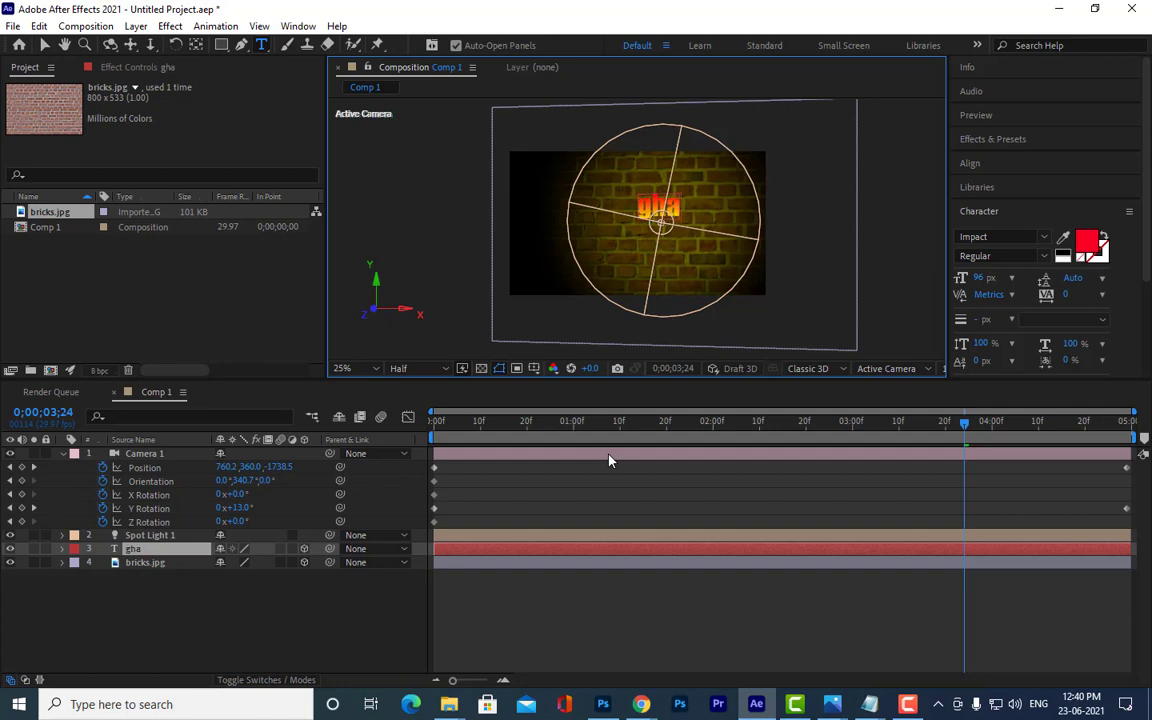
key("BackSpace")
key("BackSpace")
key("BackSpace")
type("GHA")
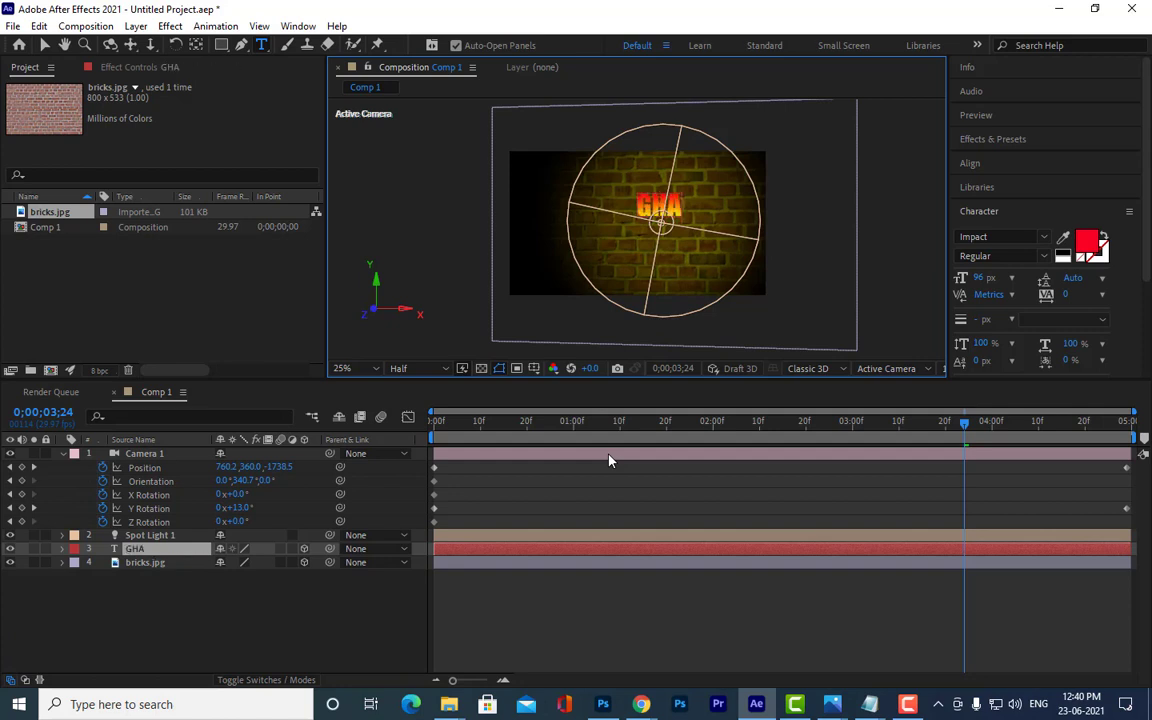
type("JINI")
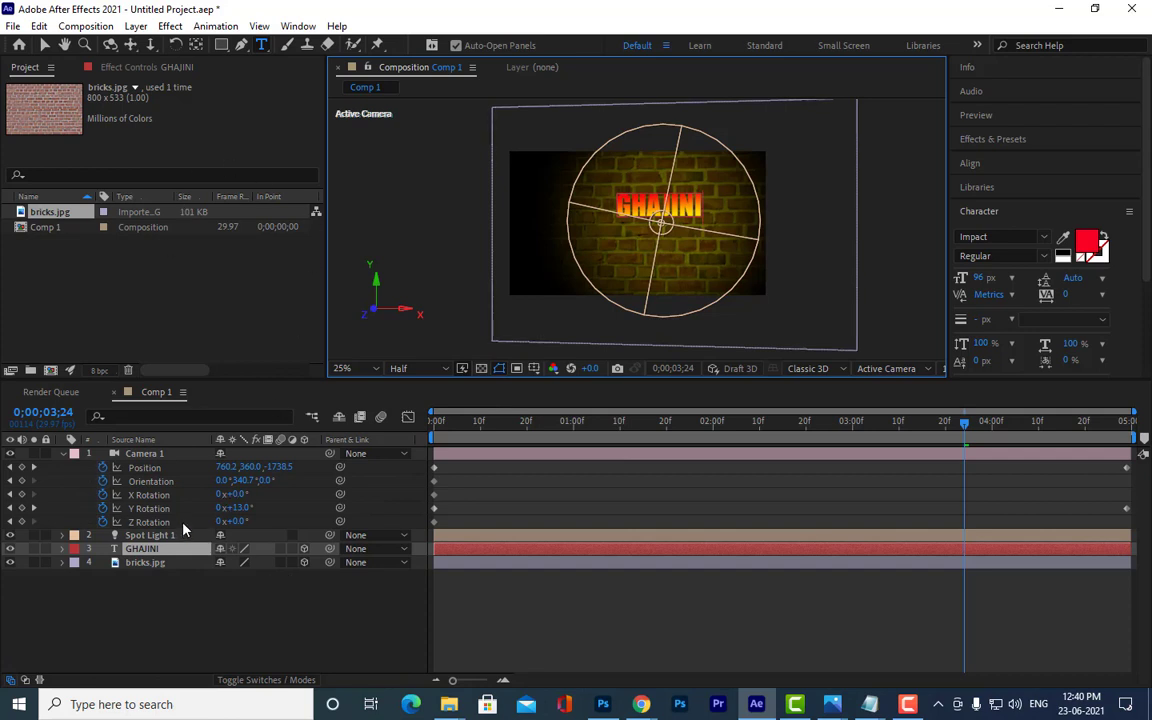
type("P")
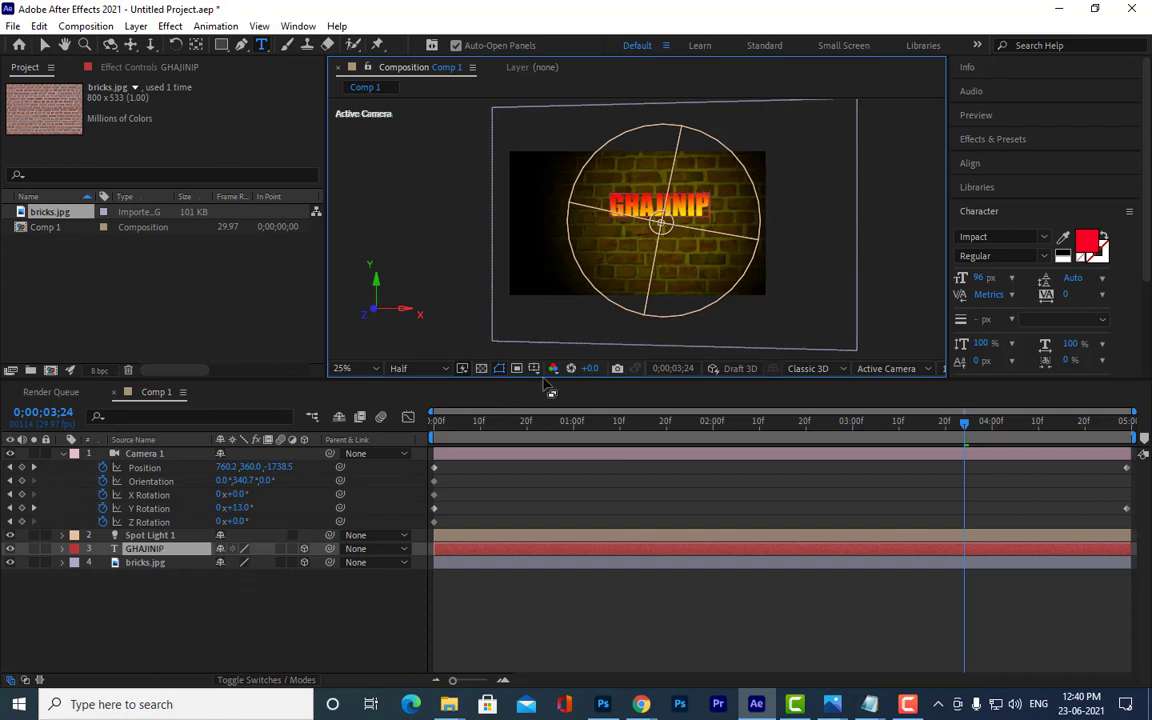
key("BackSpace")
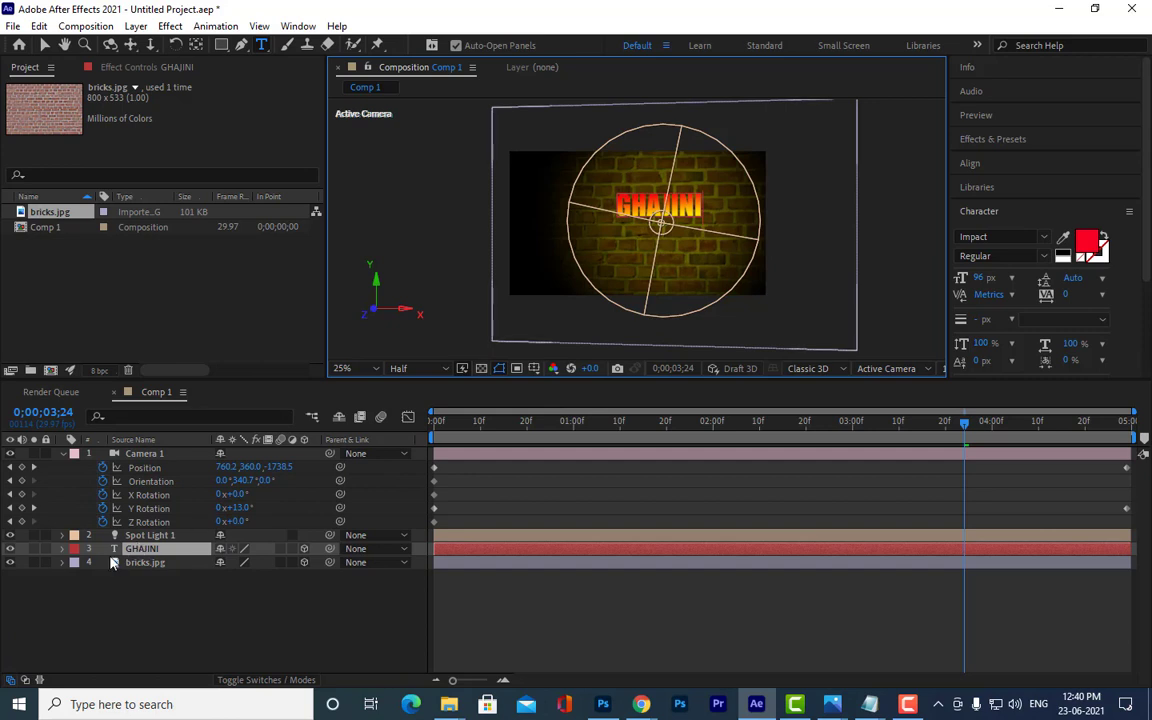
key("Escape")
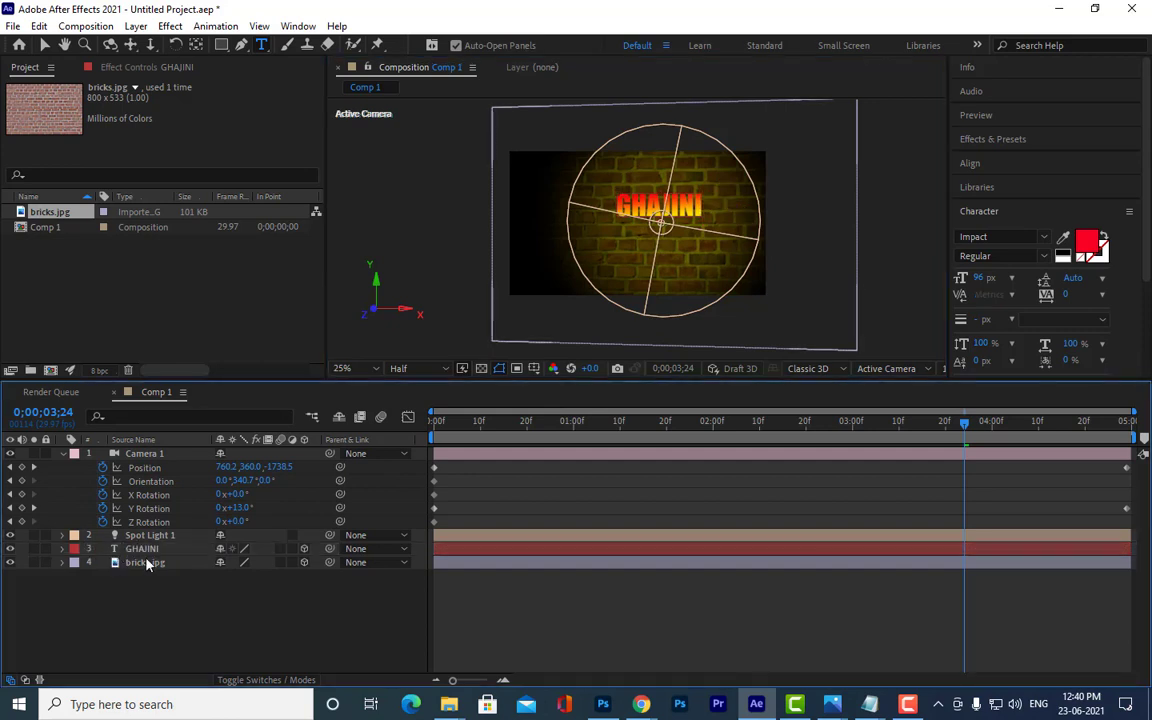
key("p")
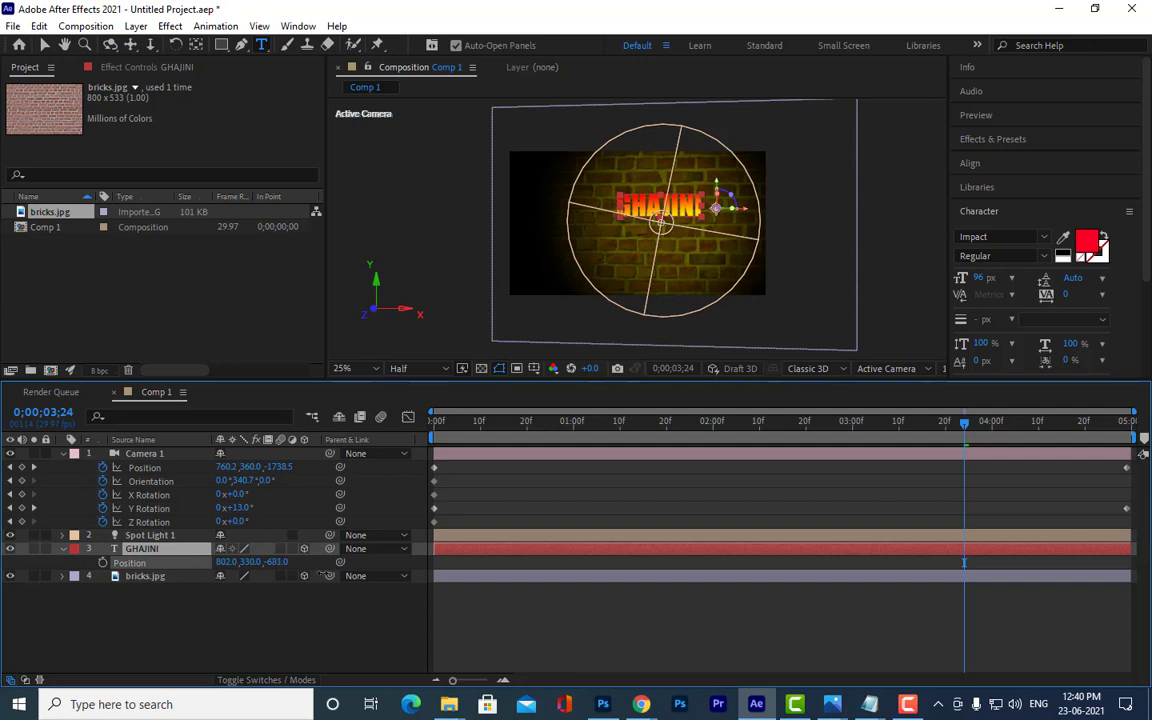
Step: Scrub GHAJINI's Position to 780, 379, -720 after briefly trying and reverting a larger font size
left_click_drag(270, 562, 225, 566)
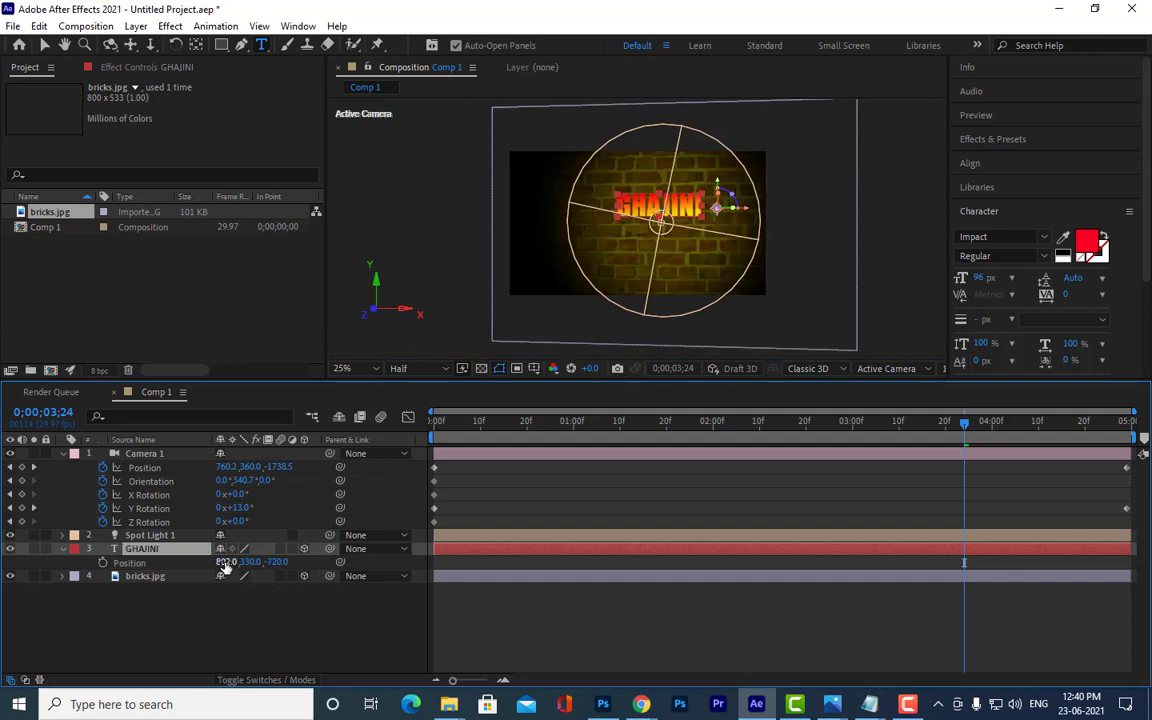
mouse_move(226, 566)
left_mouse_down()
mouse_move(200, 566)
mouse_move(280, 570)
mouse_move(262, 566)
left_mouse_up()
left_click(160, 550)
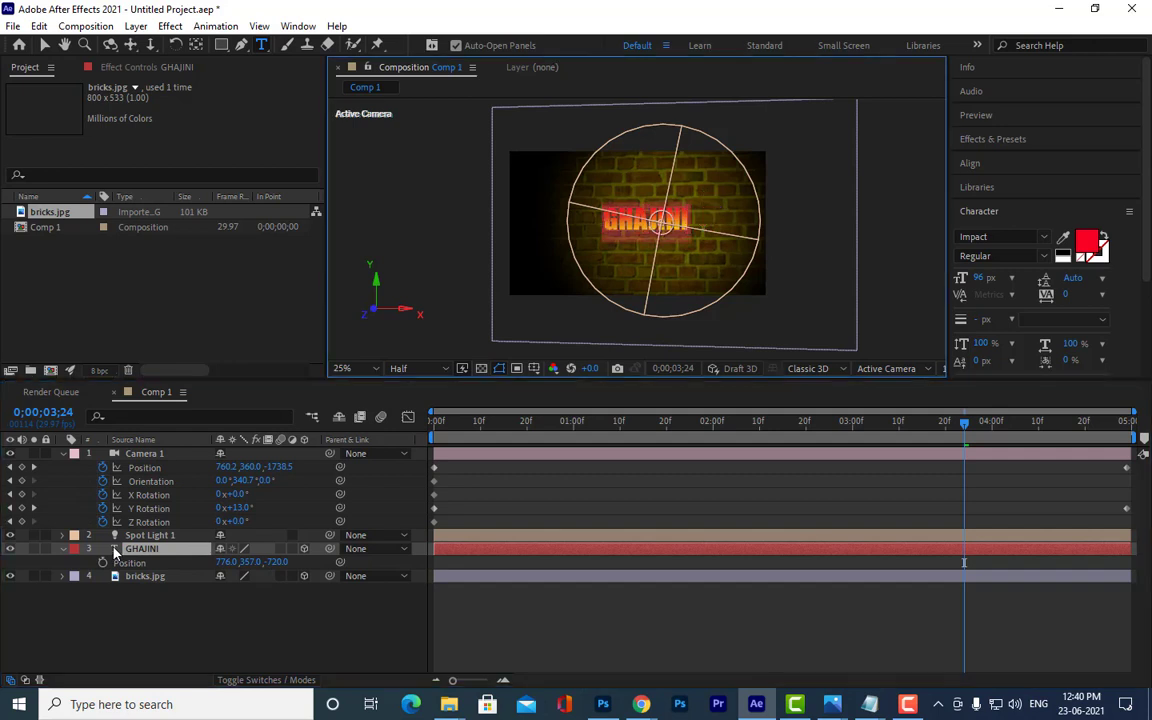
key("ctrl+shift+period")
key("ctrl+shift+period")
key("ctrl+shift+period")
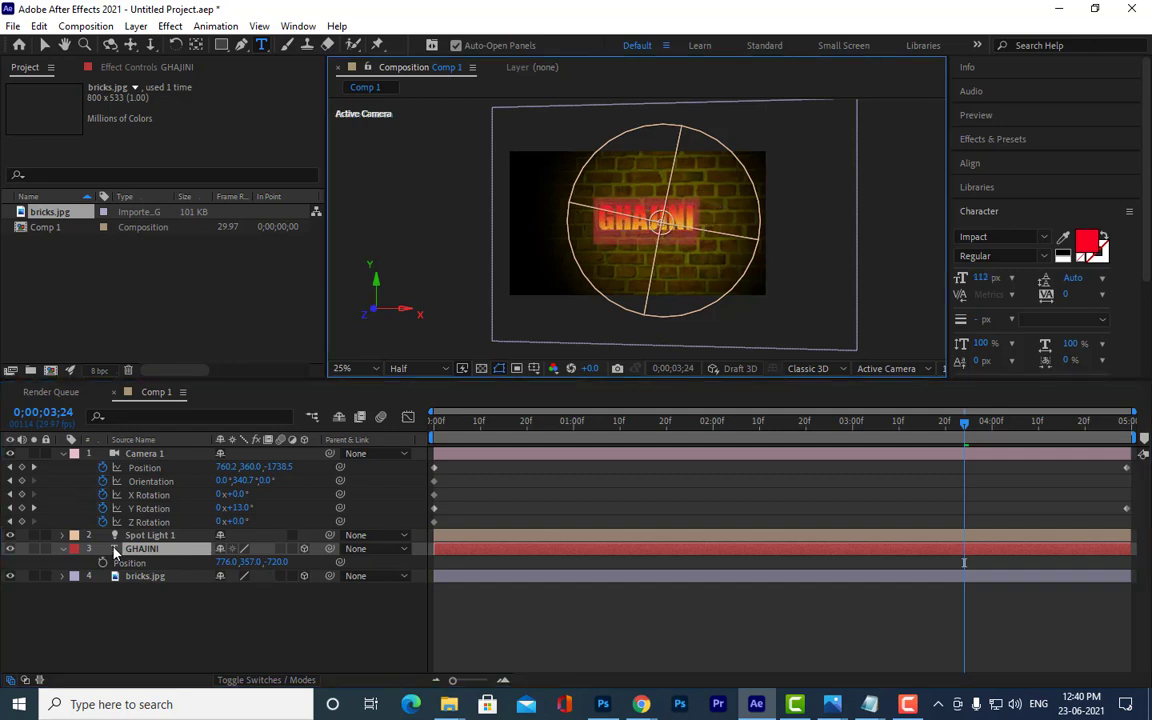
key("ctrl+shift+period")
key("ctrl+shift+period")
key("ctrl+shift+period")
key("ctrl+shift+period")
key("ctrl+shift+period")
key("ctrl+shift+period")
key("ctrl+shift+period")
key("ctrl+shift+period")
key("ctrl+shift+period")
key("ctrl+shift+period")
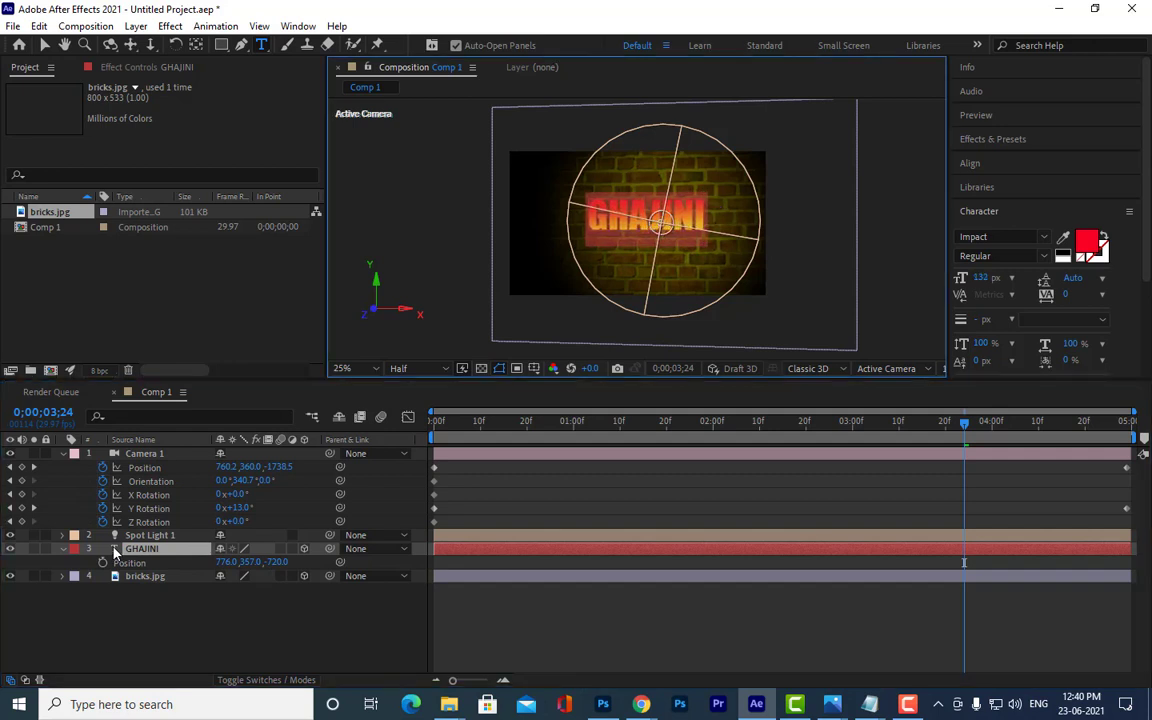
key("Escape")
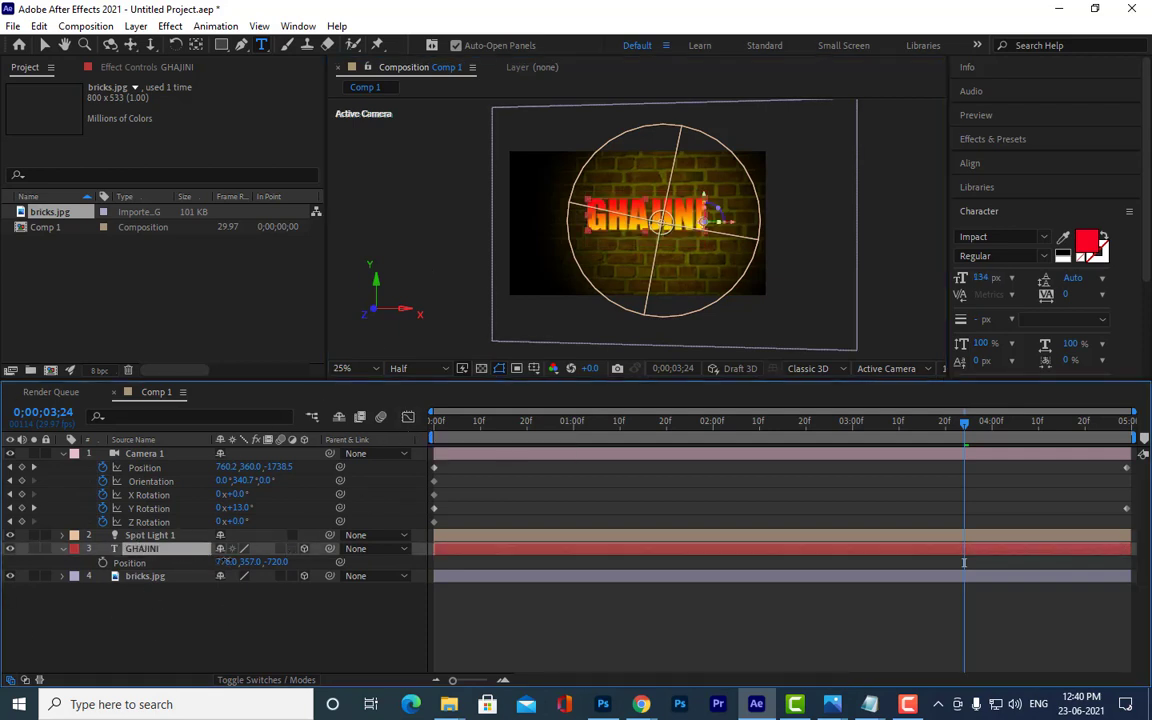
left_click_drag(226, 562, 268, 562)
key("Home")
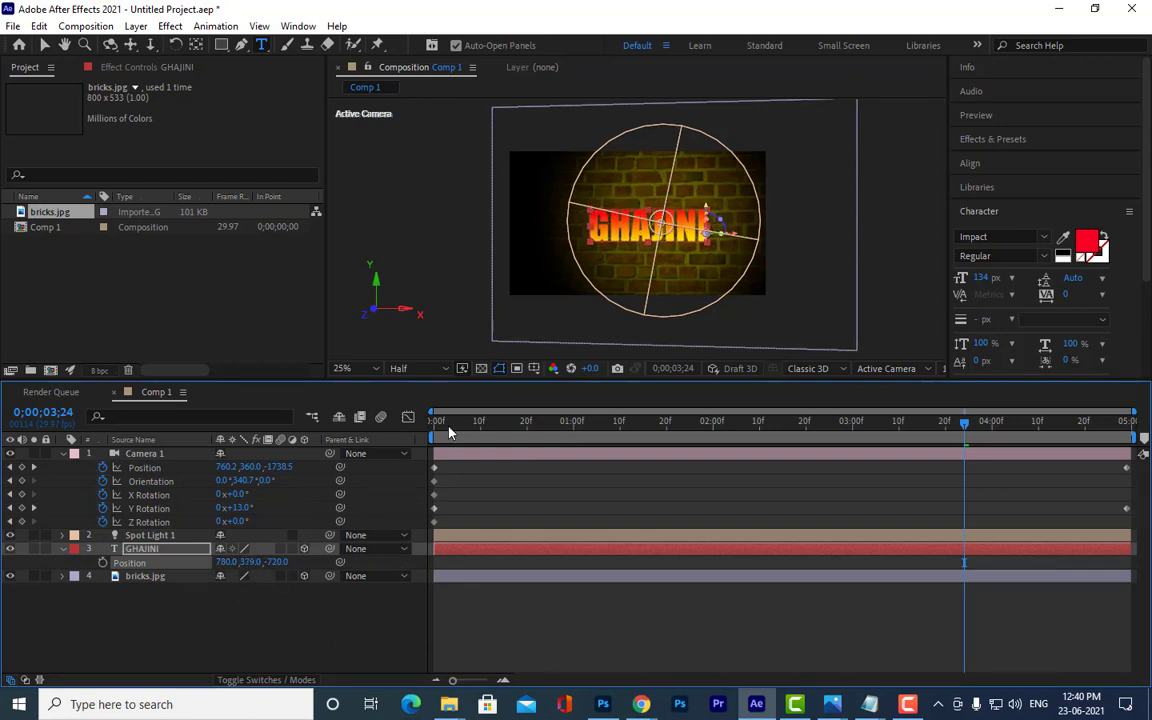
Step: Preview the camera move onto GHAJINI, collapse Camera 1's properties, and return to frame 0
left_click(226, 620)
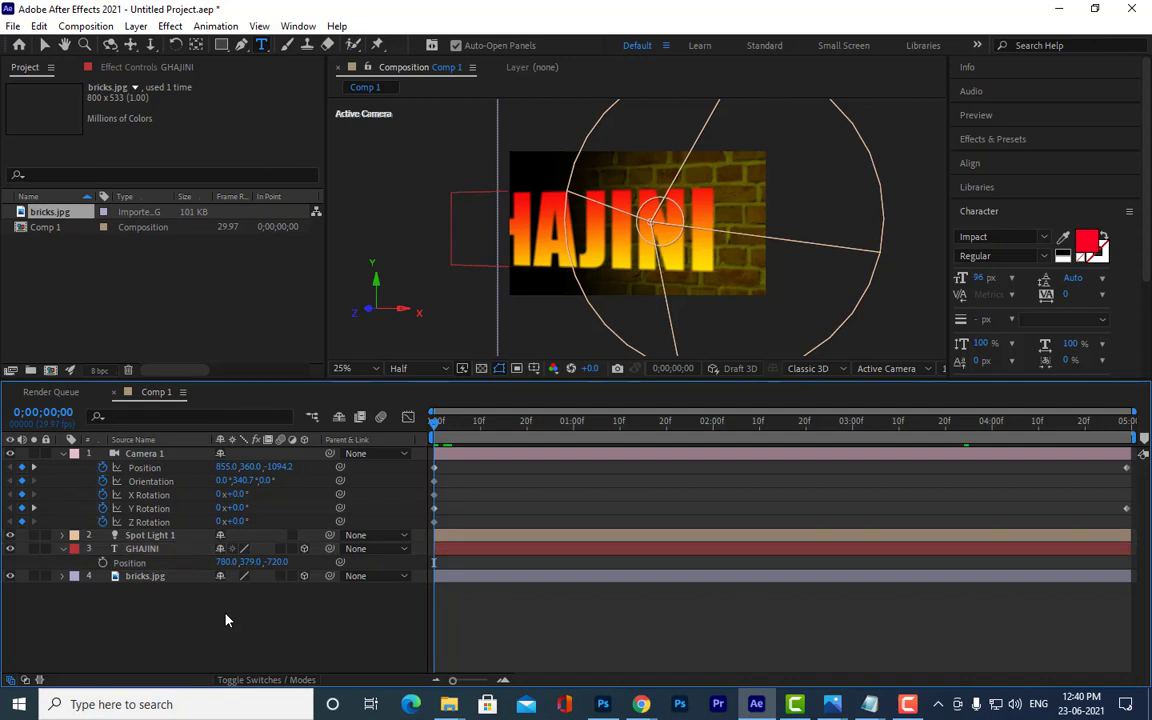
key("space")
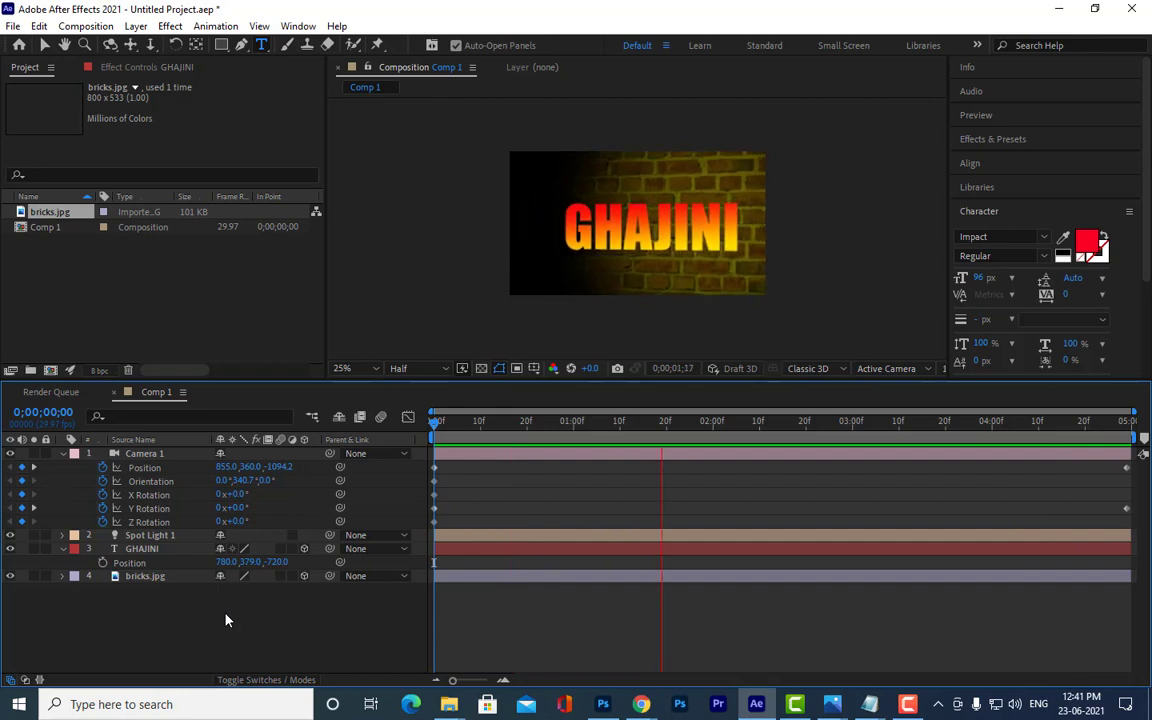
key("space")
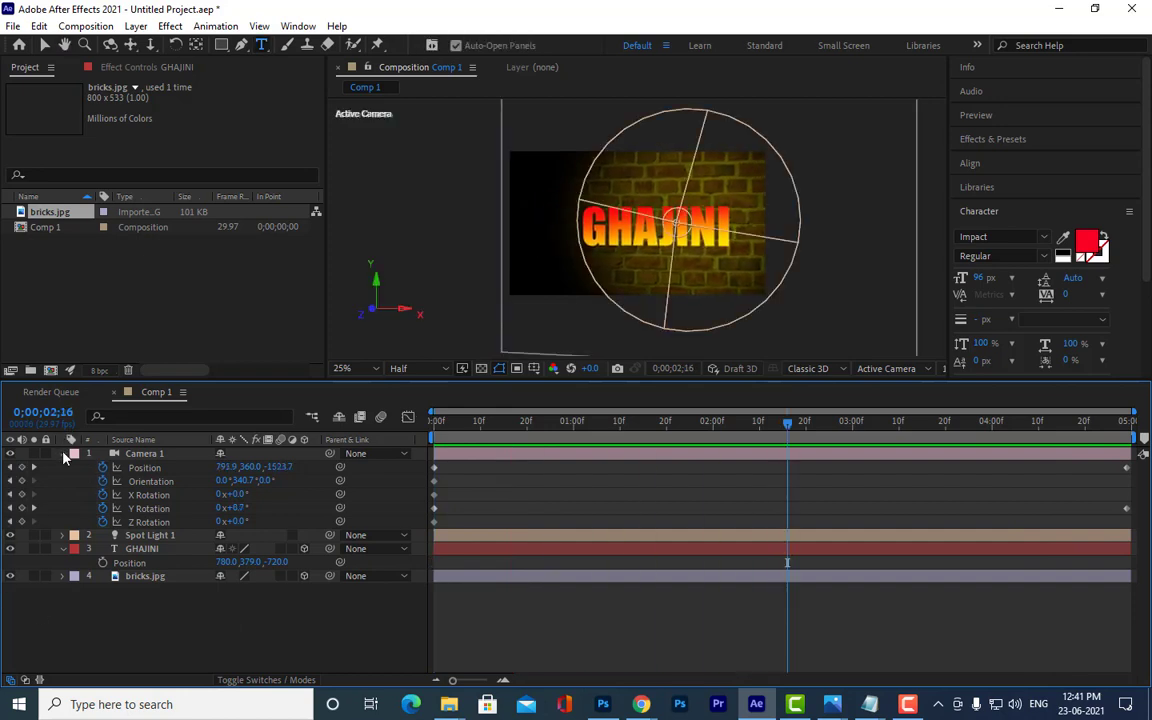
left_click(62, 454)
key("Home")
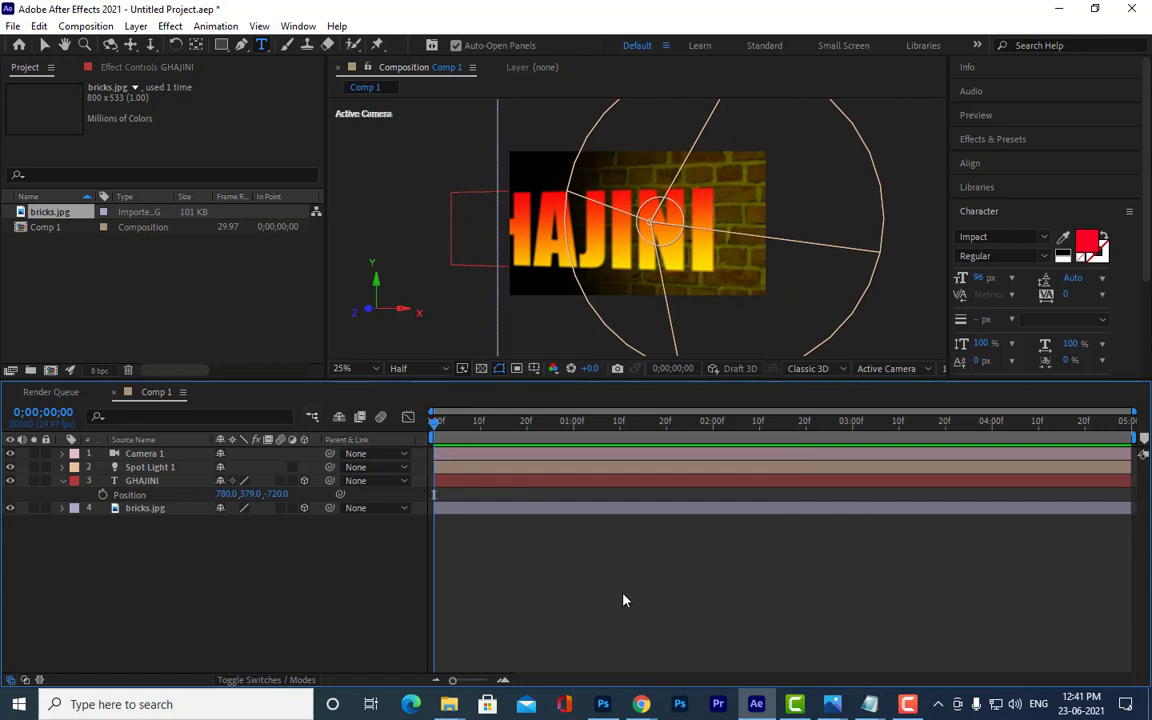
Step: Add Comp 1 to the Render Queue with PNG Sequence output and RGB + Alpha channels
left_click(62, 481)
left_click(86, 26)
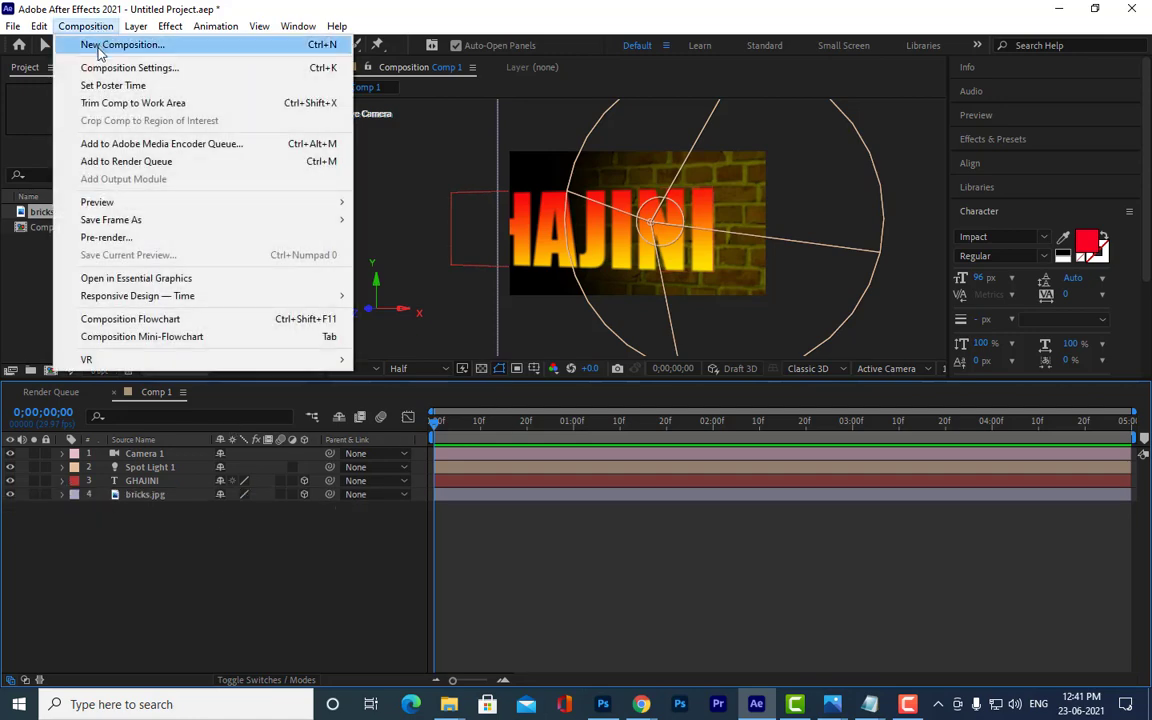
left_click(140, 157)
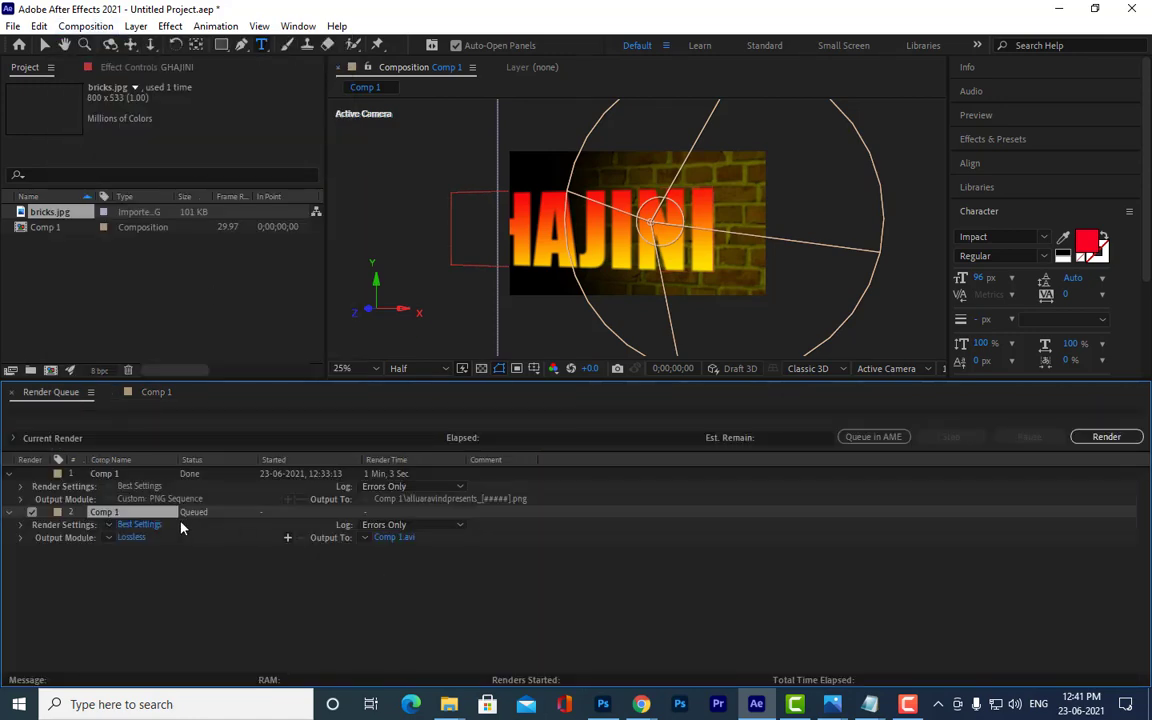
left_click(129, 538)
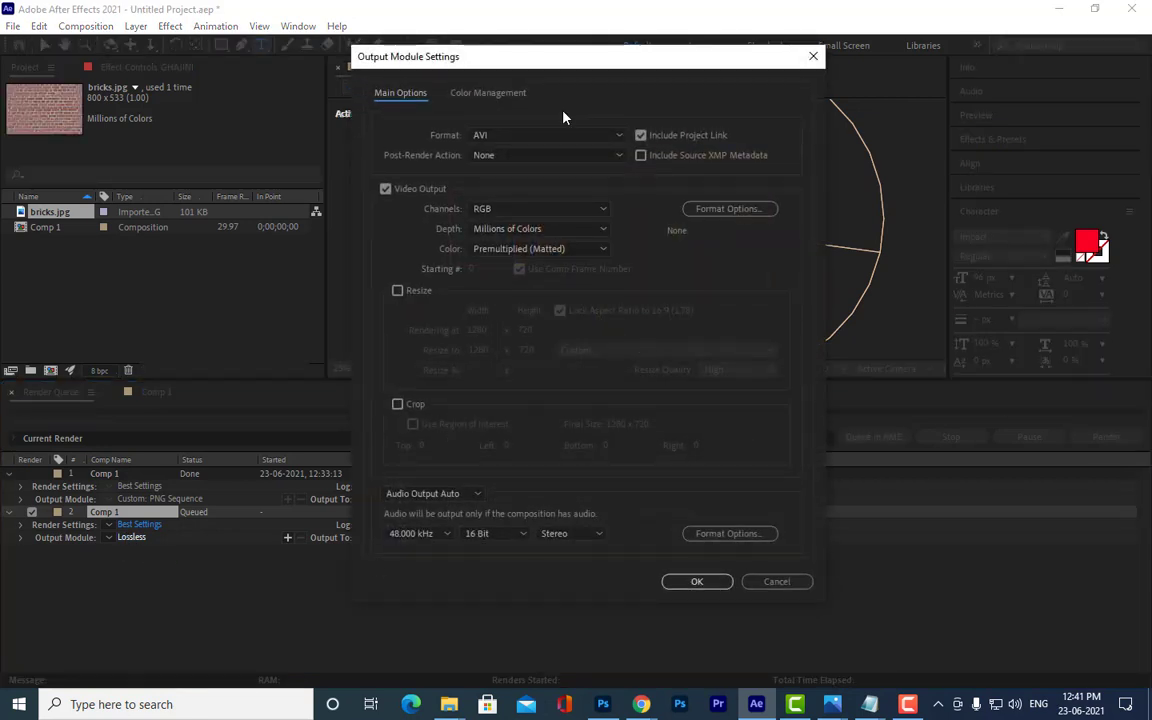
left_click(495, 134)
left_click(530, 275)
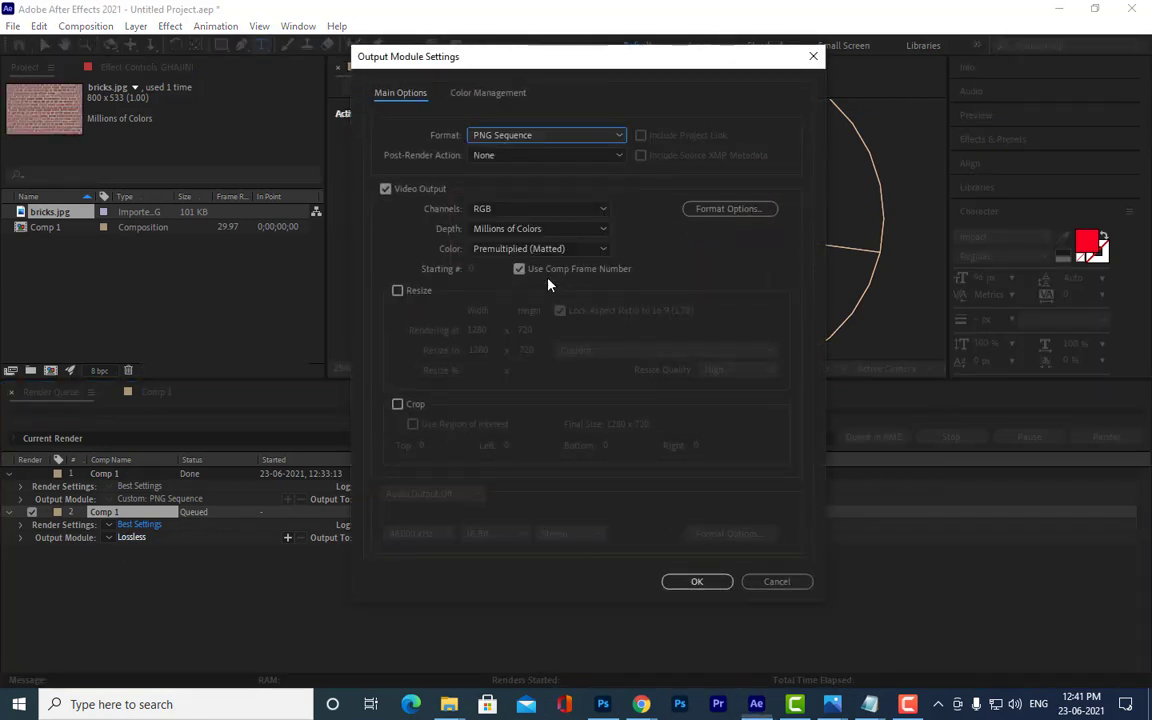
left_click(550, 209)
left_click(525, 260)
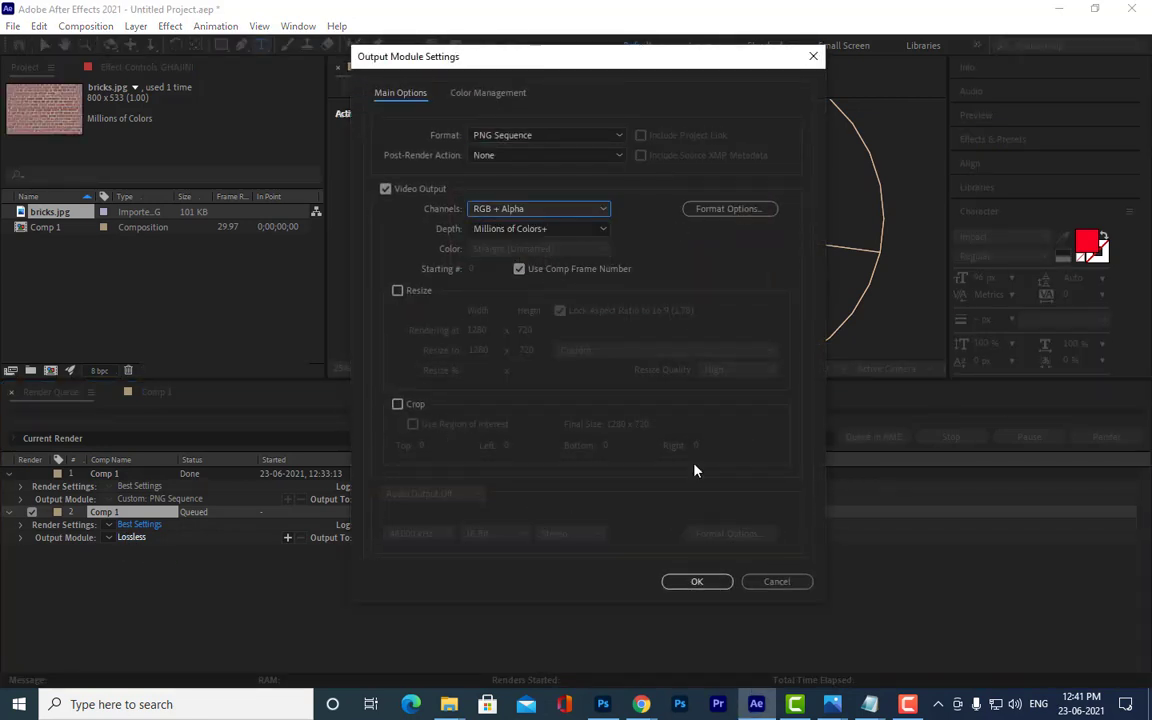
left_click(695, 582)
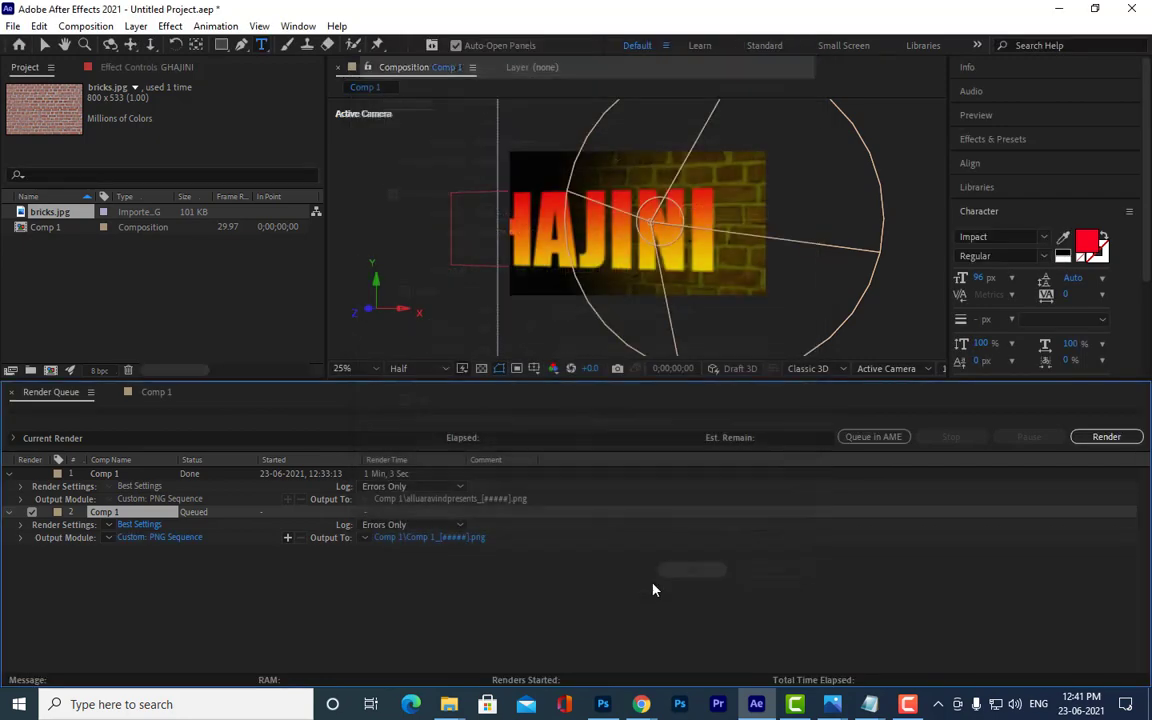
Step: Set the output to a new 'ghajini' folder inside movietitle with file name ghajini
left_click(449, 540)
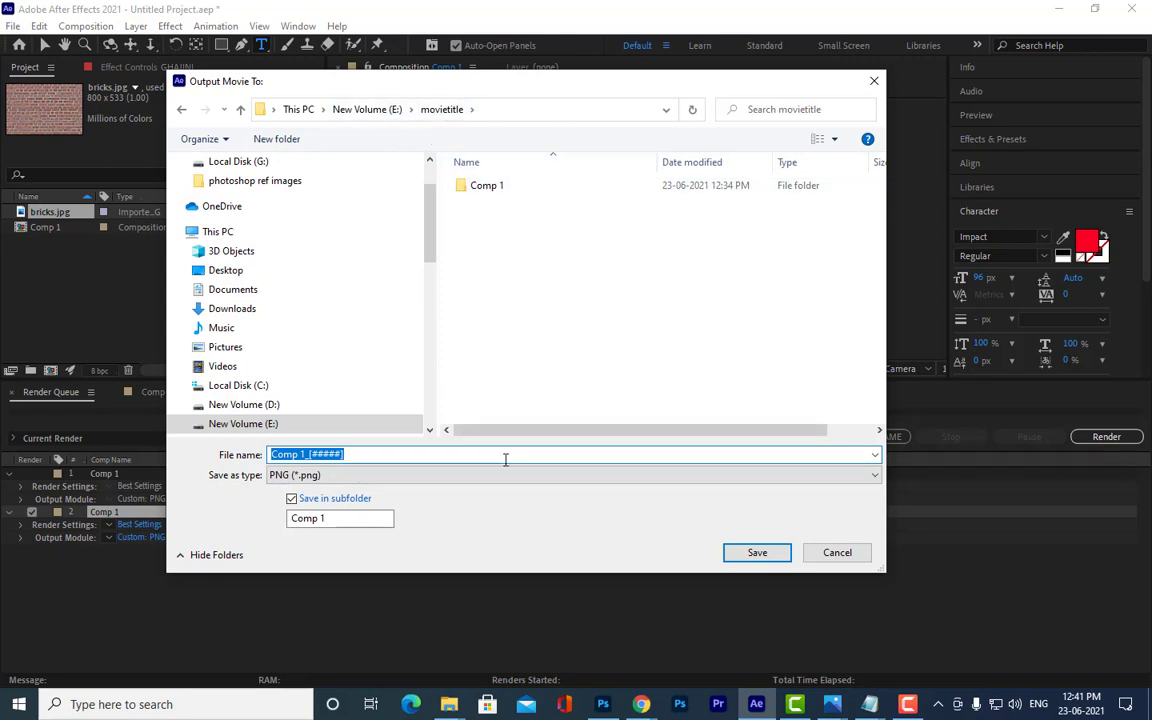
left_click(504, 455)
right_click(544, 260)
mouse_move(687, 460)
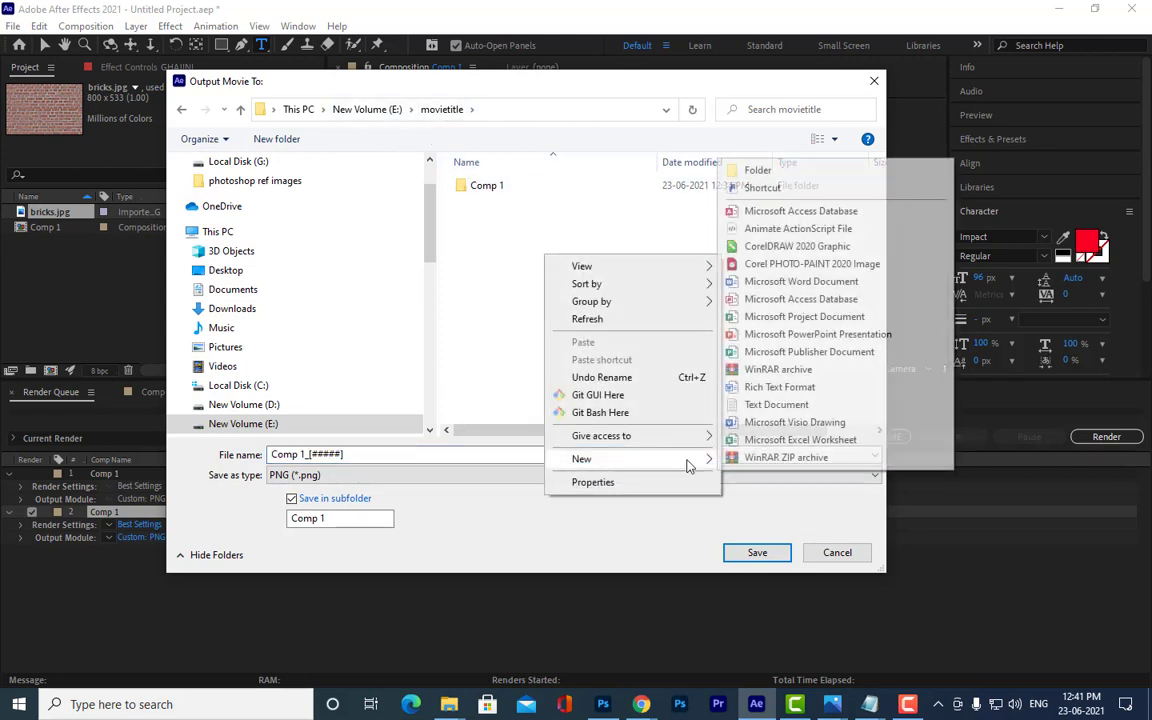
left_click(778, 172)
type("gh")
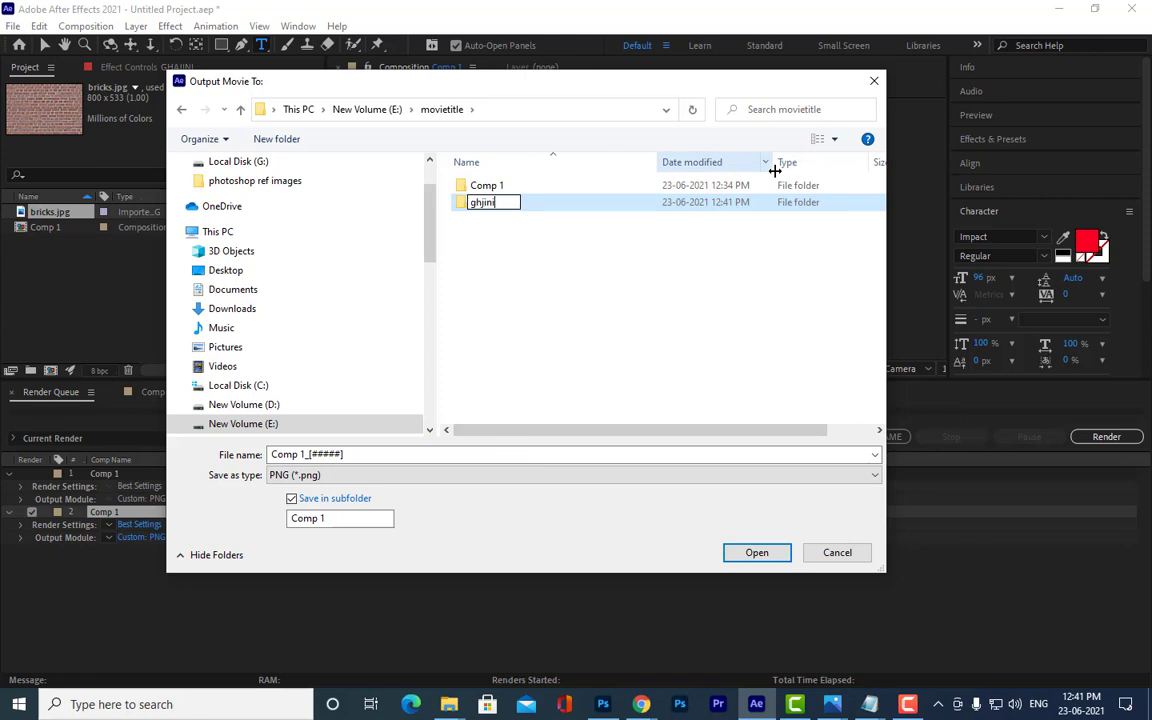
type("a")
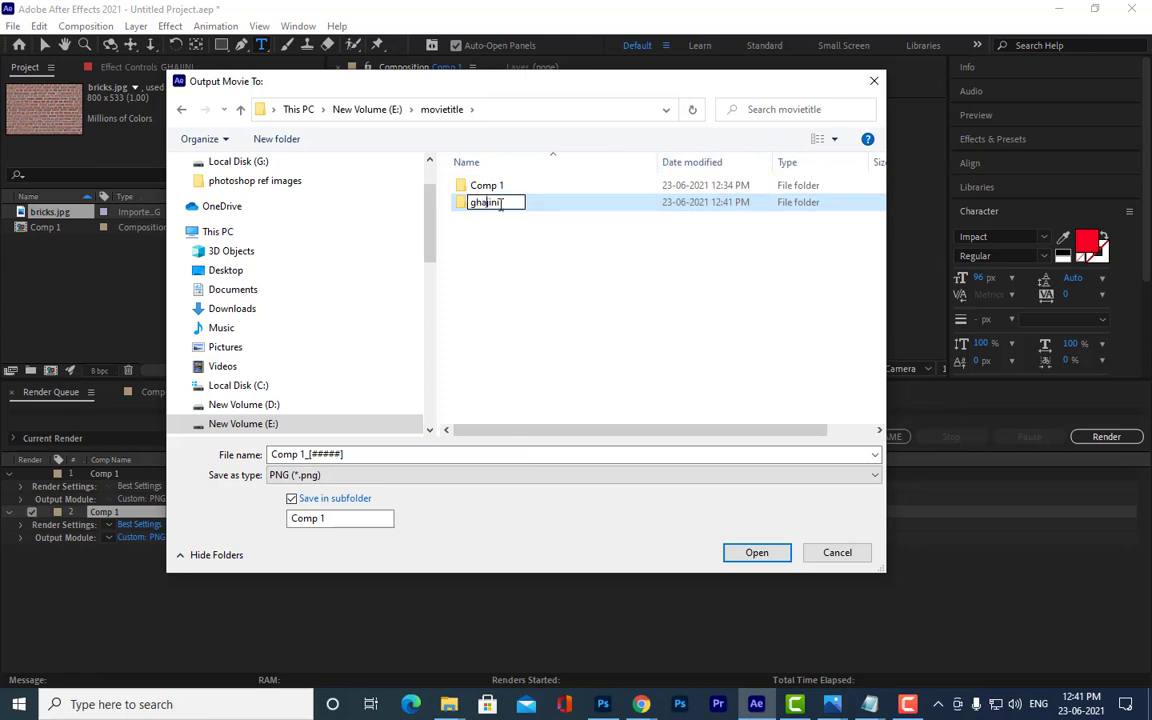
left_click(463, 210)
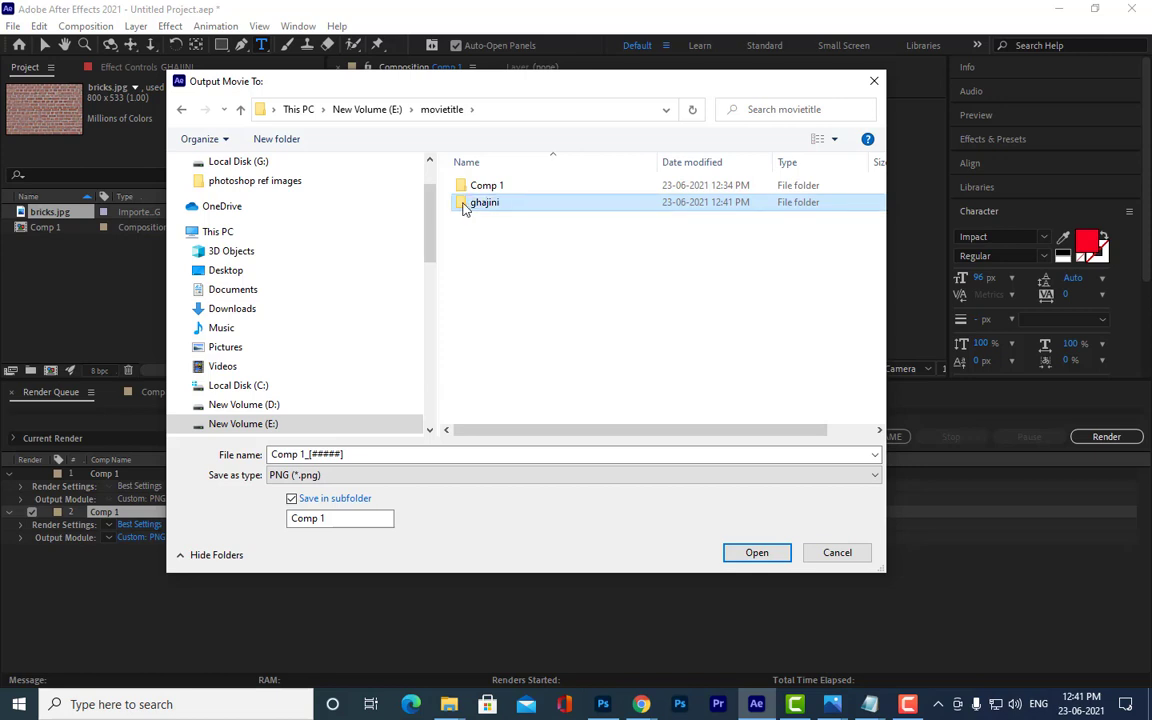
double_click(463, 205)
triple_click(360, 456)
type("ghajini")
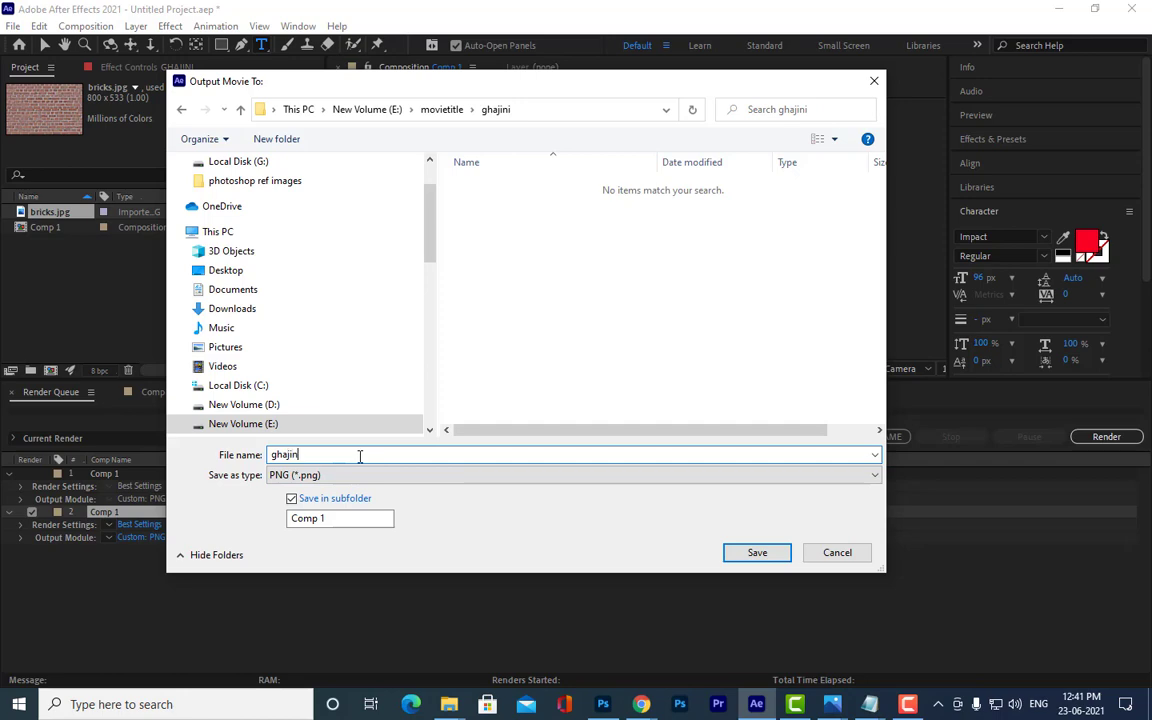
left_click(755, 551)
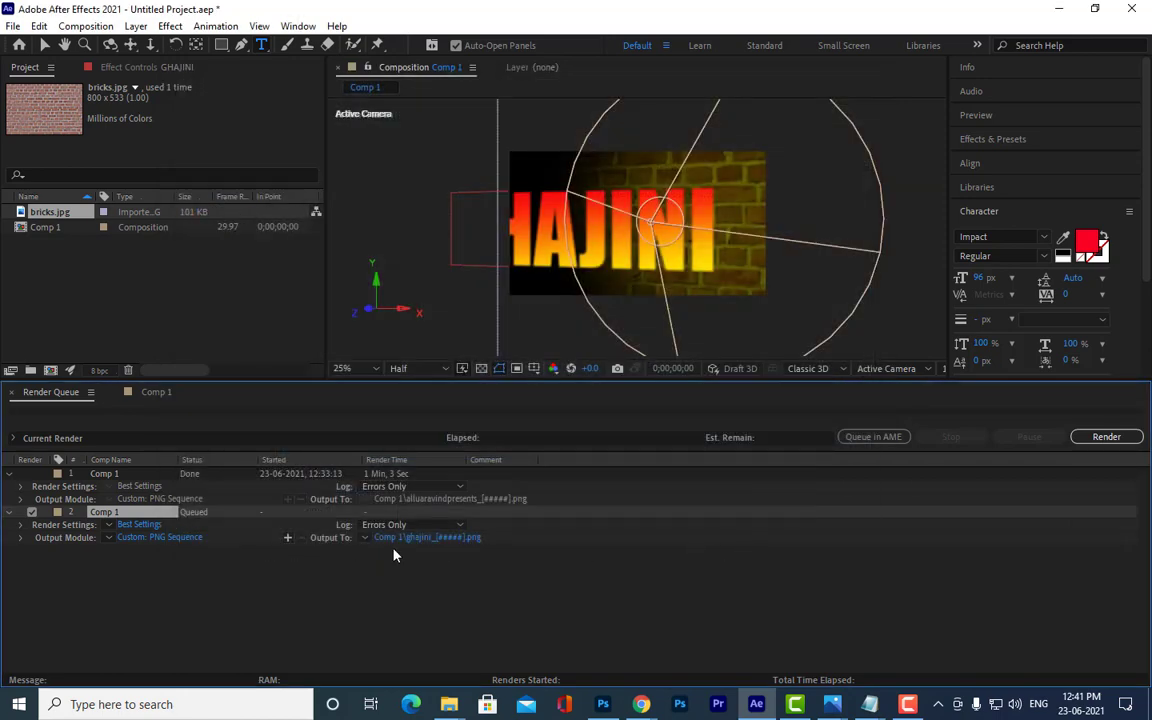
Step: Start rendering the second Comp 1 item to the 150-frame ghajini PNG sequence
left_click(1100, 437)
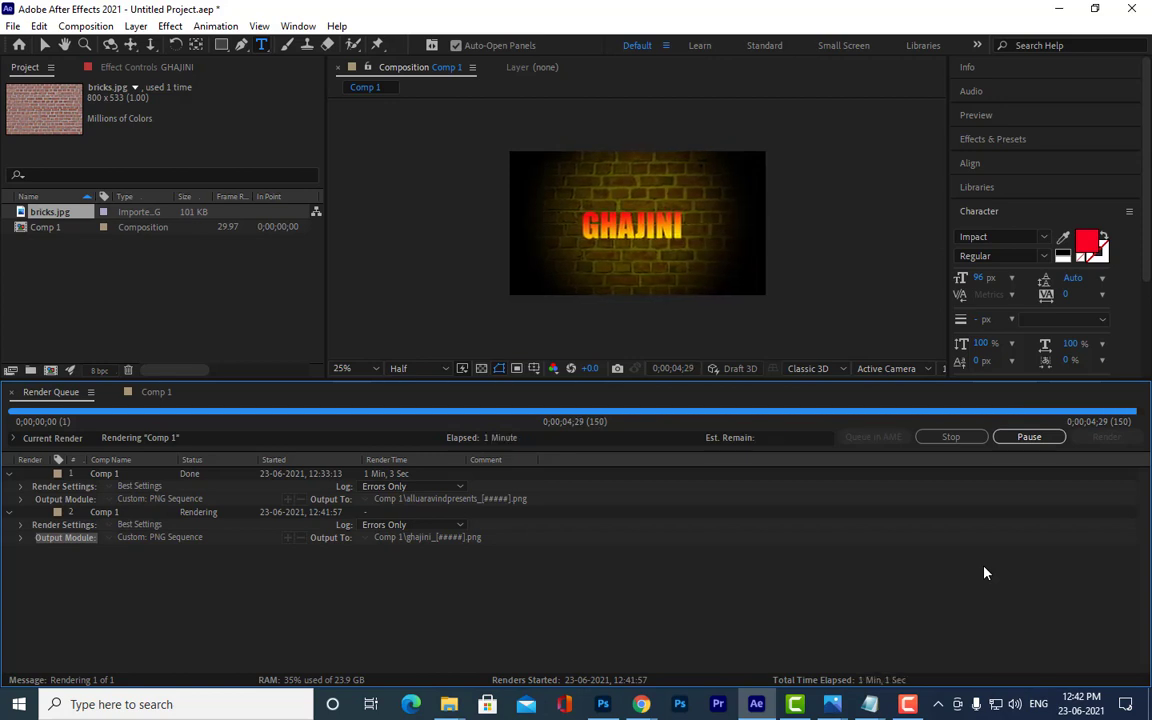
Step: Create a new 1280x720 composition named Comp 2
left_click(156, 392)
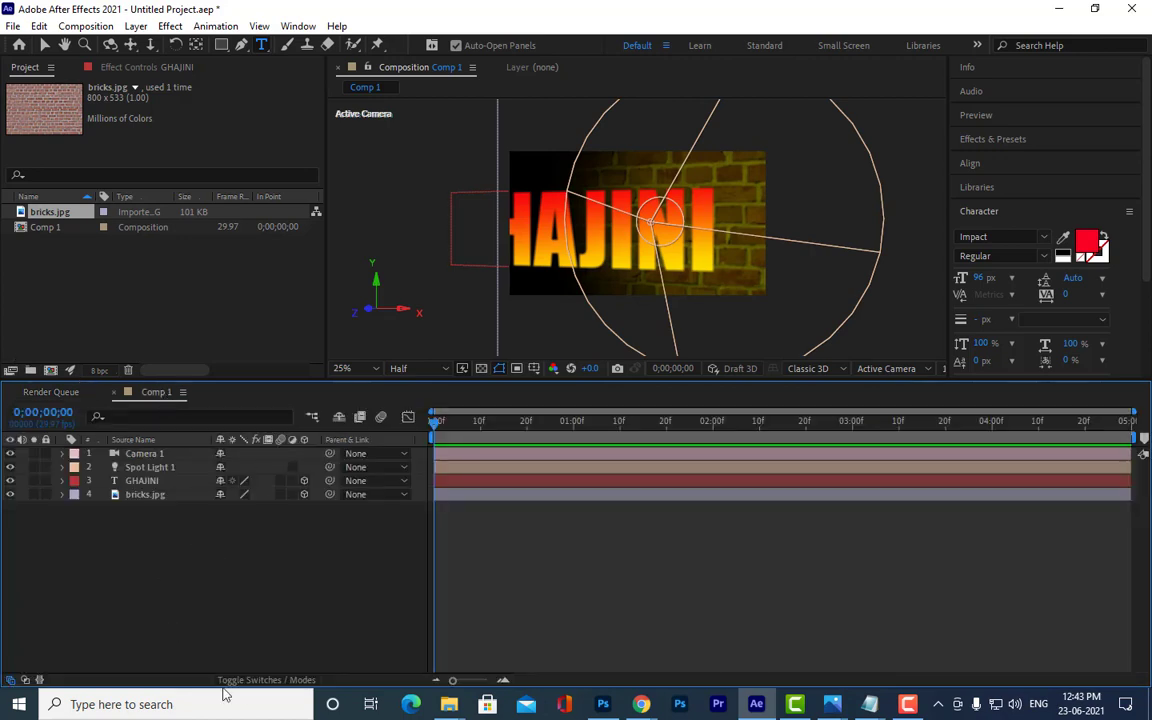
right_click(162, 284)
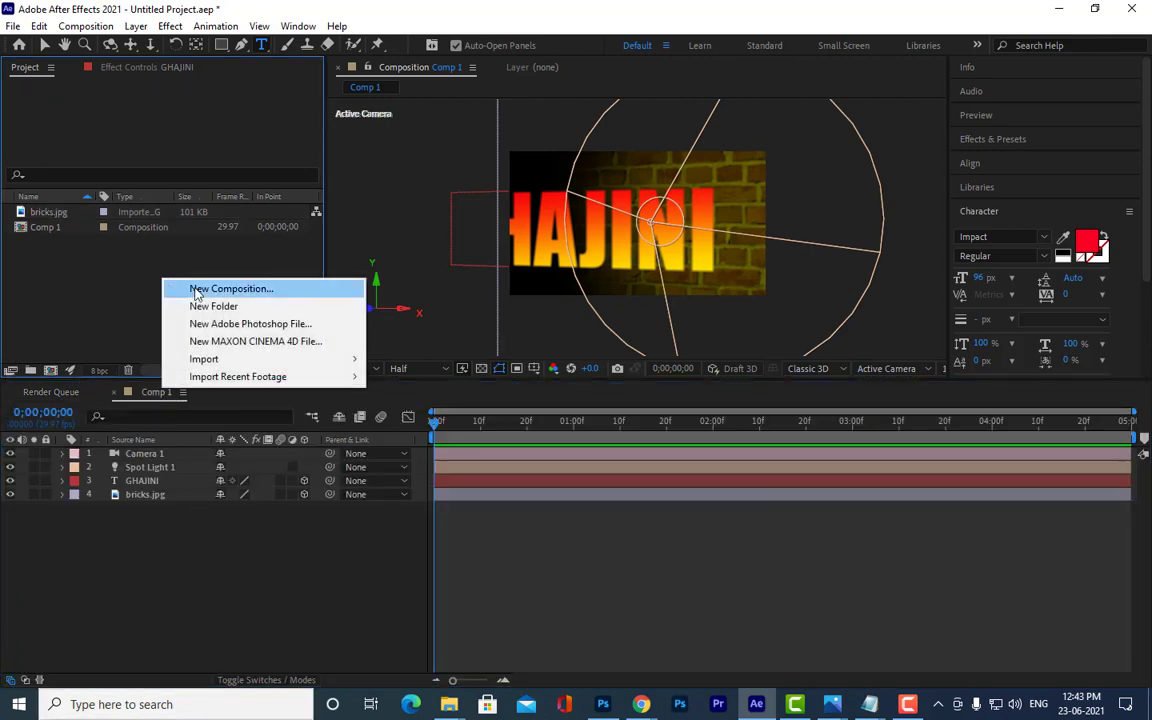
left_click(192, 291)
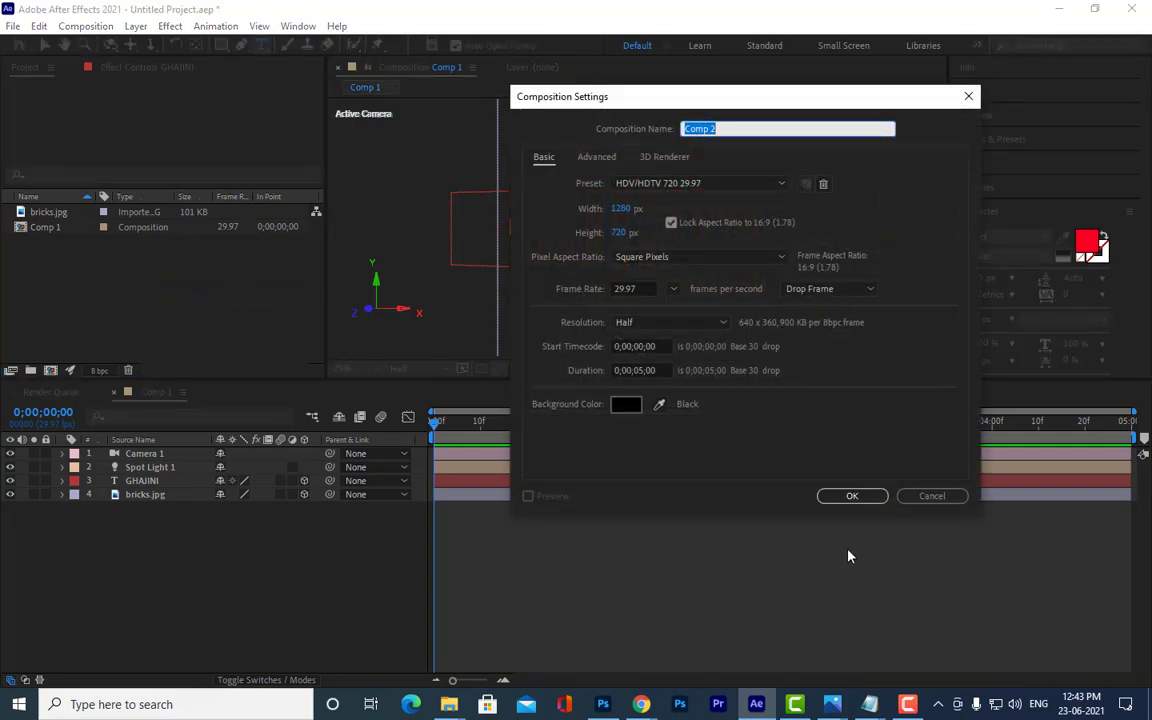
left_click(851, 496)
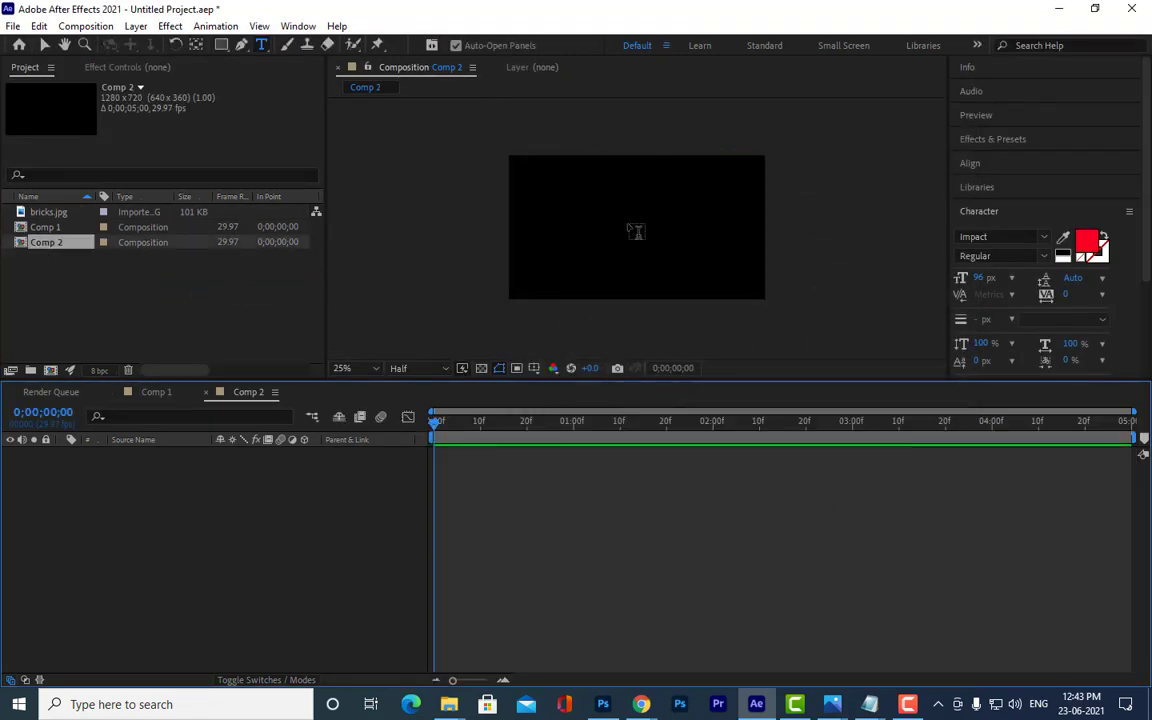
left_click(44, 45)
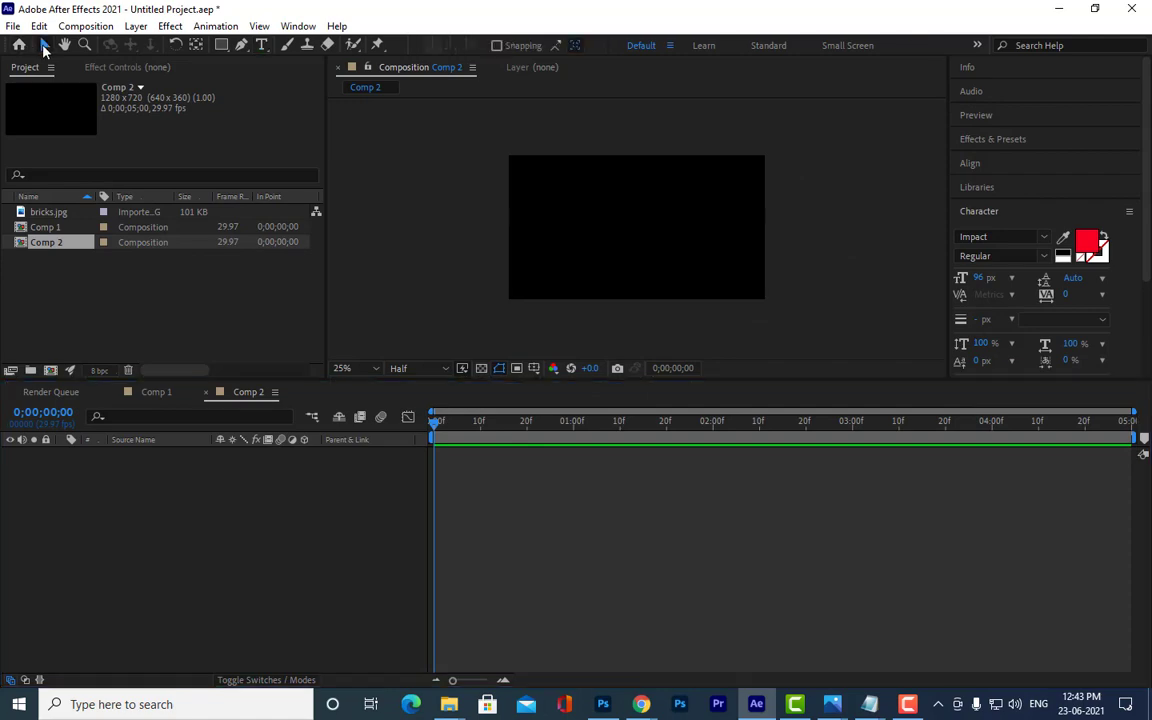
Step: Import the alluaravindpresents PNG sequence from E:\movietitle\Comp 1
right_click(165, 293)
mouse_move(290, 373)
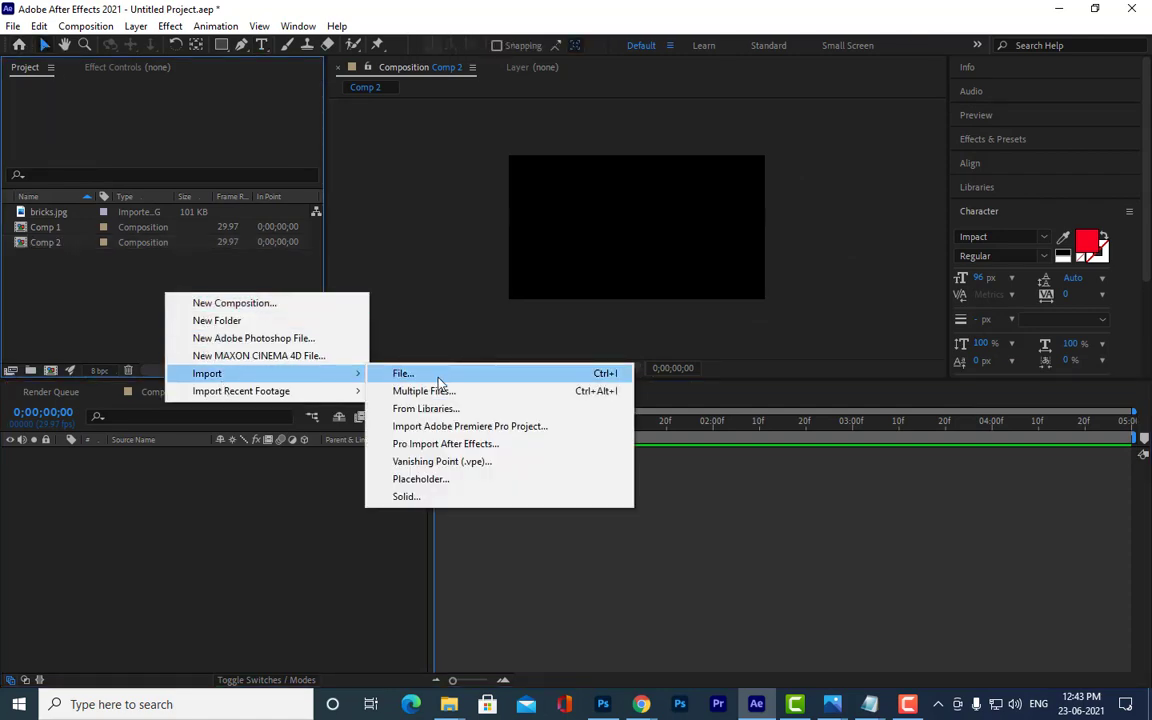
left_click(438, 380)
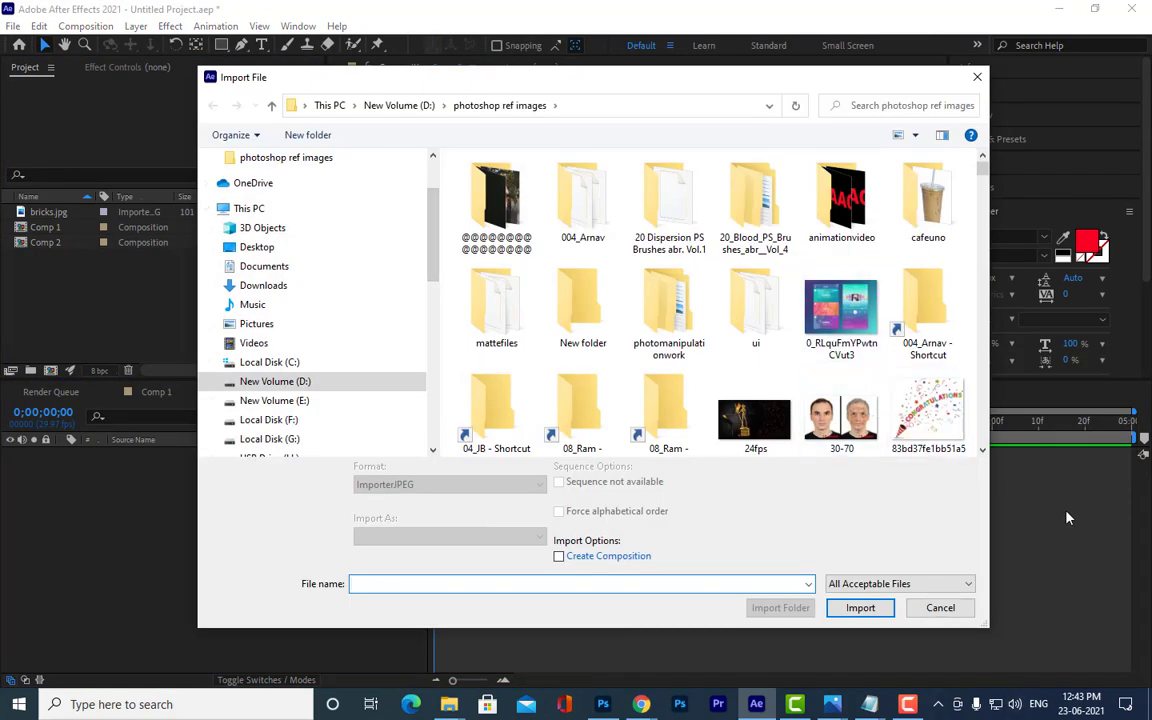
left_click(290, 400)
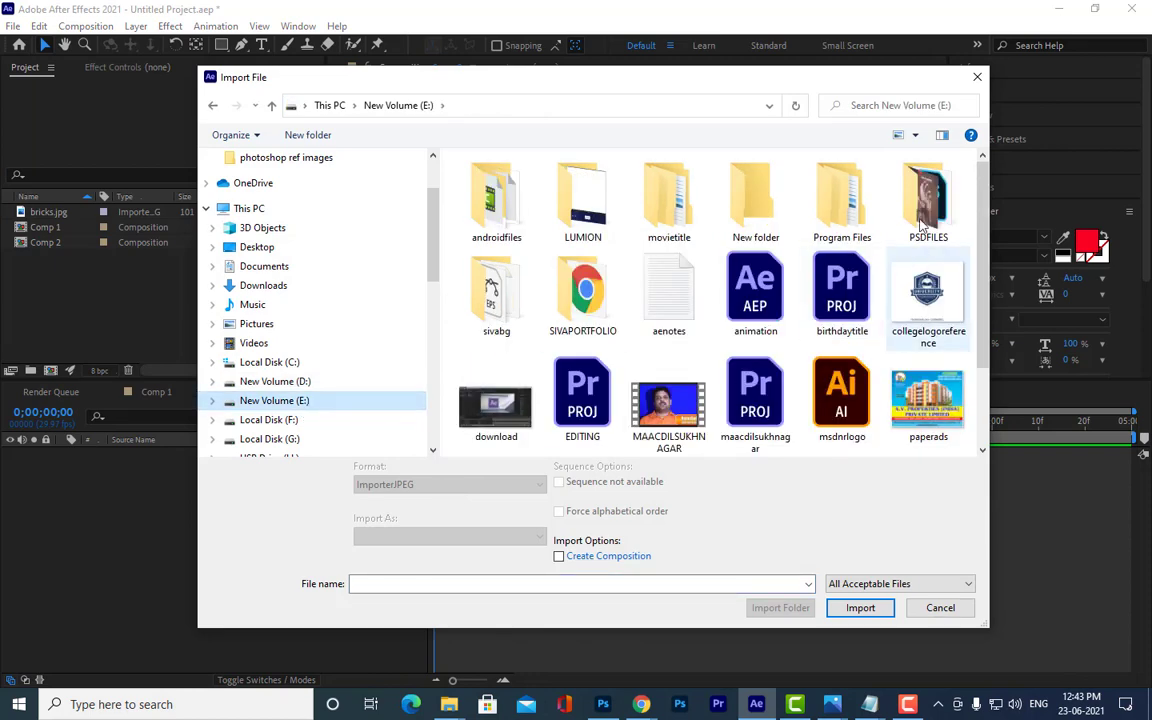
double_click(684, 216)
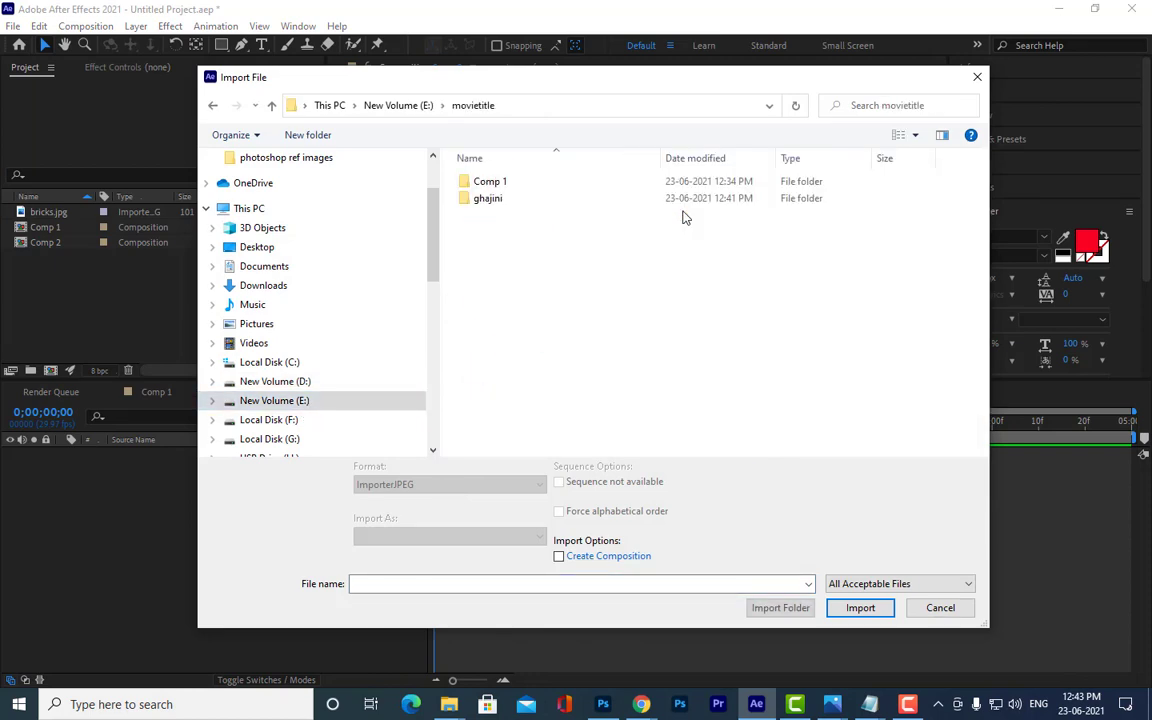
double_click(490, 184)
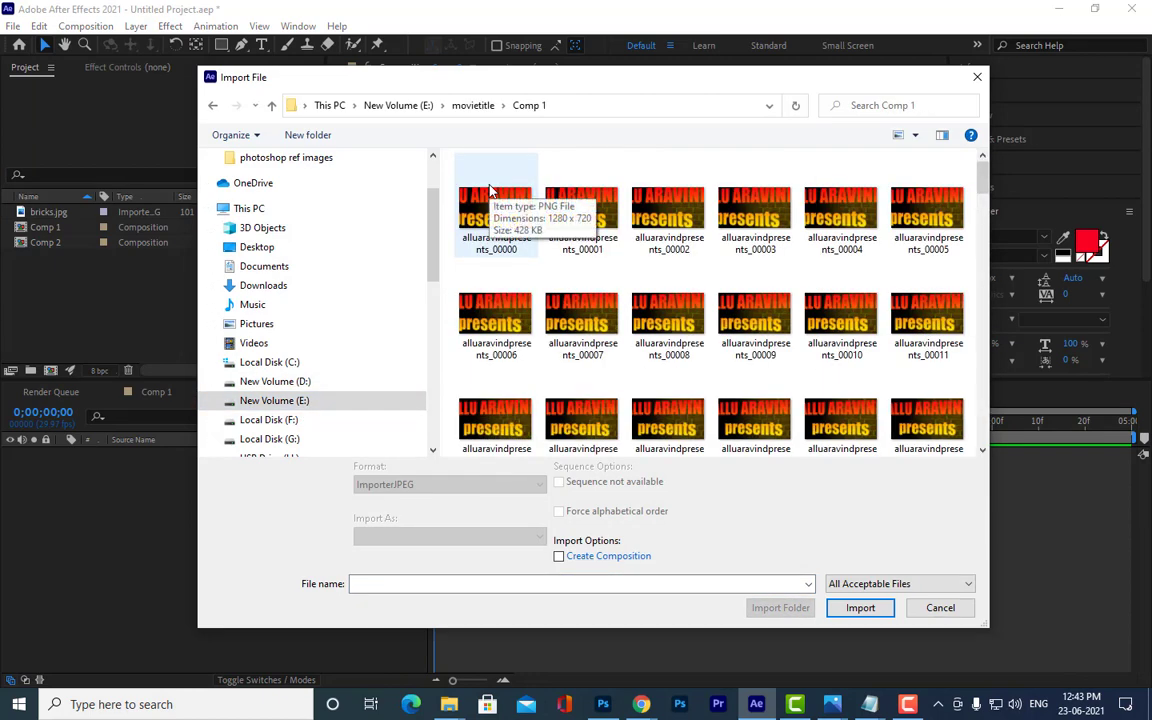
left_click(493, 205)
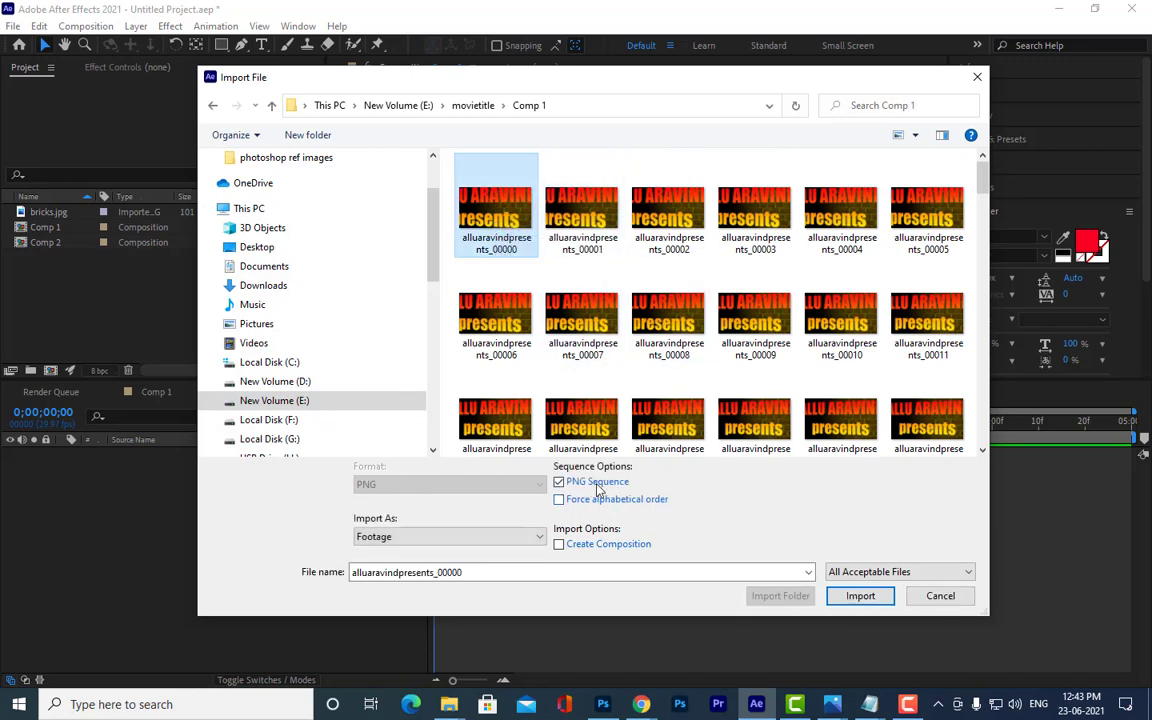
left_click(855, 596)
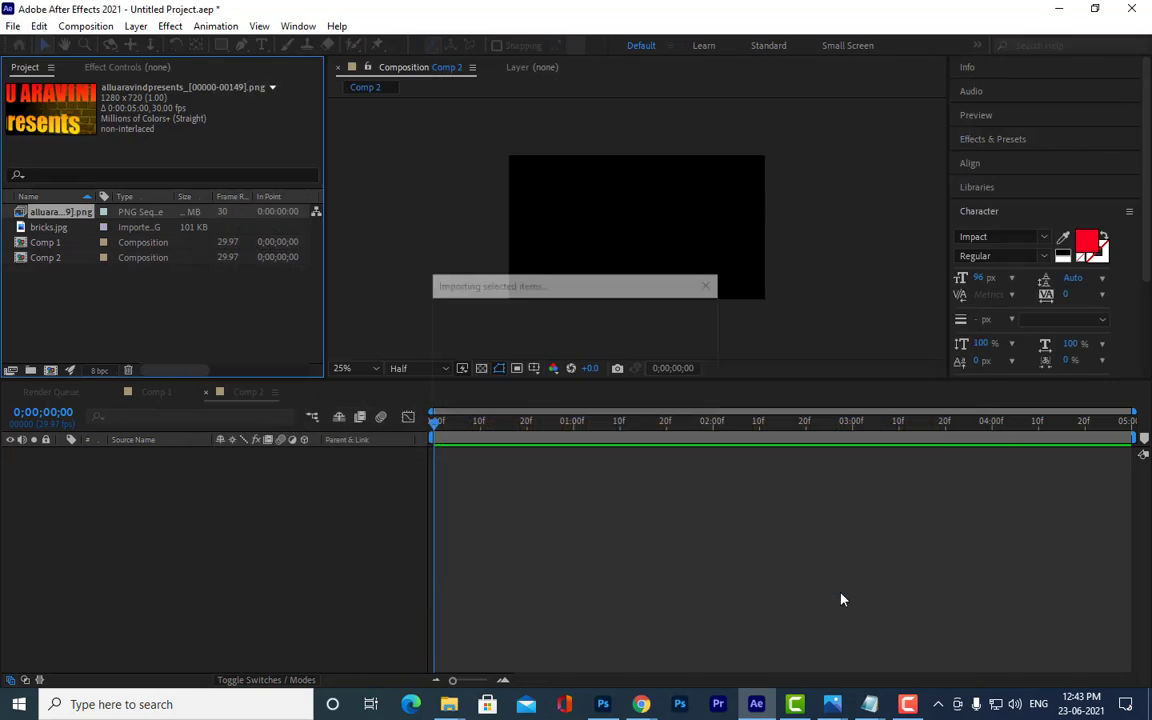
Step: Drag the alluaravindpresents PNG sequence into Comp 2 as a layer and preview it
left_click(45, 242)
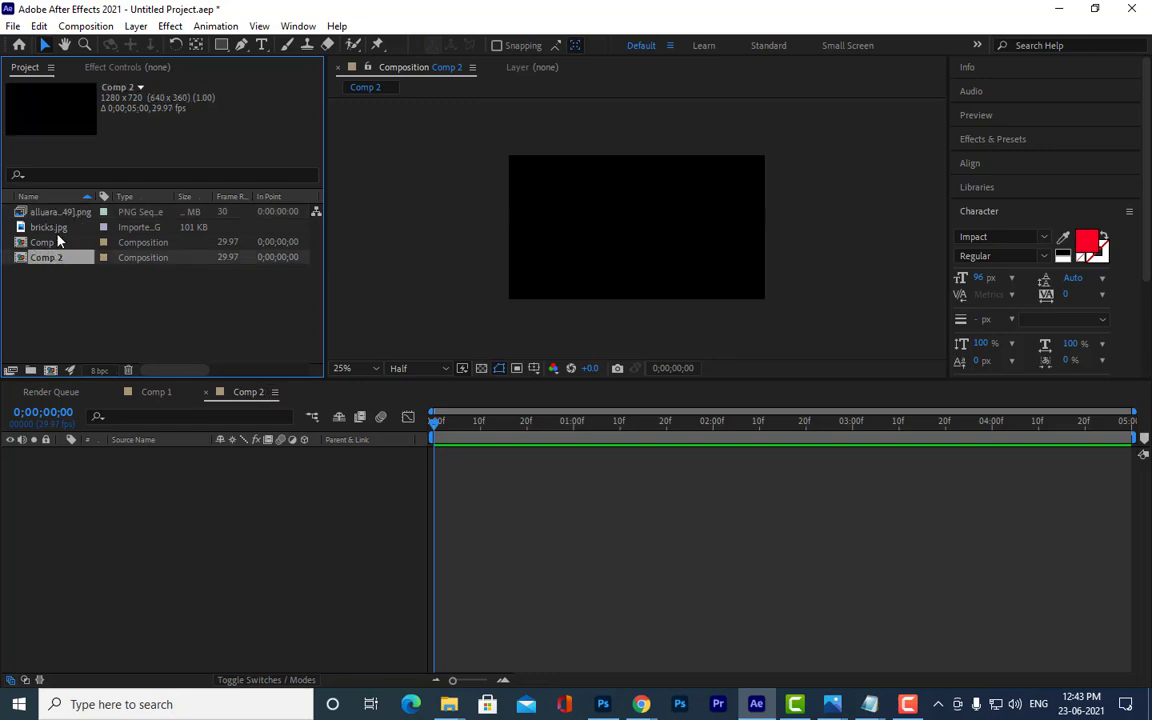
left_click(55, 213)
left_click_drag(56, 213, 50, 262)
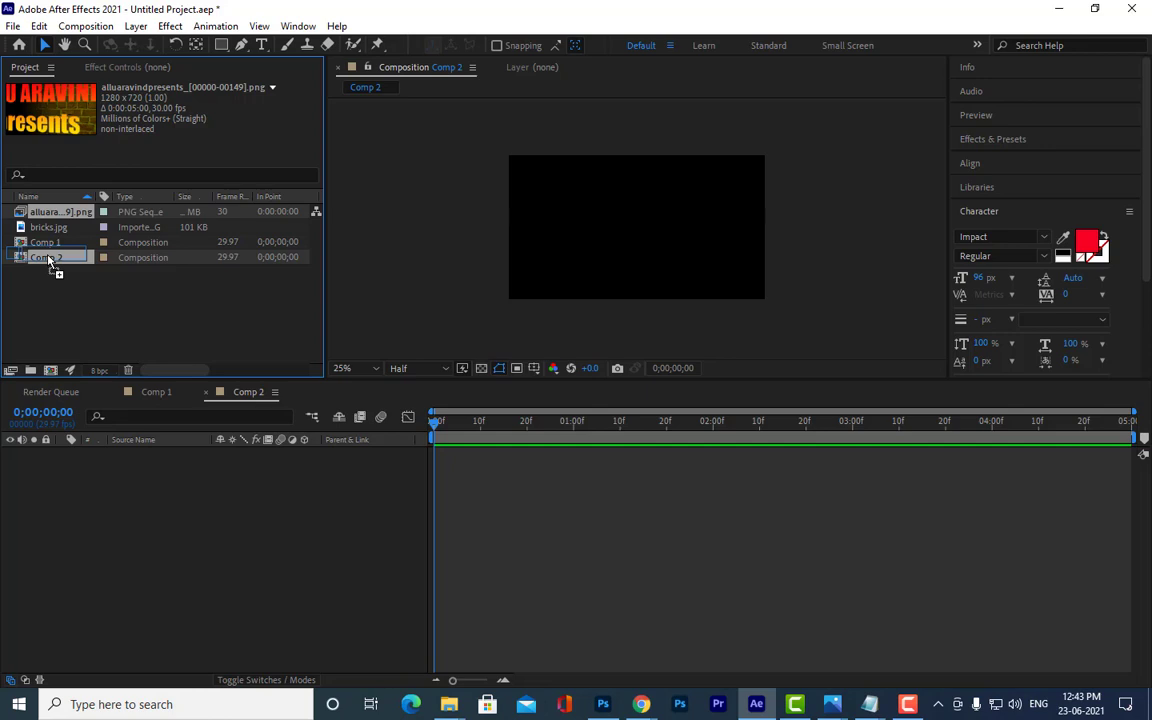
left_click_drag(48, 258, 52, 263)
key("space")
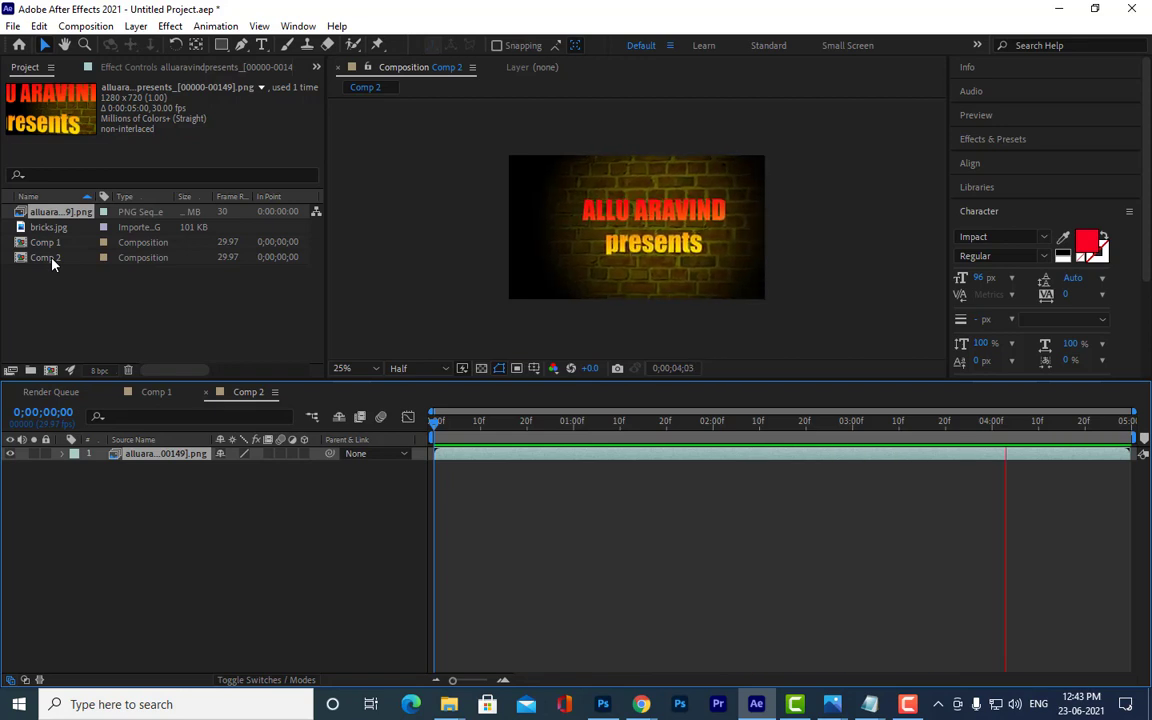
key("space")
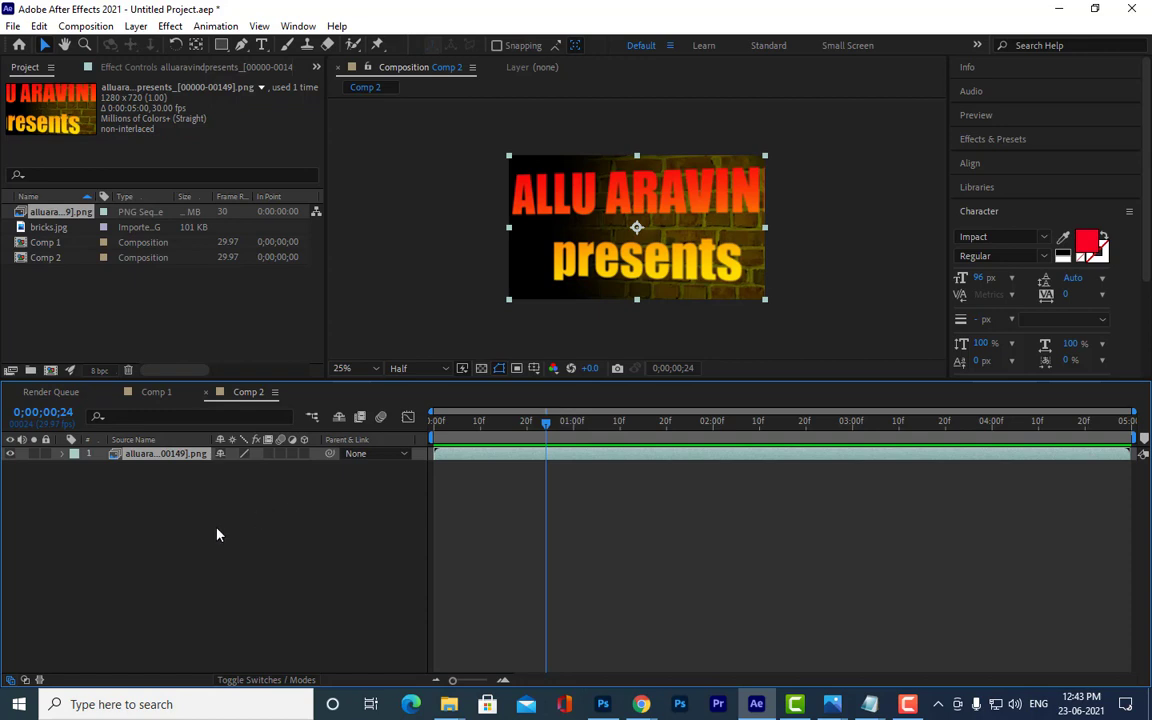
Step: Set Comp 2's duration to 0;00;20;00 and zoom the timeline fully out
right_click(290, 489)
mouse_move(321, 500)
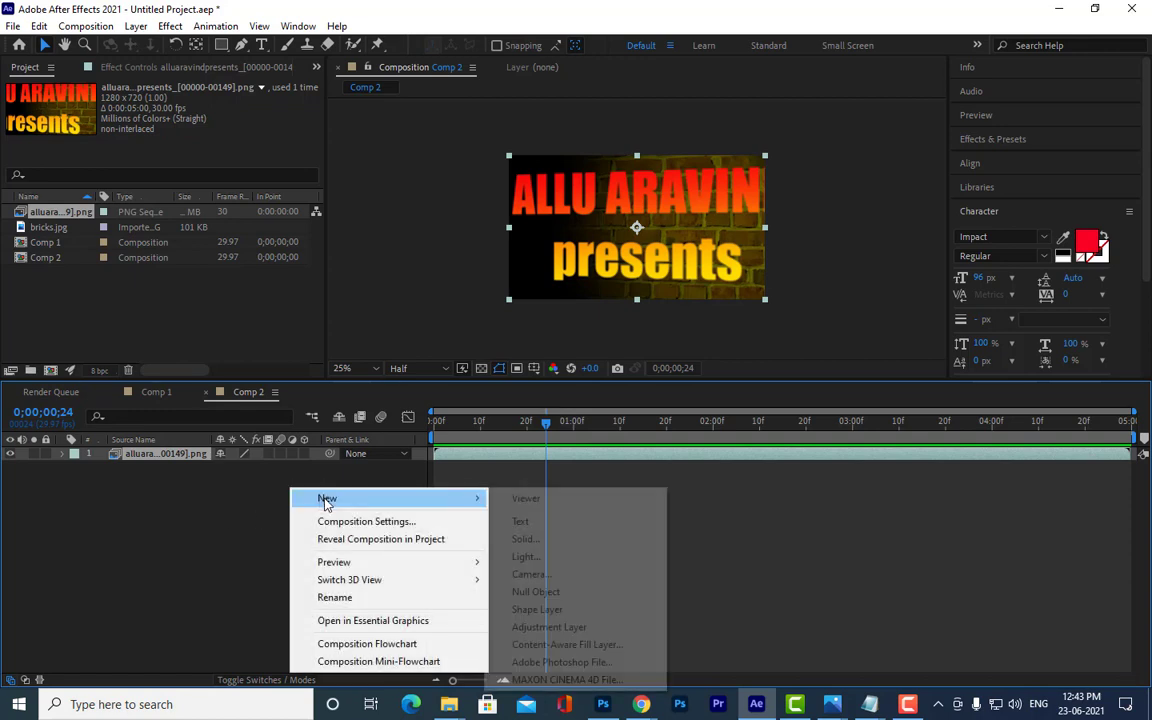
left_click(416, 522)
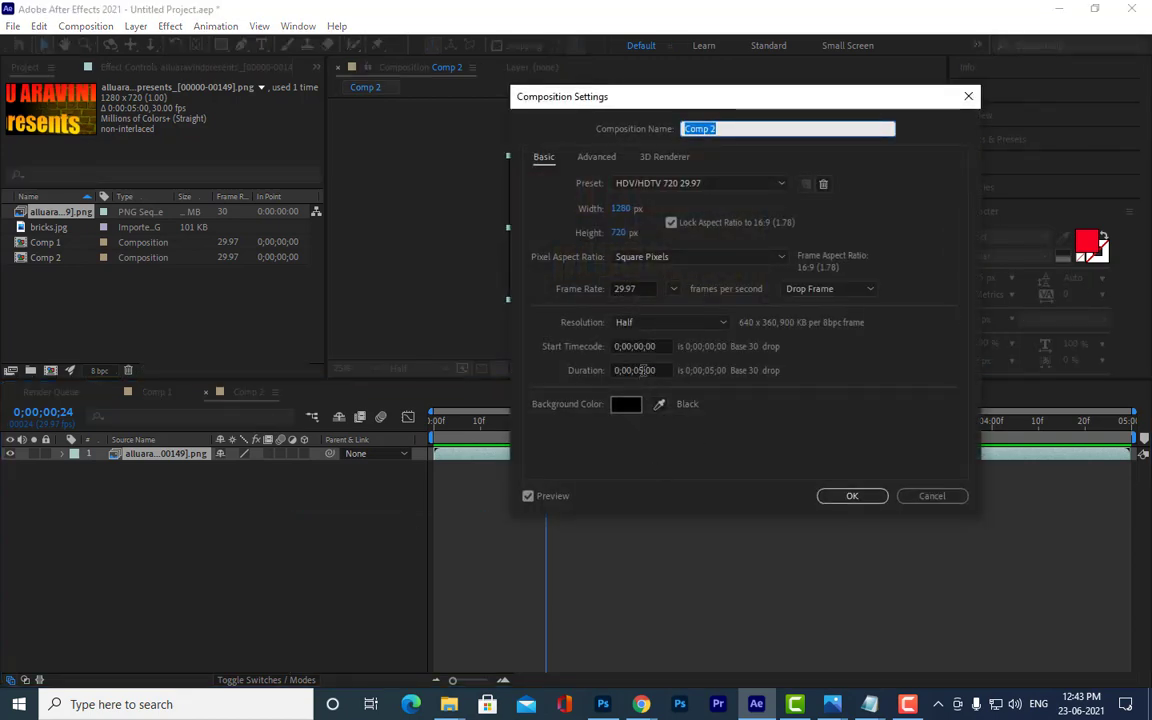
left_click(640, 370)
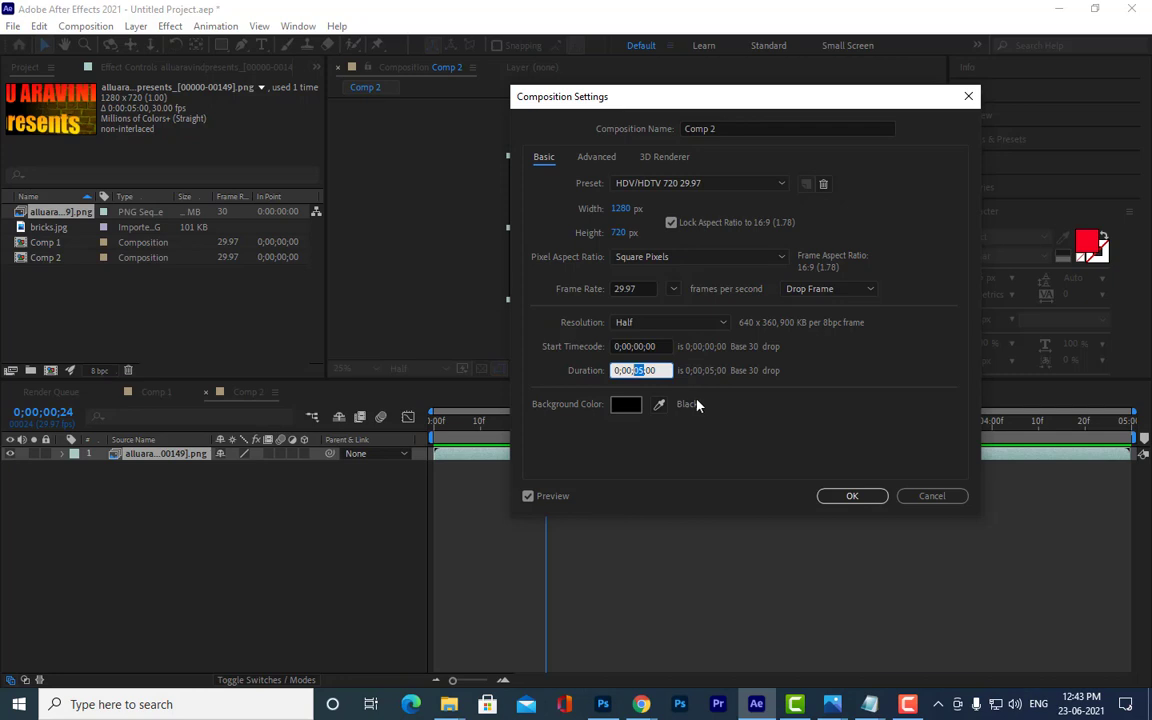
type("20")
left_click(851, 497)
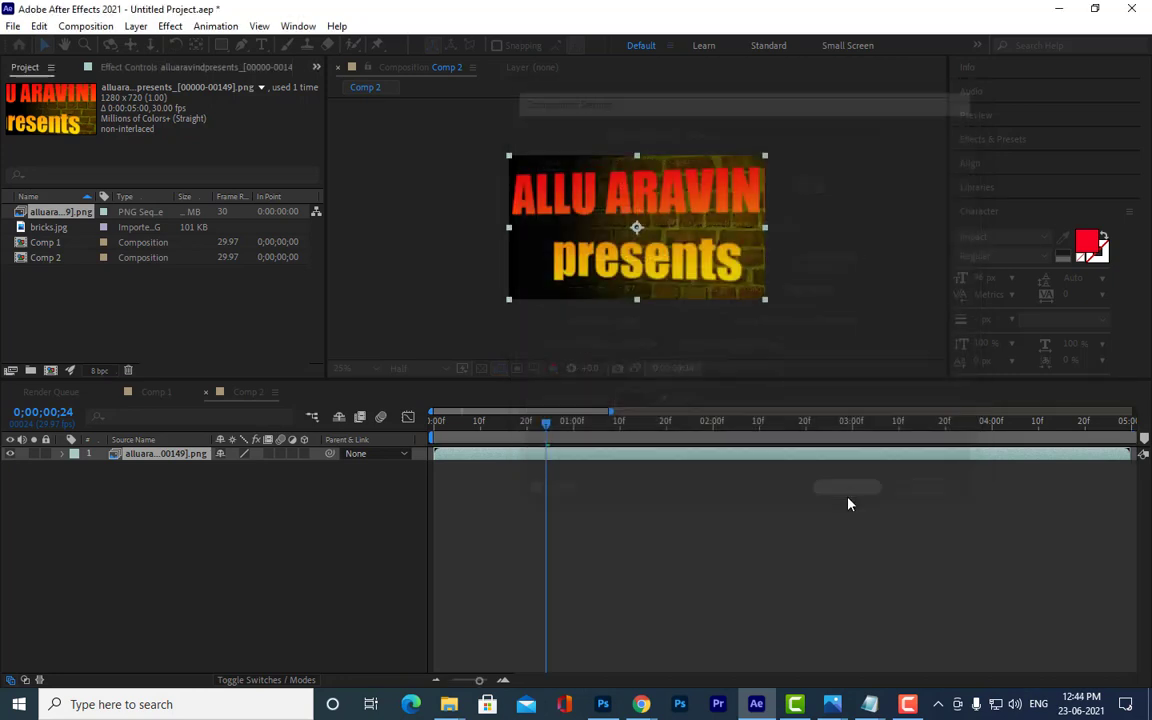
left_click_drag(479, 681, 425, 676)
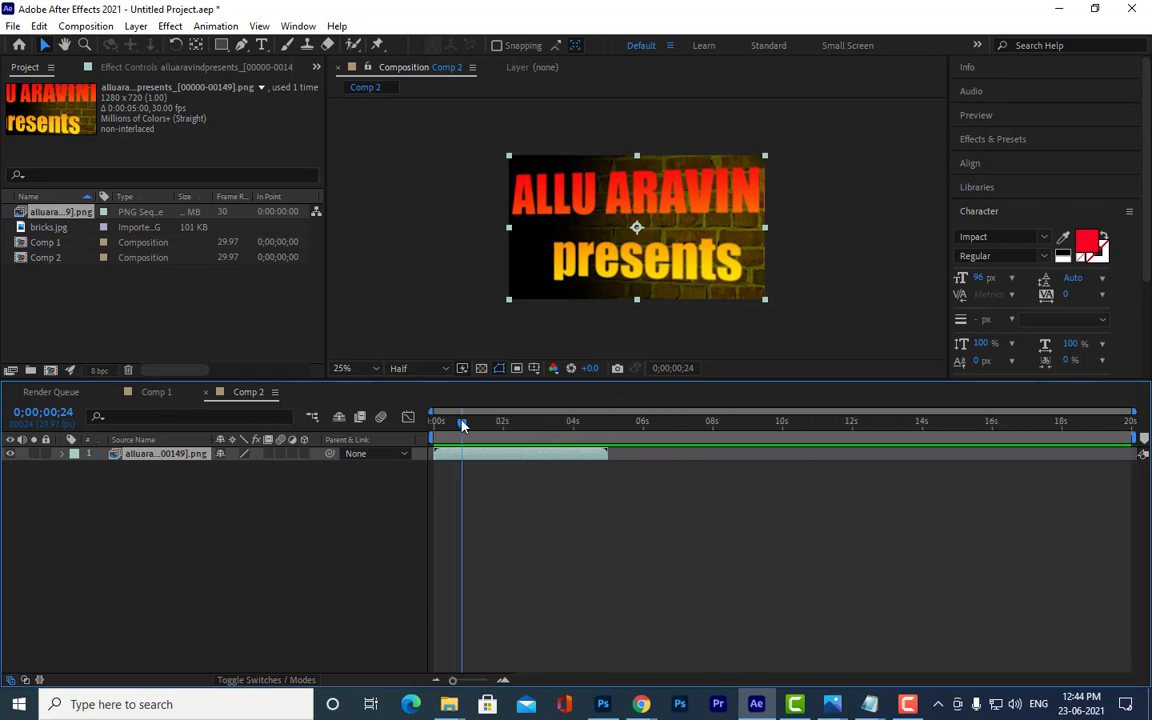
Step: Preview Comp 2 from the start, then park the time indicator at 0;00;04;29
key("Home")
key("space")
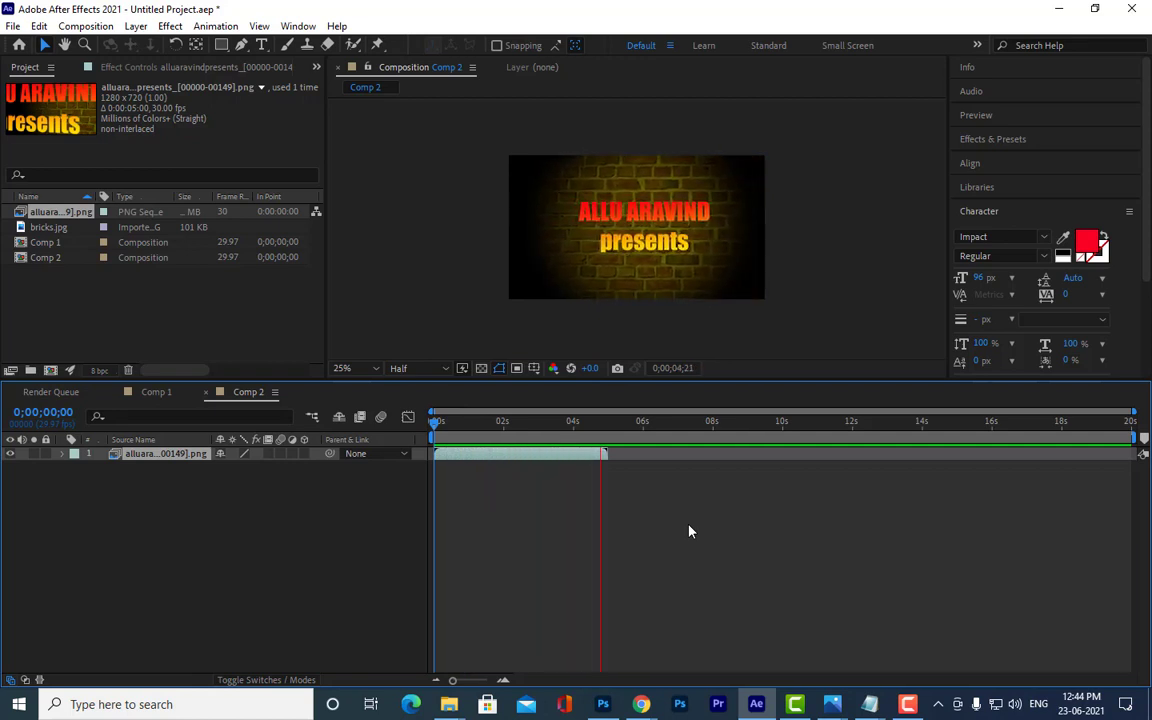
left_click(617, 424)
left_click_drag(622, 430, 608, 431)
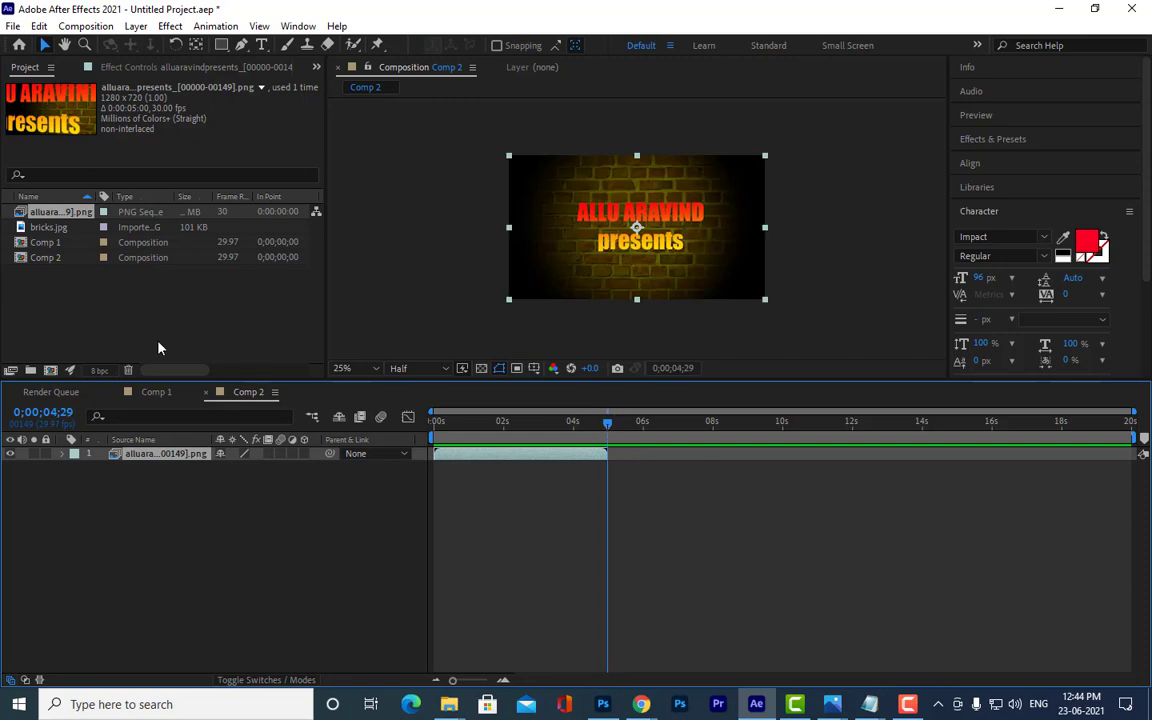
Step: Import ghajini_00000 from movietitle > ghajini > Comp 1 as a PNG sequence
right_click(131, 292)
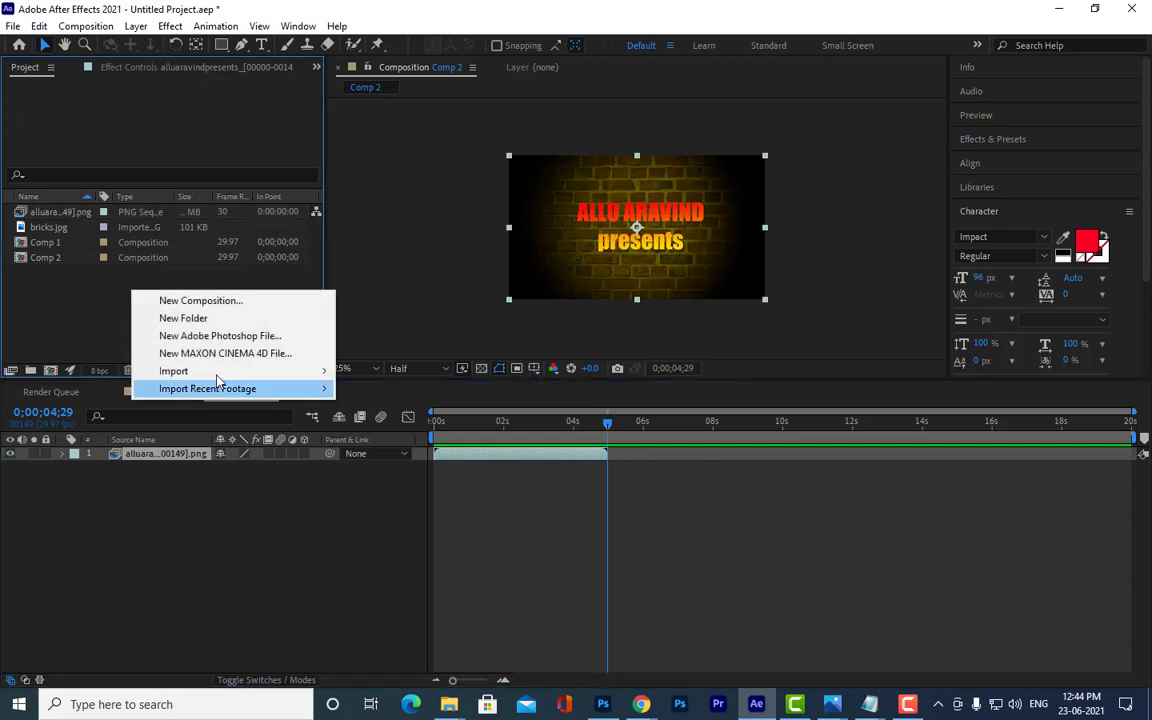
mouse_move(330, 373)
left_click(398, 376)
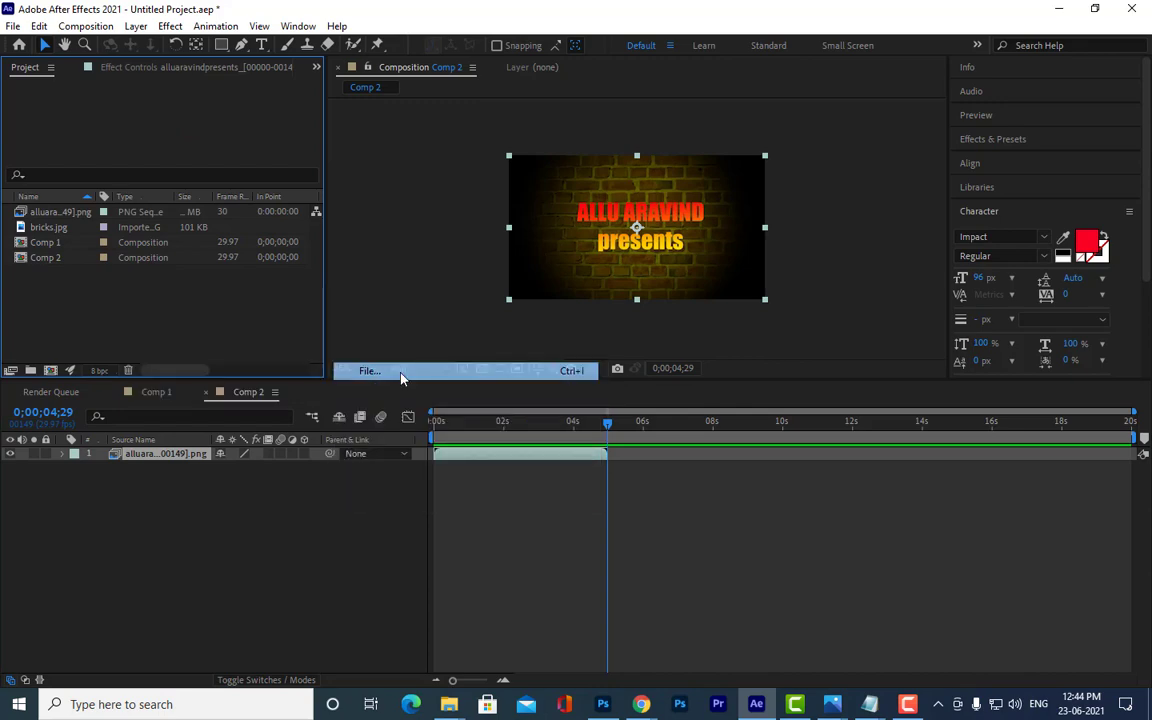
left_click(472, 105)
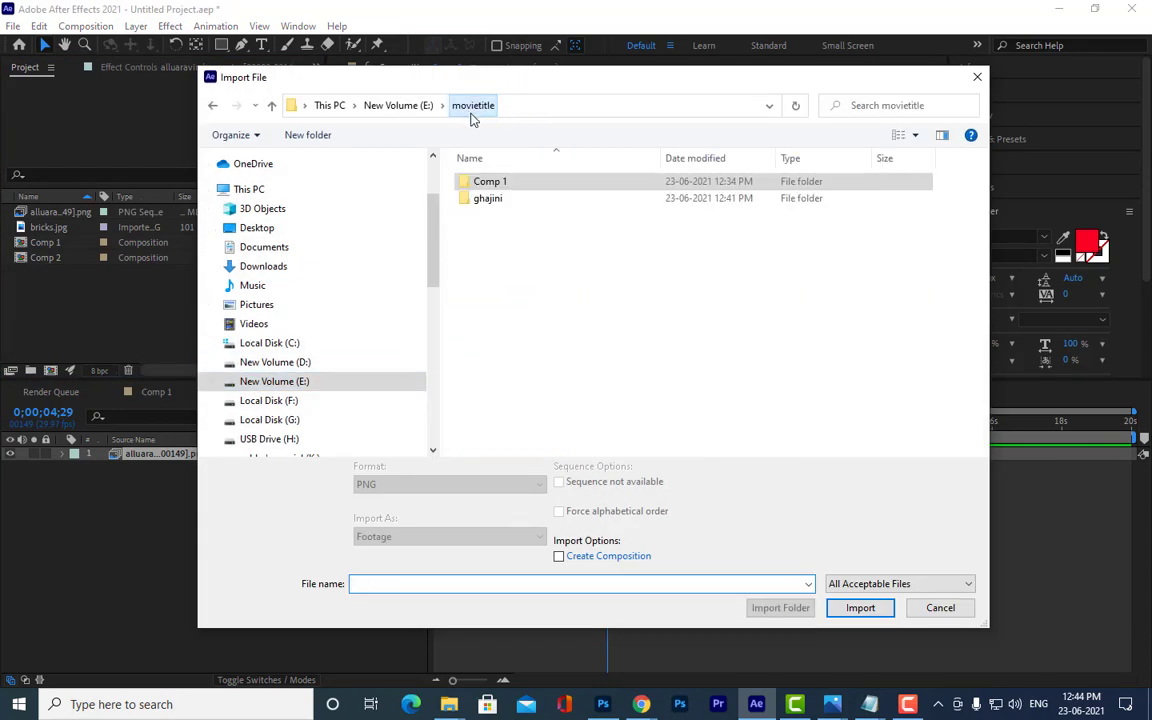
double_click(494, 204)
double_click(488, 184)
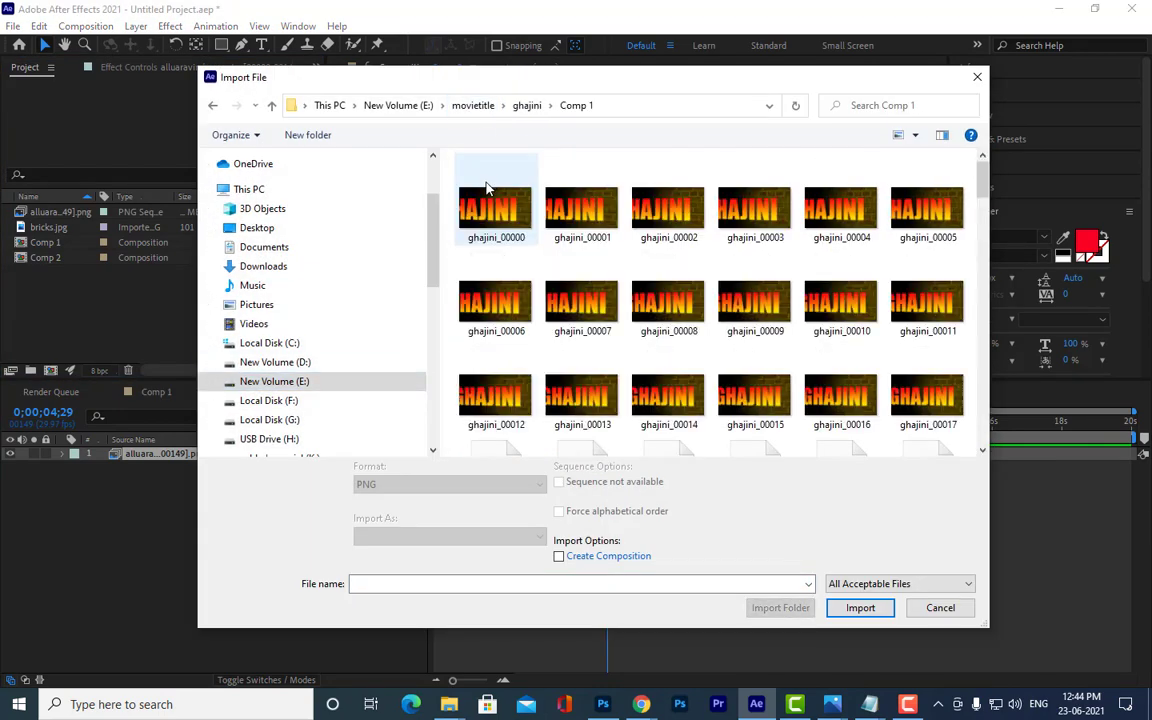
left_click(488, 186)
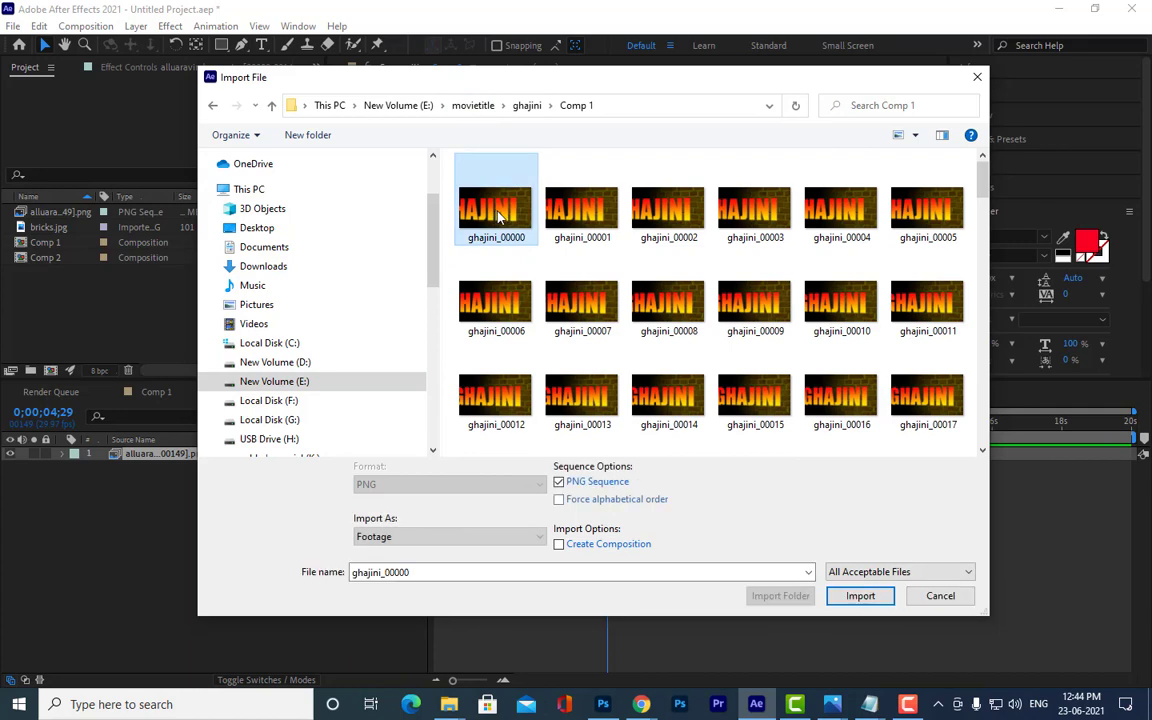
left_click(864, 597)
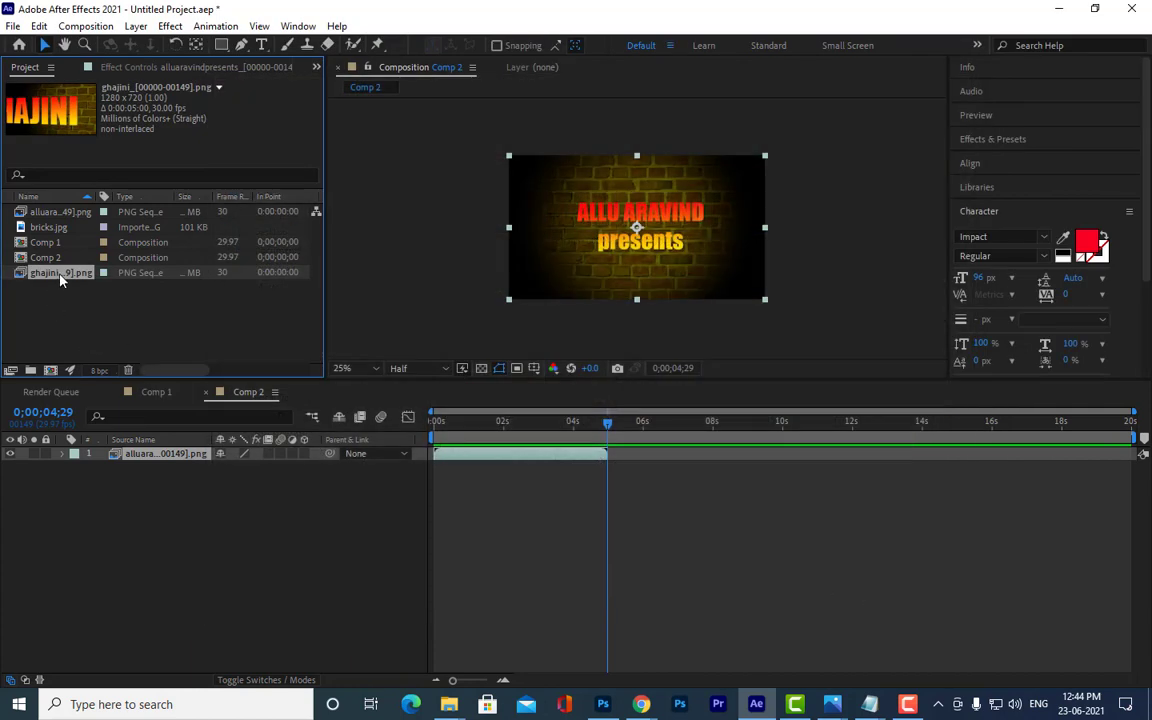
Step: Add the ghajini sequence to Comp 2 and start it at the playhead with [
left_click_drag(60, 273, 193, 490)
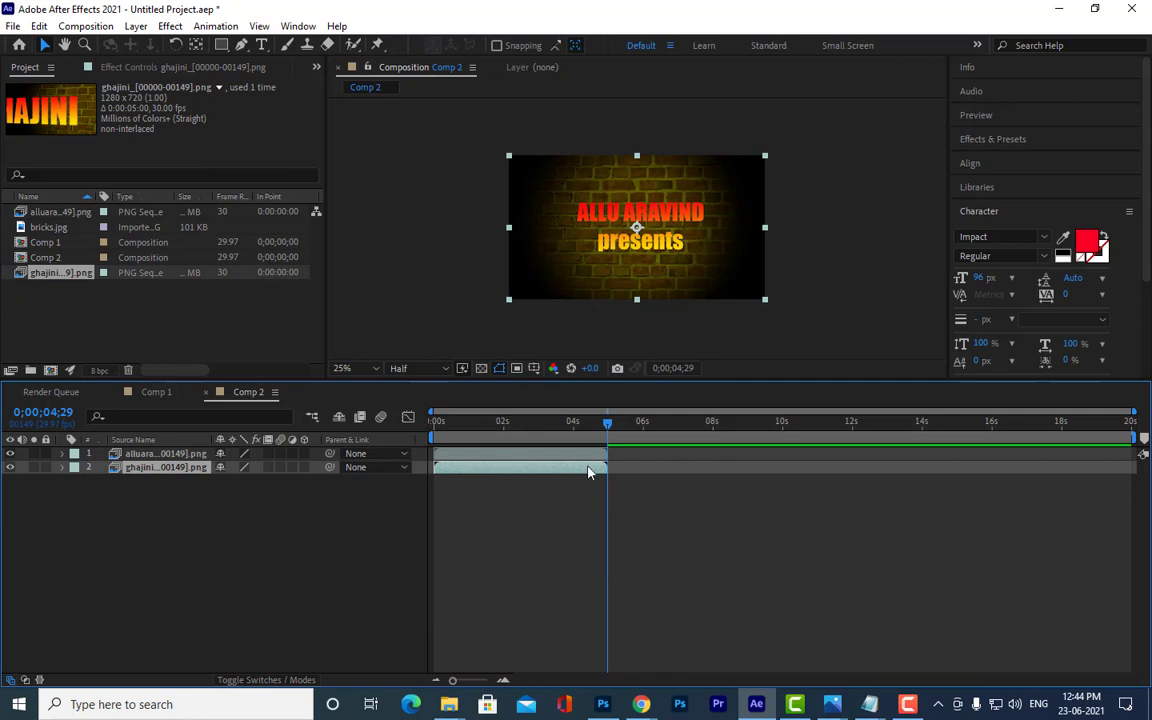
left_click(540, 453)
left_click(543, 472)
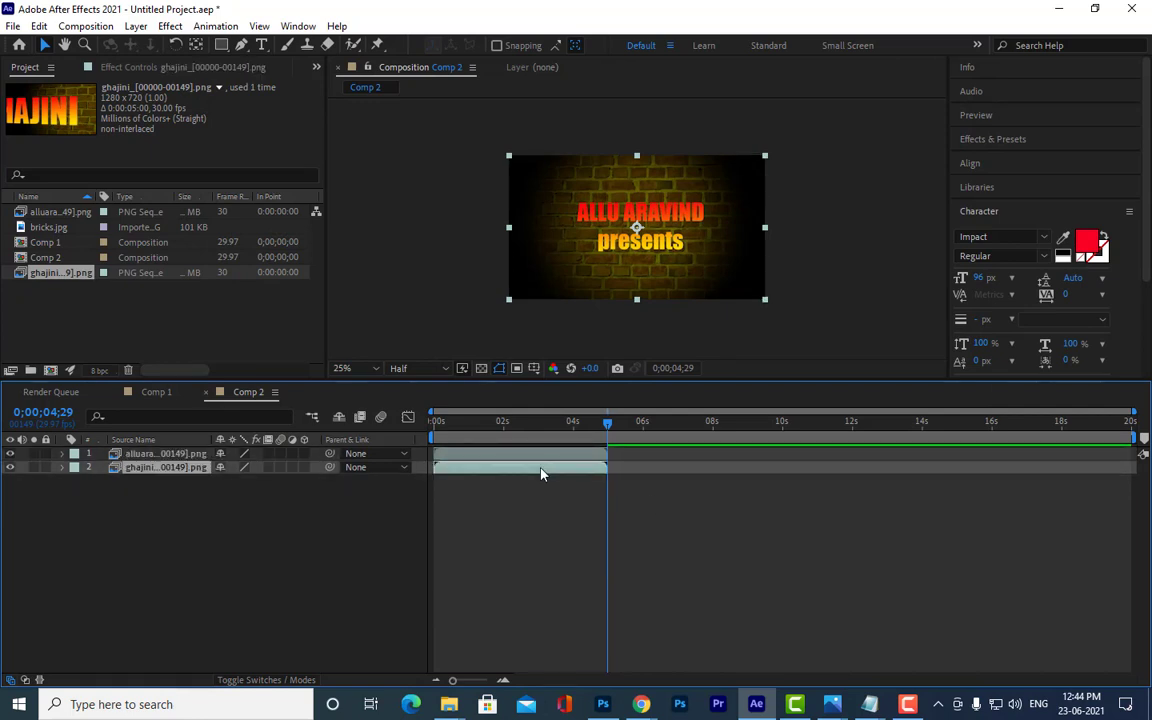
left_click(607, 426)
key("bracketleft")
Step: Preview both titles from the start, checking the ghajini layer around 5;13
left_click_drag(483, 422, 437, 422)
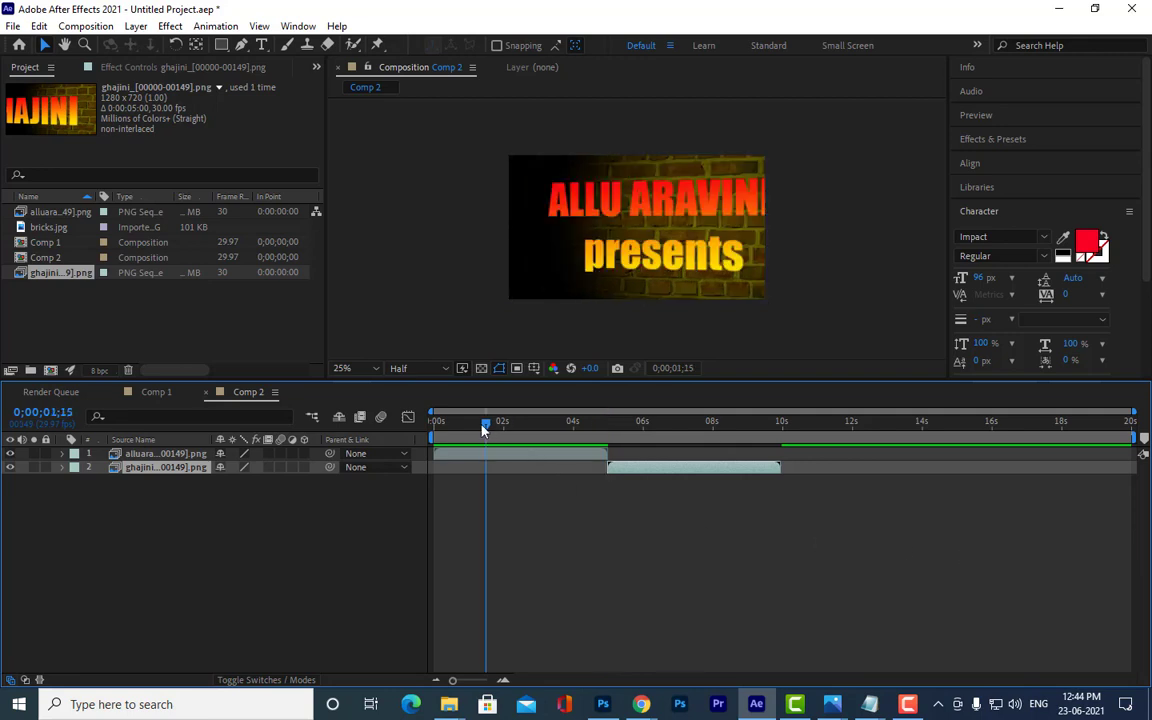
left_click(321, 527)
key("space")
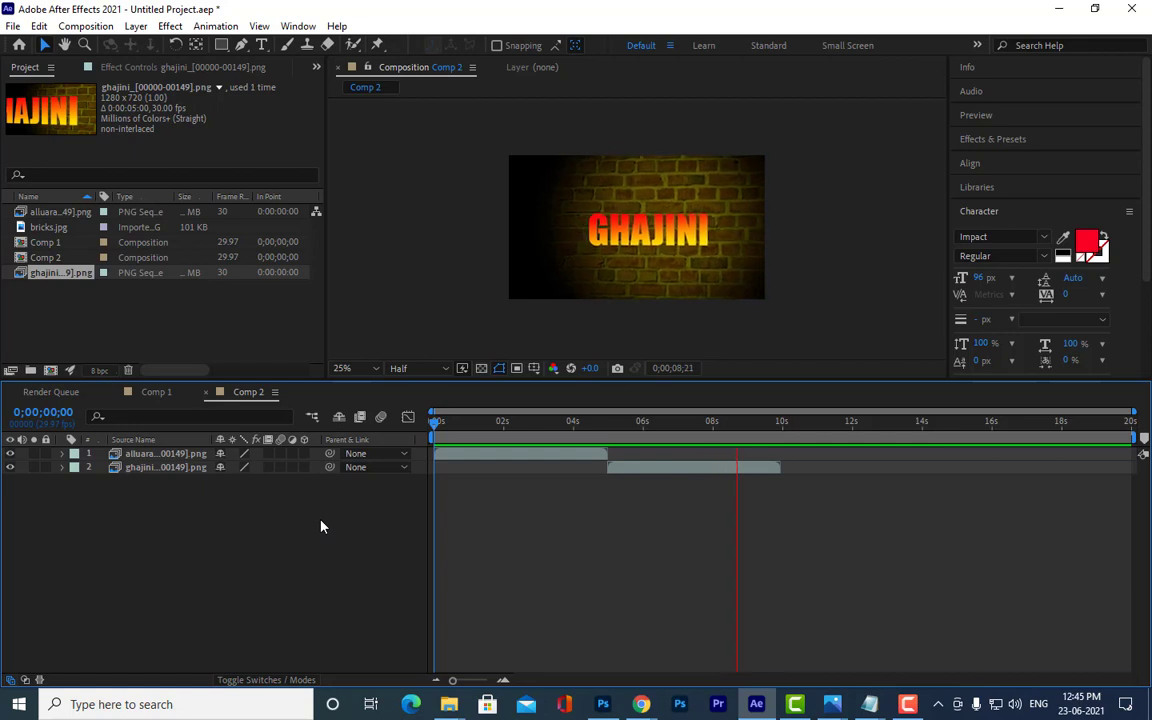
left_click(632, 472)
left_click(632, 472)
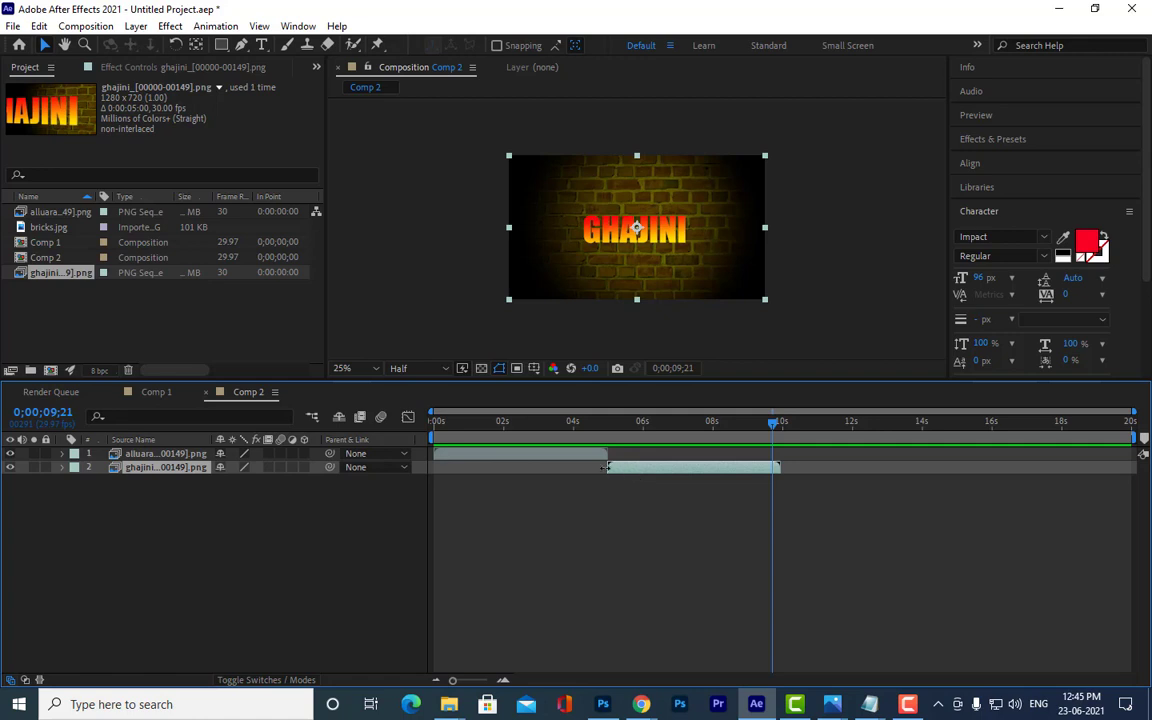
left_click_drag(606, 467, 608, 467)
left_click(621, 426)
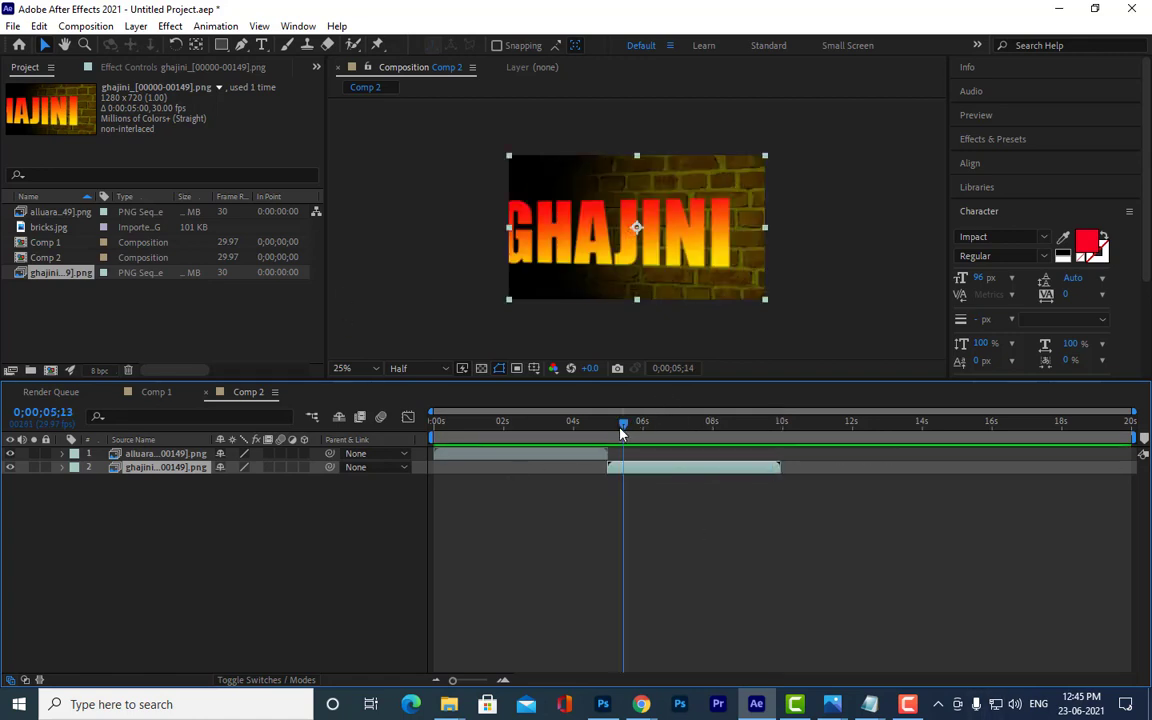
left_click(453, 478)
key("space")
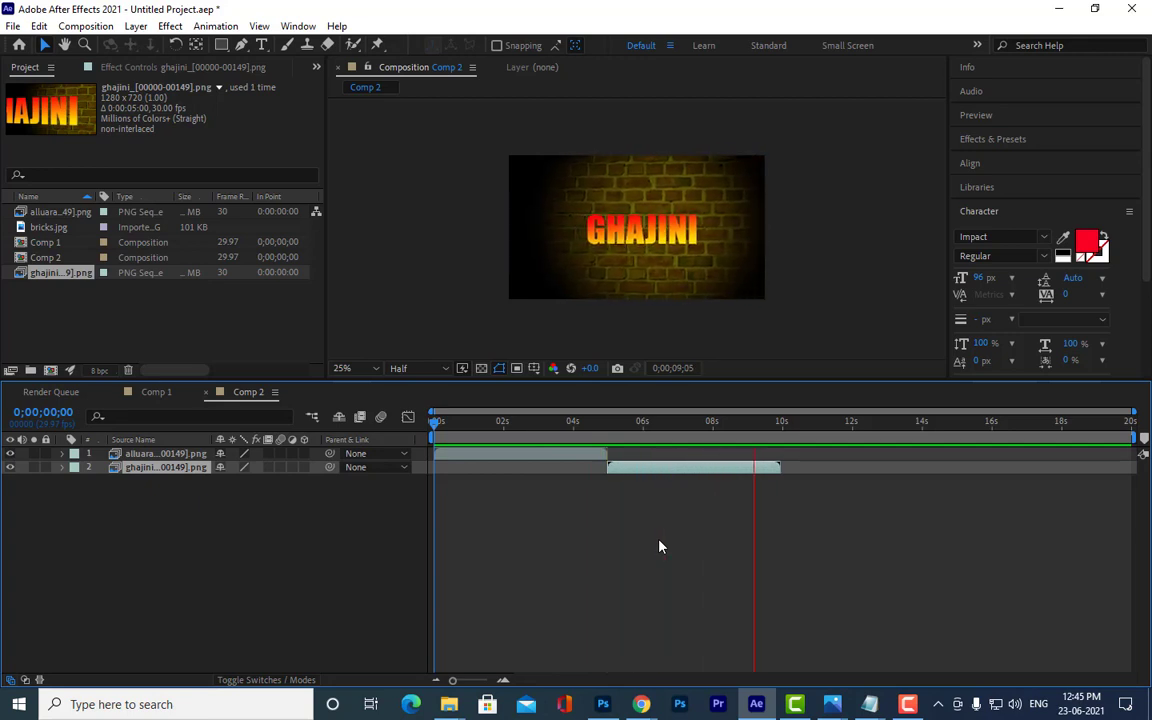
Step: Play and stop the Comp 2 preview several times from the beginning
key("space")
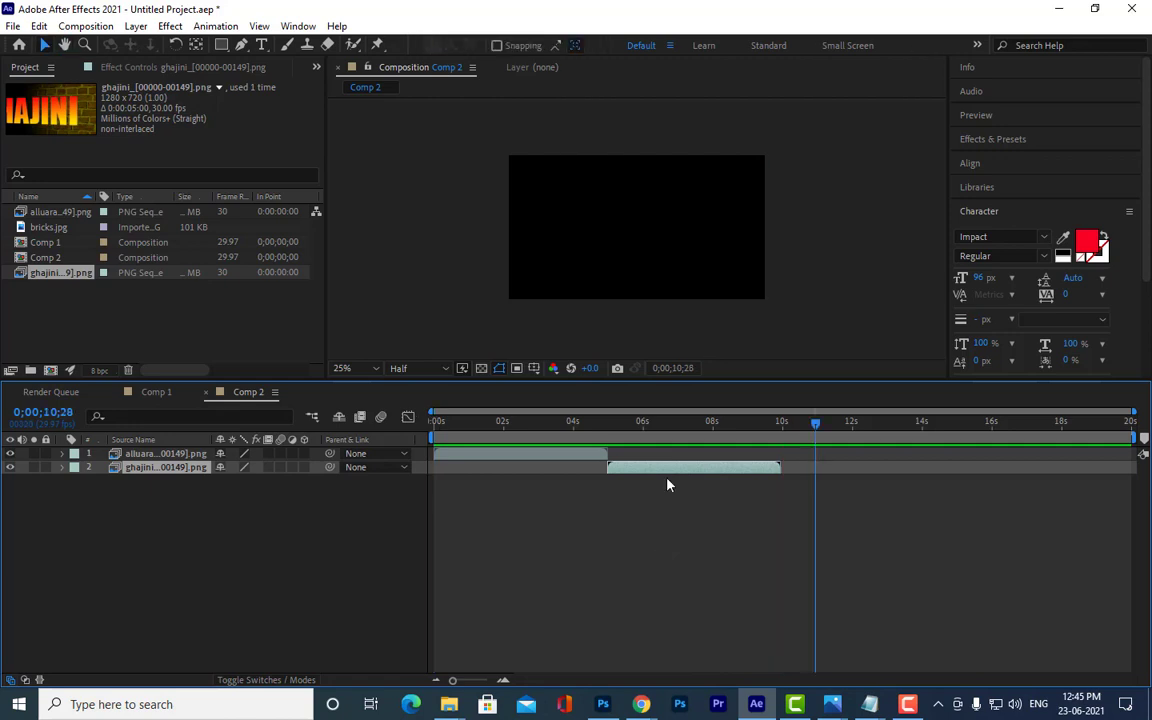
key("space")
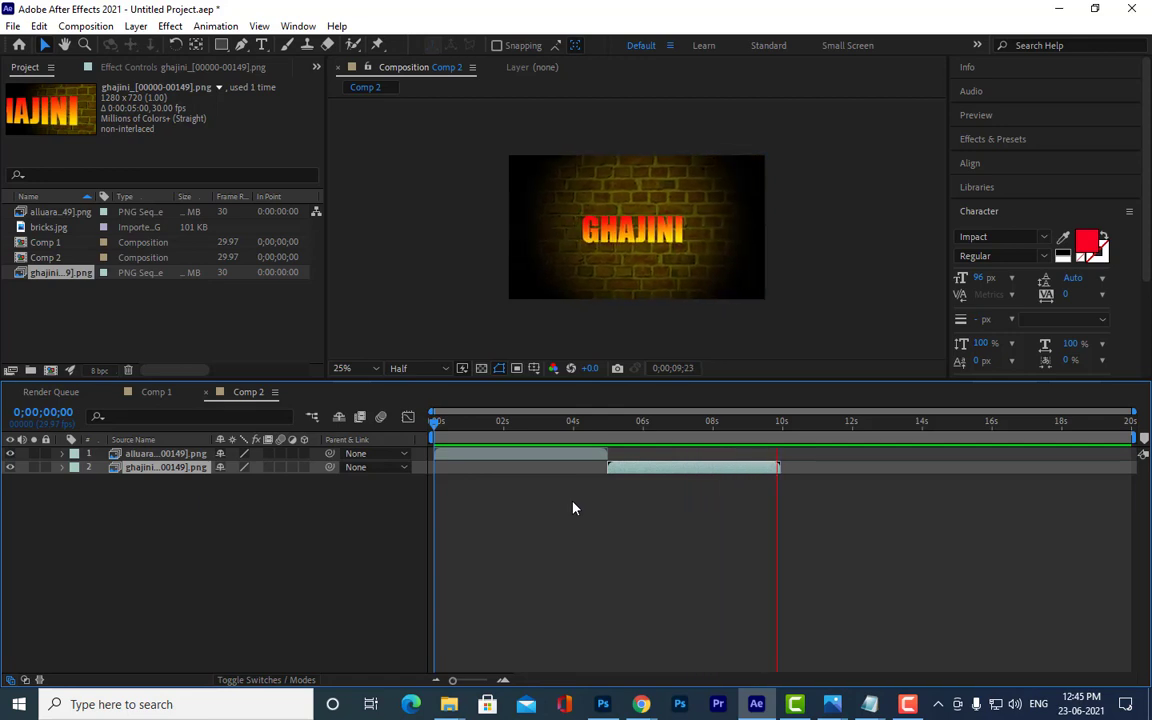
key("space")
key("Home")
key("space")
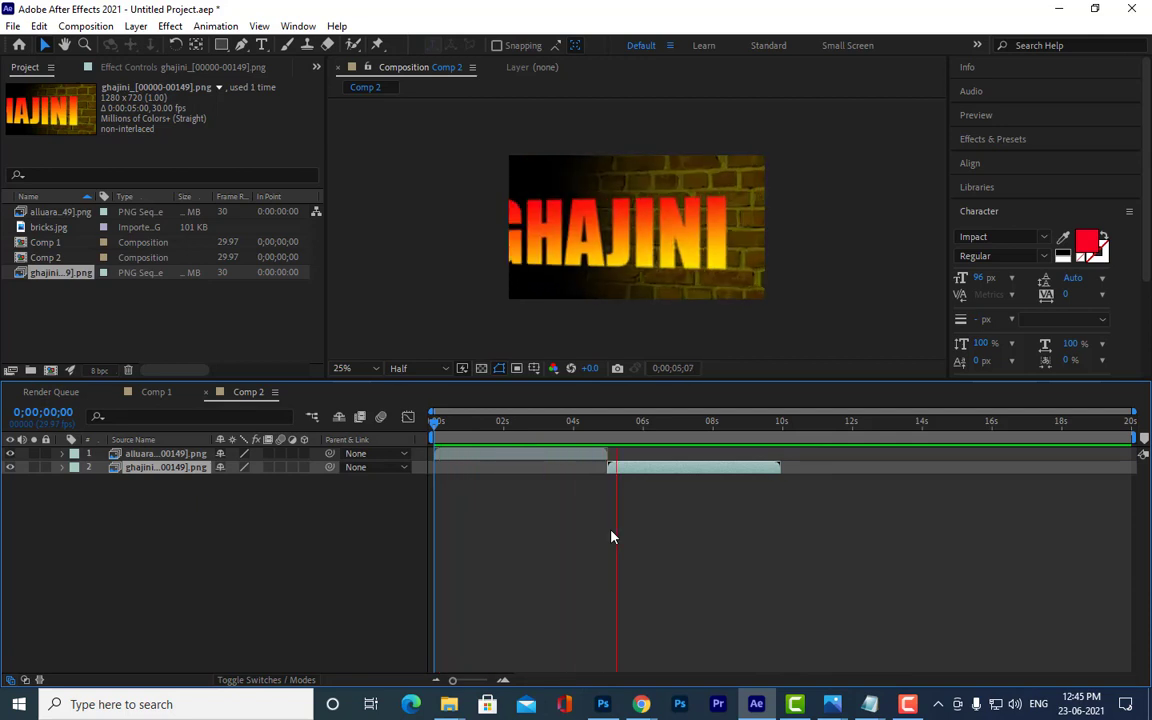
left_click(440, 428)
Step: Scrub the timeline and park the time indicator at 0;00;09;27, the last GHAJINI frame
mouse_move(444, 436)
left_mouse_down()
mouse_move(584, 440)
mouse_move(610, 428)
left_mouse_up()
left_click(484, 459)
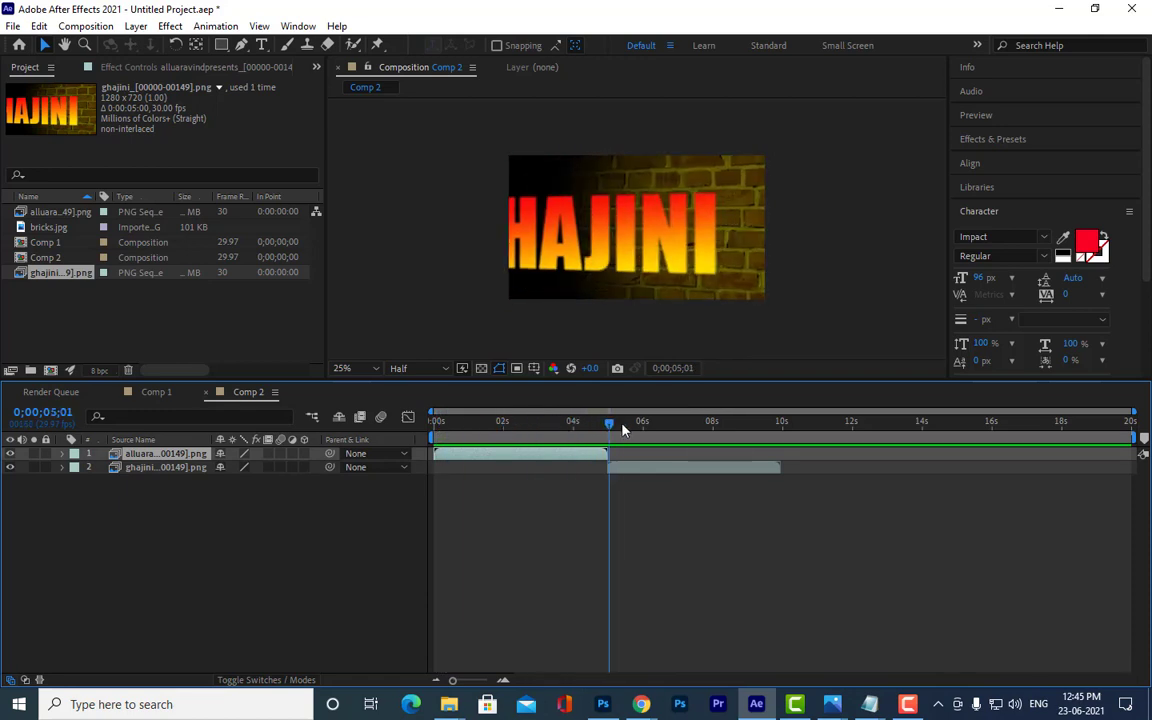
mouse_move(610, 426)
left_mouse_down()
mouse_move(577, 427)
mouse_move(779, 432)
left_mouse_up()
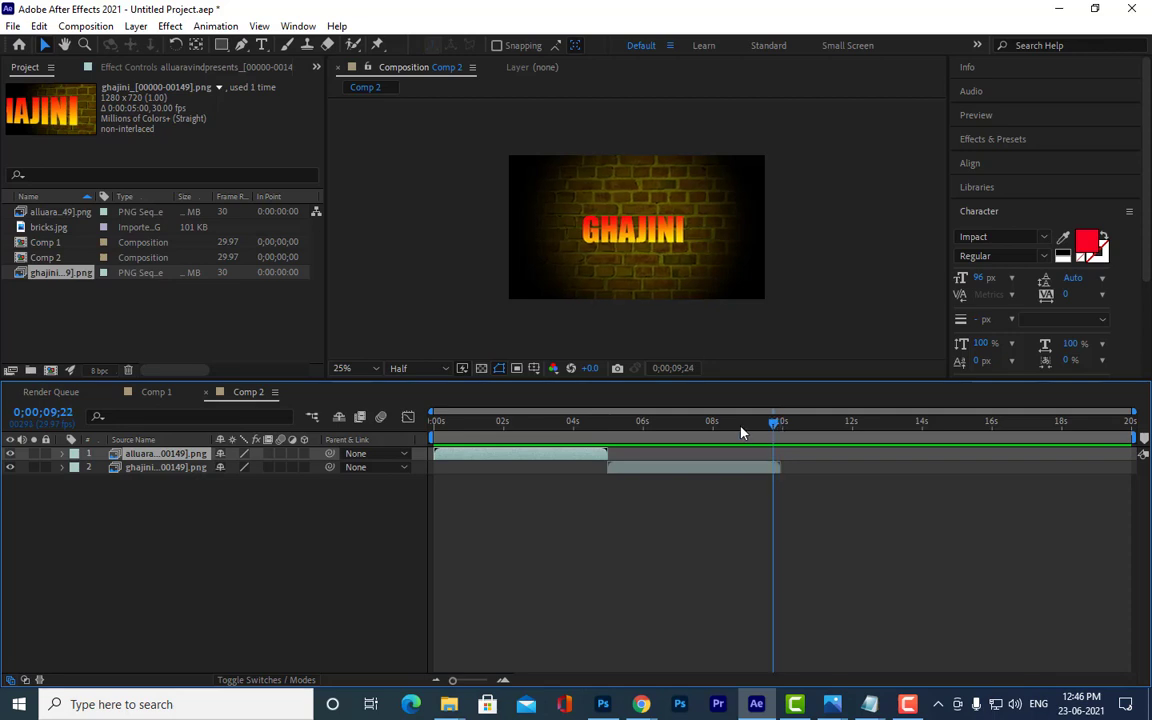
left_click_drag(779, 432, 408, 412)
key("space")
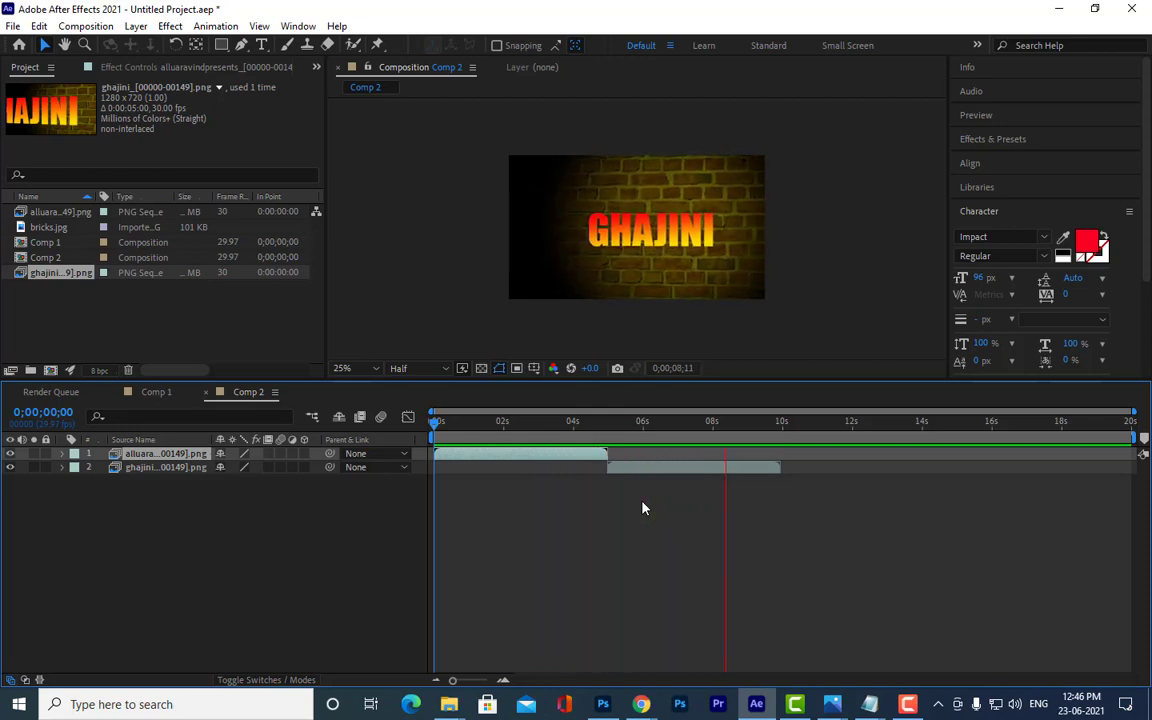
key("space")
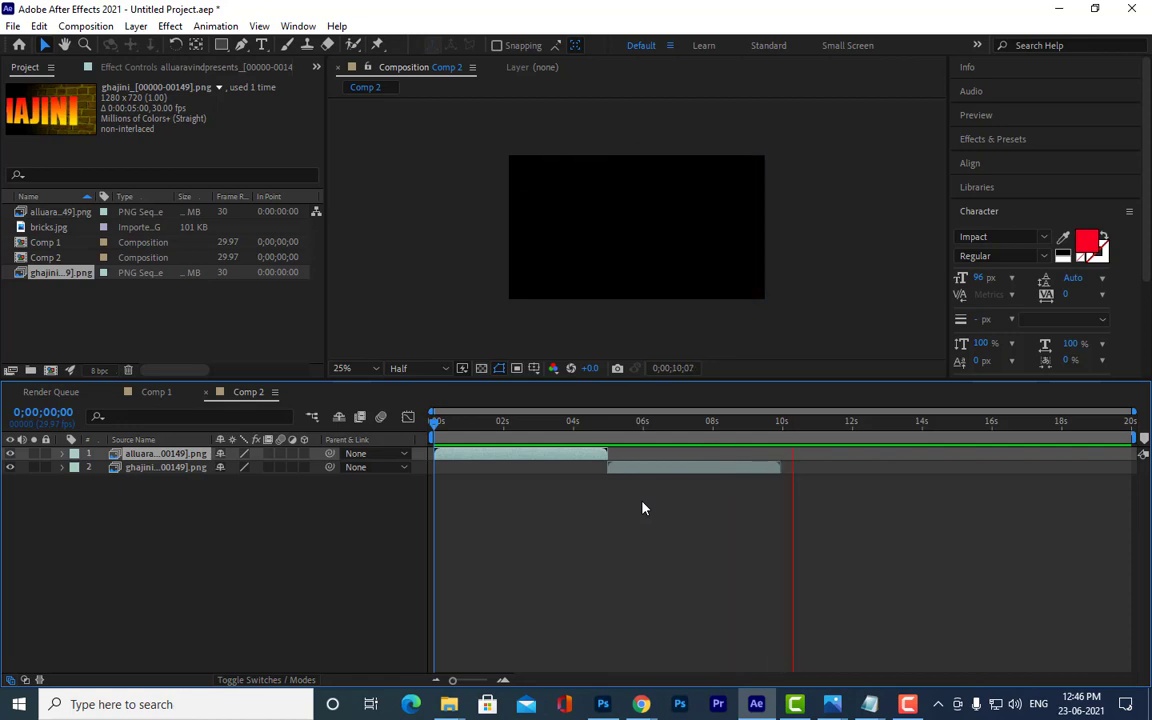
left_click_drag(805, 421, 777, 422)
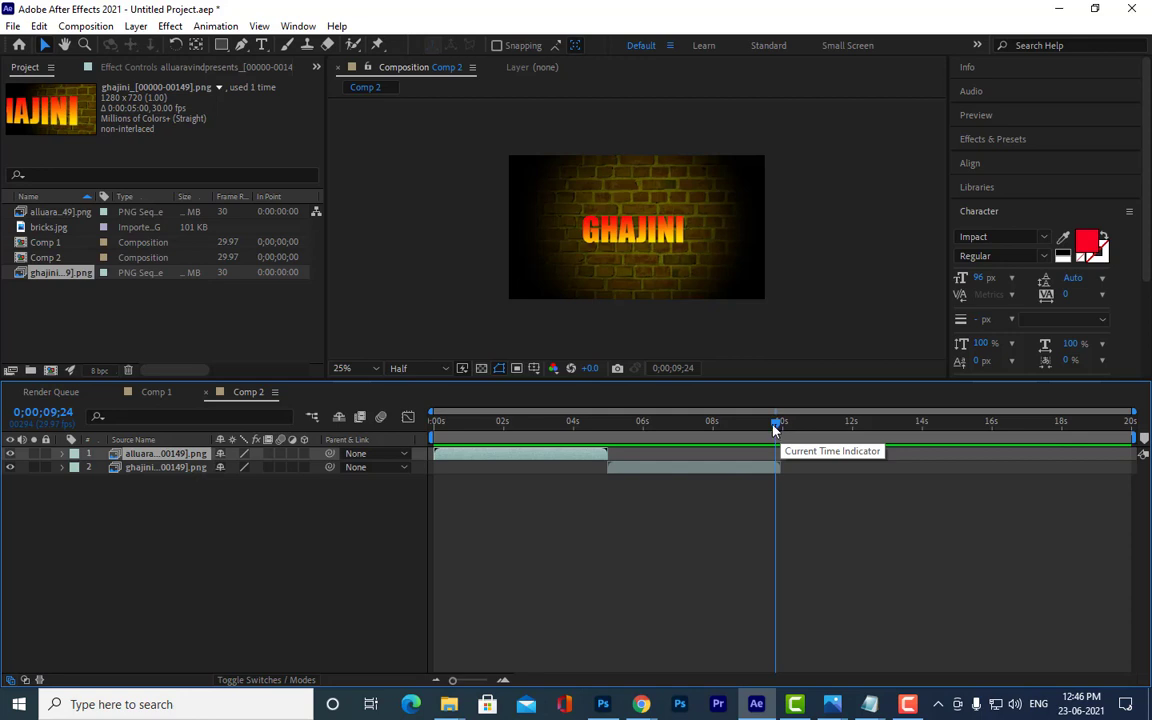
left_click_drag(775, 428, 779, 437)
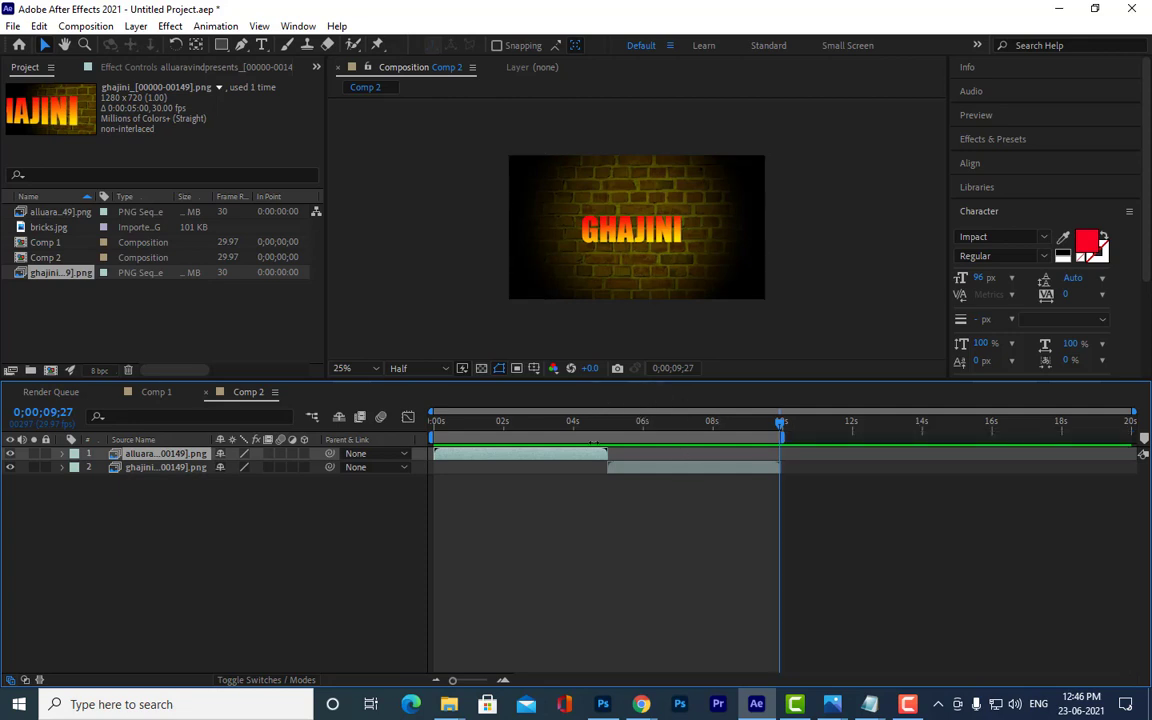
Step: End the work area at the current time, trim the comp to it, and preview from the start
key("n")
right_click(591, 439)
left_click(664, 482)
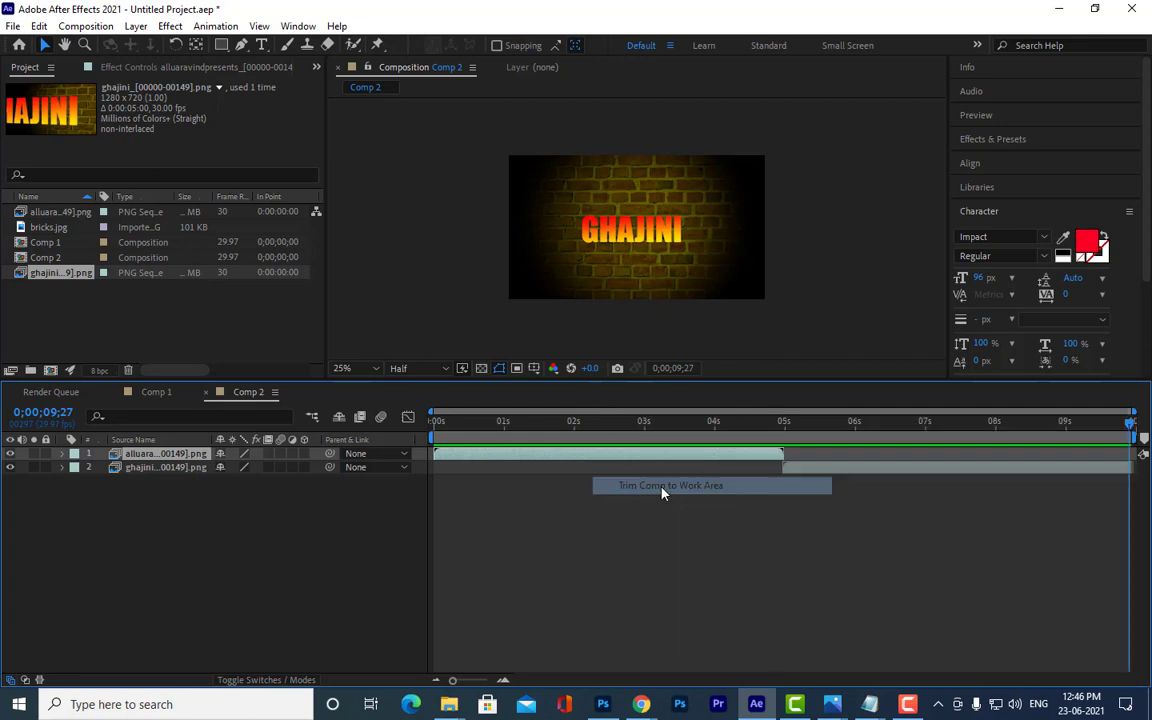
key("Home")
key("space")
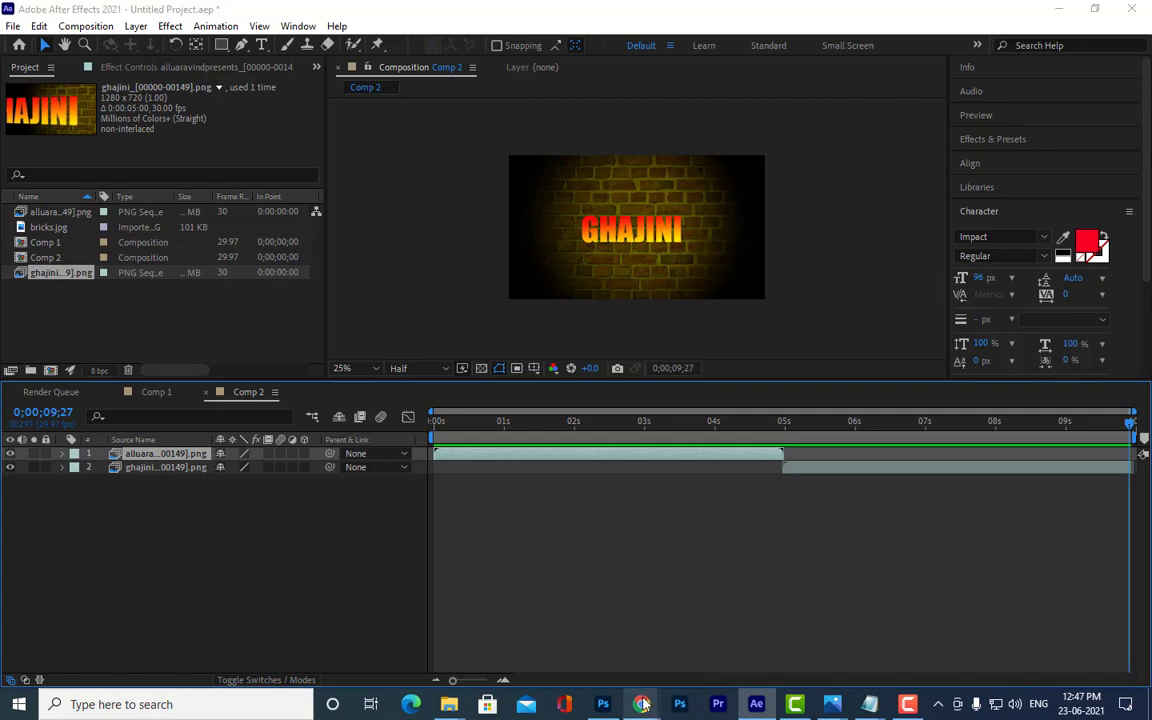
Step: Search YouTube for 'action movie music' and filter results to under 4 minutes
mouse_move(641, 704)
left_click(553, 625)
left_click(598, 14)
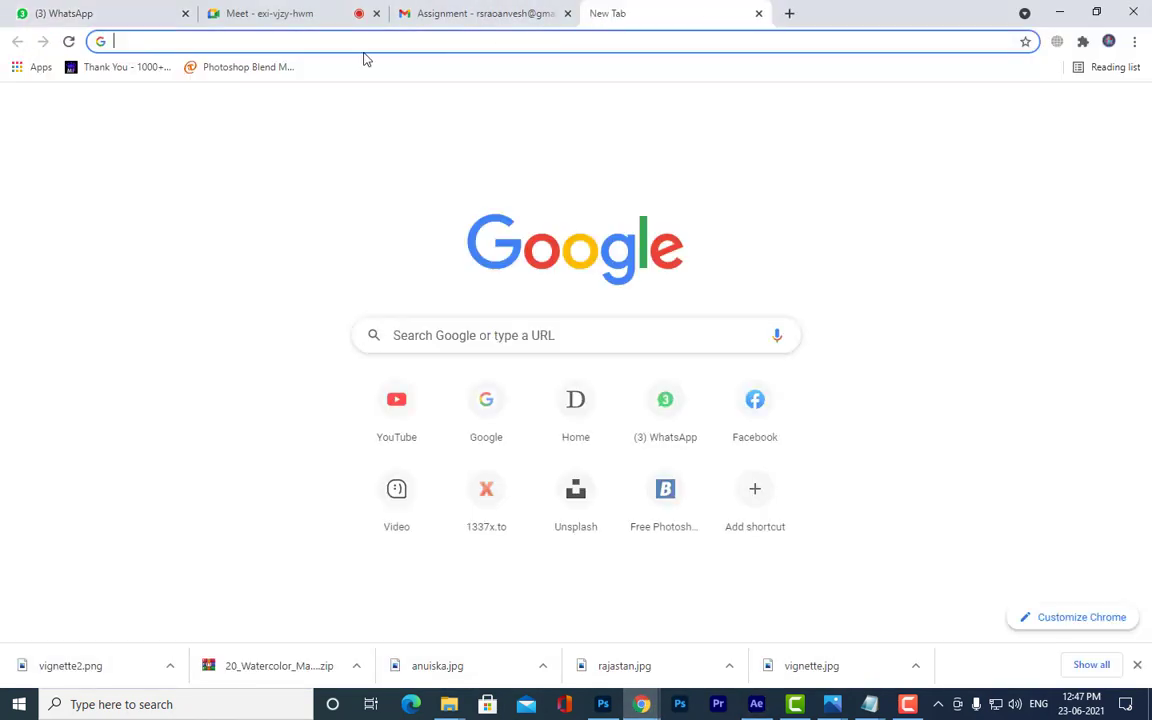
left_click(409, 405)
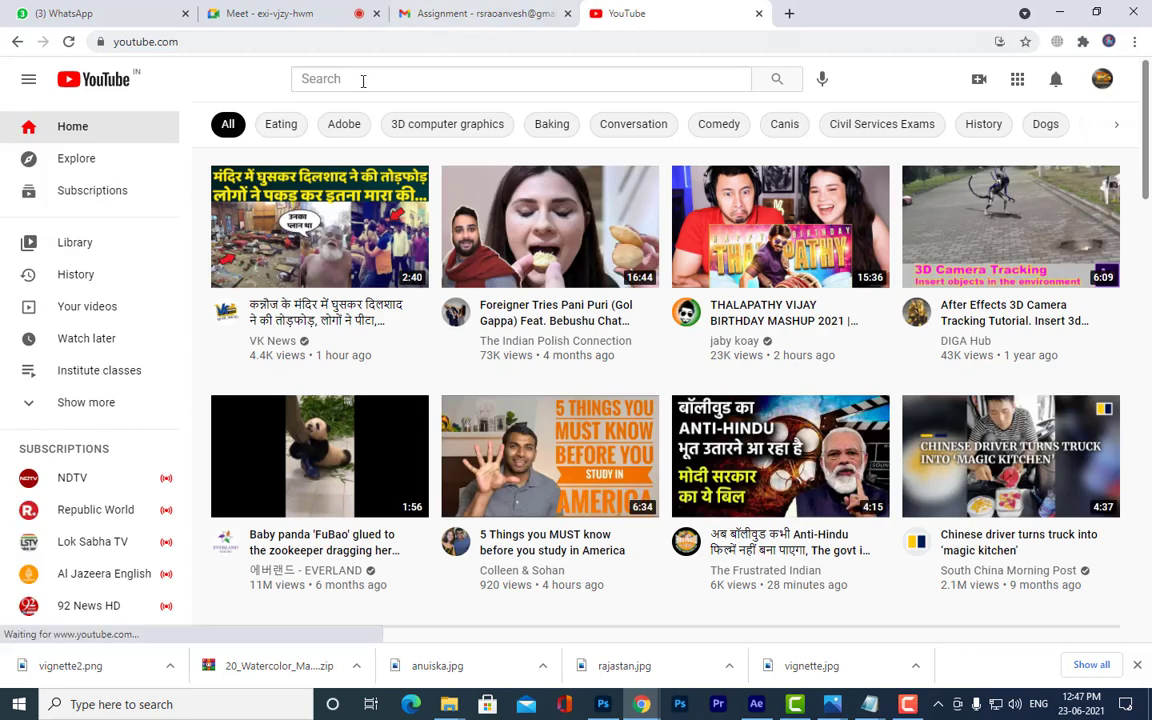
left_click(380, 76)
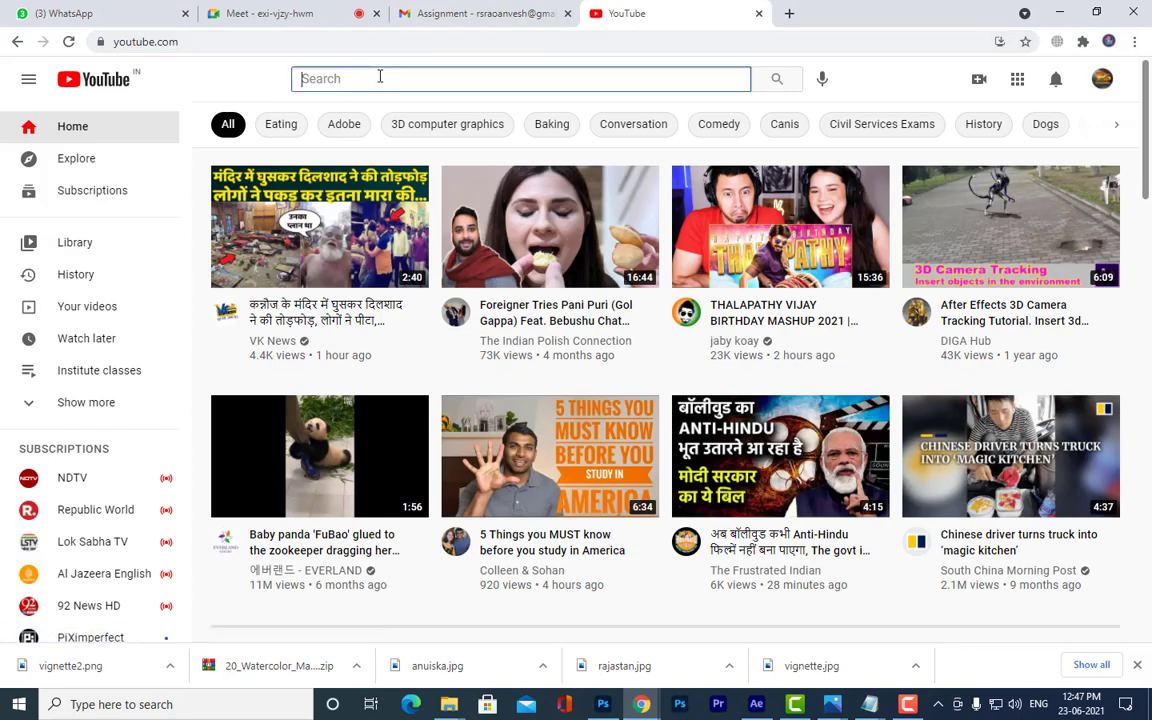
type("action")
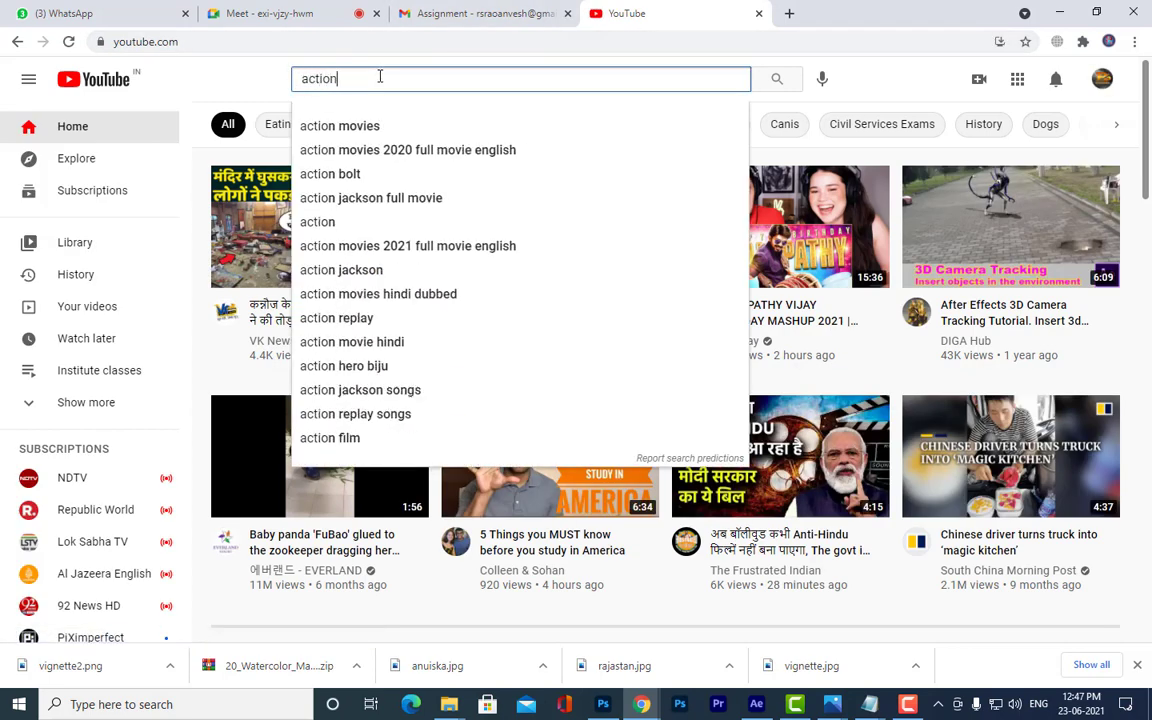
type(" movie mou")
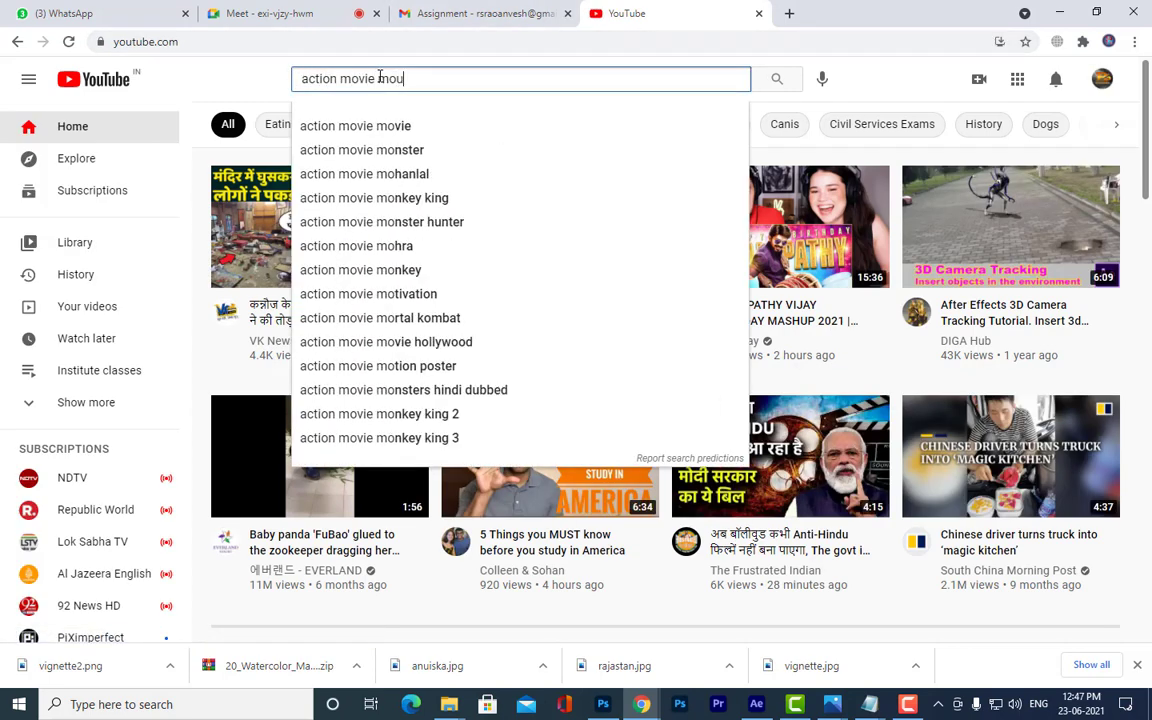
key("BackSpace")
key("BackSpace")
type("usic")
key("Return")
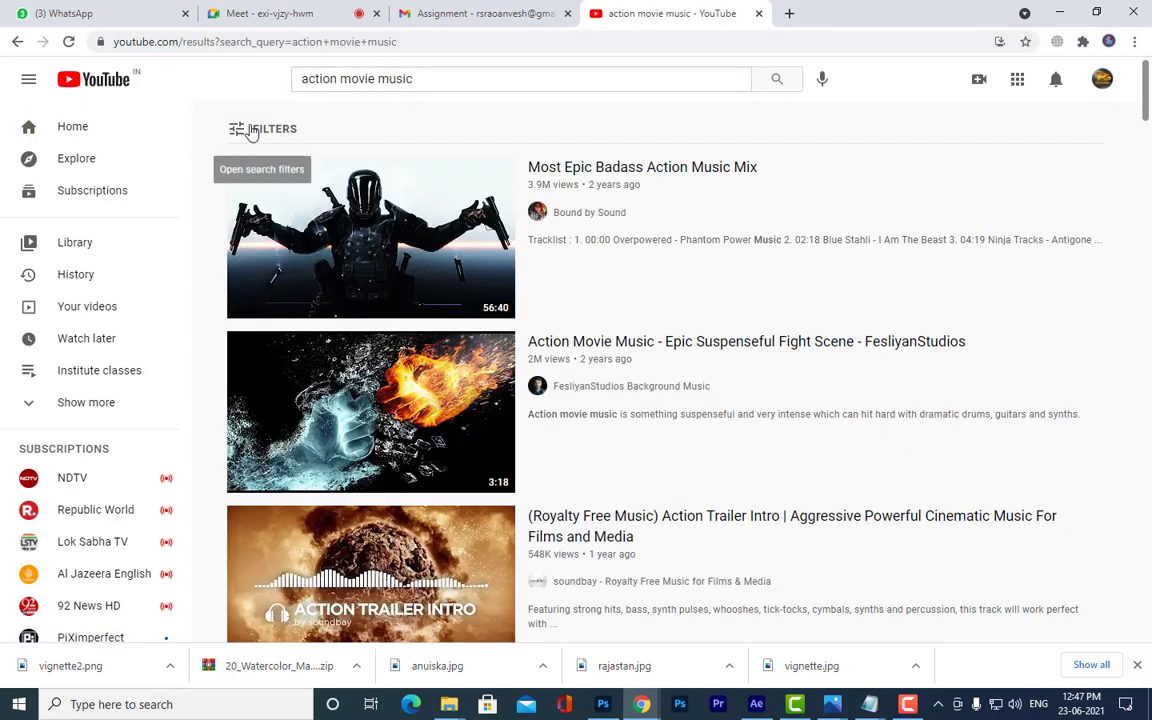
left_click(236, 132)
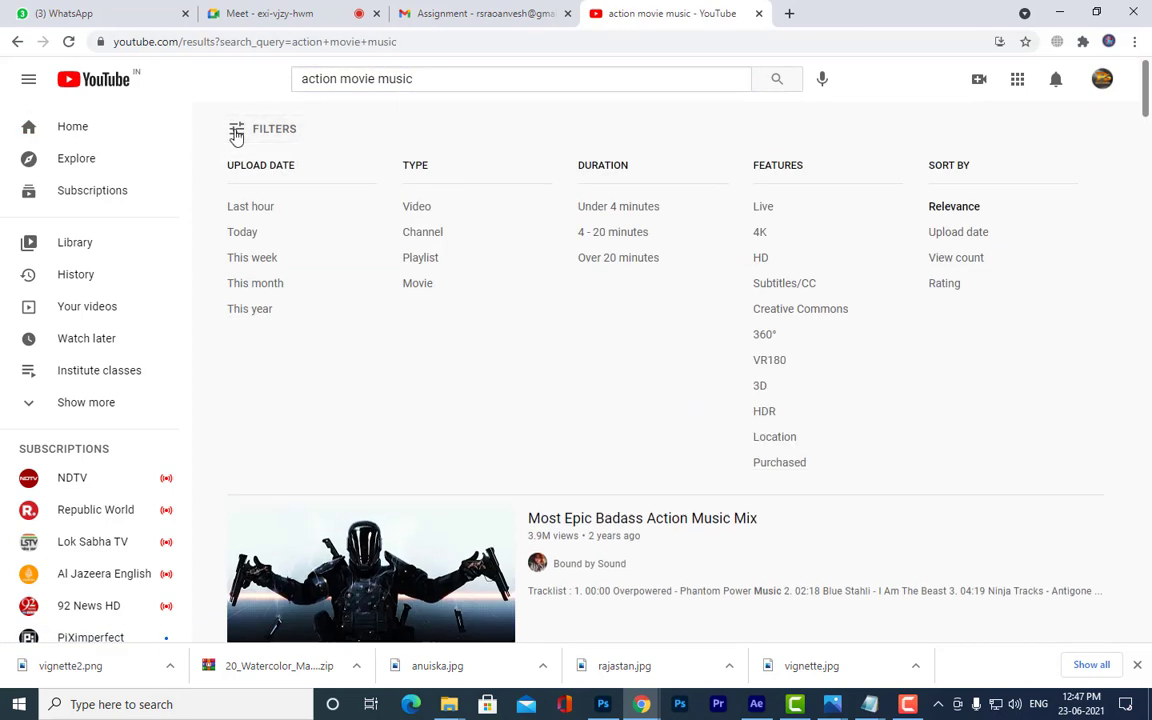
left_click(589, 210)
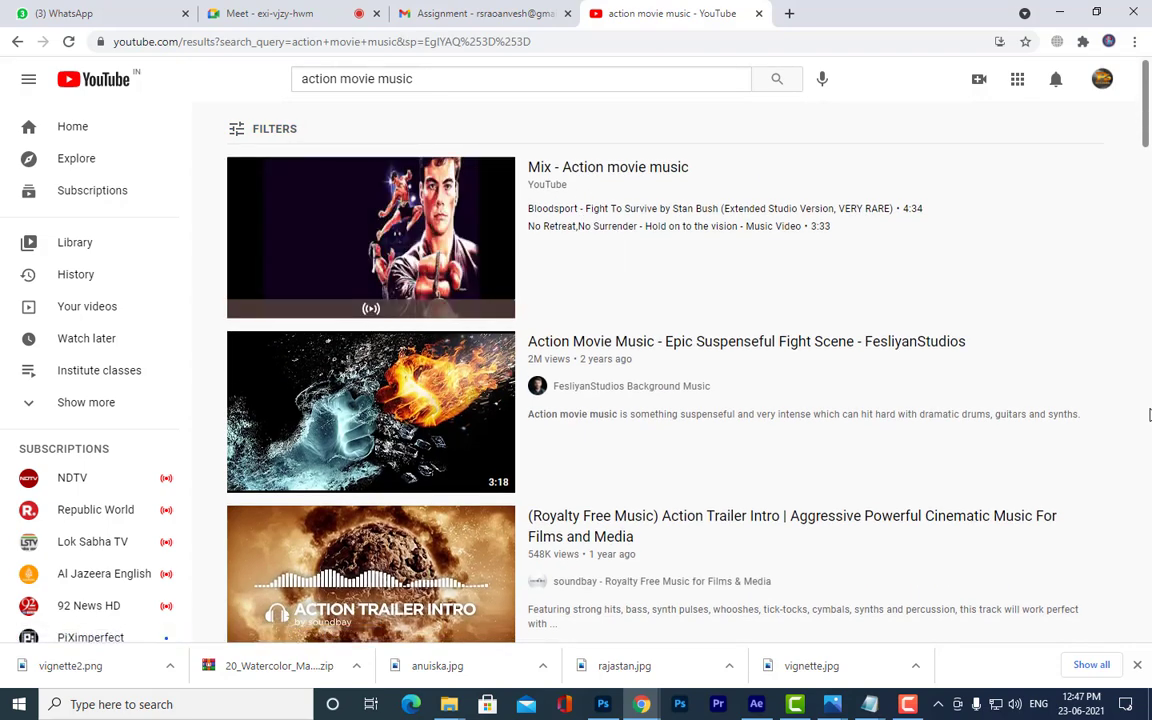
Step: Open the Epic Suspenseful Fight Scene video, skim it, raise the volume and pause
left_click(468, 383)
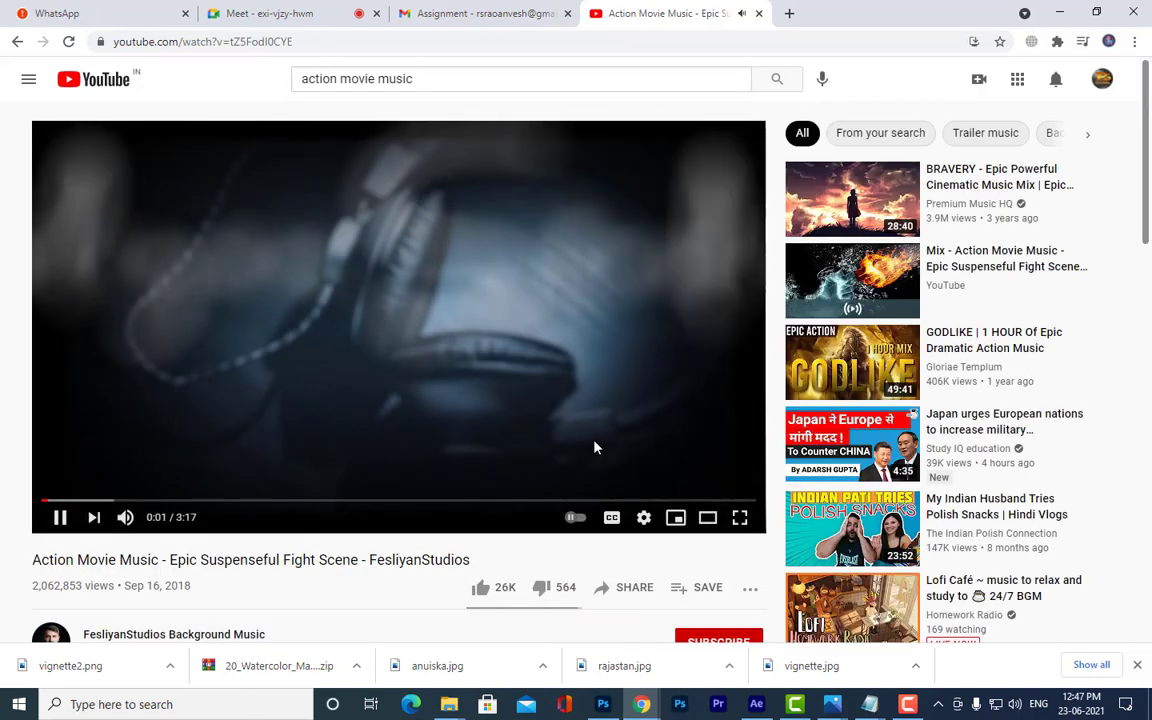
left_click(113, 500)
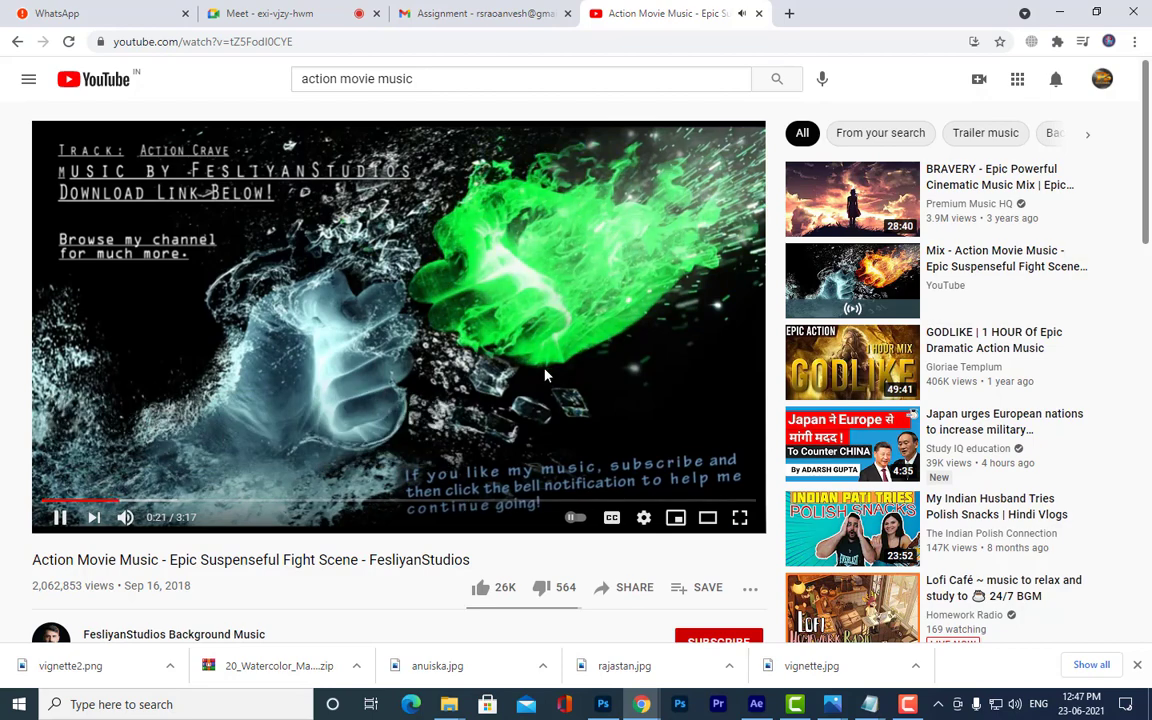
left_click(45, 500)
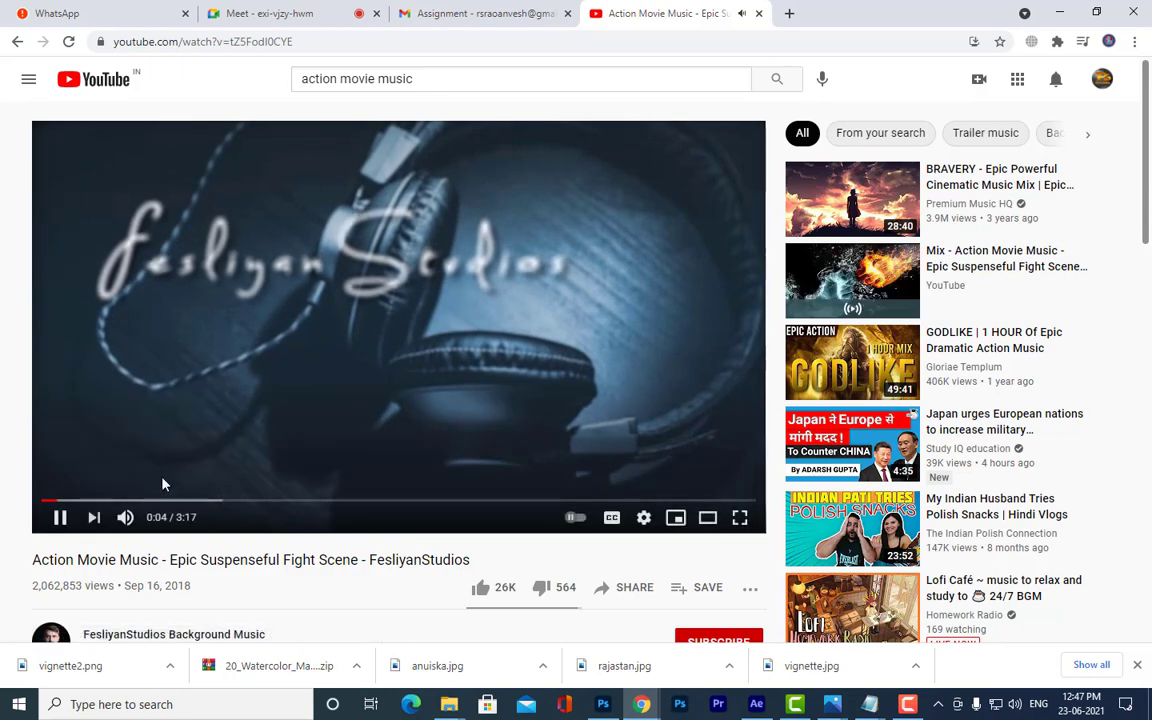
mouse_move(159, 521)
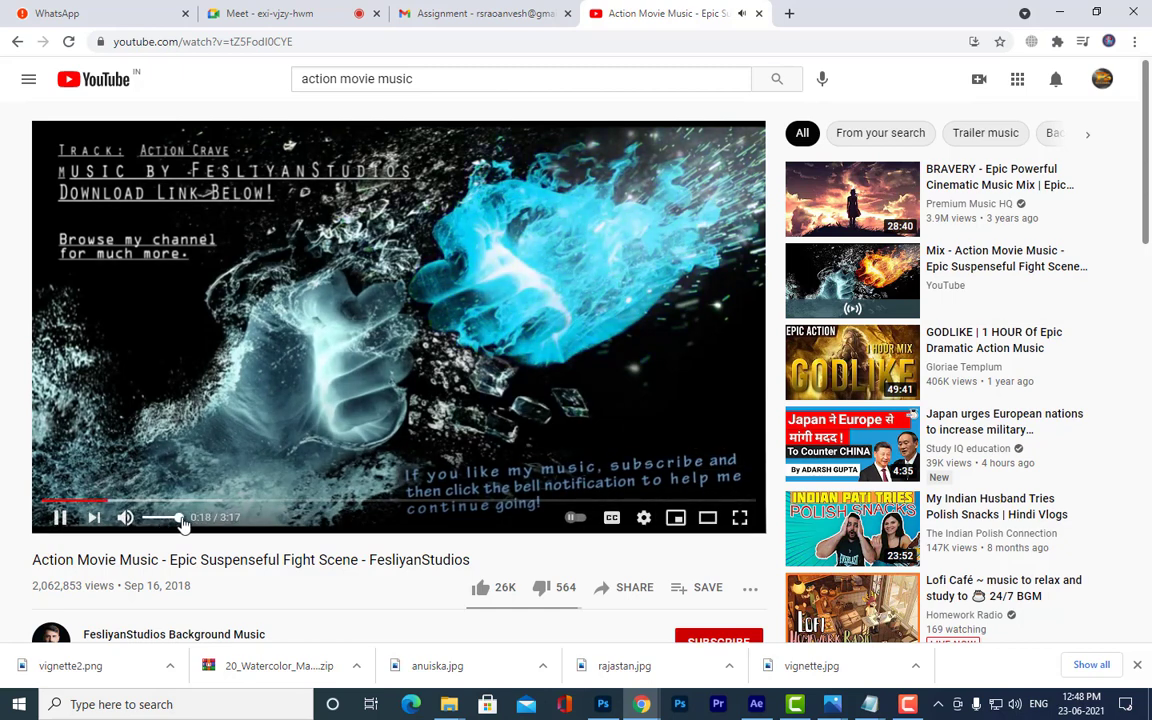
left_click_drag(160, 521, 173, 521)
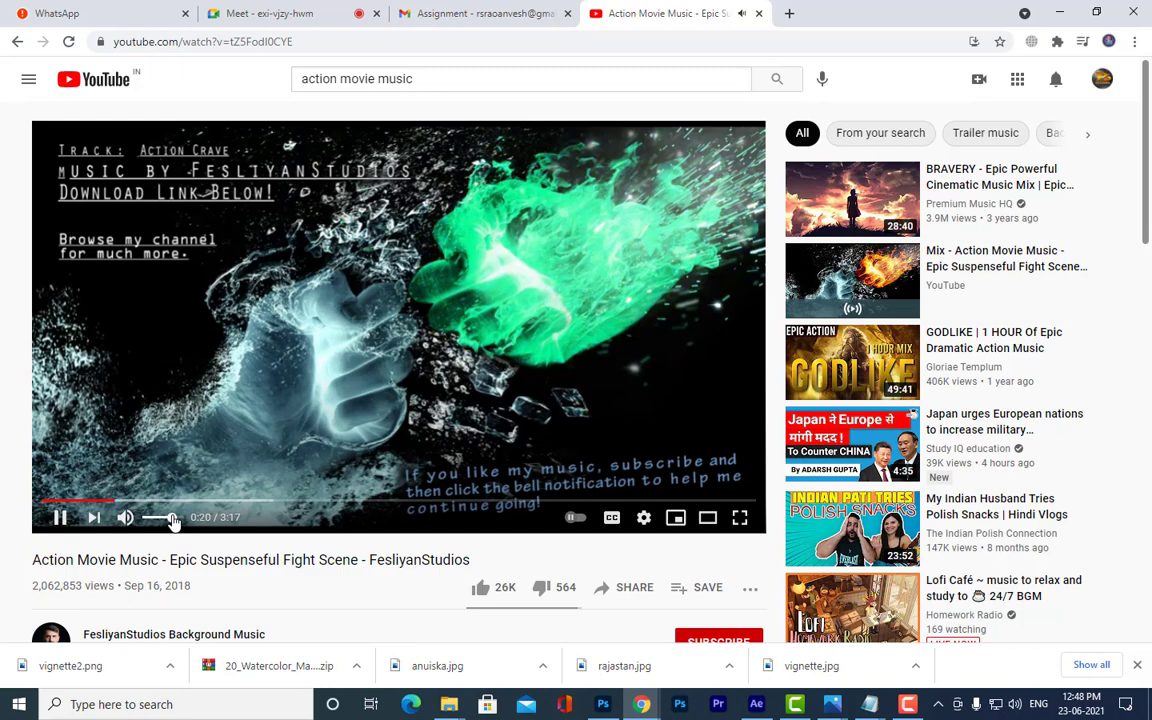
left_click(70, 520)
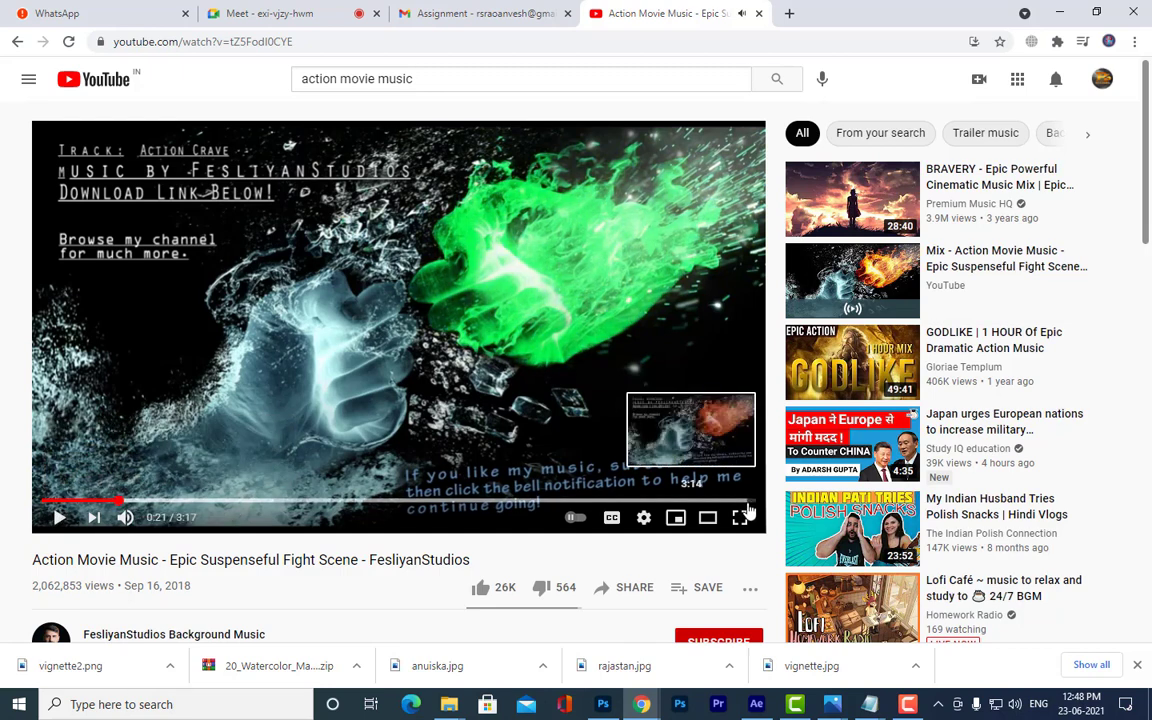
Step: Change the video's address from youtube.com to yout.com by deleting 'ube'
left_click(150, 42)
left_click_drag(140, 43, 150, 43)
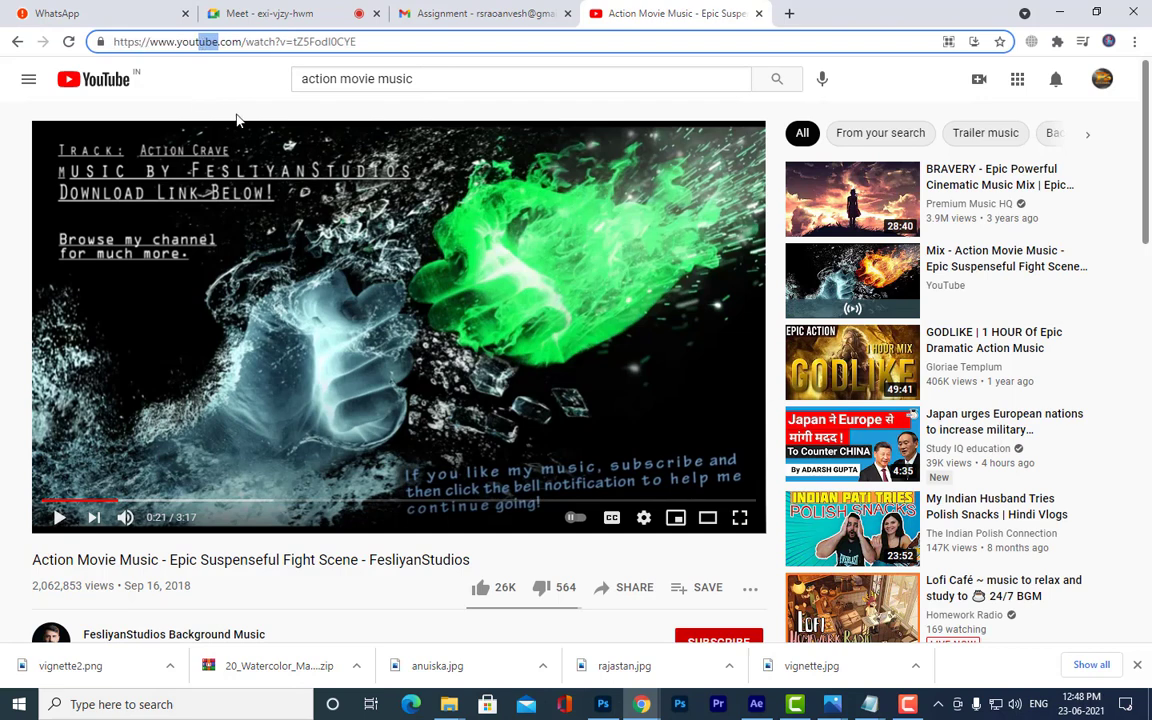
key("BackSpace")
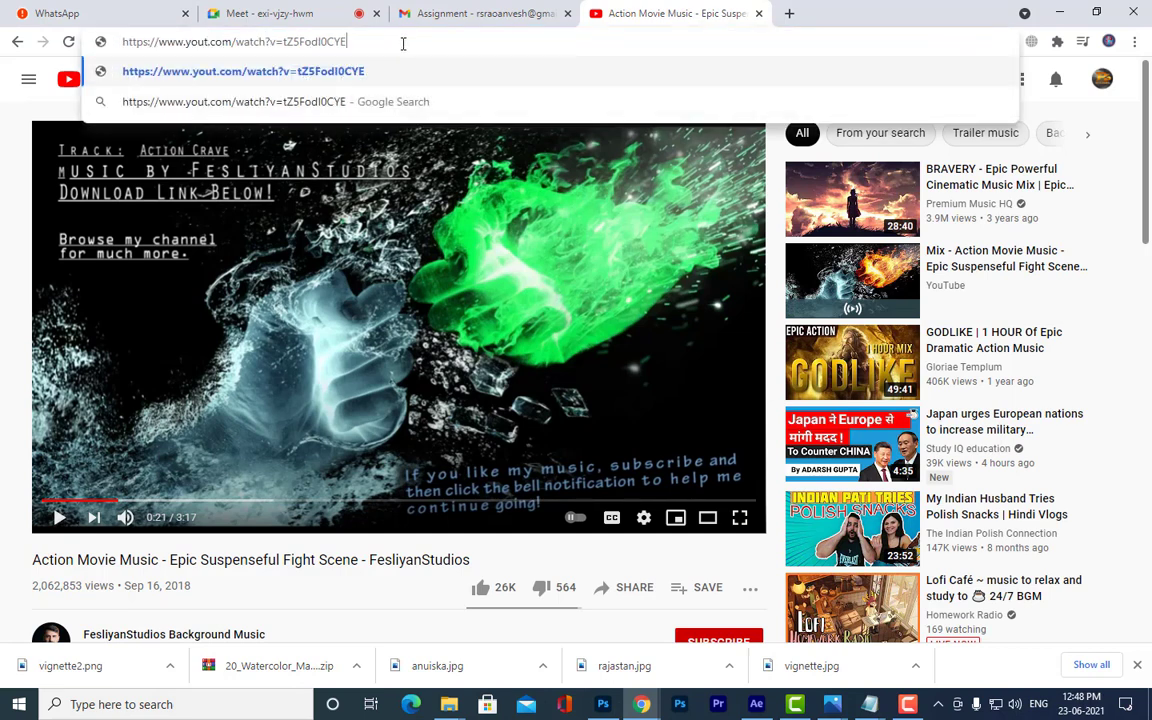
Step: Load the video on yout.com and convert it to an MP3 download
key("Return")
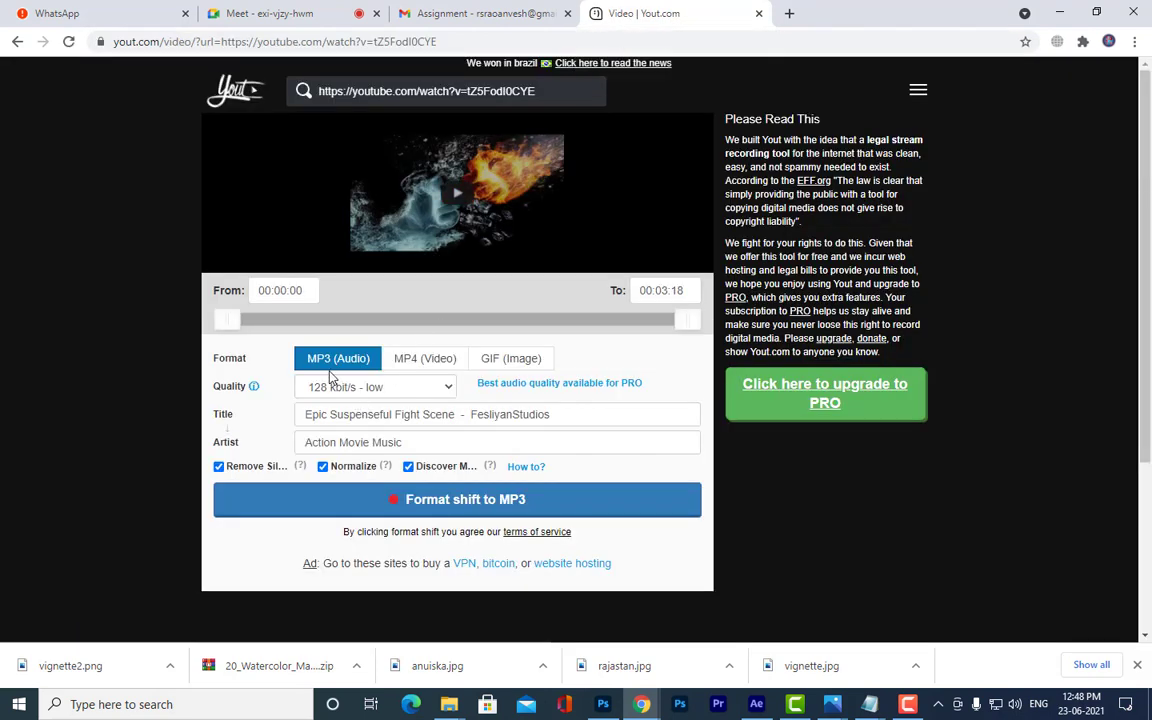
left_click(396, 496)
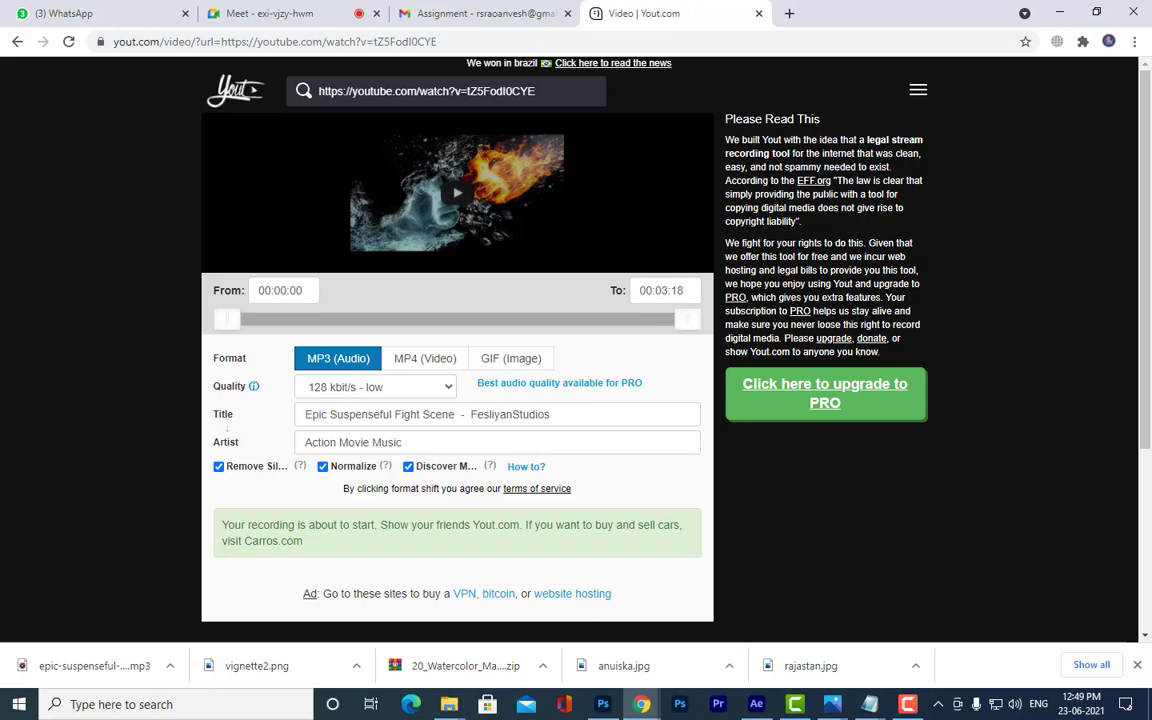
Step: Import epic-suspenseful-fight-scene-fesliyanstudios.mp3 from Downloads and add it to Comp 2 as a layer
left_click(758, 691)
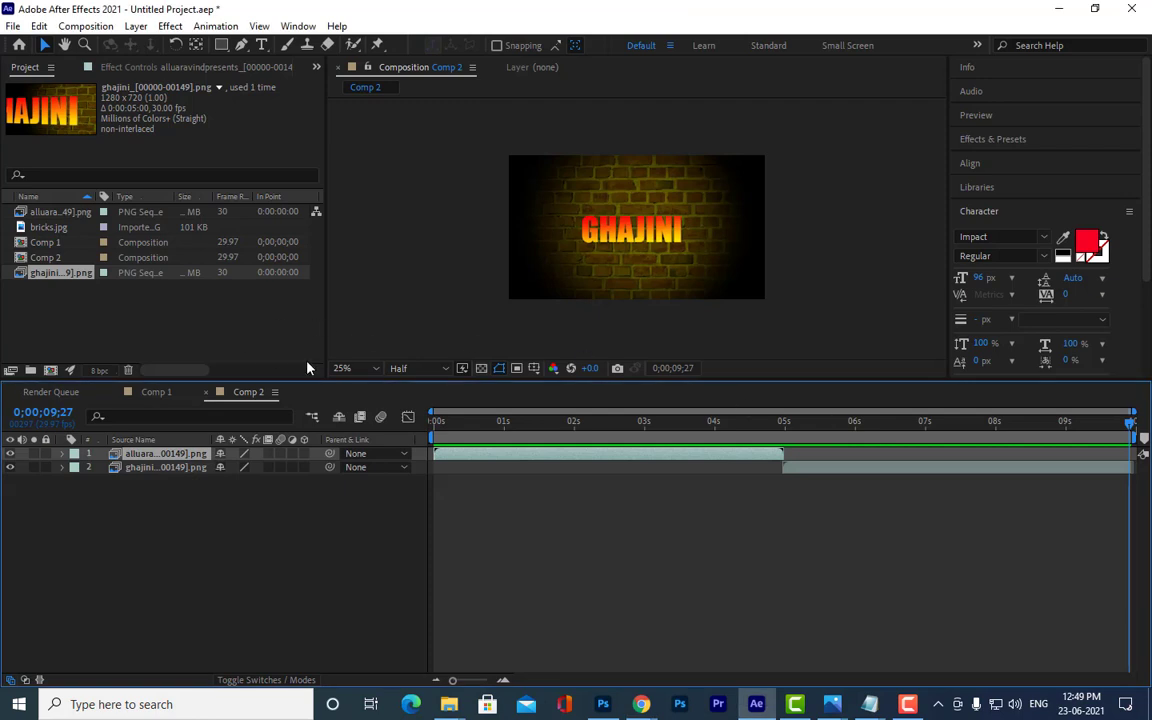
right_click(200, 317)
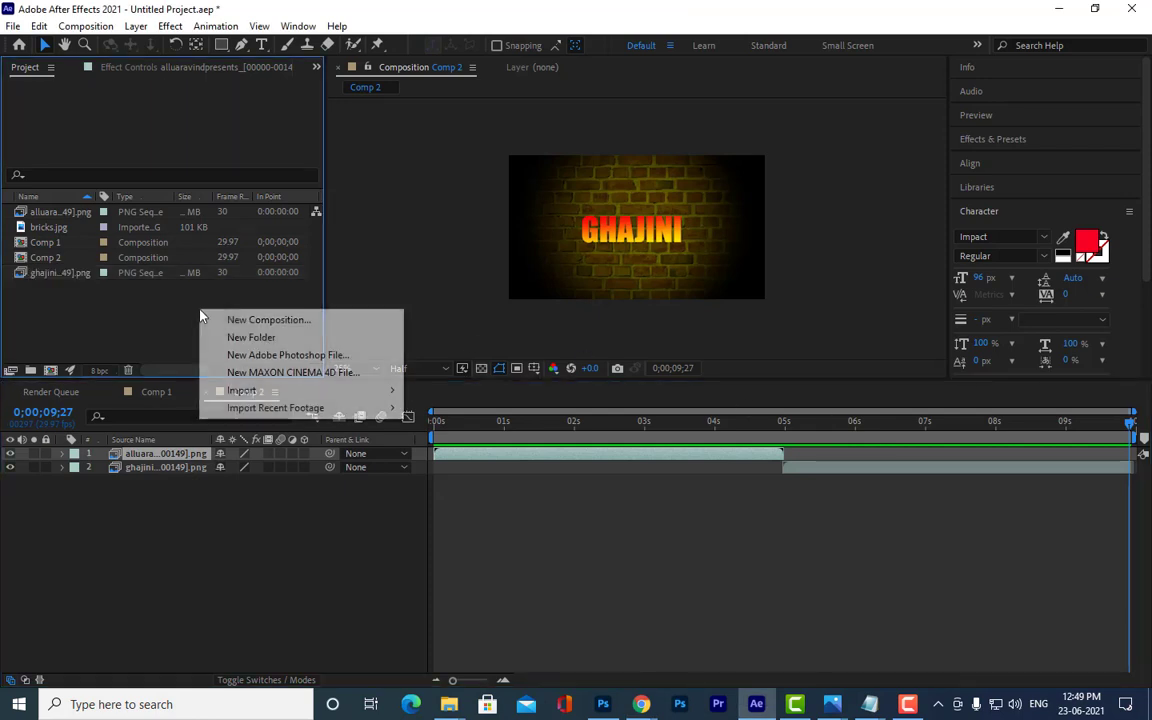
mouse_move(275, 391)
left_click(505, 395)
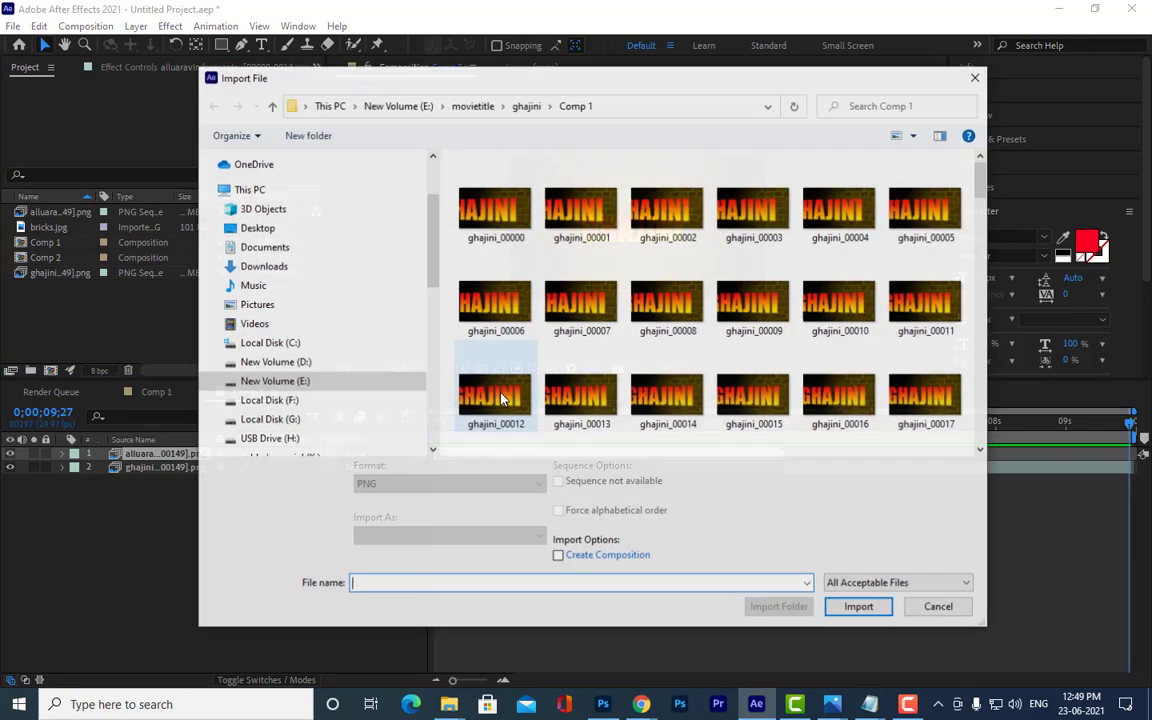
left_click(247, 196)
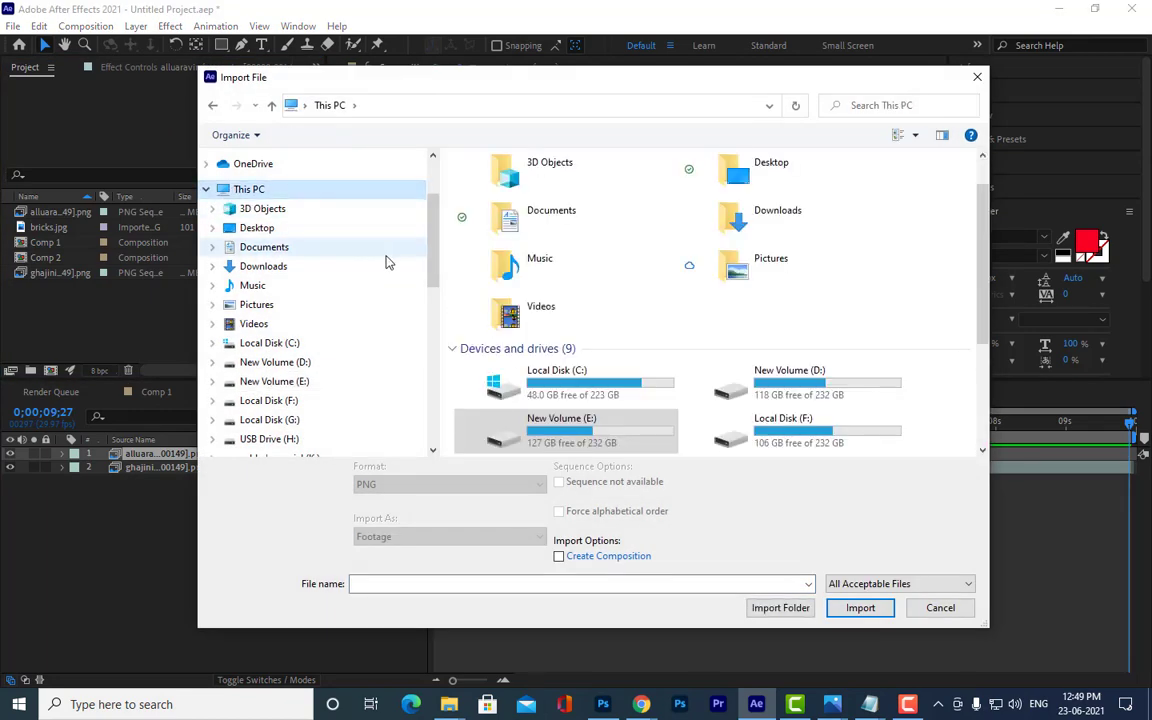
left_click(265, 267)
left_click(495, 225)
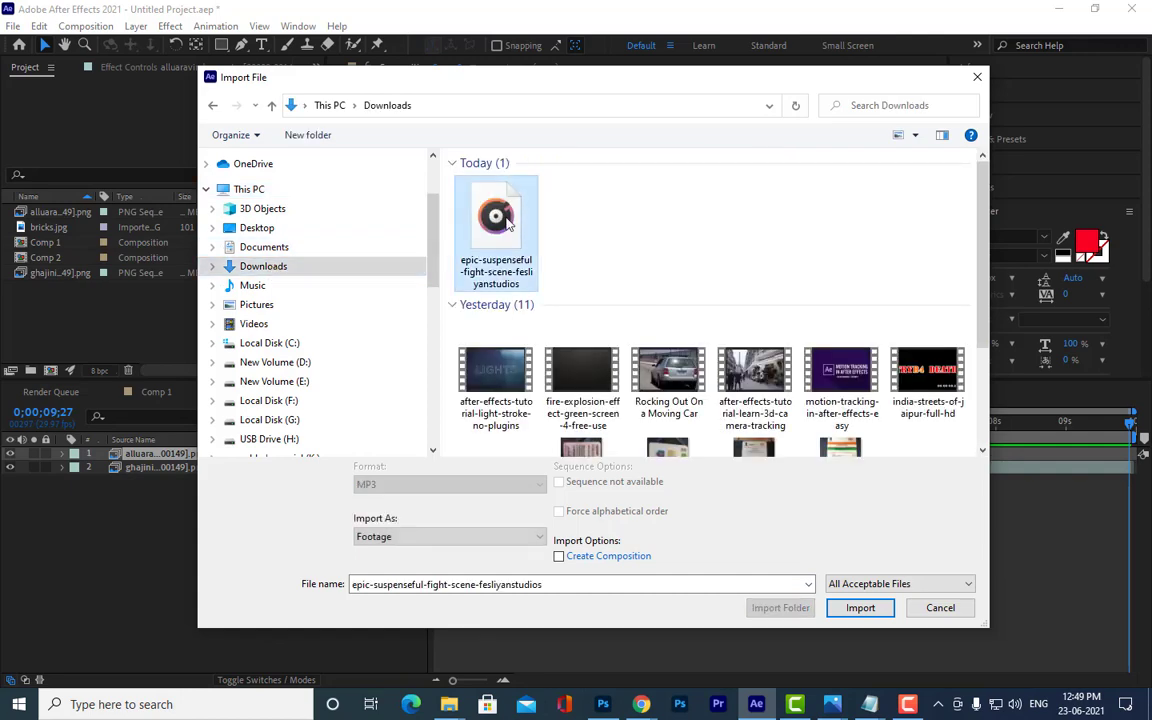
left_click(858, 607)
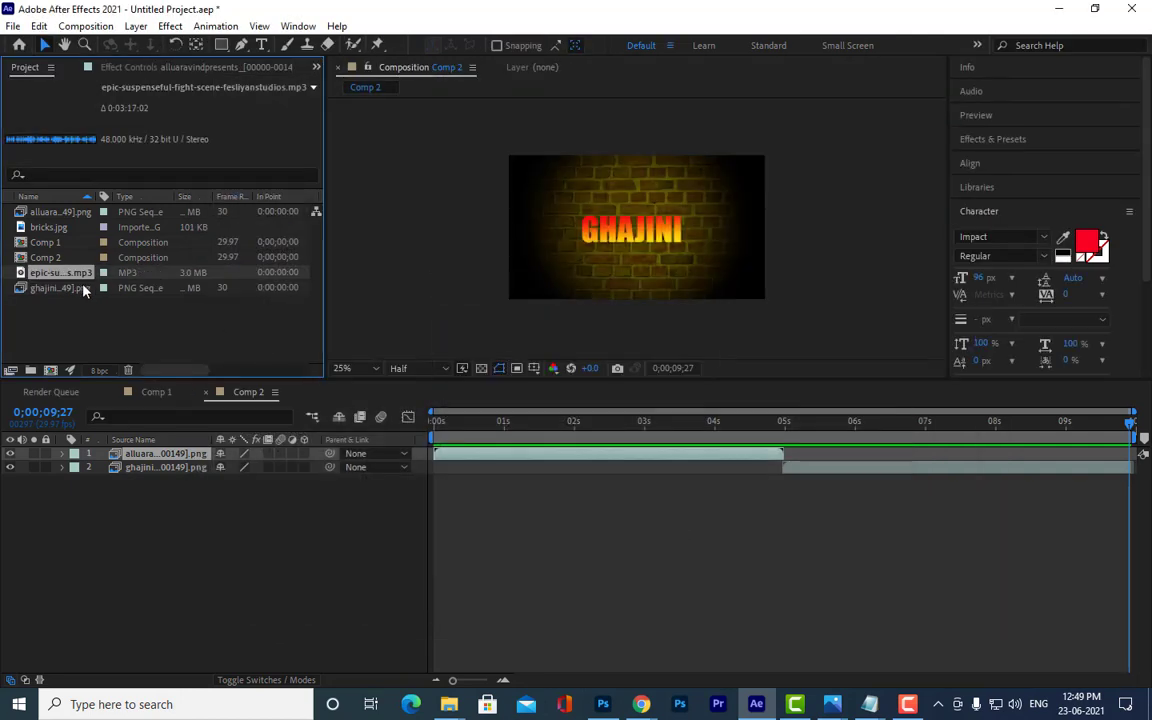
left_click_drag(75, 280, 122, 518)
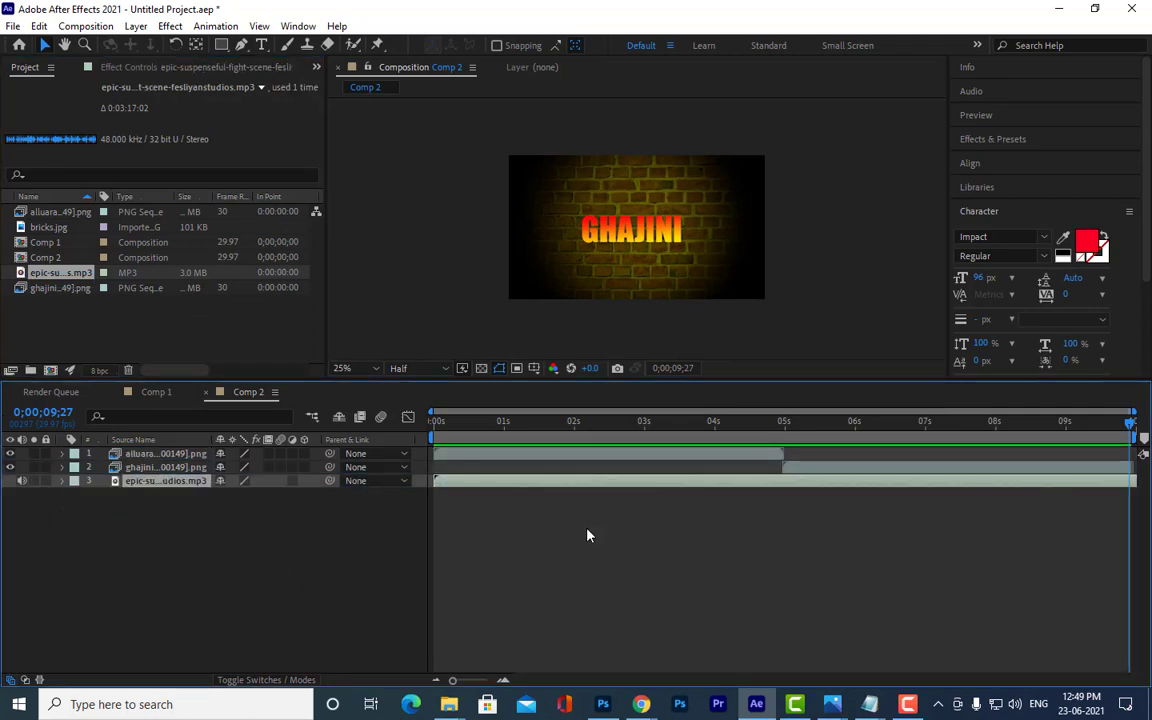
Step: Preview Comp 2 with its music, then move the playhead back to the start
key("space")
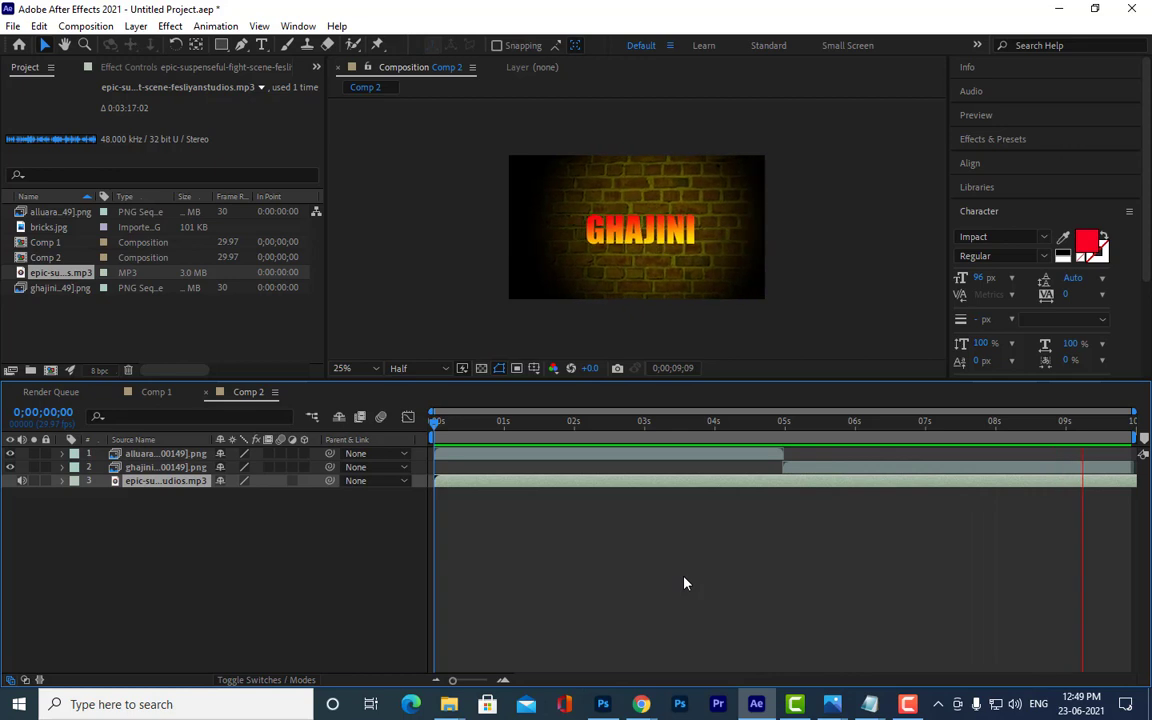
key("space")
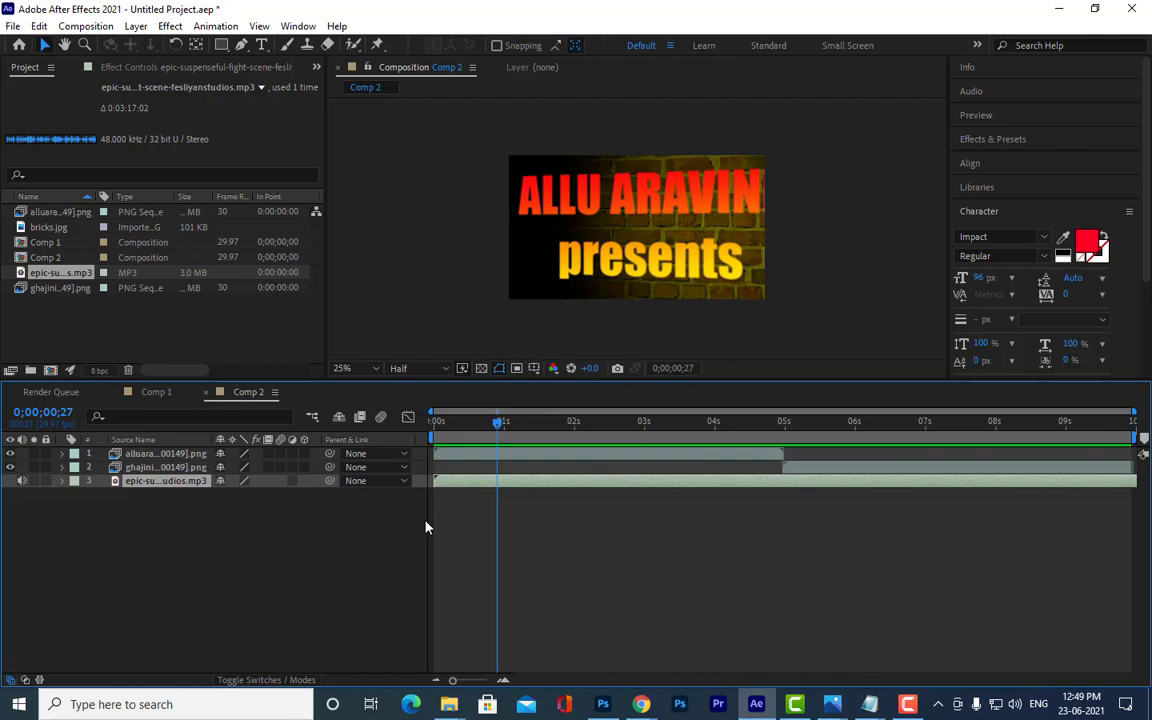
left_click_drag(453, 681, 438, 690)
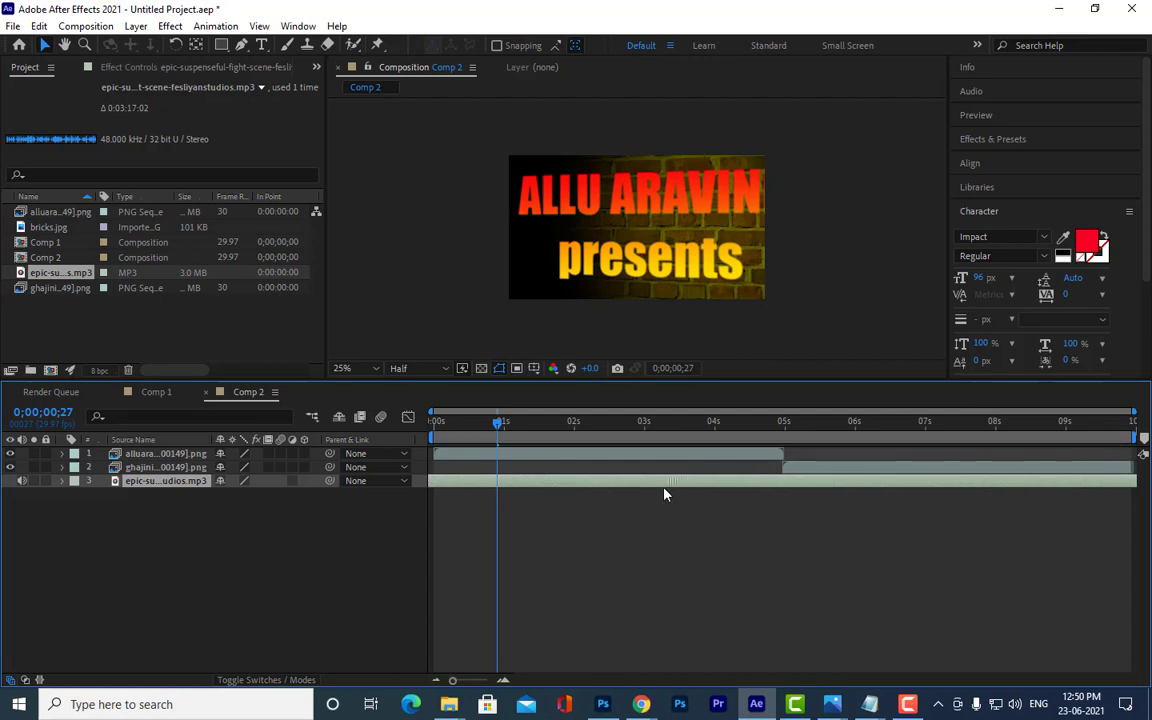
left_click_drag(497, 426, 430, 426)
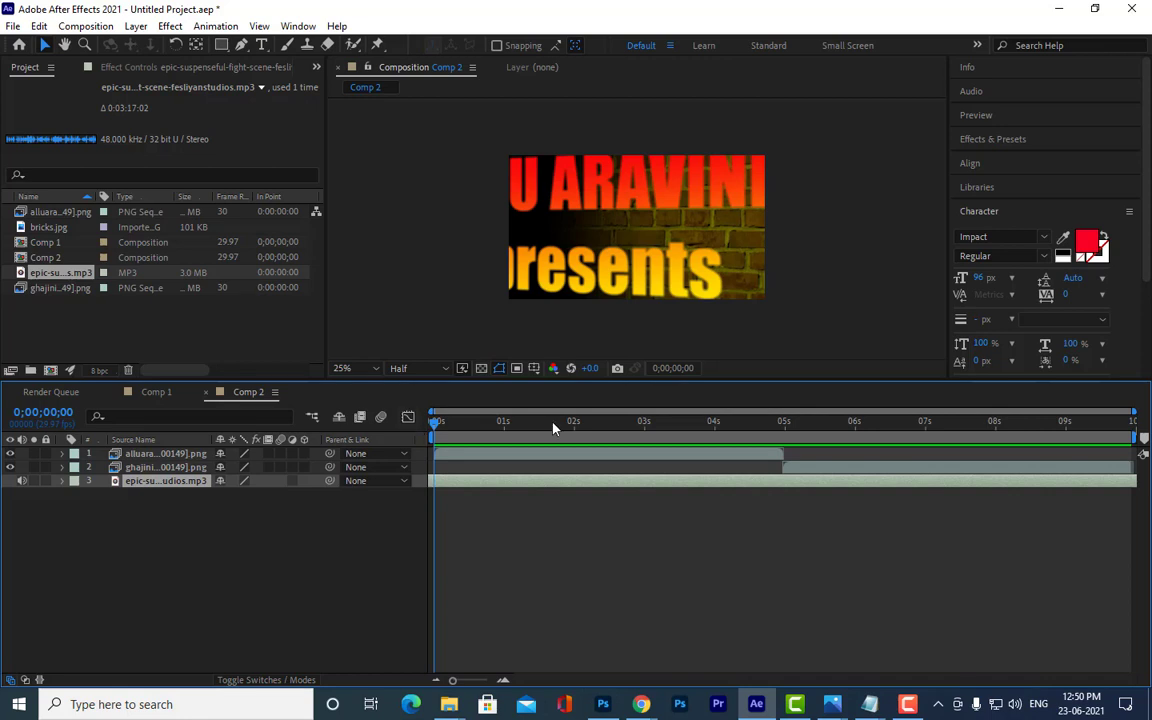
Step: Replay the preview from the start, then scrub the opening and return to 0;00;00;00
key("space")
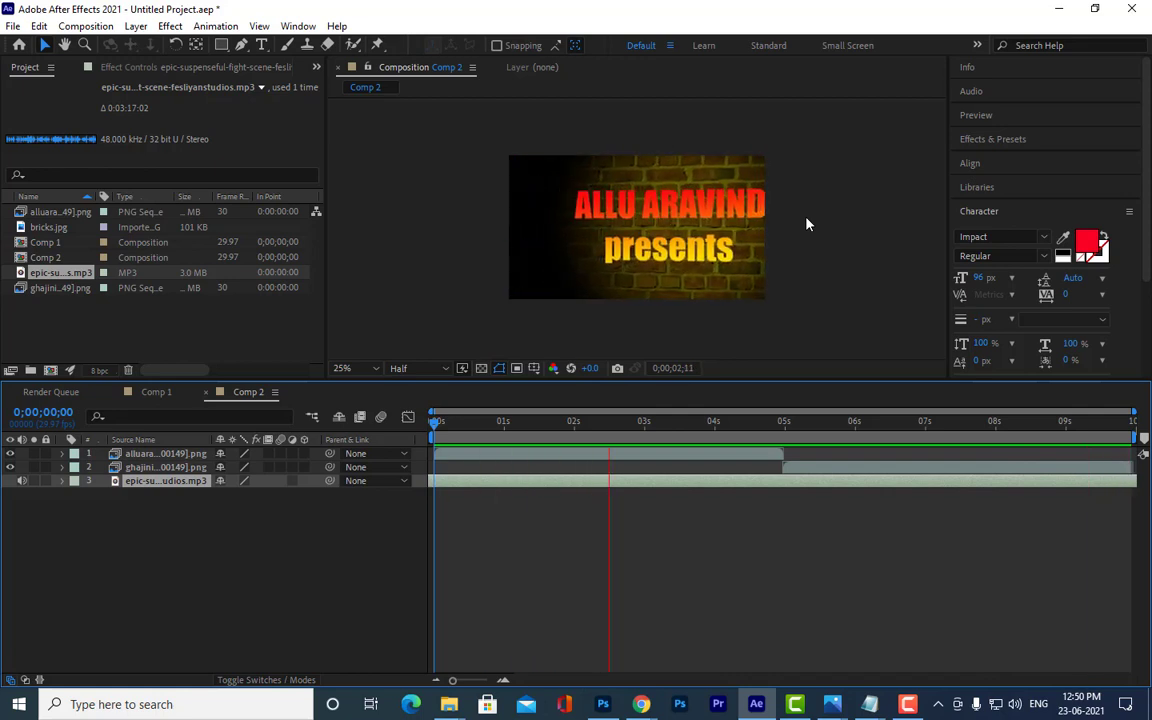
key("space")
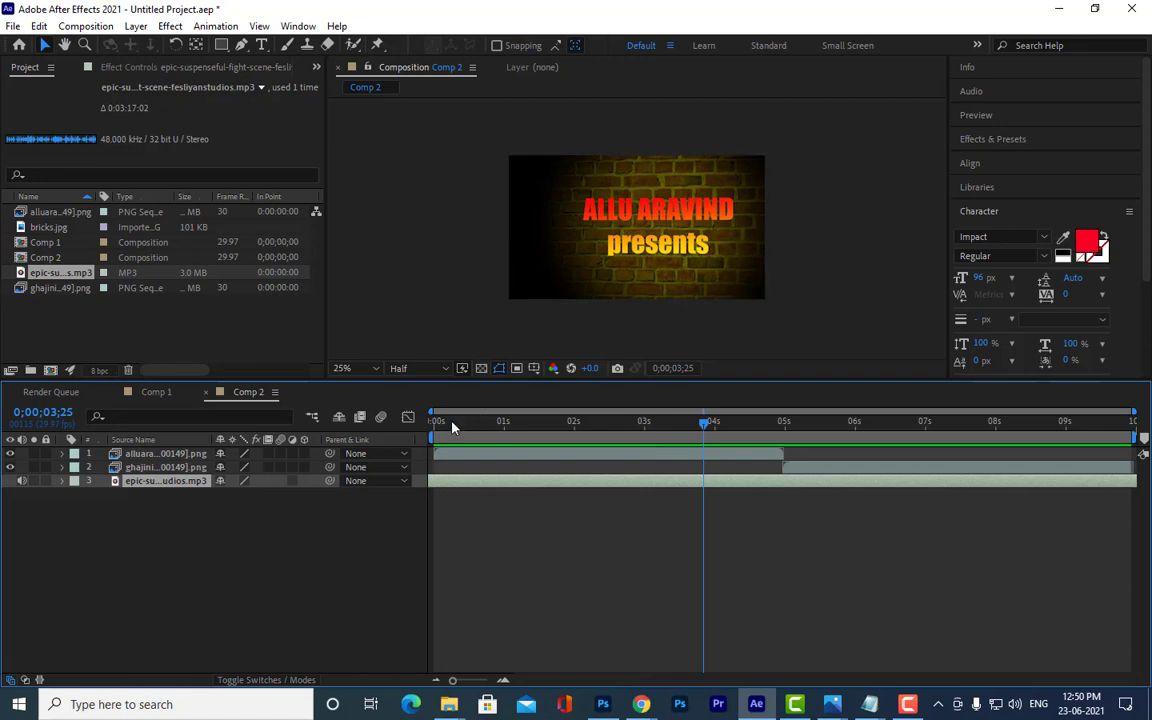
left_click_drag(452, 427, 437, 422)
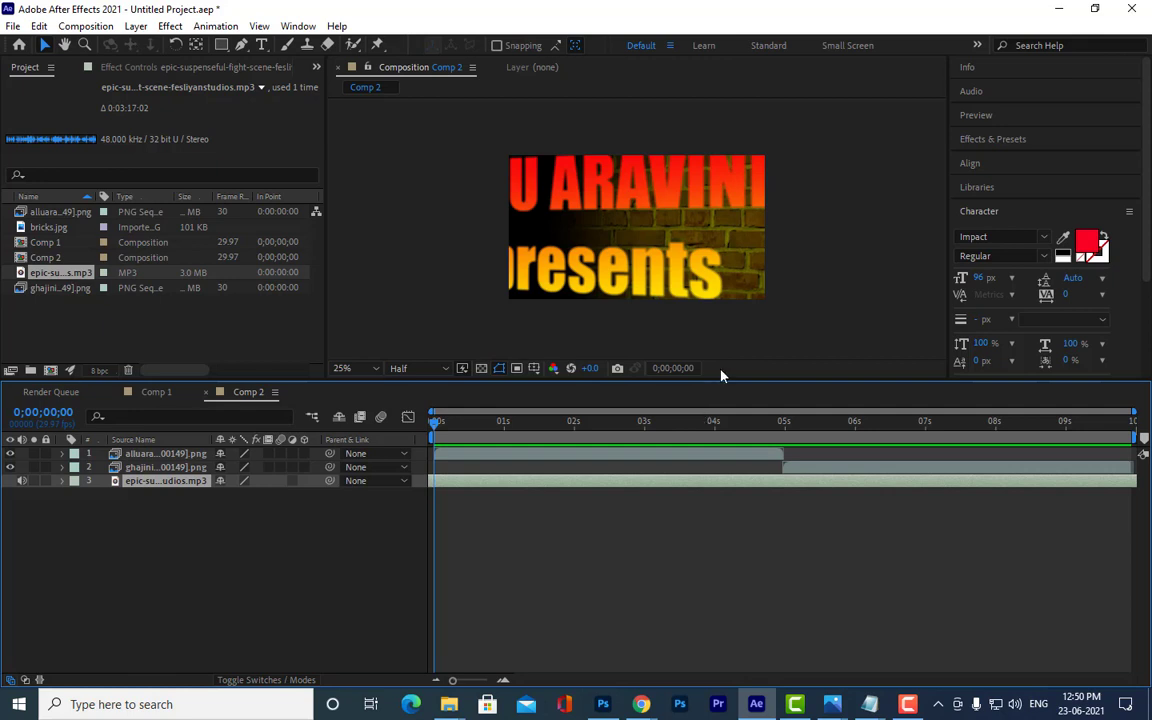
mouse_move(432, 428)
left_mouse_down()
mouse_move(476, 429)
mouse_move(339, 420)
left_mouse_up()
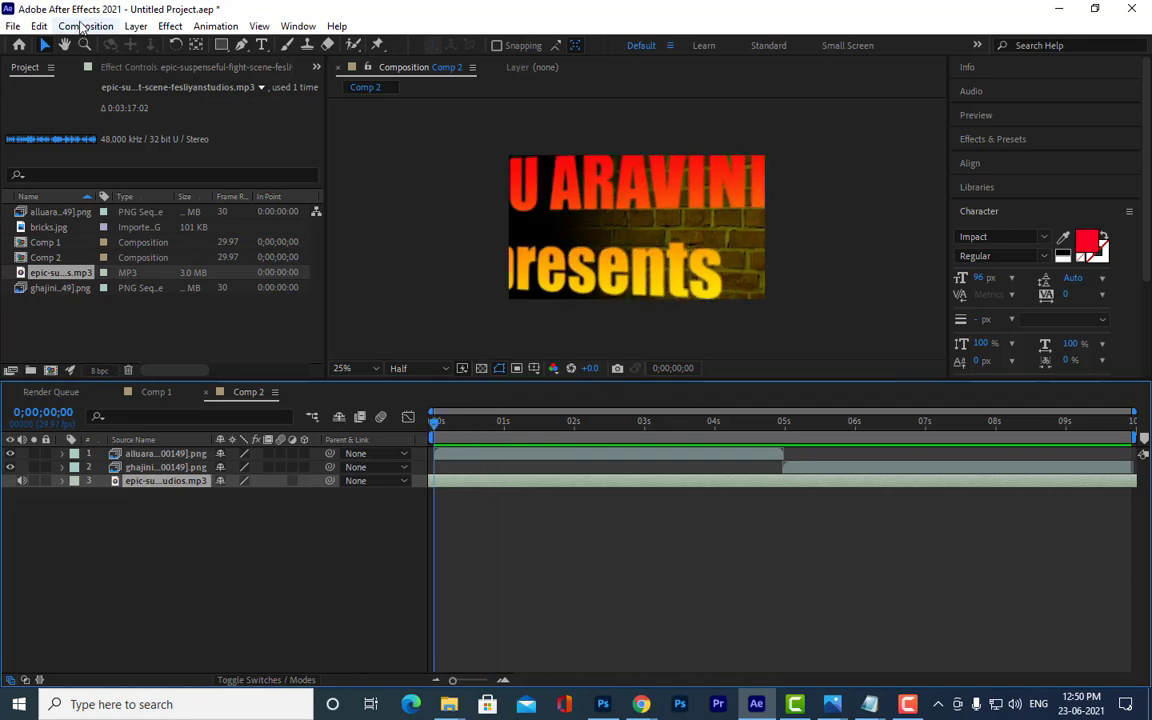
Step: Add Comp 2 to the Render Queue with QuickTime as the output format
left_click(85, 26)
left_click(128, 162)
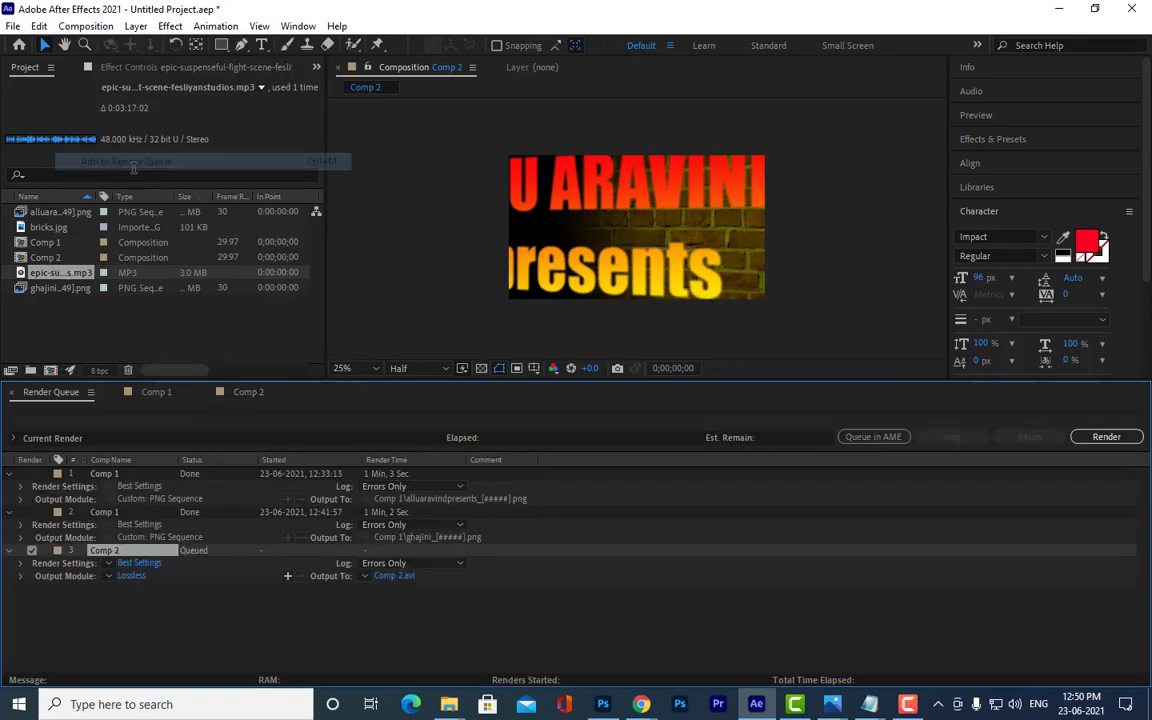
left_click(131, 577)
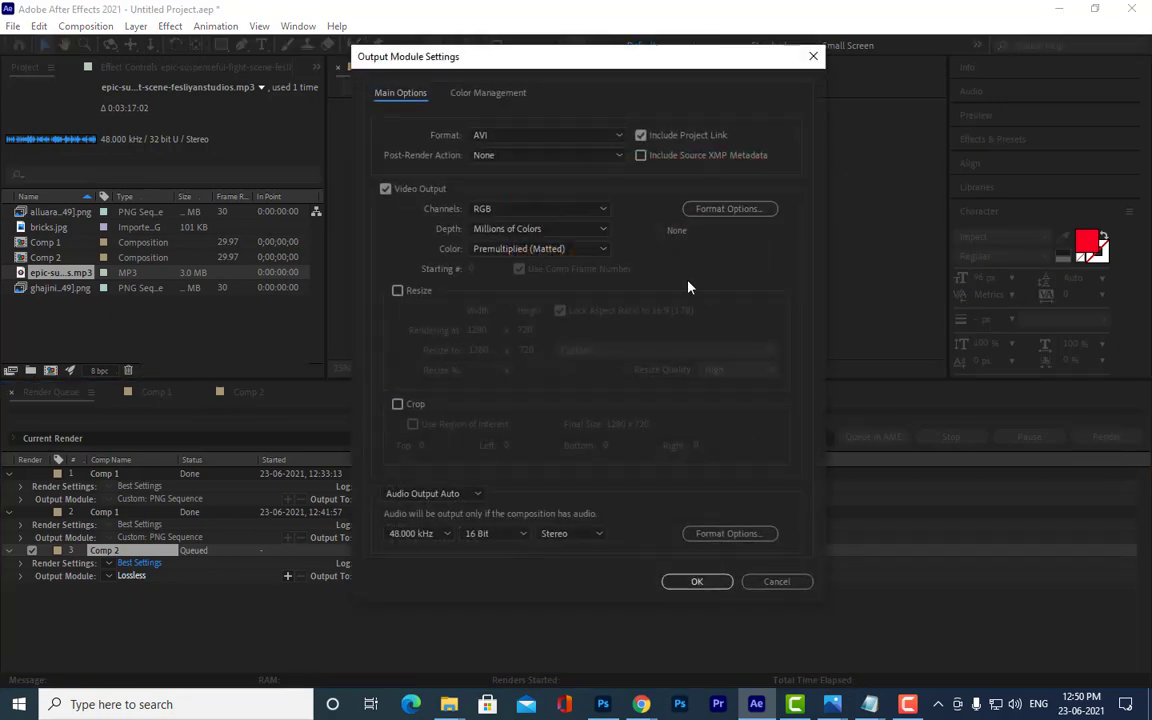
left_click(570, 139)
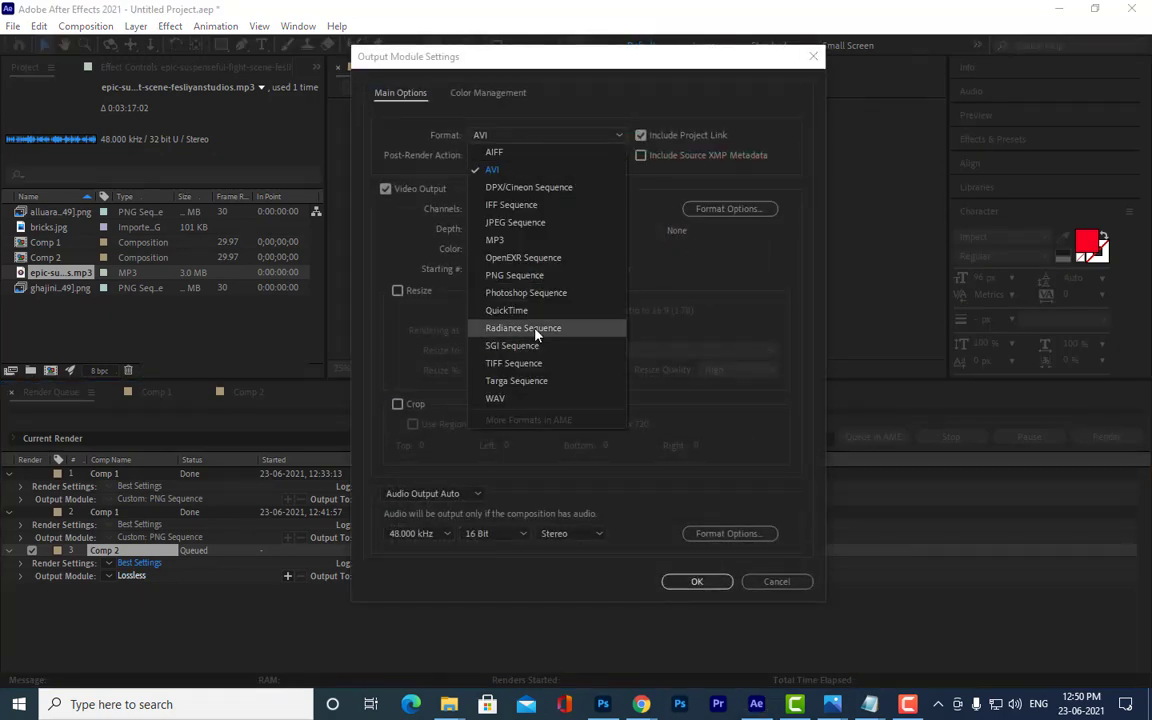
left_click(506, 310)
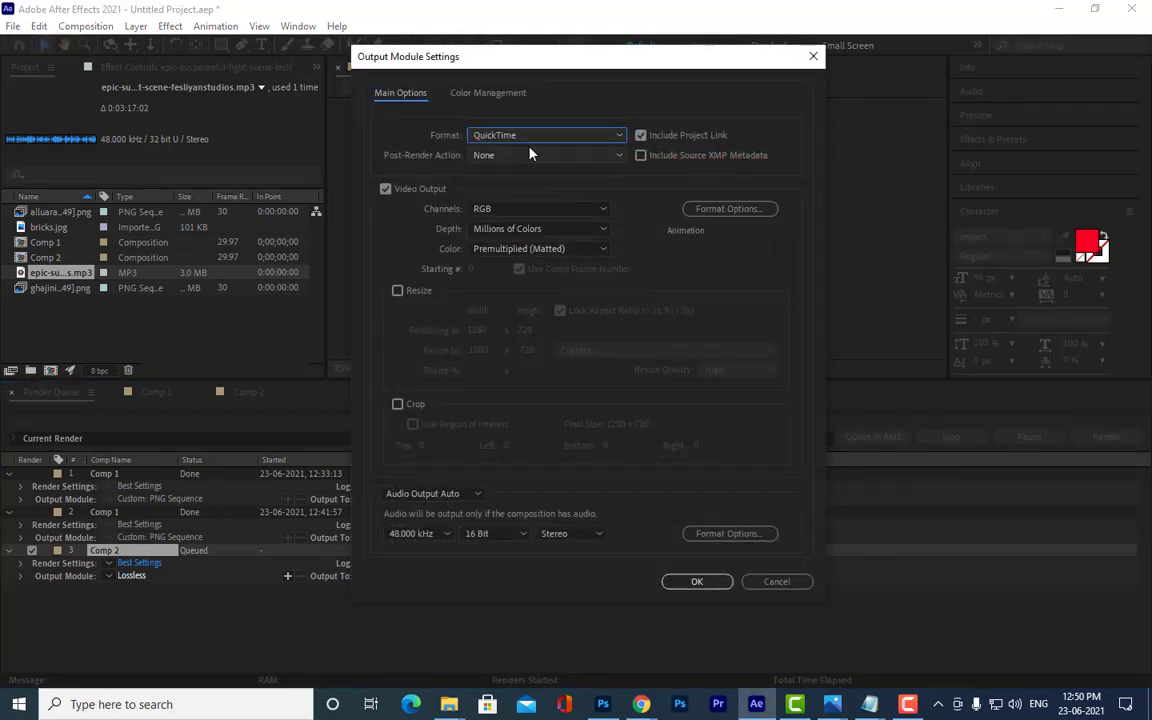
left_click(692, 582)
Step: Save the output as ghajinimovie.mov in the movietitle folder and start the render
left_click(405, 578)
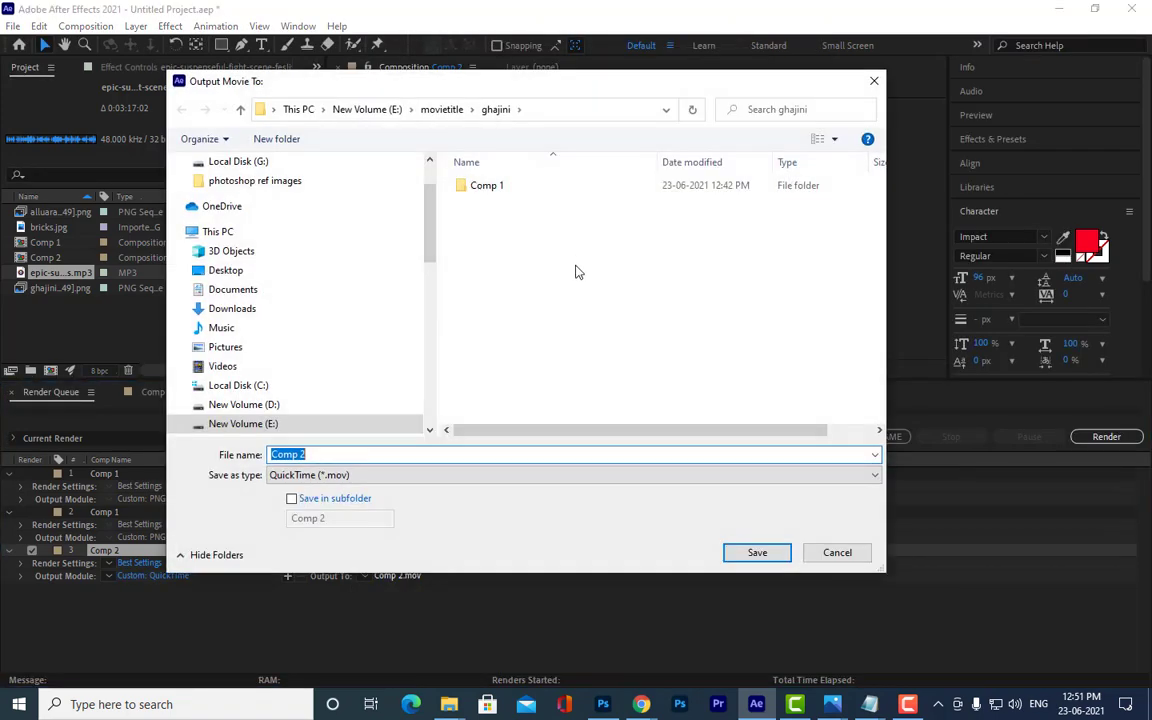
left_click(443, 110)
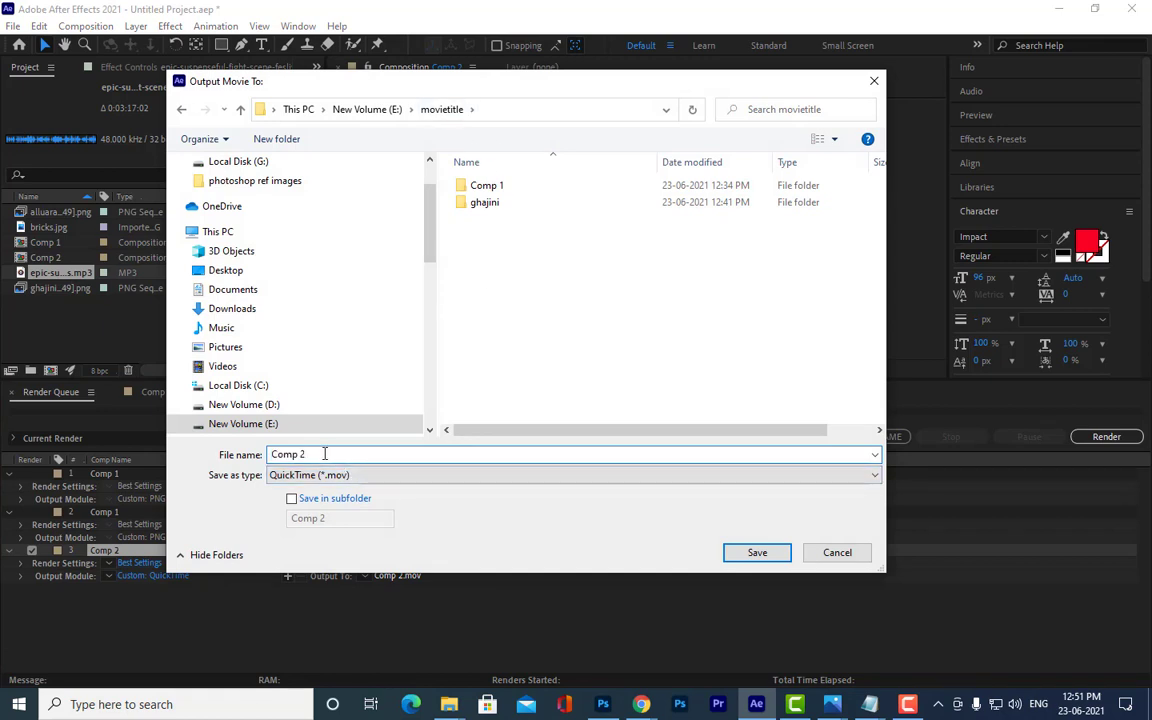
type("gh")
key("BackSpace")
type("a")
key("BackSpace")
type("ah")
key("BackSpace")
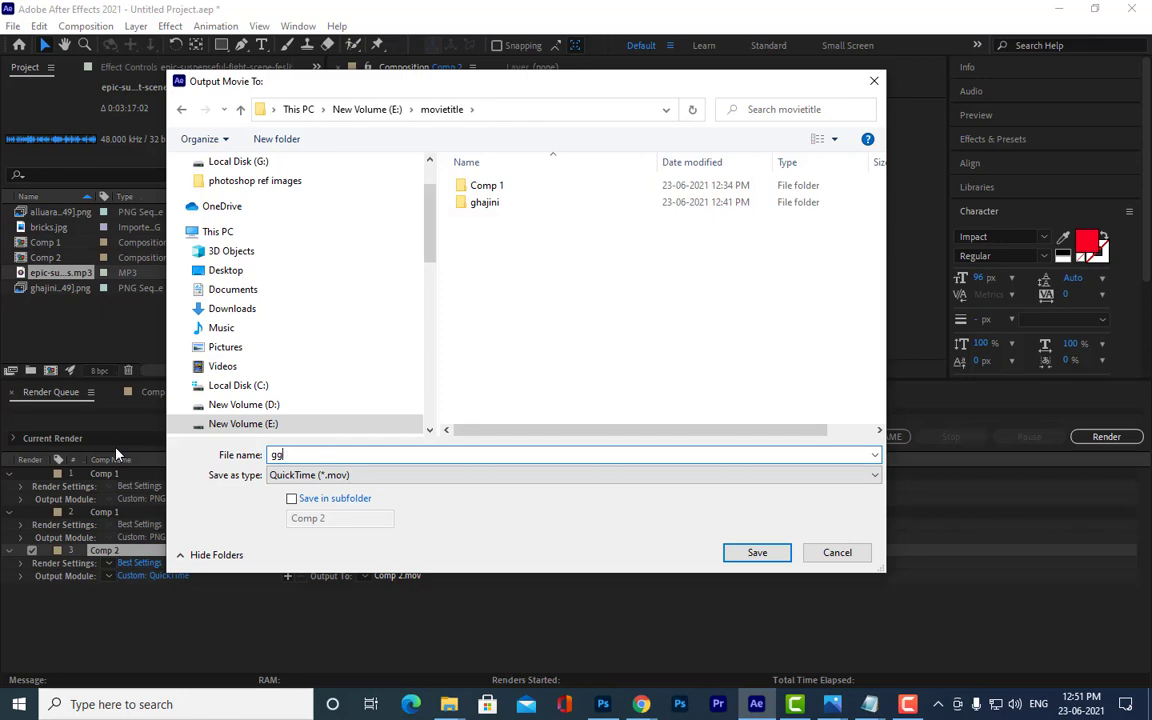
key("BackSpace")
type("hajinimovie")
left_click(757, 552)
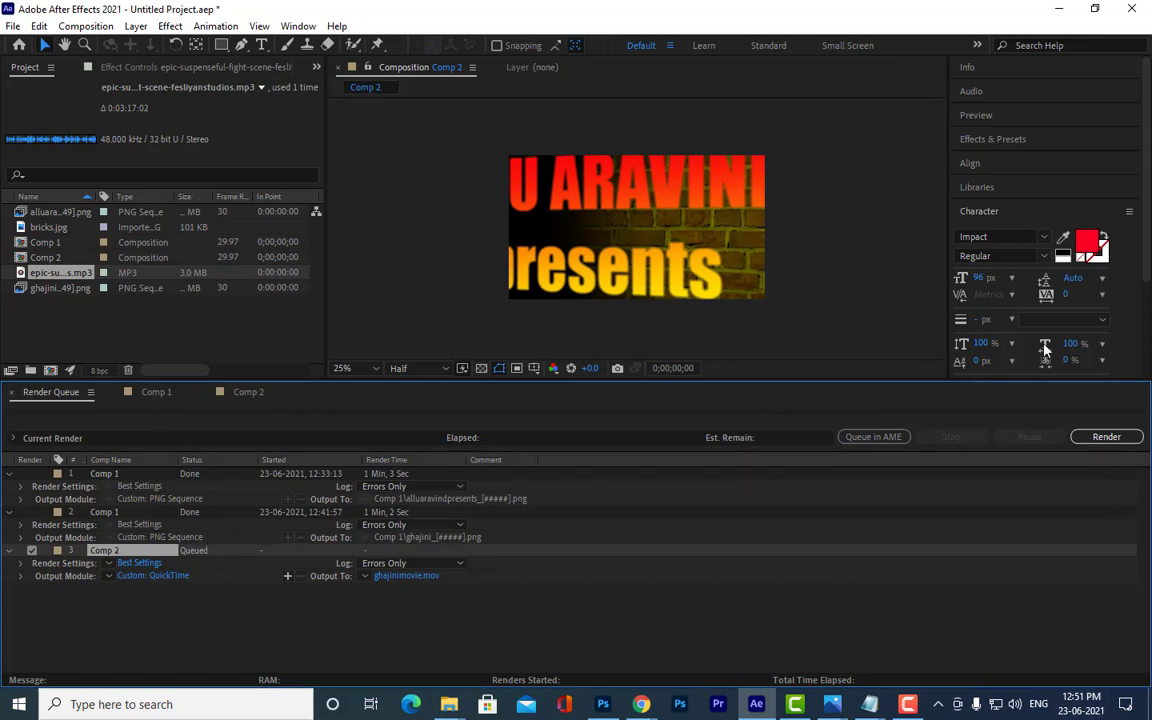
left_click(1089, 440)
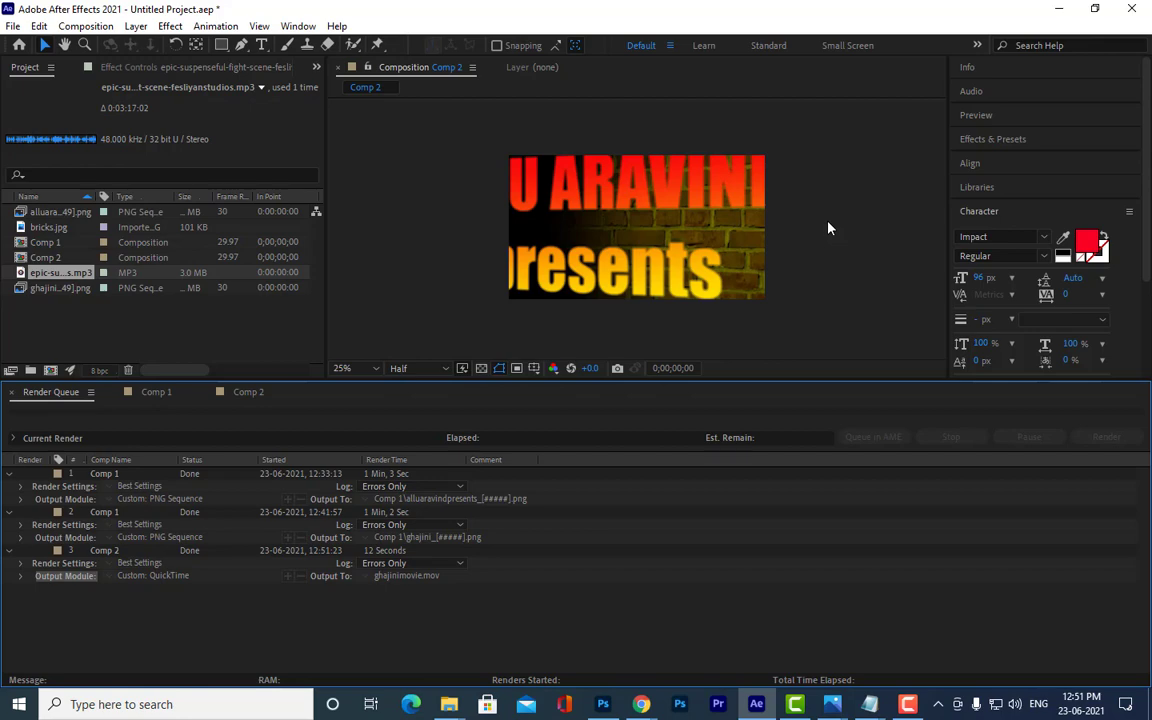
Step: Open a File Explorer window and go to New Volume (E:)
left_click(1058, 9)
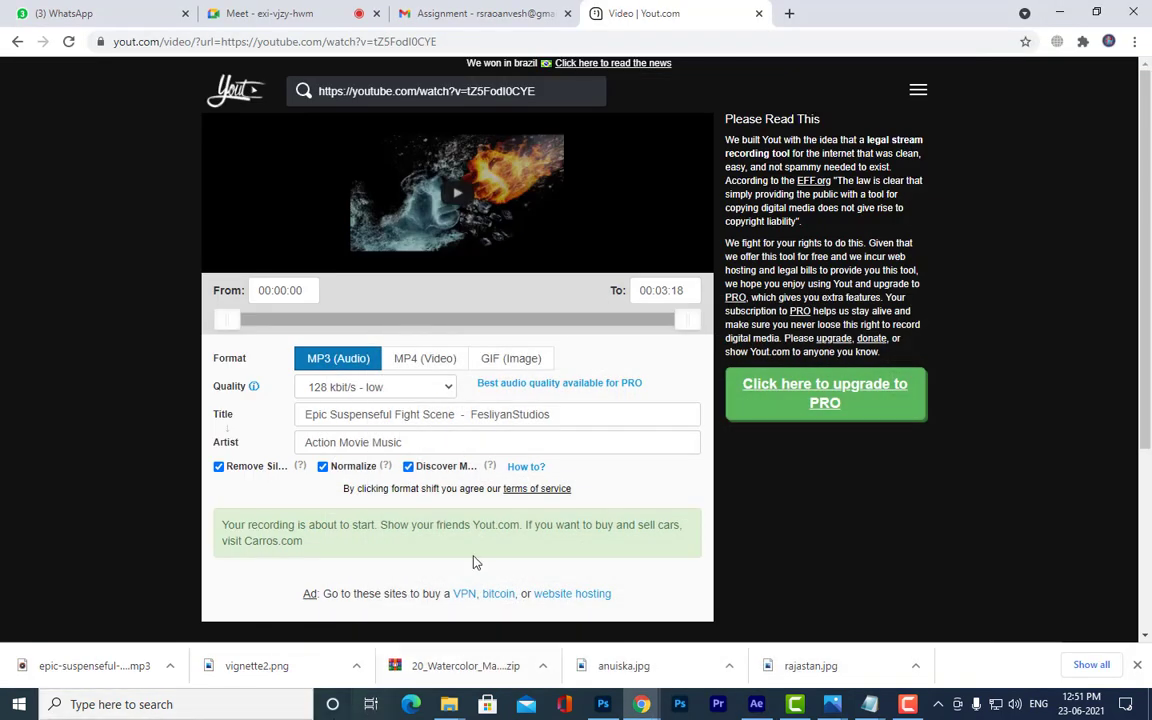
mouse_move(449, 704)
left_click(527, 657)
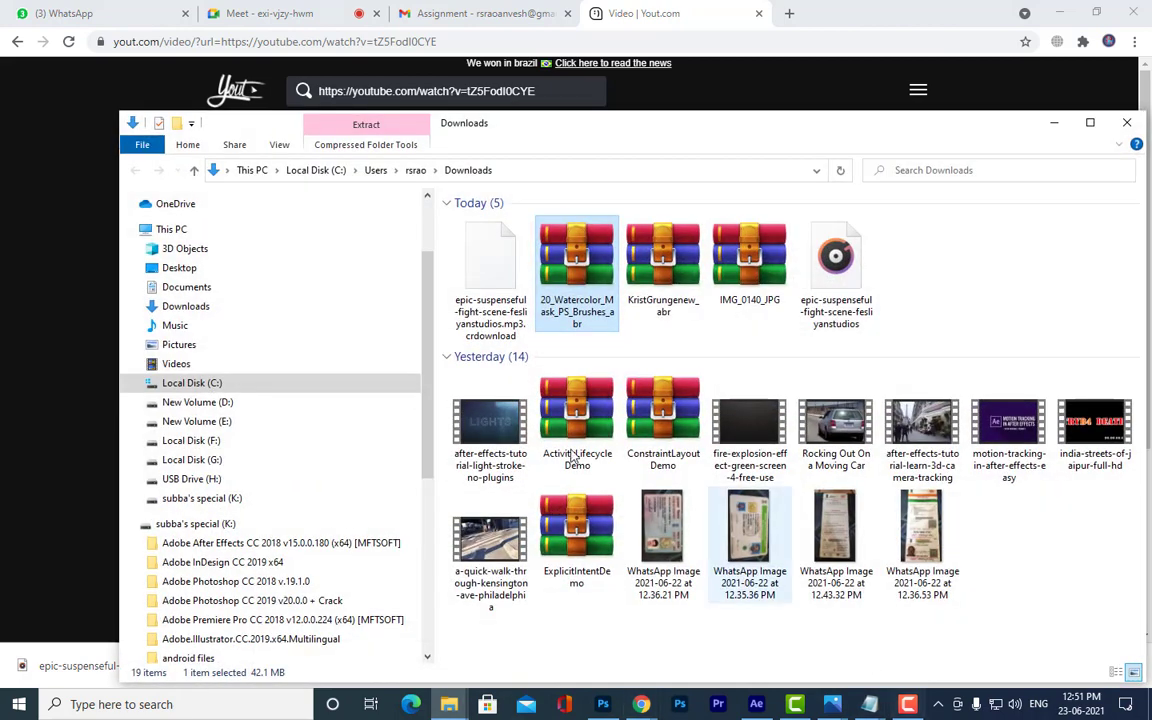
left_click(224, 422)
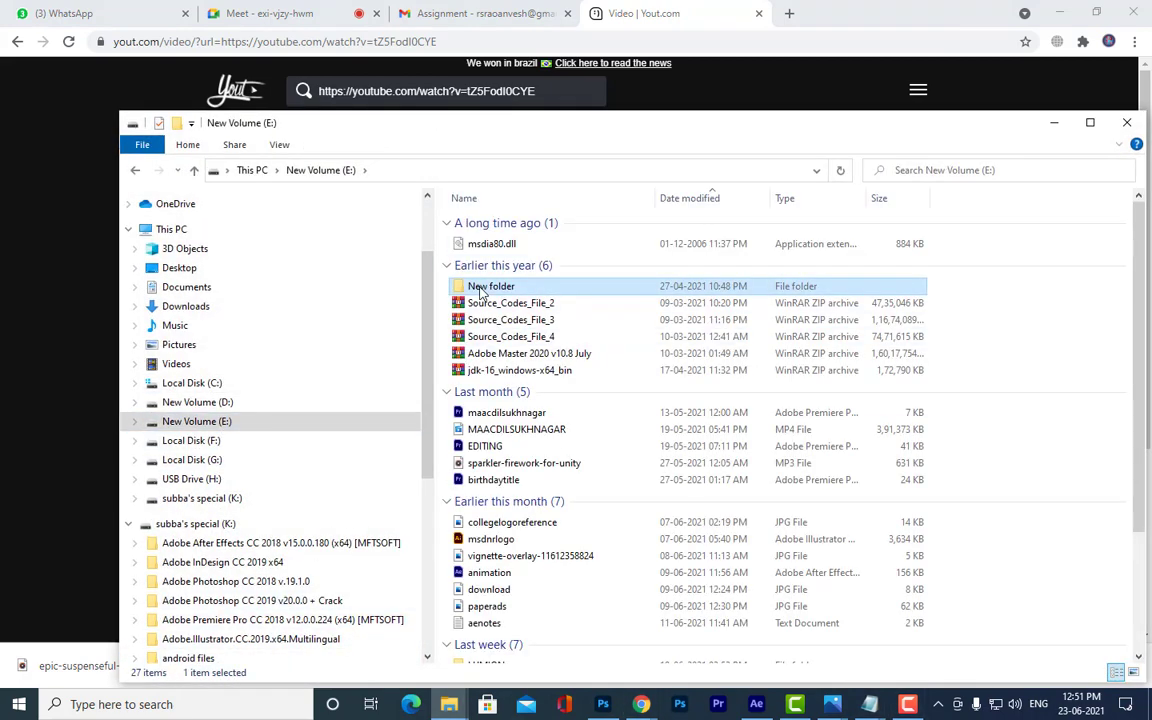
scroll(500, 350, "down", 1)
scroll(650, 400, "down", 2)
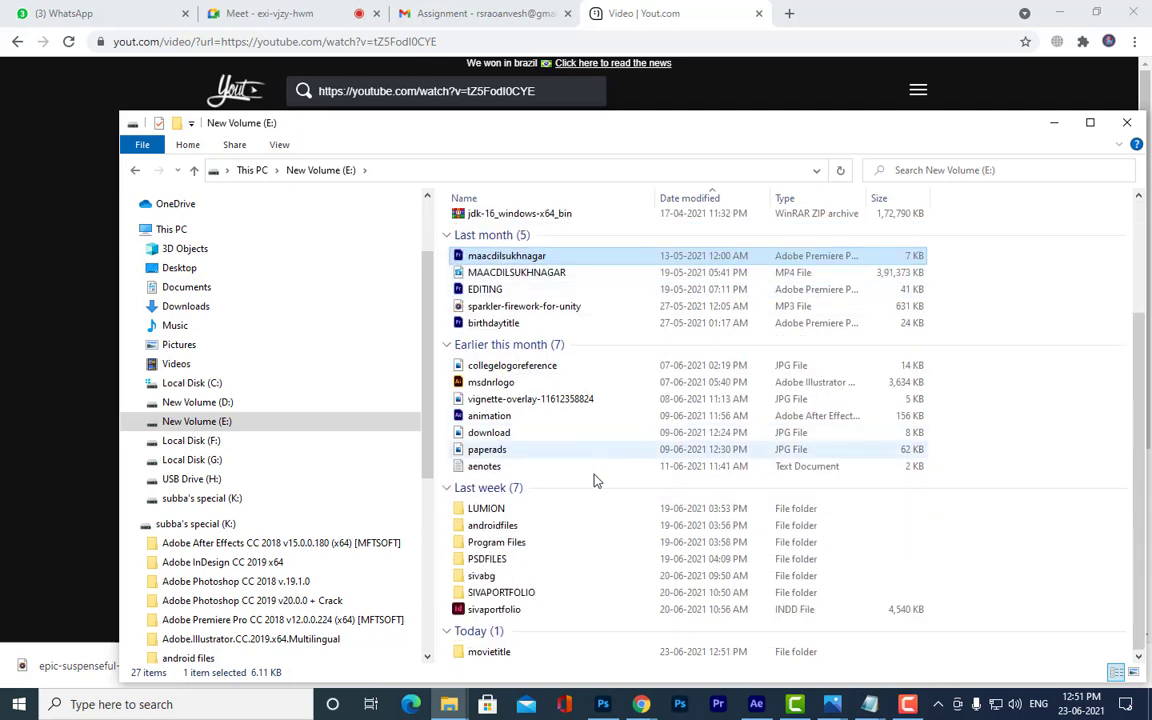
Step: Open the movietitle folder and bring up the app options for the ghajinimovie file
double_click(478, 652)
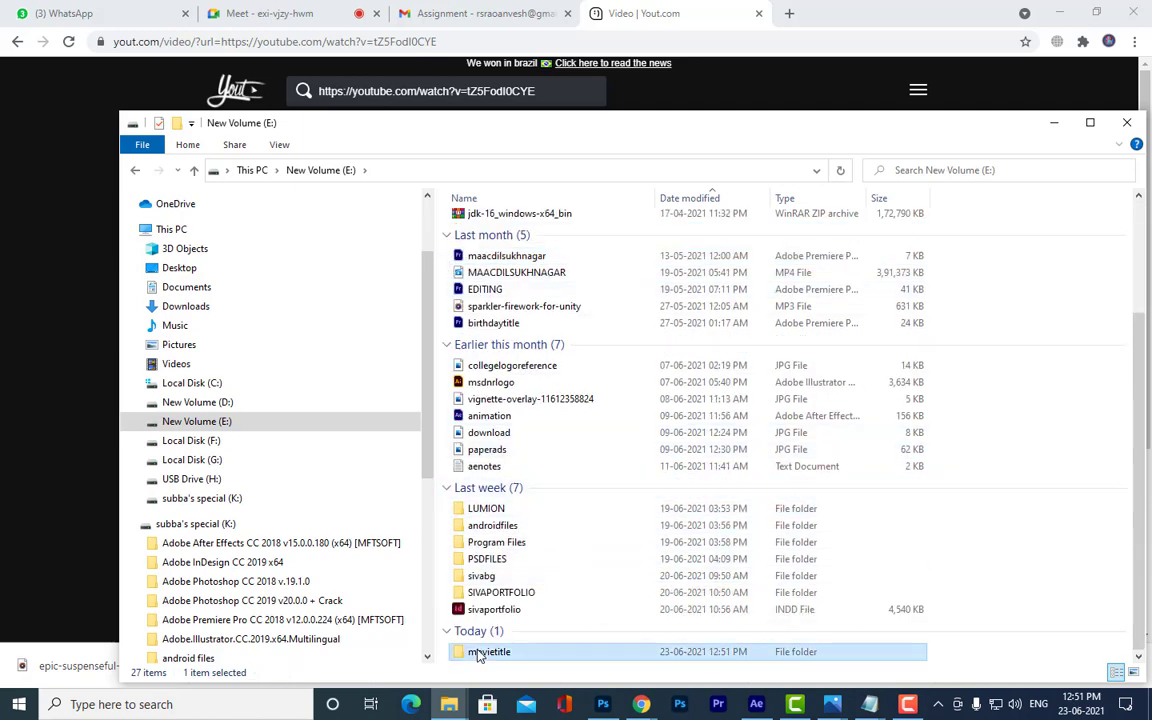
left_click(488, 238)
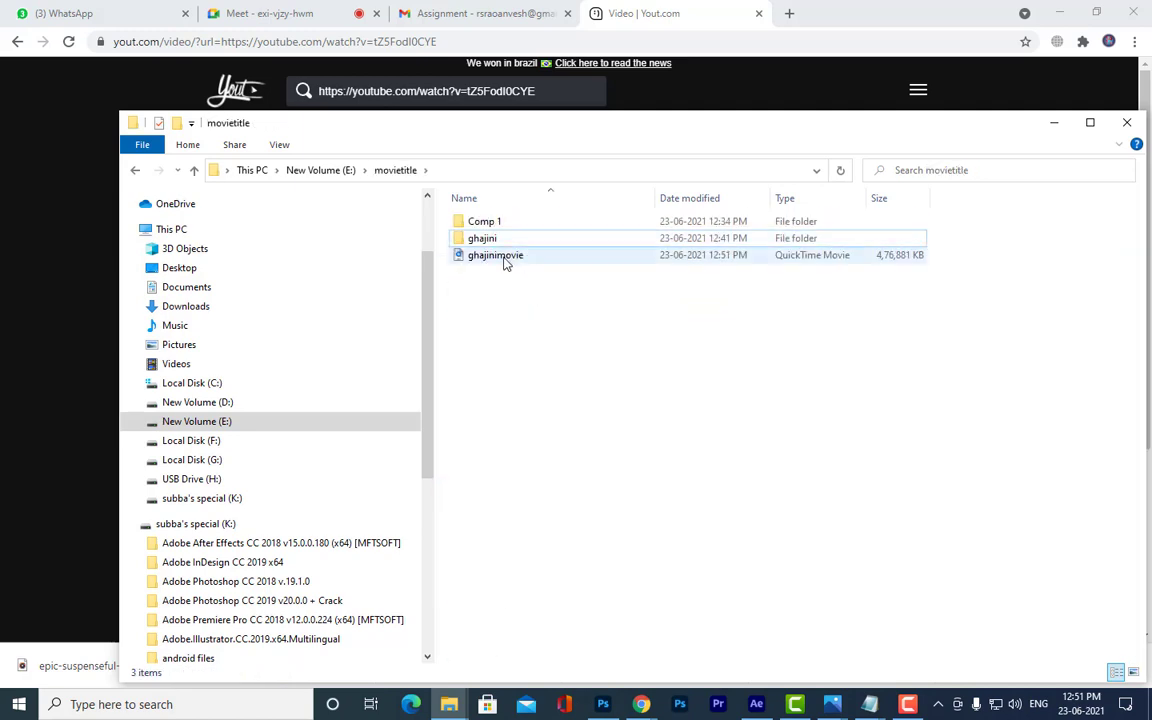
left_click(505, 260)
right_click(505, 261)
Step: Open ghajinimovie.mov in VLC, dismiss the update prompt, maximize the window and play it
mouse_move(598, 410)
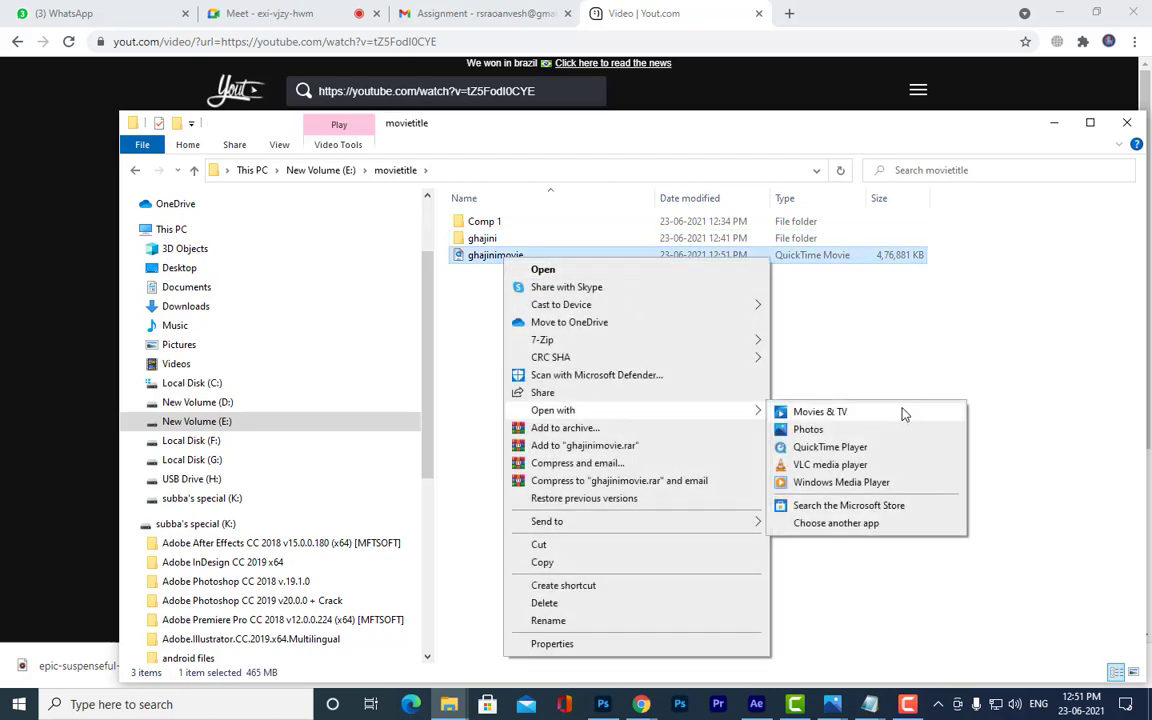
left_click(830, 465)
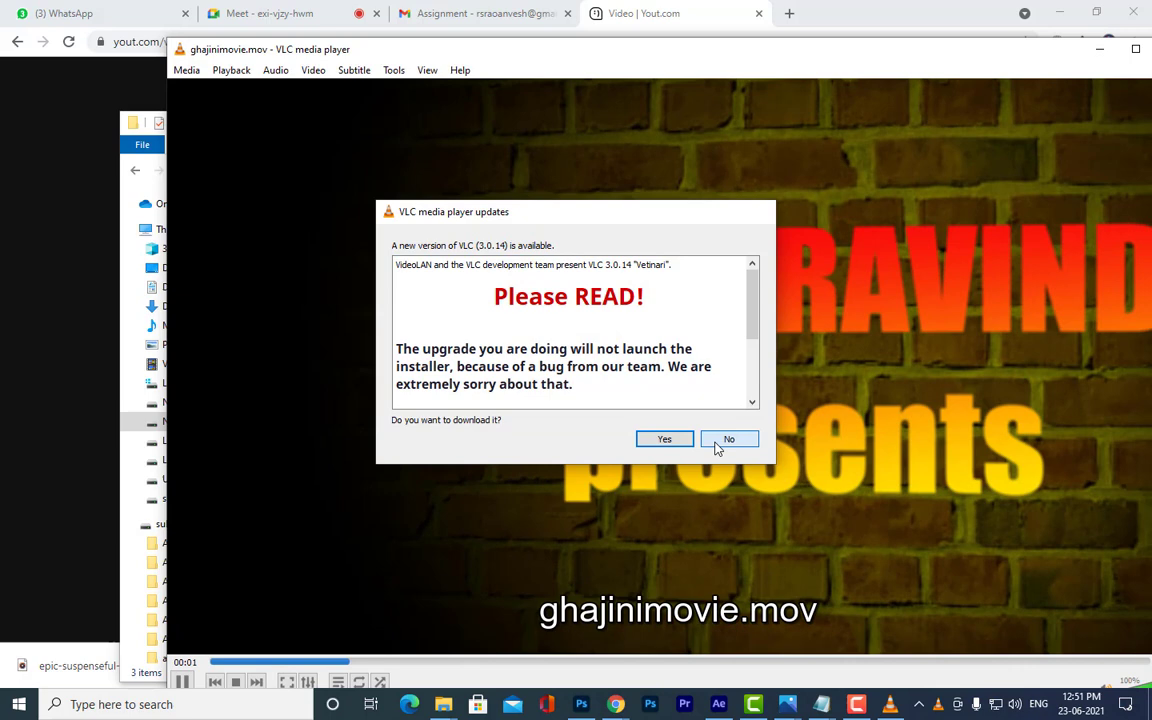
left_click(729, 439)
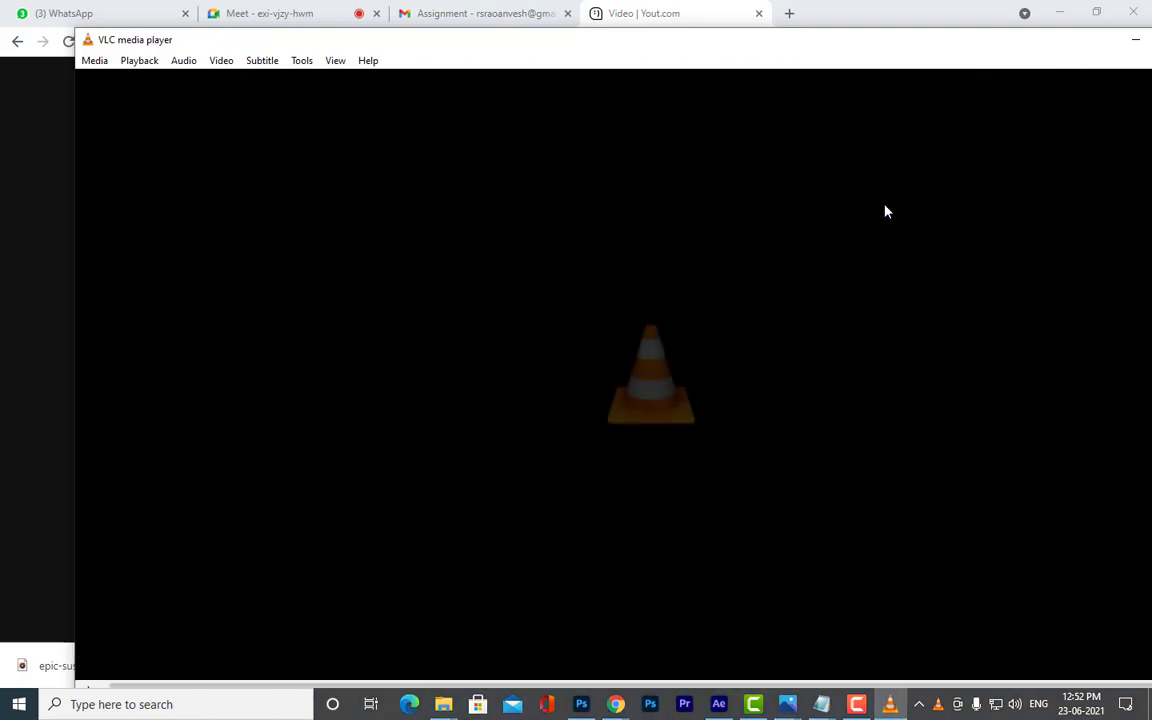
left_click_drag(820, 46, 786, 7)
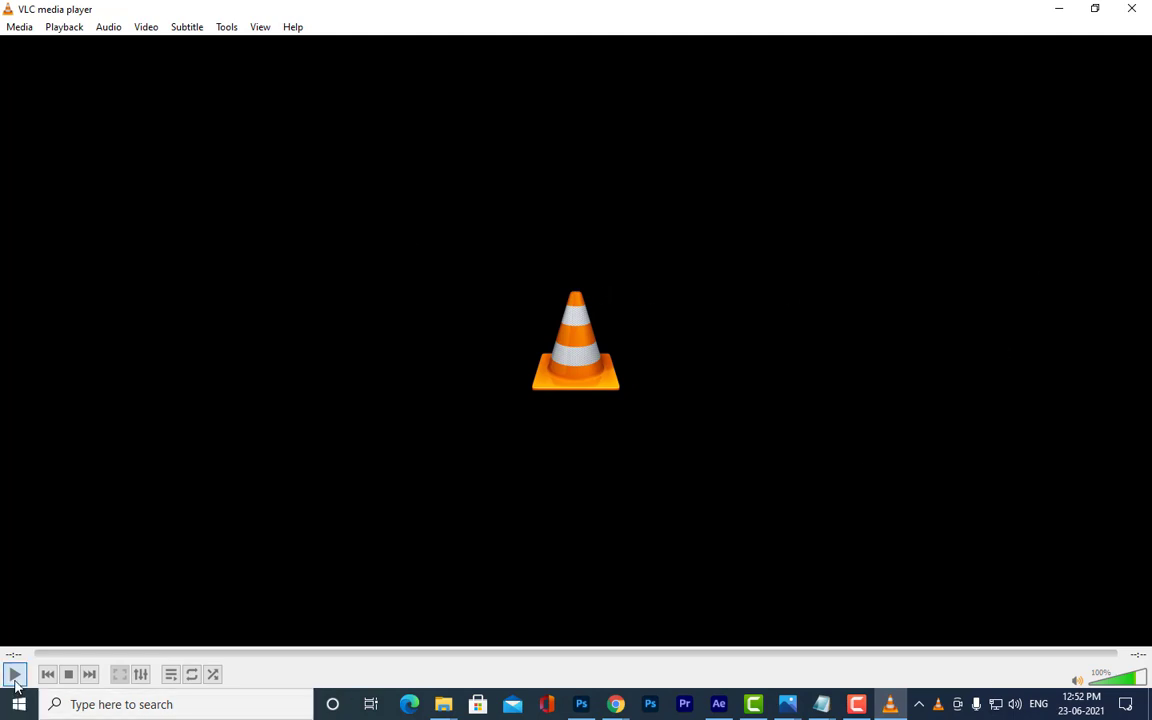
left_click(14, 674)
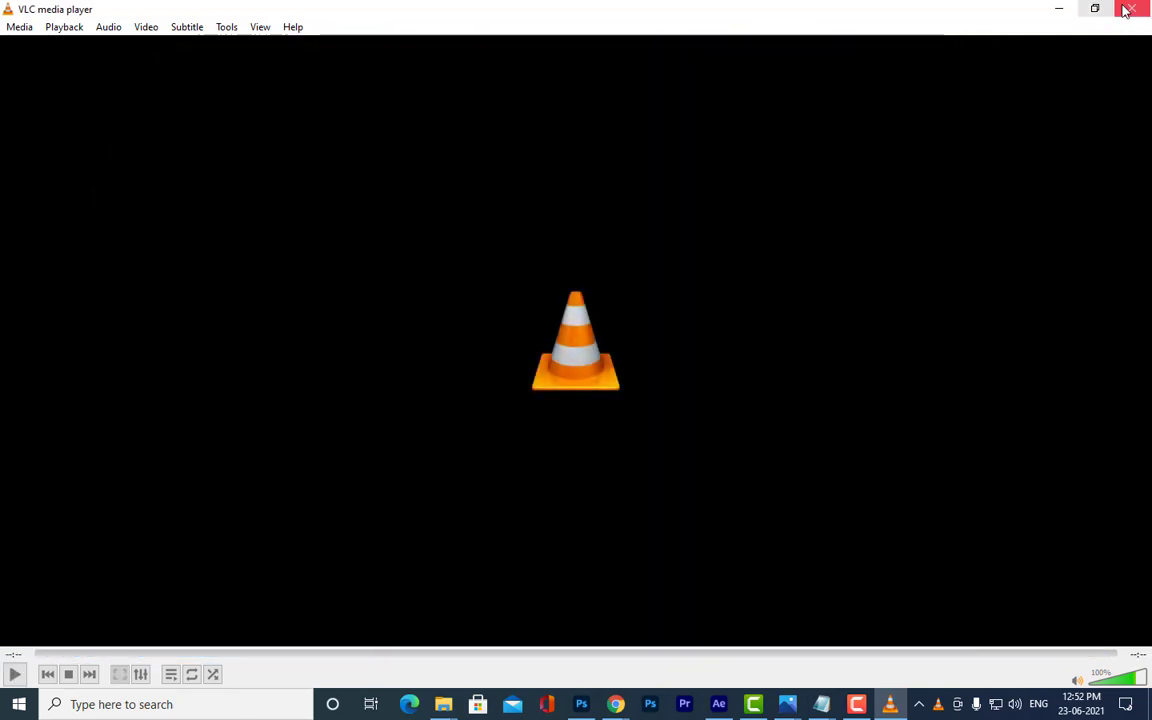
Step: Close VLC, check ghajinimovie's 465 MB size in Properties, and return to After Effects
left_click(1127, 10)
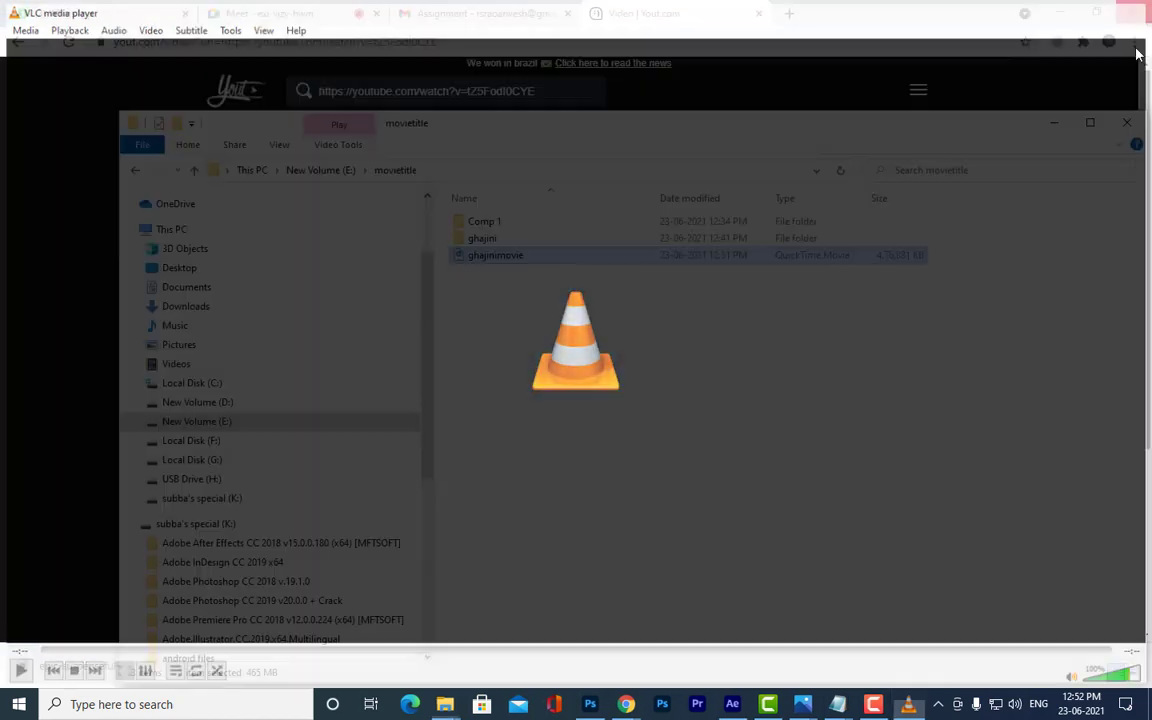
right_click(478, 260)
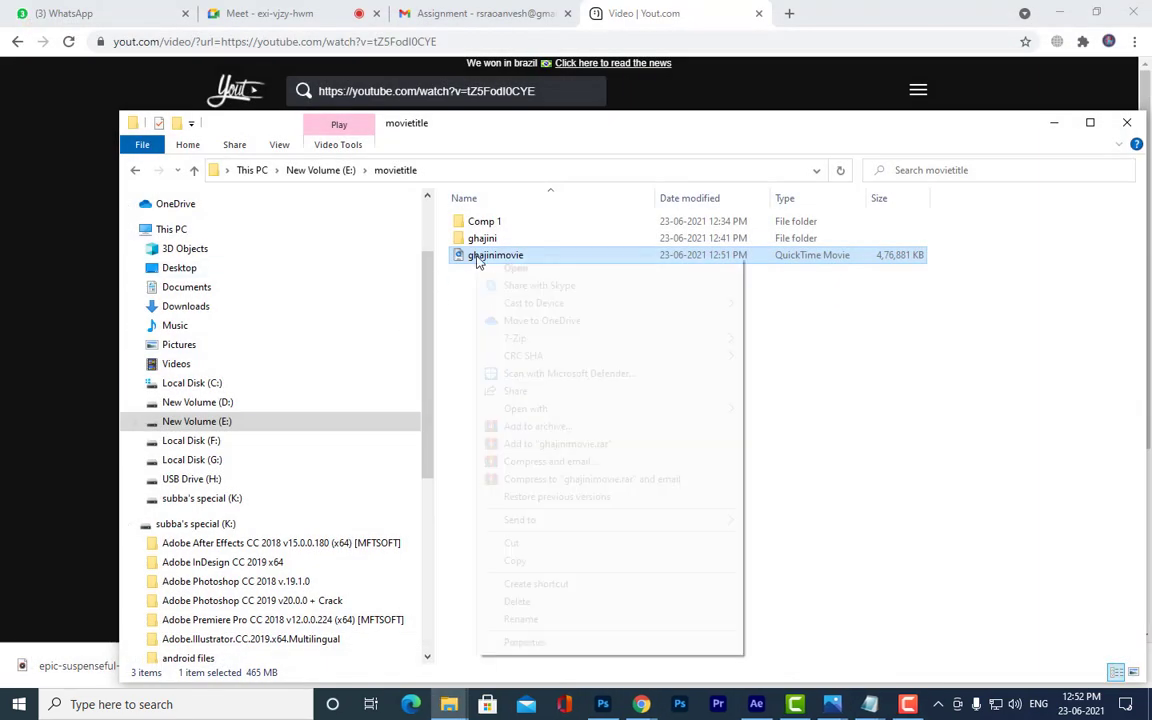
left_click(537, 643)
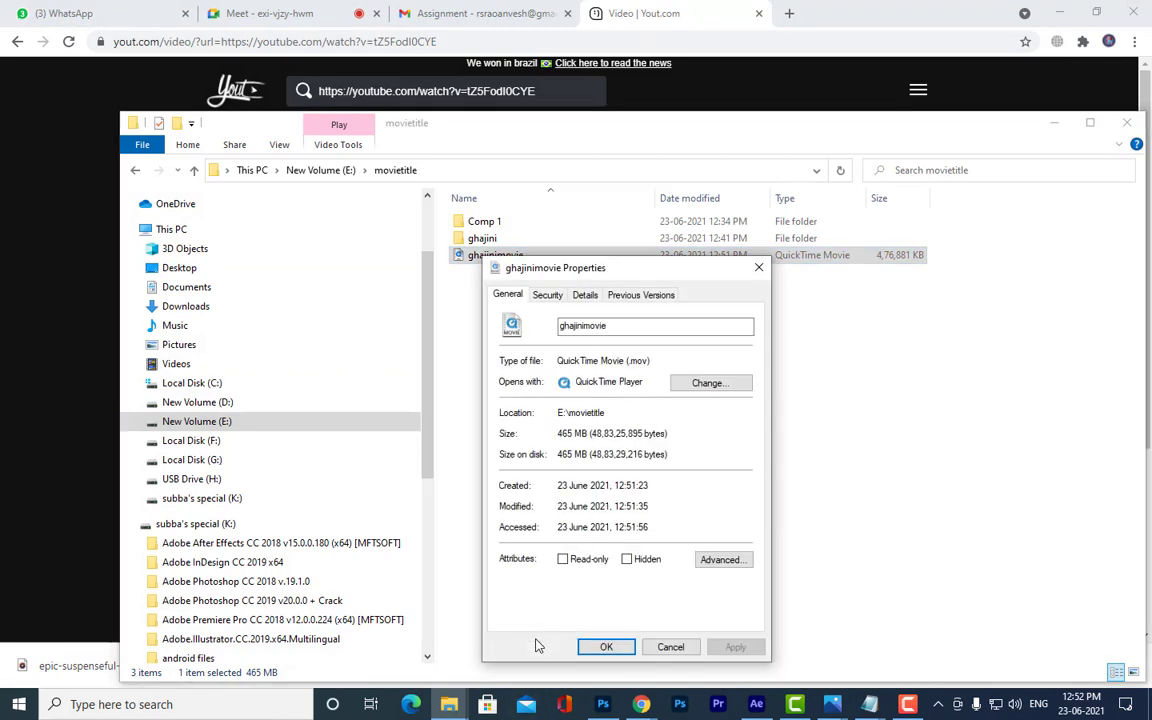
double_click(568, 433)
left_click(756, 704)
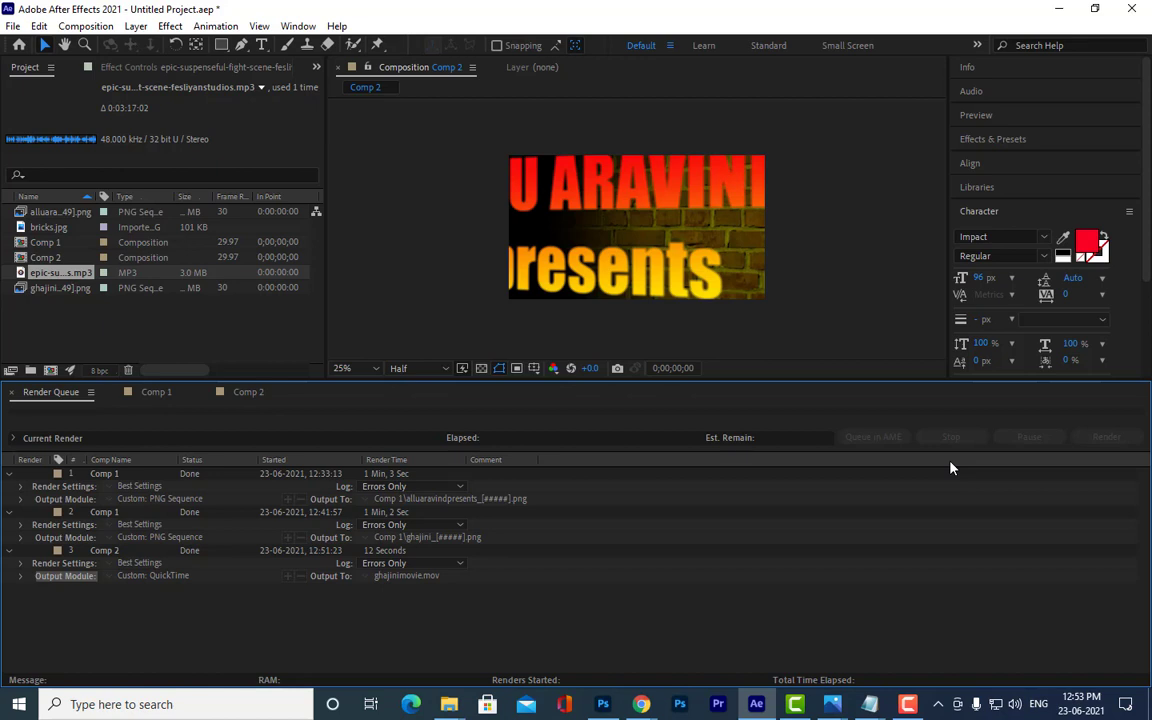
Step: From the movietitle folder, open ghajinimovie with VLC media player
left_click(449, 704)
left_click(562, 574)
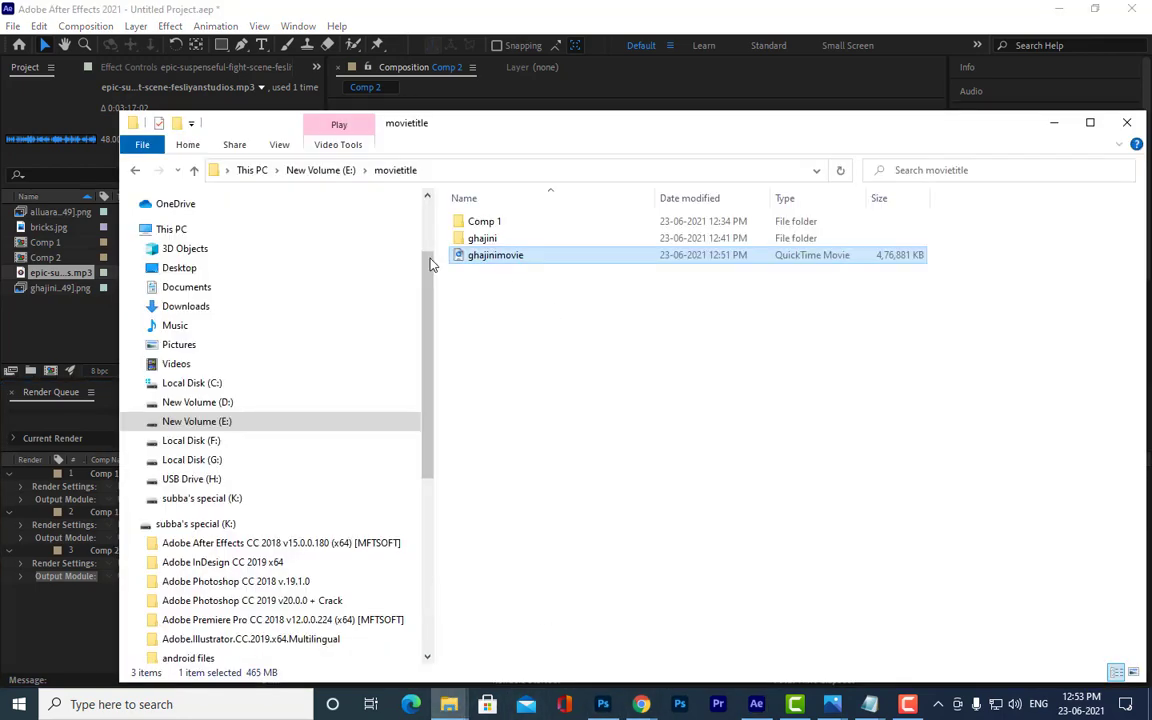
right_click(491, 259)
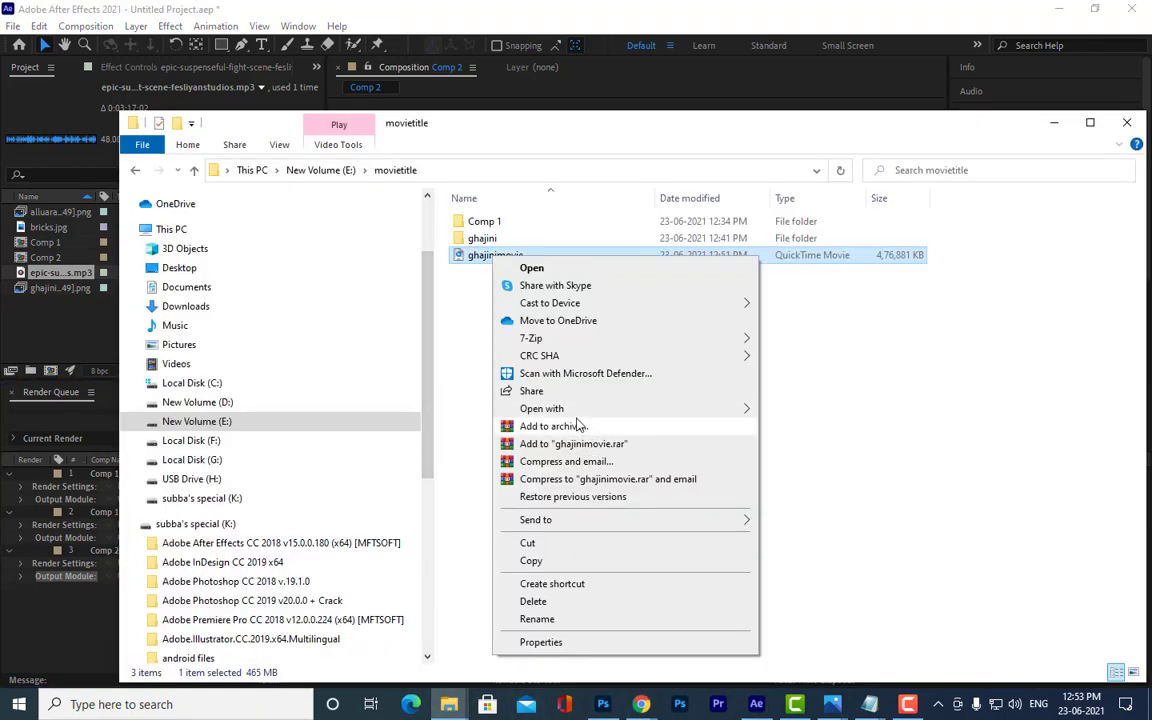
mouse_move(577, 410)
left_click(812, 464)
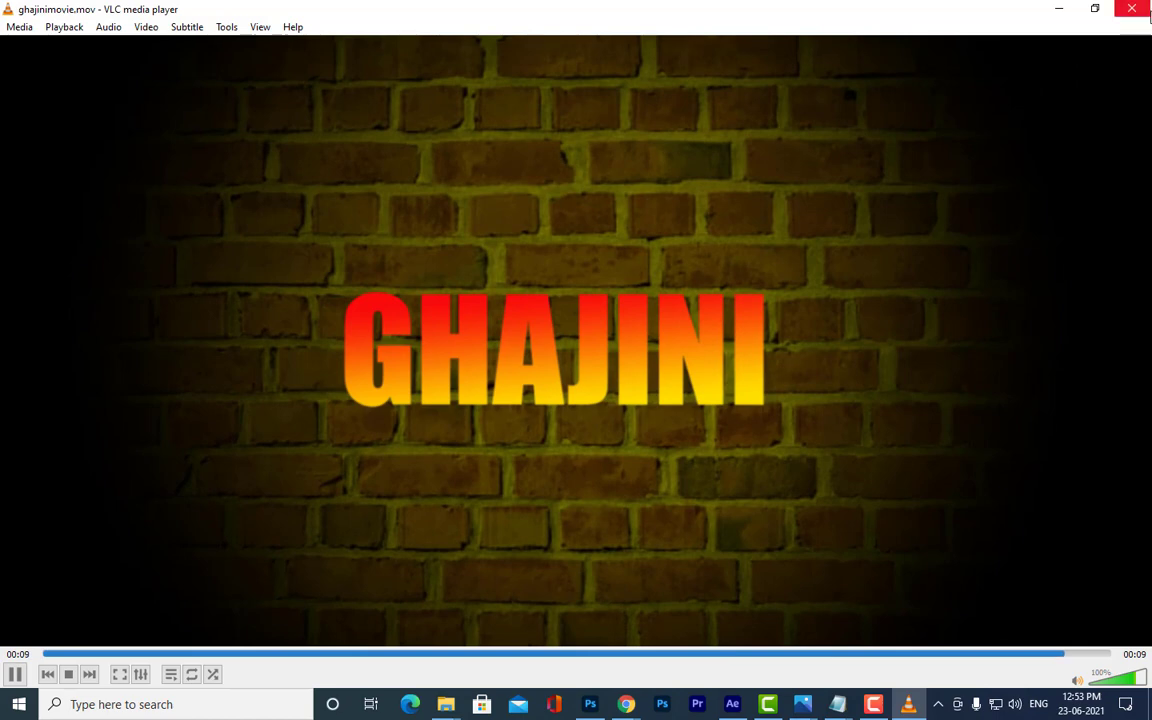
Step: Close VLC after watching ghajinimovie.mov play the GHAJINI title
left_click(1131, 8)
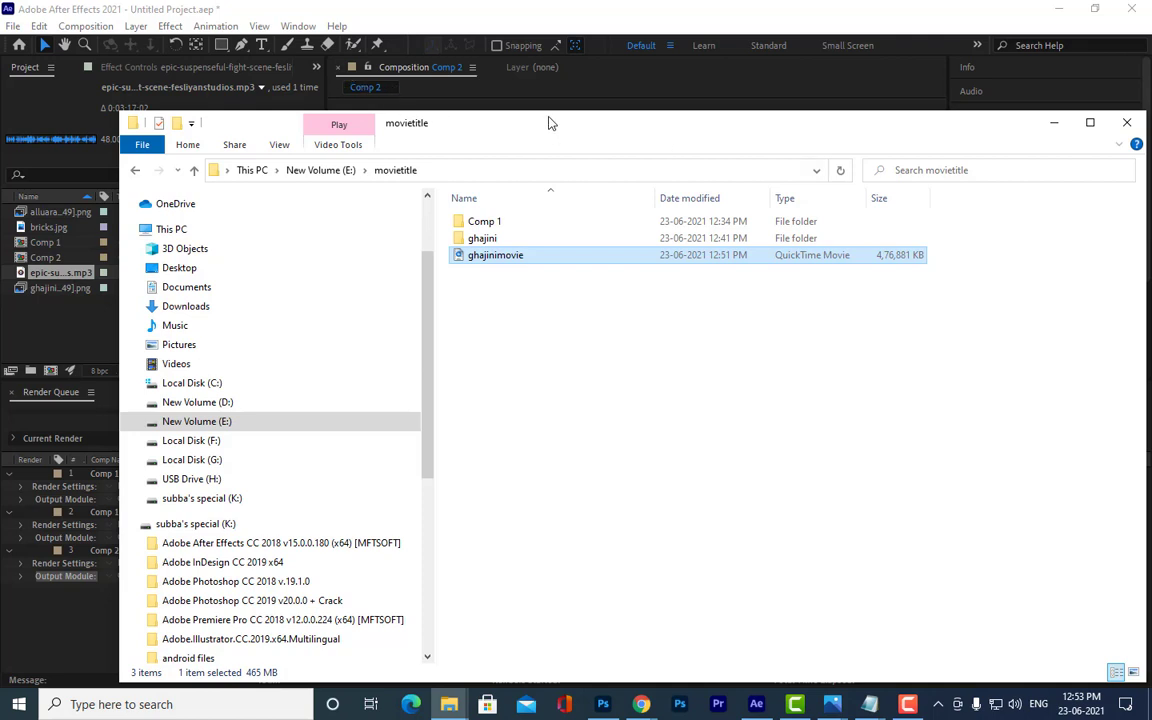
Step: Minimize the movietitle folder and queue the fight-scene music composition as render item 4
left_click_drag(548, 121, 578, 75)
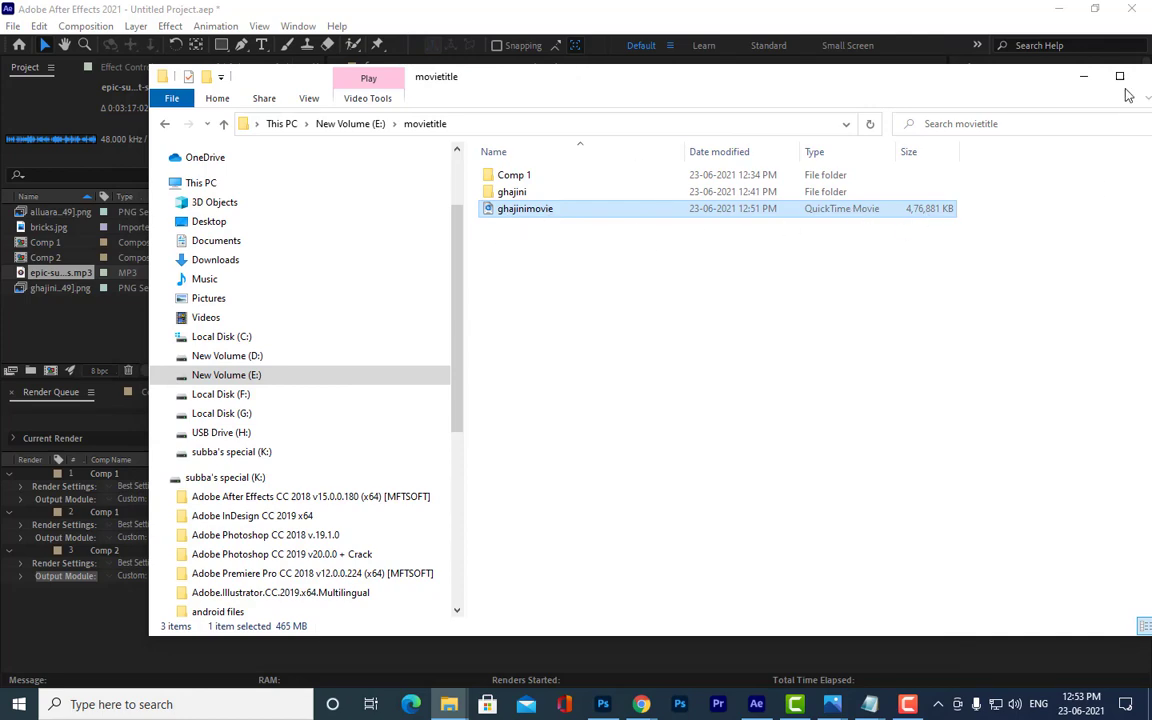
left_click(1083, 76)
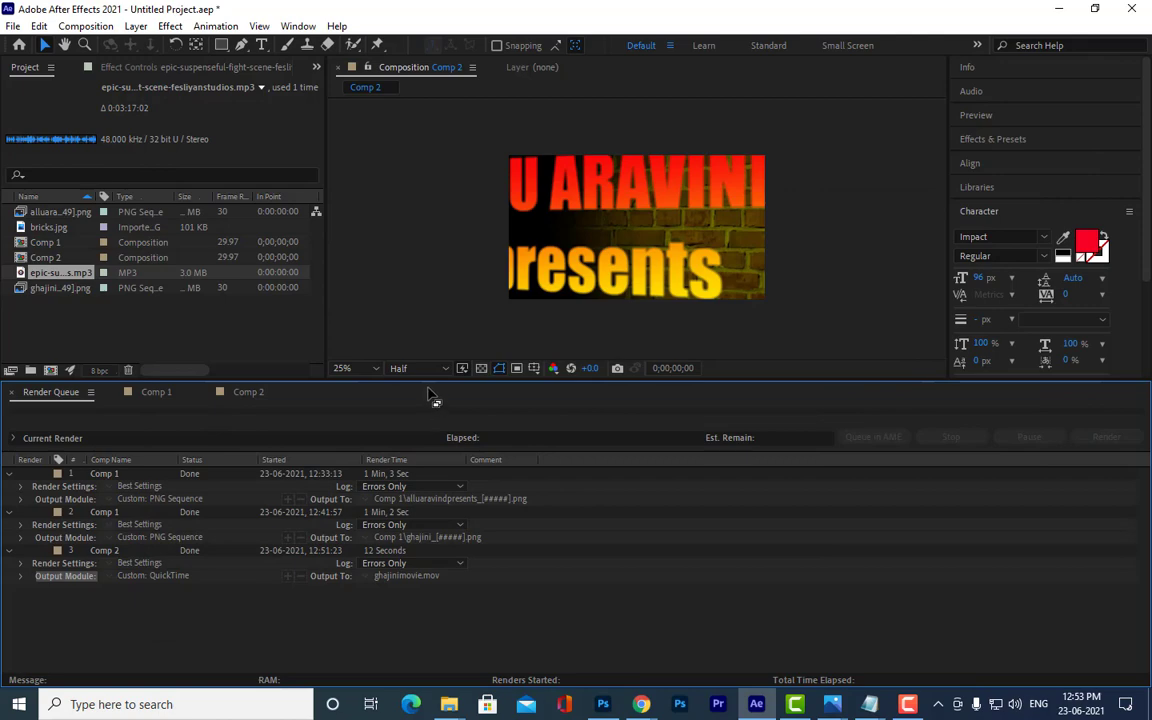
left_click_drag(430, 381, 427, 421)
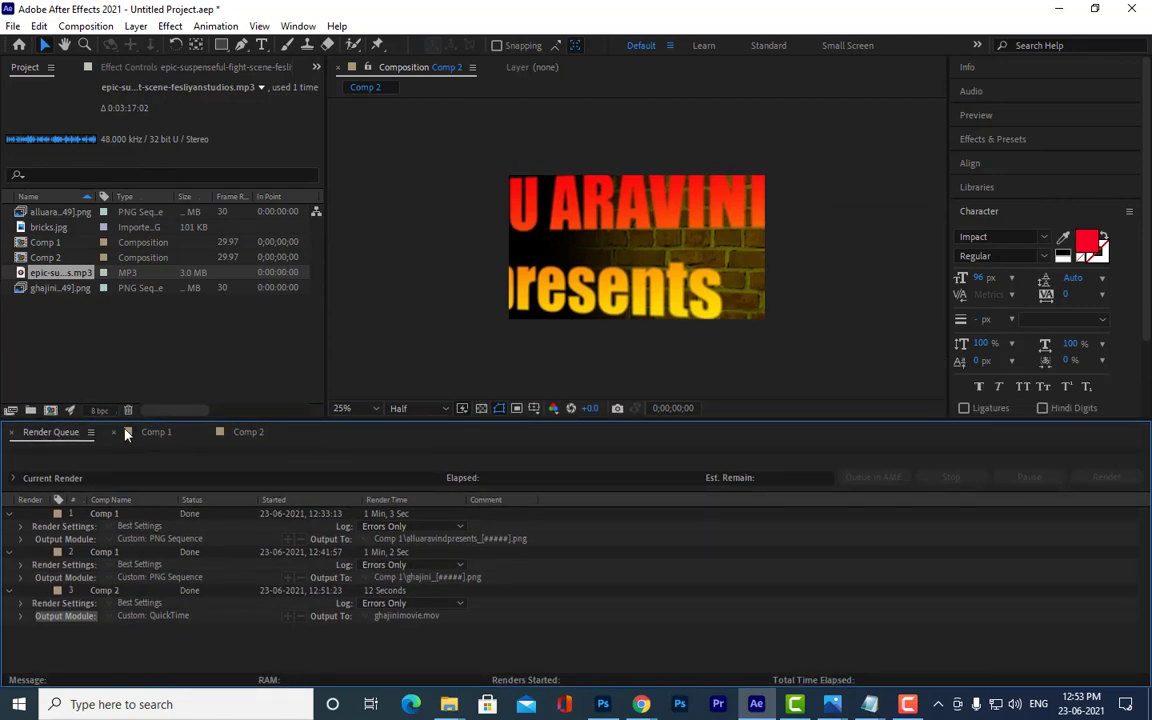
left_click(86, 26)
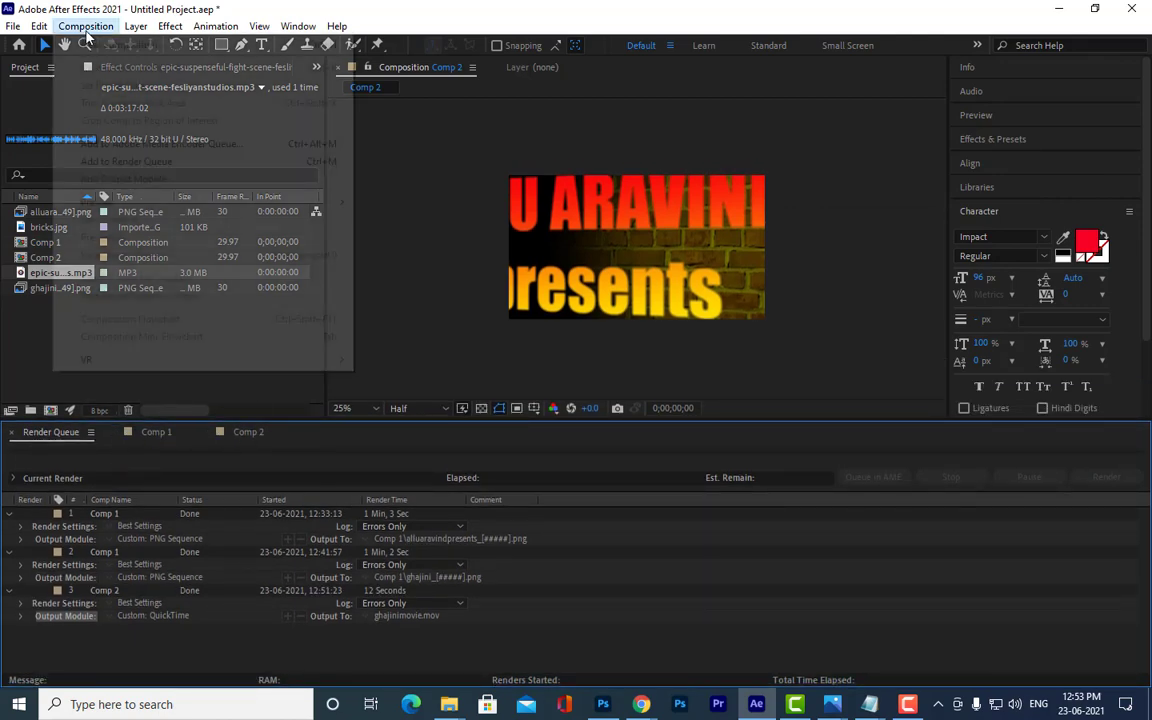
left_click(155, 162)
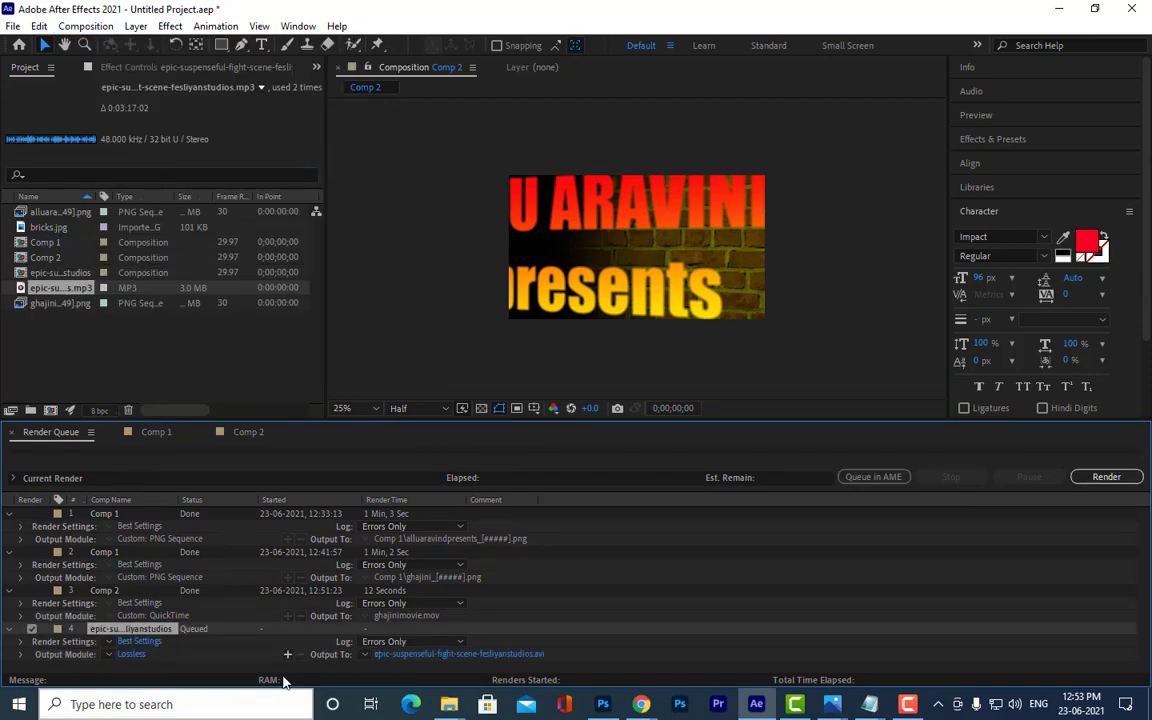
left_click_drag(398, 410, 398, 319)
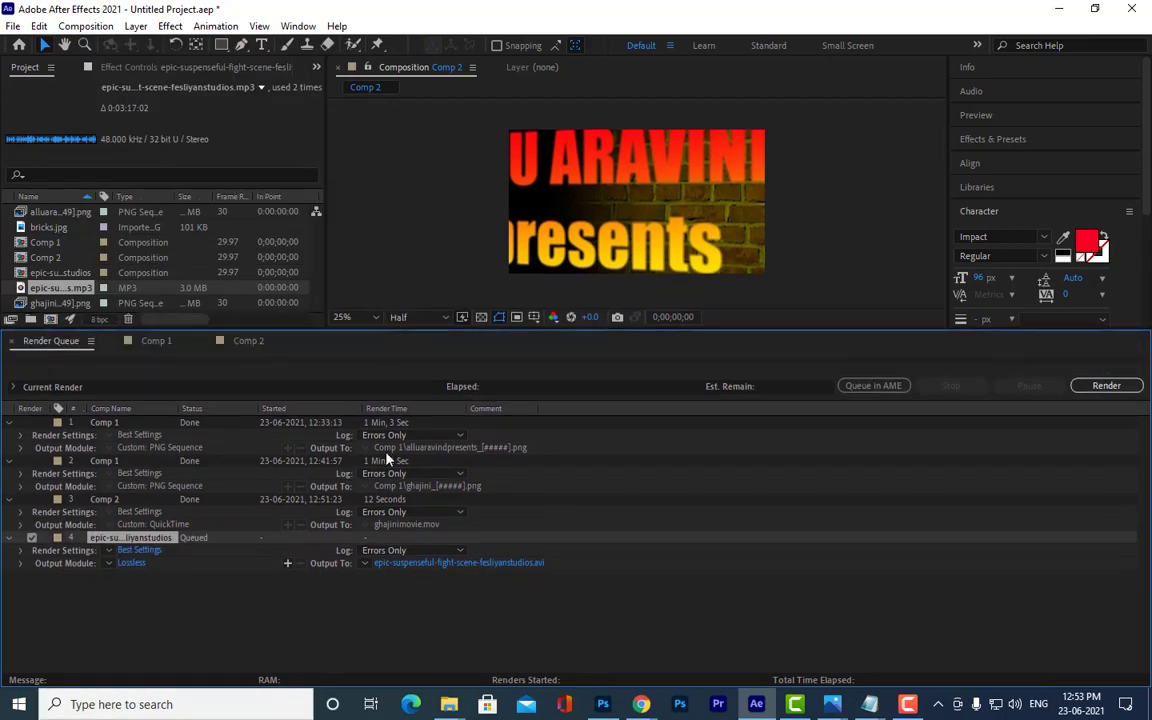
left_click(123, 567)
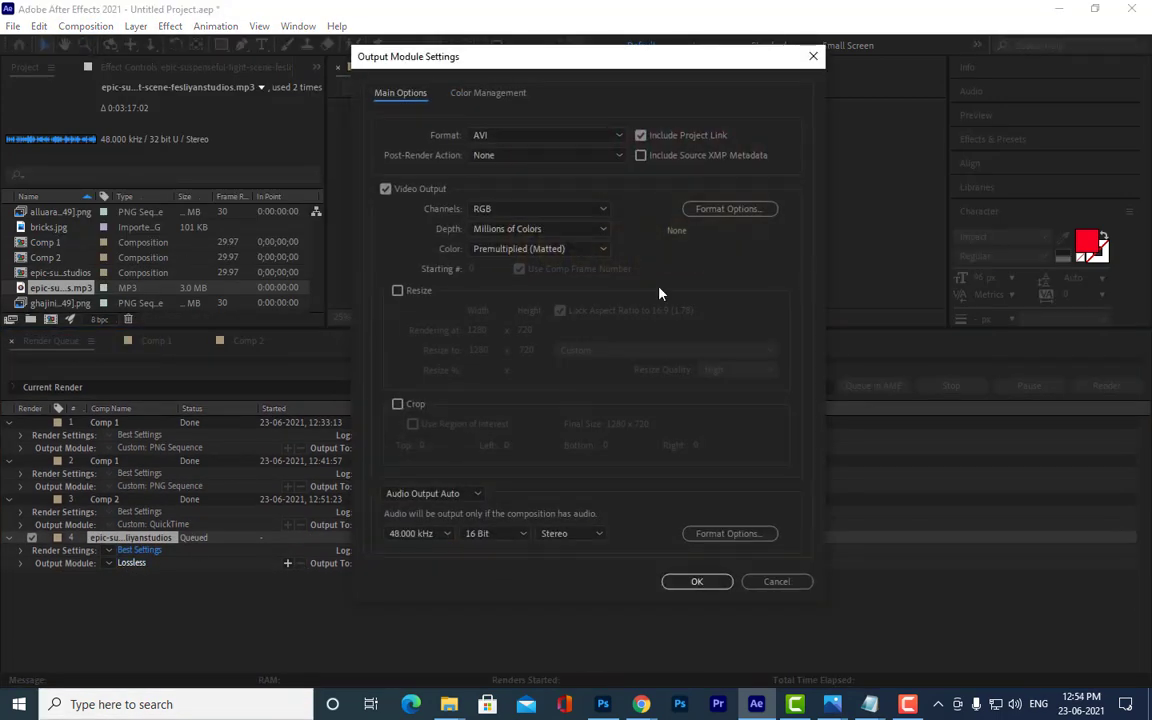
left_click(555, 137)
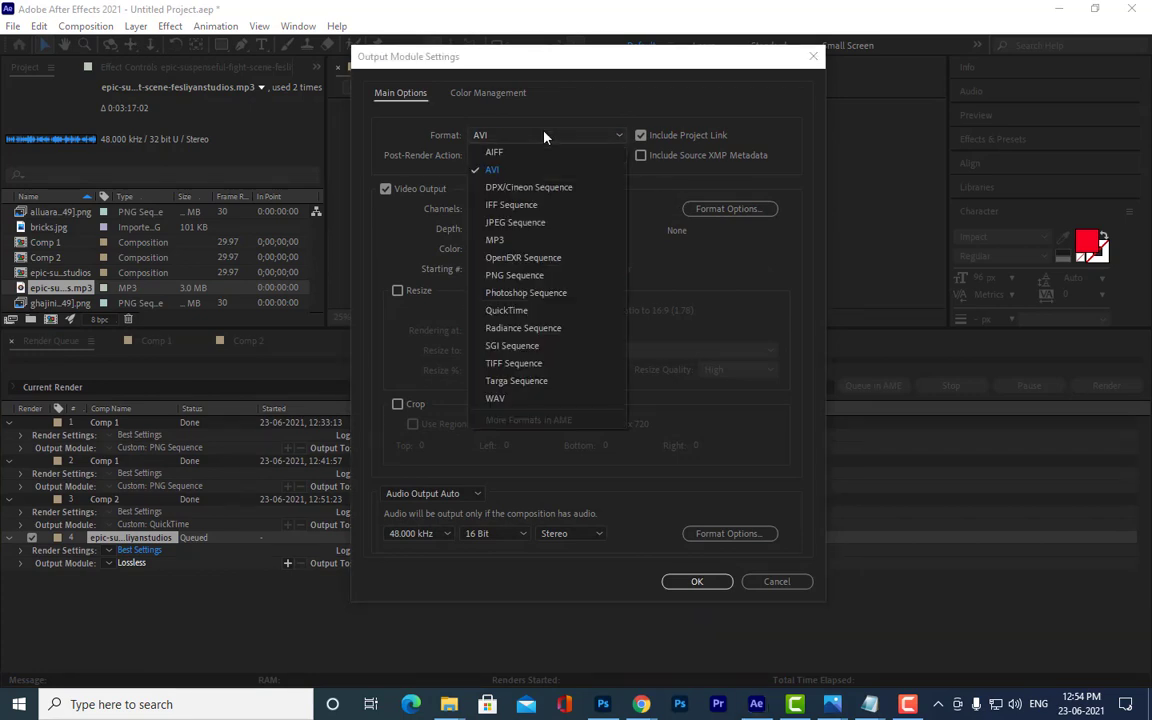
left_click(522, 311)
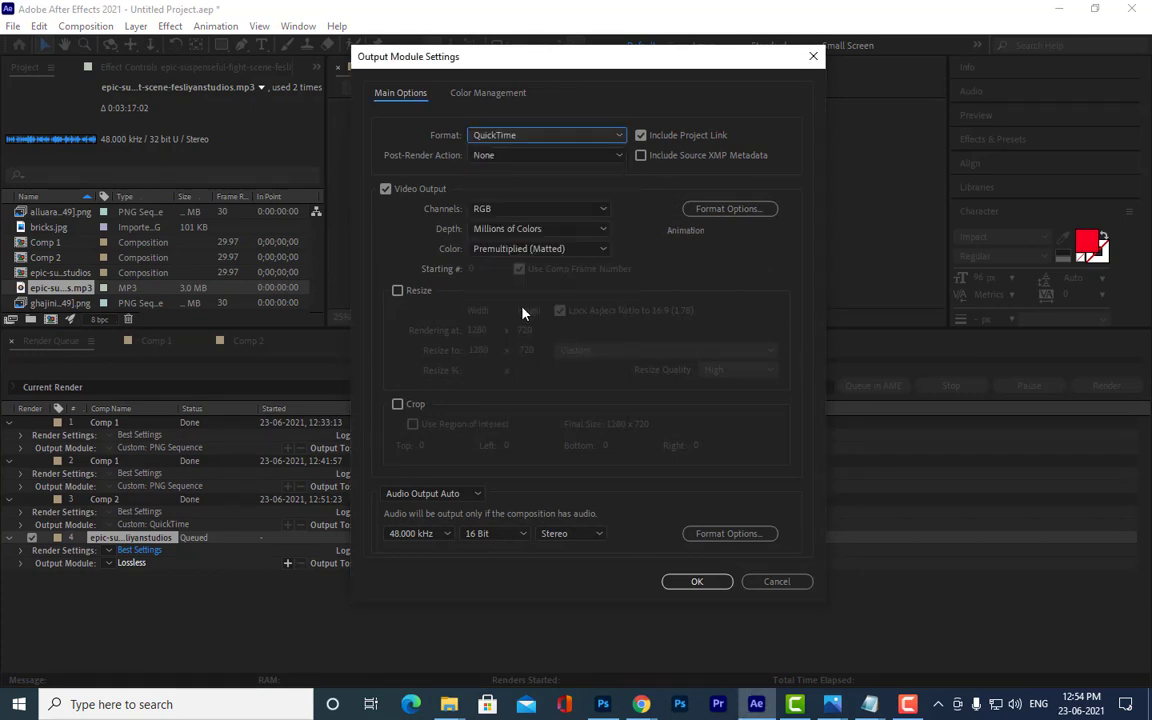
left_click(720, 210)
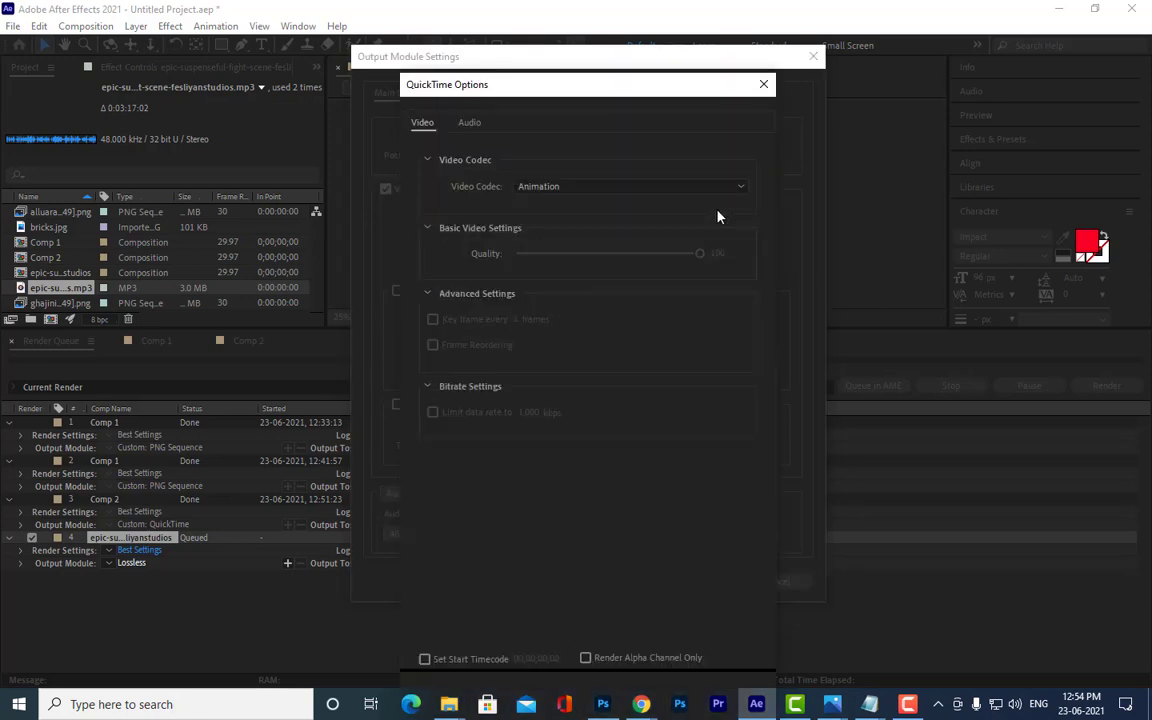
left_click(602, 188)
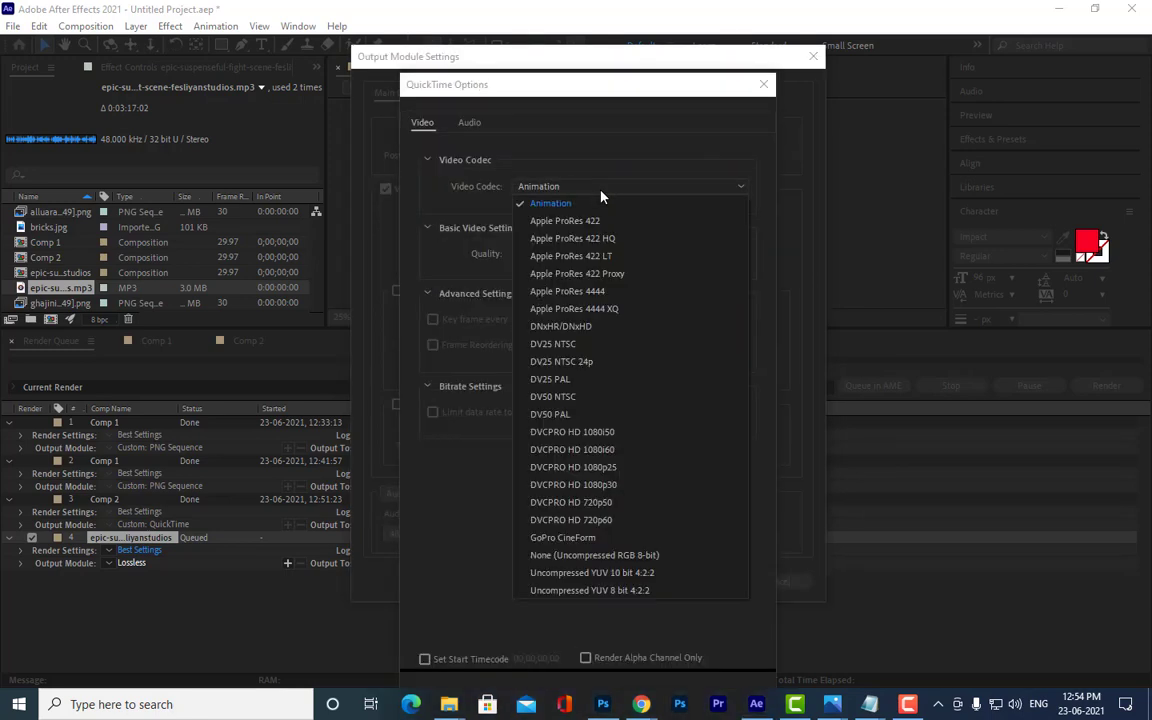
left_click(601, 196)
left_click(601, 192)
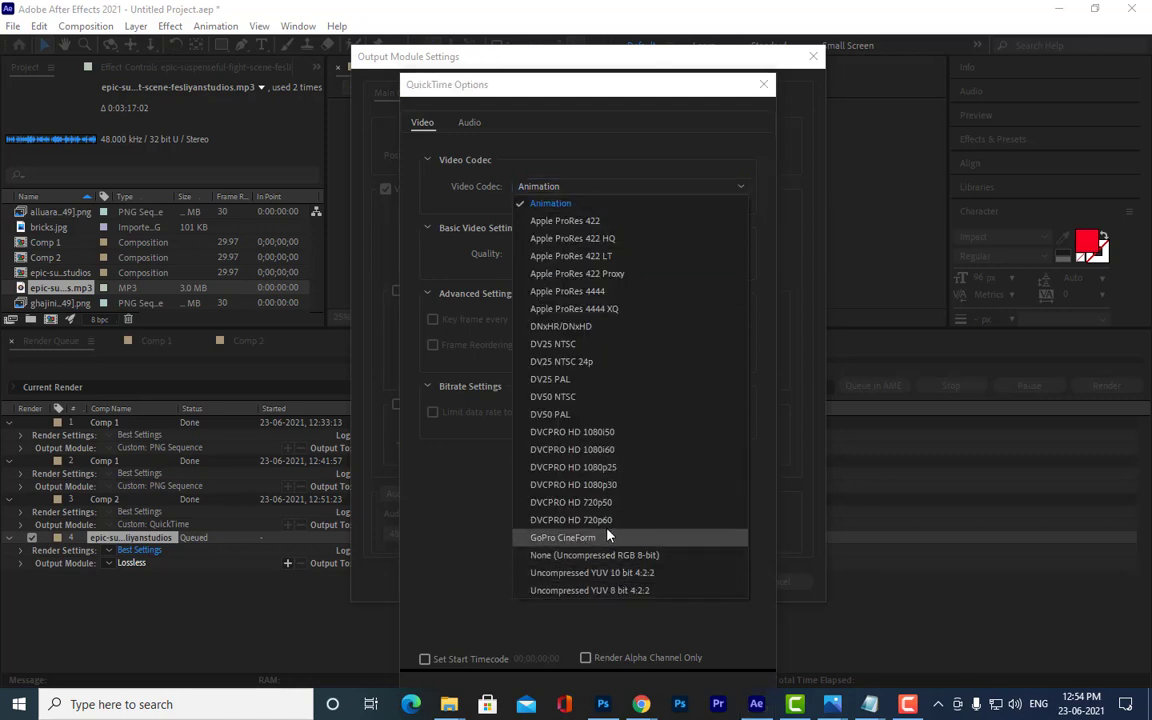
left_click(590, 382)
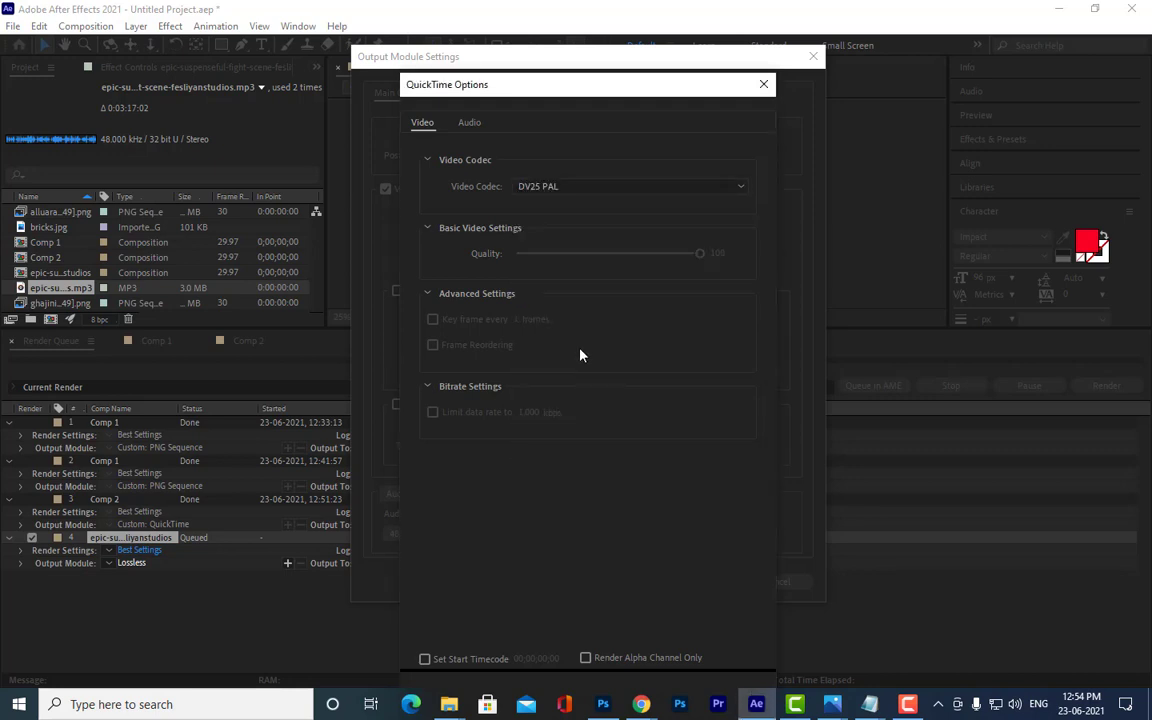
left_click_drag(545, 84, 685, 27)
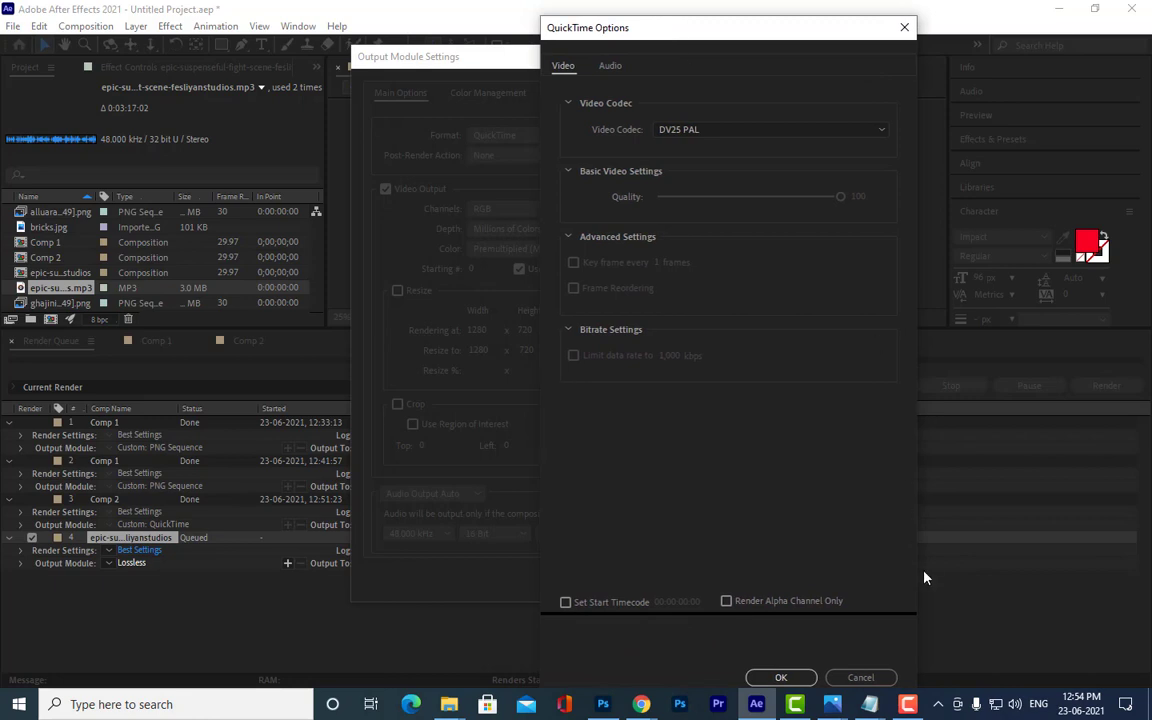
left_click(866, 678)
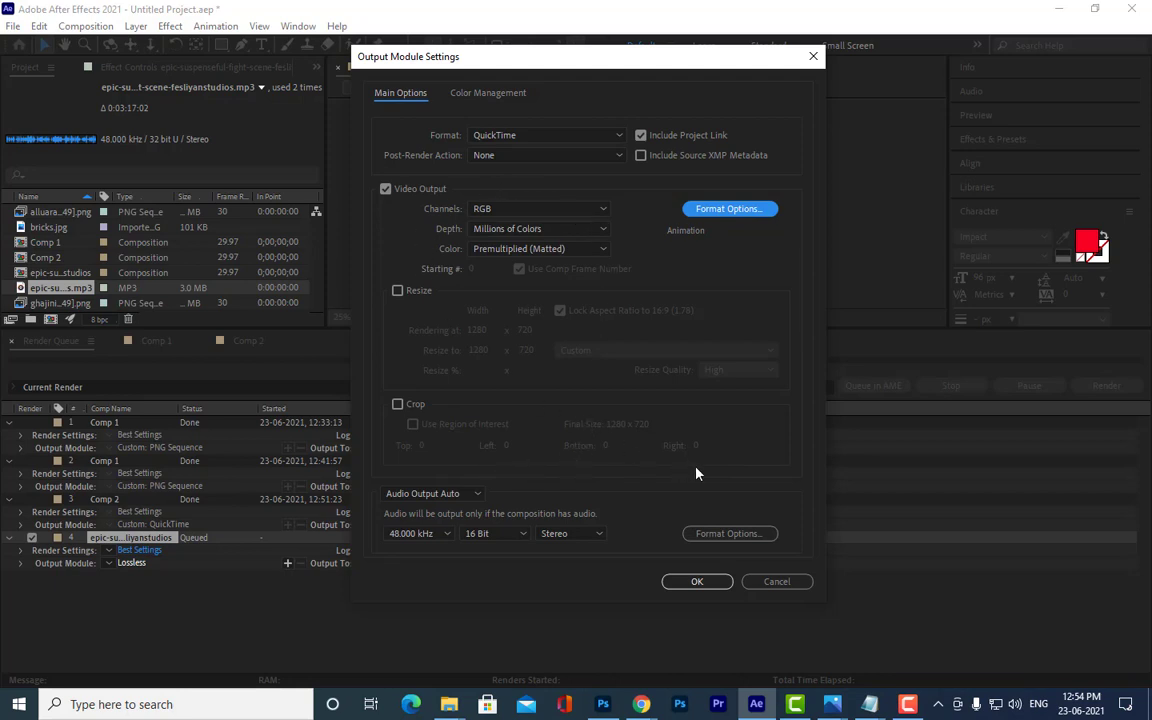
left_click(729, 533)
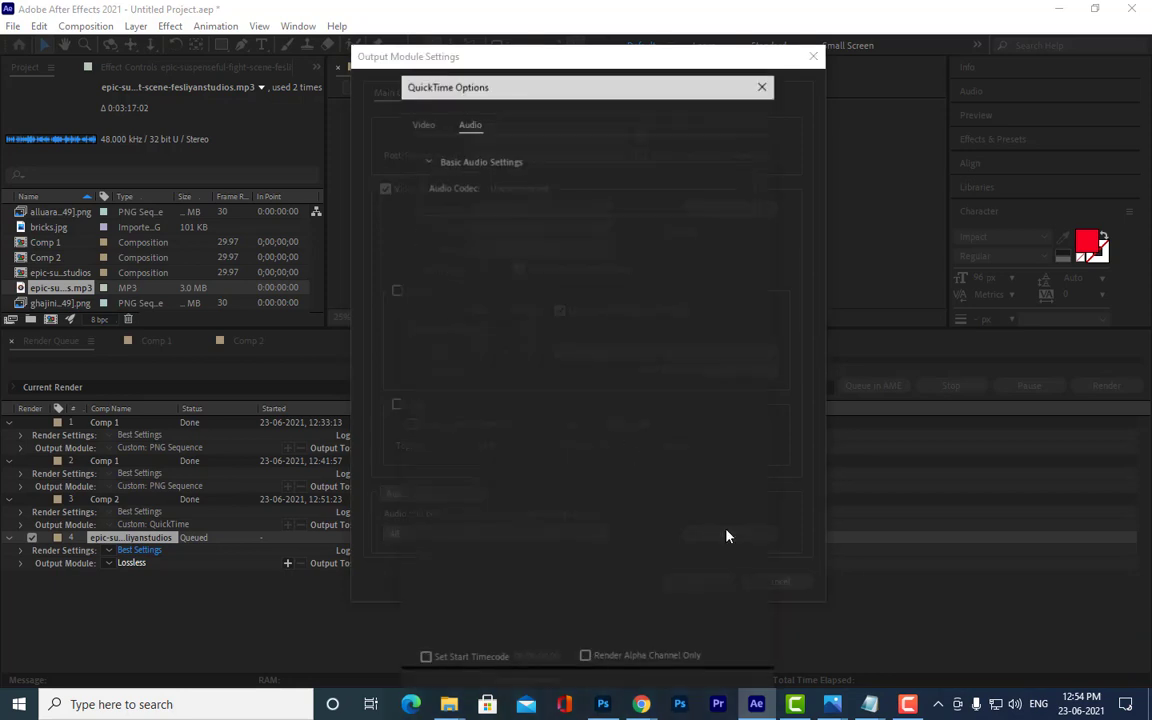
left_click(422, 123)
left_click(566, 189)
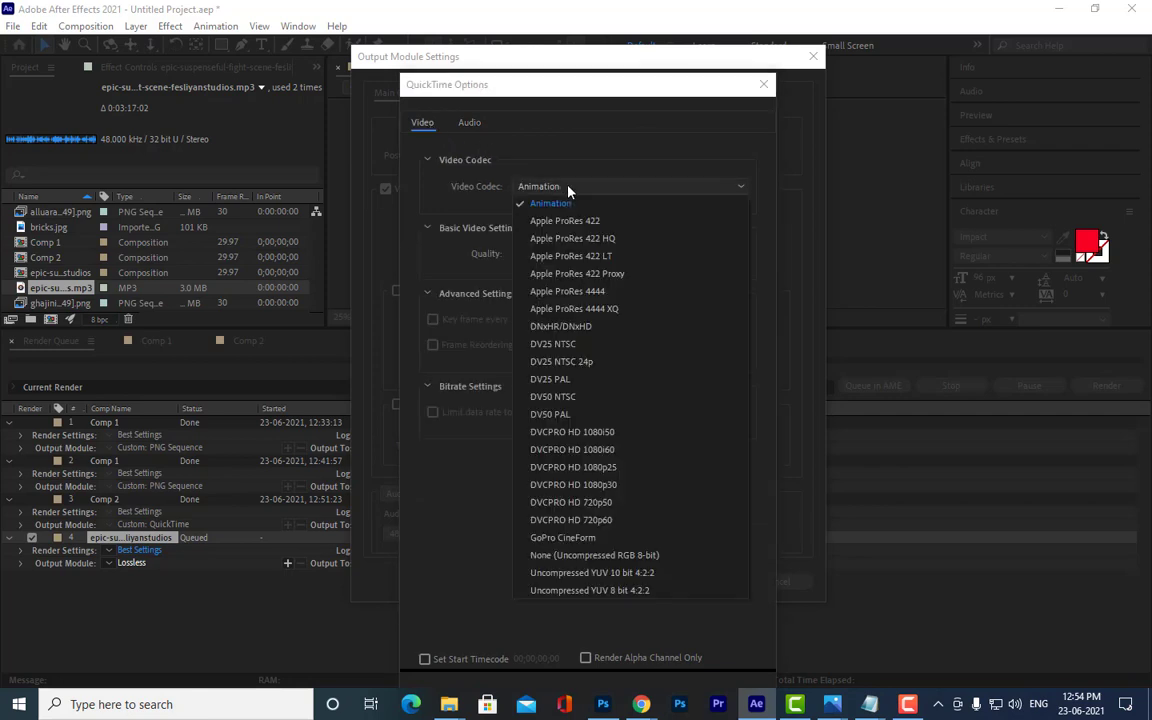
left_click(567, 204)
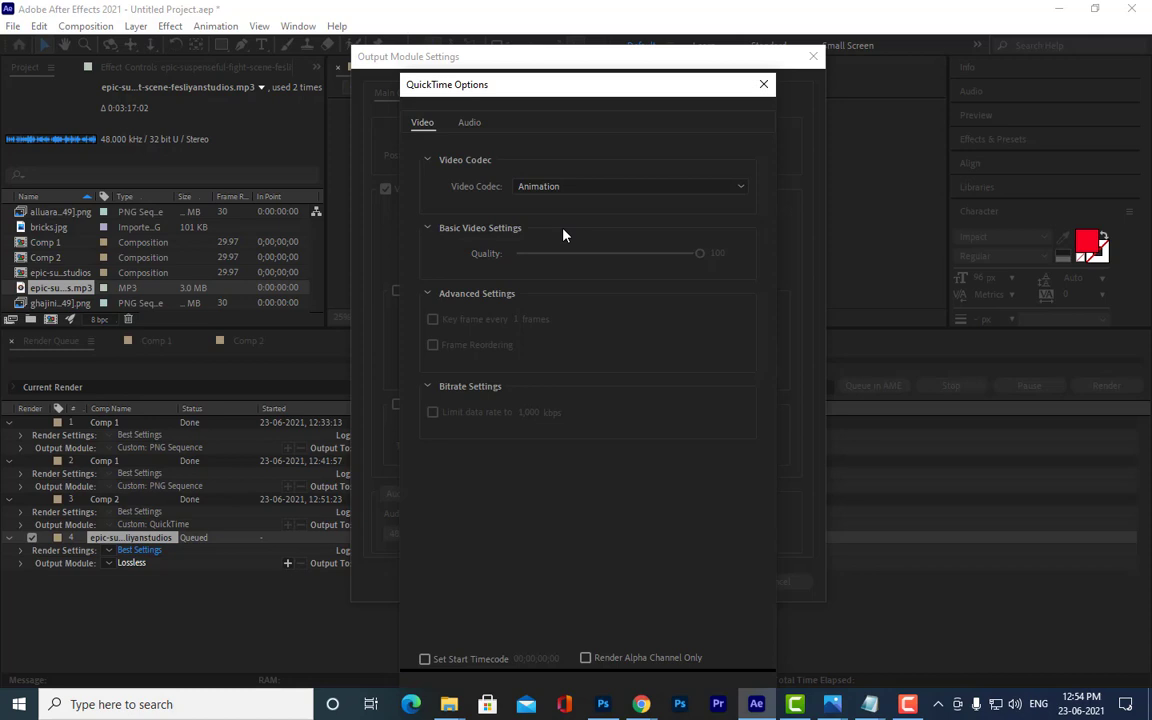
left_click(763, 84)
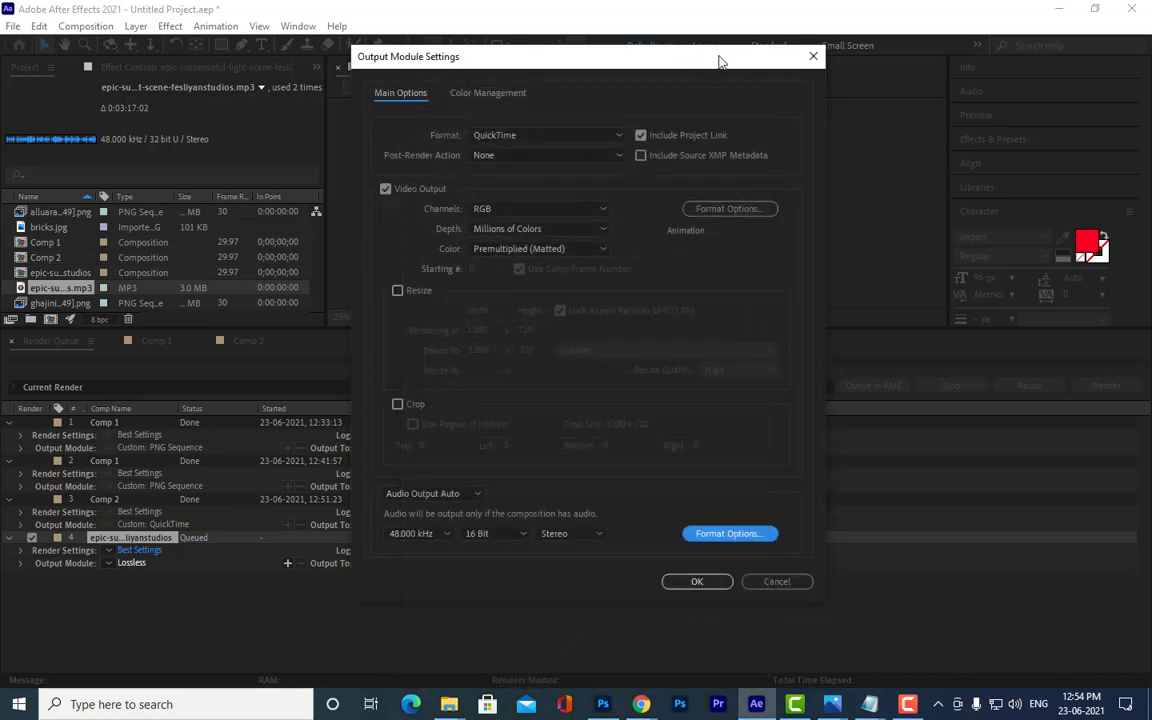
left_click(814, 57)
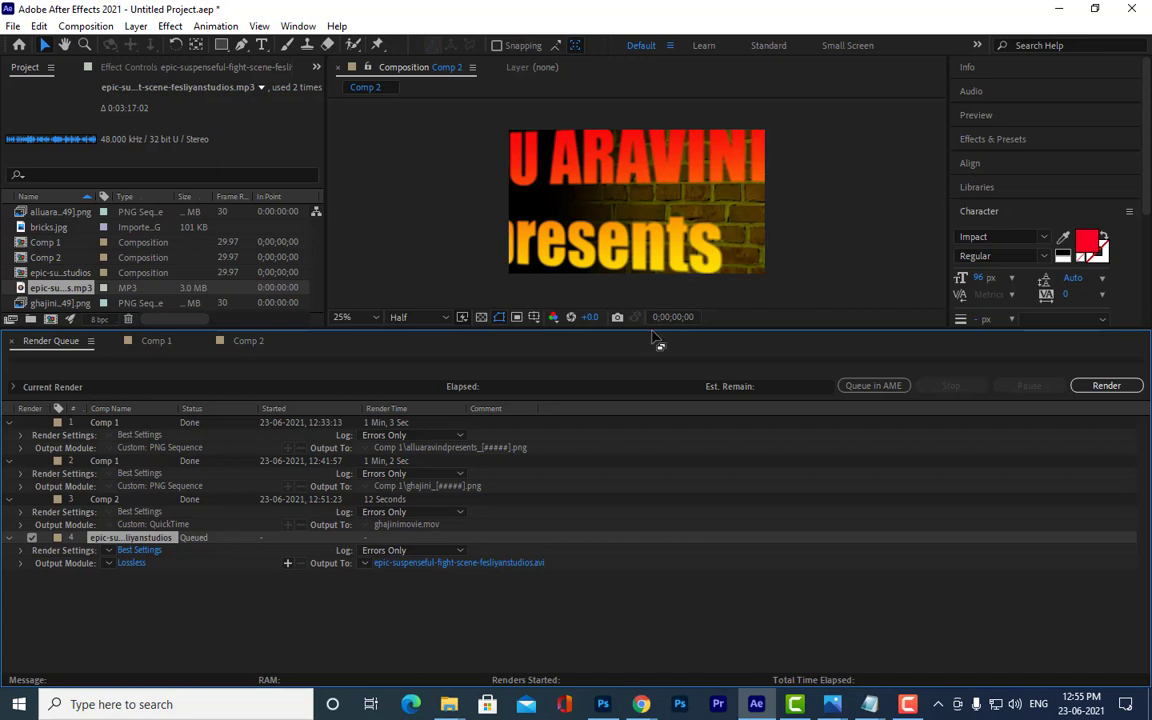
left_click_drag(649, 339, 649, 446)
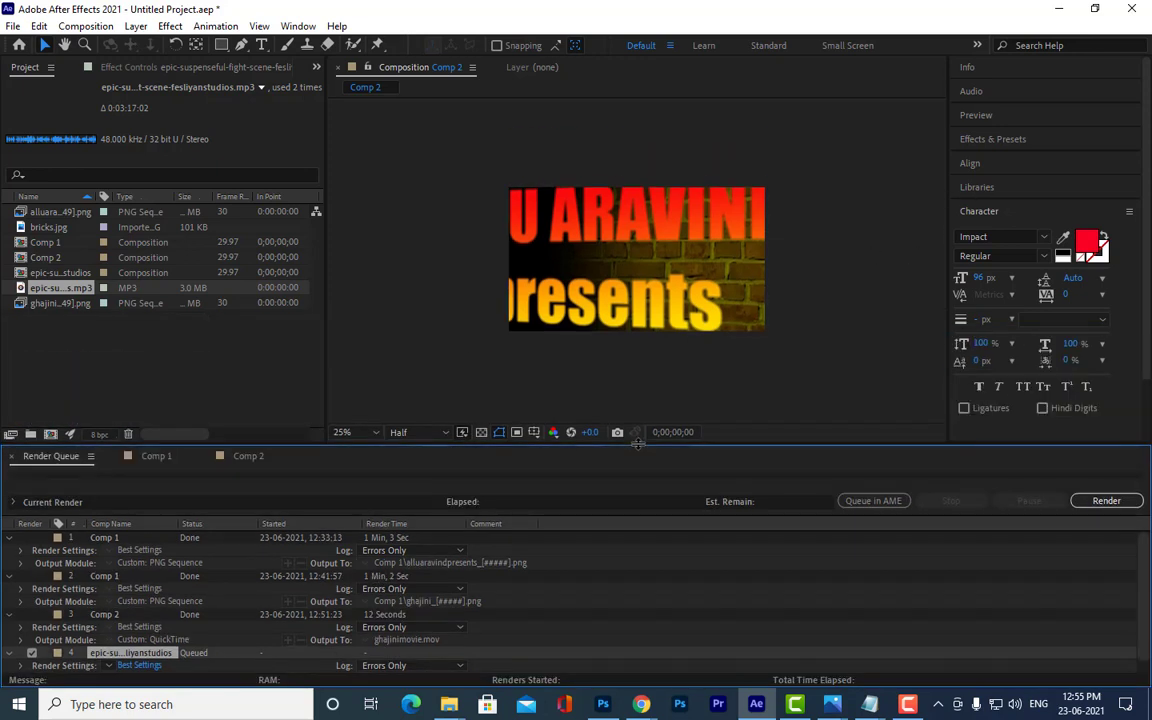
Step: Switch to the Comp 1 timeline with its camera, spot light, text and bricks layers
left_click(156, 456)
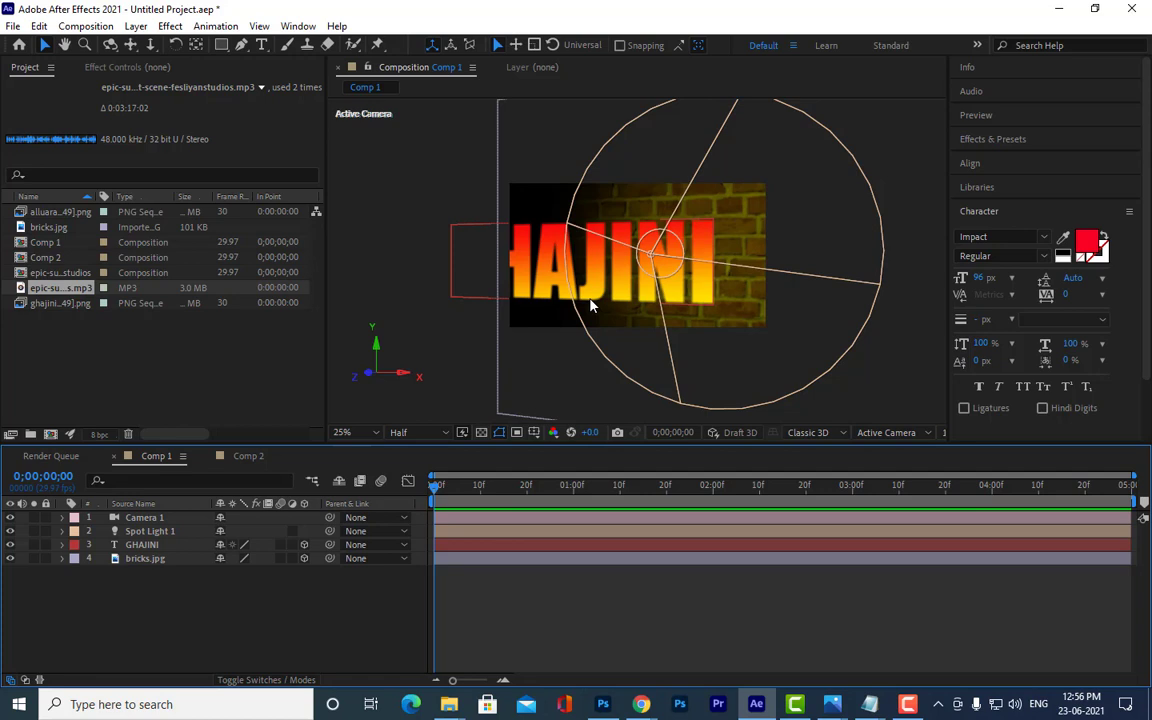
Step: Scrub Comp 1, minimize the movietitle folder, then preview the GHAJINI animation to its last frame
left_click(443, 486)
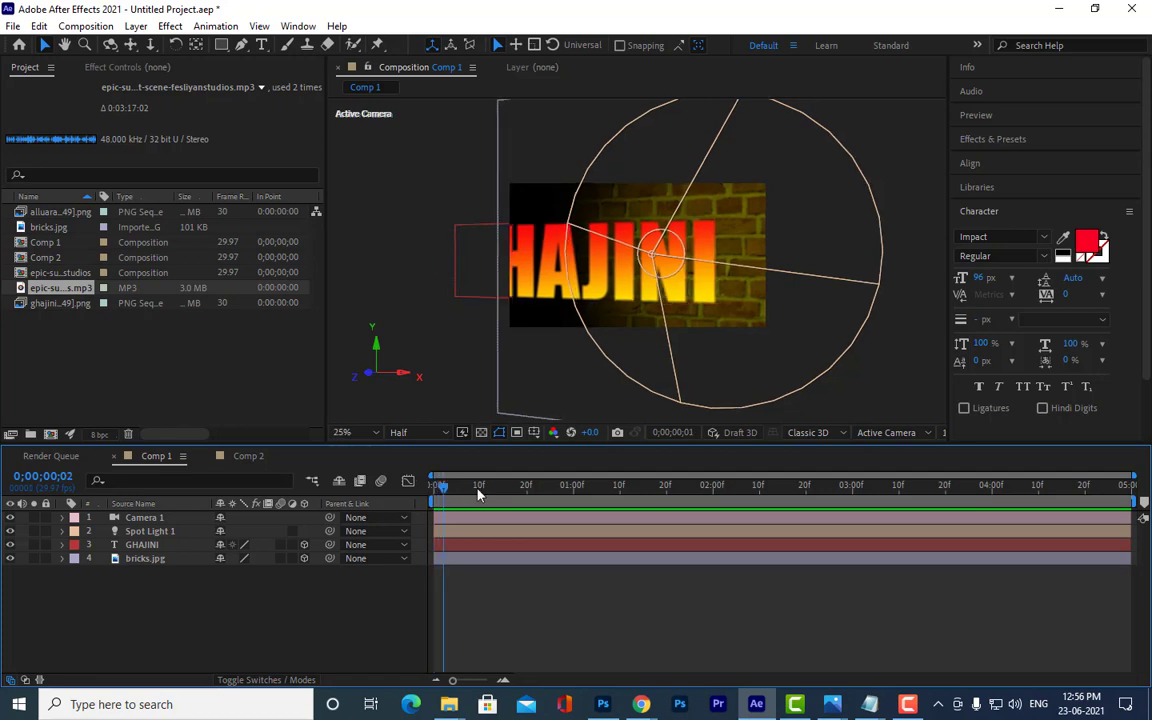
mouse_move(478, 494)
left_mouse_down()
mouse_move(1127, 486)
mouse_move(717, 486)
left_mouse_up()
mouse_move(457, 705)
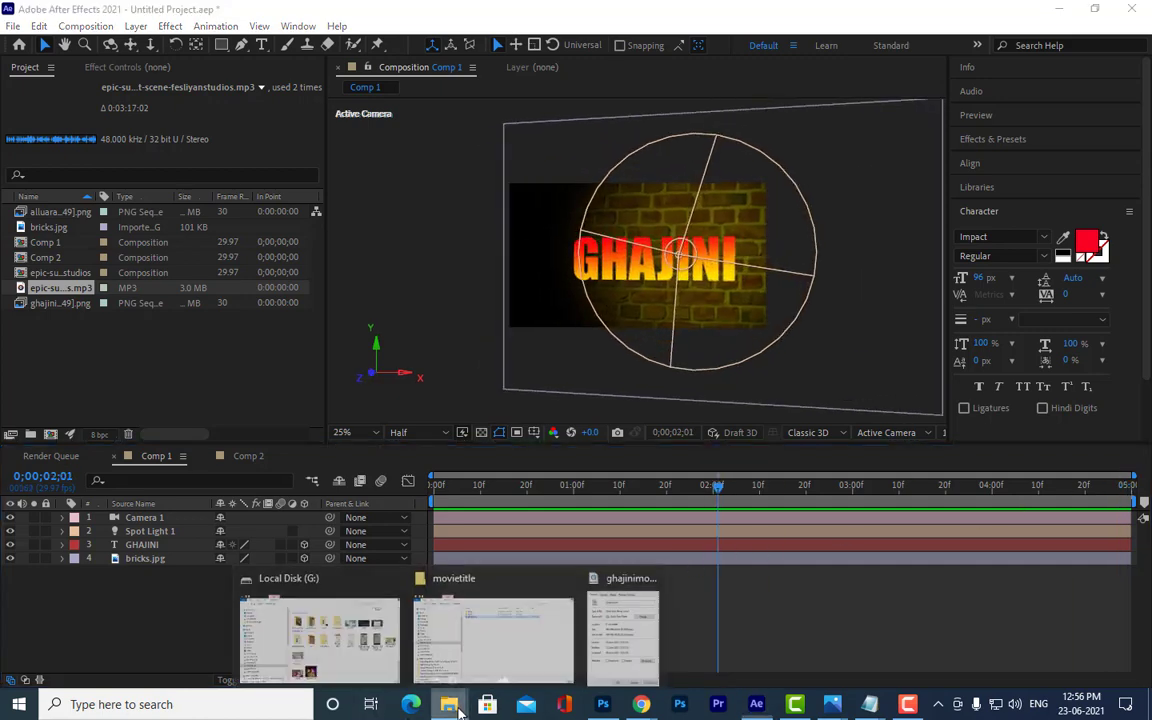
left_click(494, 640)
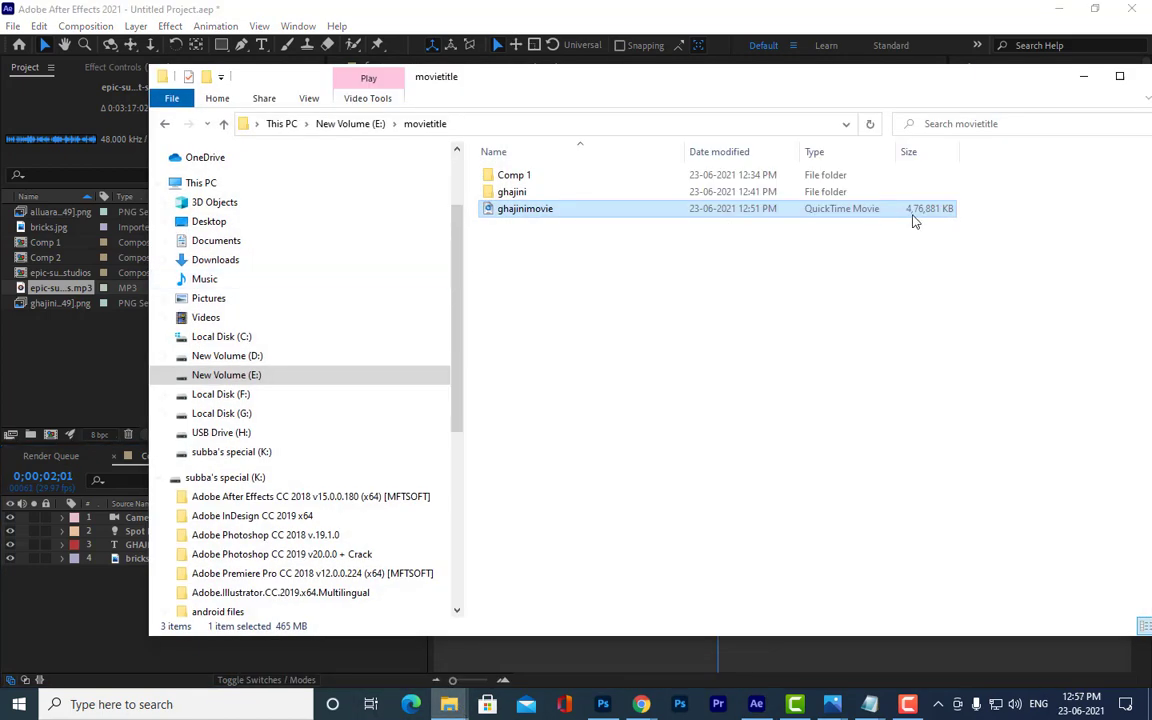
left_click(1083, 77)
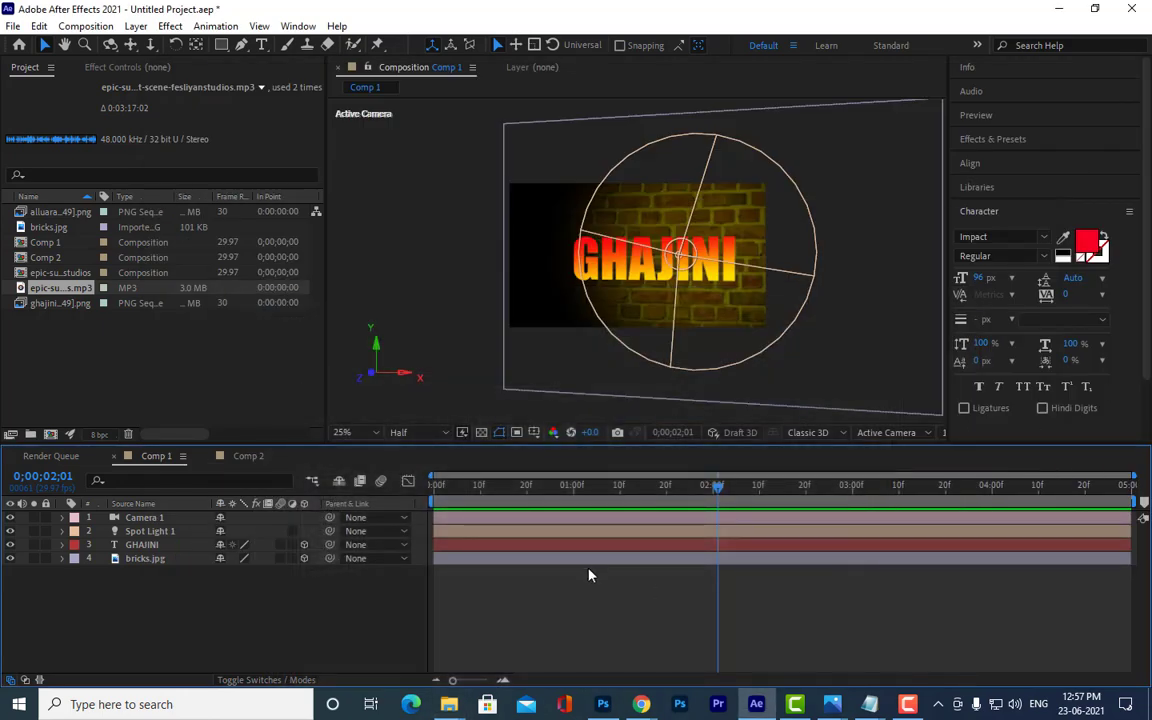
key("space")
key("space")
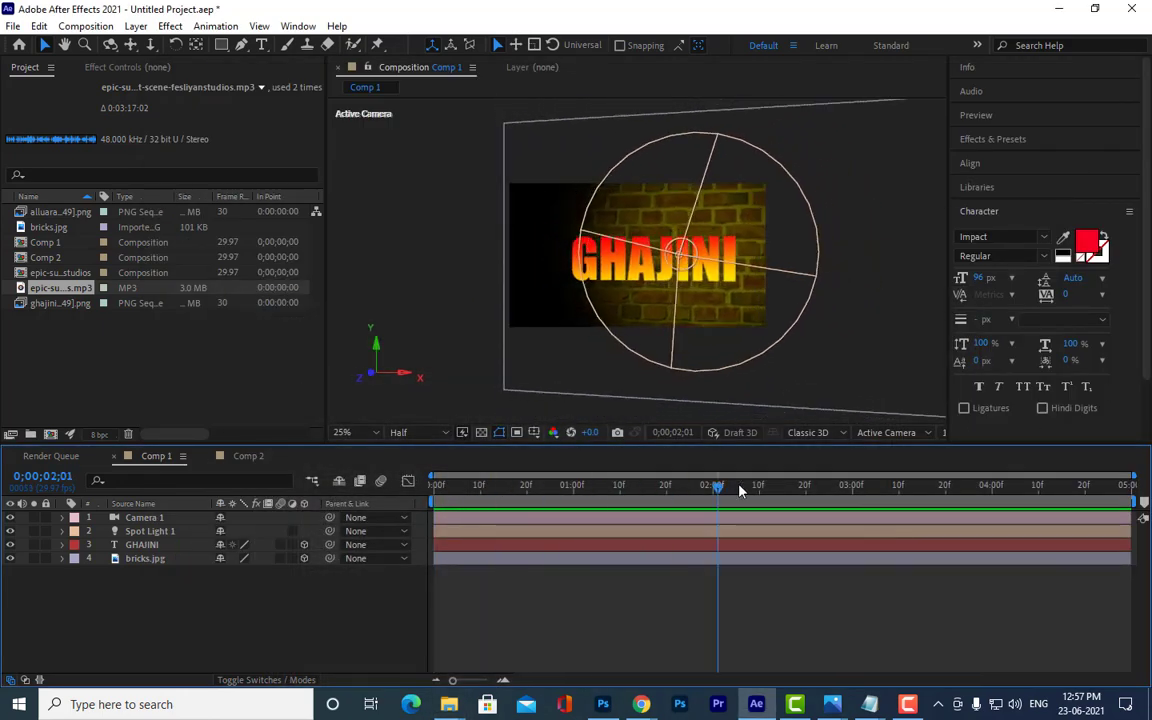
key("End")
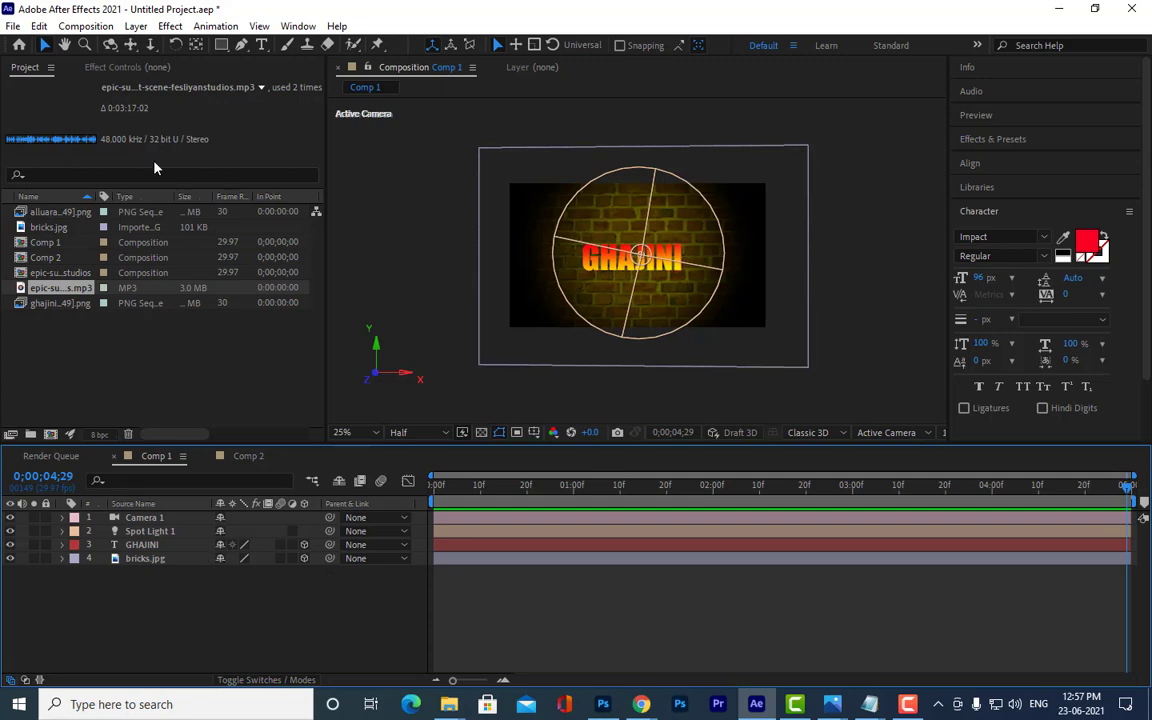
Step: Queue Comp 1 as render item 5 and open its Output Module format list
left_click(85, 26)
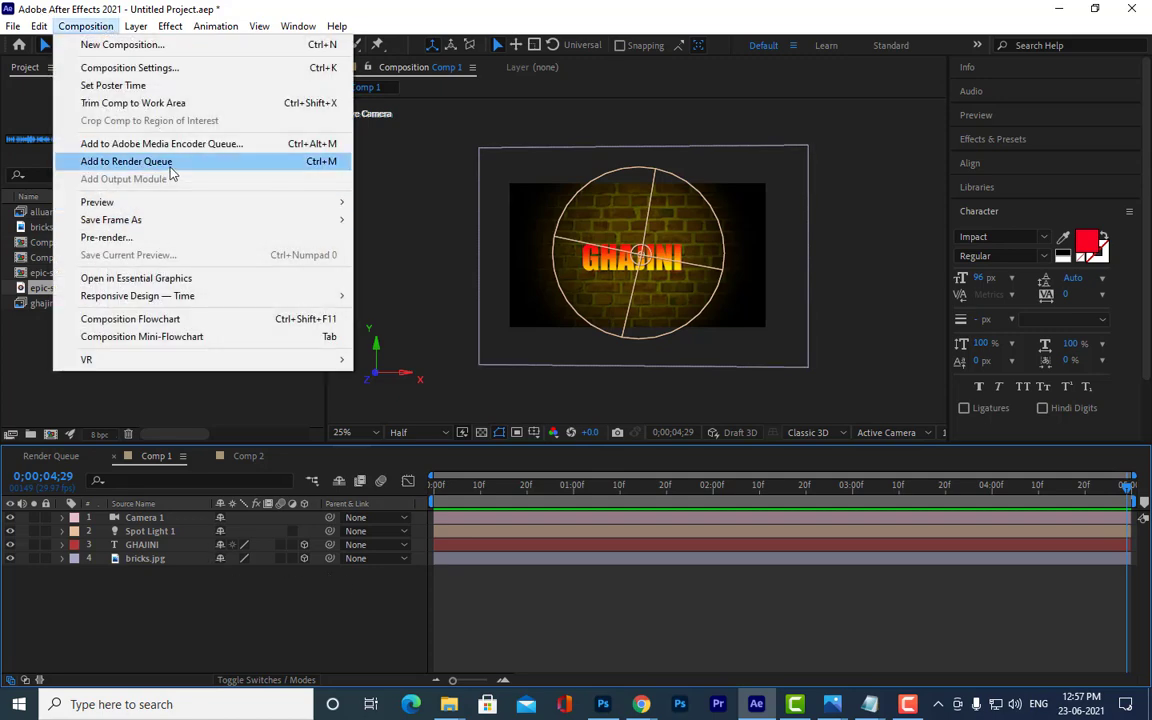
left_click(160, 161)
left_click_drag(434, 446, 434, 344)
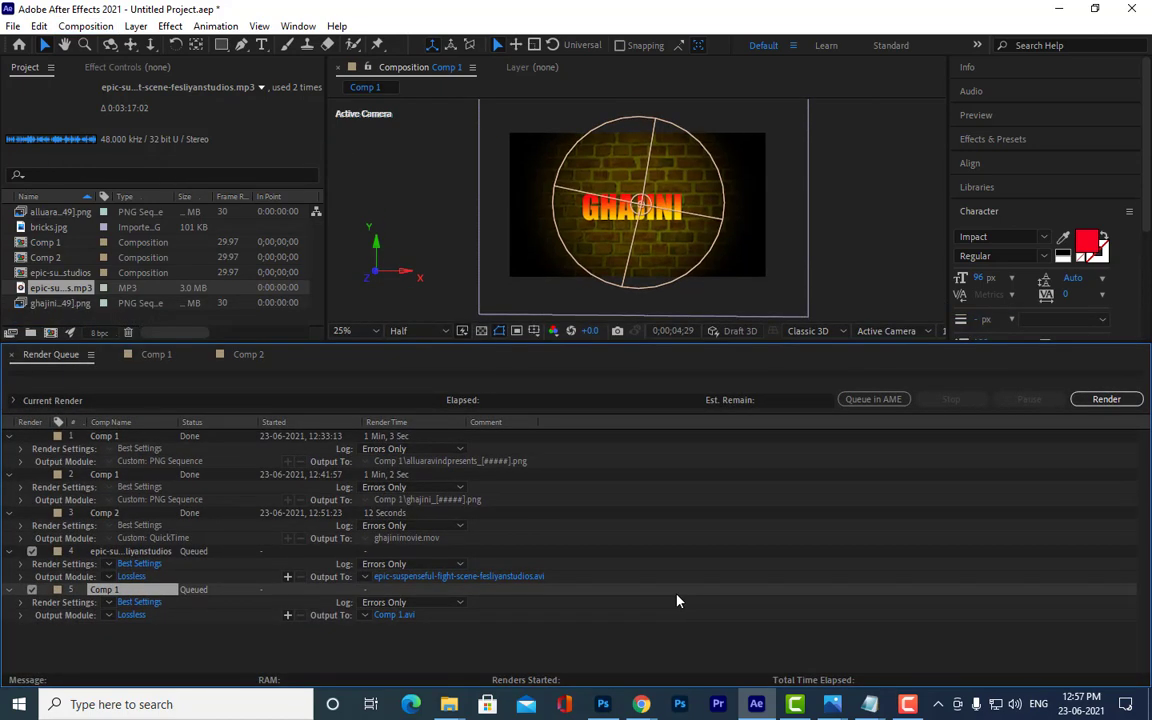
left_click(394, 615)
left_click(838, 553)
left_click(133, 615)
left_click(585, 137)
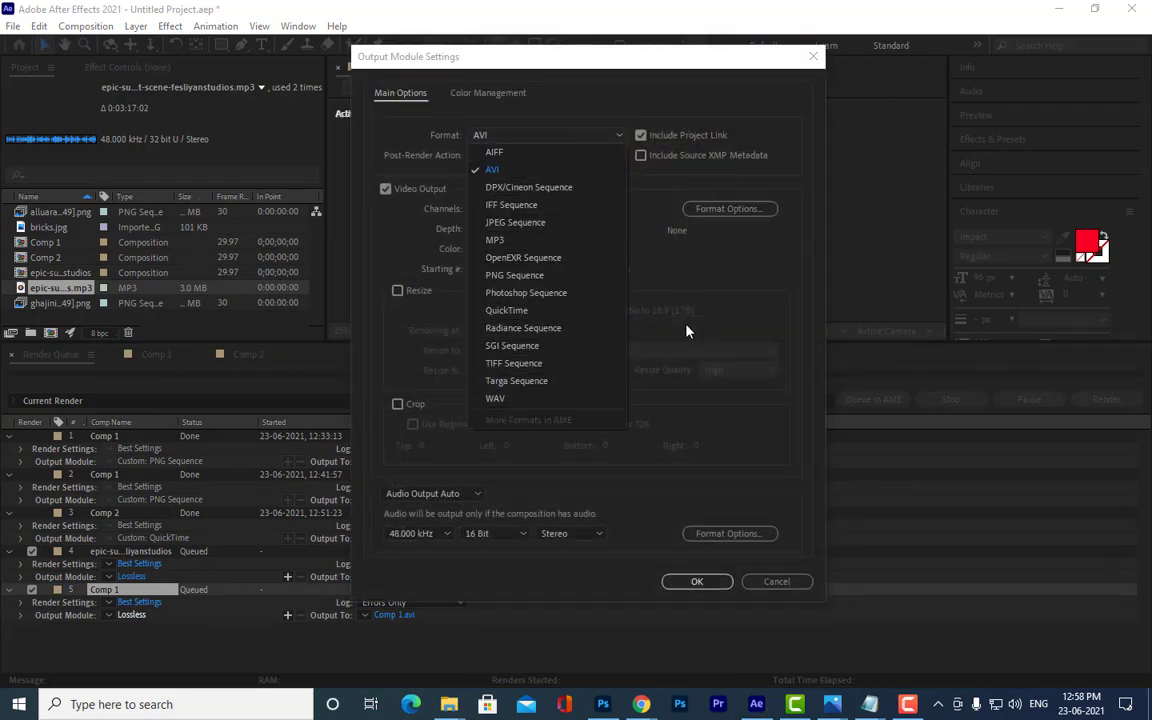
Step: Set Comp 1's output format to QuickTime with the DVCPRO HD 1080p25 video codec
left_click(697, 275)
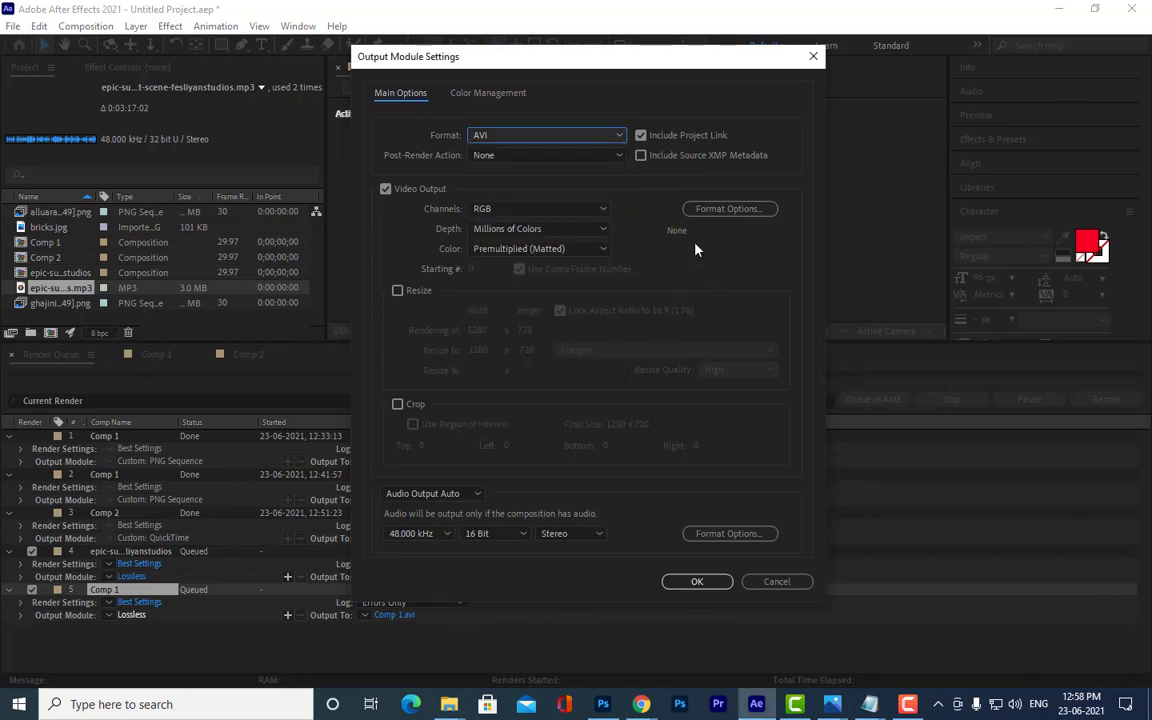
left_click(563, 136)
left_click(543, 318)
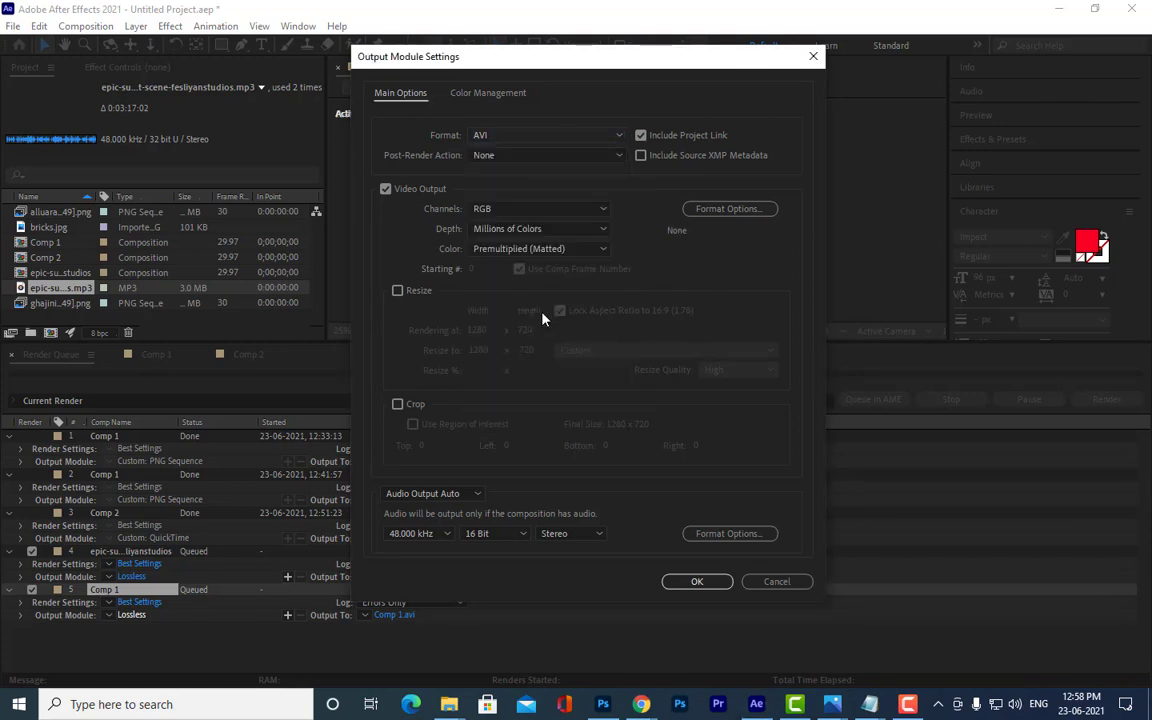
left_click(727, 209)
left_click(585, 186)
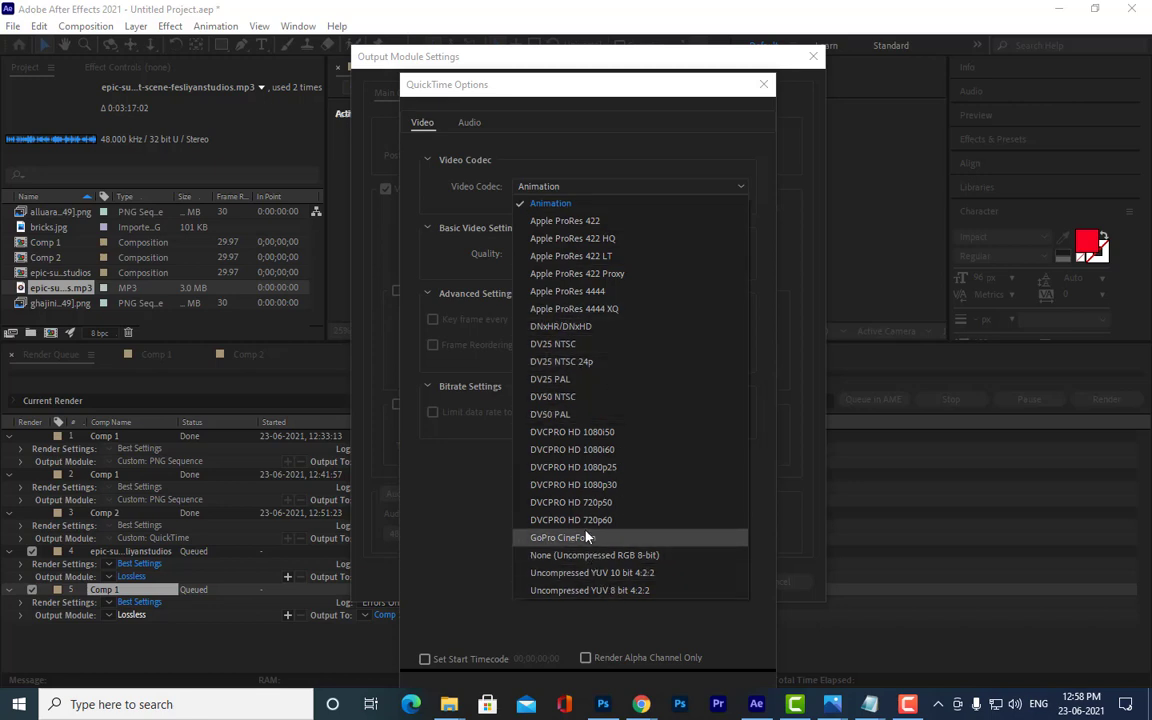
left_click(573, 467)
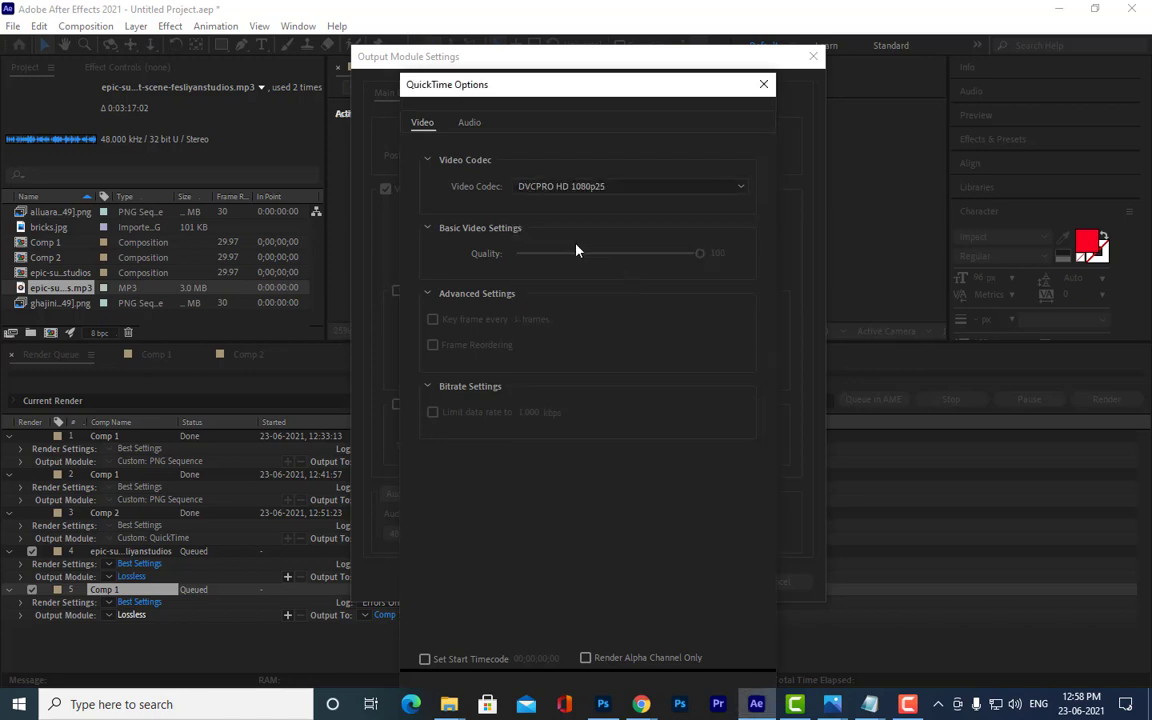
mouse_move(589, 76)
left_mouse_down()
mouse_move(603, 46)
mouse_move(738, 17)
left_mouse_up()
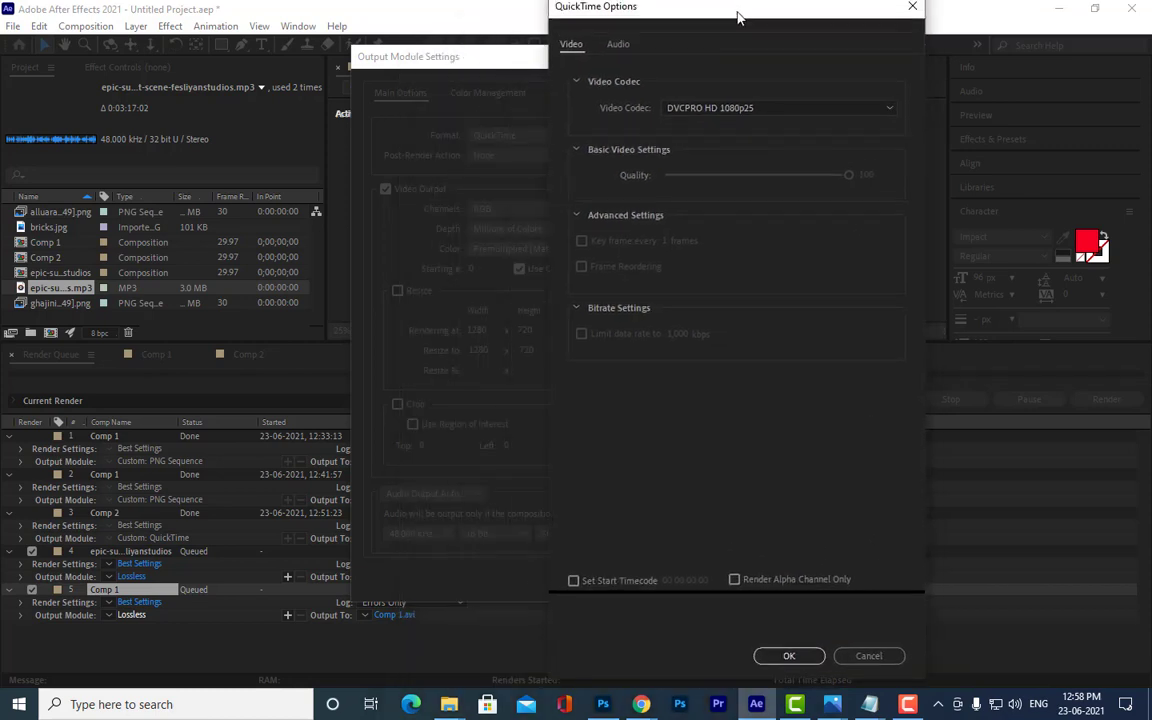
left_click(800, 660)
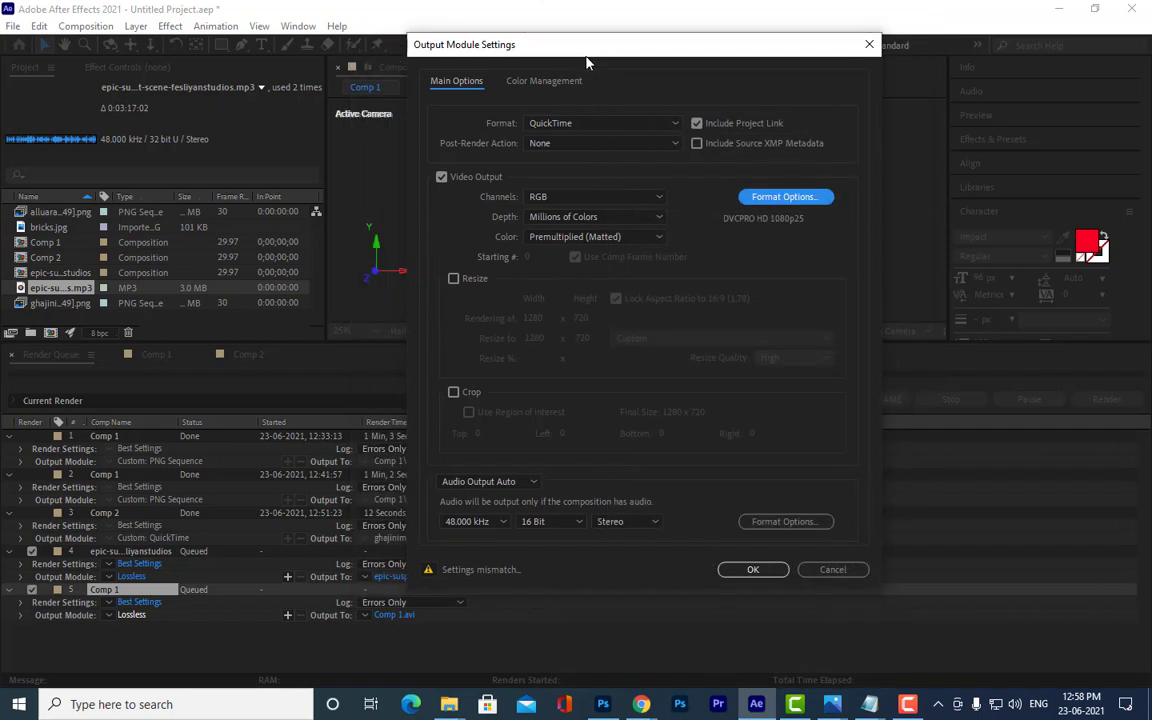
left_click(741, 570)
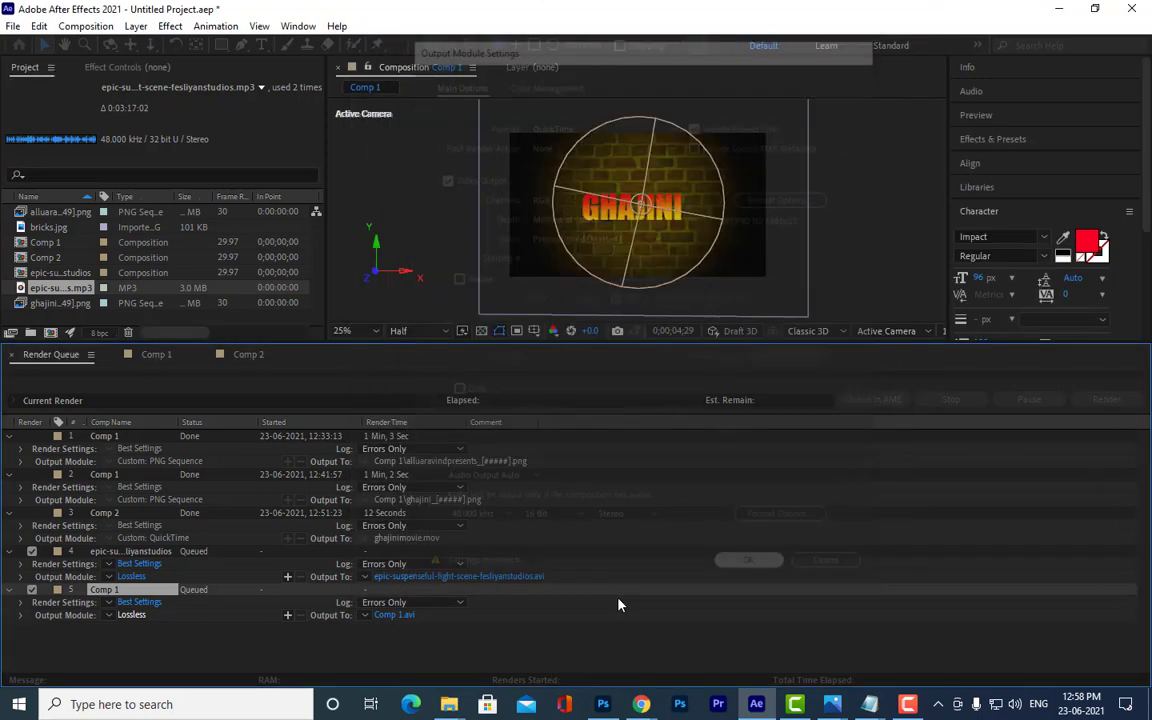
Step: Set Comp 1's output file to ghajinimovie2.mov
left_click(383, 617)
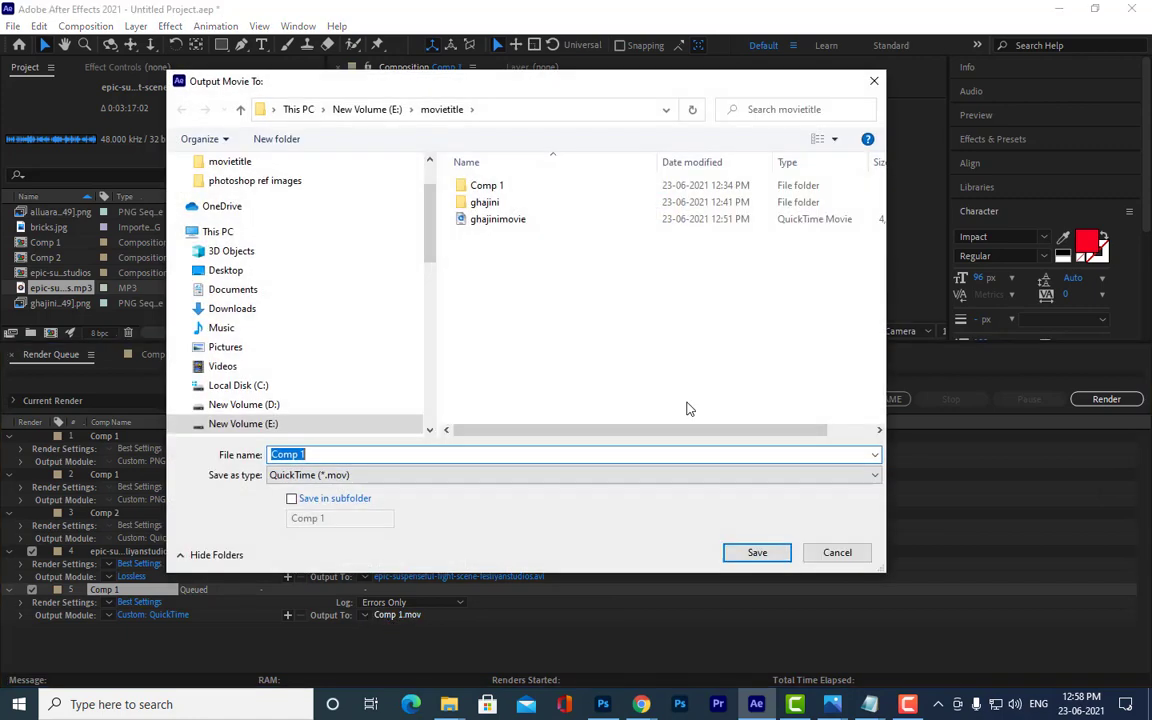
left_click(500, 219)
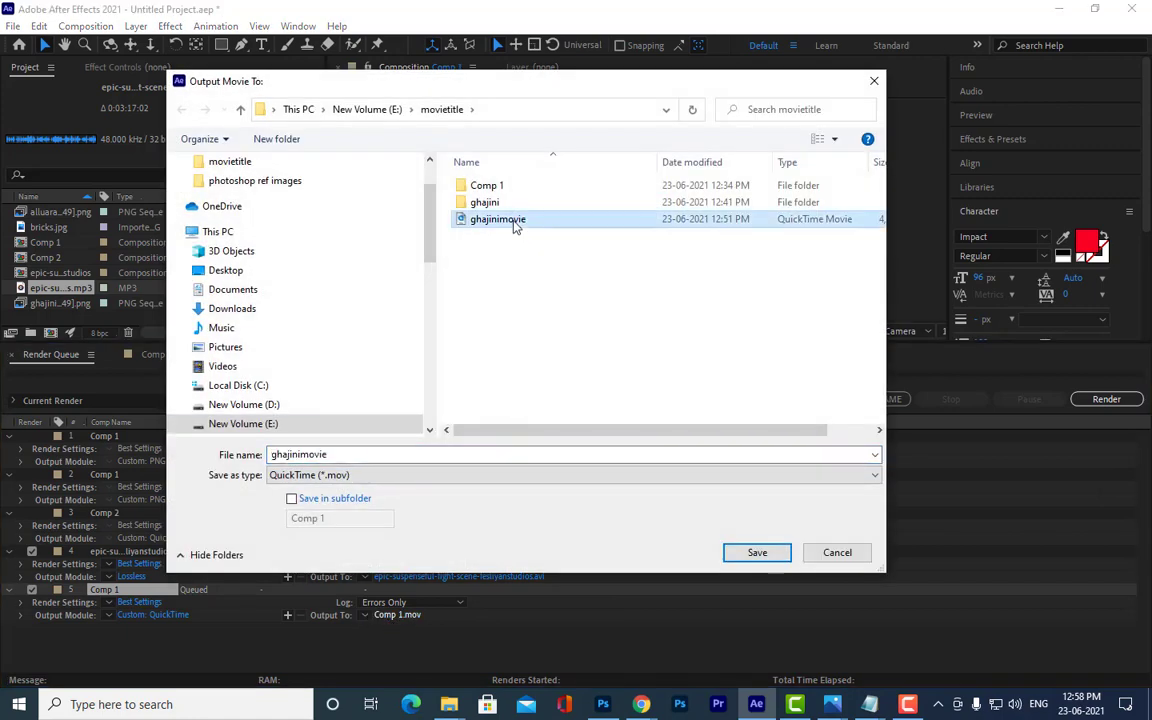
left_click(354, 457)
type("2")
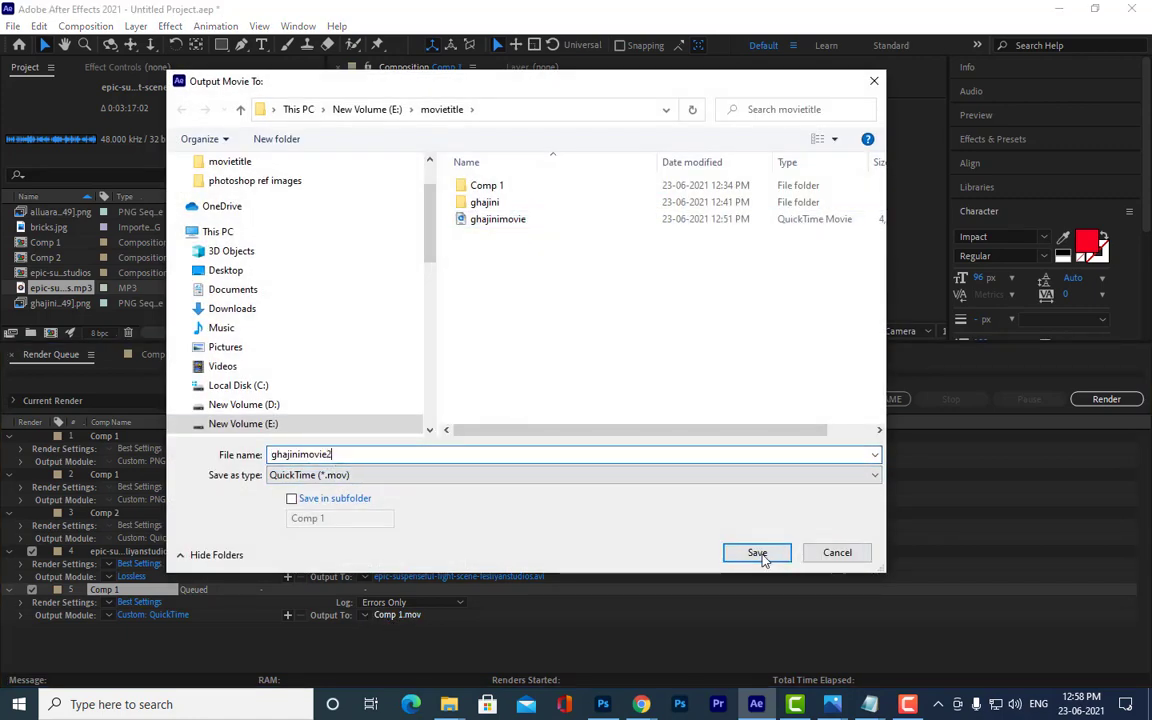
left_click(760, 553)
Step: Start the render queue, stop it, and dismiss the output-module error warning
left_click(1106, 399)
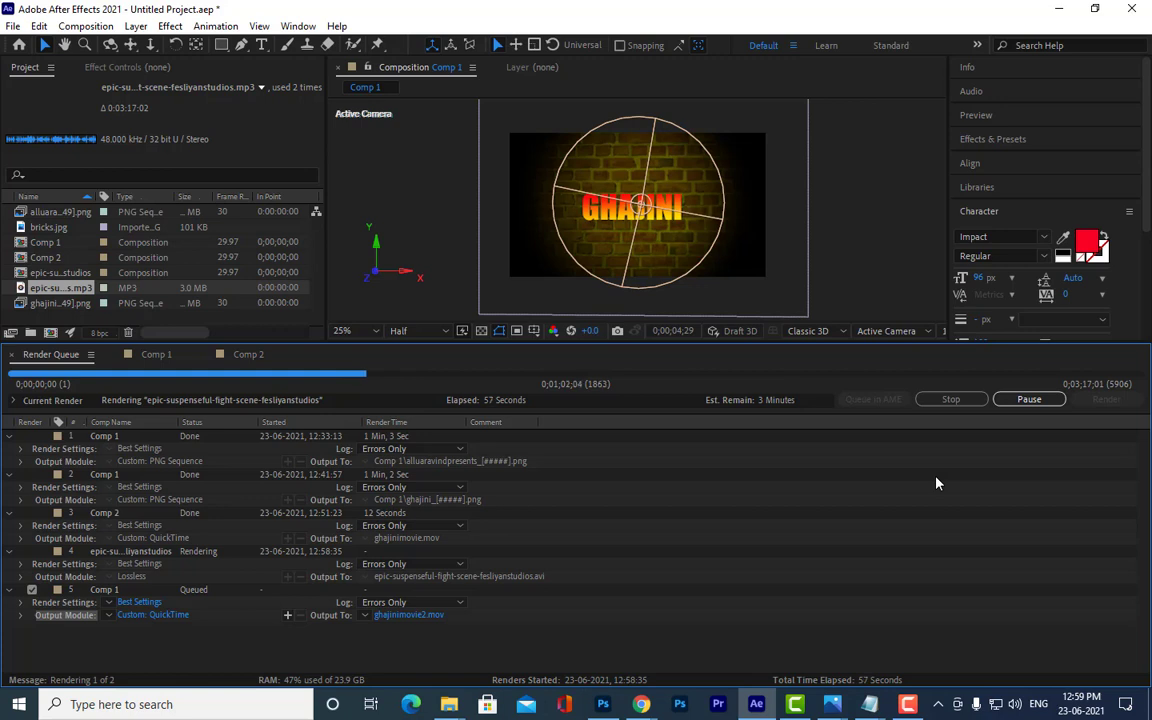
left_click(951, 399)
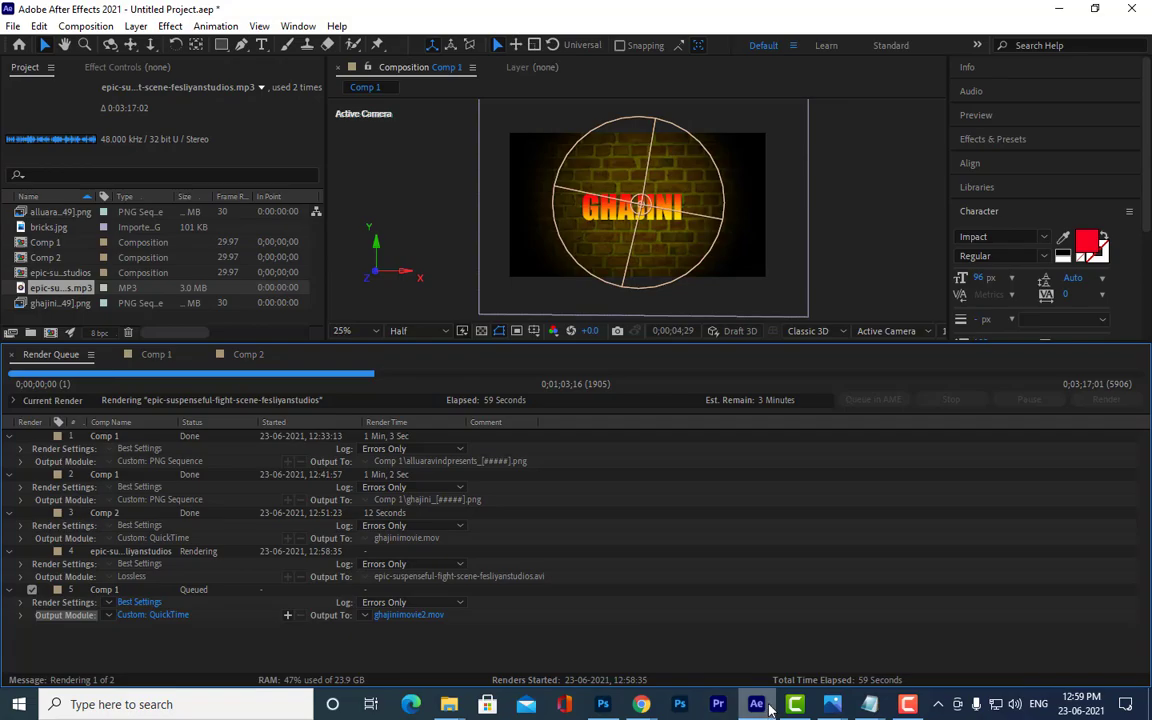
left_click(760, 706)
left_click(760, 705)
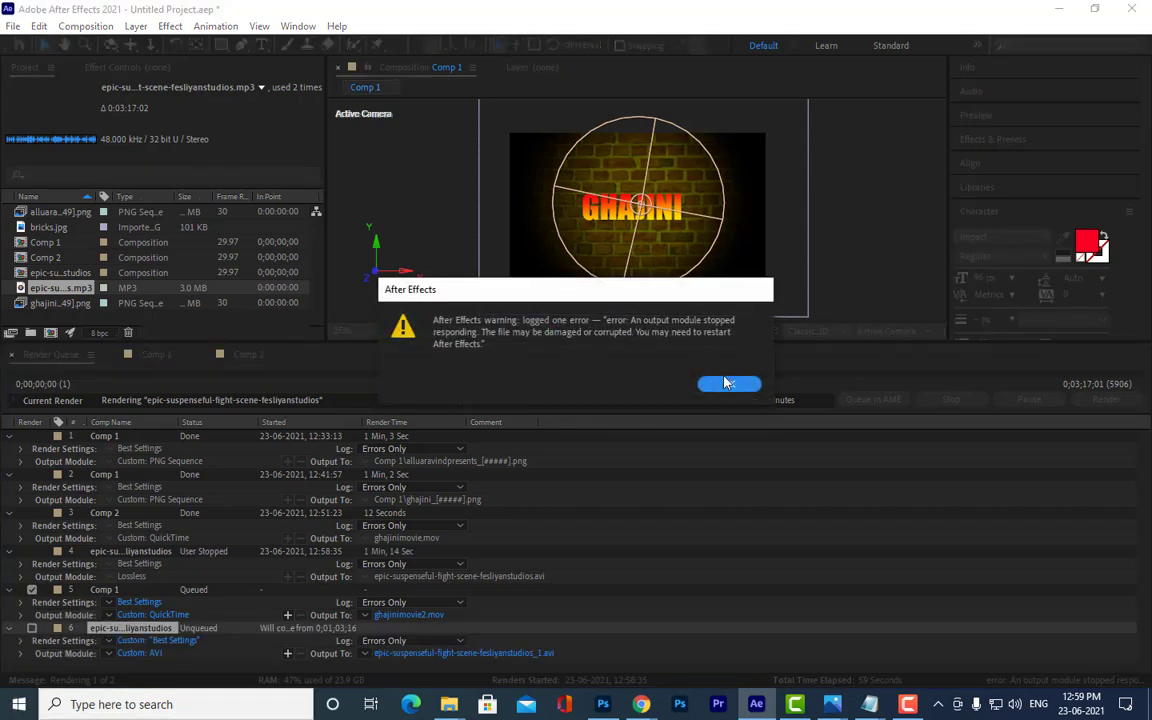
left_click(730, 386)
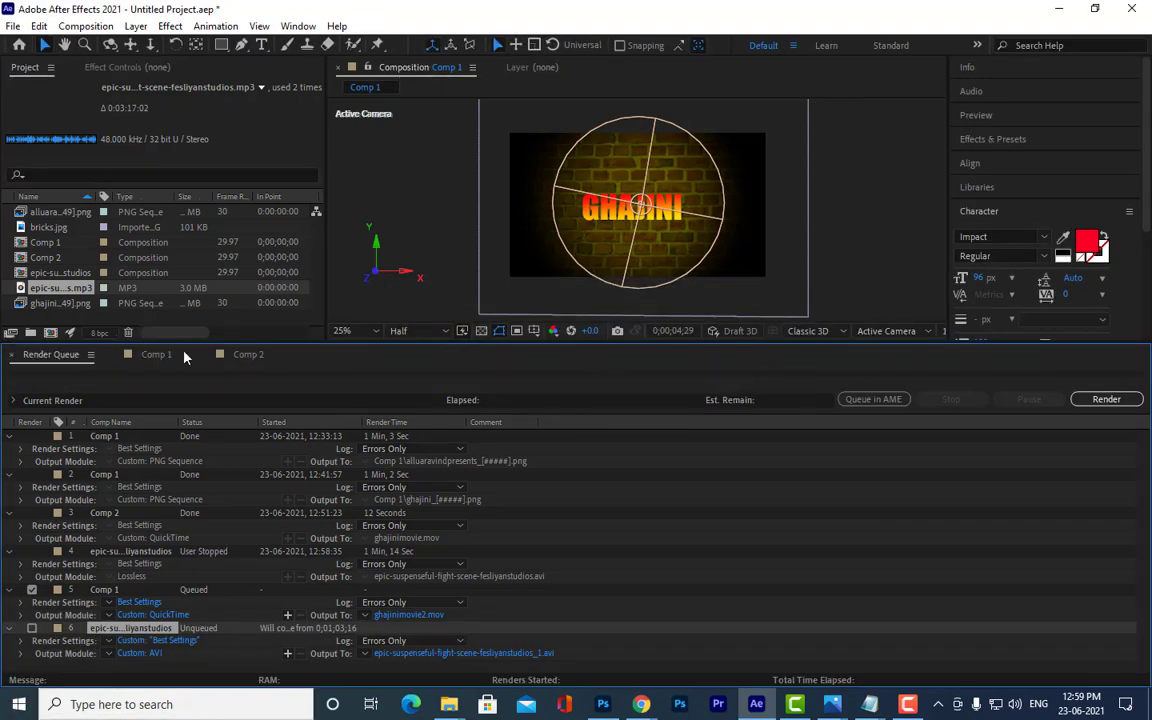
Step: In Comp 2, delete the fight-scene music layer and scrub through to check the titles
left_click(242, 355)
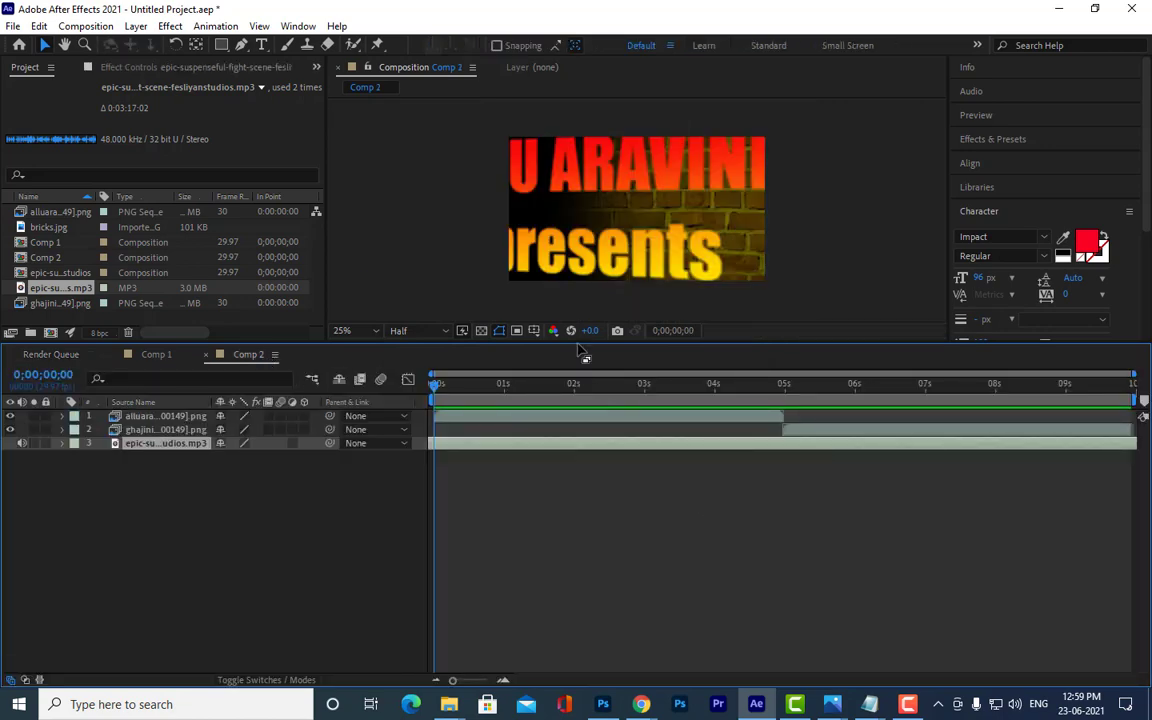
left_click_drag(578, 348, 575, 368)
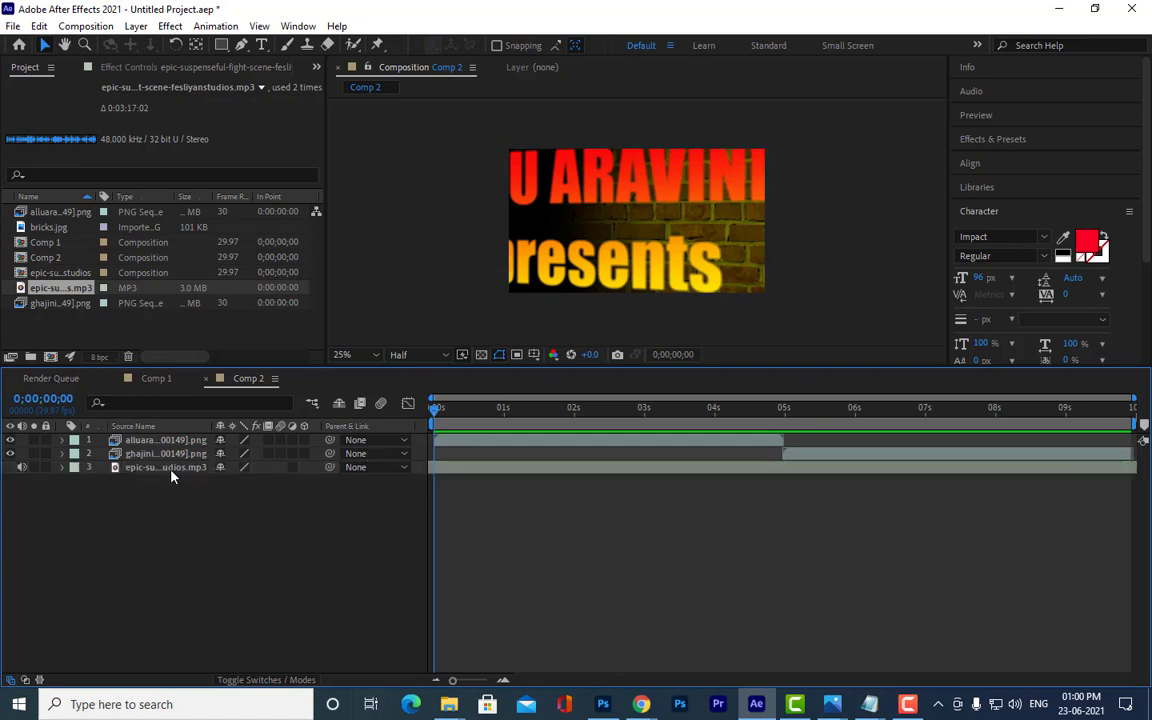
key("Delete")
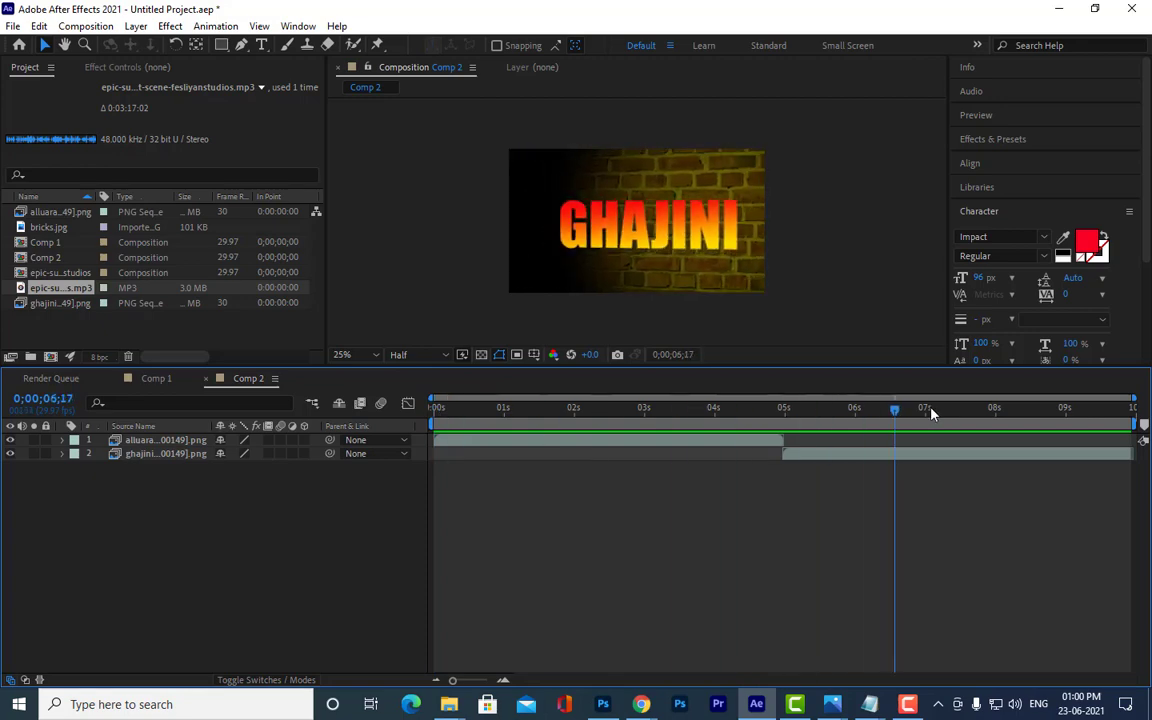
left_click_drag(440, 409, 1108, 410)
left_click_drag(966, 409, 437, 409)
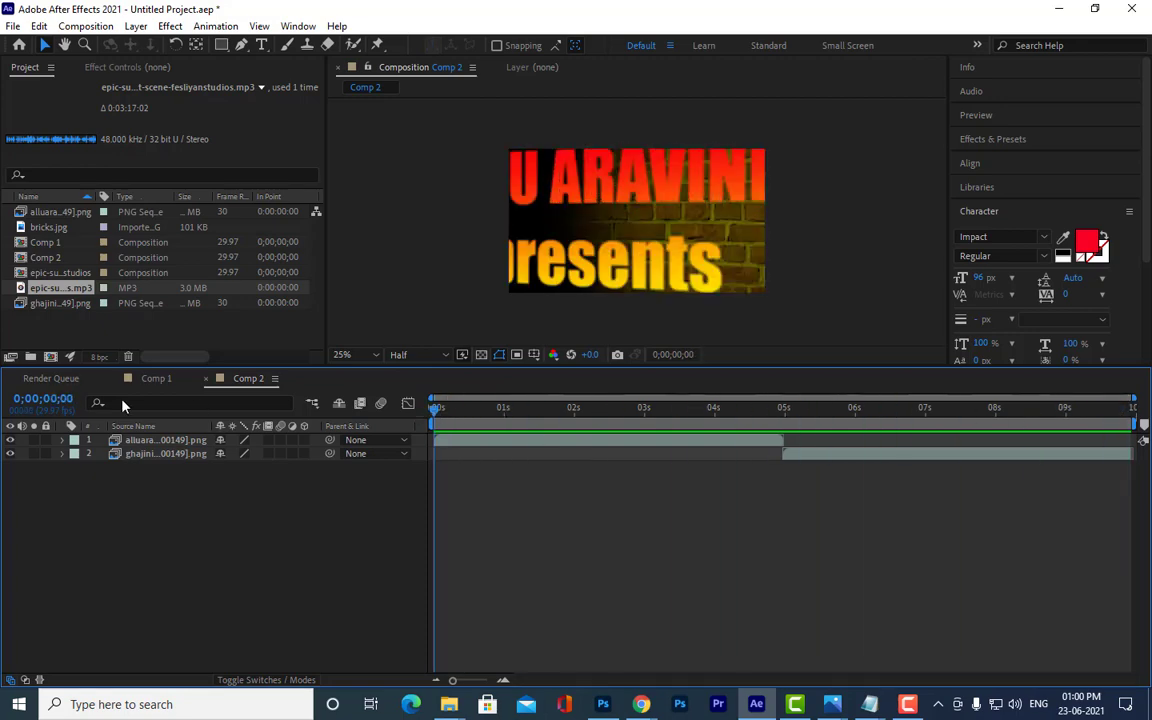
Step: Queue Comp 2 for rendering with PNG Sequence as its output format
left_click(85, 26)
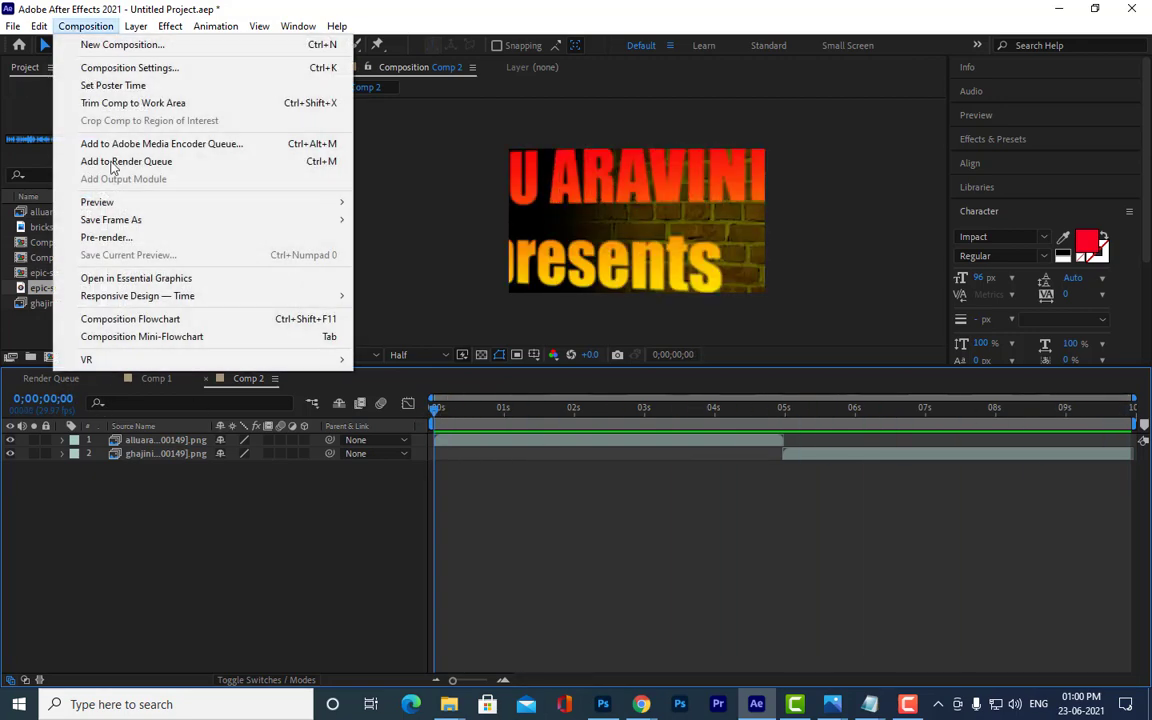
left_click(150, 161)
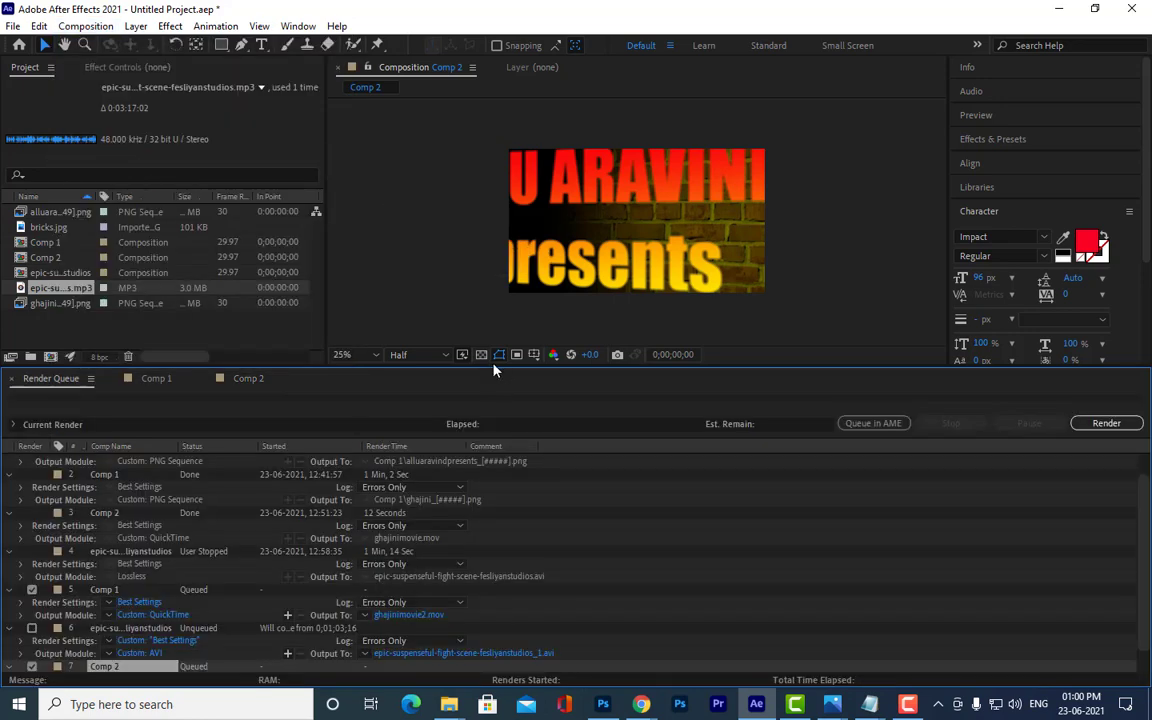
left_click_drag(491, 372, 488, 310)
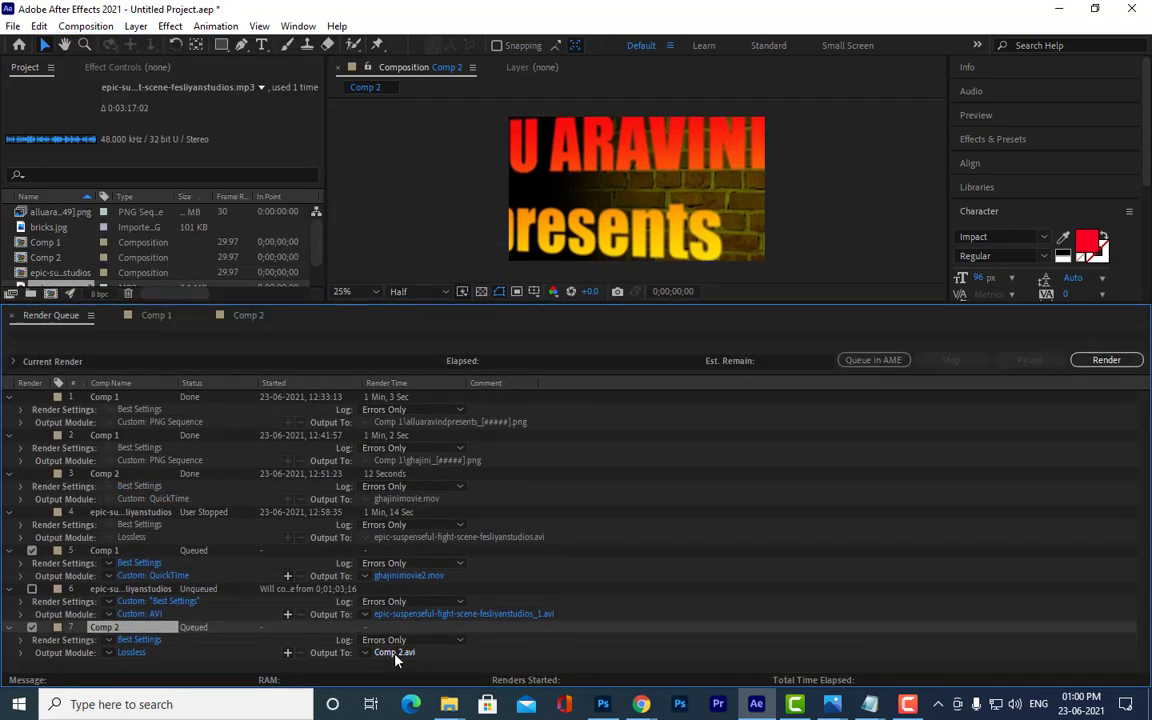
left_click(132, 653)
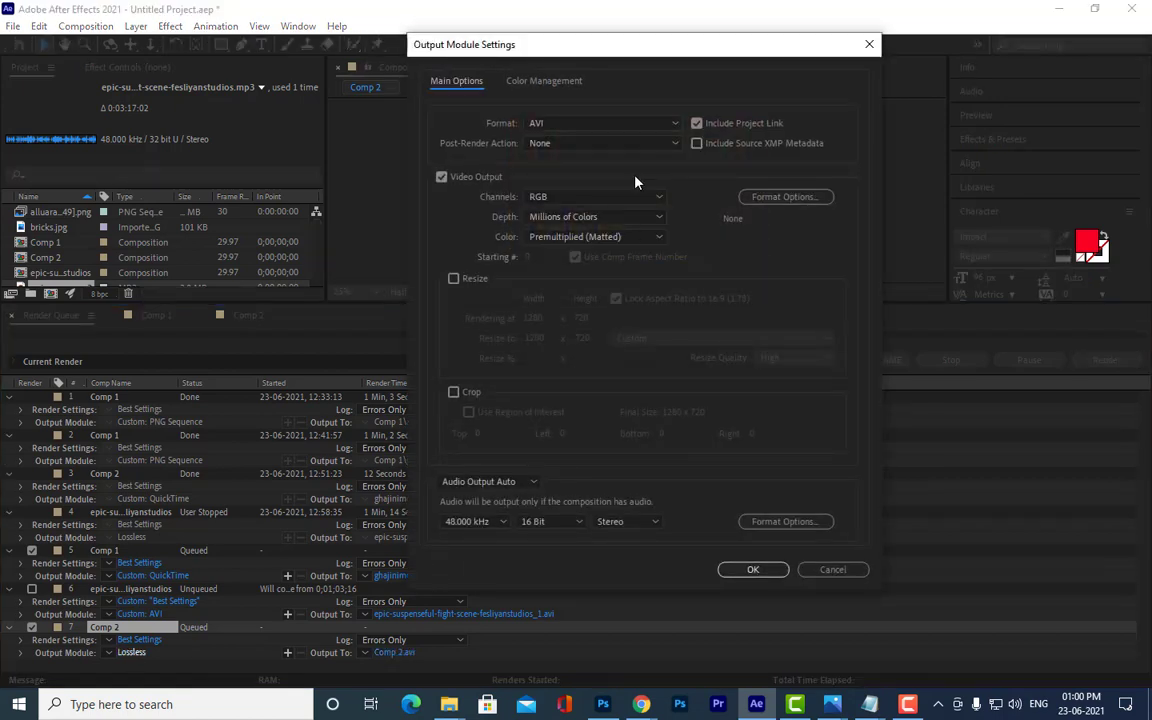
left_click(621, 124)
left_click(608, 279)
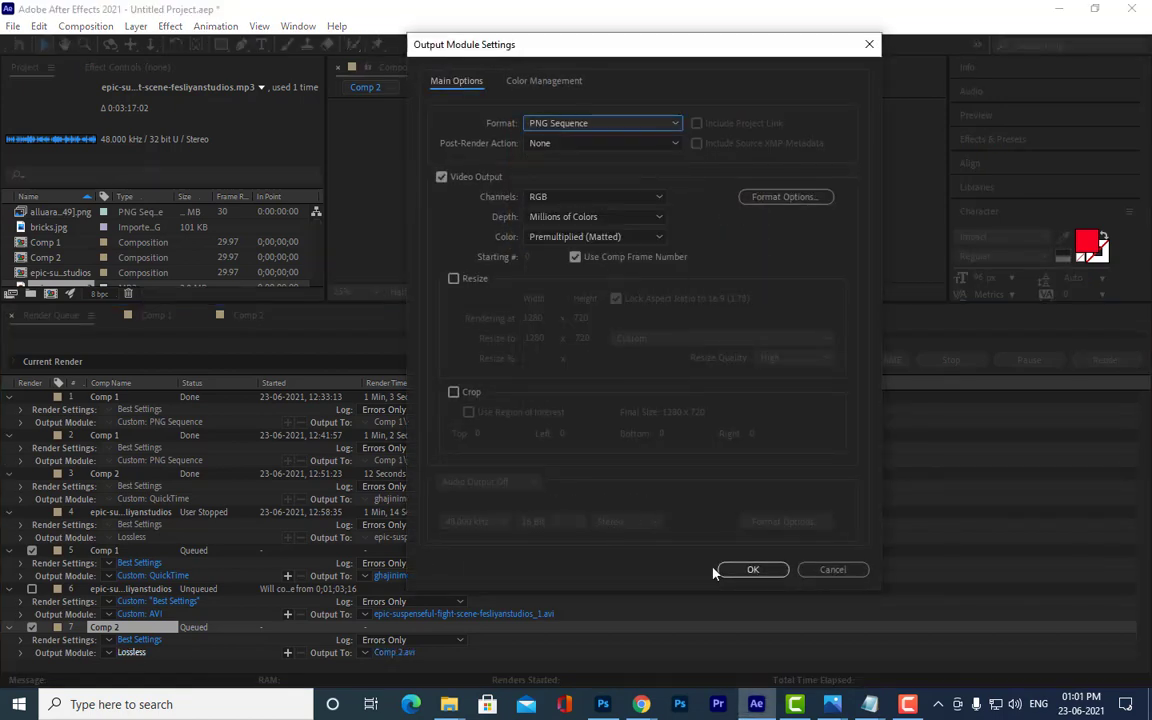
left_click(760, 570)
Step: Output Comp 2 as ghajinititle inside a new completemovie folder under movietitle
left_click(424, 652)
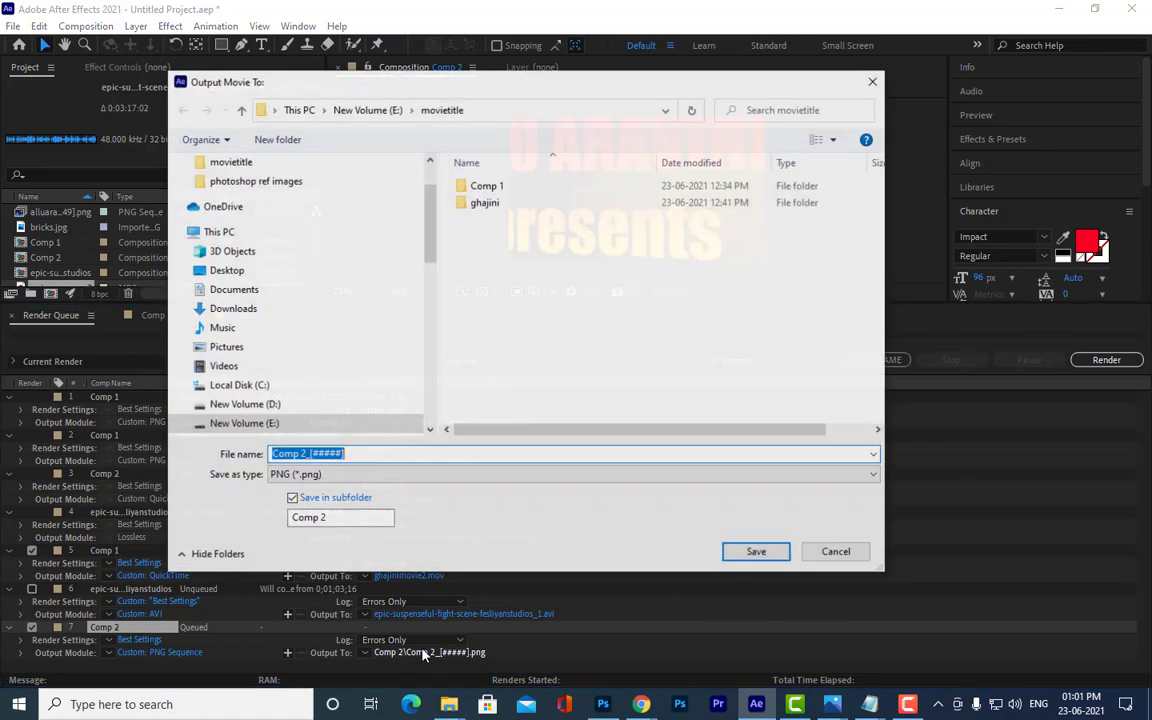
right_click(499, 272)
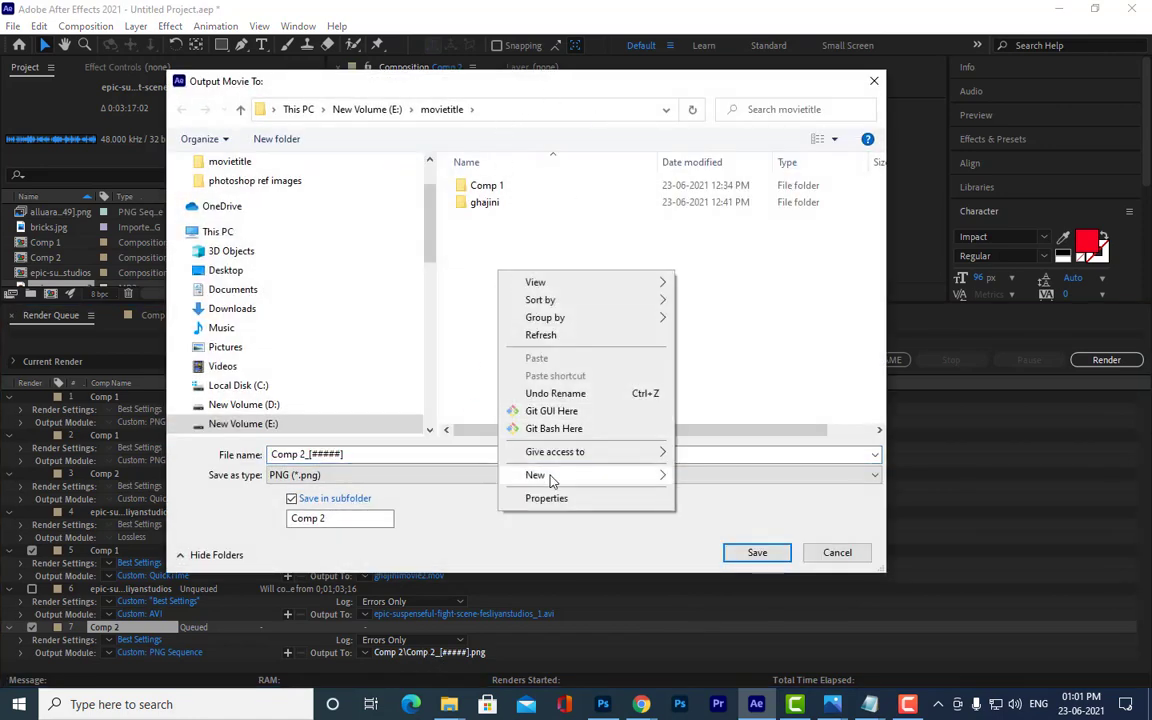
mouse_move(551, 478)
left_click(720, 186)
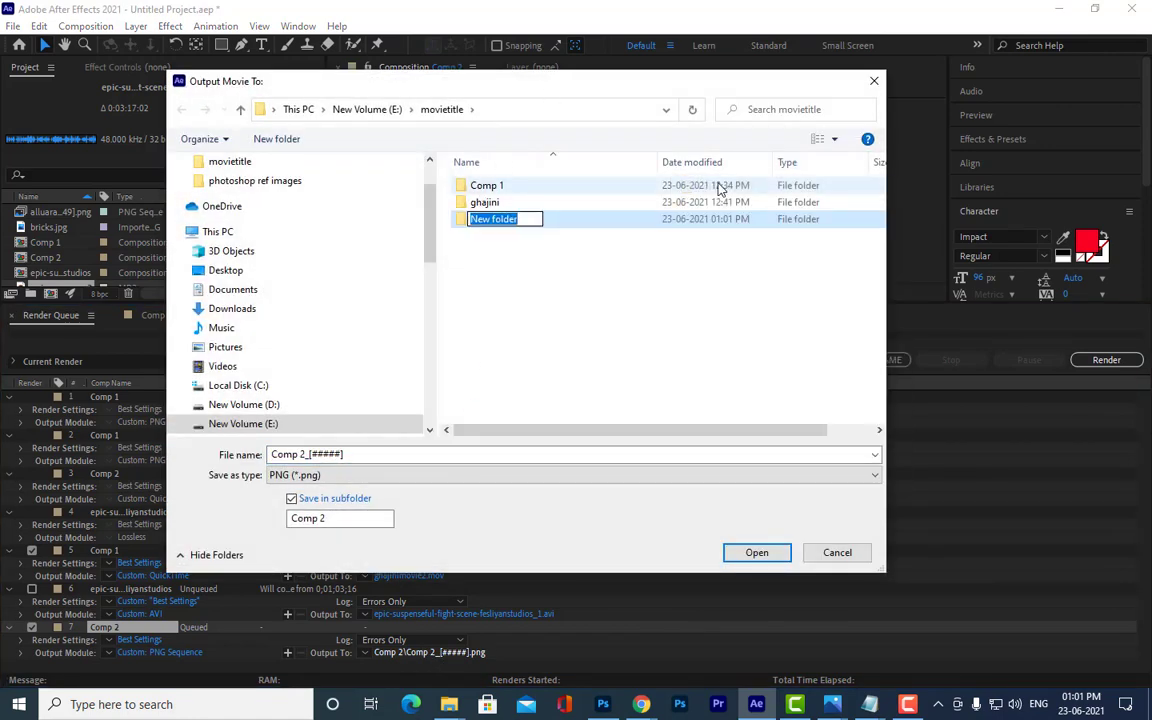
type("complet")
type("emovie")
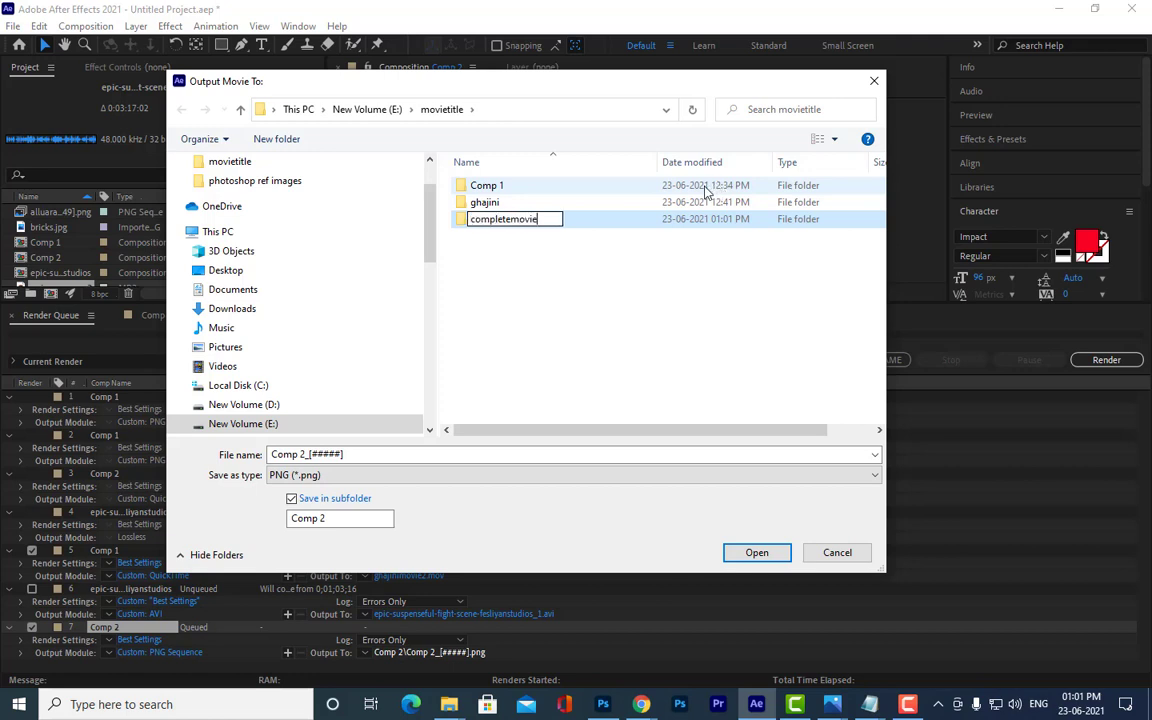
key("Return")
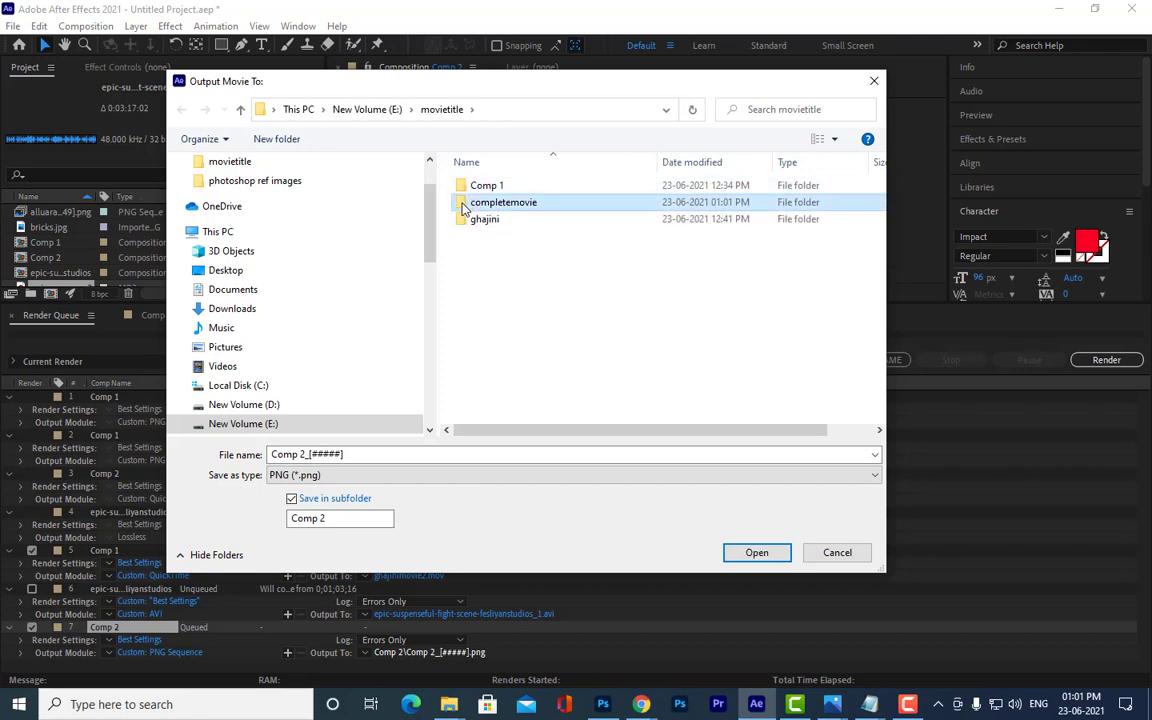
key("Return")
left_click(364, 454)
type("g")
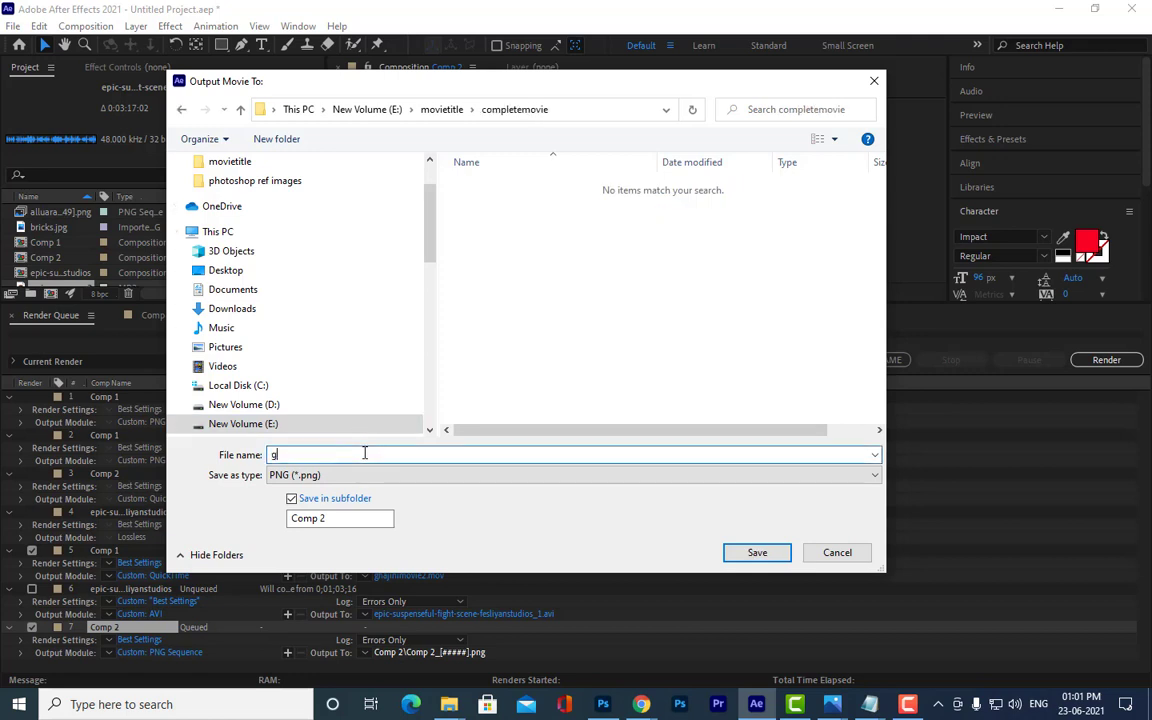
type("hajinit")
type("itle")
left_click(752, 550)
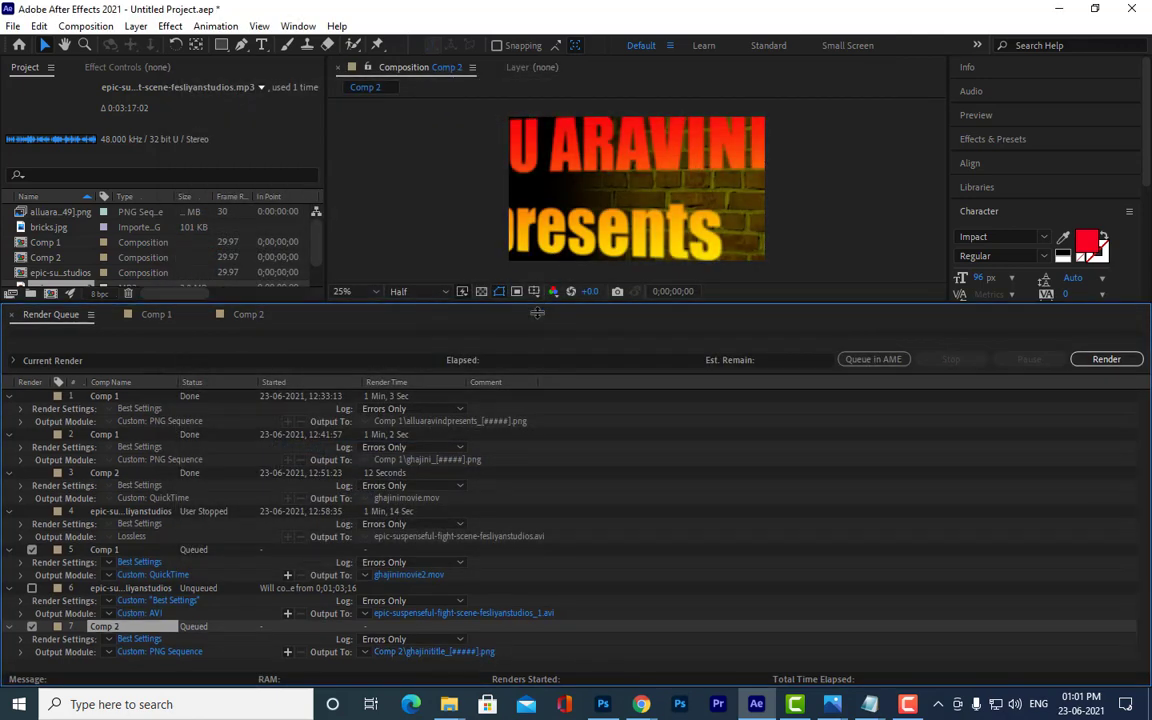
Step: Render Comp 2 from the Render Queue, then pause and stop it about 17 seconds in
left_click_drag(545, 307, 545, 352)
left_click(1090, 410)
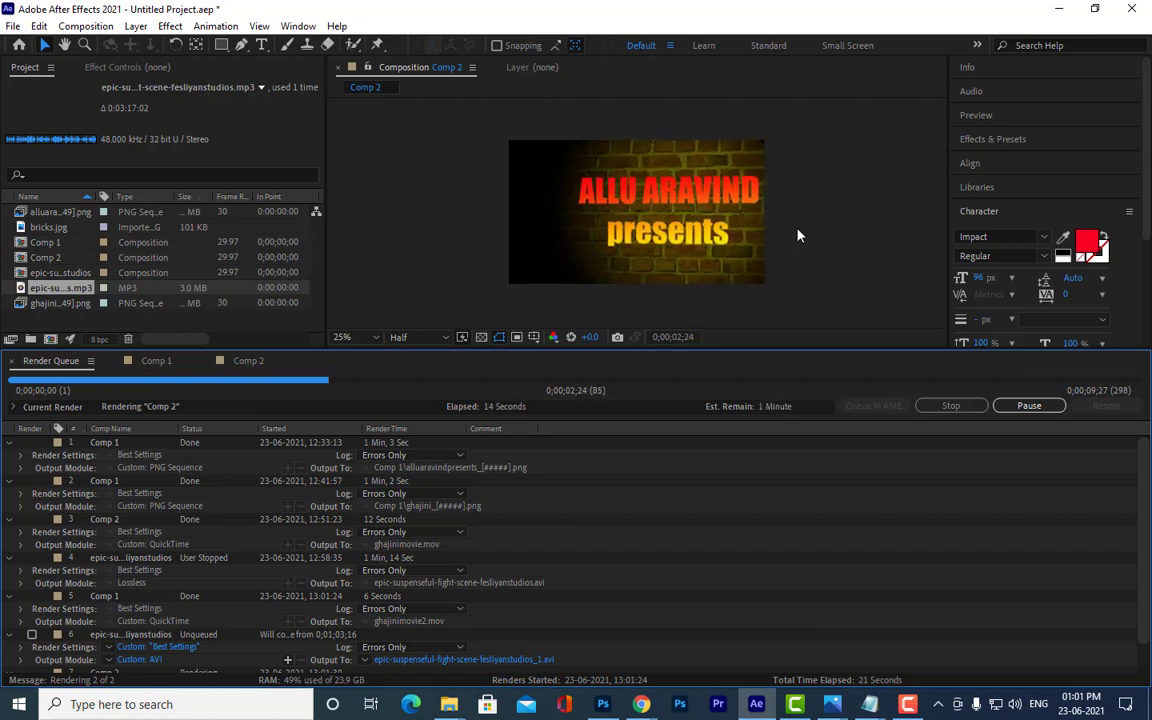
left_click(1040, 406)
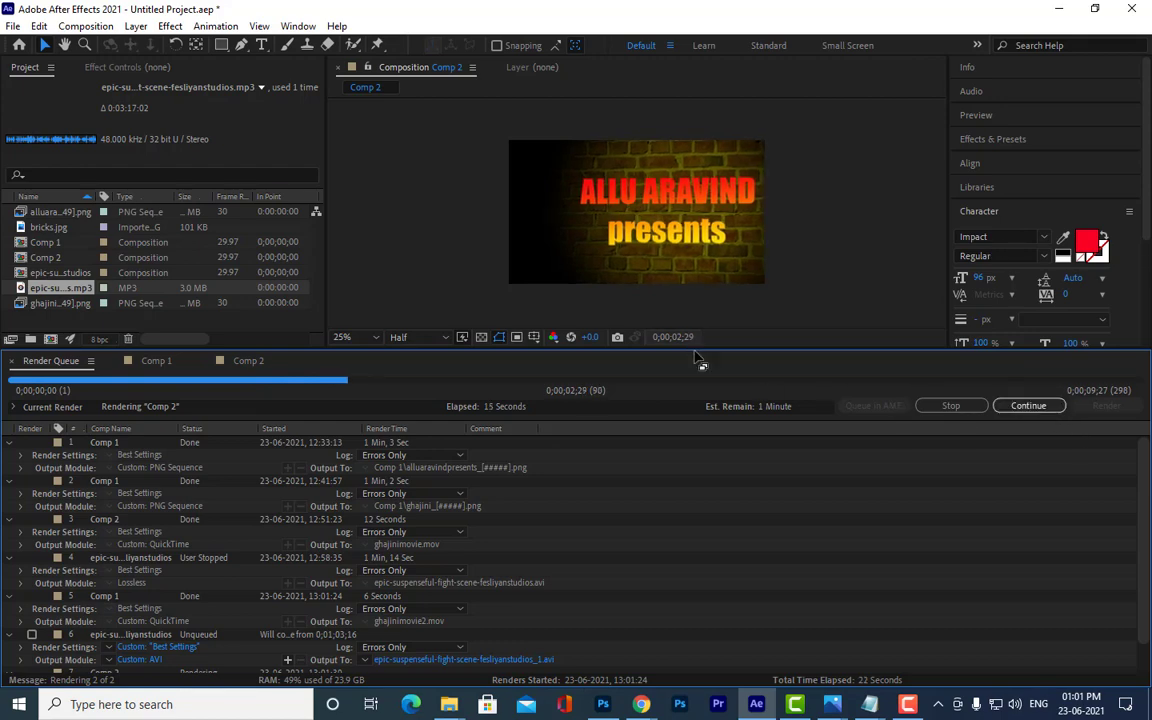
left_click(953, 406)
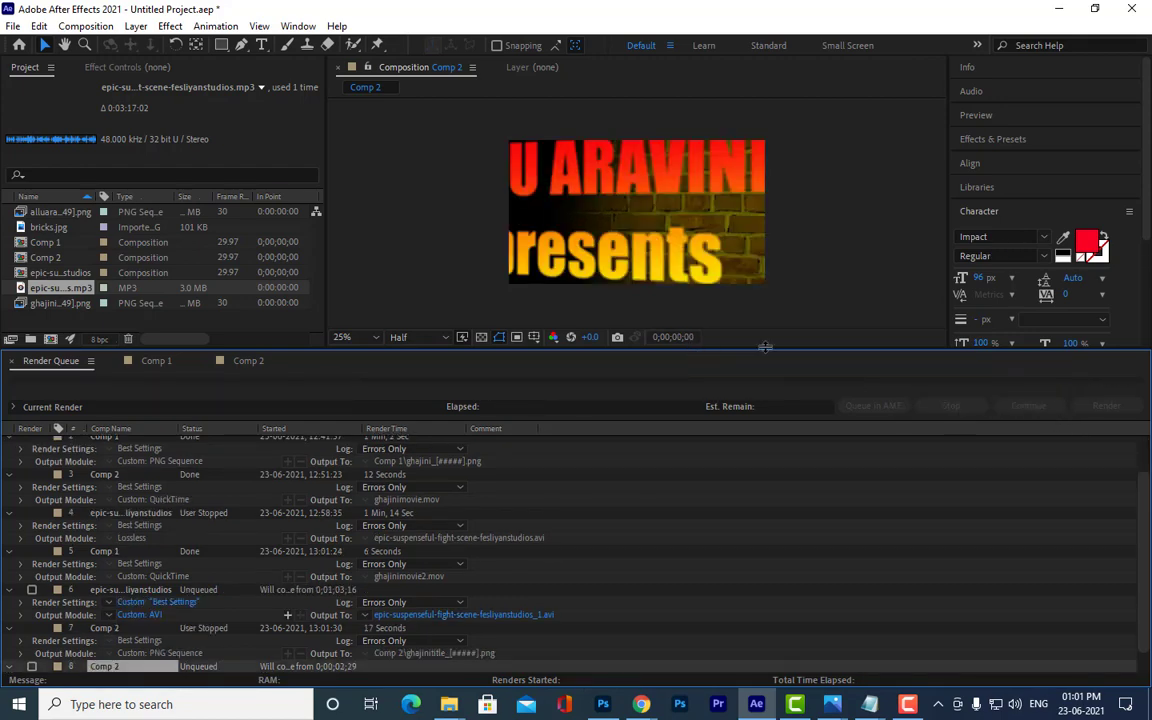
Step: Enlarge the Render Queue and change the Channels setting of item 8's PNG Sequence output module
left_click_drag(760, 360, 760, 236)
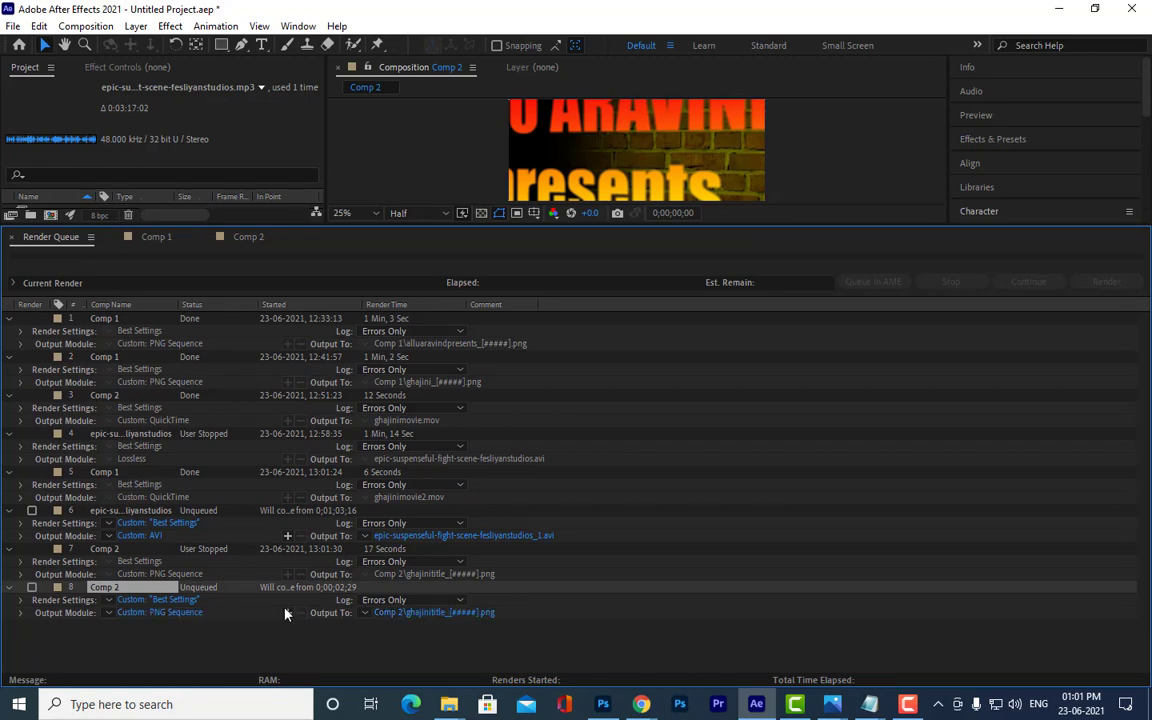
left_click(440, 614)
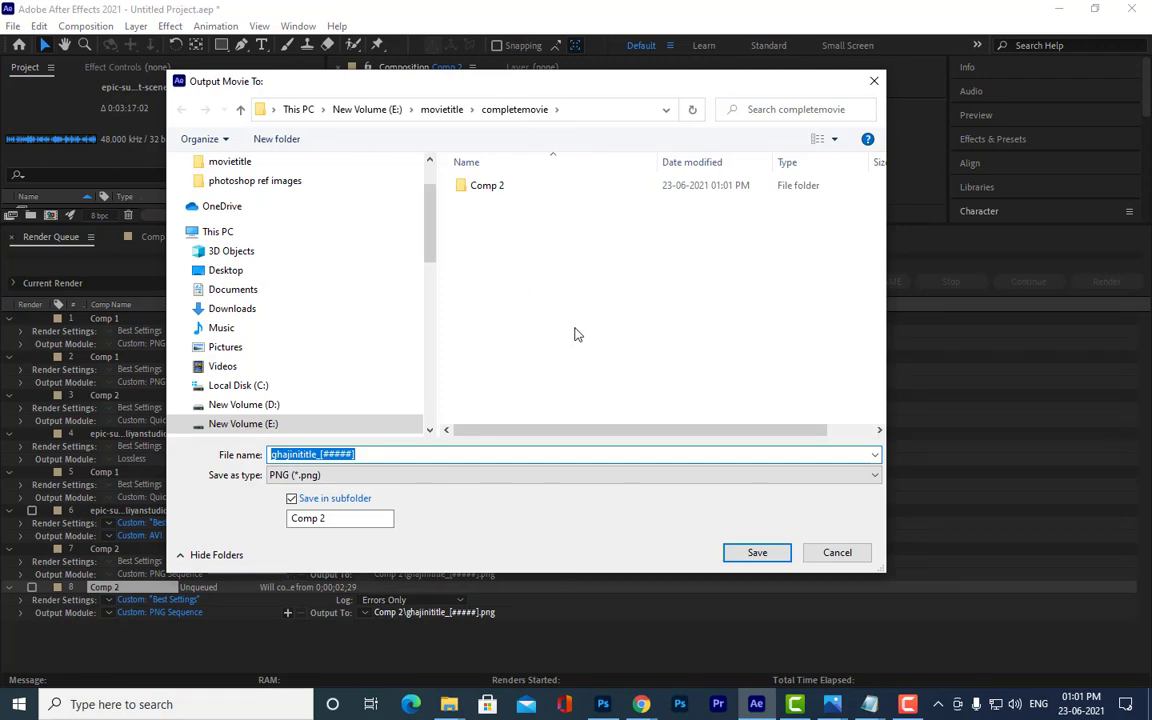
left_click(837, 552)
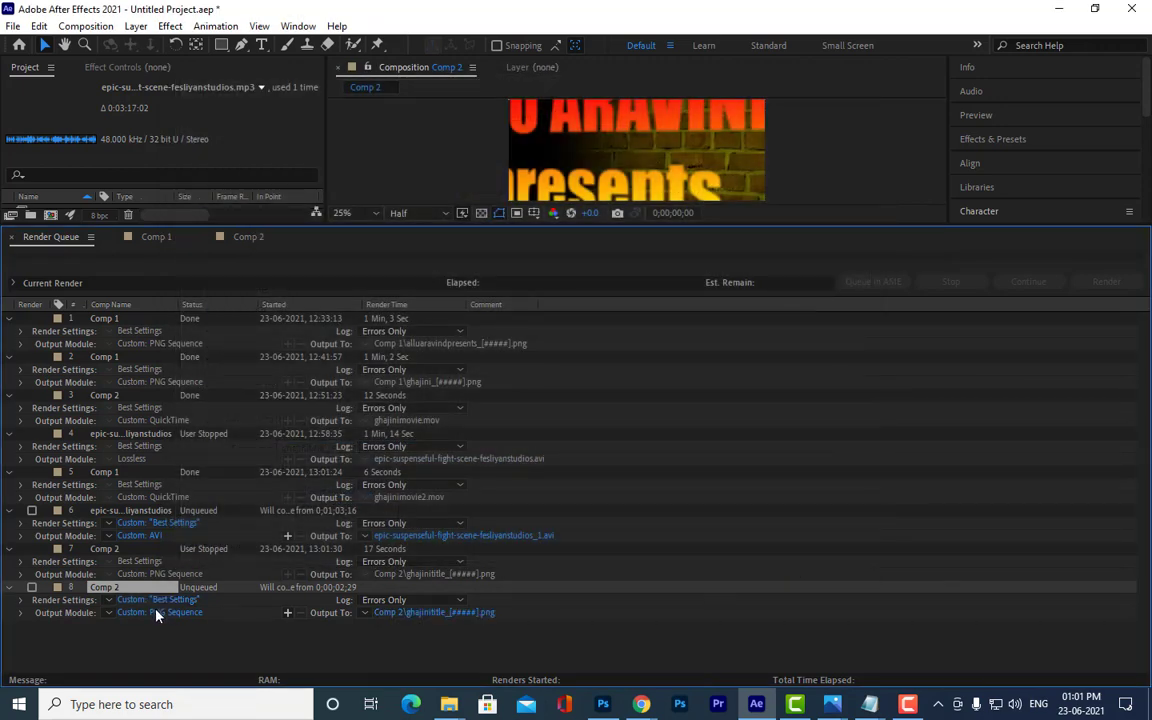
left_click(155, 612)
left_click(572, 200)
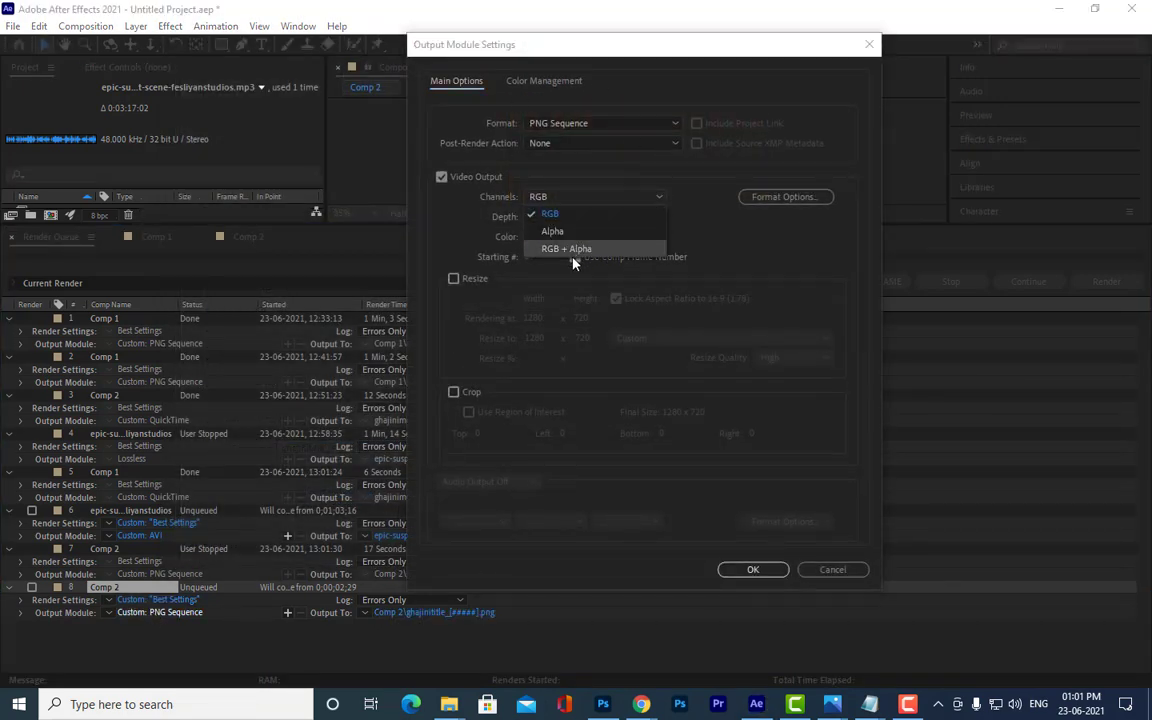
left_click(568, 252)
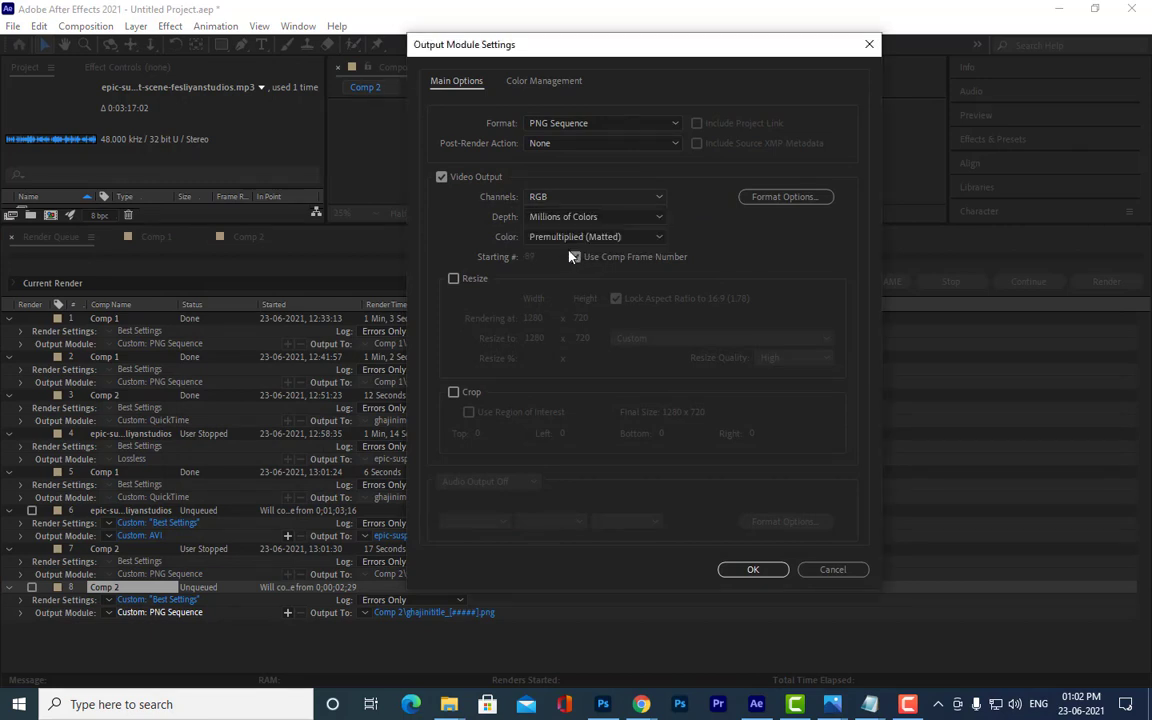
left_click(748, 572)
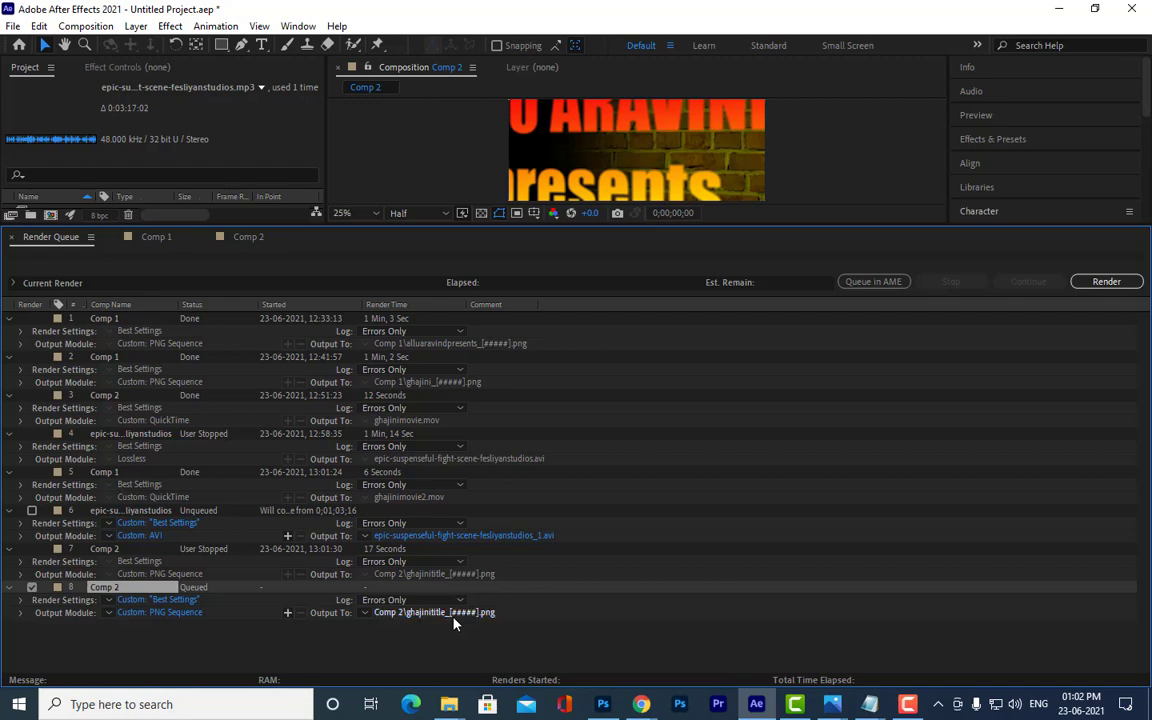
Step: Rename item 8's output file to ghajinititlefinal and save it
left_click(453, 618)
left_click(373, 454)
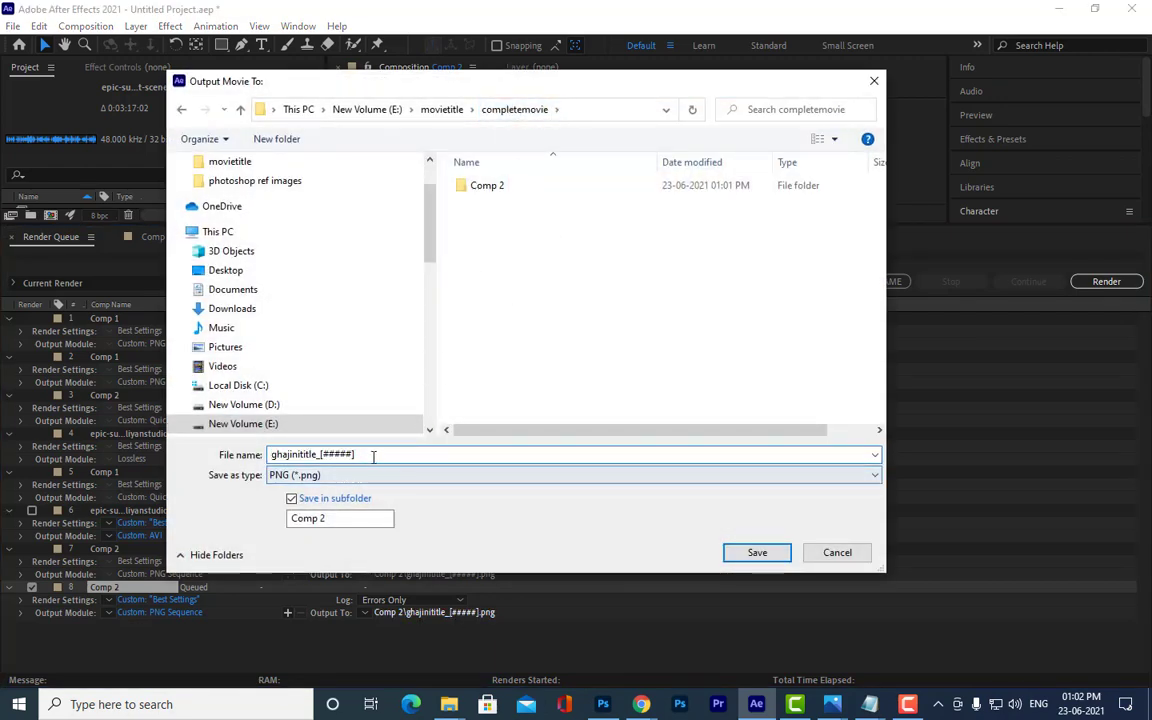
left_click_drag(373, 454, 327, 456)
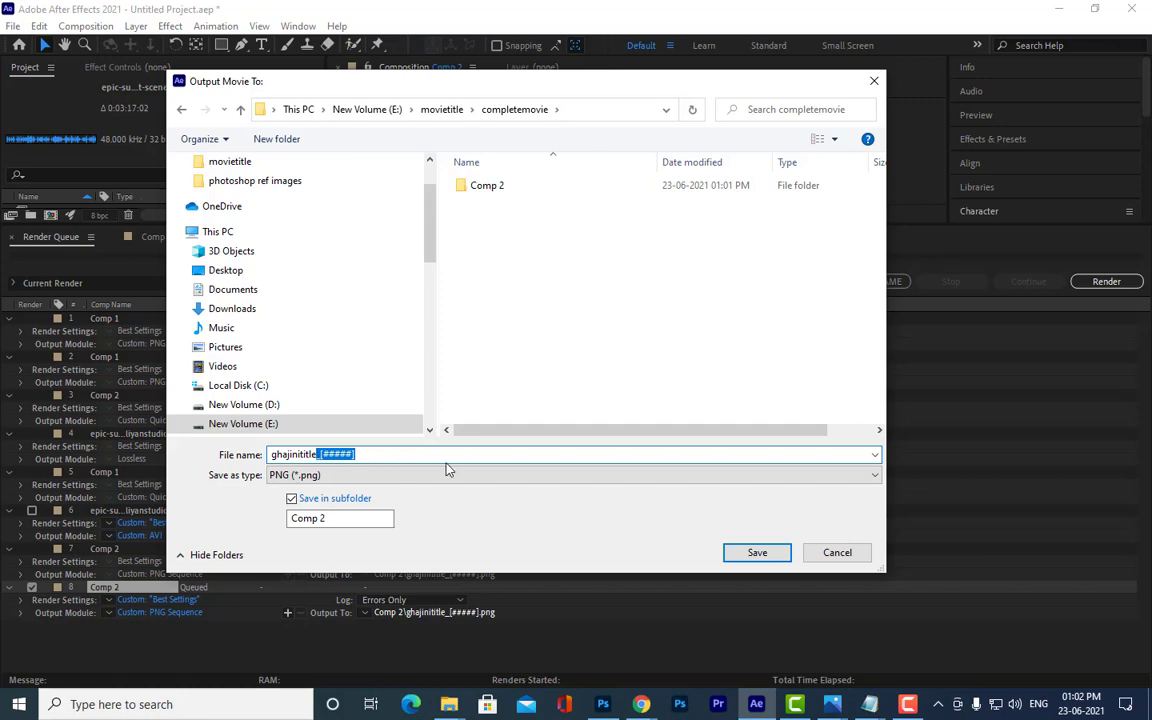
key("BackSpace")
left_click(760, 552)
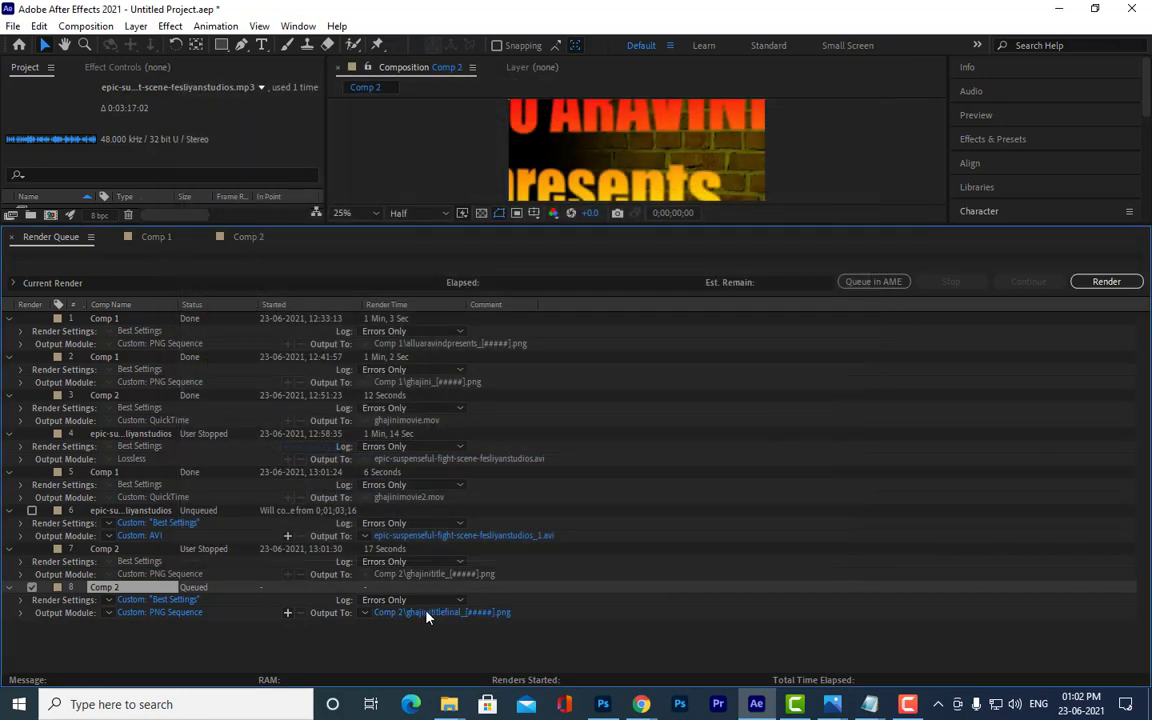
Step: Render item 8 to the ghajinititlefinal PNG sequence until it finishes Done in 43 seconds
left_click(1104, 281)
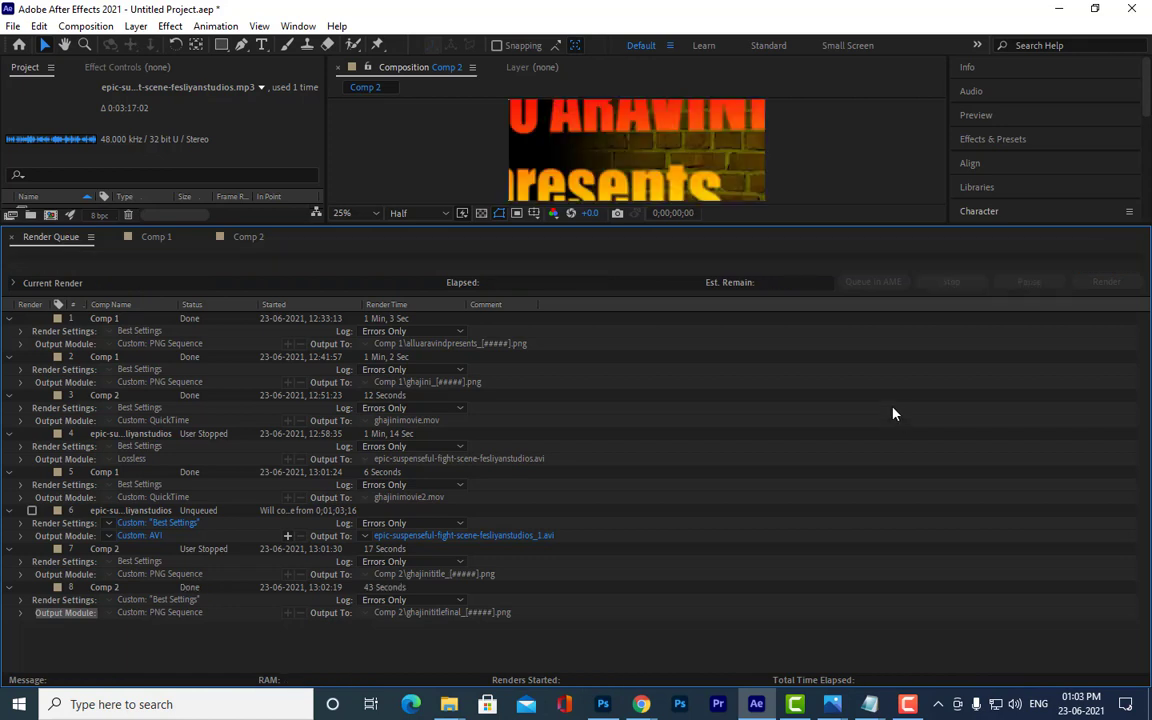
left_click_drag(622, 236, 622, 380)
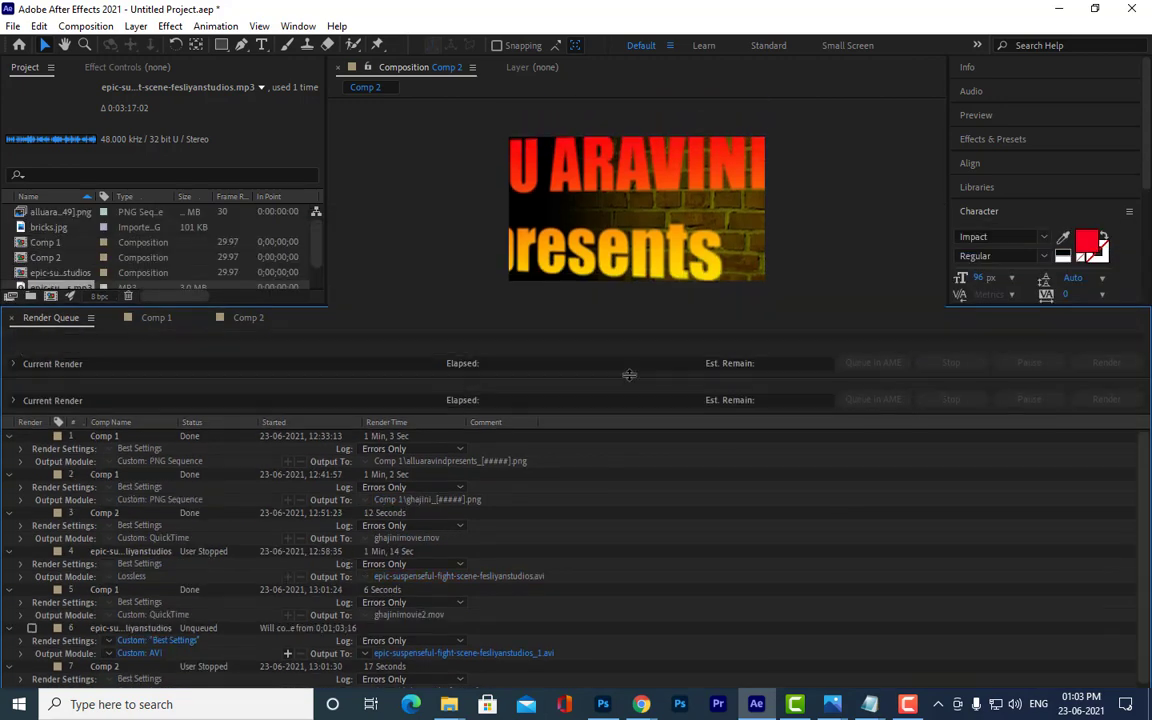
Step: Switch to Premiere Pro and create a new project named testing
left_click(729, 712)
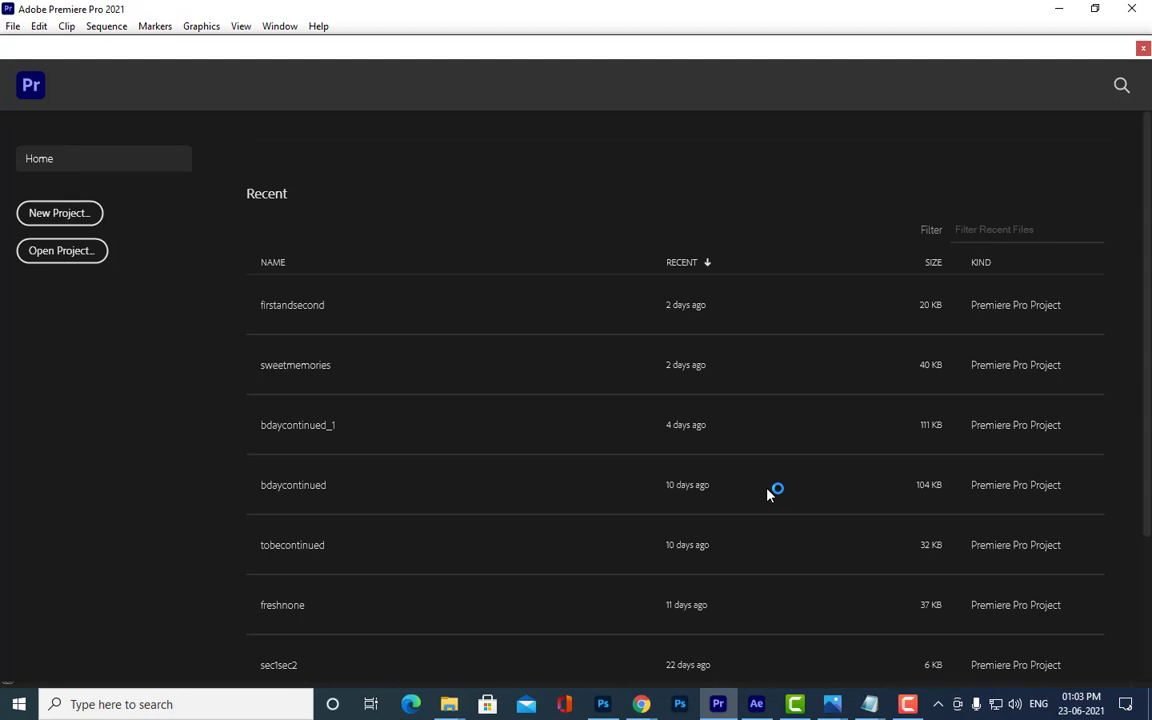
left_click(85, 250)
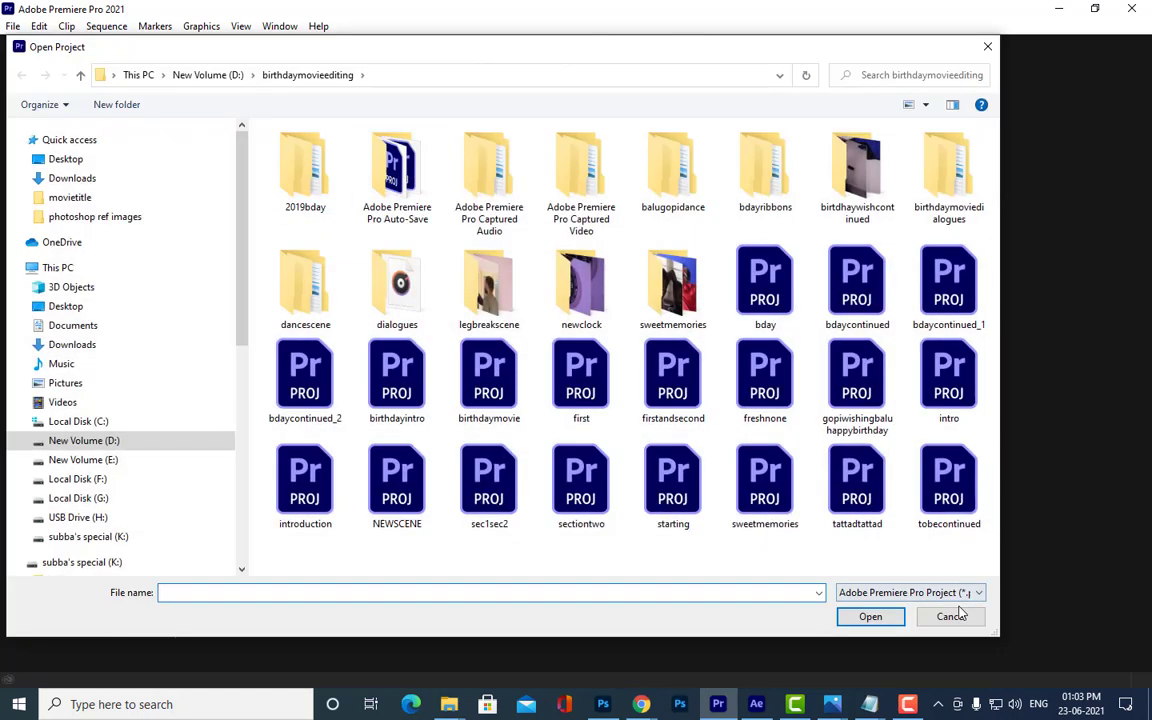
left_click(953, 617)
left_click(38, 215)
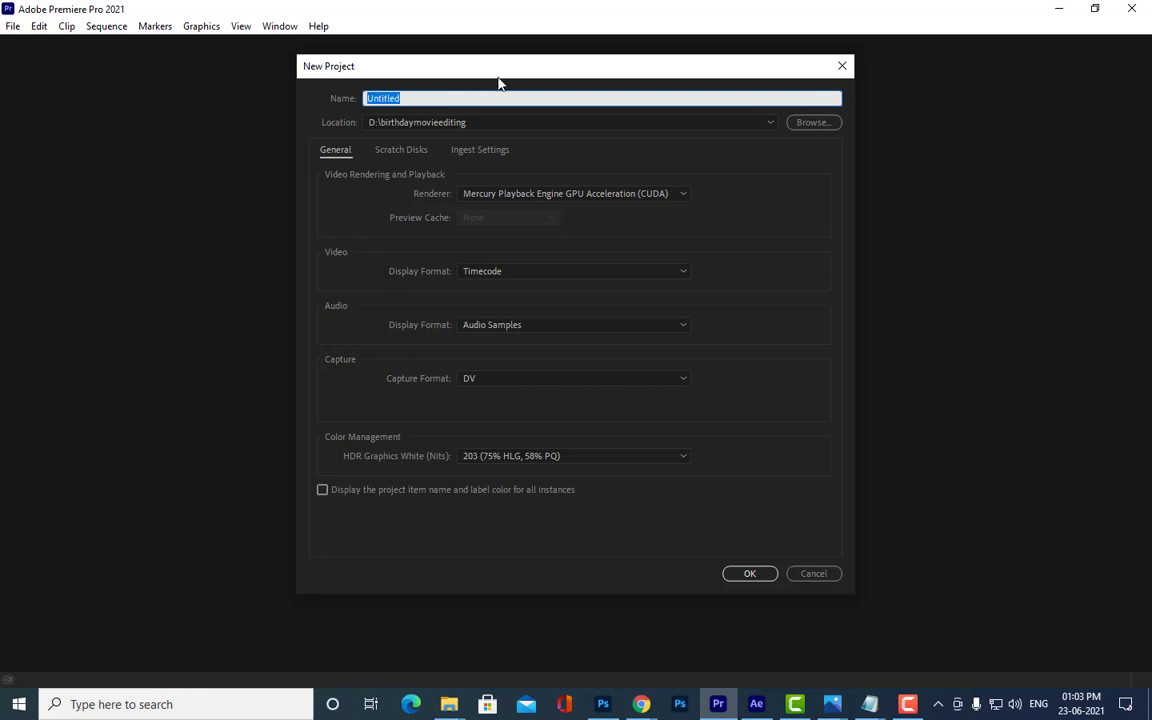
type("testing")
left_click(742, 576)
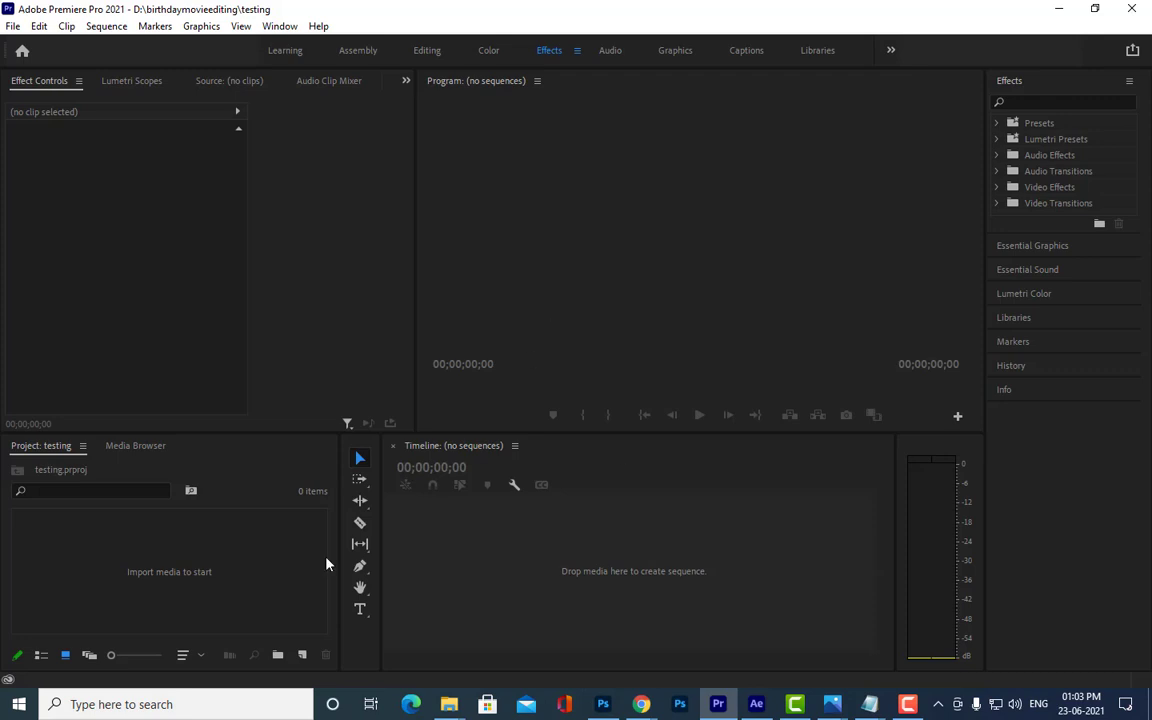
Step: Open Import from the Project panel and browse to E:\movietitle\completemovie\Comp 2
left_click(226, 571)
right_click(144, 542)
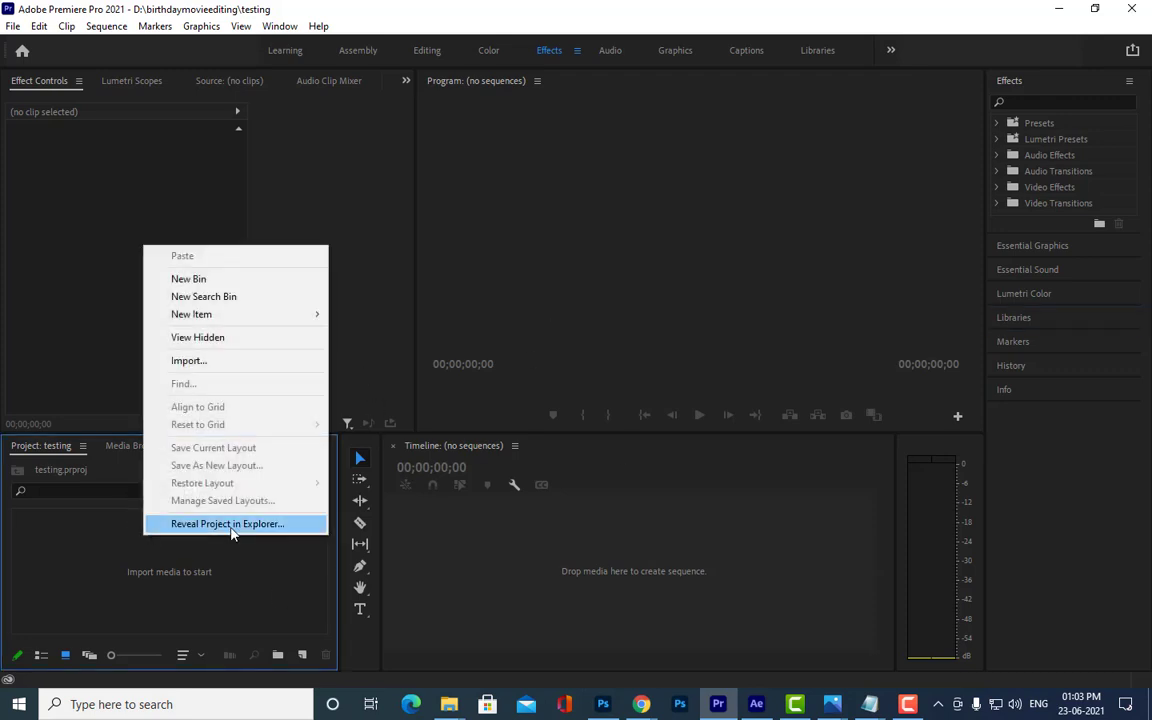
left_click(220, 361)
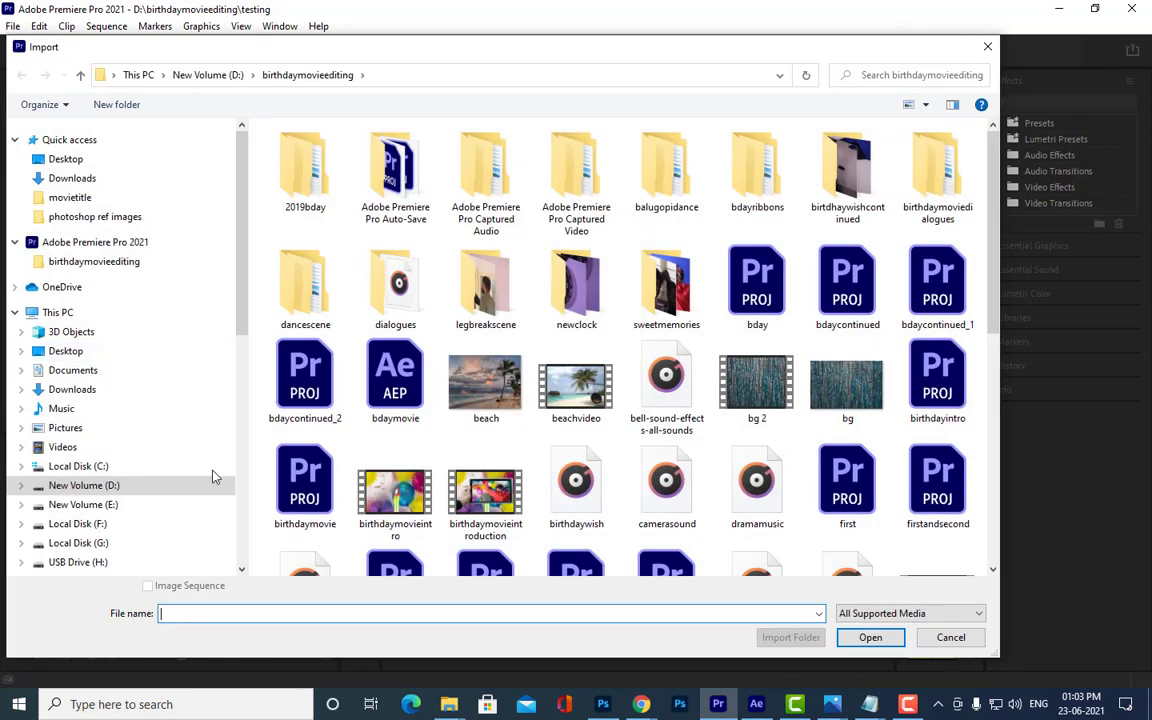
left_click(100, 505)
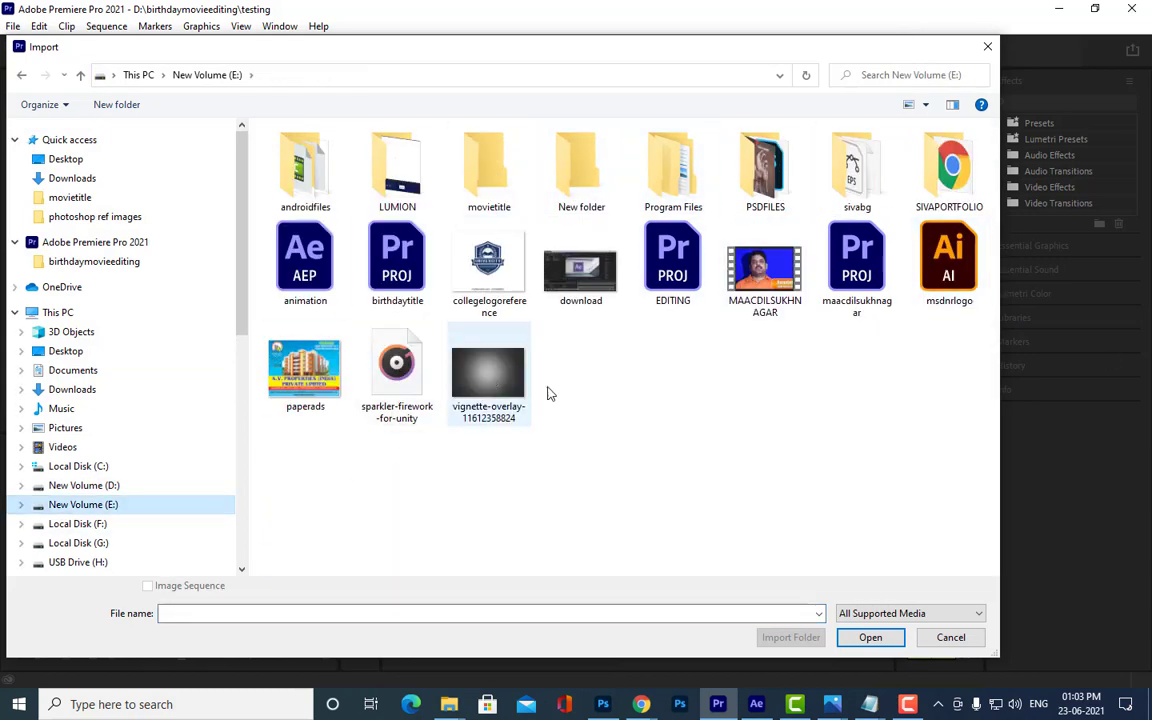
double_click(488, 190)
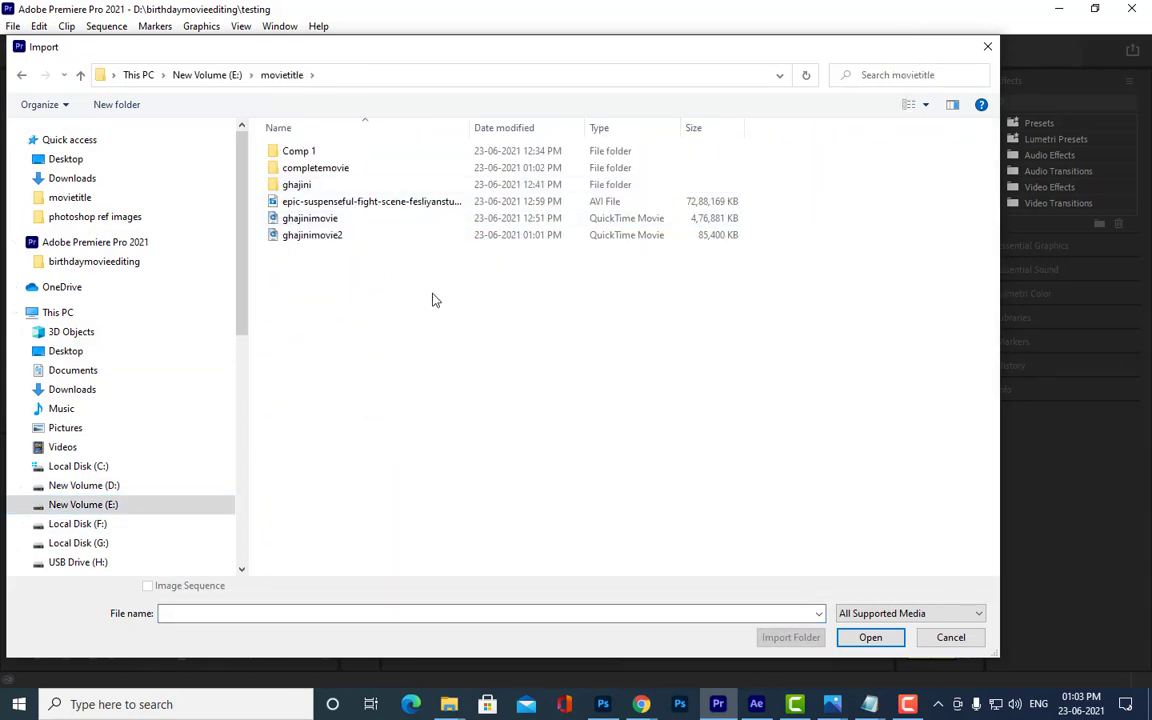
double_click(328, 168)
double_click(309, 158)
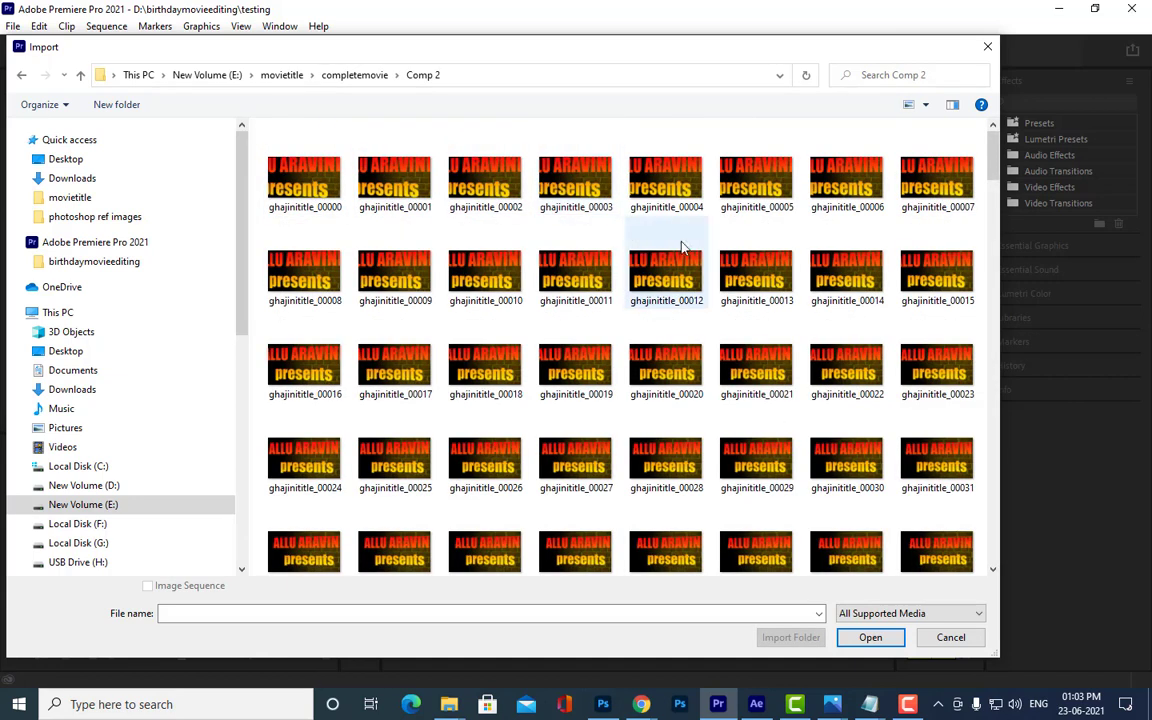
Step: Check the ghajini Comp 1 folder, then return to completemovie\Comp 2
left_click(358, 77)
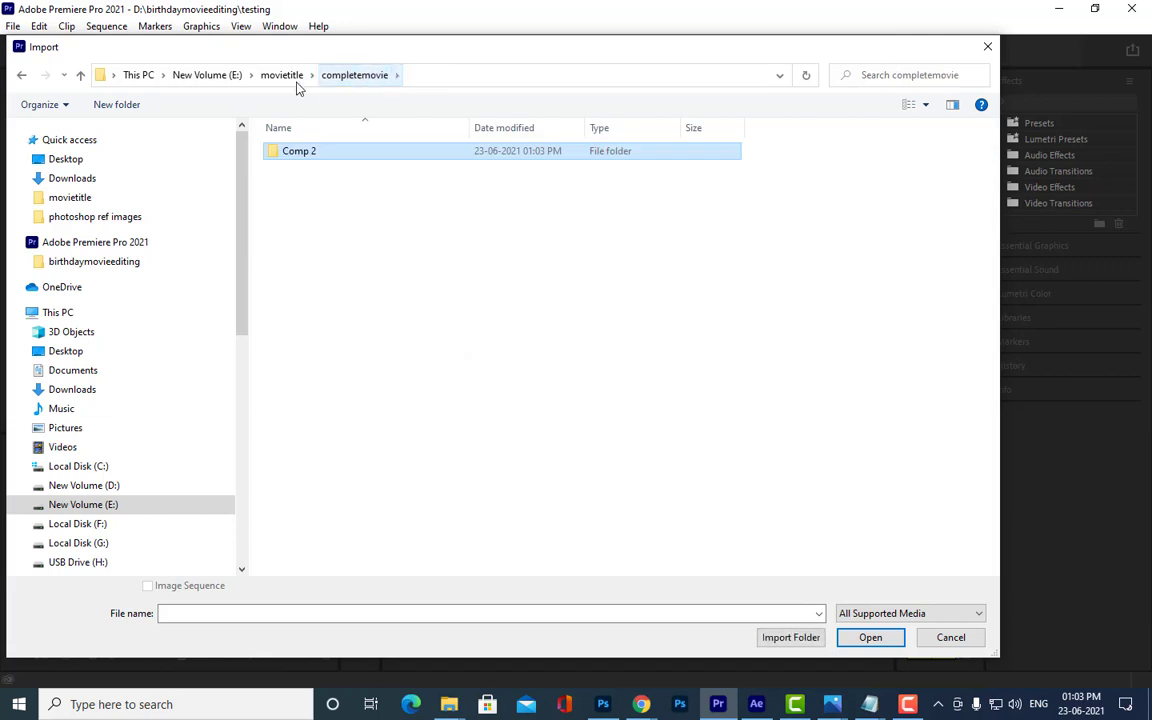
left_click(283, 75)
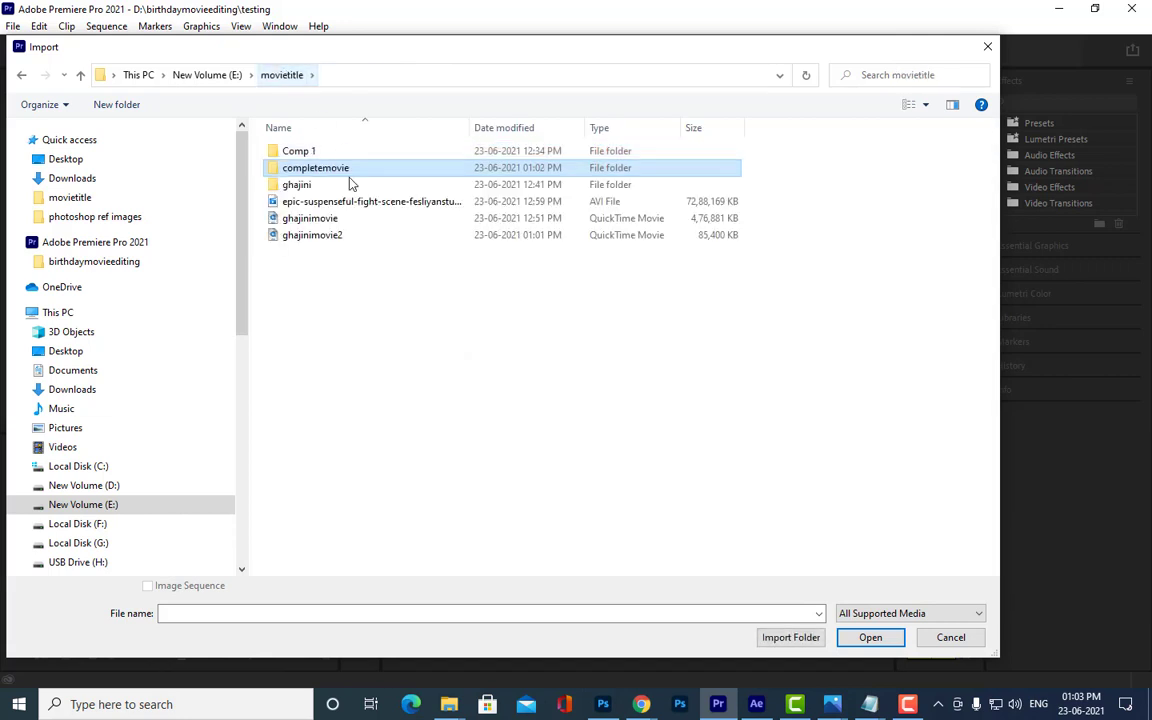
double_click(286, 186)
double_click(296, 153)
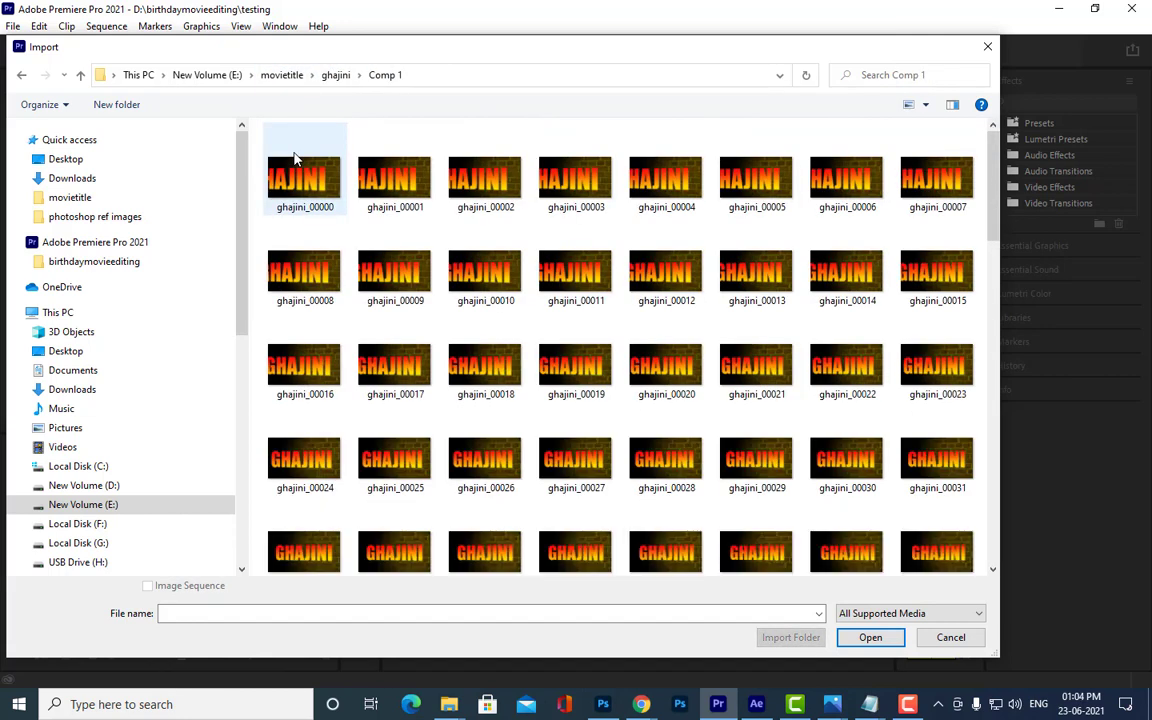
left_click(282, 75)
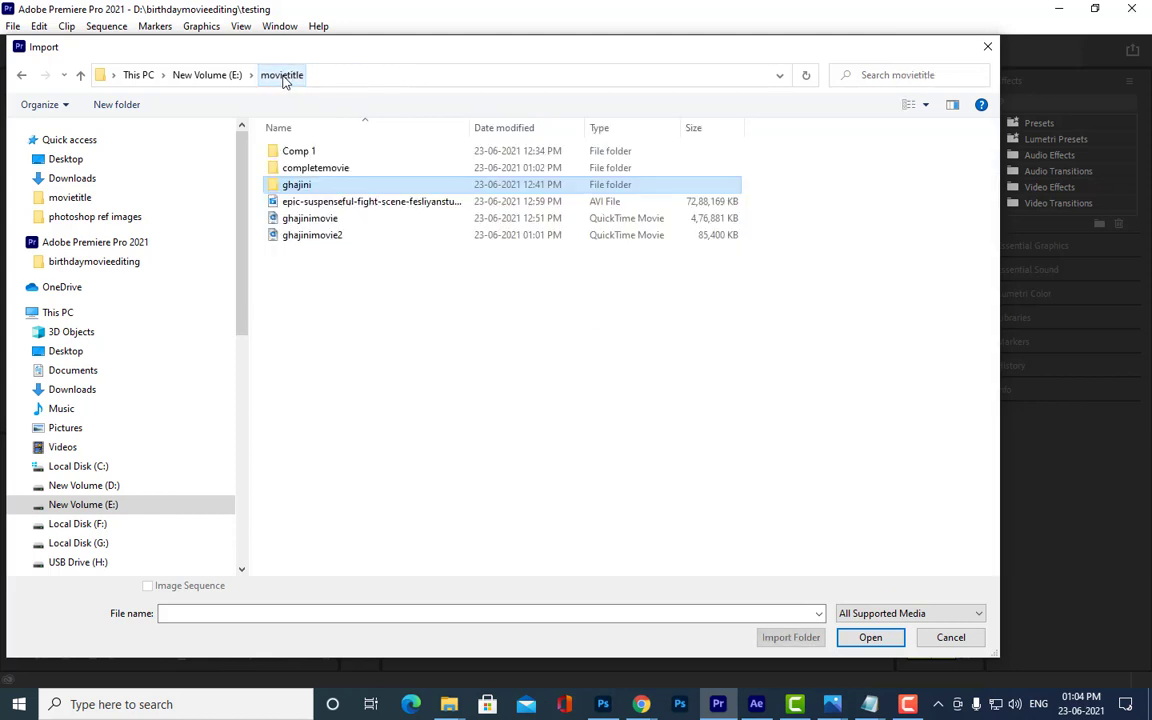
double_click(300, 167)
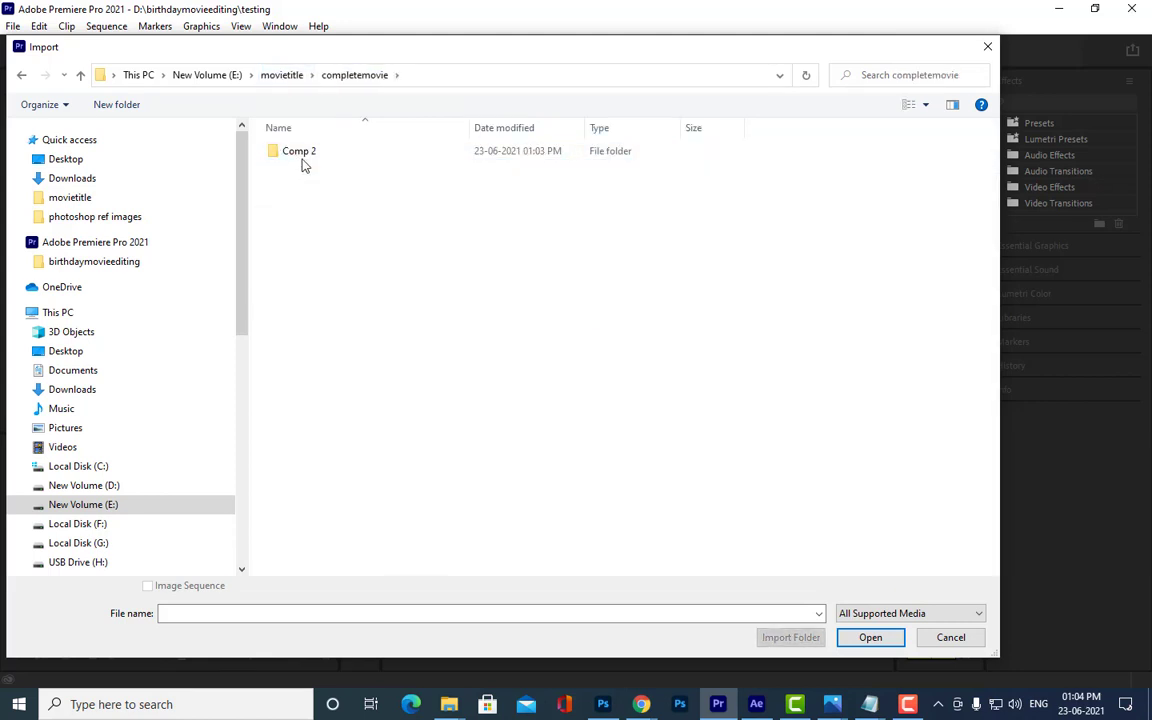
double_click(300, 153)
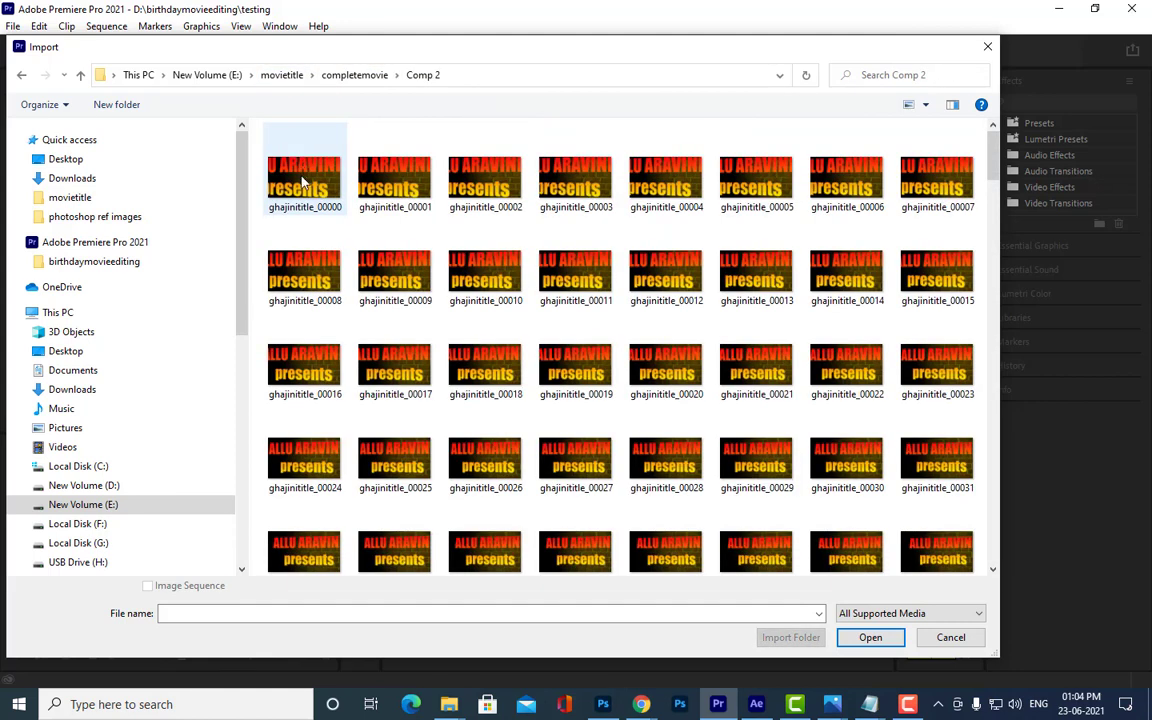
Step: Select ghajinititlefinal_00167 and import it with Image Sequence ticked
left_click(303, 180)
scroll(597, 341, "down", 10)
scroll(575, 290, "down", 5)
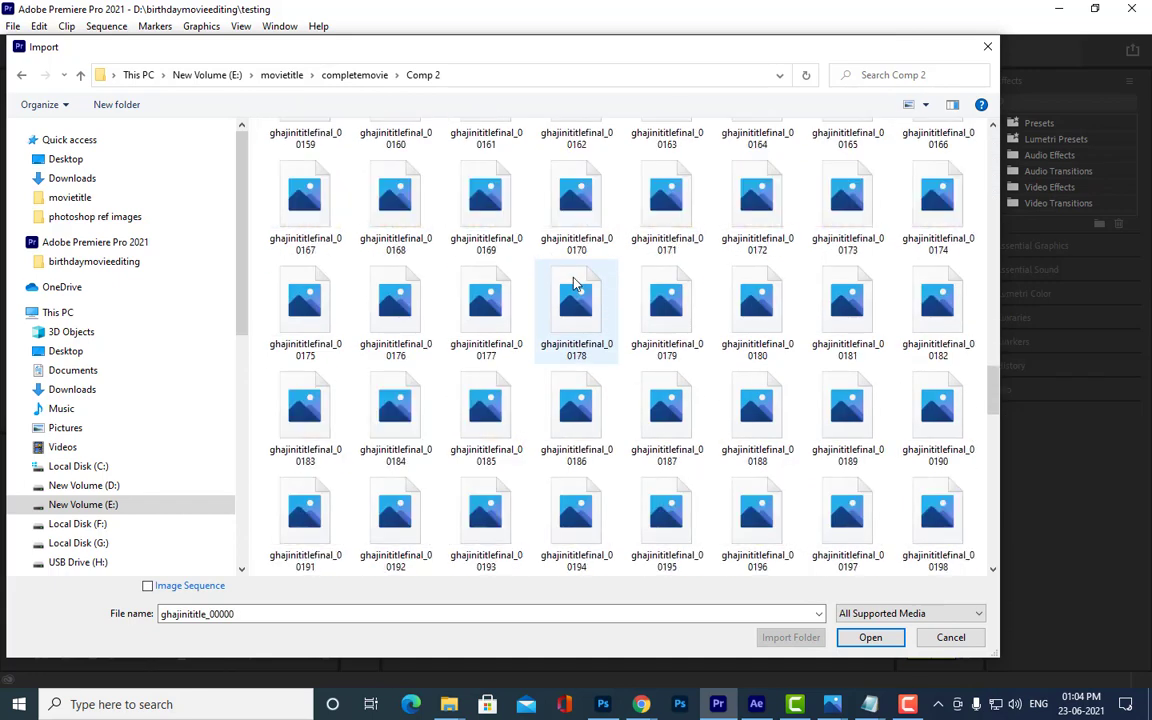
scroll(575, 285, "down", 10)
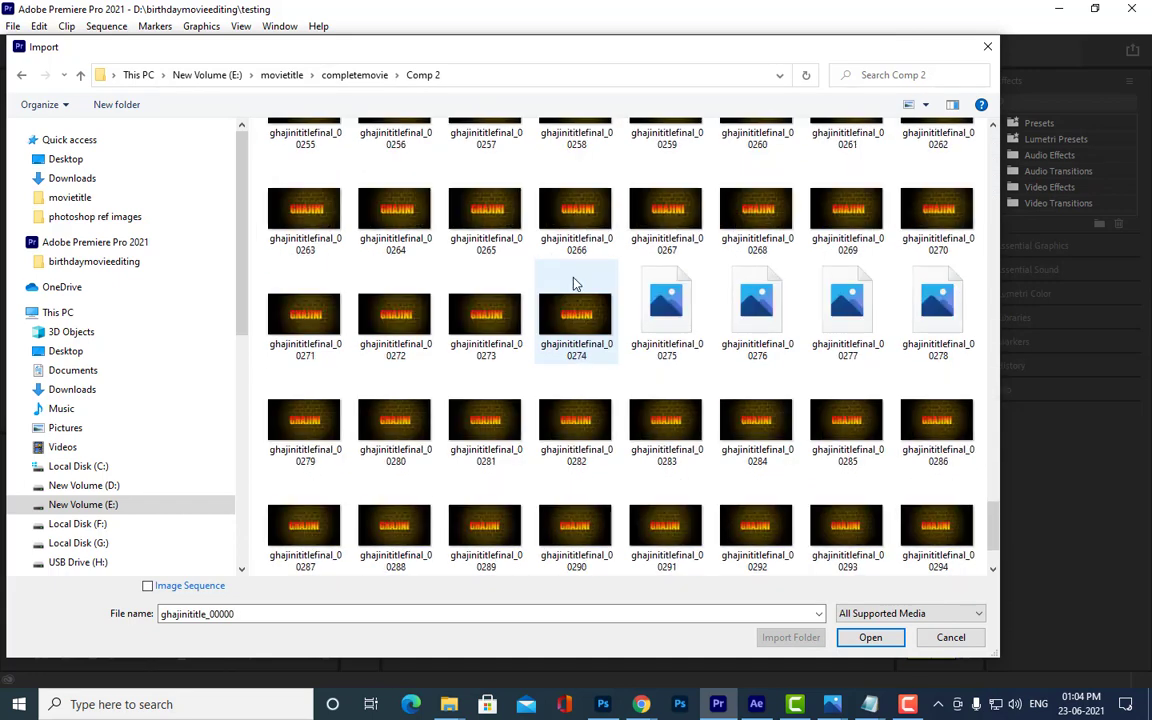
scroll(540, 268, "up", 2)
scroll(470, 239, "up", 3)
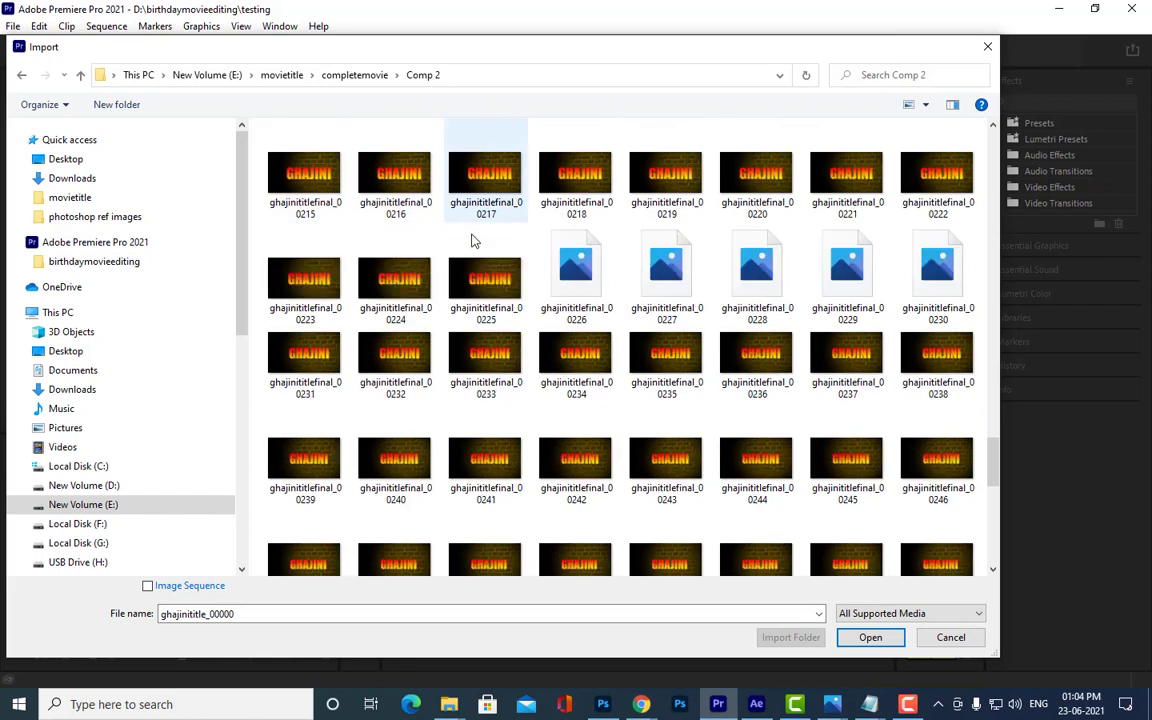
scroll(319, 198, "up", 3)
scroll(630, 257, "up", 3)
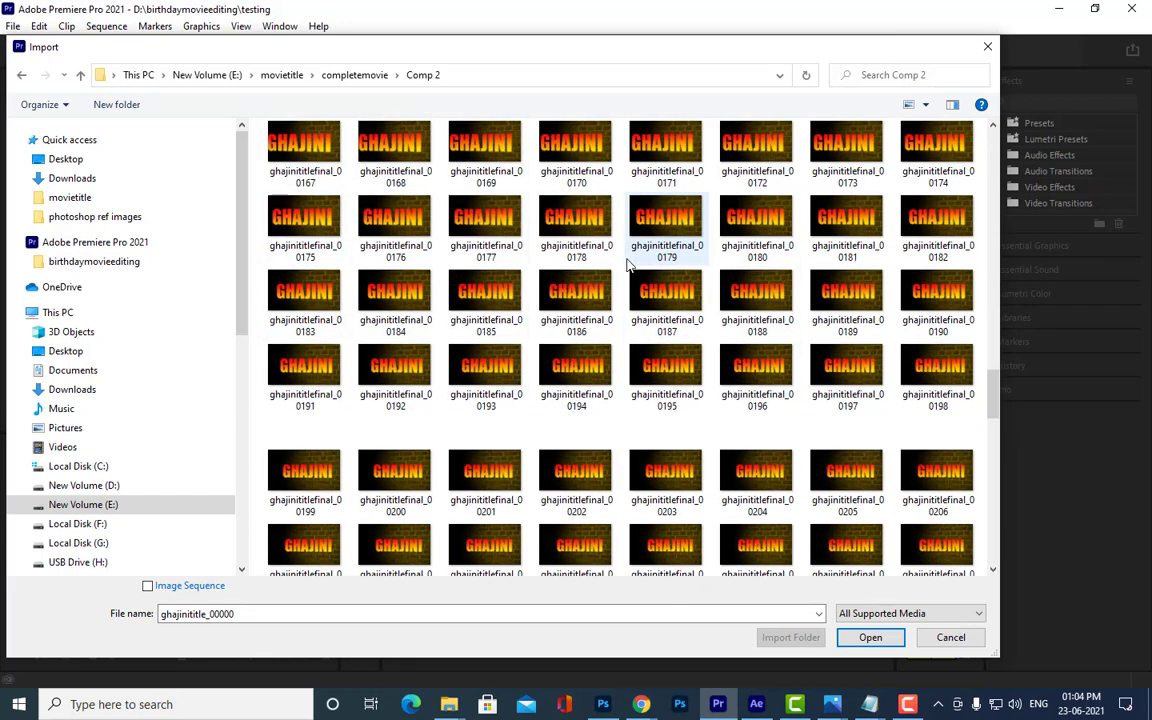
left_click(304, 148)
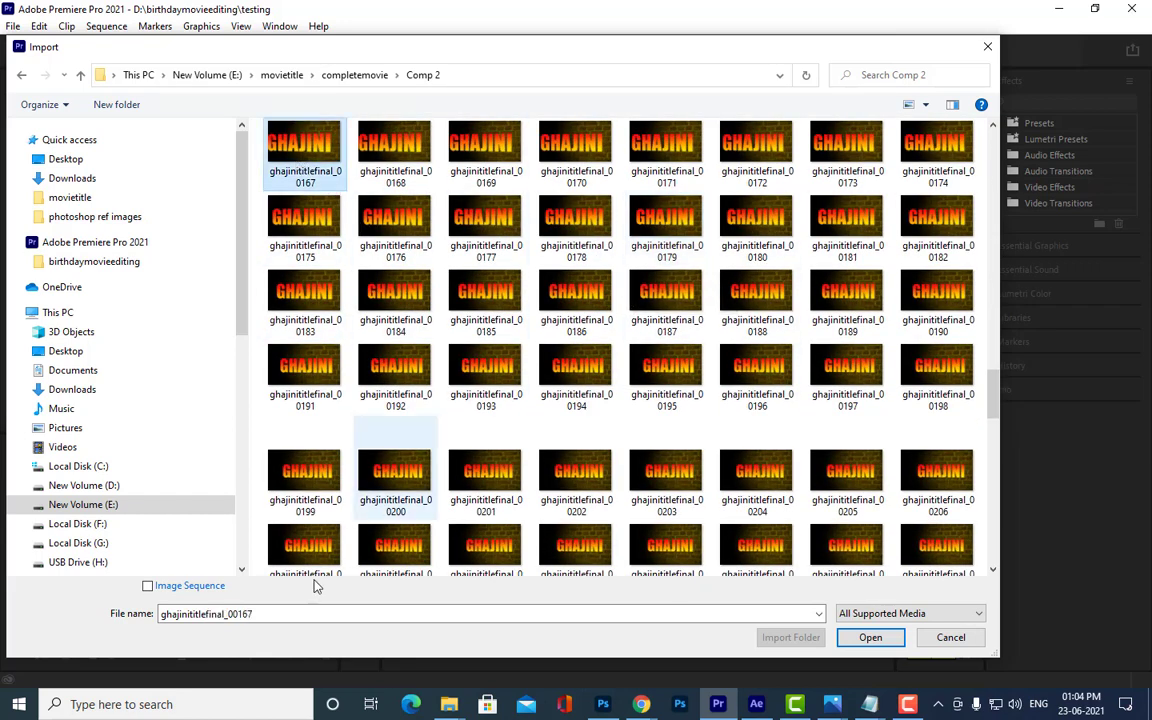
left_click(147, 587)
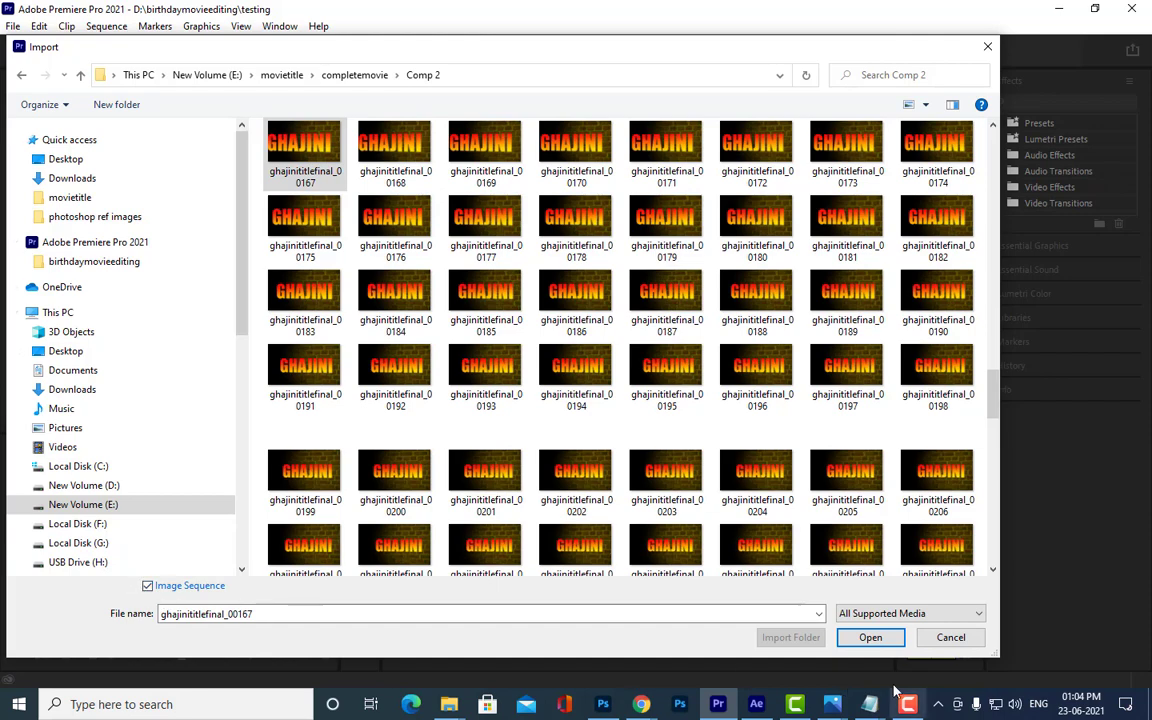
left_click(870, 638)
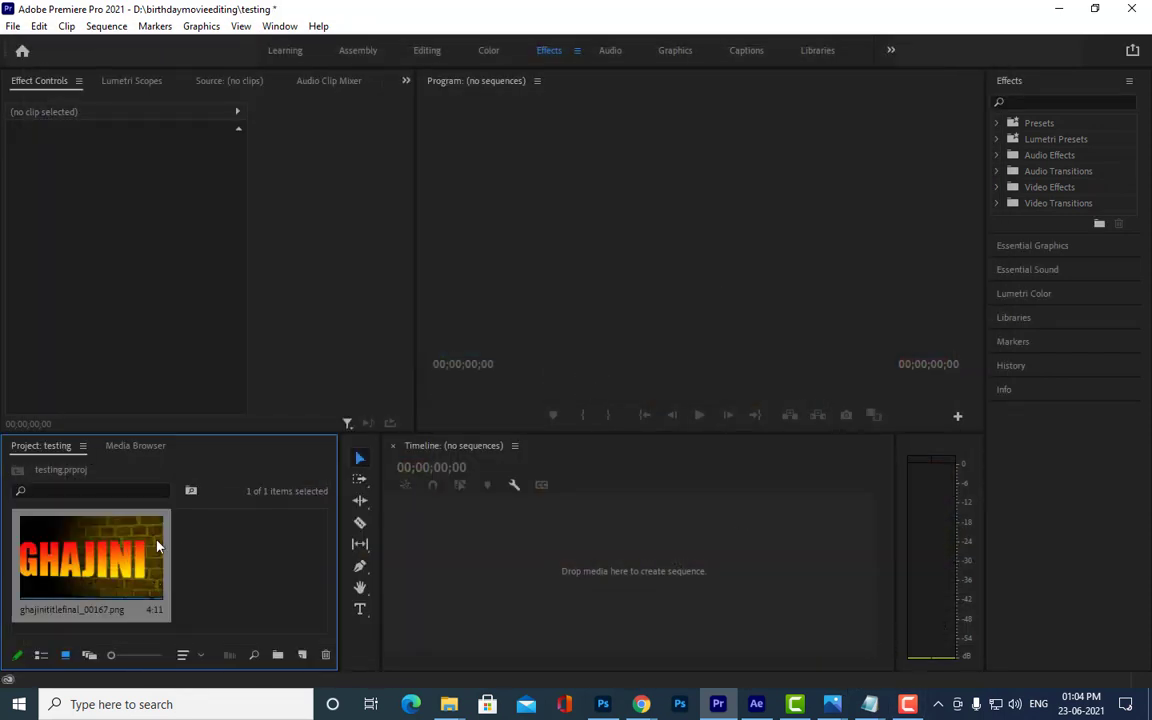
Step: Build a ghajinititlefinal_00167 sequence from the 4:11 title clip on V1 and play it
double_click(107, 548)
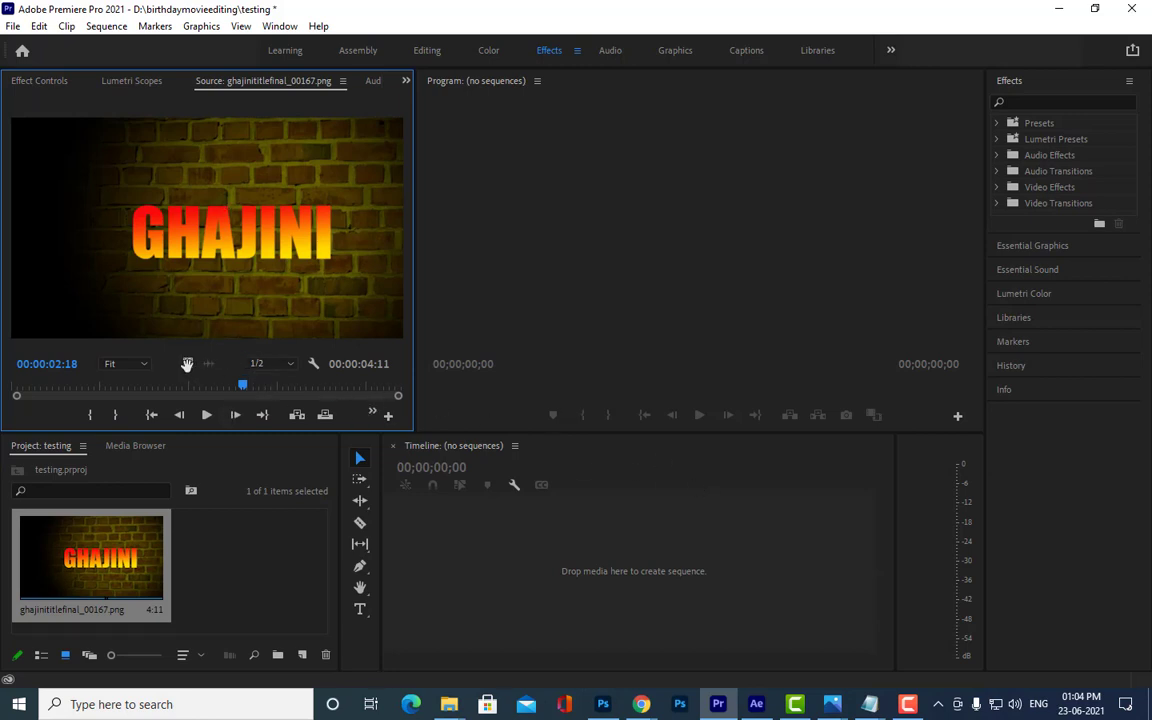
left_click_drag(591, 541, 600, 545)
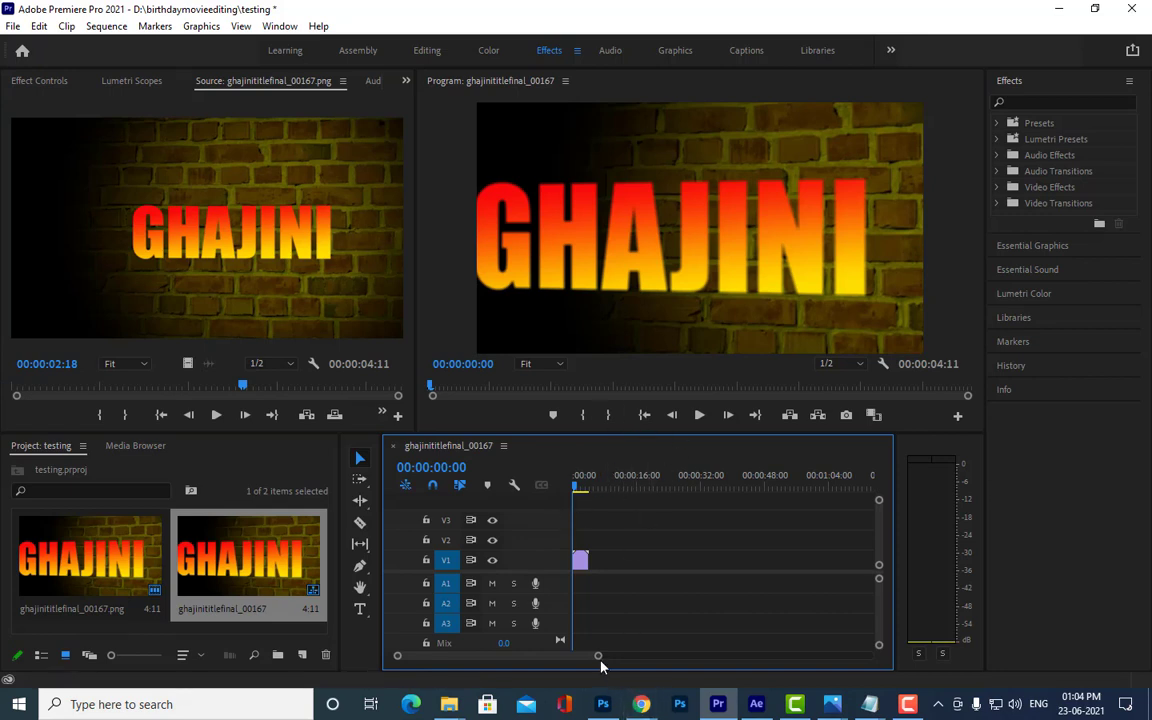
mouse_move(598, 655)
left_mouse_down()
mouse_move(535, 650)
mouse_move(566, 660)
left_mouse_up()
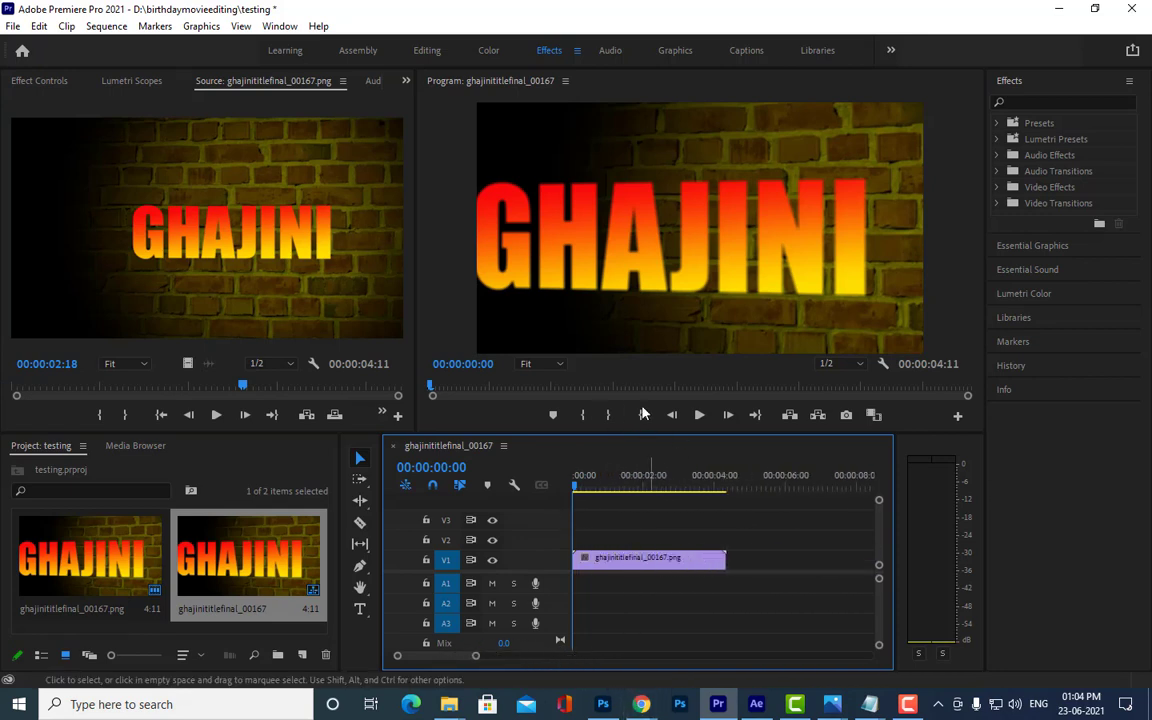
key("space")
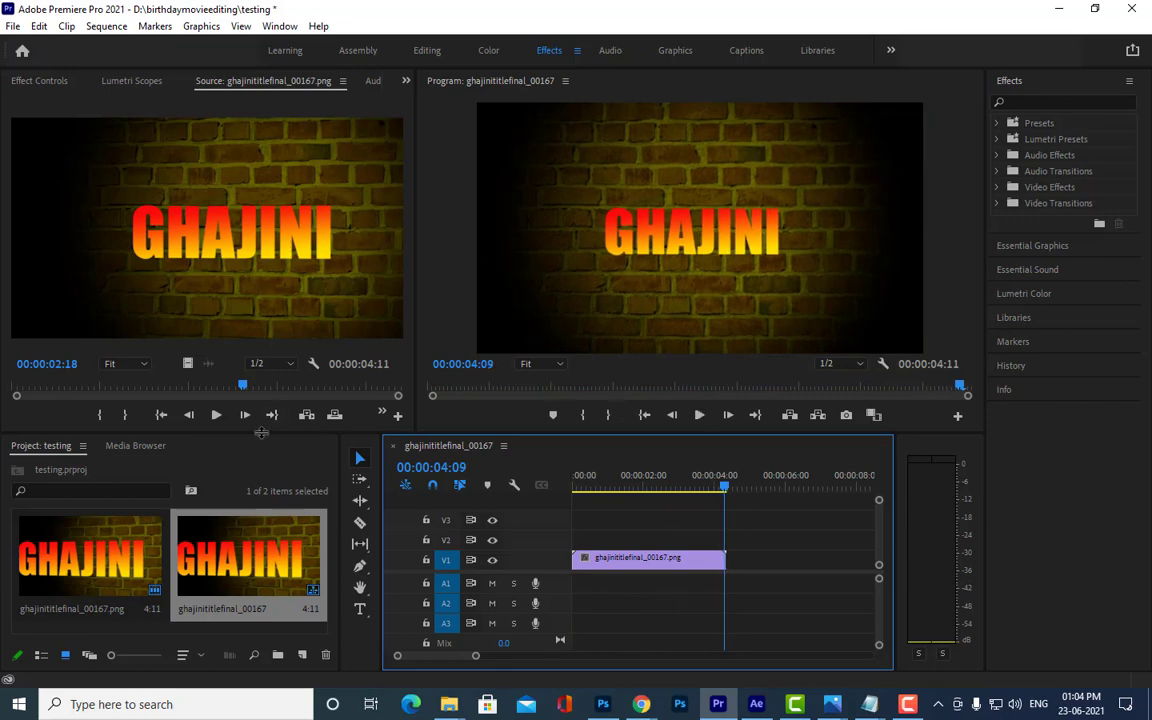
left_click_drag(260, 432, 262, 318)
Step: Import the epic-suspenseful fight-scene music file from Downloads into the project
right_click(206, 558)
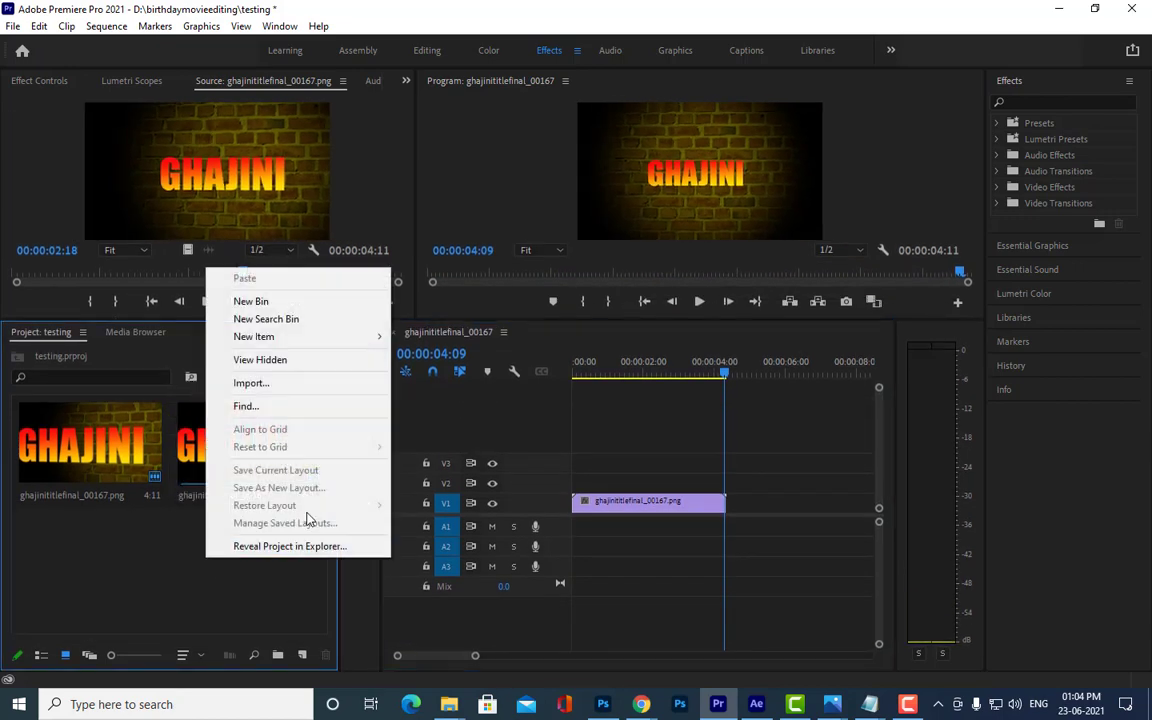
left_click(273, 389)
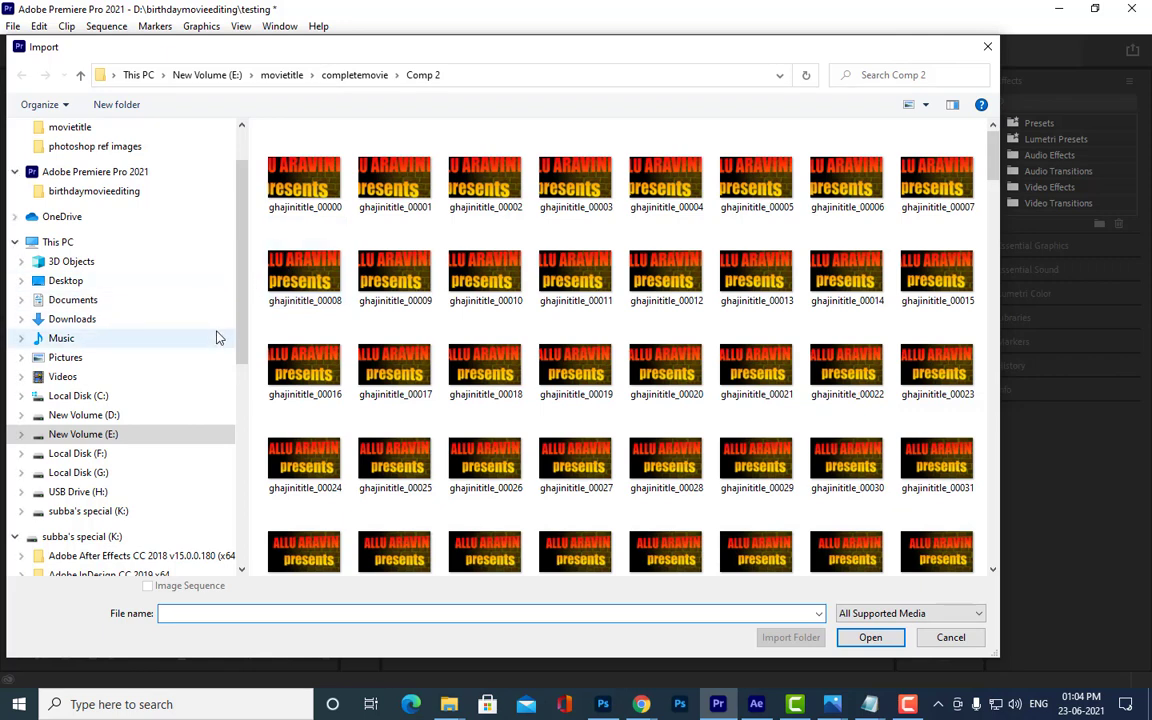
scroll(216, 338, "up", 2)
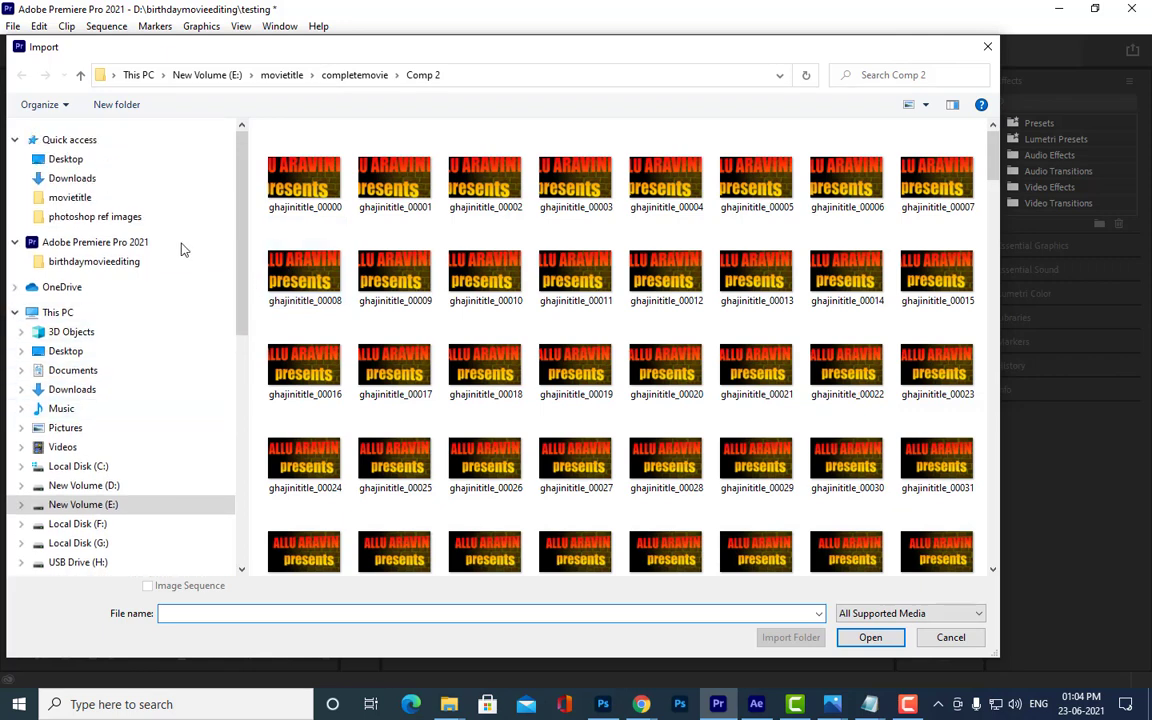
left_click(72, 178)
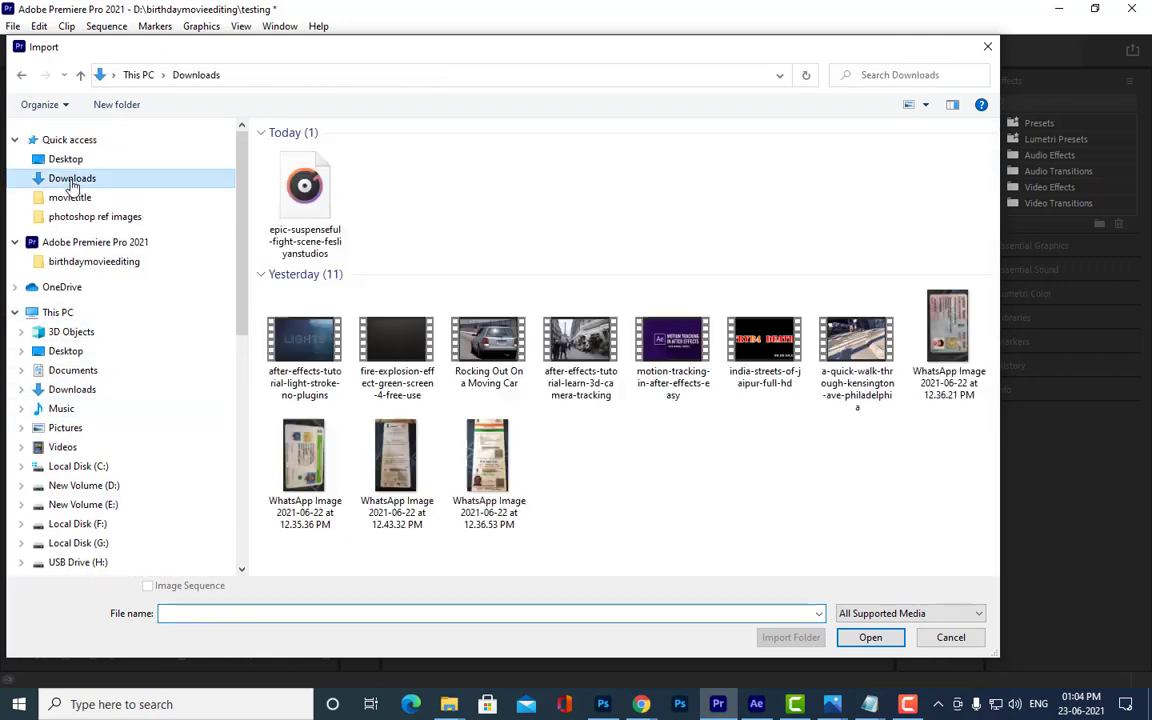
left_click(318, 205)
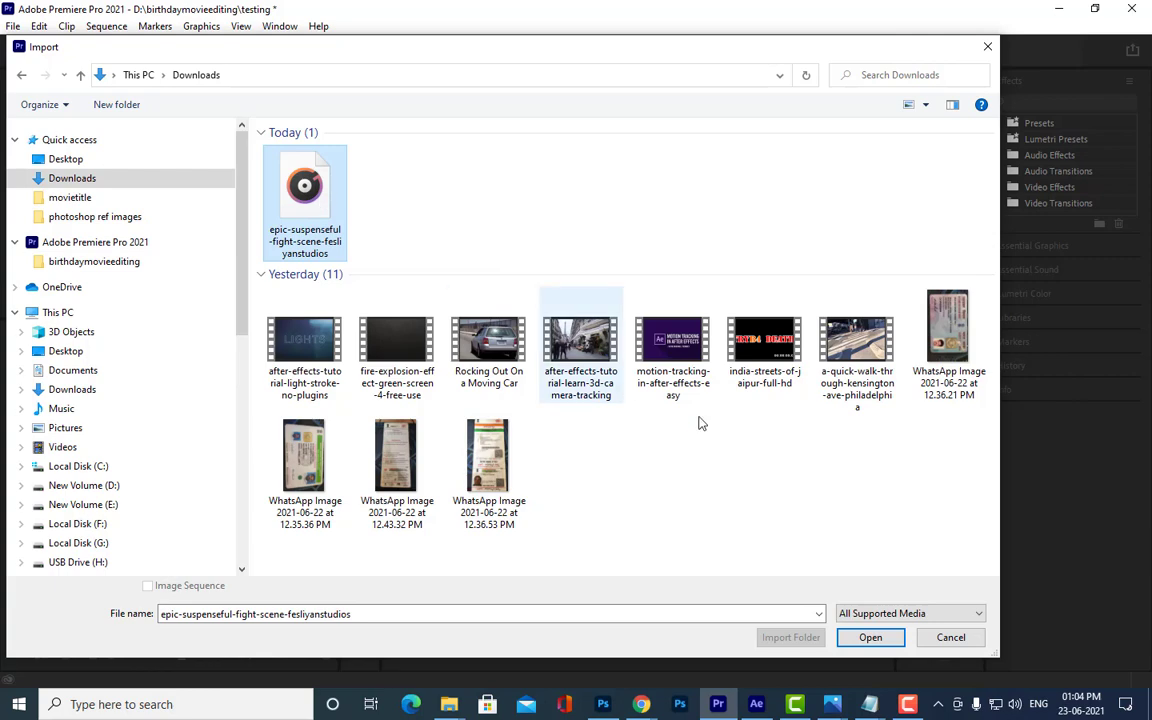
left_click(870, 638)
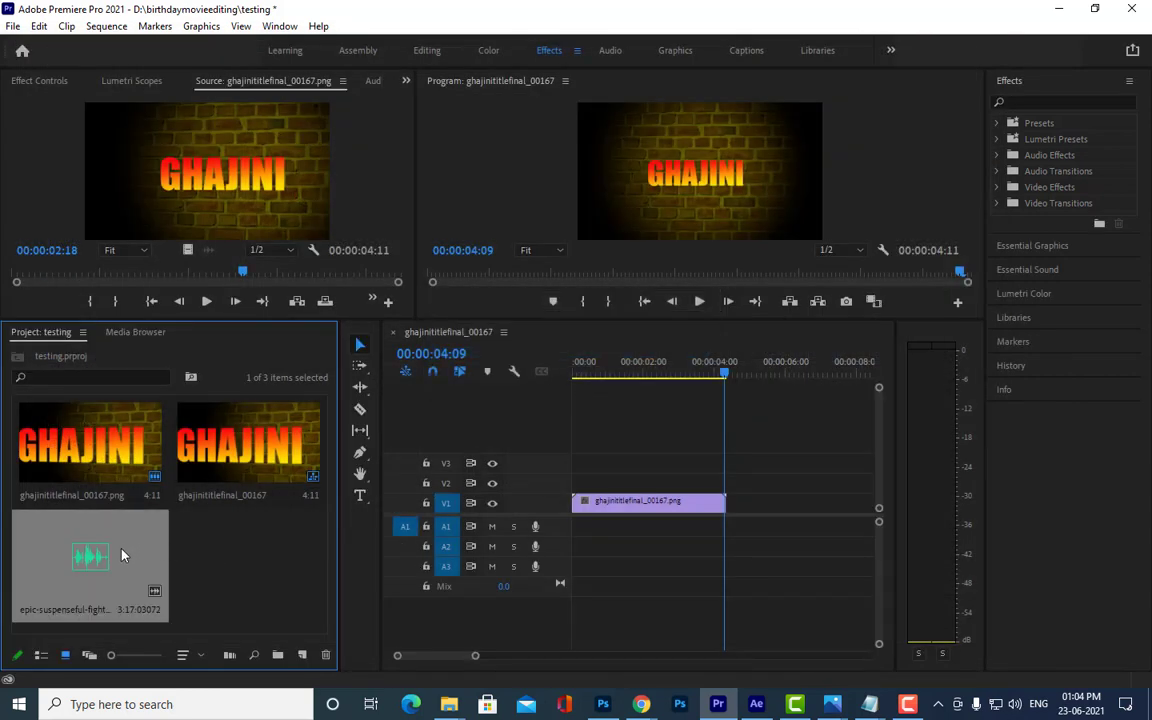
Step: Mark the music from 00;00;10;06 to 00;00;48;10 and place it on track A1
double_click(122, 556)
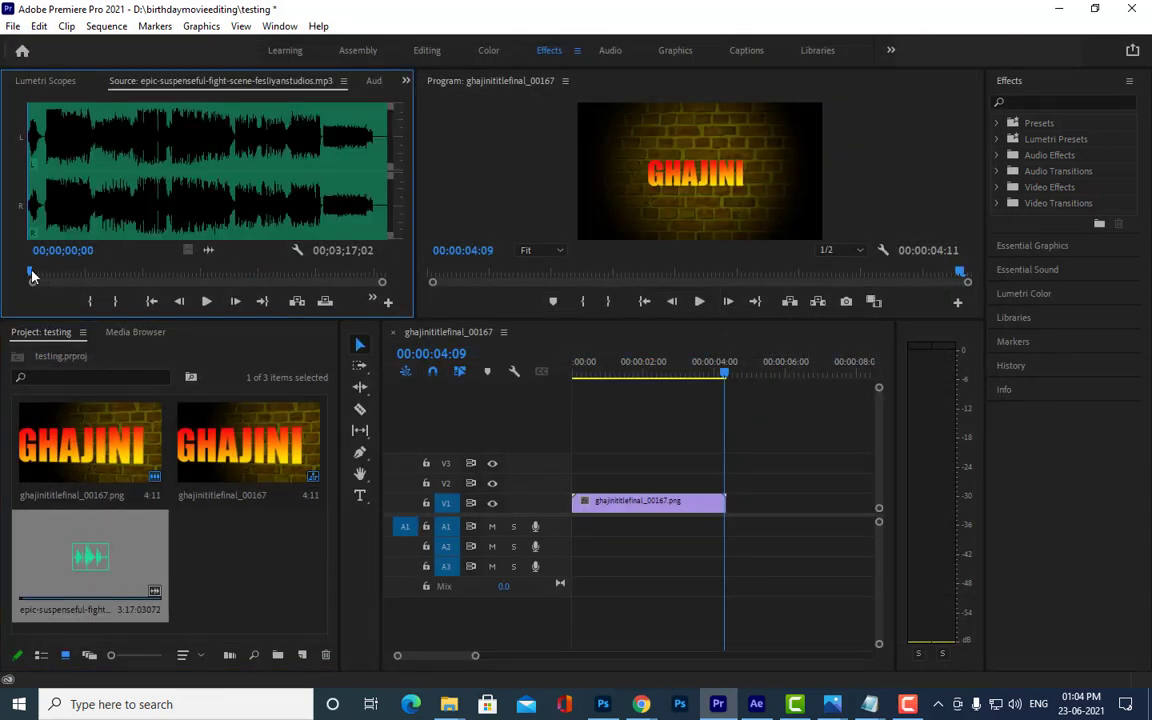
left_click_drag(31, 277, 48, 275)
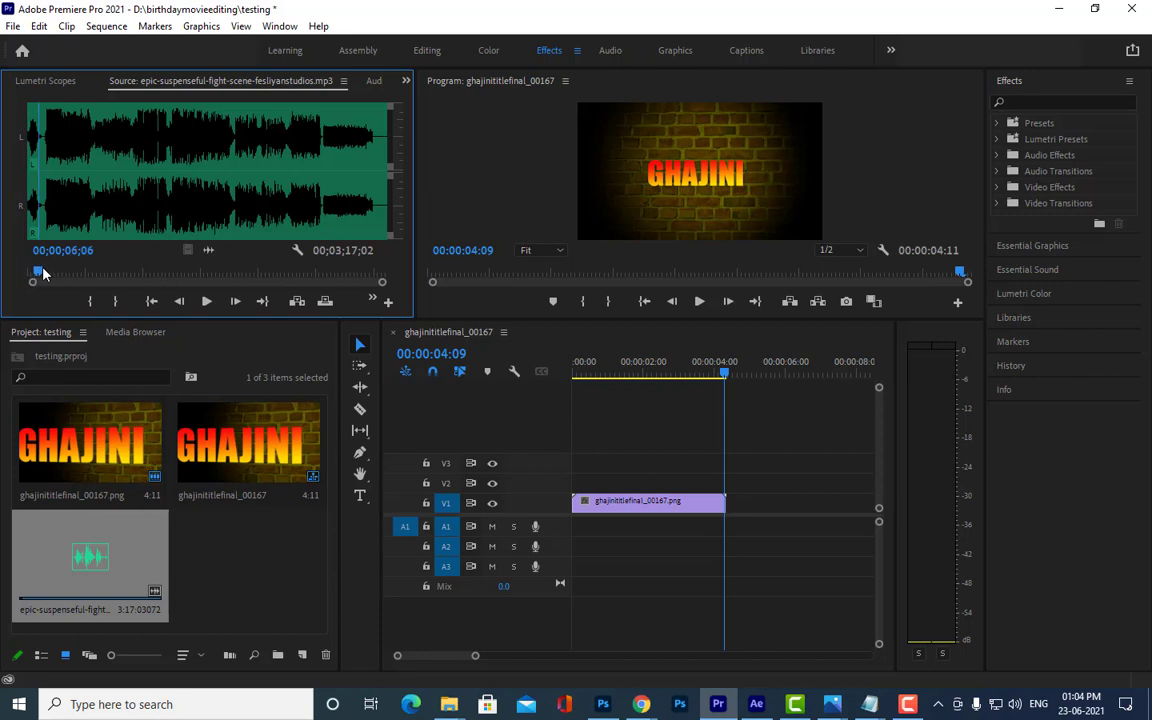
left_click(207, 301)
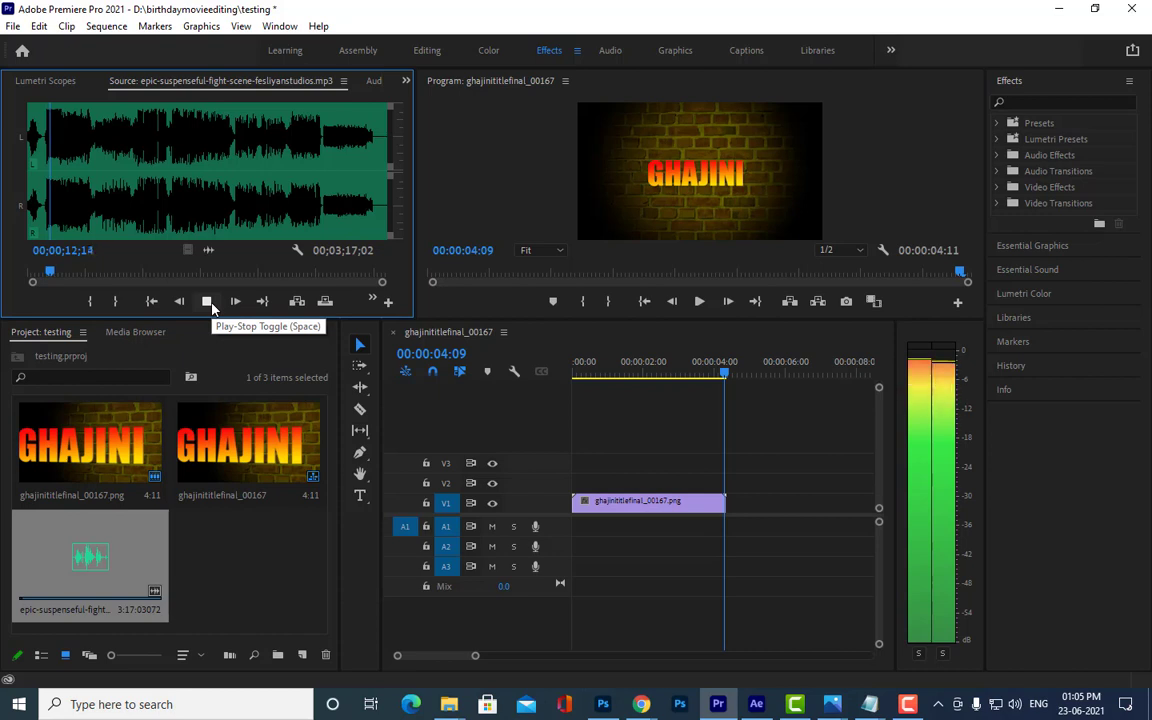
left_click(207, 302)
left_click_drag(56, 277, 48, 279)
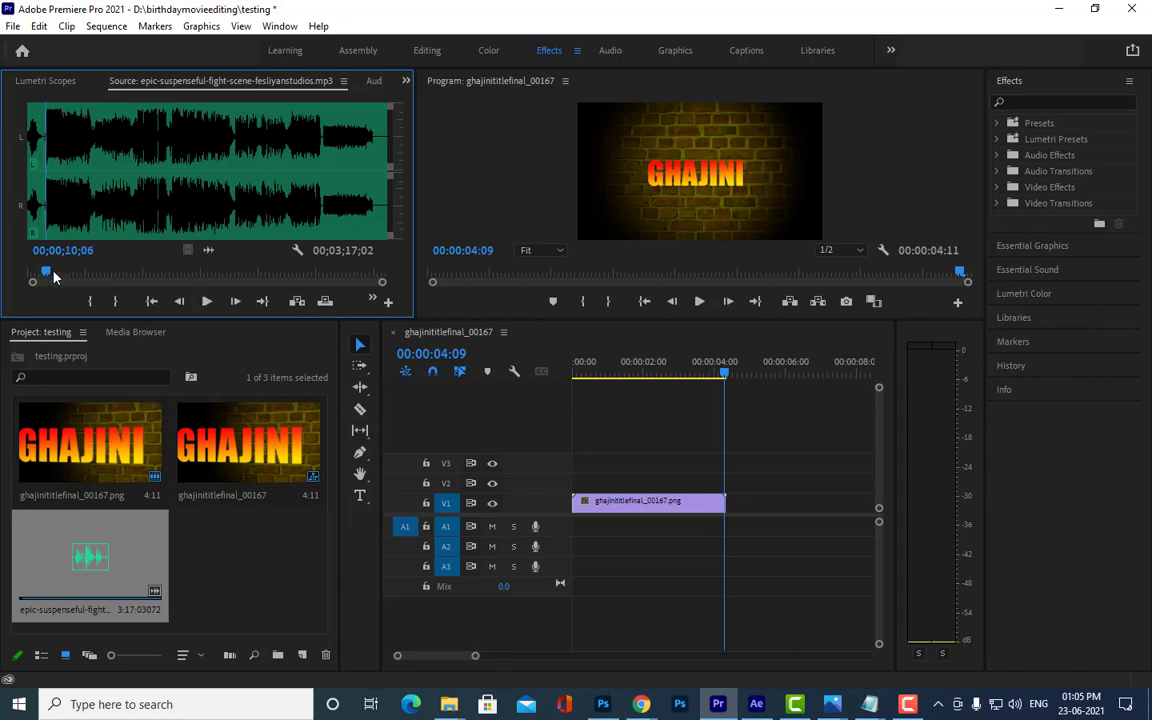
key("i")
left_click_drag(110, 272, 118, 272)
key("o")
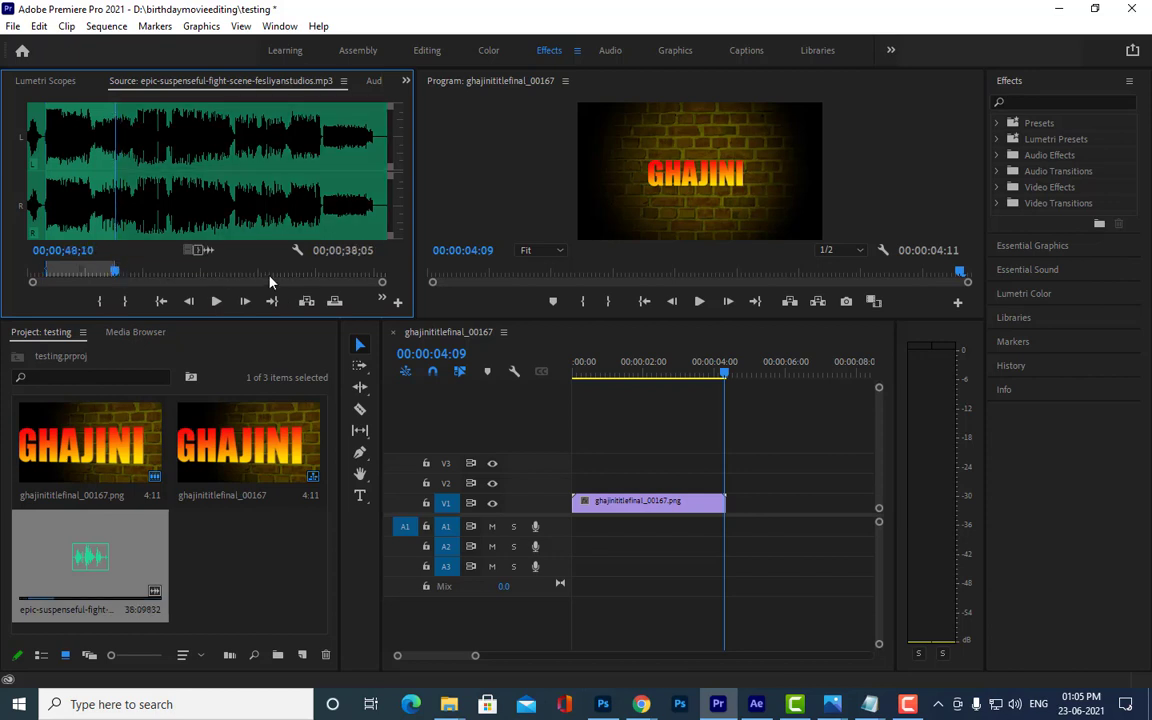
left_click_drag(210, 252, 581, 531)
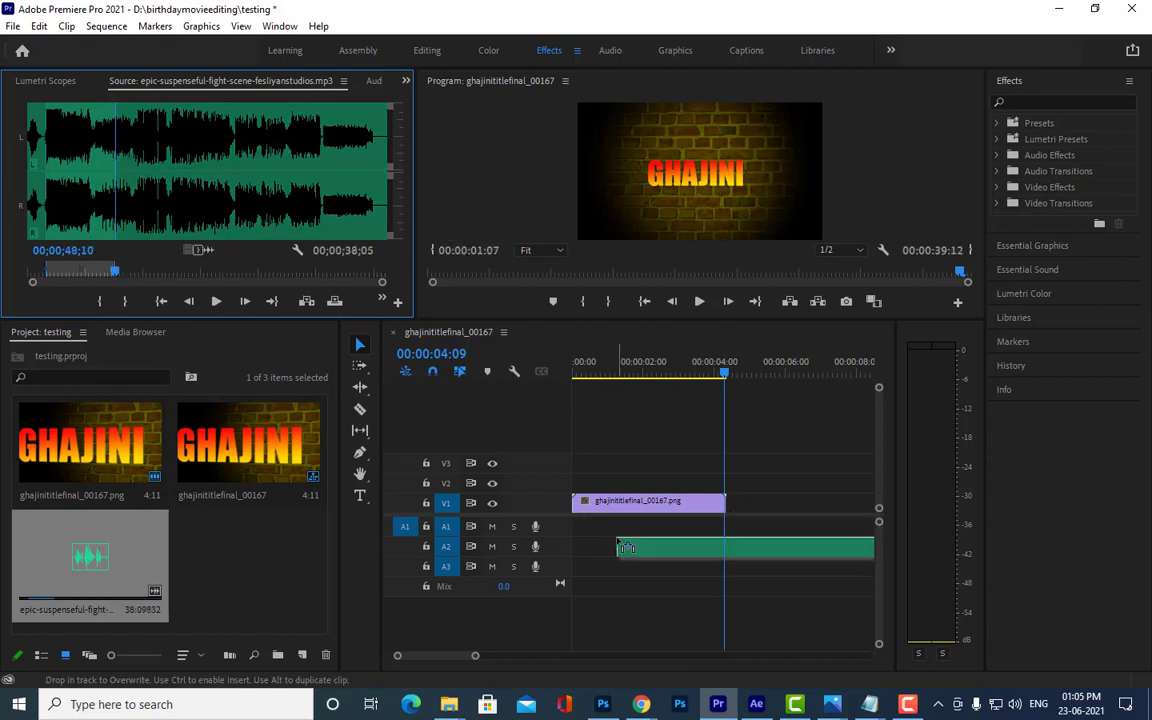
Step: Razor the music at the title's end and delete the leftover part
left_click(726, 378)
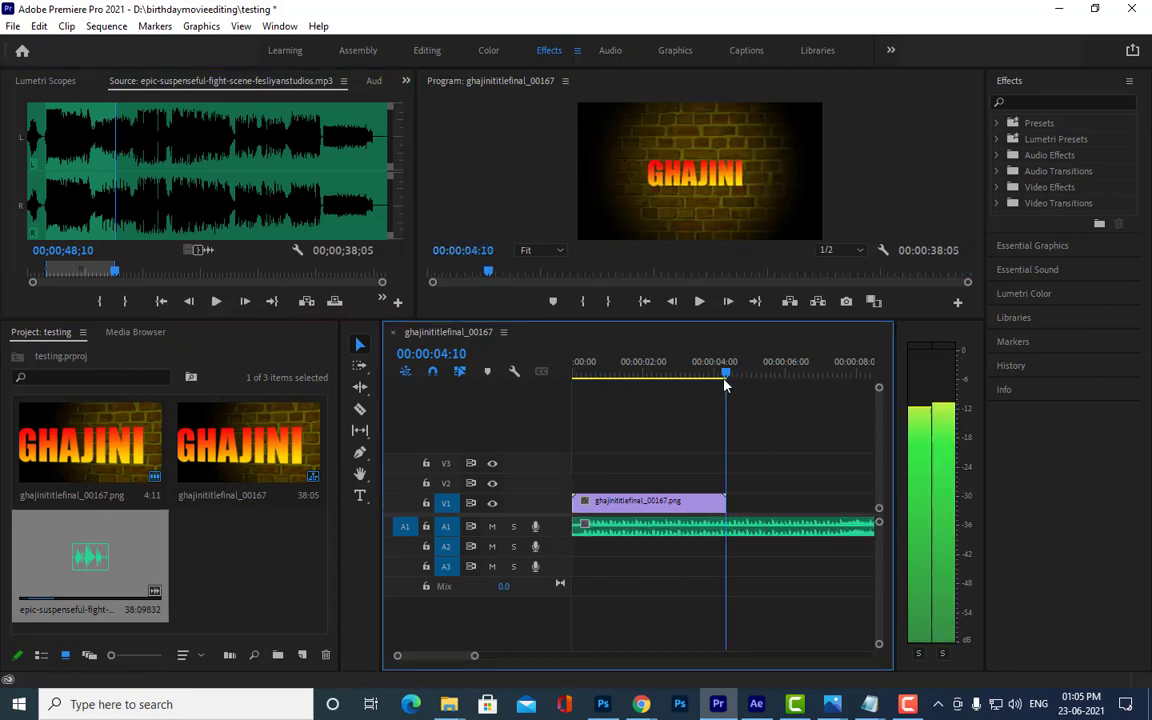
left_click(360, 410)
left_click(730, 527)
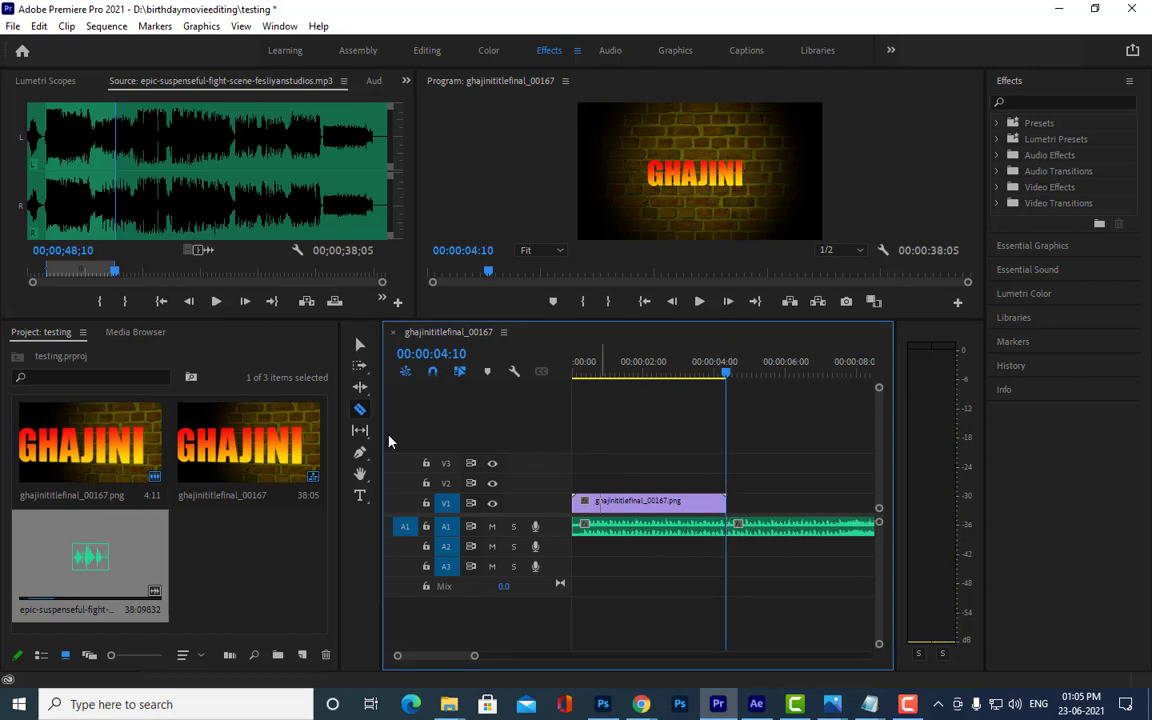
left_click(360, 344)
left_click(770, 527)
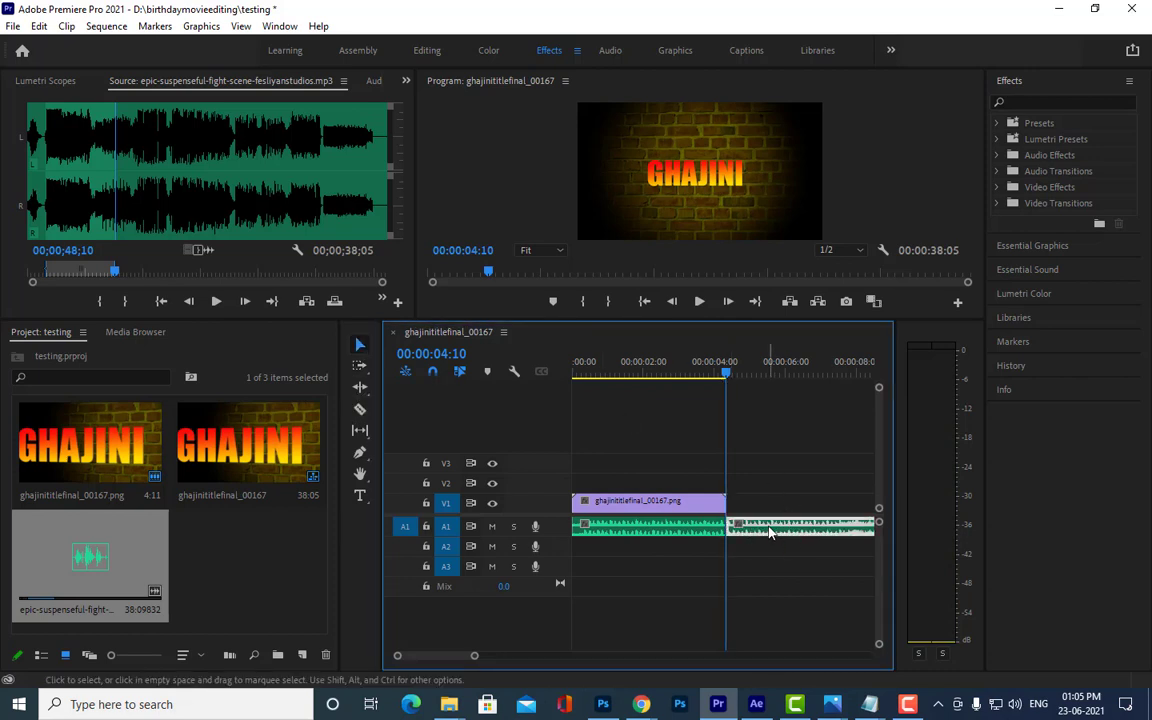
key("Delete")
Step: Play the sequence from the start, then delete the GHAJINI title clip from V1
left_click_drag(726, 373, 442, 321)
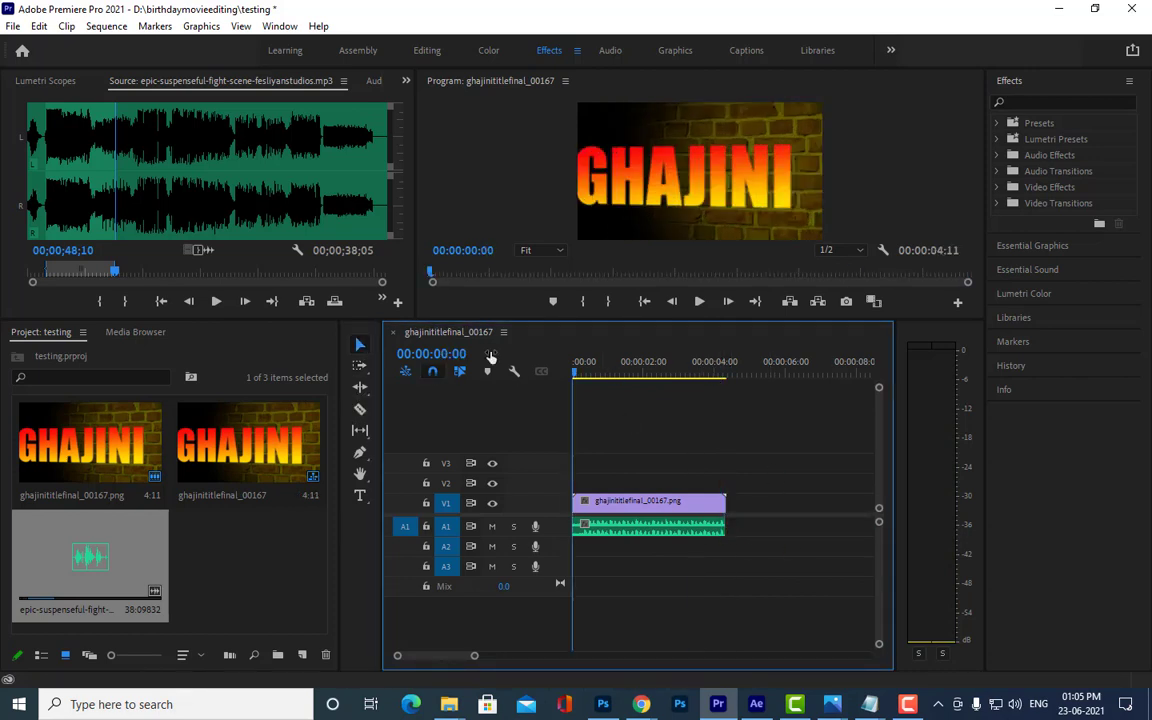
left_click(699, 303)
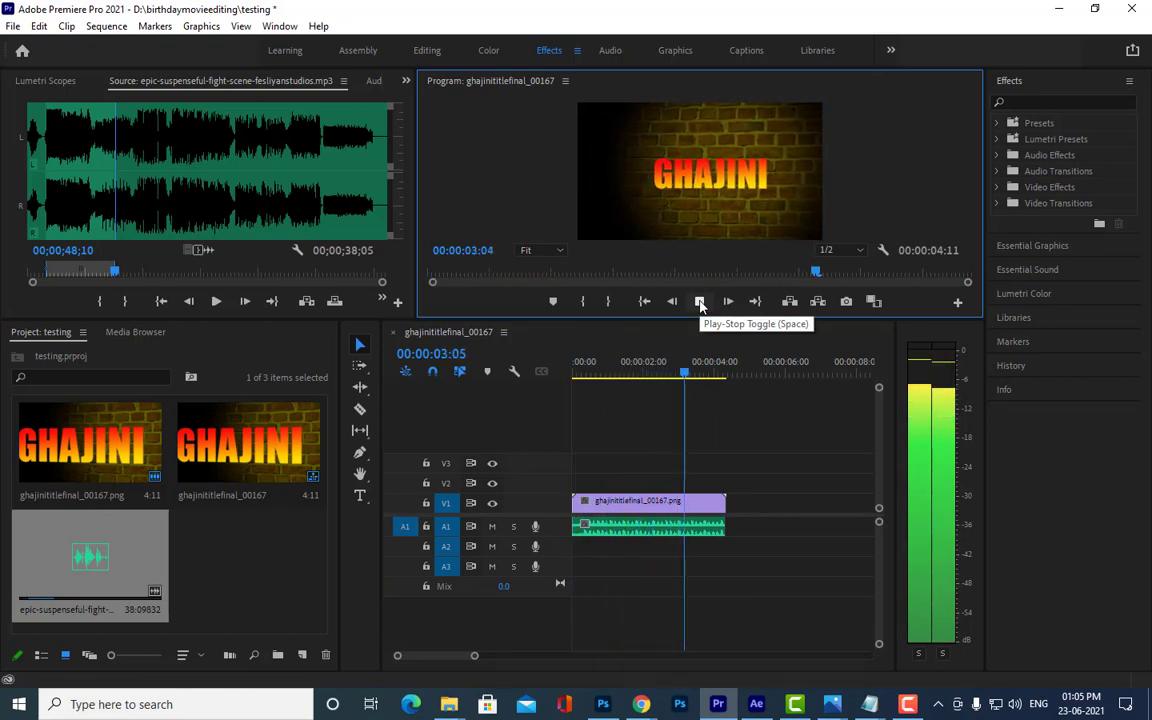
left_click(700, 301)
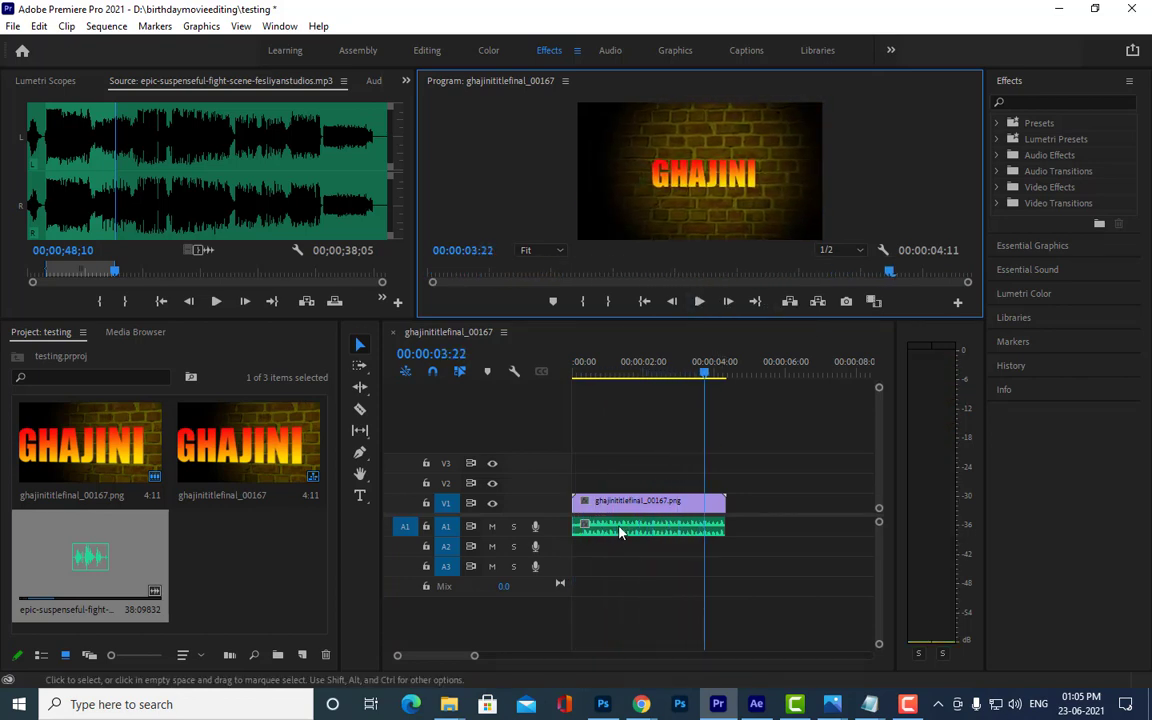
left_click(674, 515)
key("Delete")
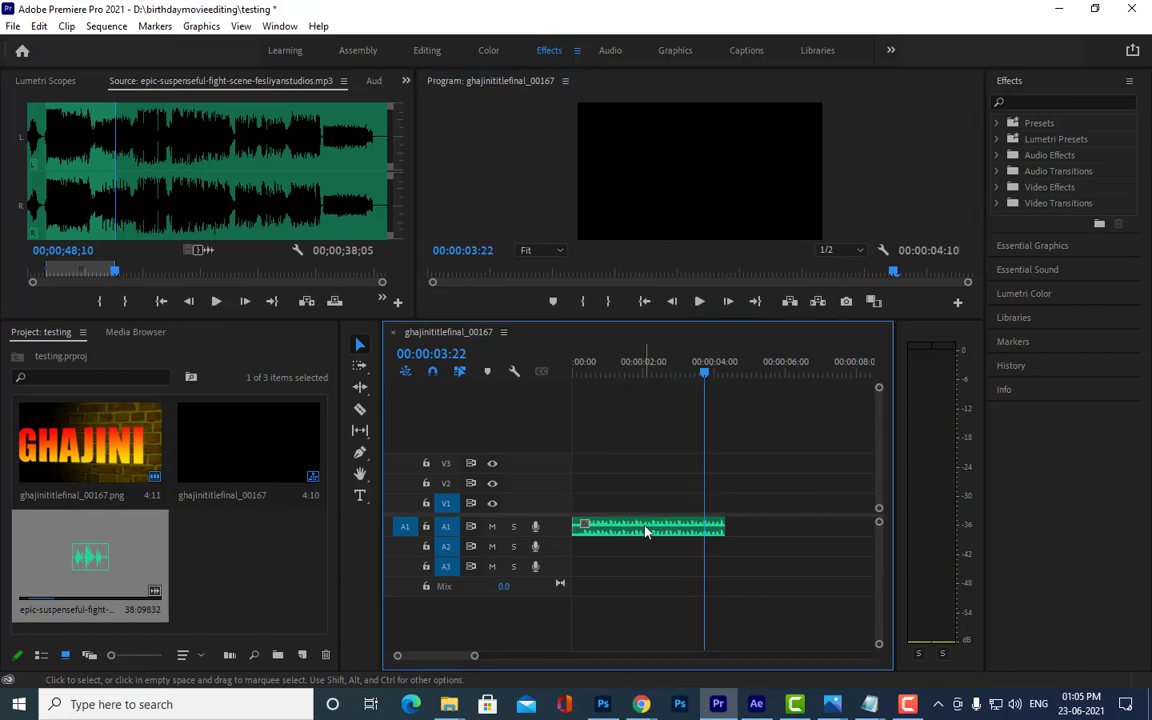
Step: Import ghajinititle_00000.png from E:\movietitle\completemovie\Comp 2 as an image sequence
right_click(209, 546)
left_click(290, 373)
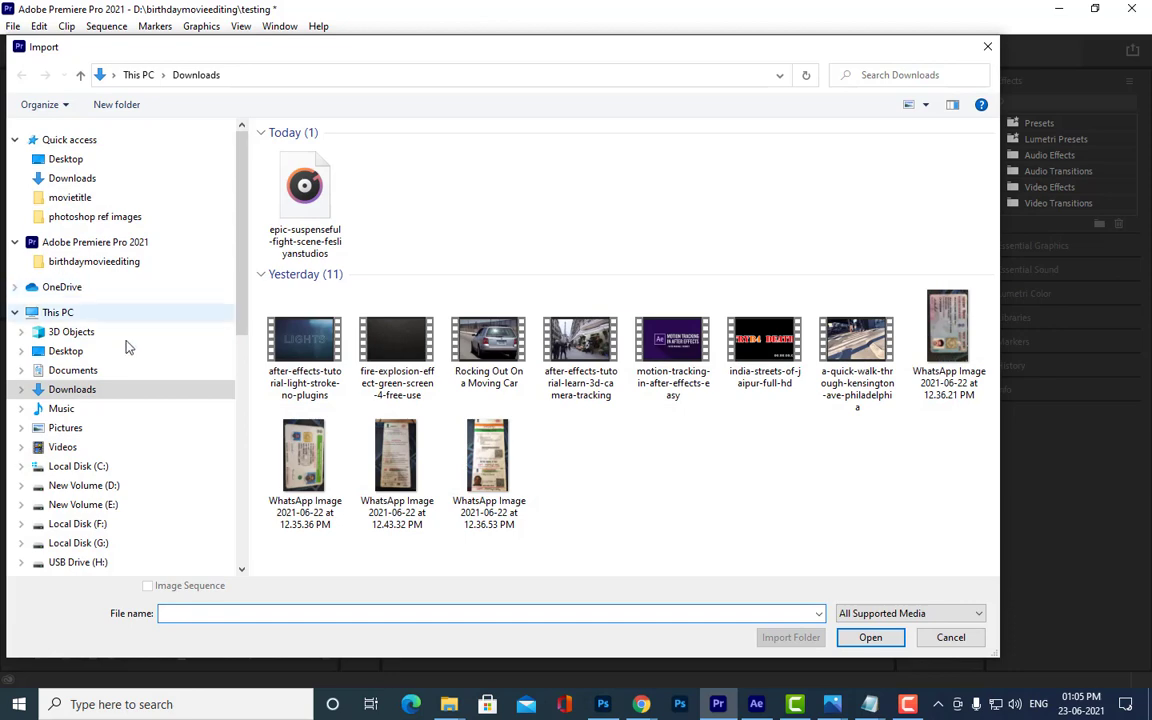
left_click(80, 197)
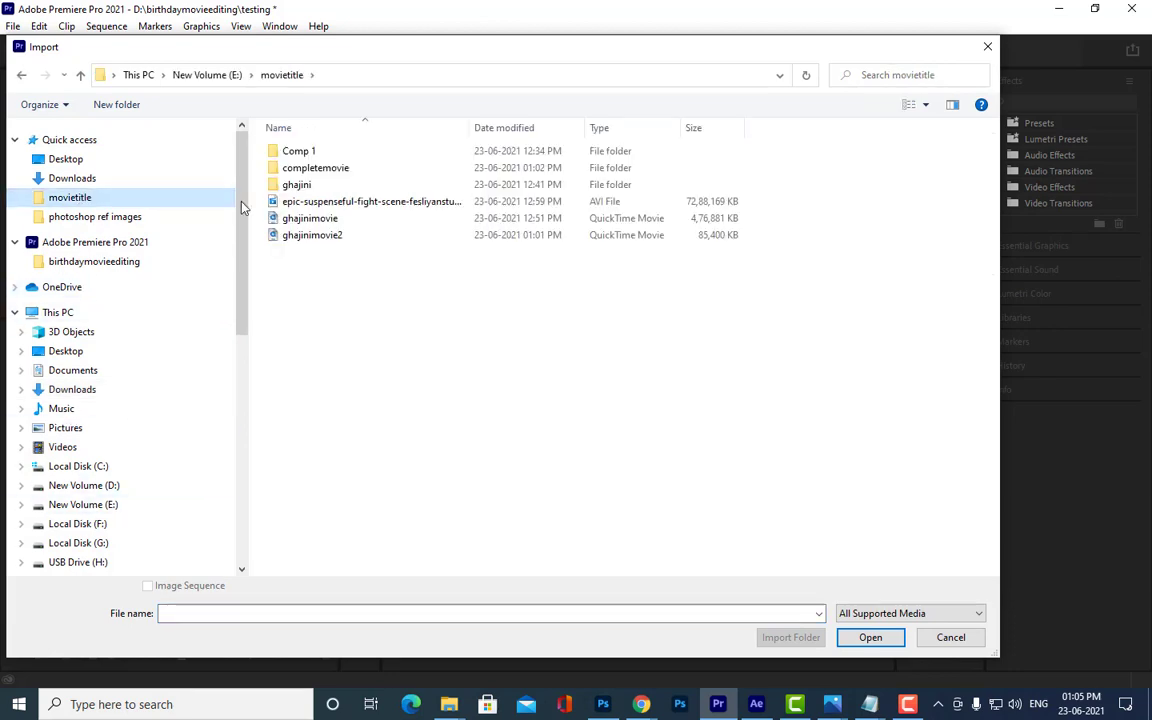
double_click(345, 168)
double_click(309, 155)
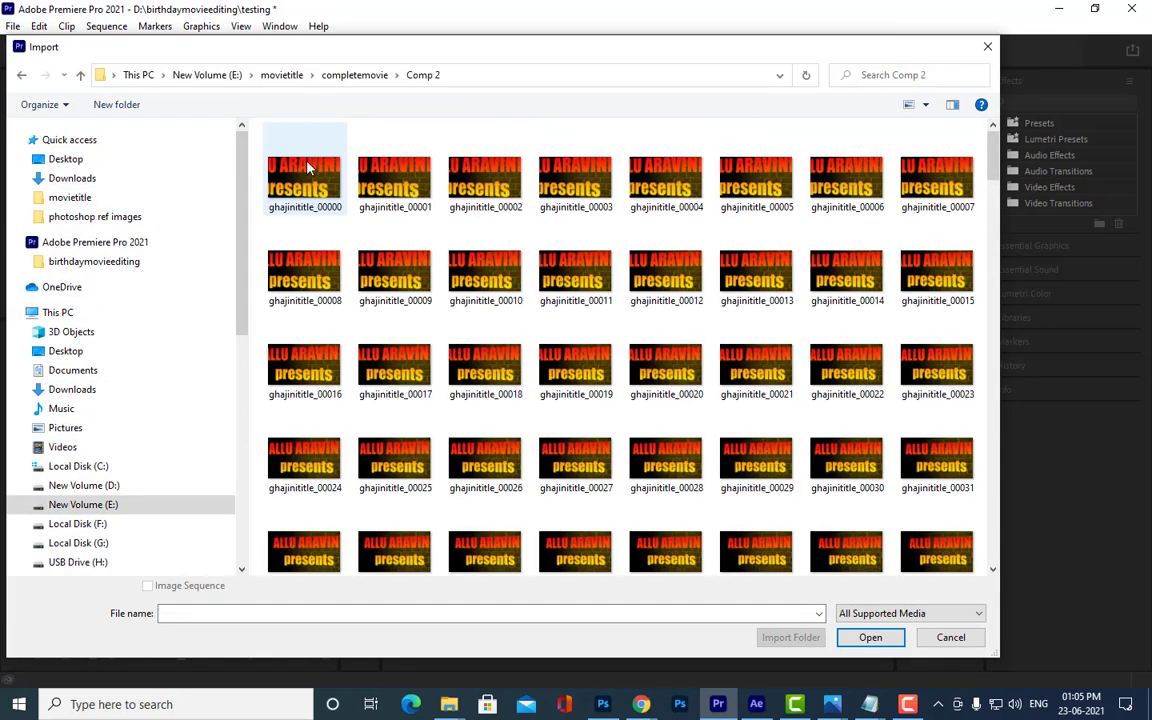
left_click(298, 178)
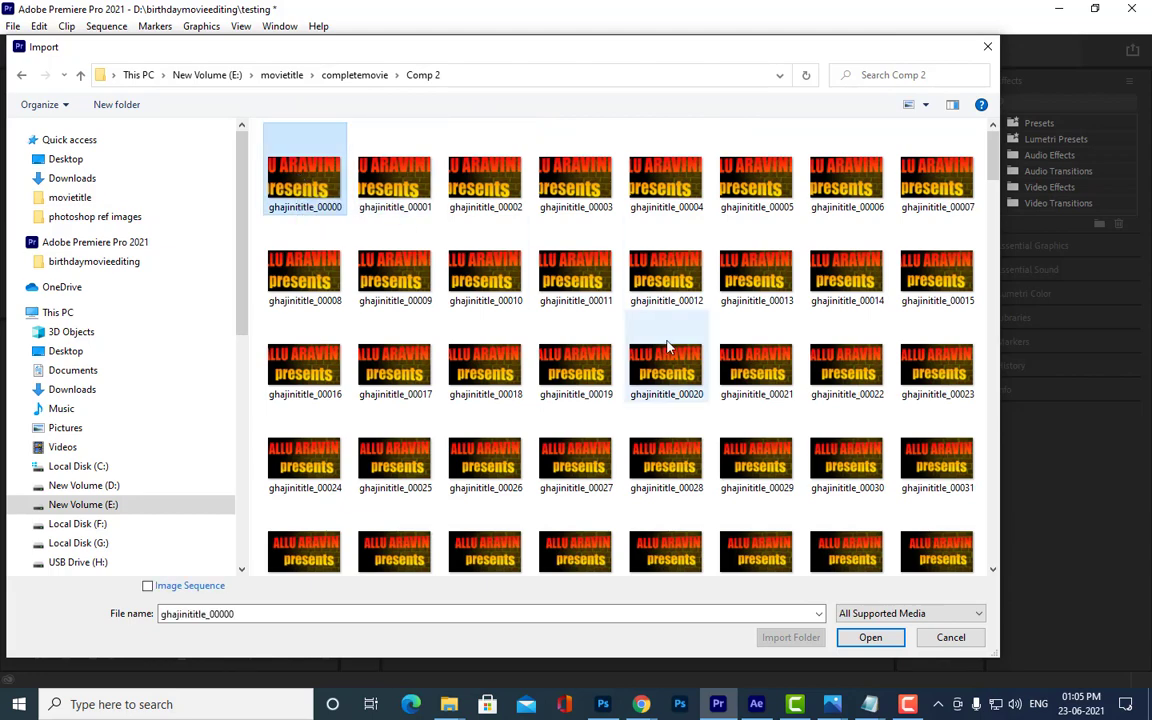
left_click(148, 586)
scroll(795, 438, "down", 8)
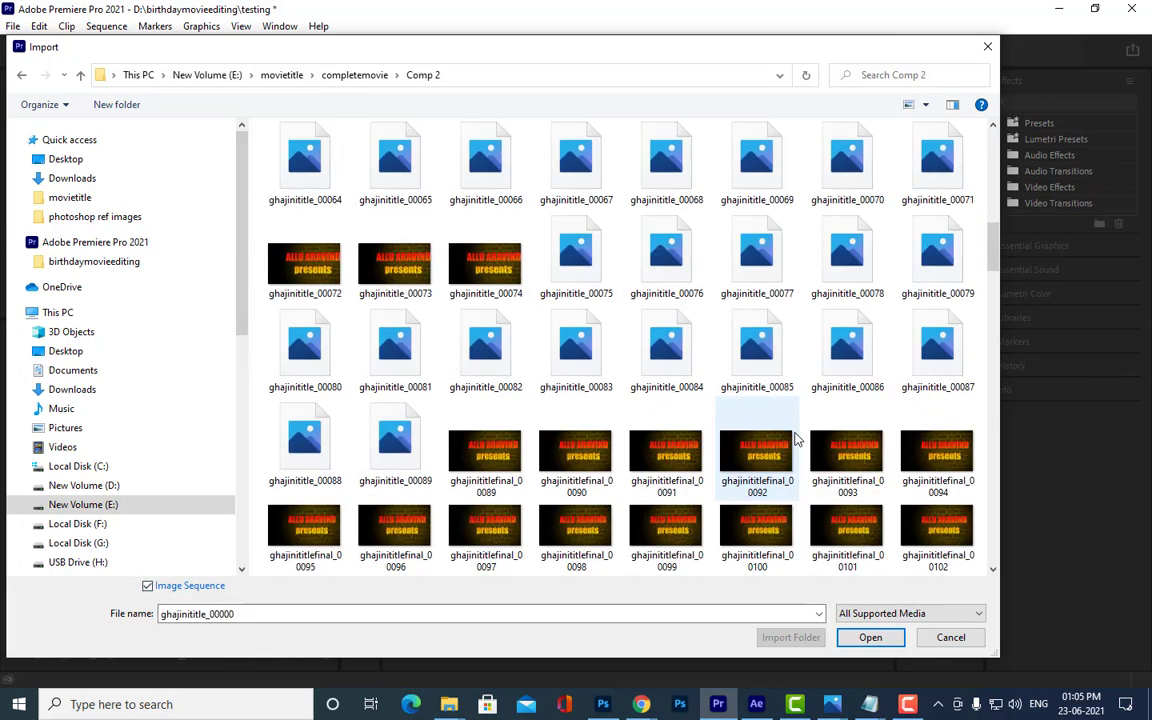
scroll(795, 438, "down", 2)
scroll(795, 438, "down", 9)
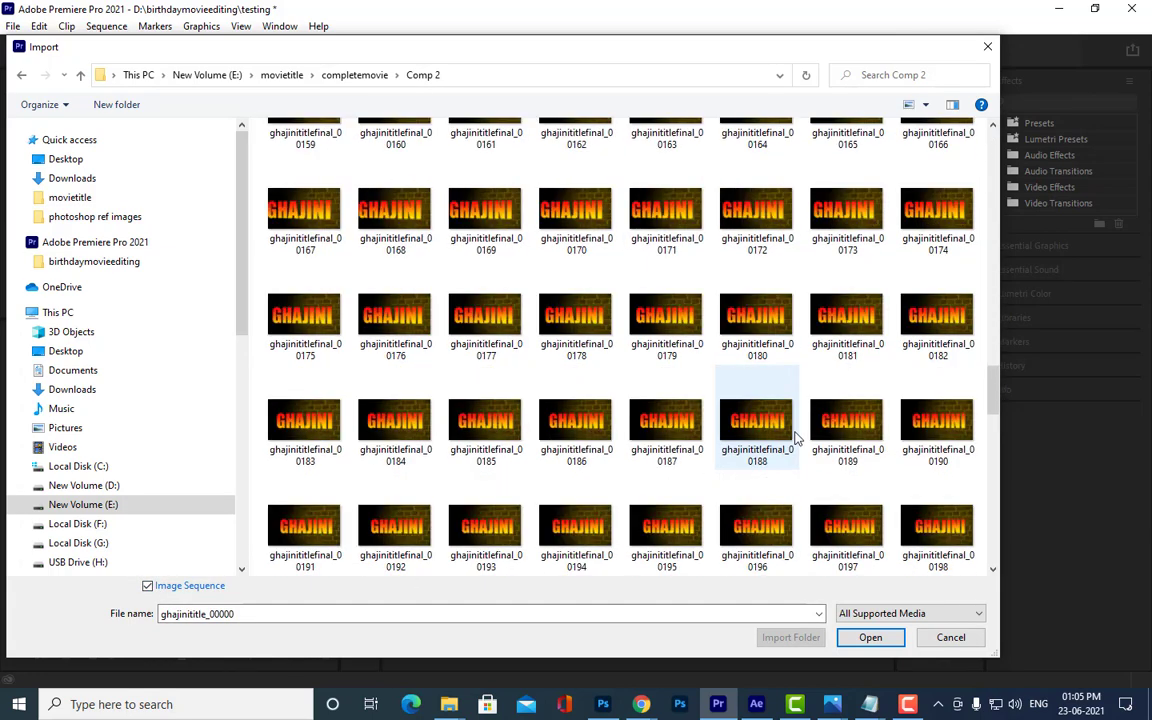
scroll(795, 438, "down", 9)
scroll(795, 438, "down", 4)
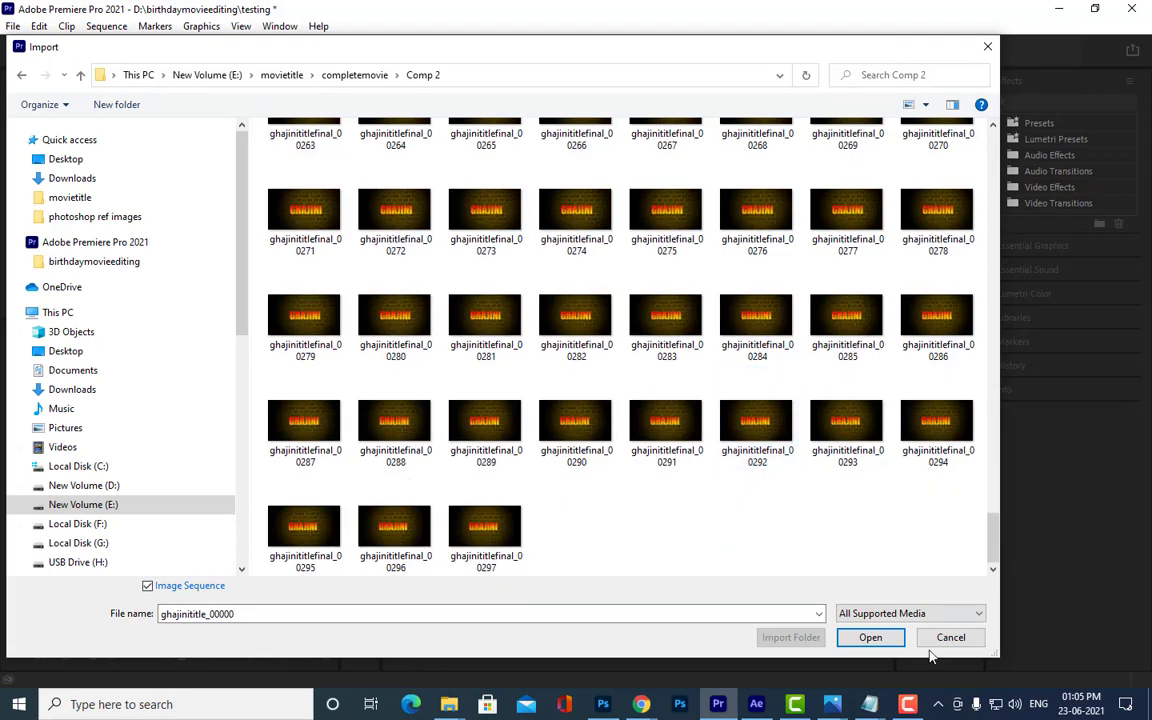
left_click(884, 643)
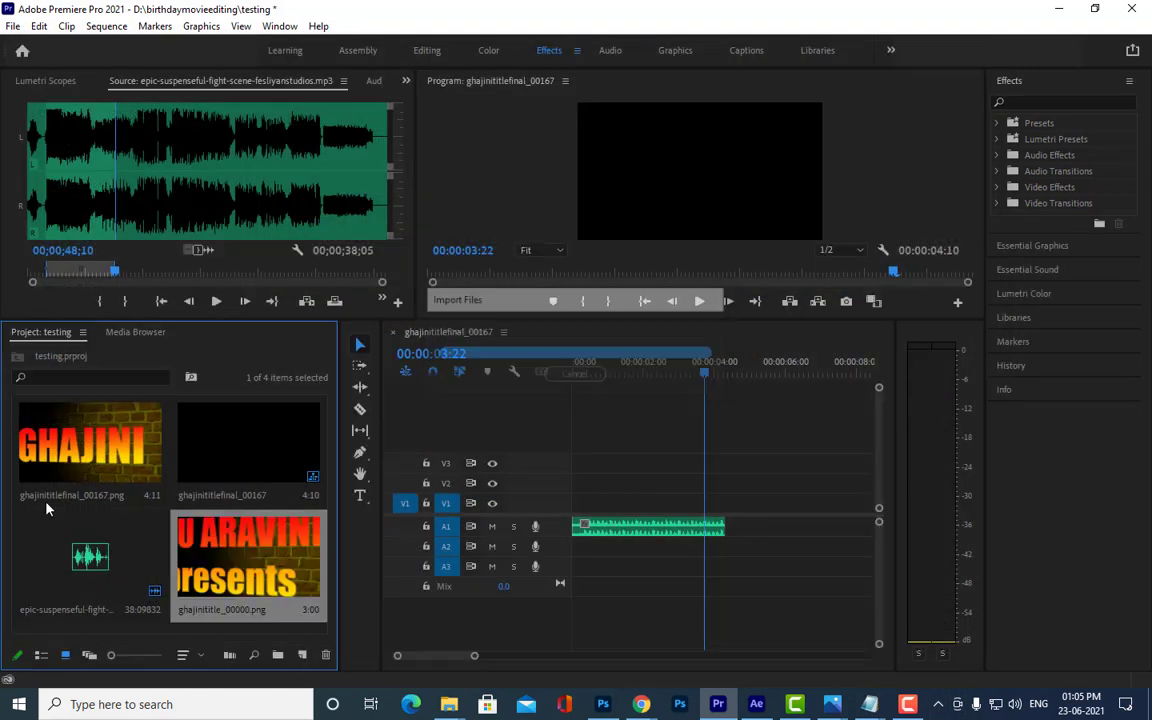
Step: Place the ALLU ARAVIND presents clip at the start of V1 and preview it
double_click(250, 557)
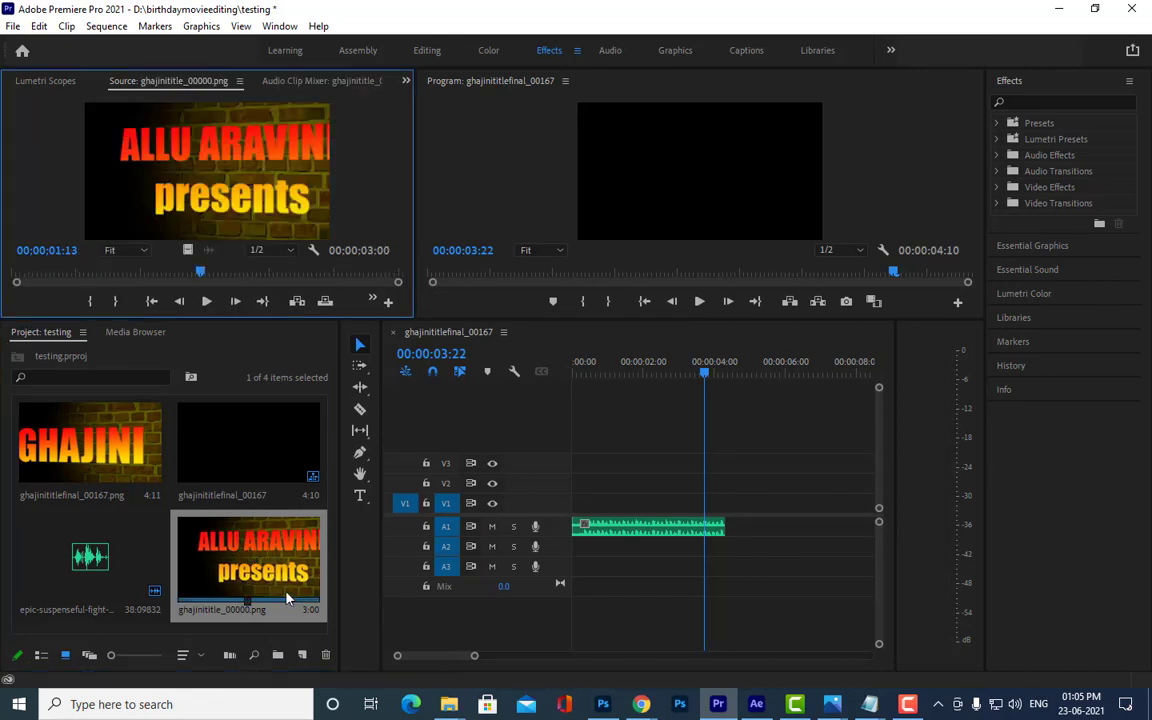
left_click_drag(326, 239, 600, 502)
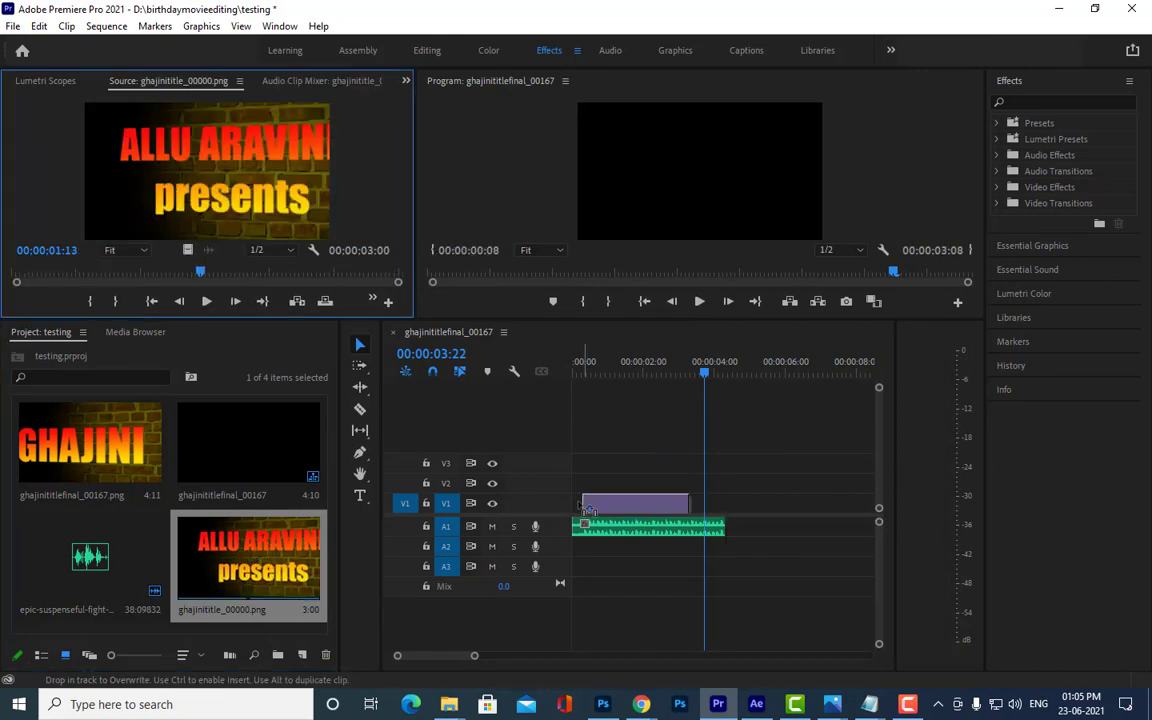
left_click_drag(706, 374, 512, 410)
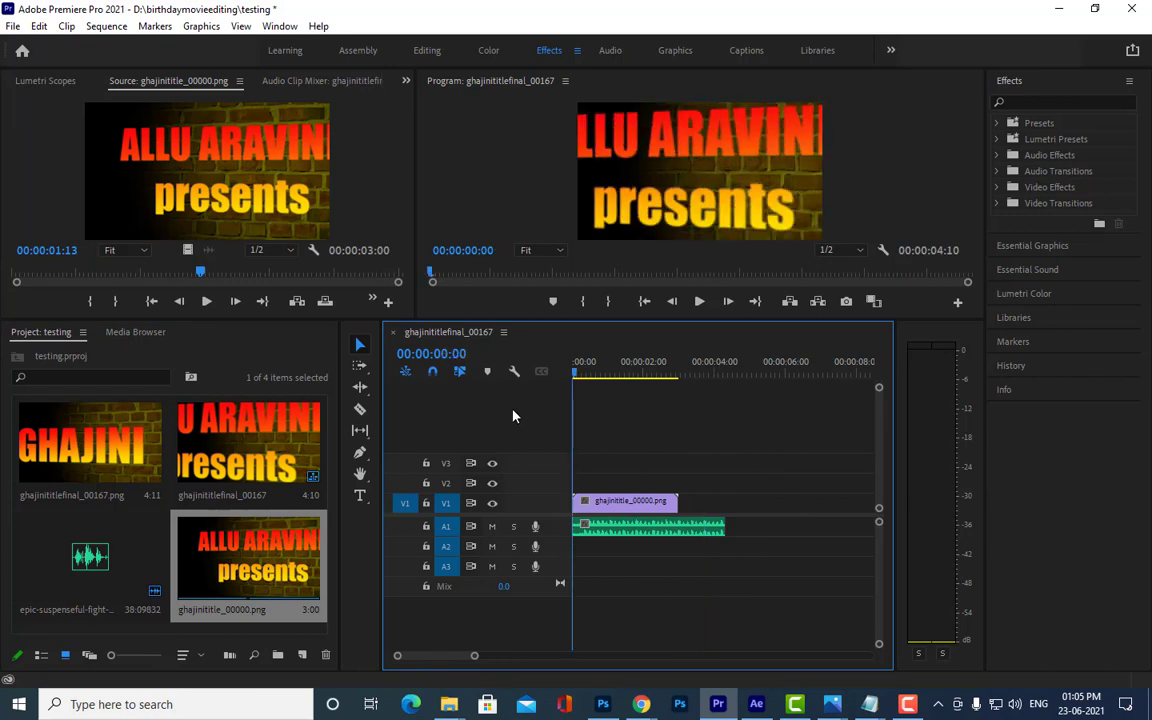
left_click(699, 301)
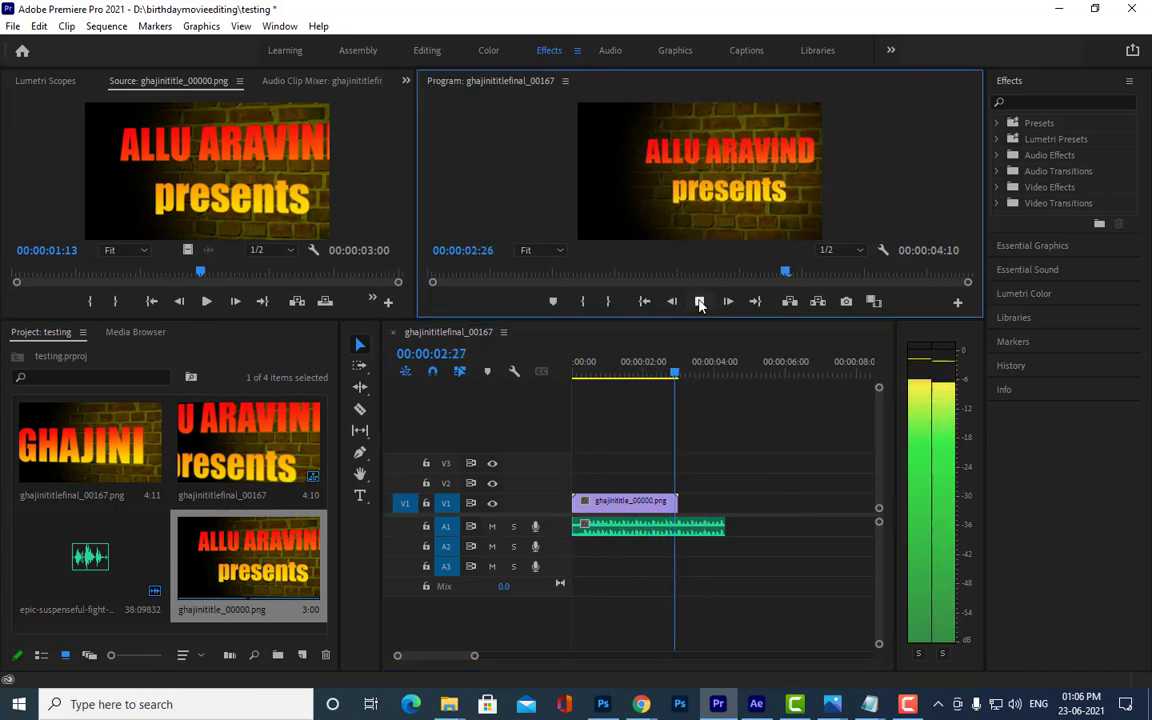
left_click(700, 375)
left_click_drag(700, 375, 491, 335)
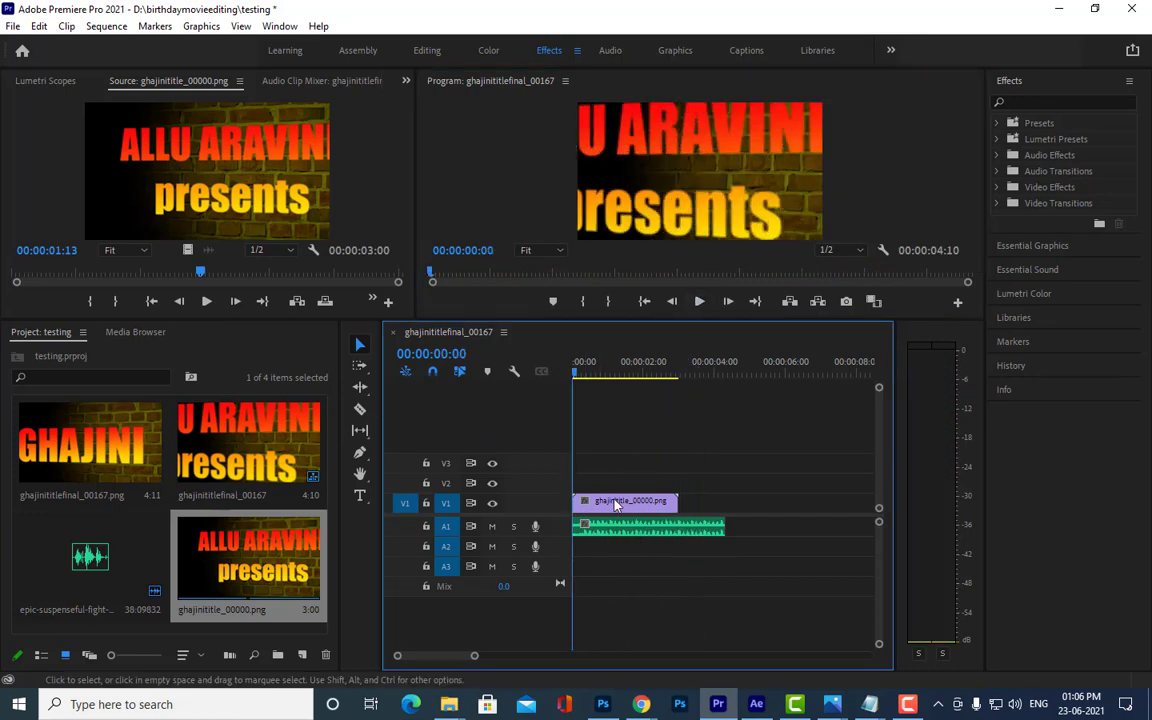
left_click_drag(579, 375, 682, 399)
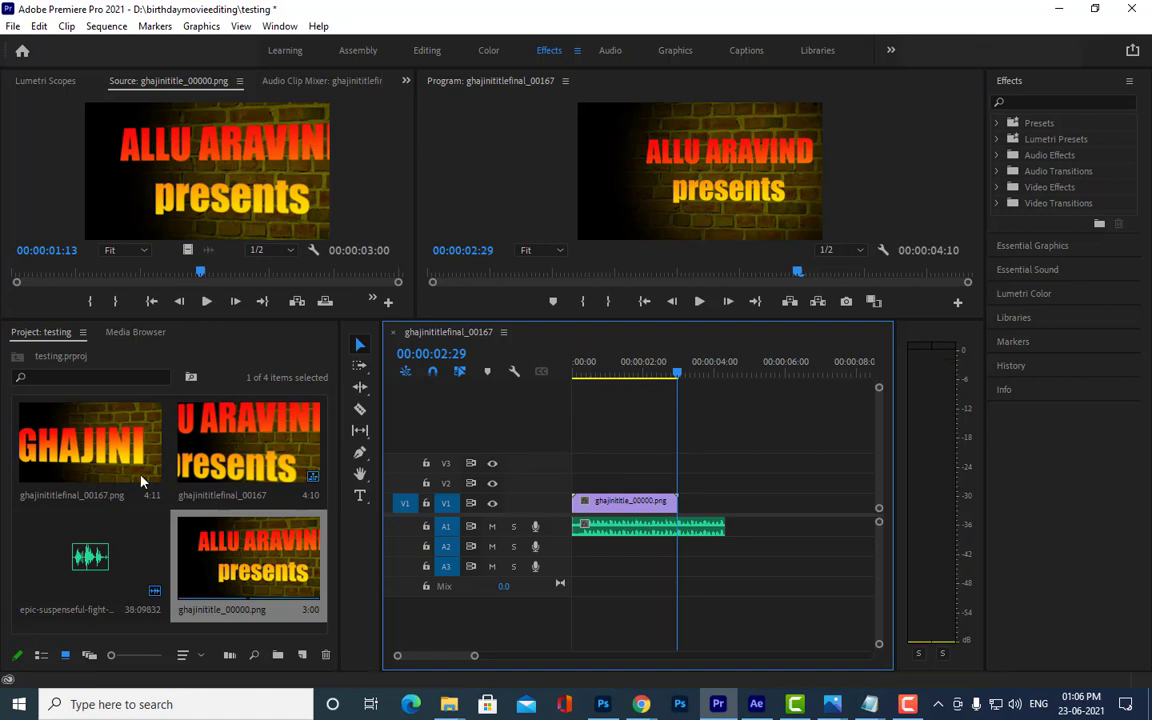
Step: Add the GHAJINI clip after it, extend the music to match, and play the 7:11 sequence
double_click(124, 451)
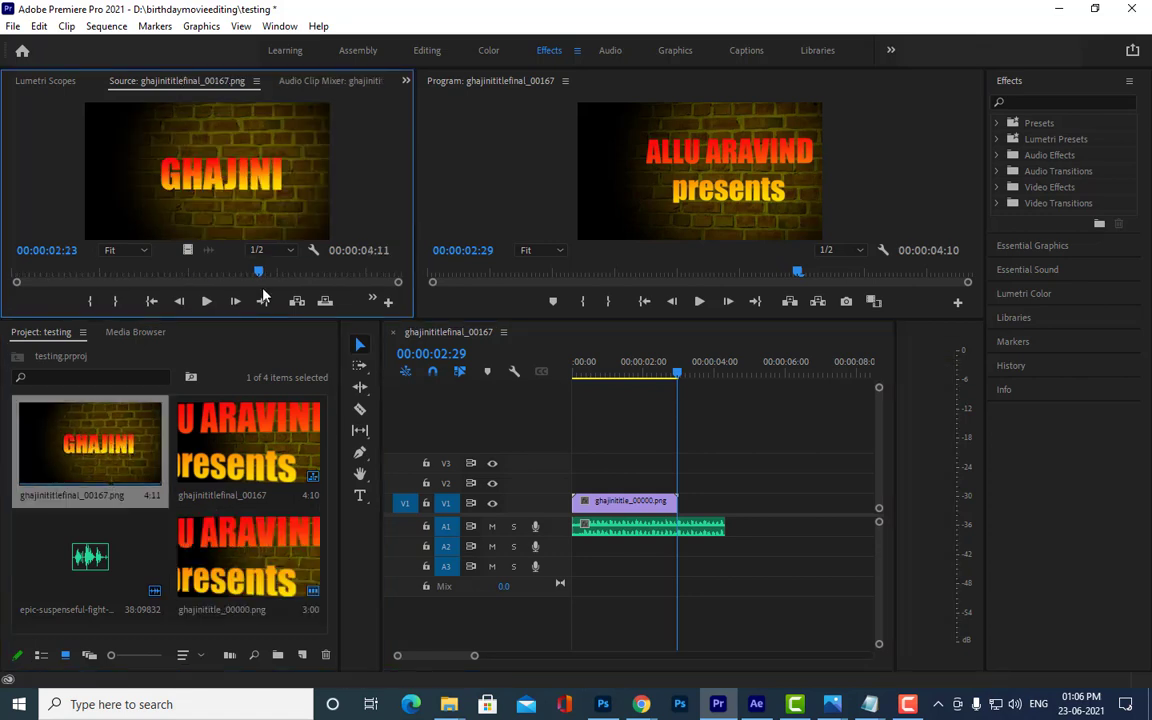
left_click(139, 450)
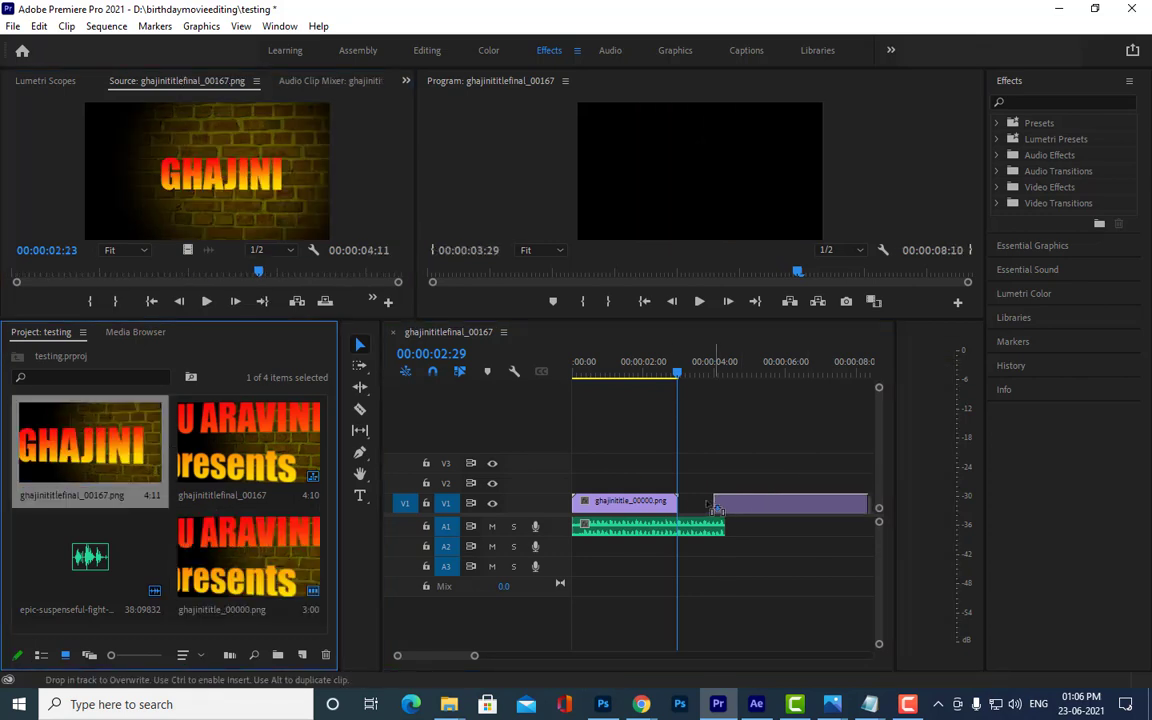
mouse_move(139, 450)
left_mouse_down()
mouse_move(703, 532)
mouse_move(840, 530)
mouse_move(831, 527)
left_mouse_up()
left_click_drag(678, 372, 510, 371)
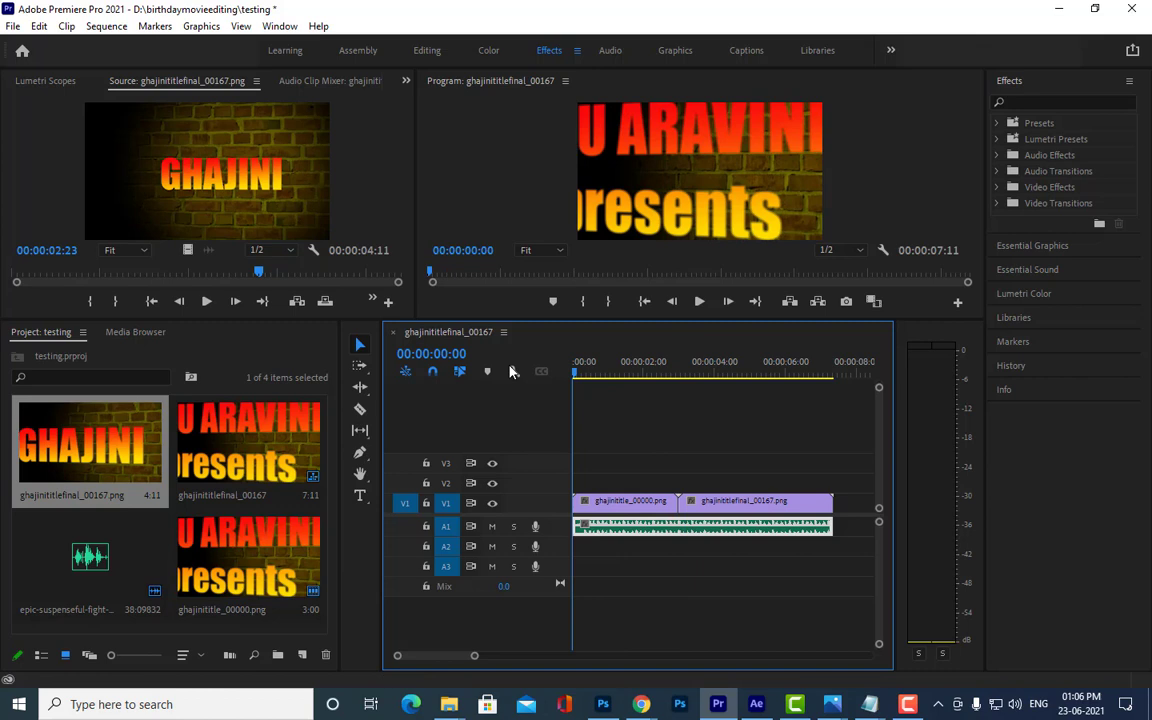
left_click(699, 301)
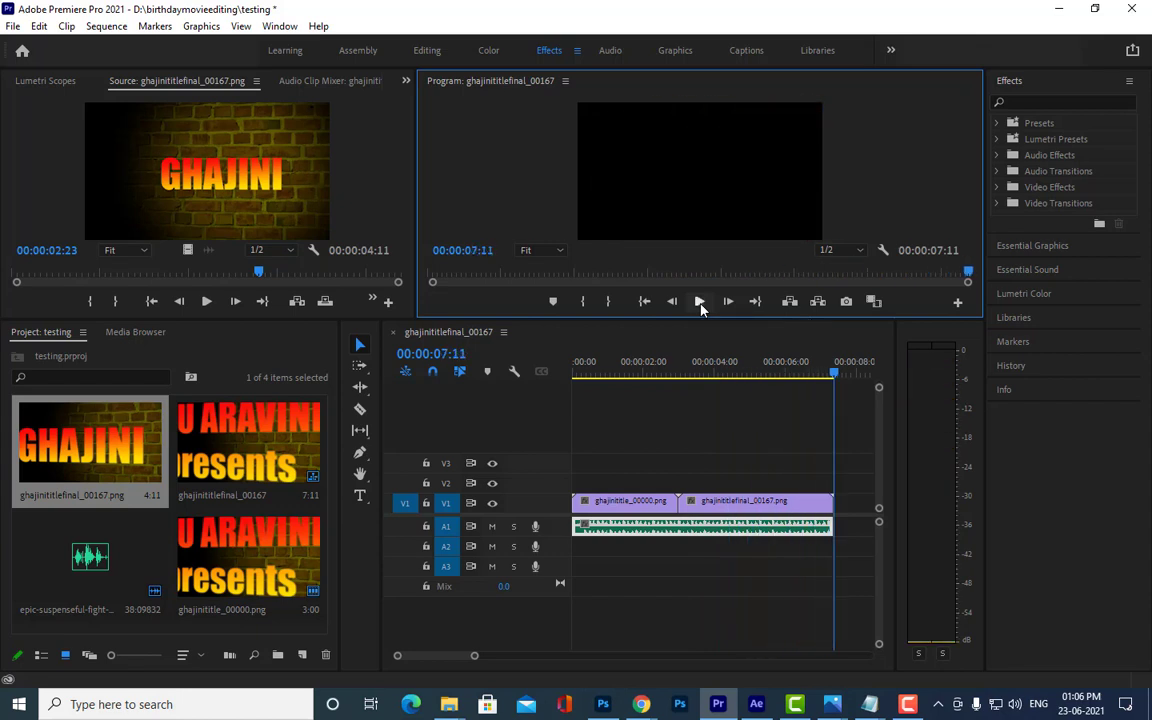
left_click(834, 376)
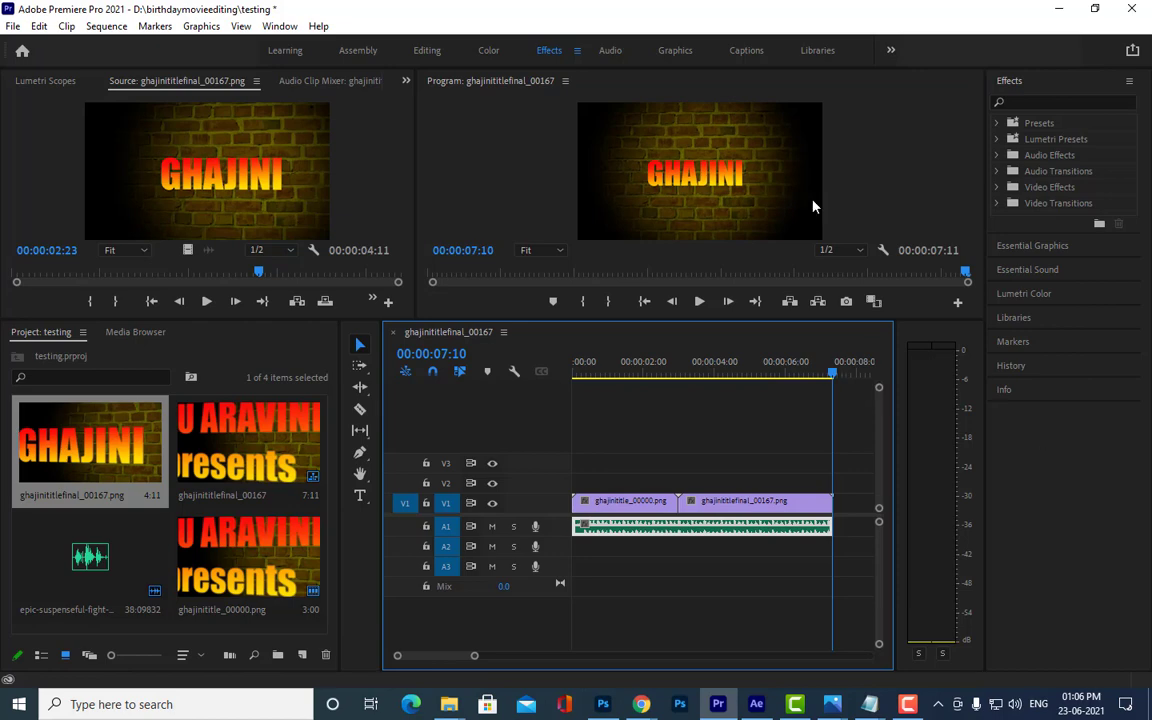
left_click(12, 27)
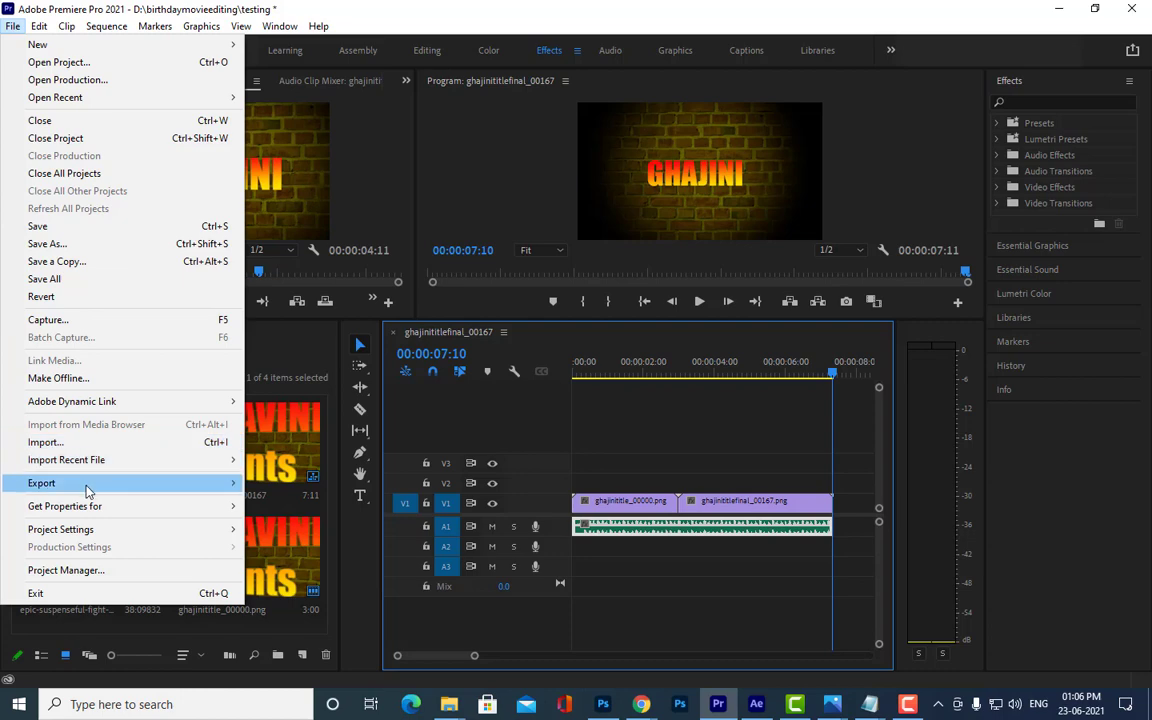
Step: Export the sequence as finaloutputgajinititle.mp4 (H.264, 1280x720) into E:\movietitle
mouse_move(86, 490)
left_click(296, 482)
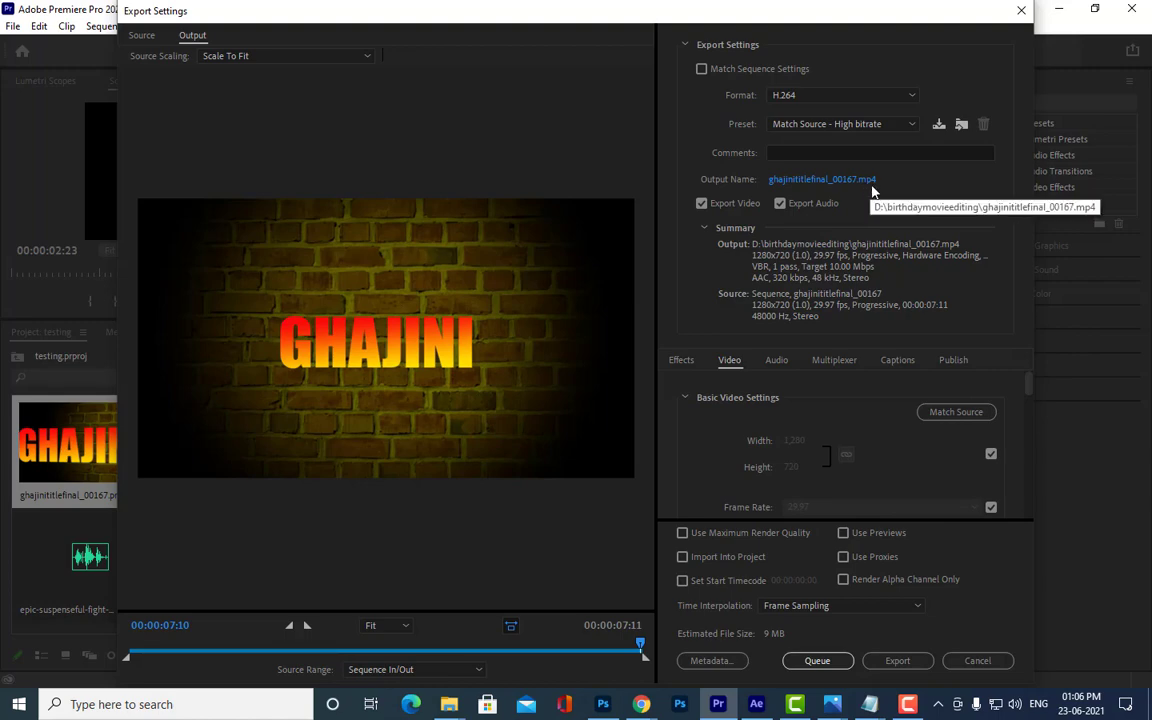
left_click(872, 186)
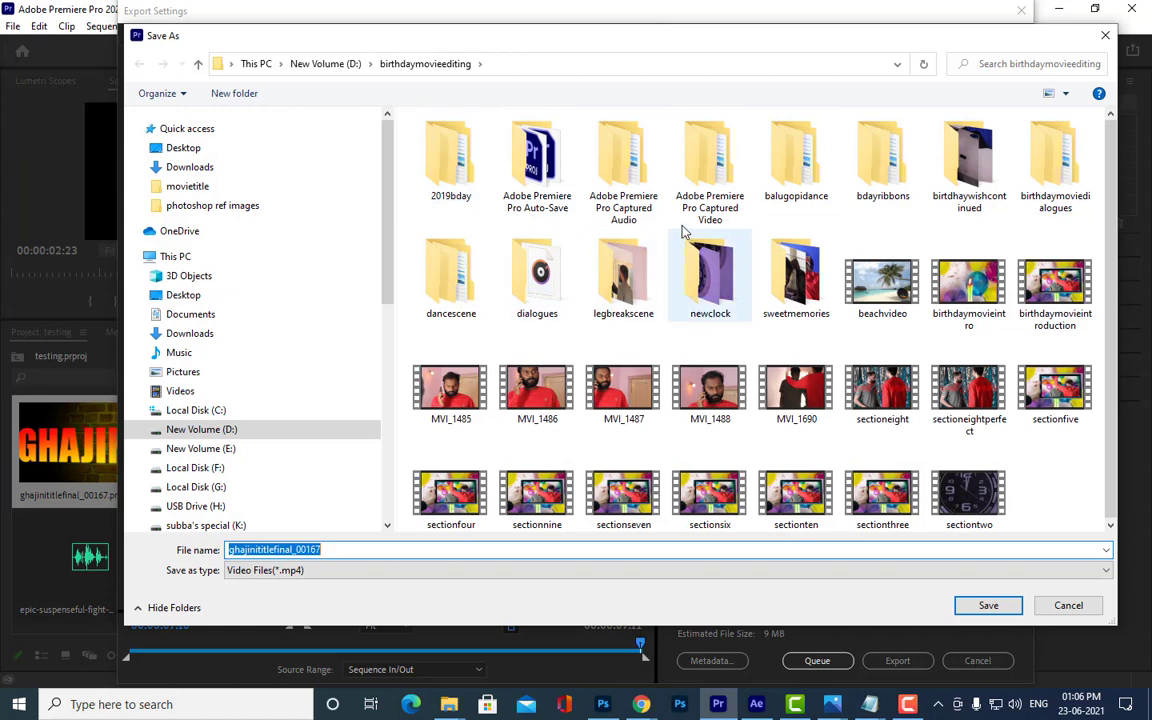
left_click(205, 449)
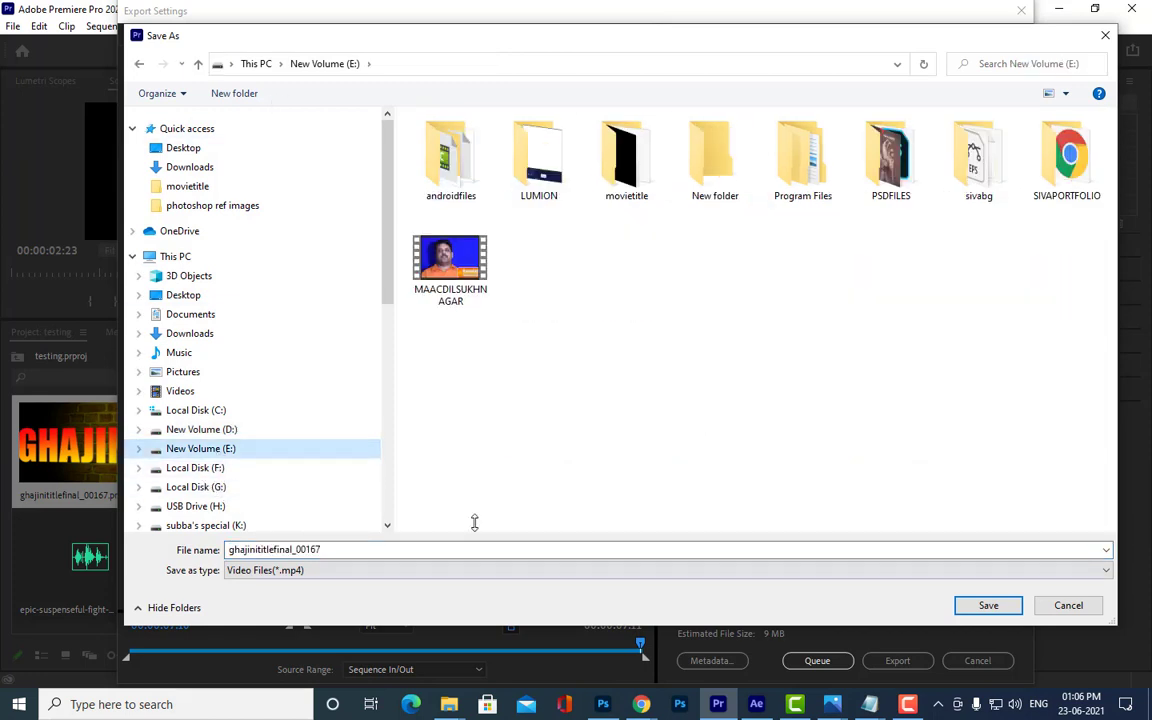
double_click(626, 158)
left_click(350, 549)
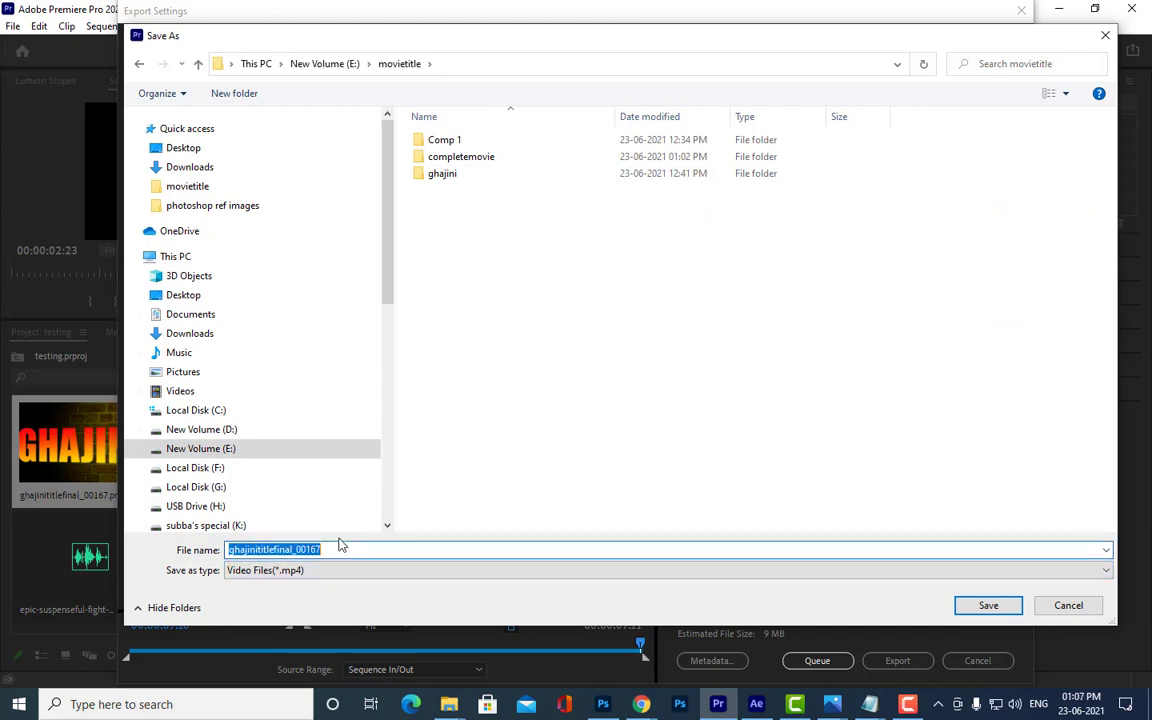
key("BackSpace")
type("finaloutputgajinititle")
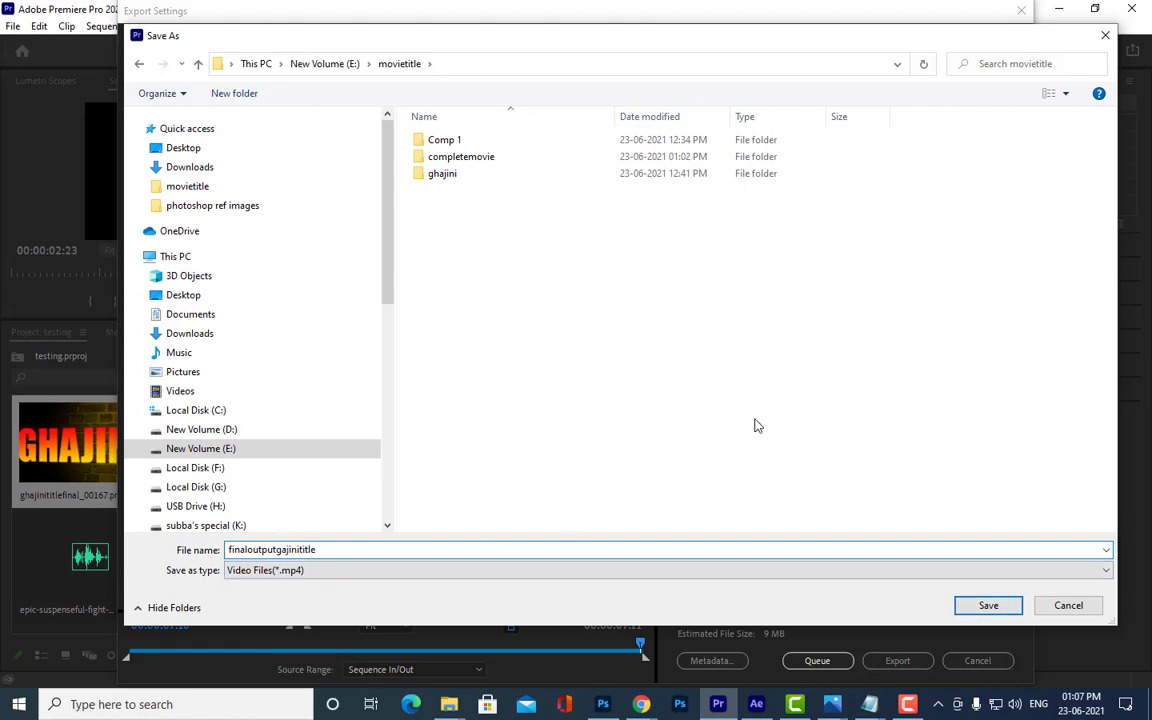
left_click(1005, 607)
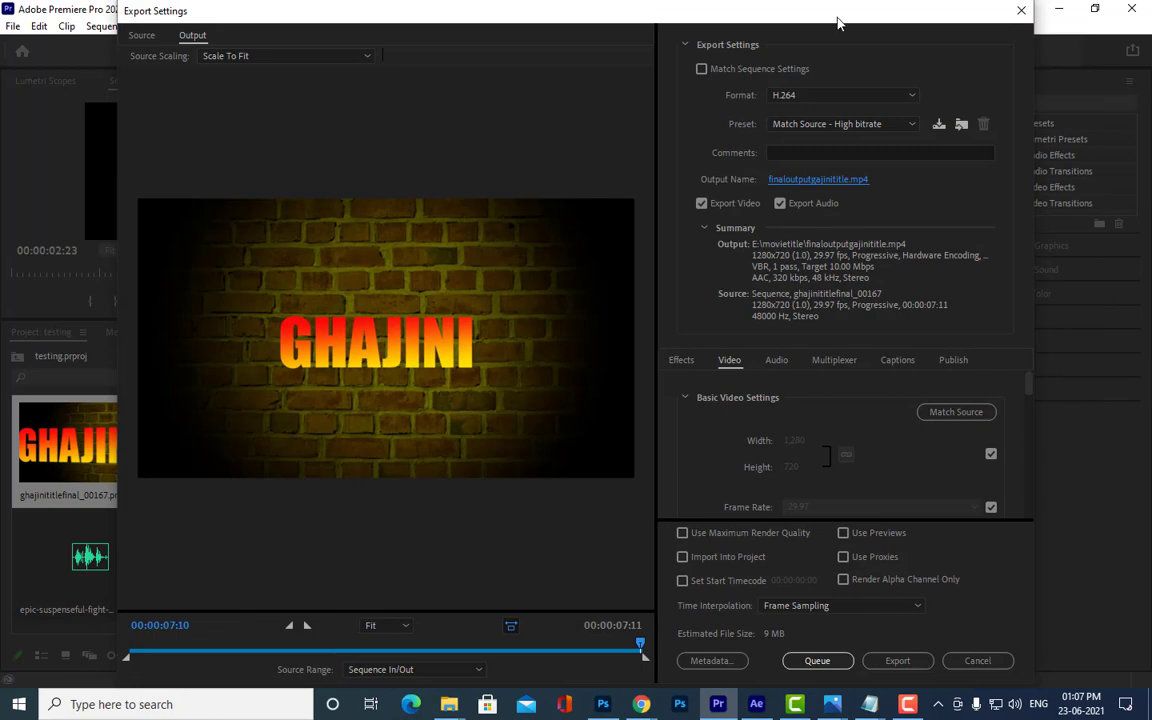
left_click_drag(805, 20, 800, 22)
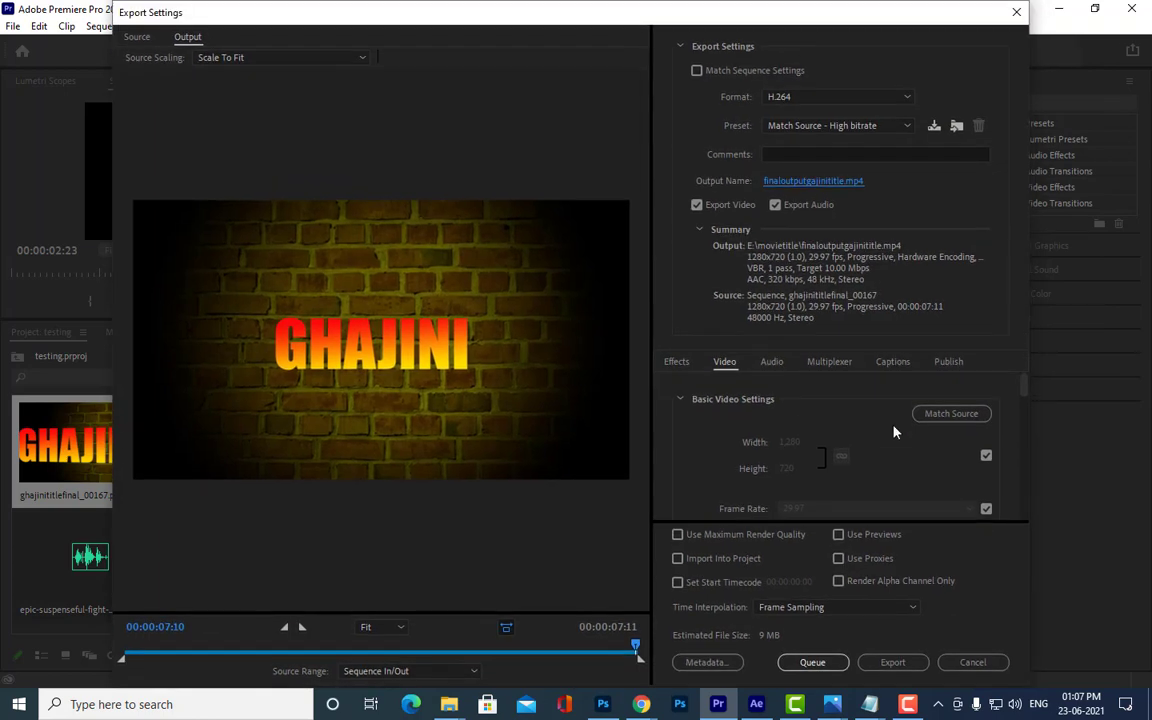
left_click(893, 662)
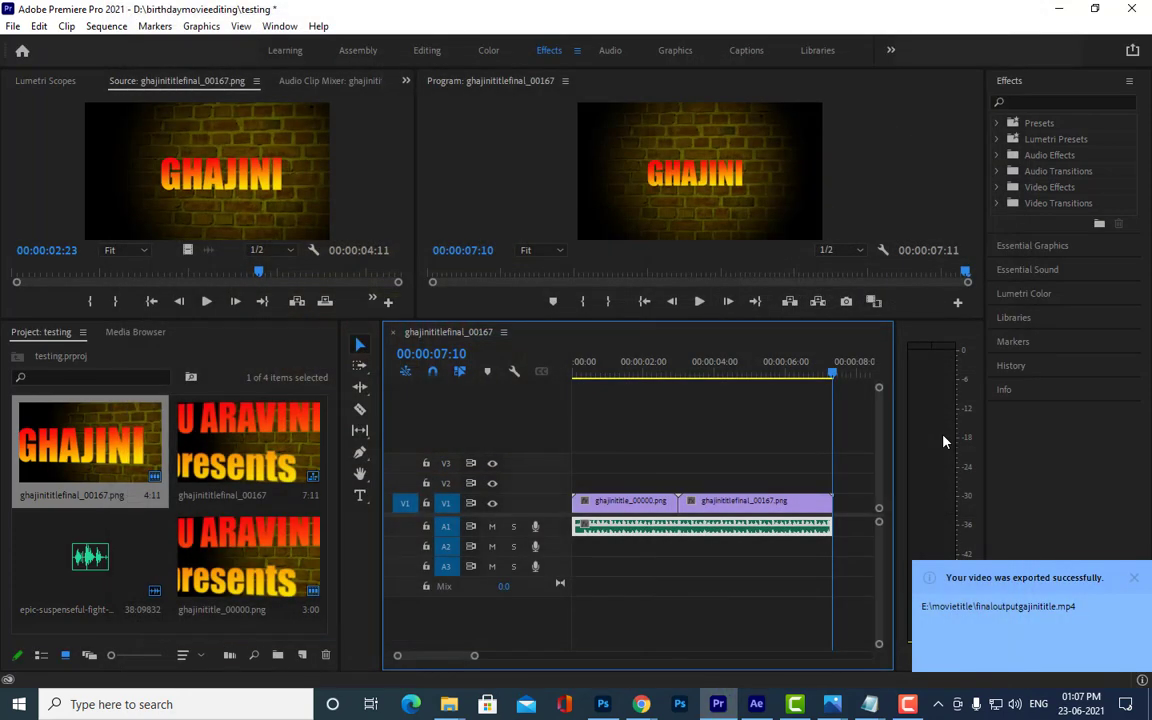
Step: Bring the movietitle folder's File Explorer window to the front and clear its selection
left_click(447, 706)
left_click(325, 580)
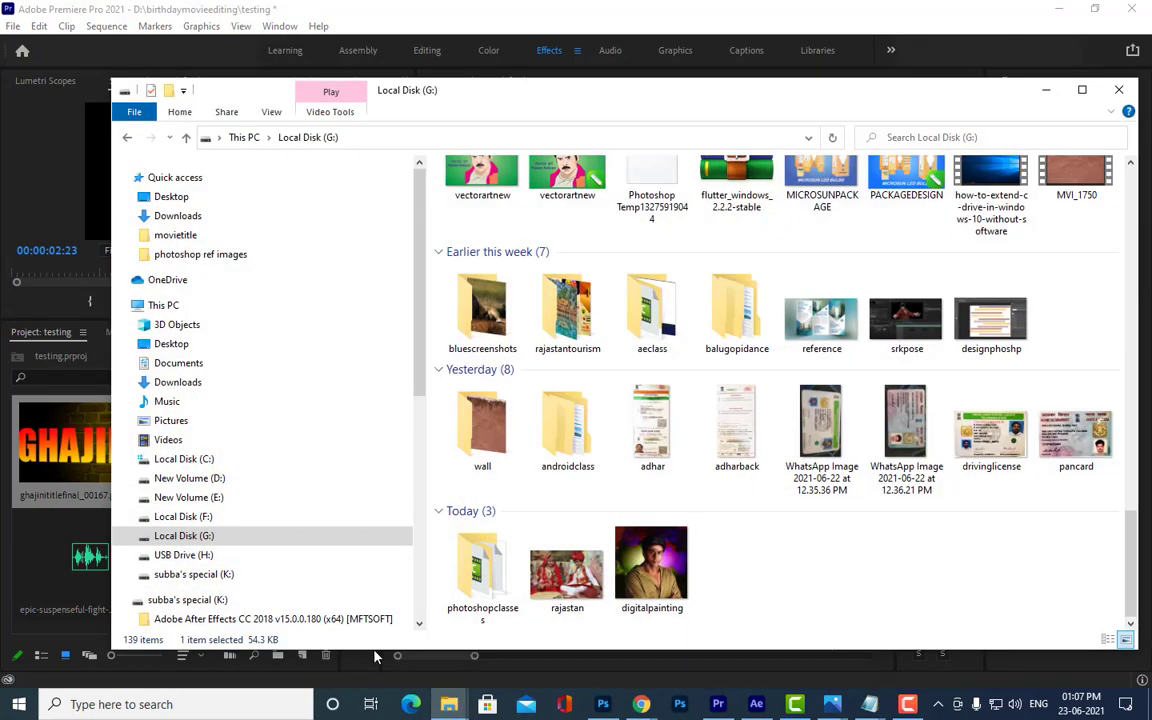
left_click(447, 706)
left_click(470, 620)
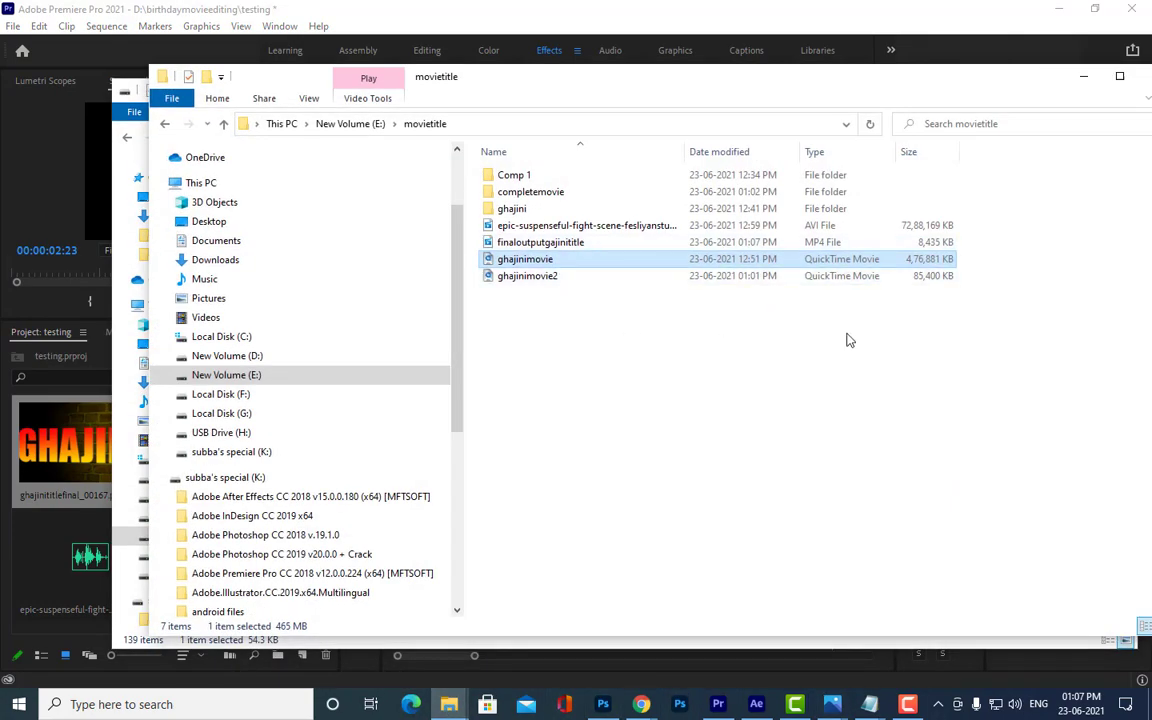
left_click(963, 345)
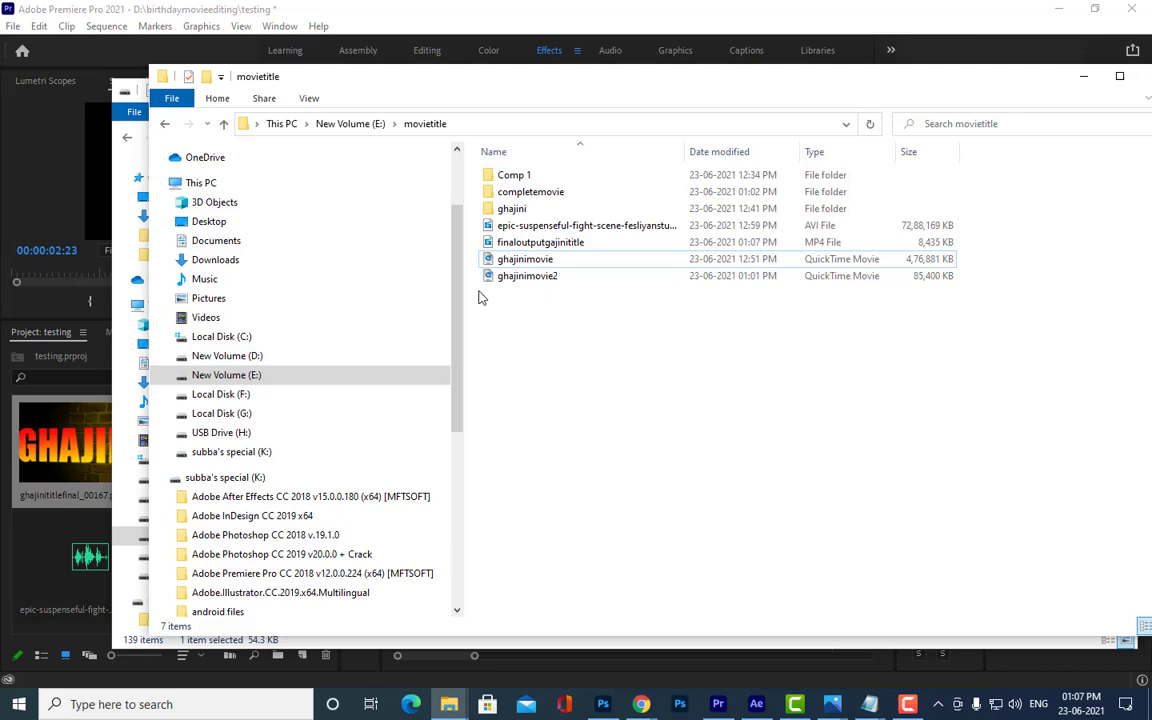
Step: Open finaloutputgajinititle with VLC media player from its right-click Open with menu
left_click(527, 243)
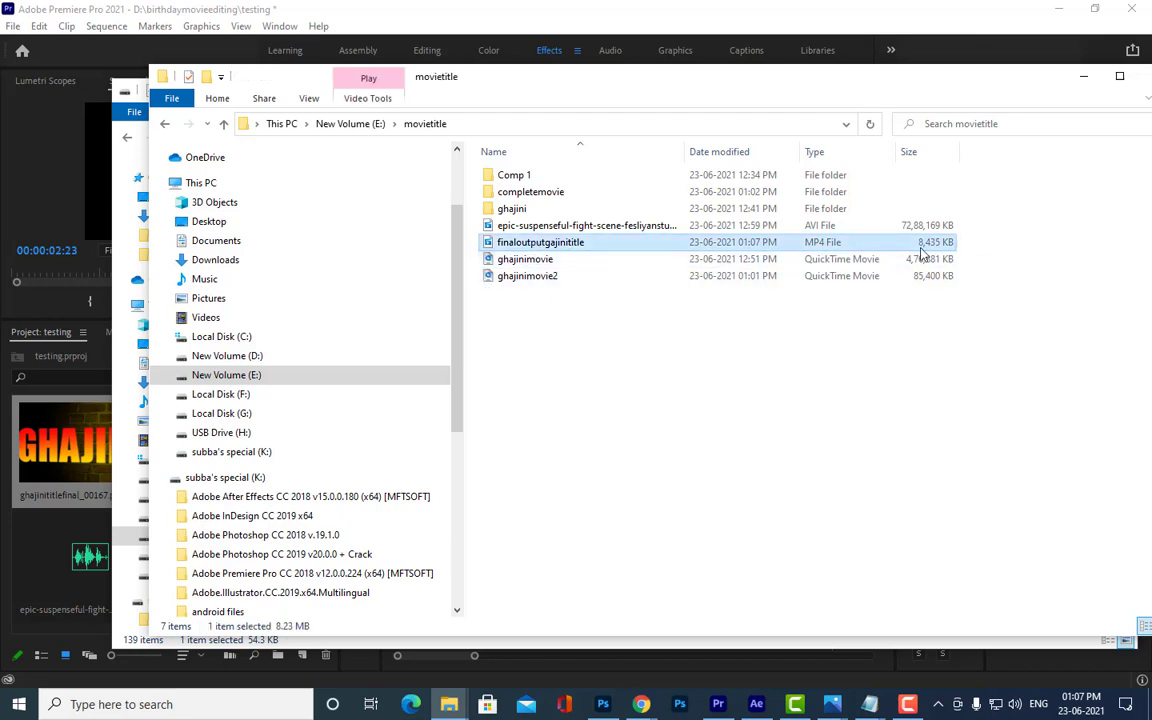
right_click(517, 242)
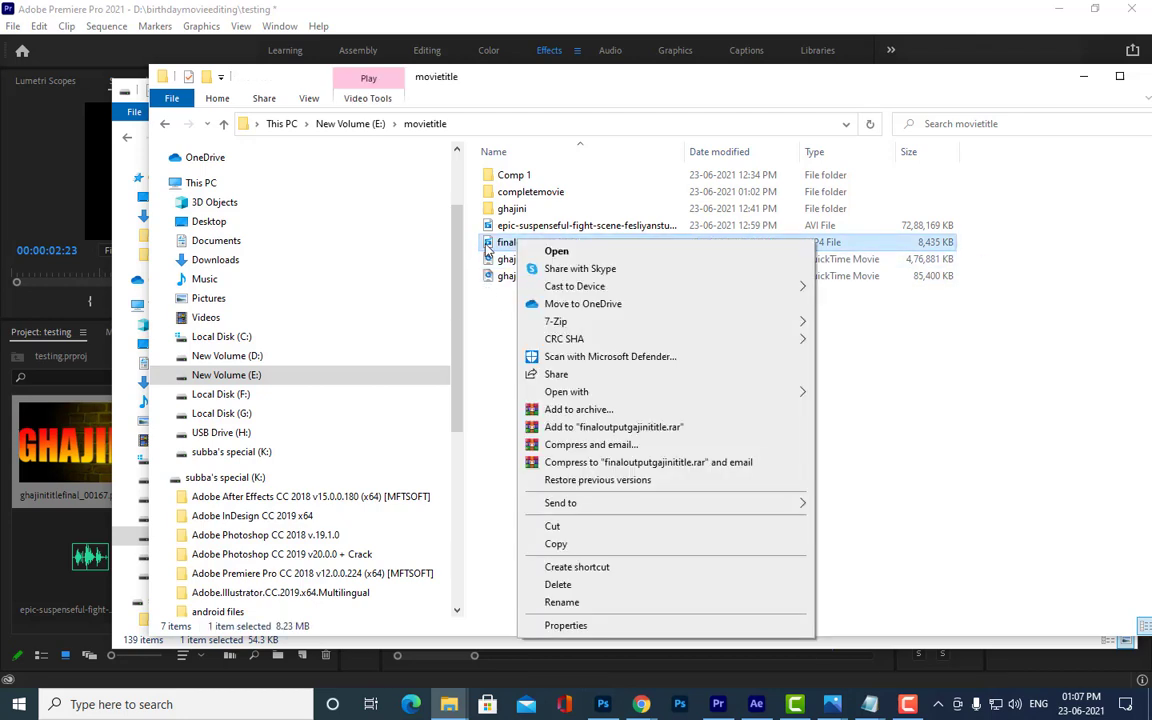
mouse_move(805, 392)
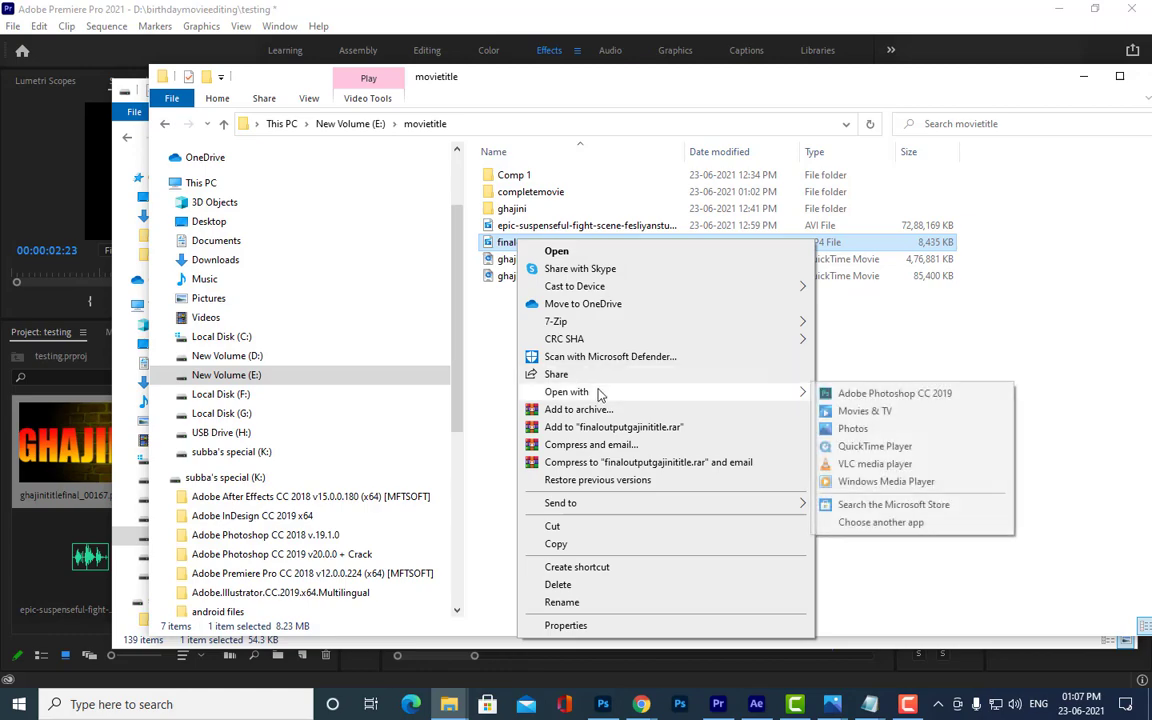
left_click(875, 464)
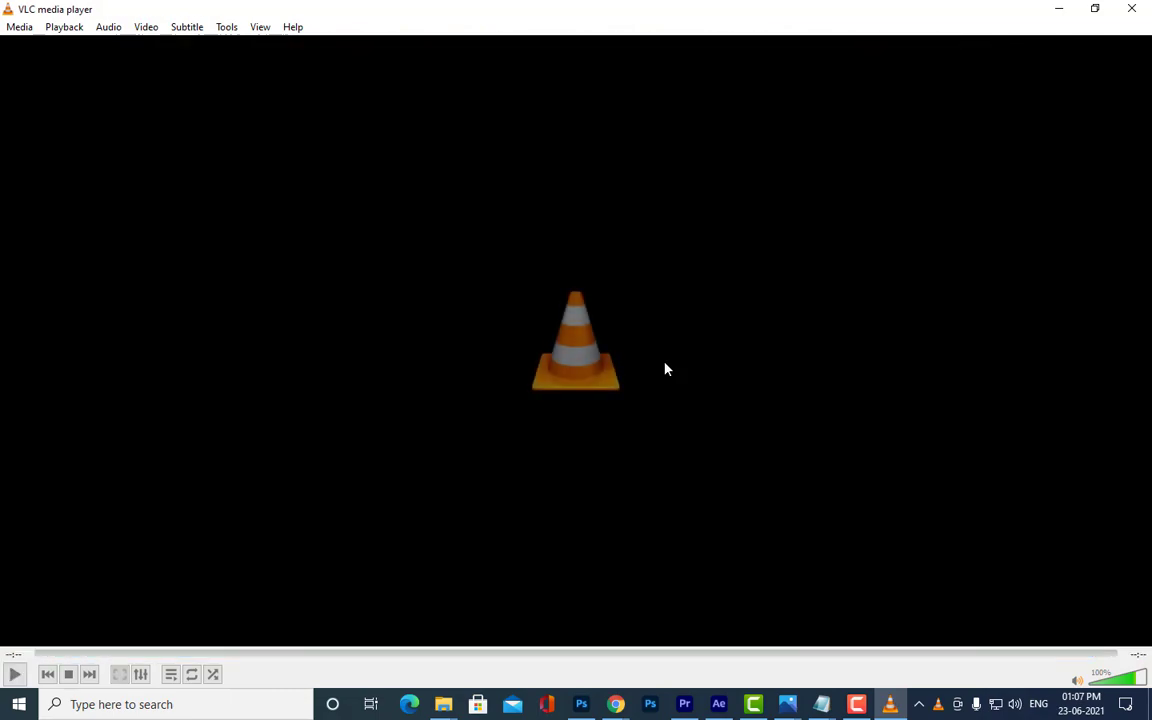
Step: Replay the title video in VLC up to 00:07, then close the VLC window
left_click(14, 674)
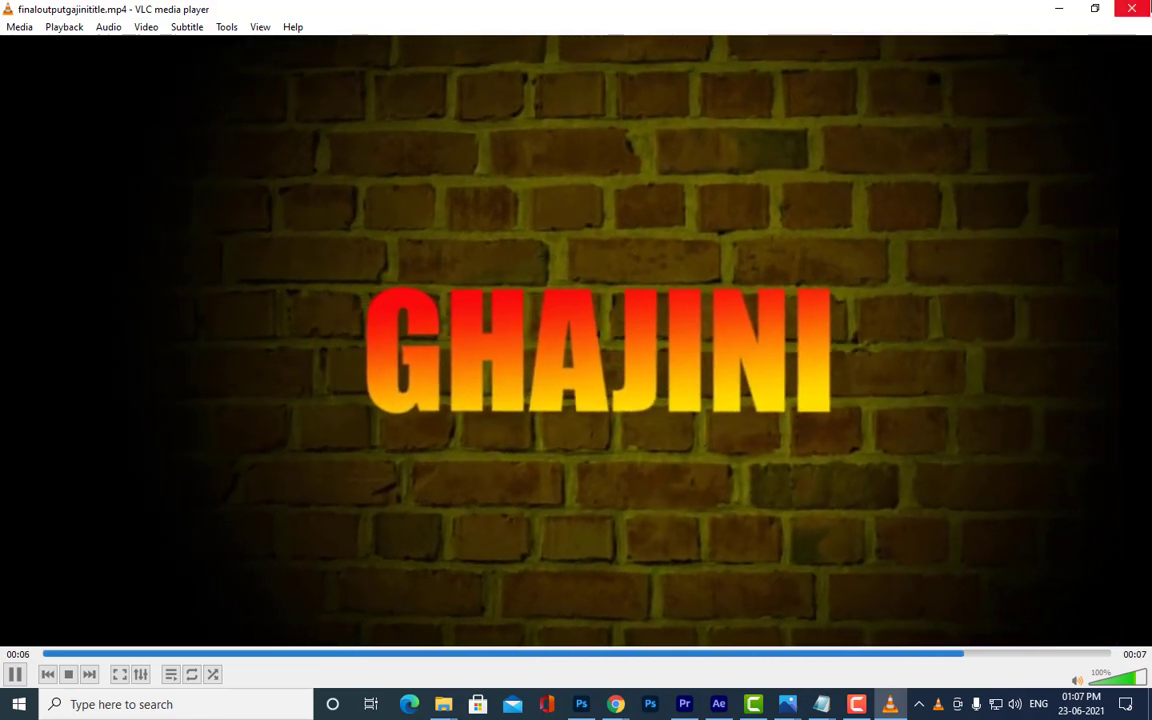
left_click(1131, 8)
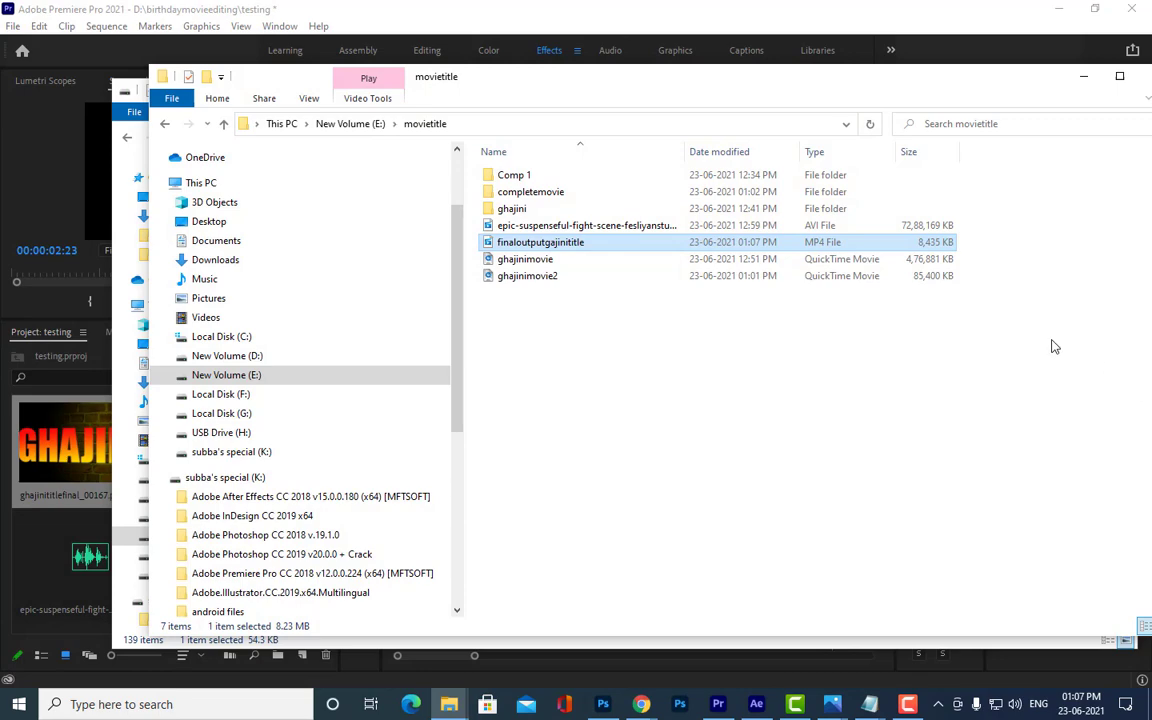
Step: View the file Properties sizes of ghajinimovie2, ghajinimovie (465 MB) and finaloutputgajinititle (8.23 MB)
right_click(544, 281)
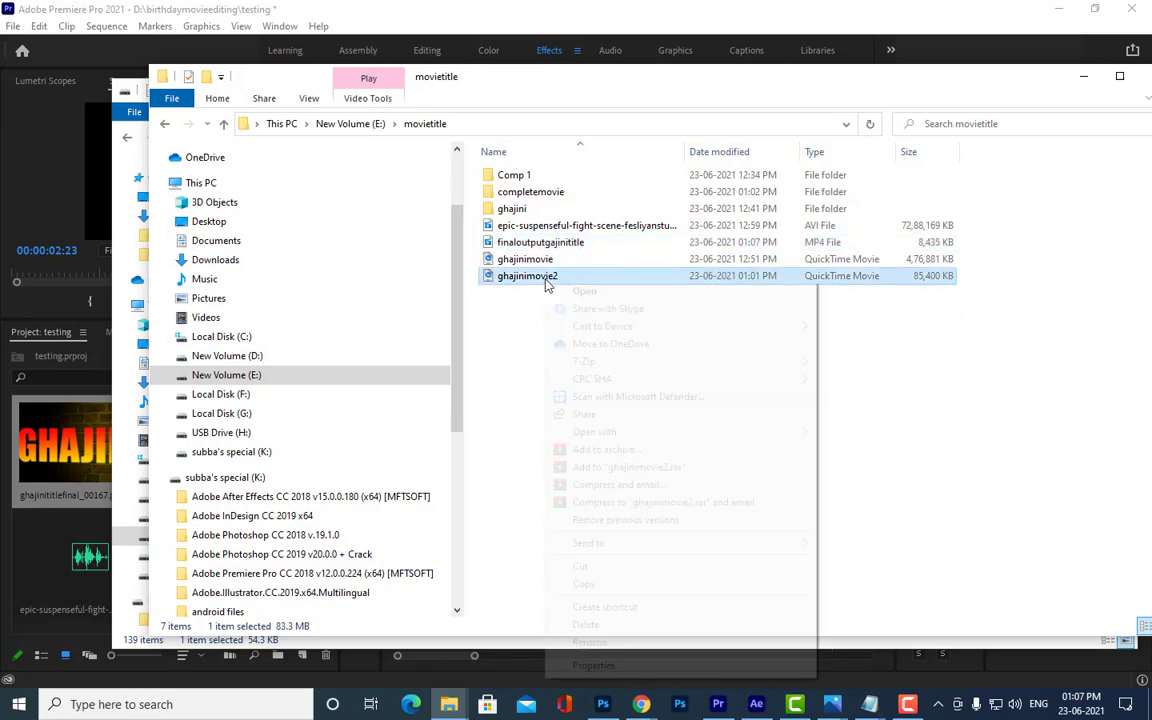
left_click(593, 665)
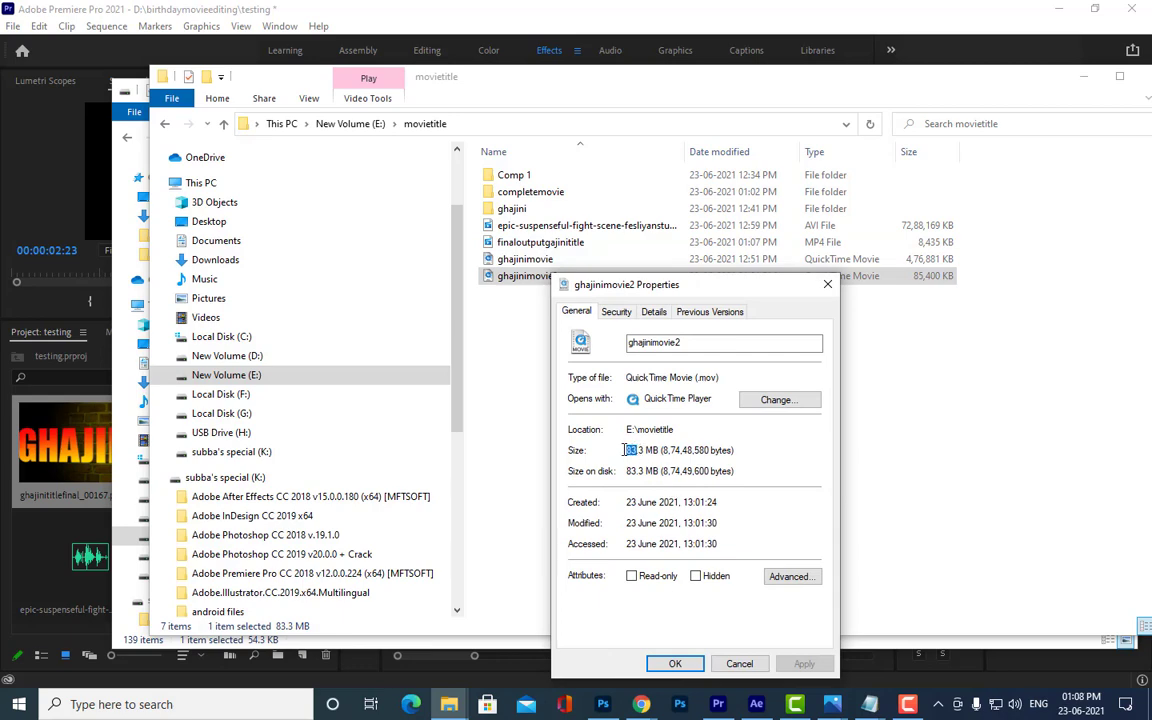
left_click(828, 284)
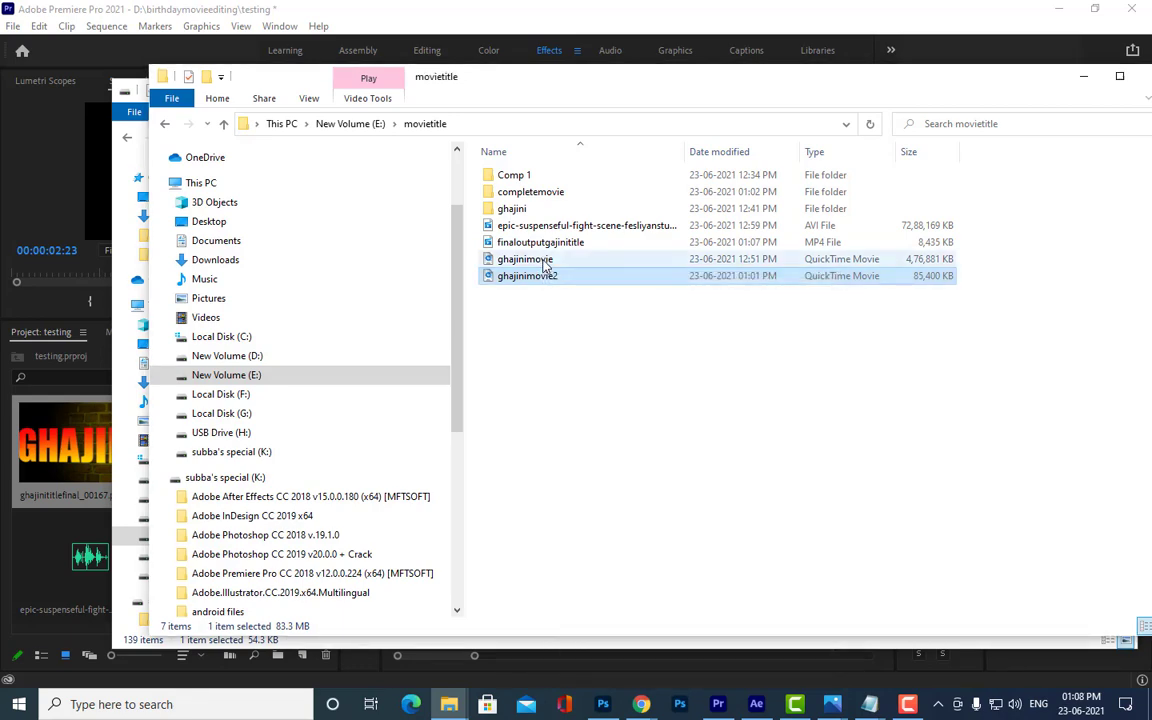
right_click(546, 262)
left_click(591, 646)
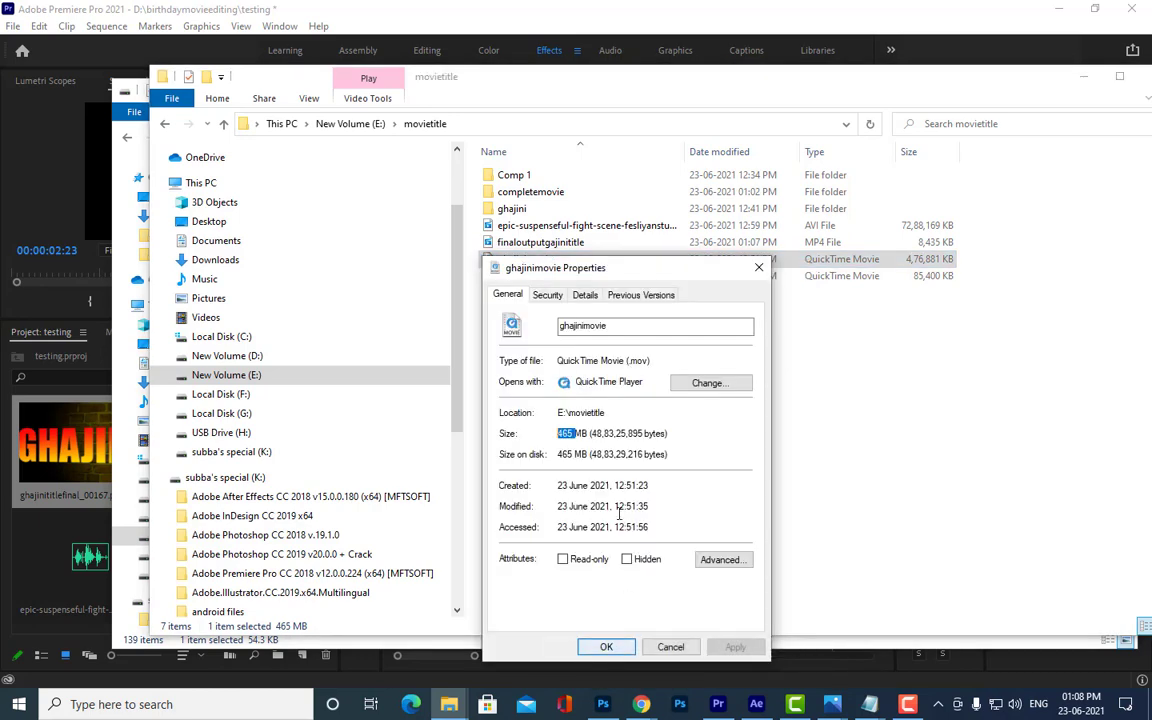
left_click_drag(558, 433, 577, 433)
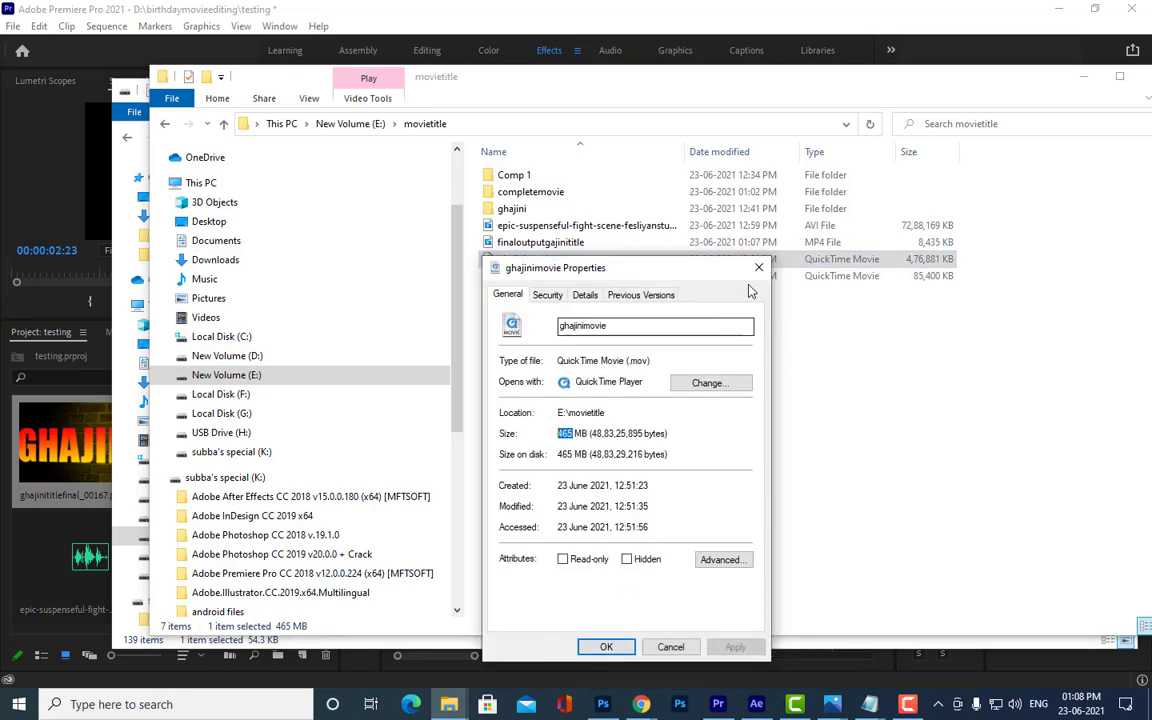
left_click(761, 271)
right_click(572, 242)
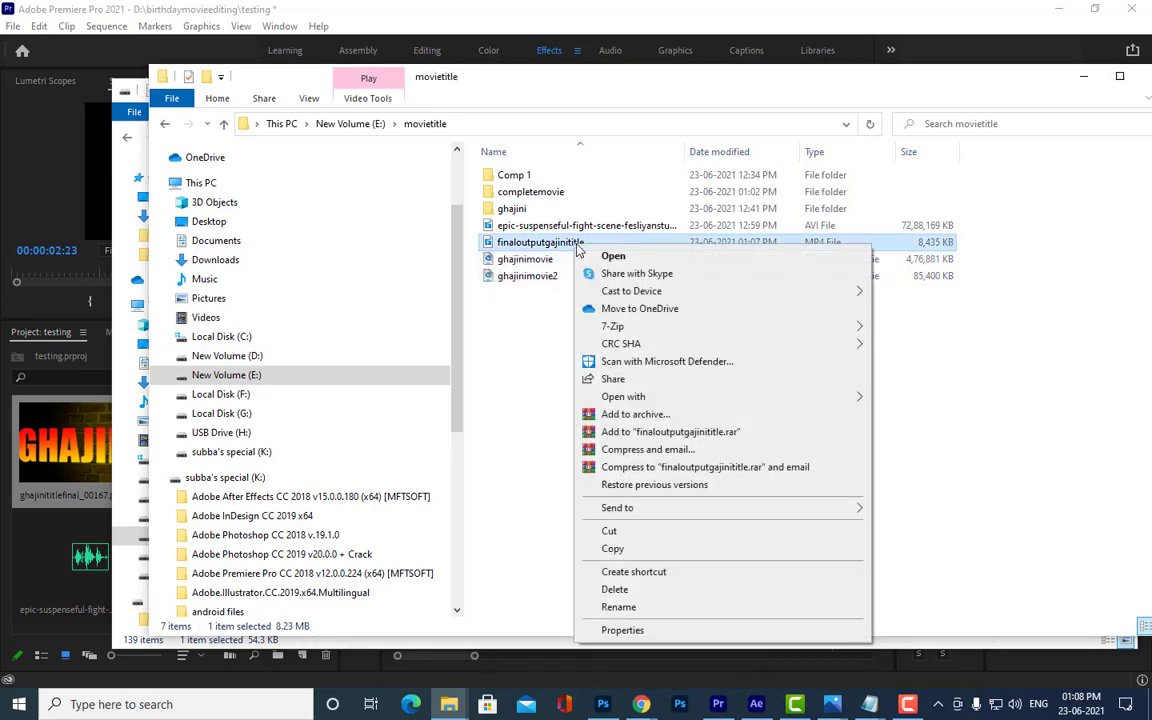
left_click(624, 631)
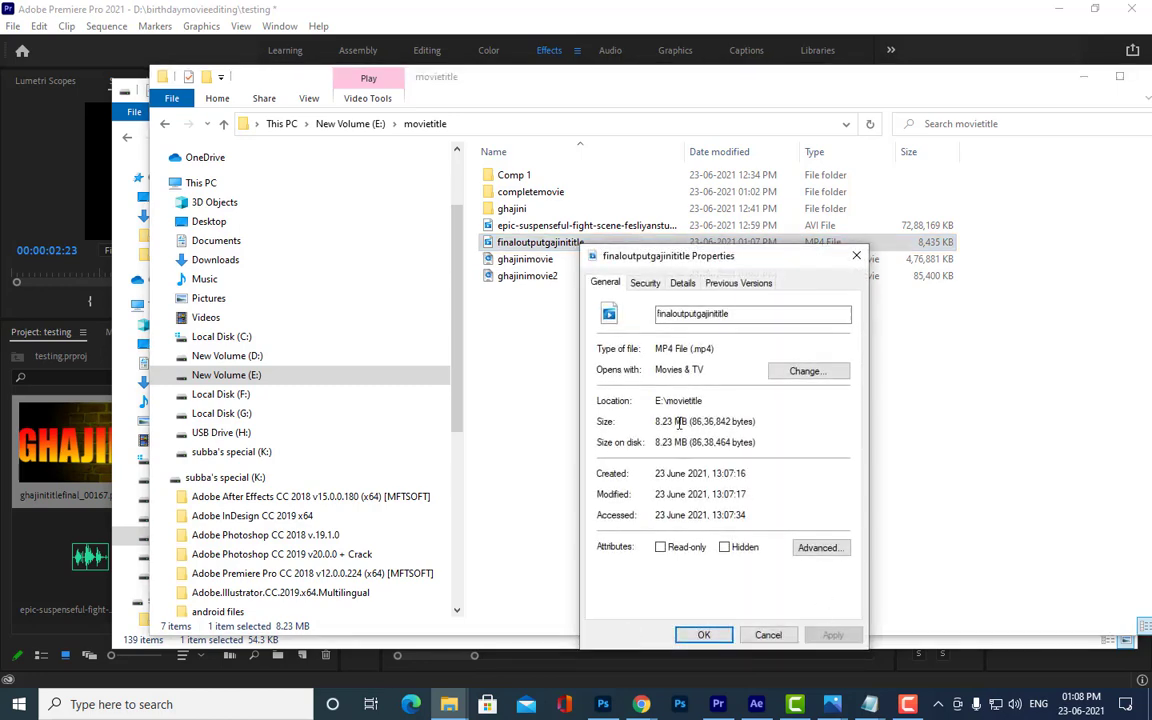
double_click(673, 421)
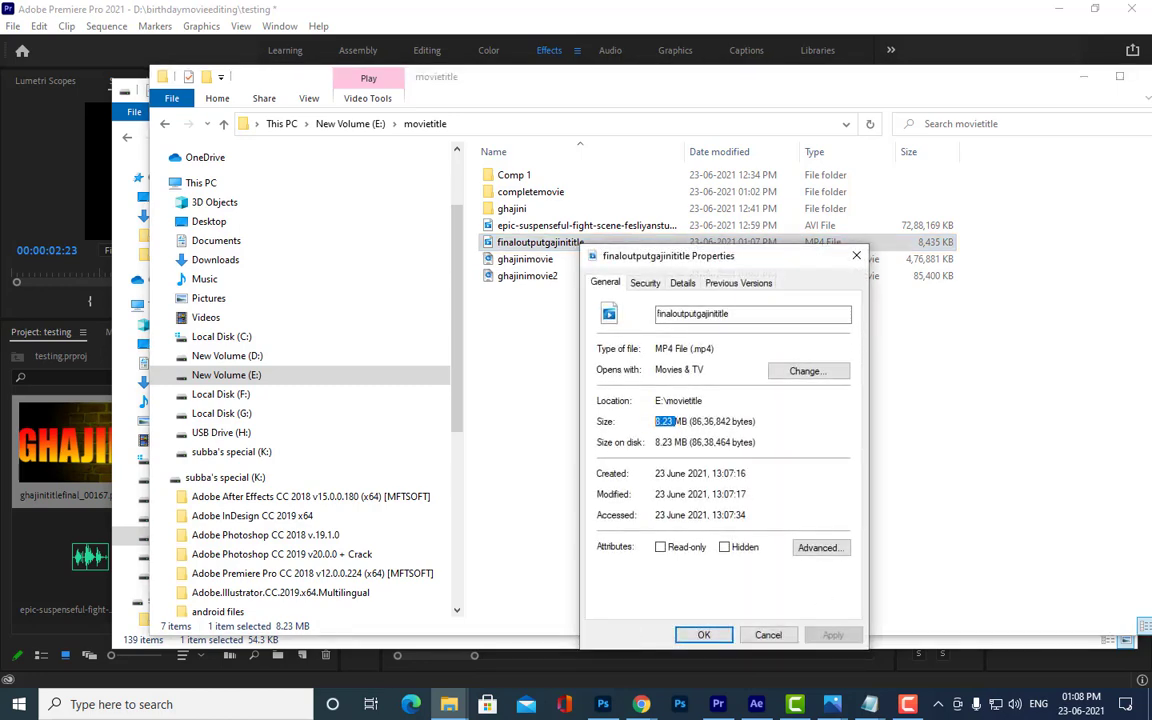